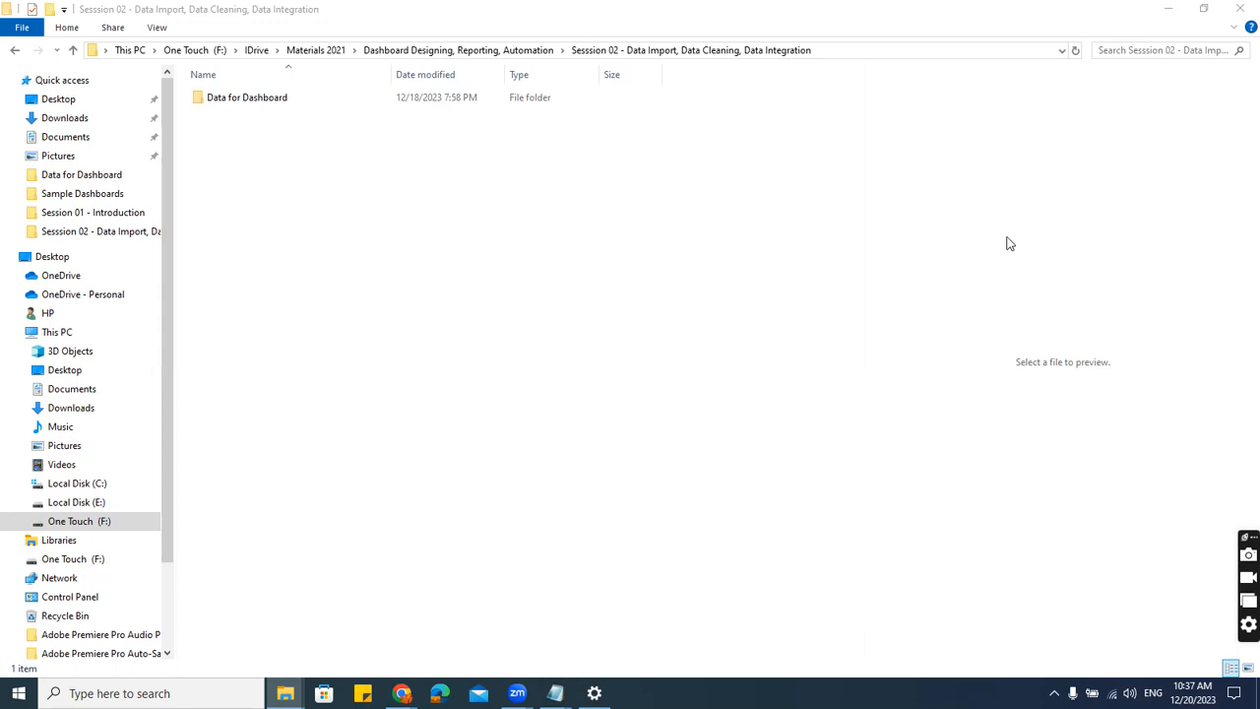
- Open the Excel Raw Data.xlsx workbook from the Data for Dashboard folder
double_click(249, 99)
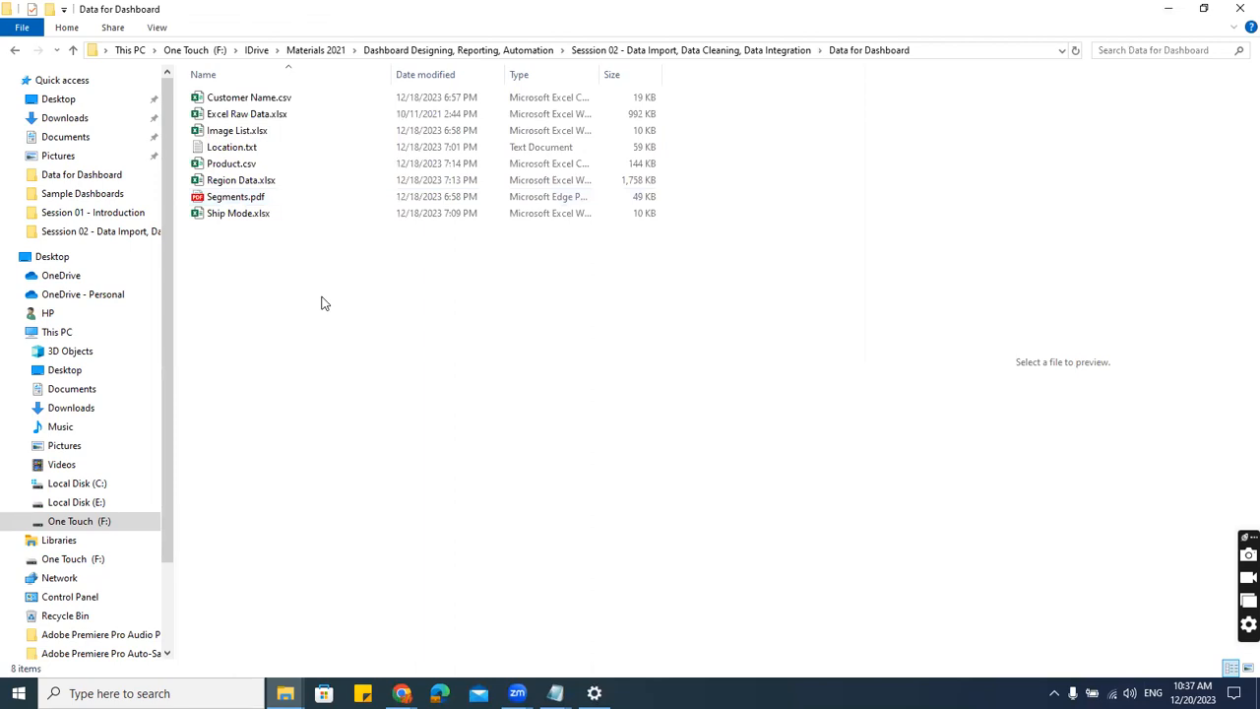
click(259, 118)
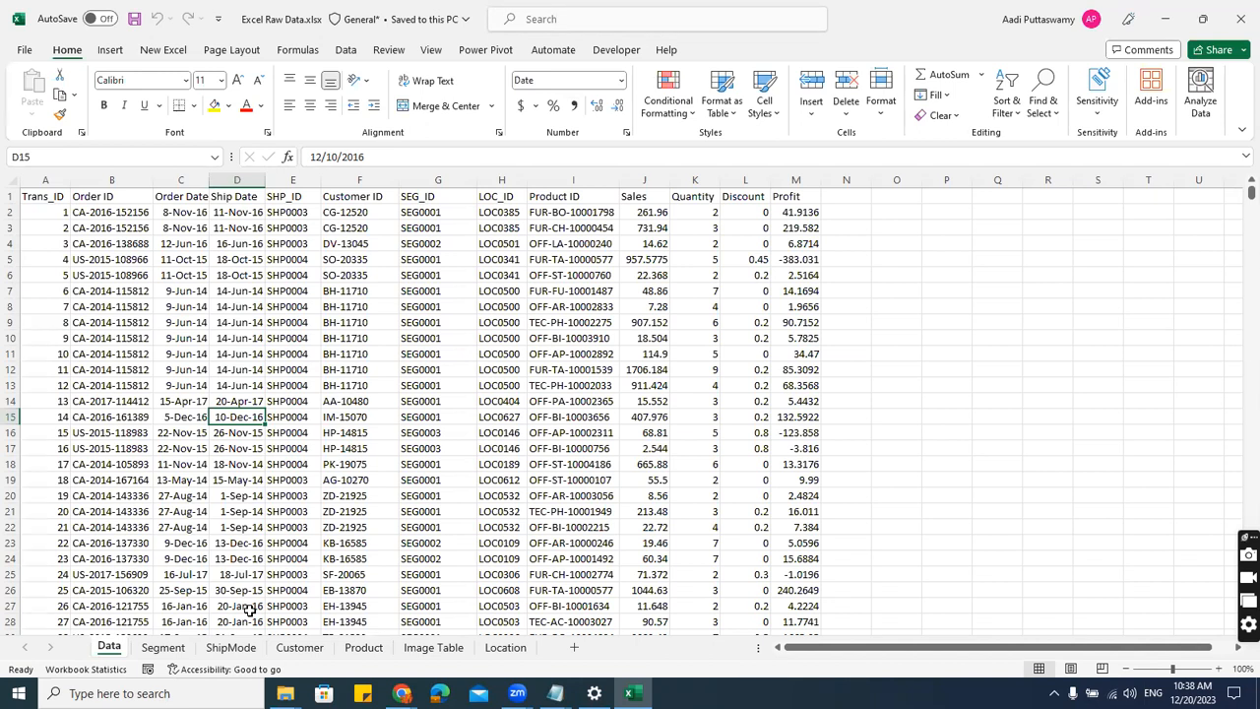
- Copy Excel Data.xlsx from the Raw Data folder on Local Disk (E:) into the Data for Dashboard folder
key(super+e)
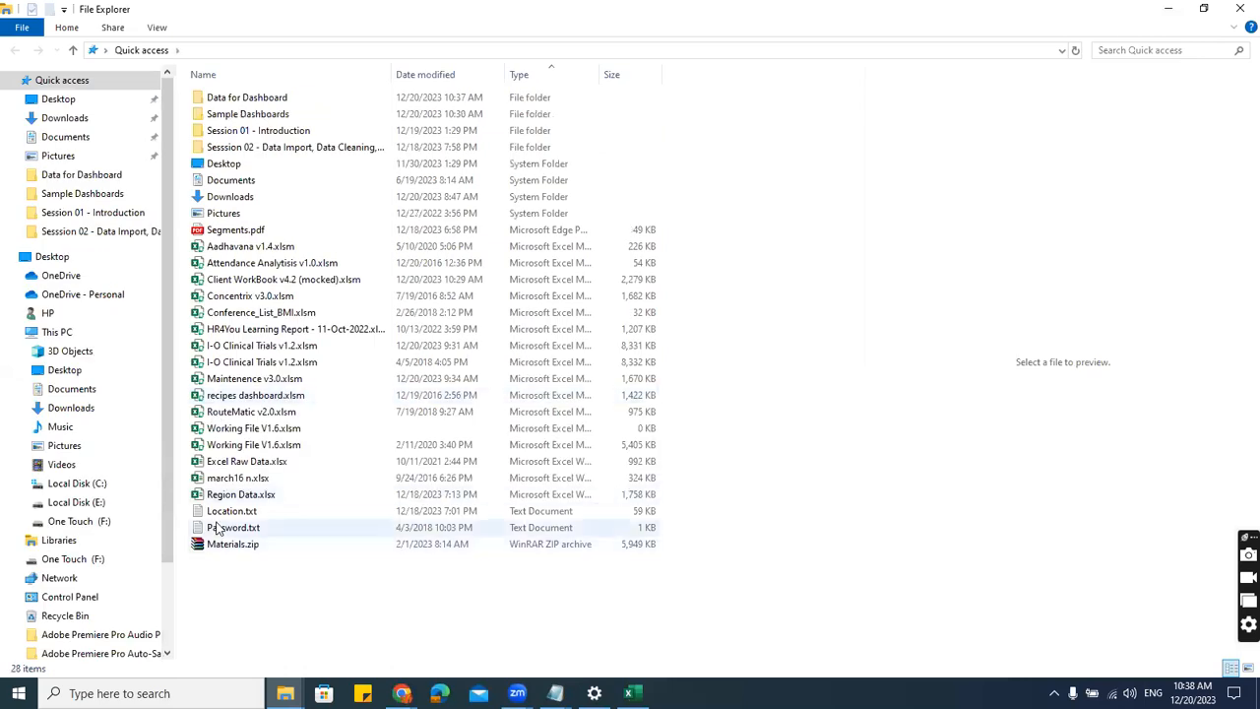
click(106, 559)
click(118, 520)
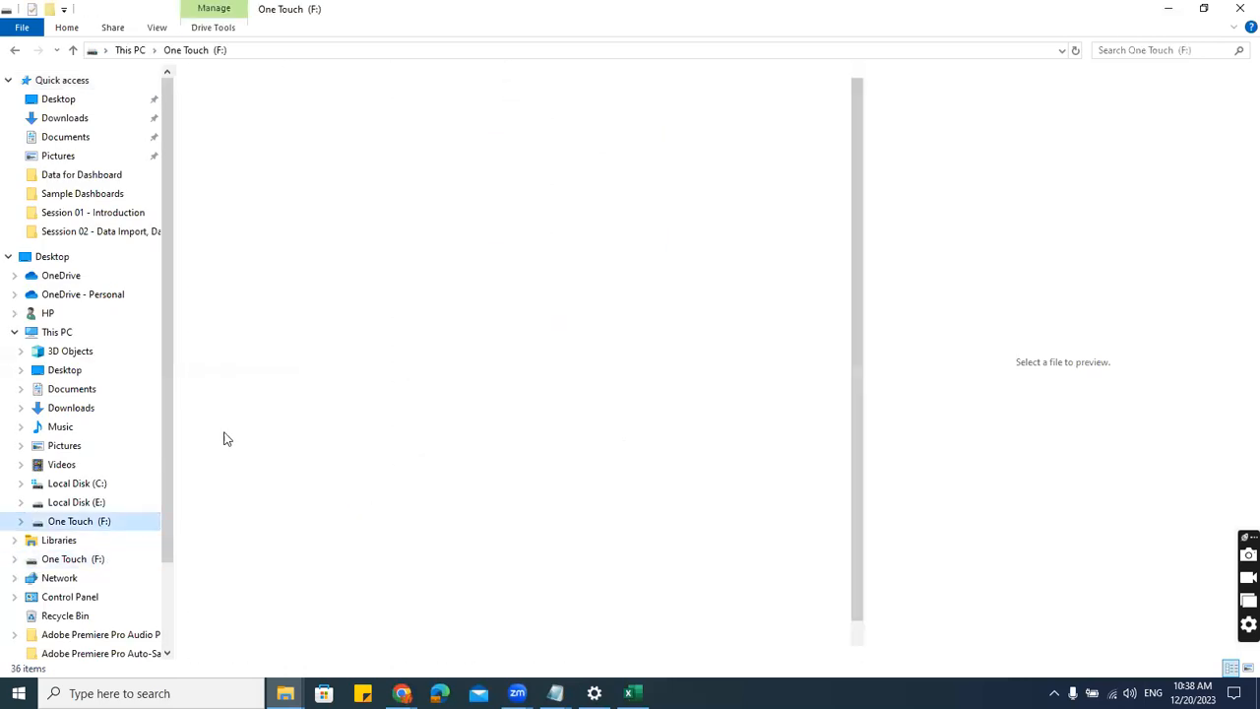
double_click(233, 246)
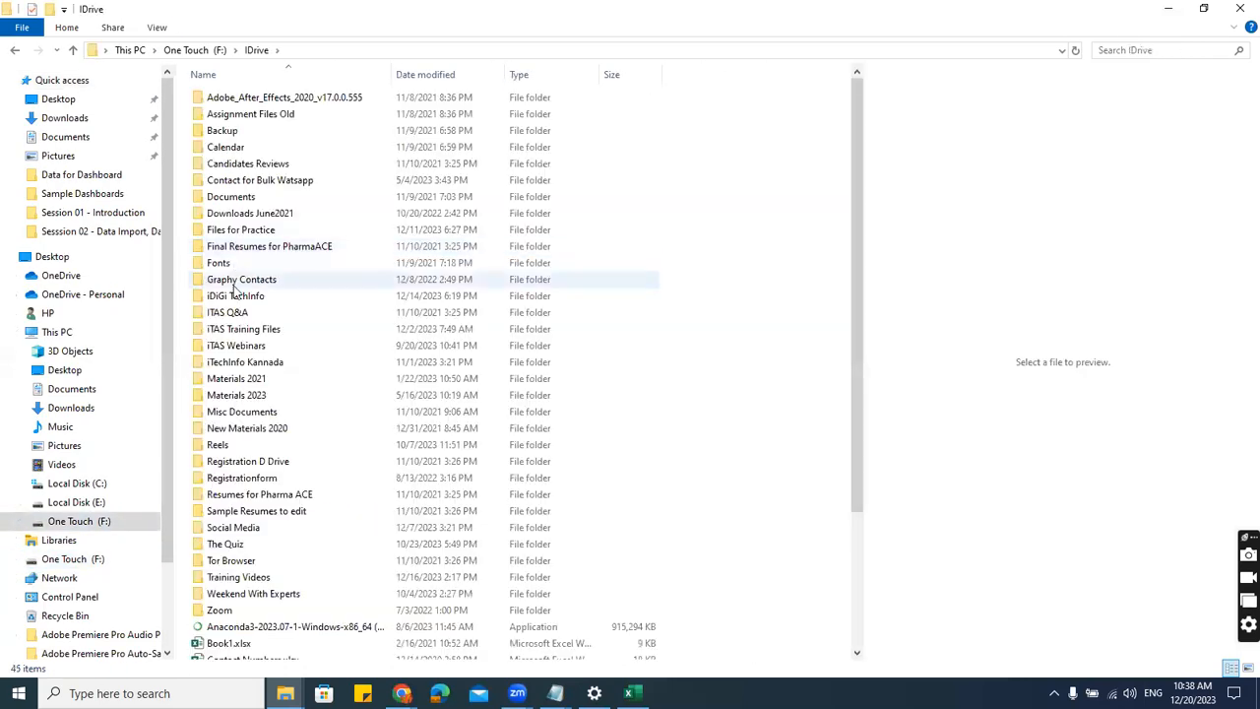
click(97, 505)
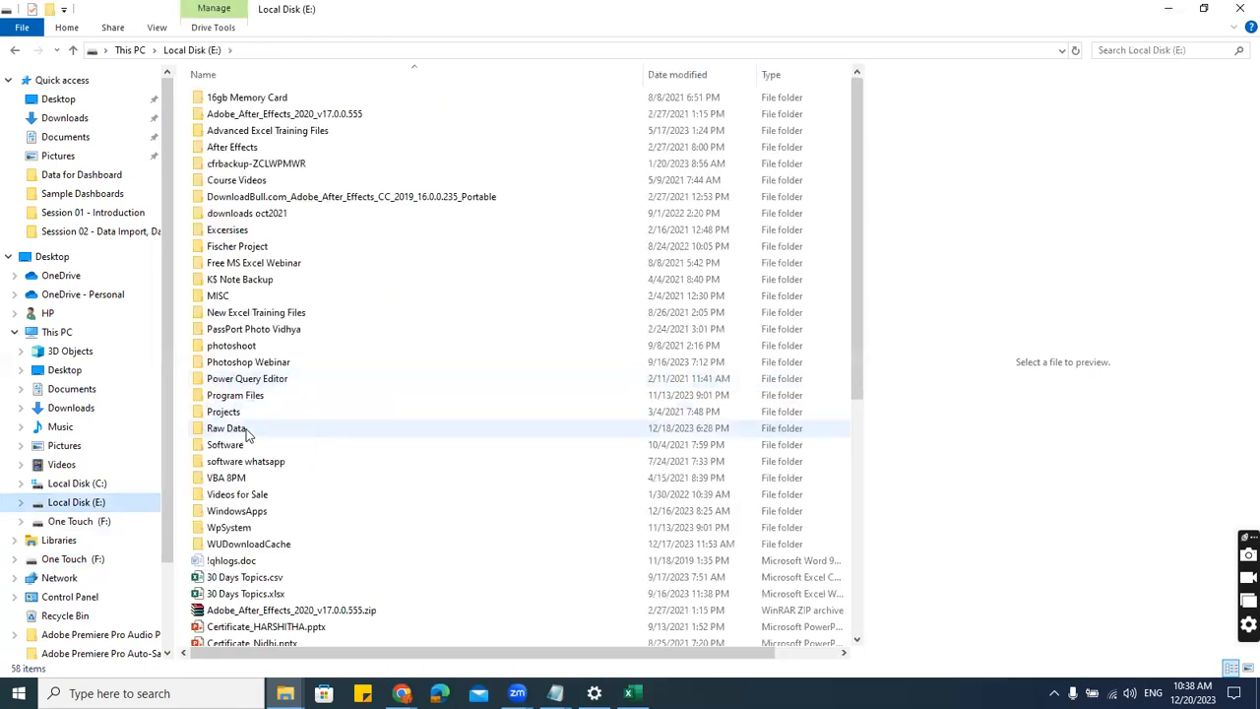
double_click(245, 429)
click(469, 280)
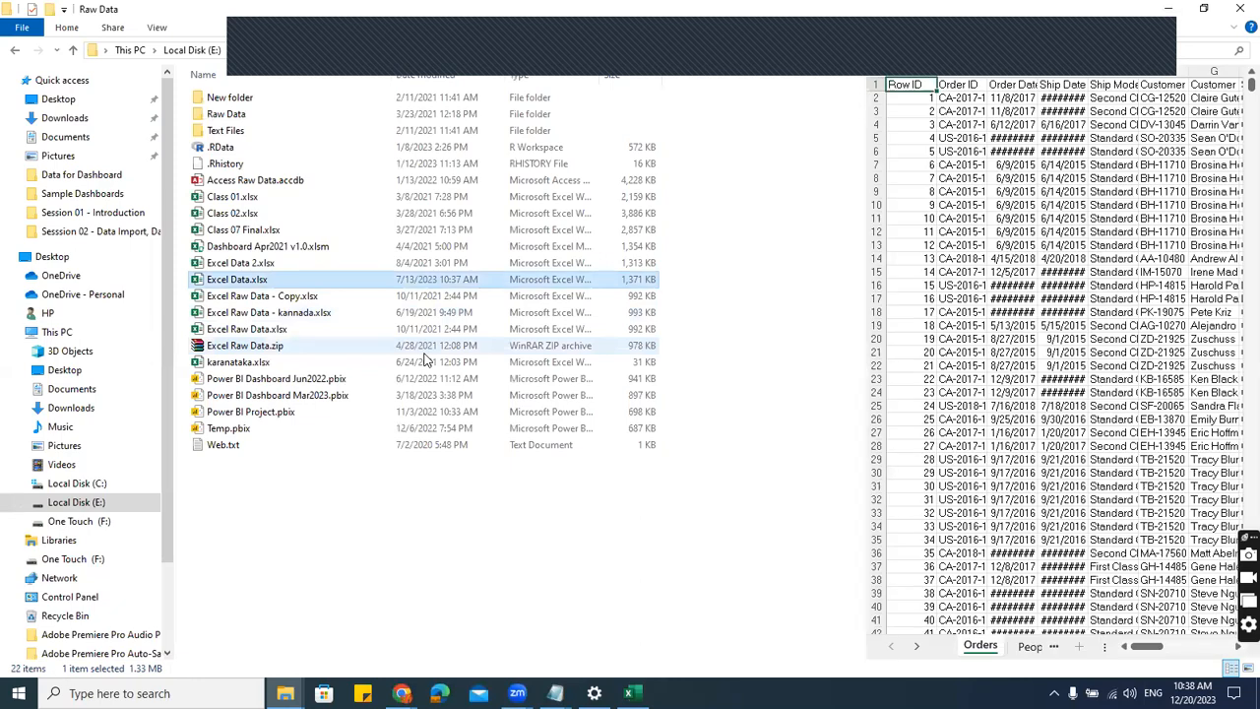
click(285, 693)
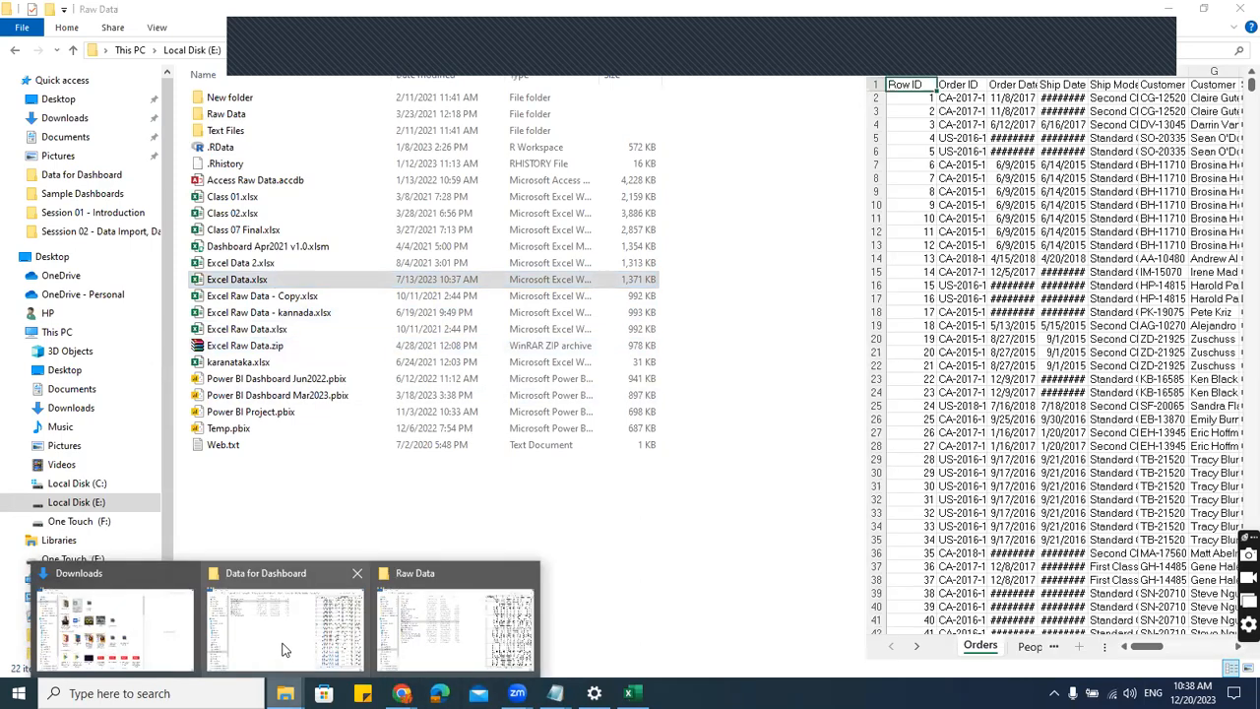
click(283, 650)
click(361, 448)
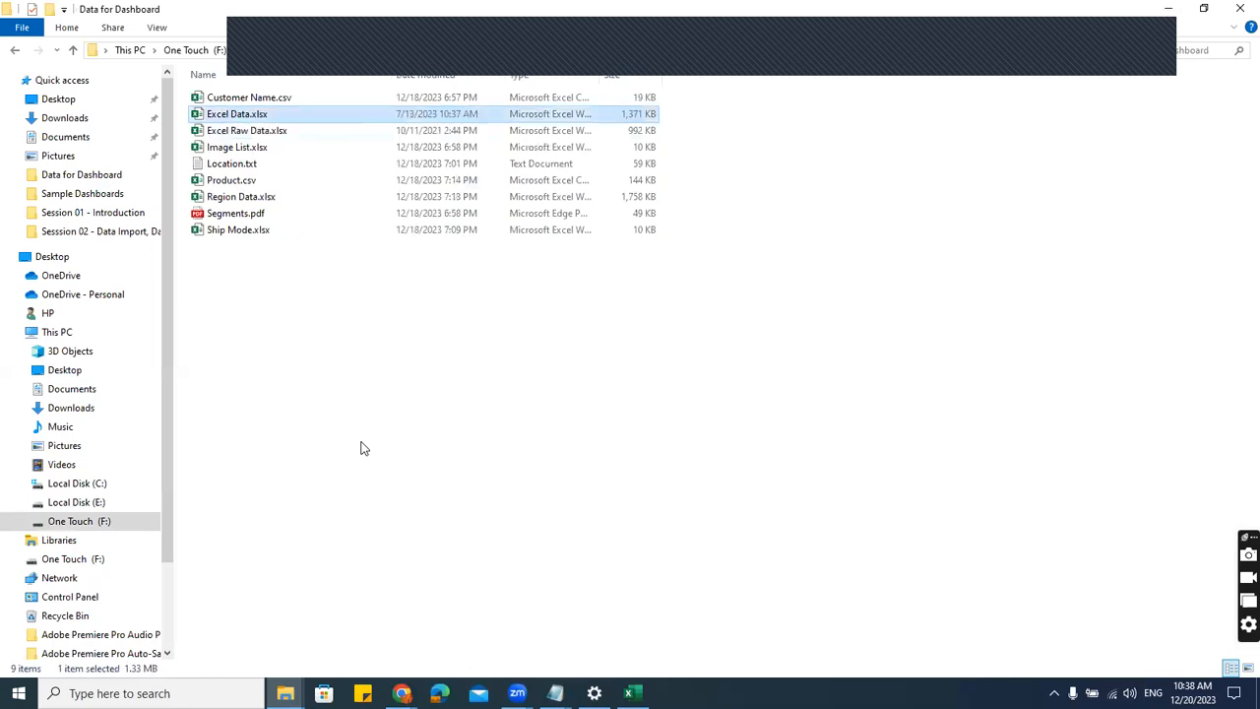
- Open the copied Excel Data.xlsx and examine the column headers across the Orders sheet
click(263, 116)
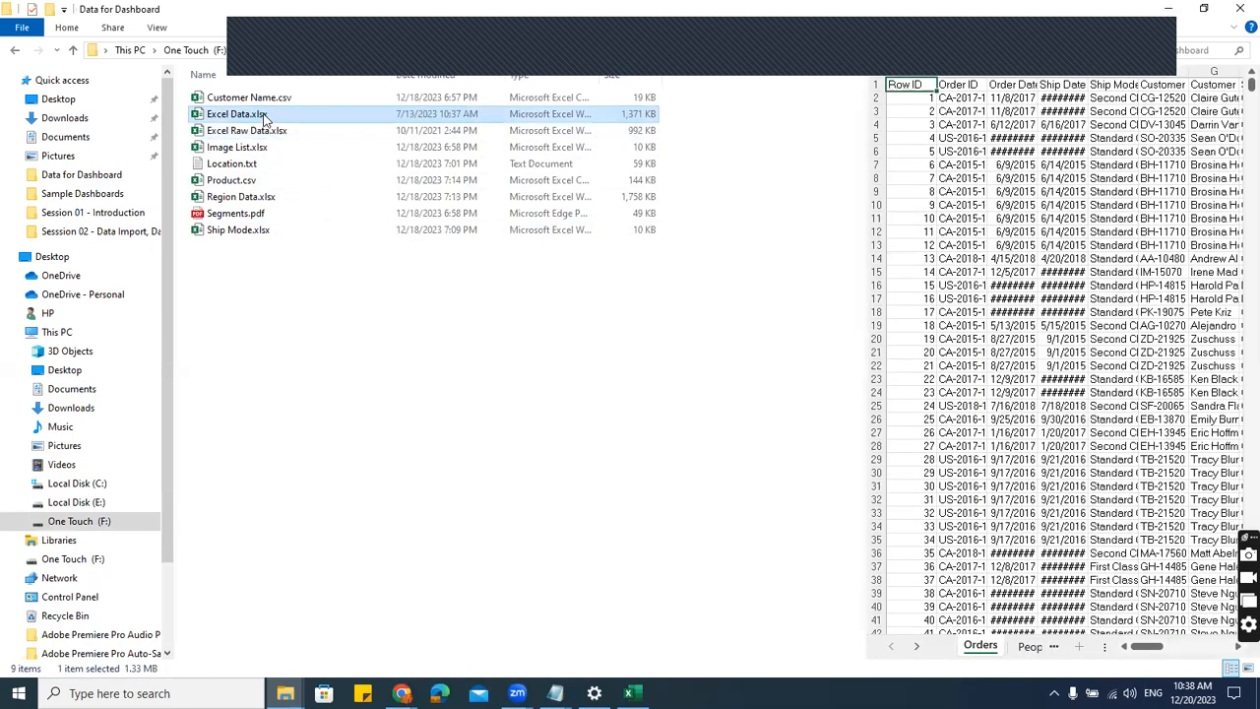
double_click(264, 115)
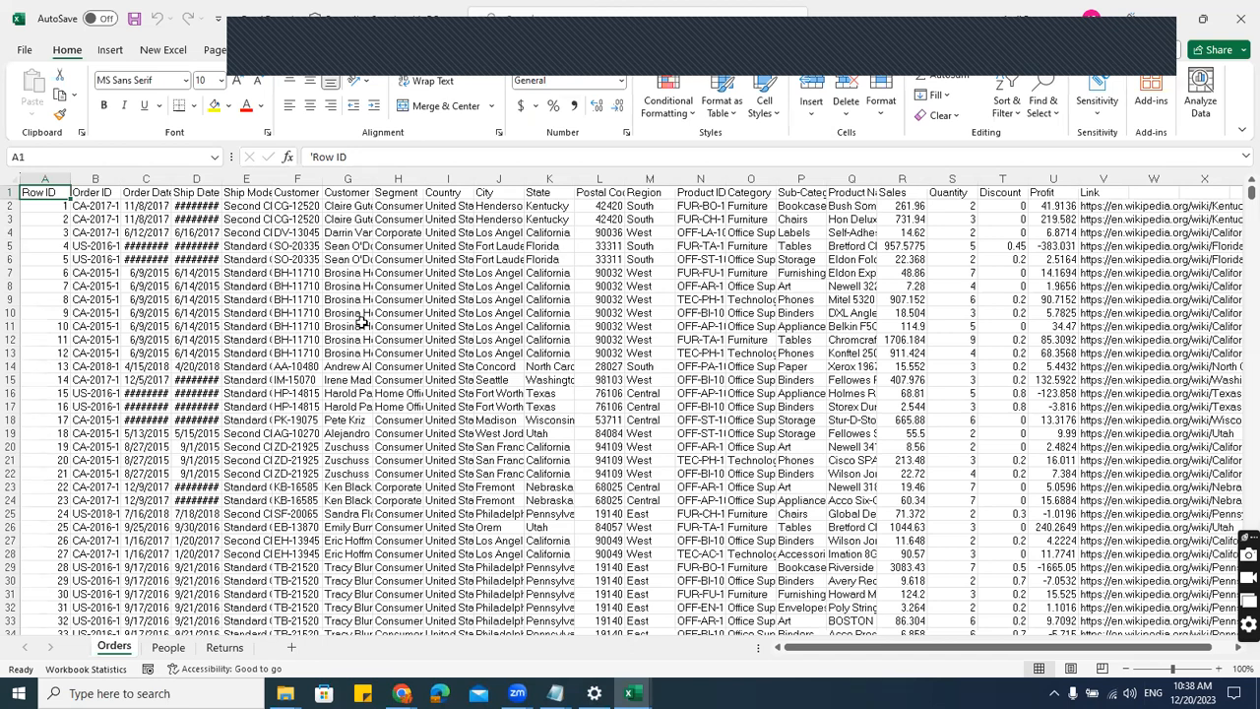
key(Right)
key(Right)
key(Right)
key(Right)
key(Right)
key(Right)
key(Right)
key(Right)
key(Right)
key(Right)
key(Right)
key(Right)
key(Right)
key(Right)
key(Right)
key(Right)
key(Right)
key(Right)
key(Right)
key(Right)
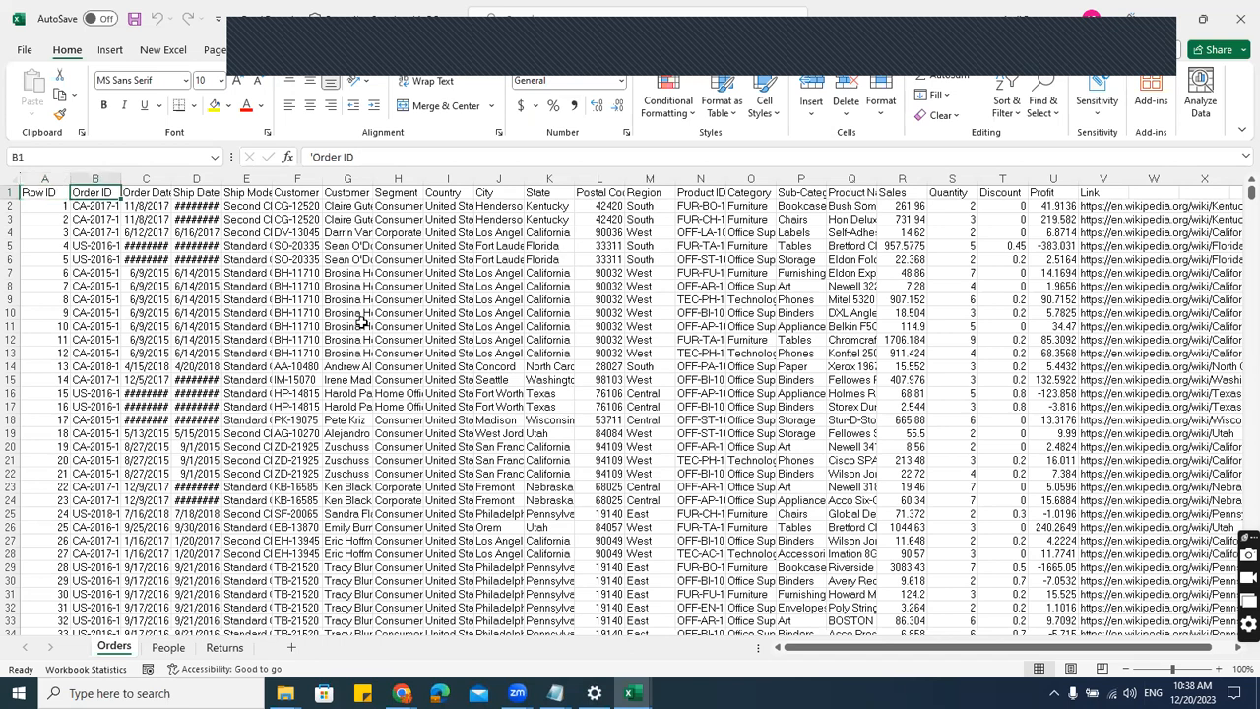
key(Right)
key(Right)
key(Right)
key(Right)
key(Right)
key(Right)
key(Right)
key(Right)
key(Right)
key(Right)
key(Right)
key(Left)
key(Left)
key(Left)
key(Left)
key(Left)
key(Left)
key(Left)
key(Left)
key(Left)
key(Left)
key(Left)
key(Left)
key(Left)
key(Left)
key(Left)
key(Left)
key(Left)
key(Left)
key(Left)
key(ctrl+Home)
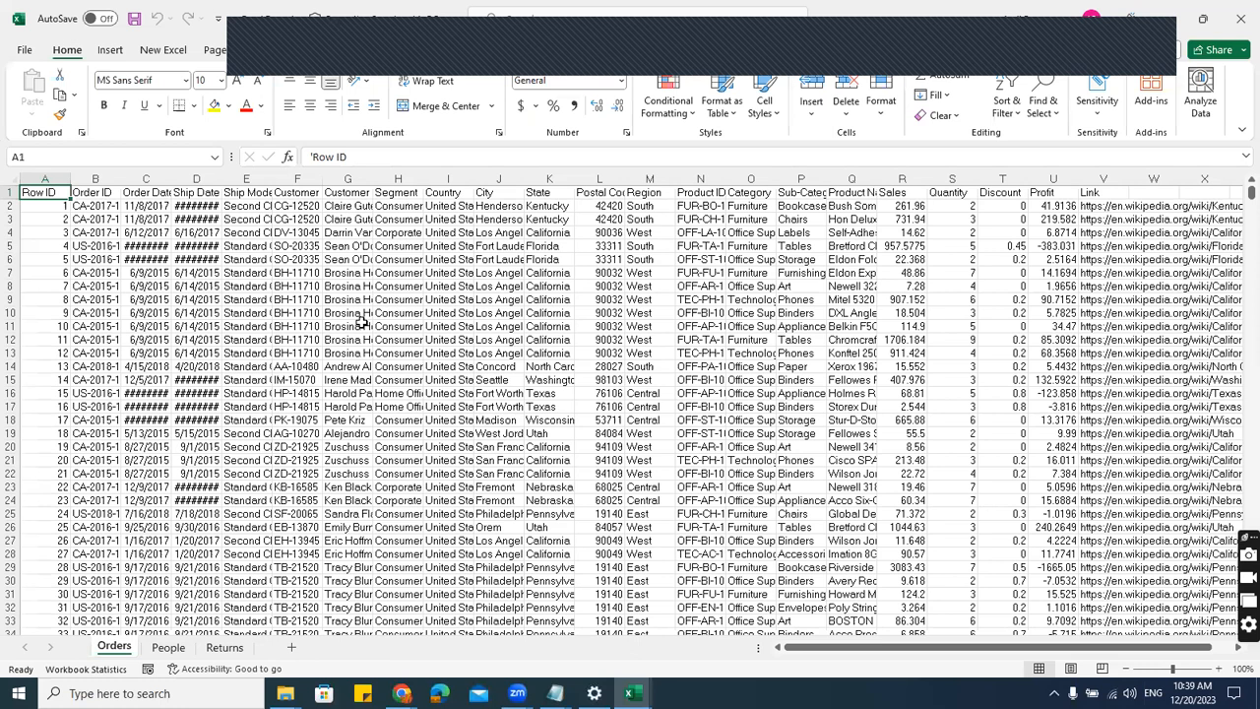
- Switch to the Excel Raw Data workbook and look through its Segment, ShipMode and Customer sheets before returning to Data
click(632, 693)
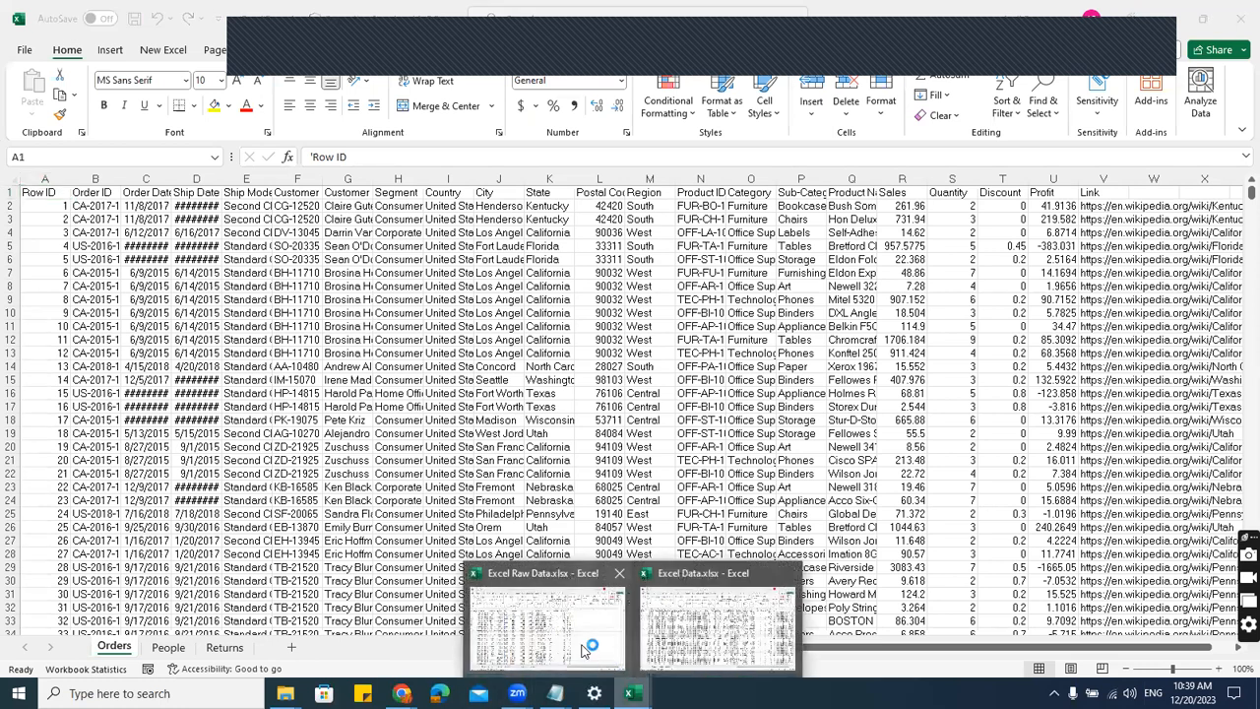
click(582, 649)
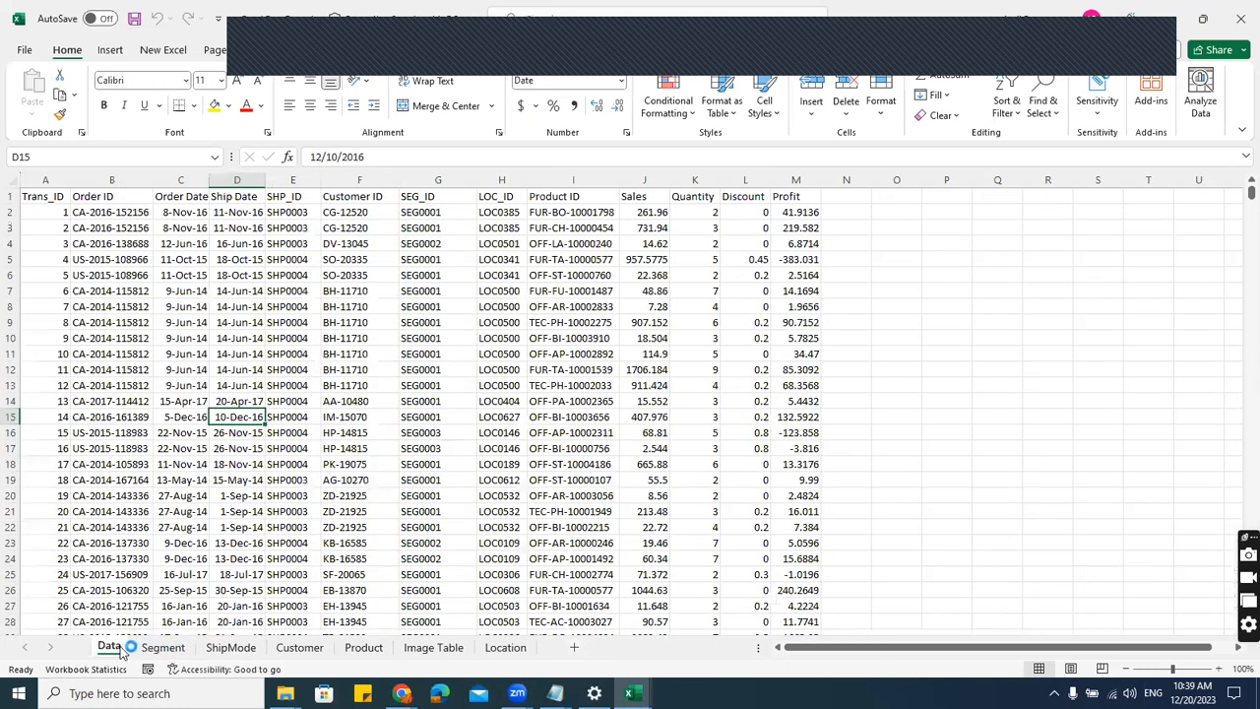
click(162, 646)
click(231, 647)
click(299, 647)
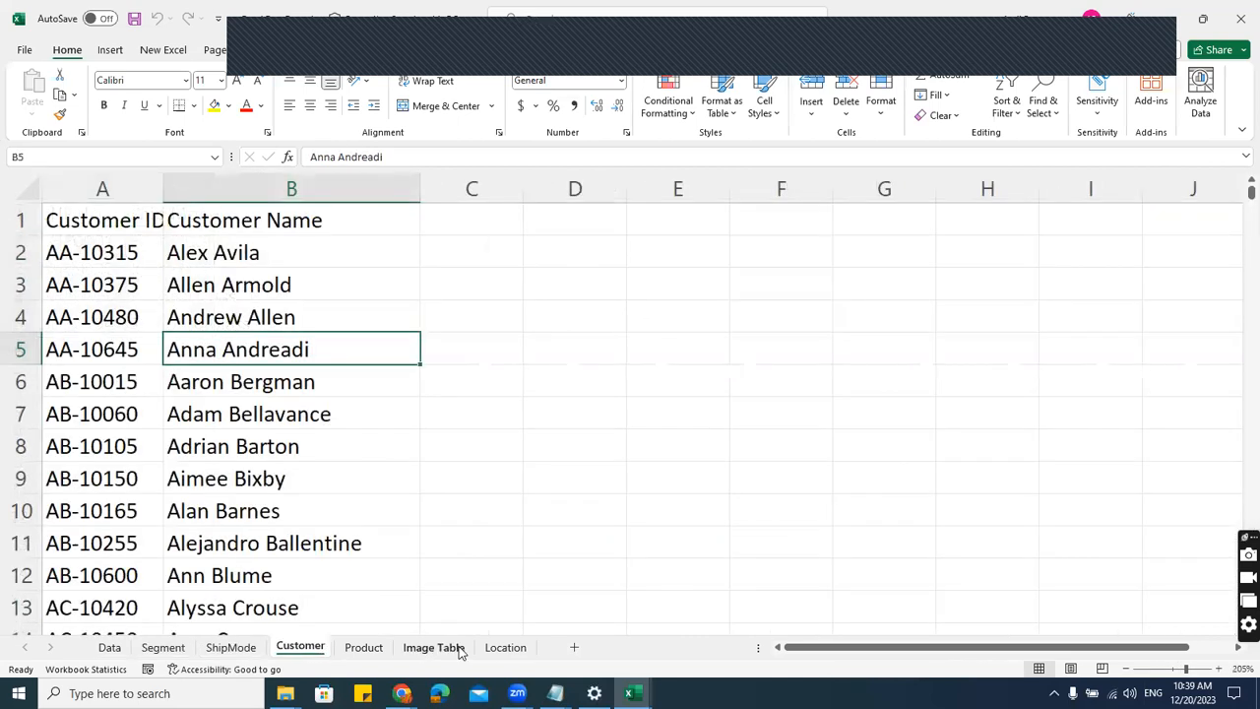
click(98, 650)
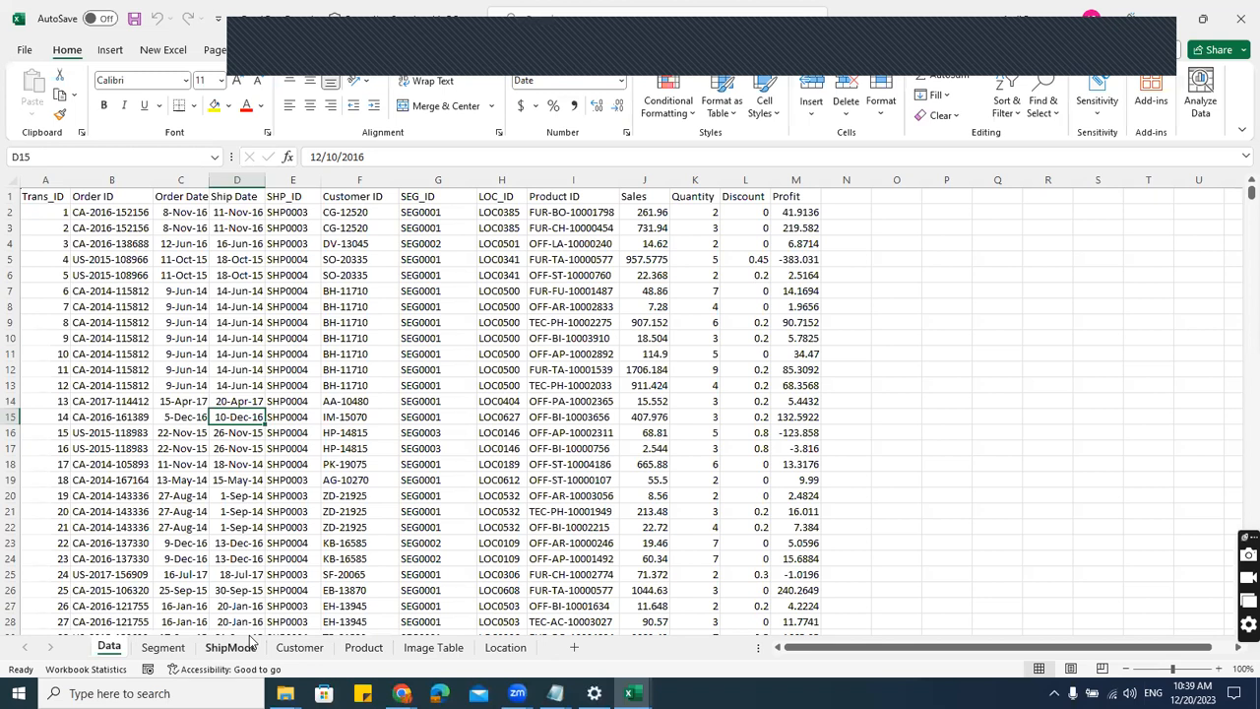
- Compare the SEG_ID values in the Data sheet with the IDs listed in the Segment sheet
drag(423, 212, 438, 259)
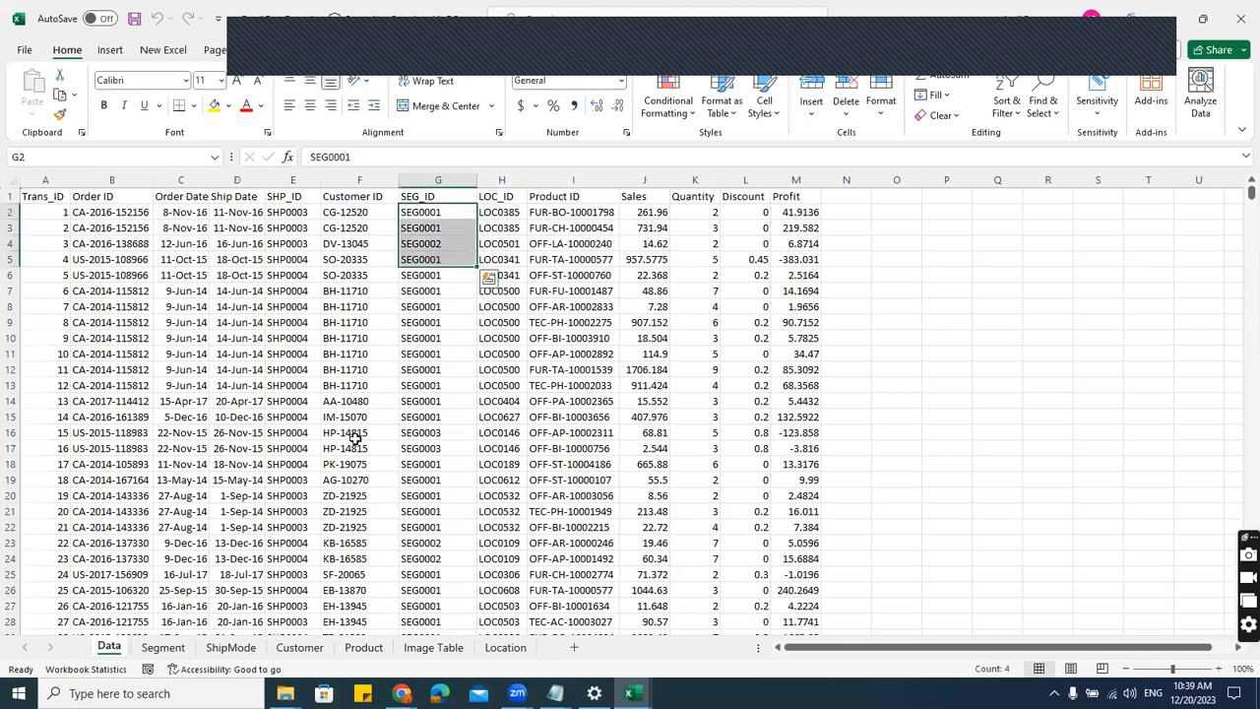
click(163, 647)
drag(100, 257, 112, 322)
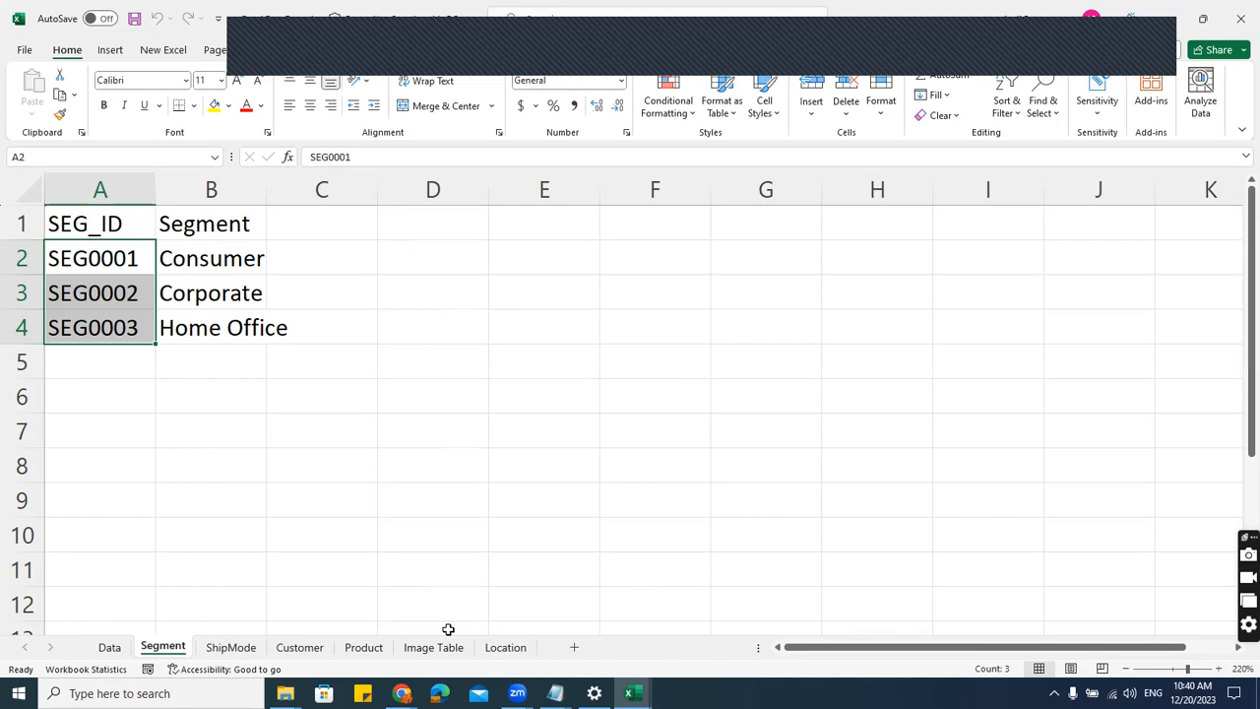
- Switch to File Explorer and preview the customer, image list, location, product, region and segments files in Data for Dashboard
click(285, 693)
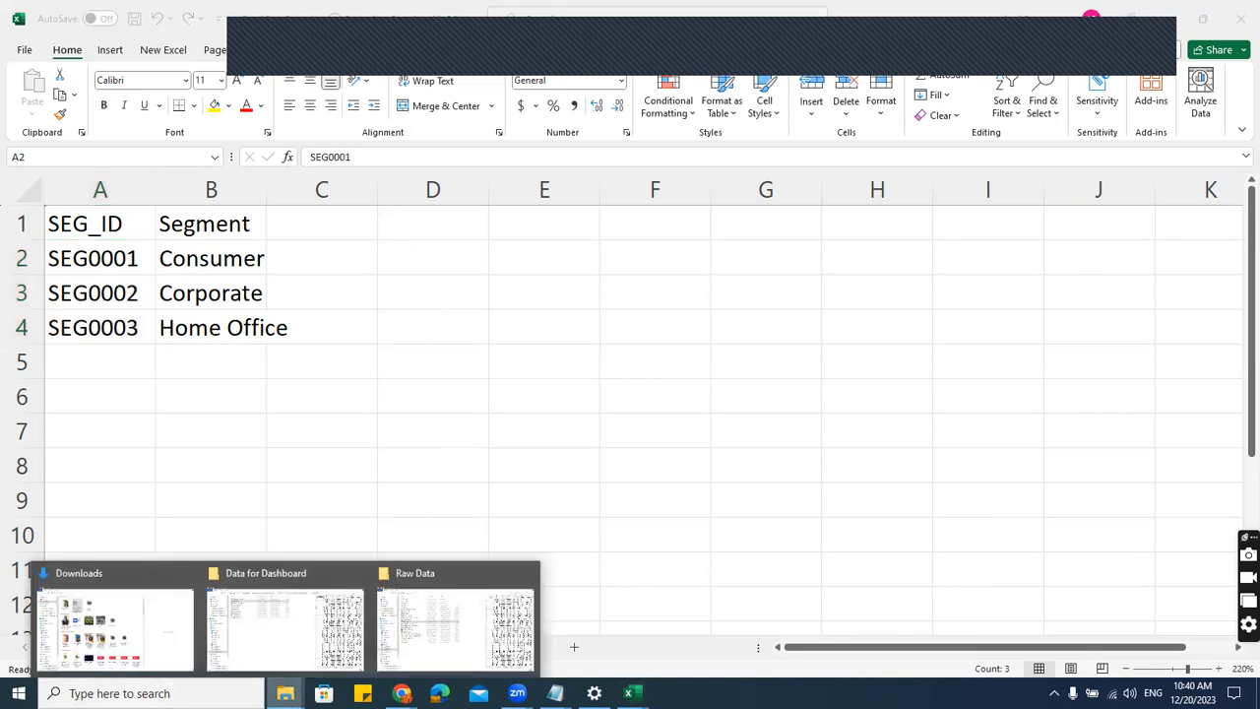
click(281, 635)
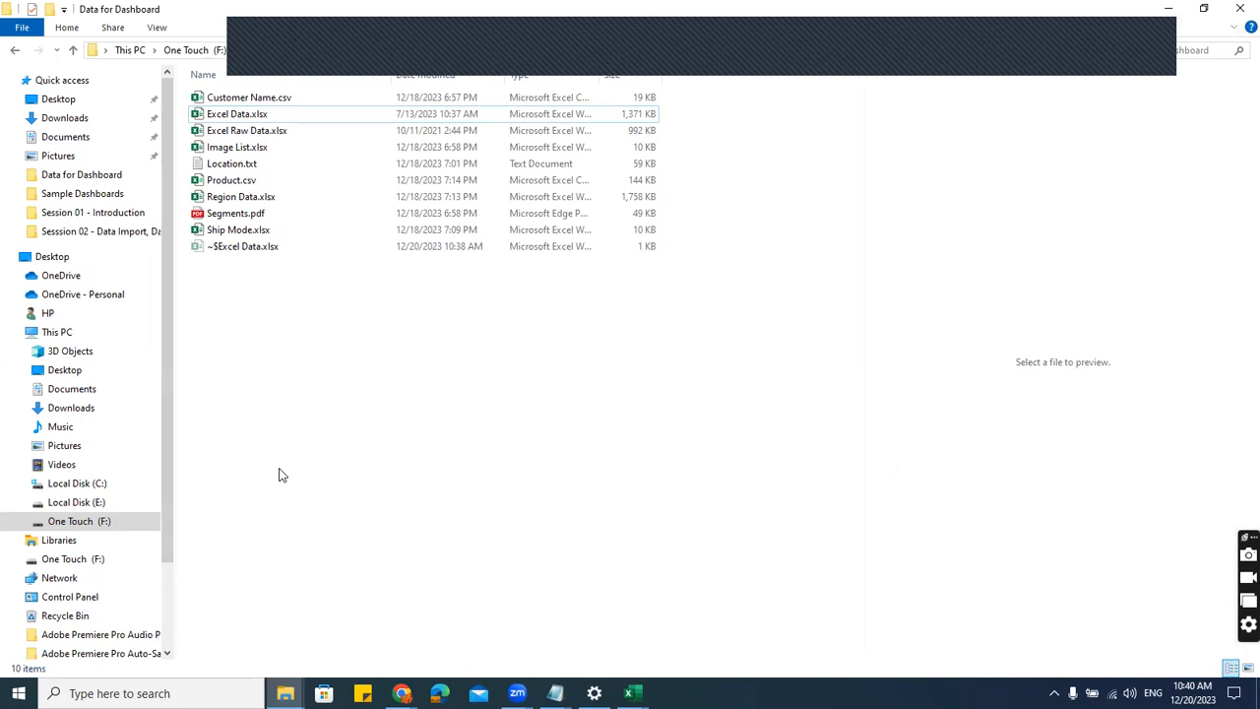
click(246, 98)
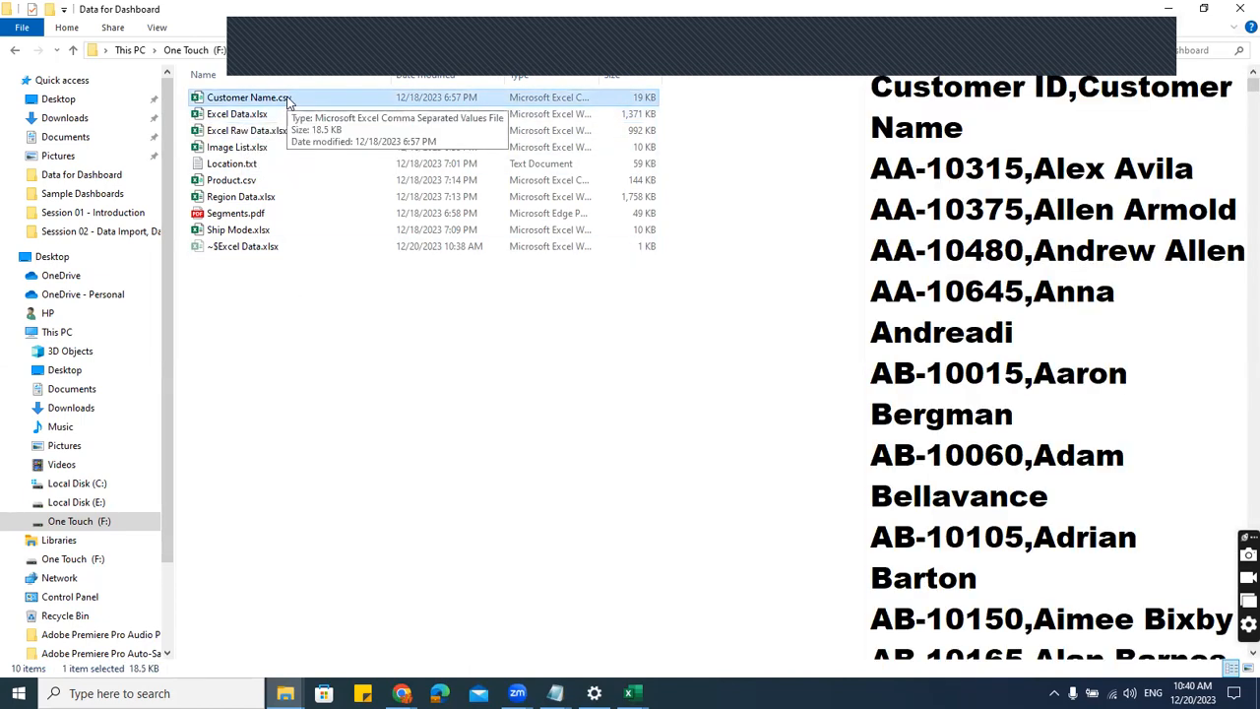
click(228, 148)
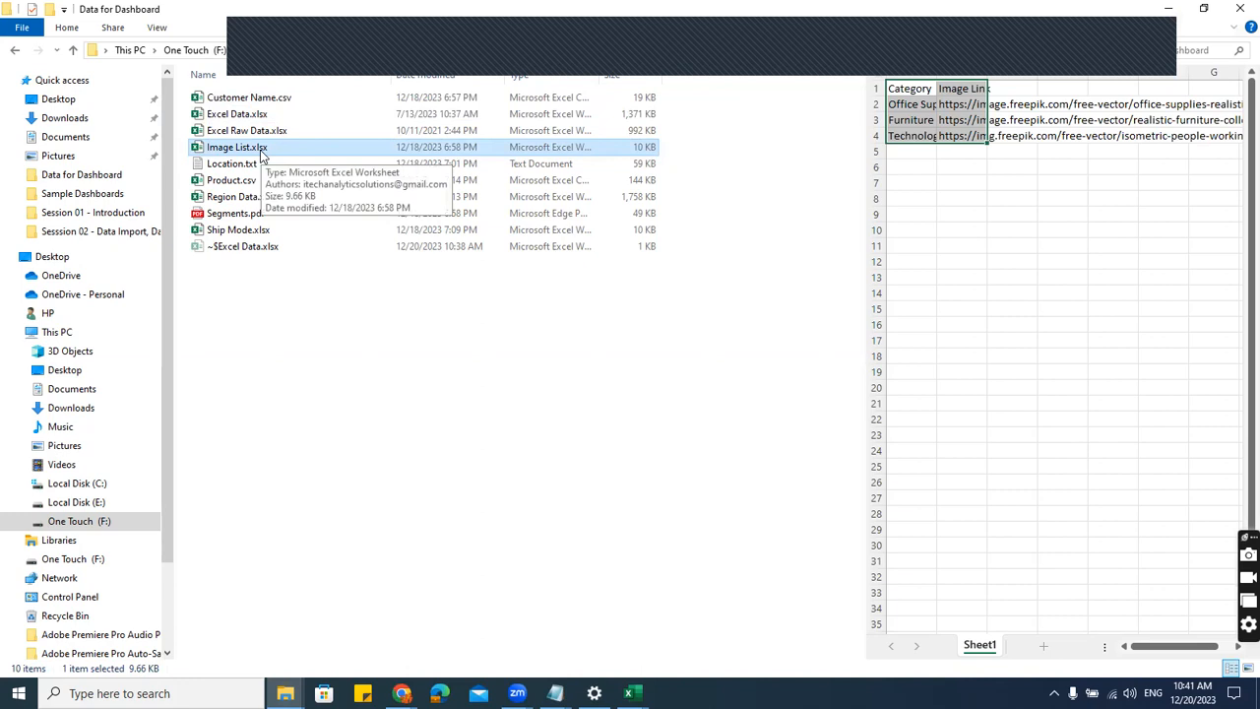
click(241, 164)
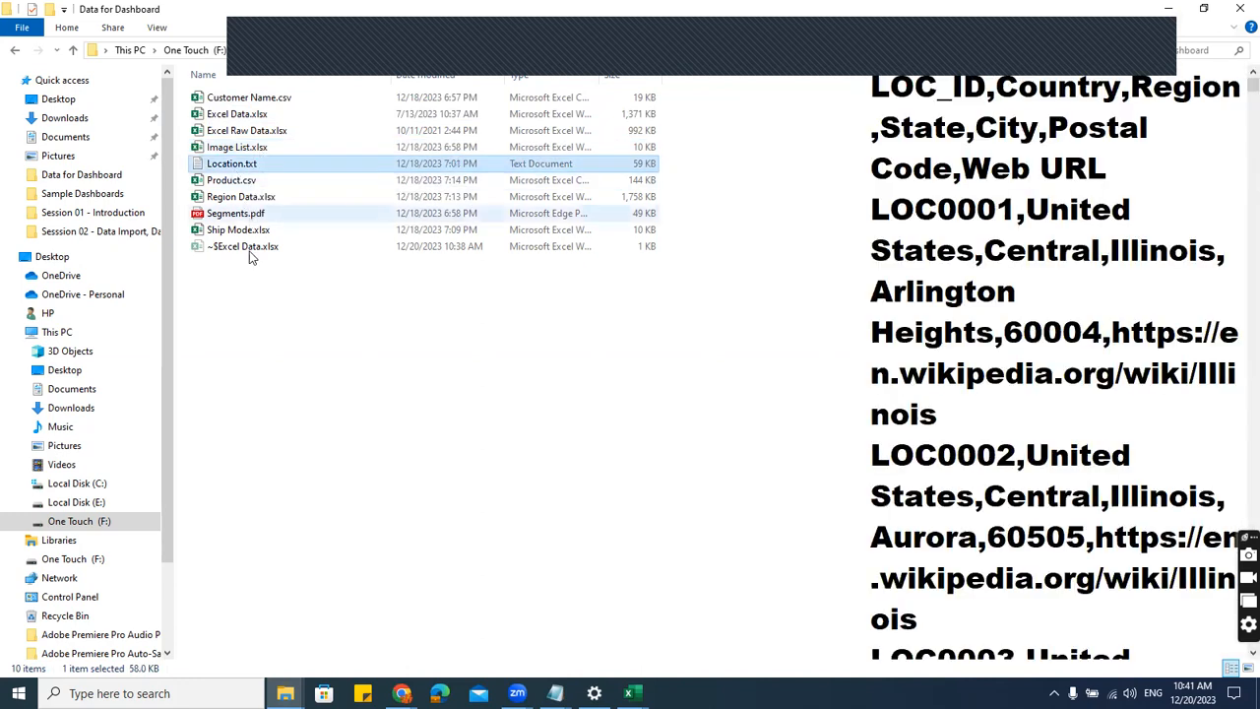
click(232, 181)
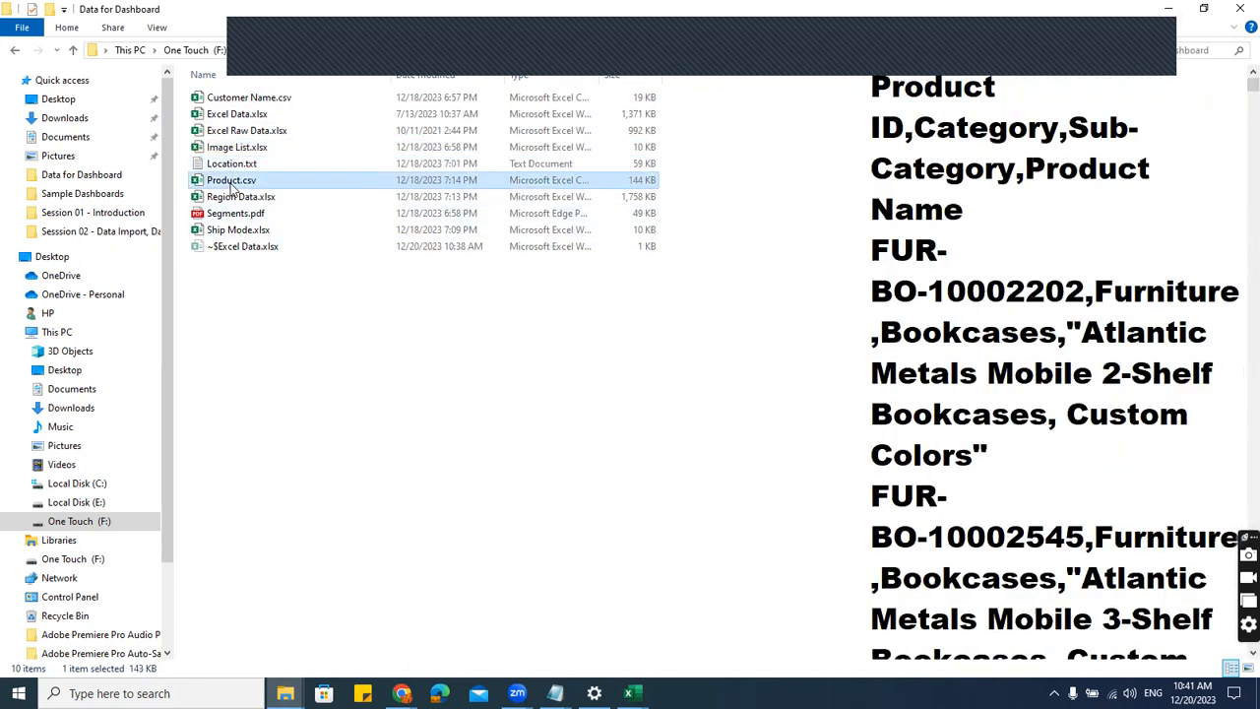
click(233, 199)
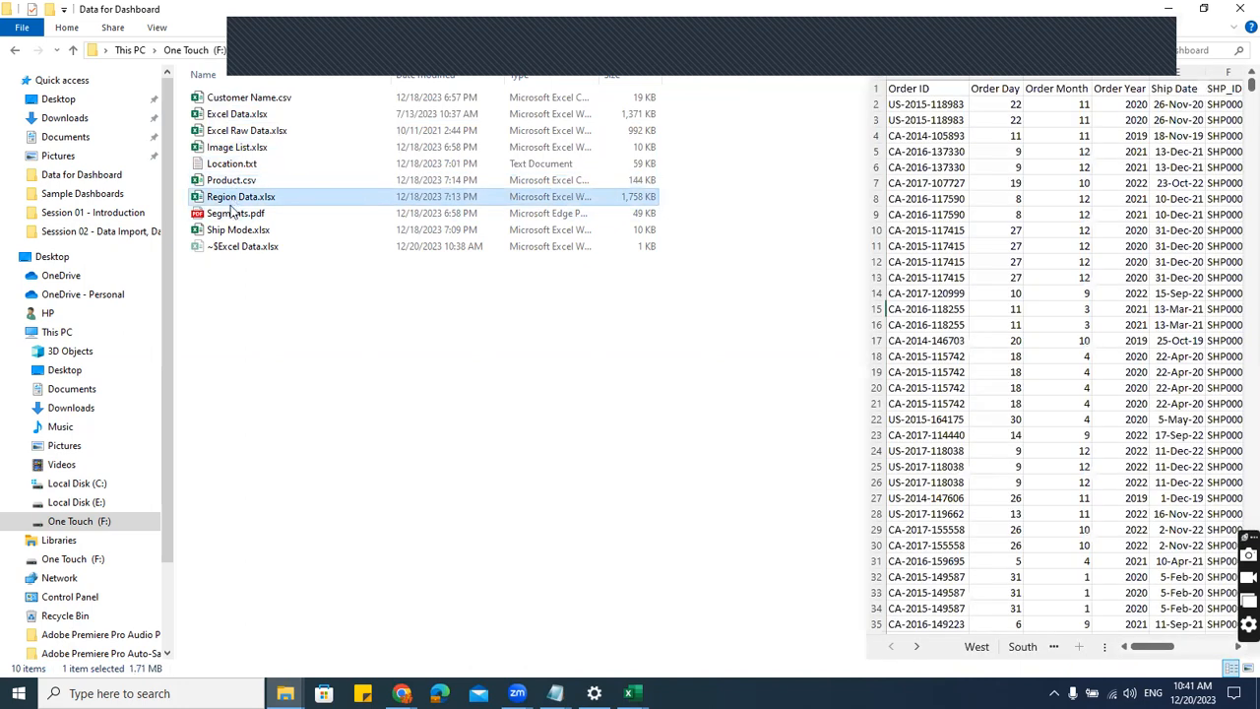
click(234, 215)
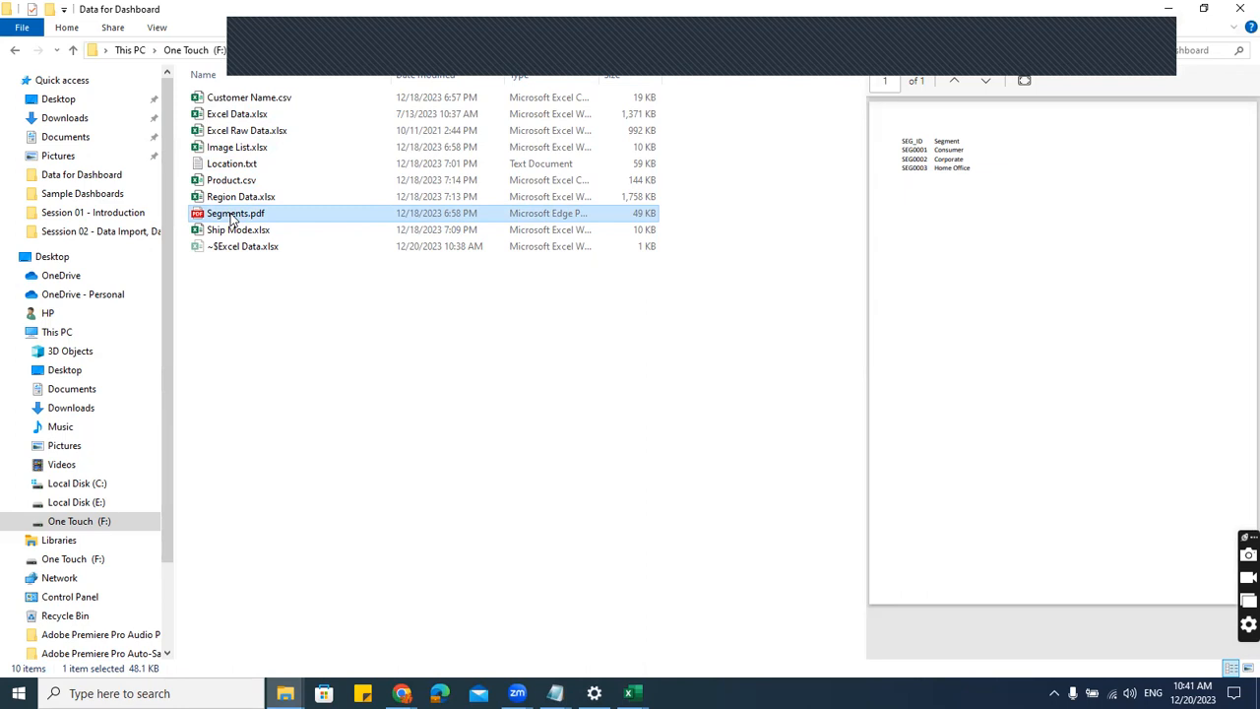
- Open a new blank Excel workbook
key(super+r)
key(Return)
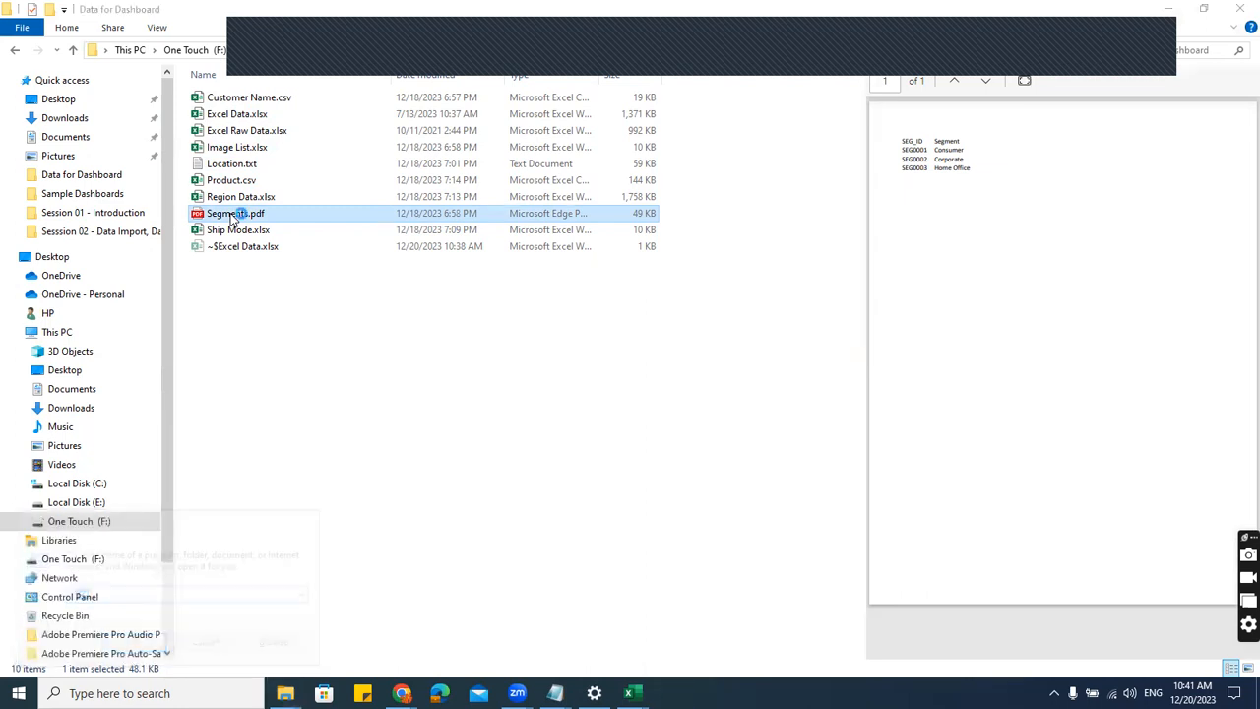
key(alt+Tab)
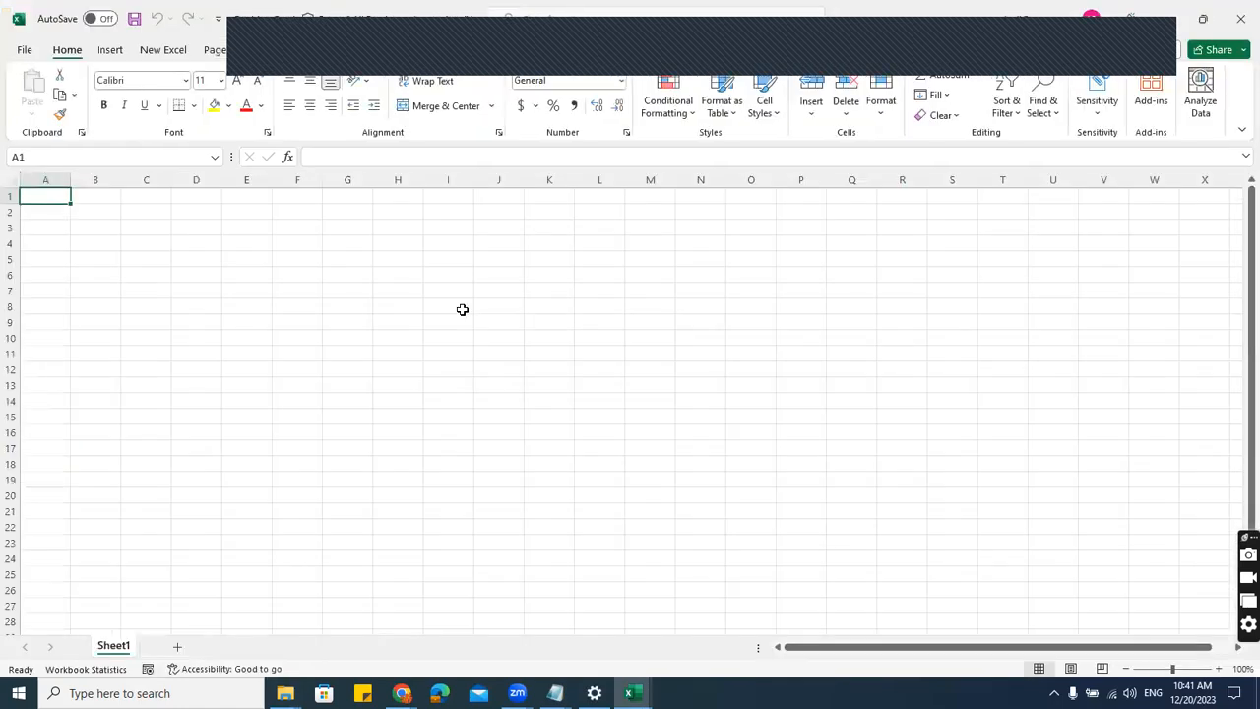
click(445, 308)
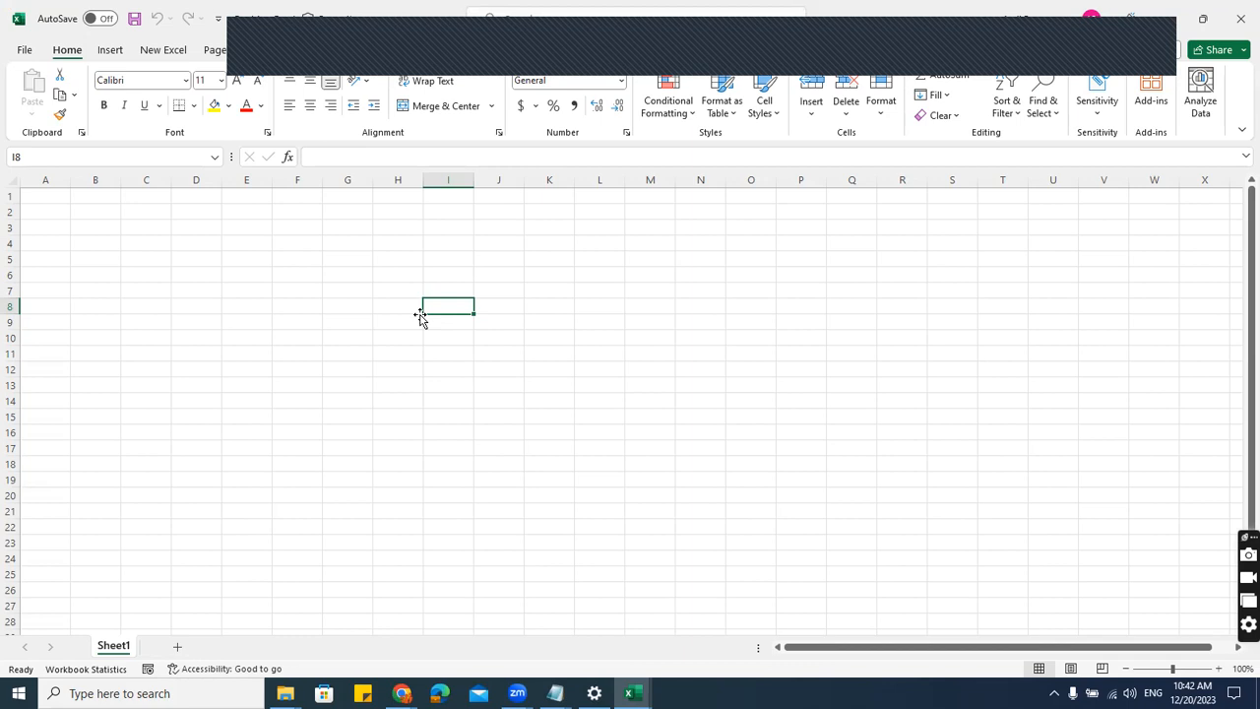
click(343, 273)
click(235, 36)
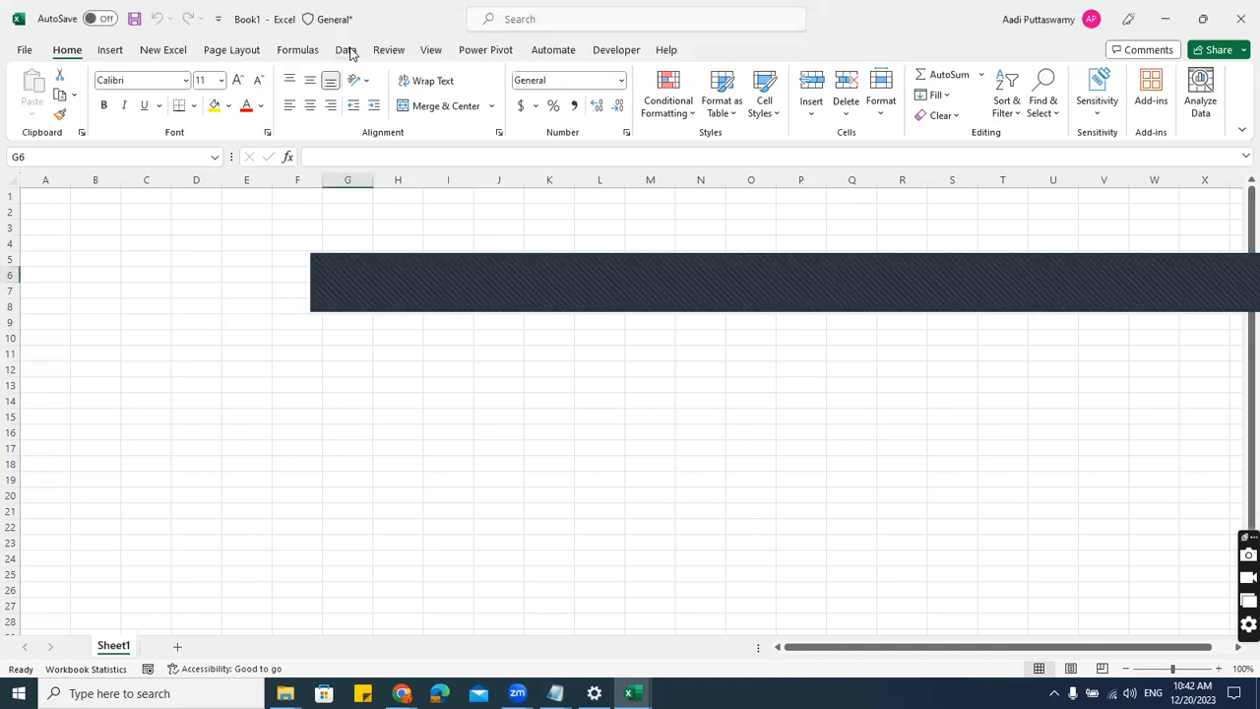
- Start an import from an Excel workbook and open the Data for Dashboard folder using its path copied from File Explorer
click(346, 49)
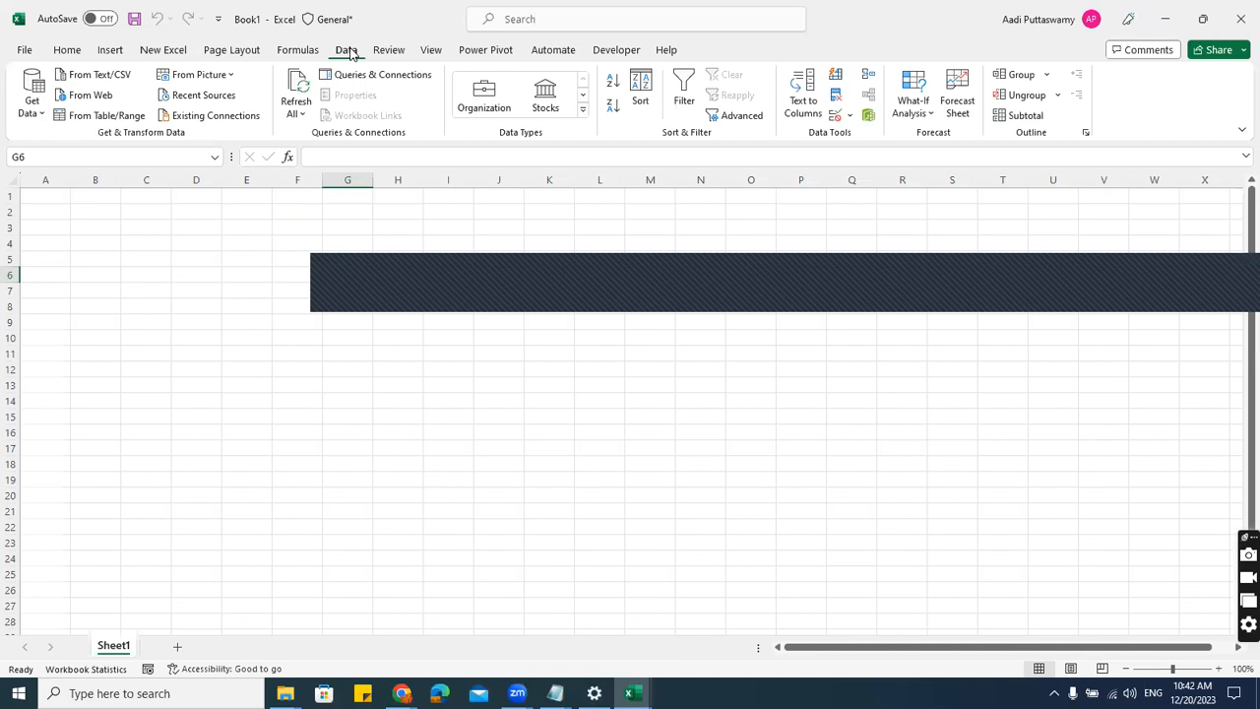
click(31, 108)
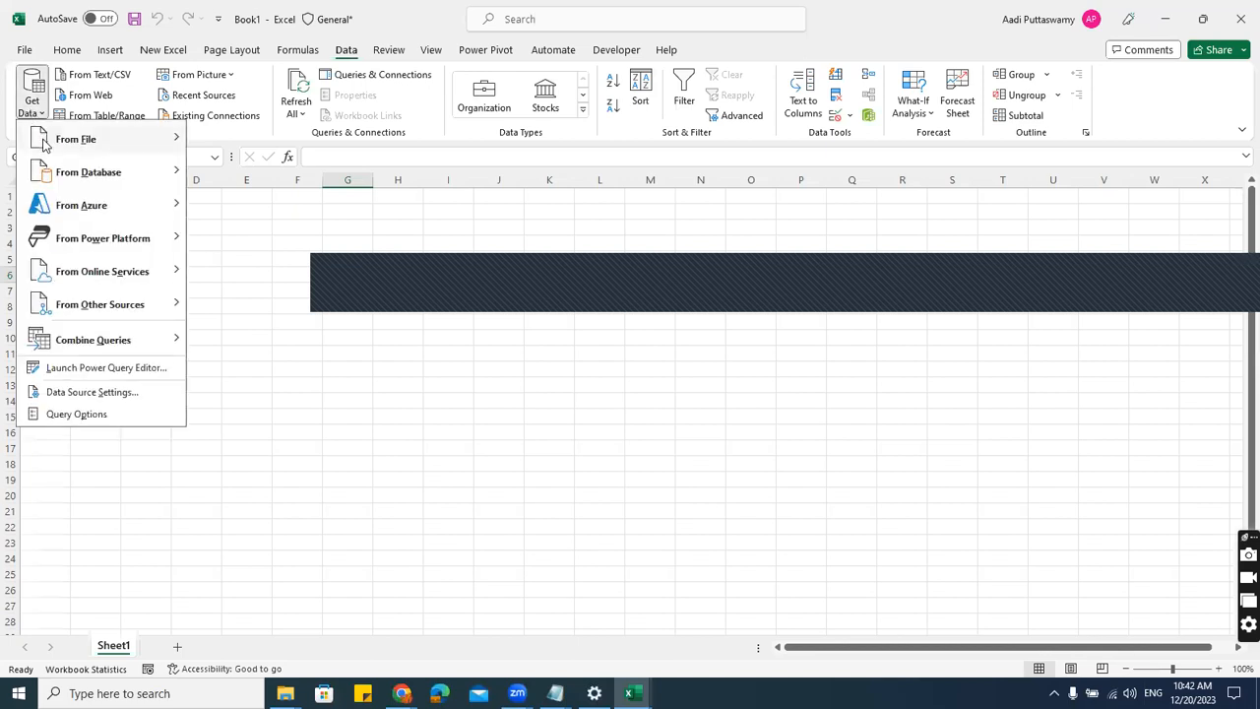
mouse_move(174, 140)
click(217, 138)
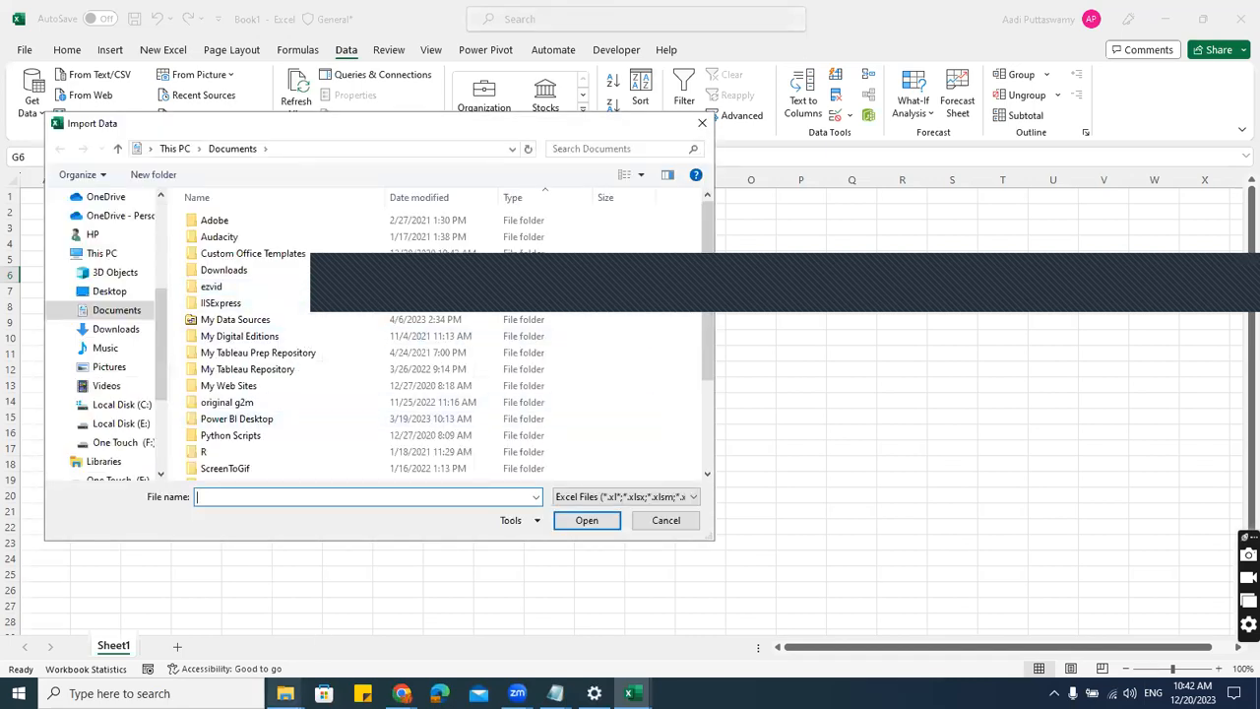
mouse_move(285, 693)
click(296, 635)
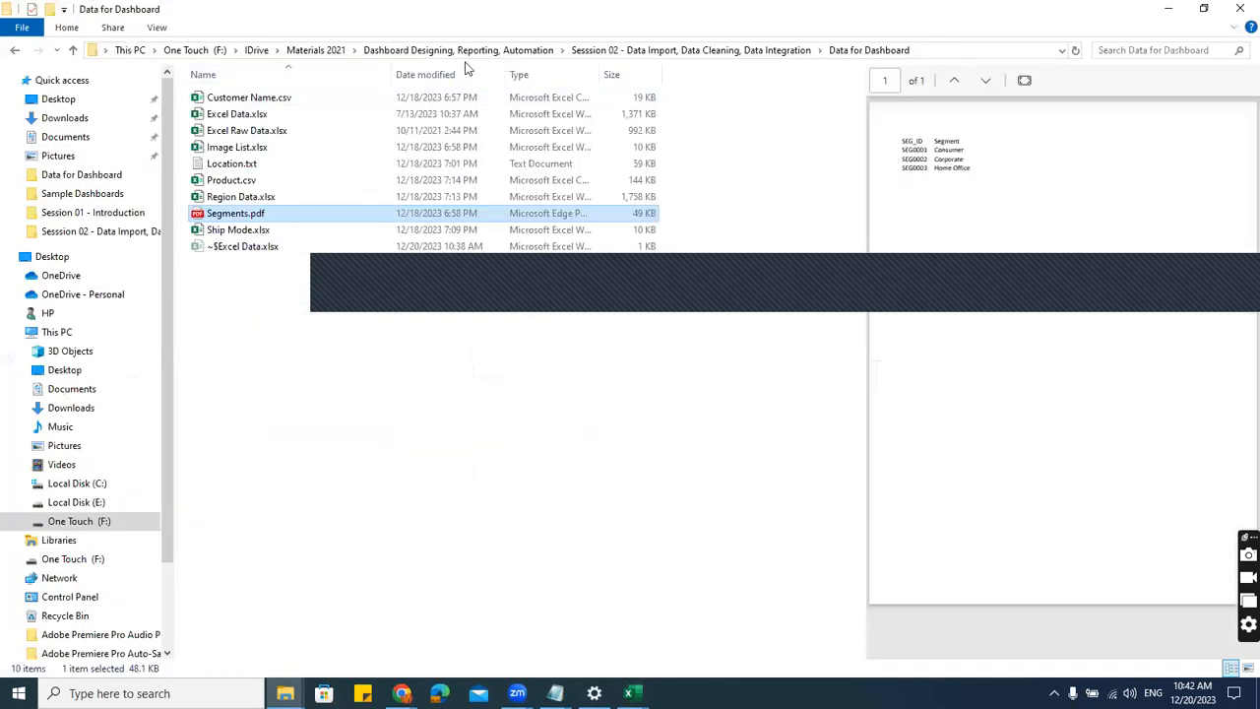
click(954, 50)
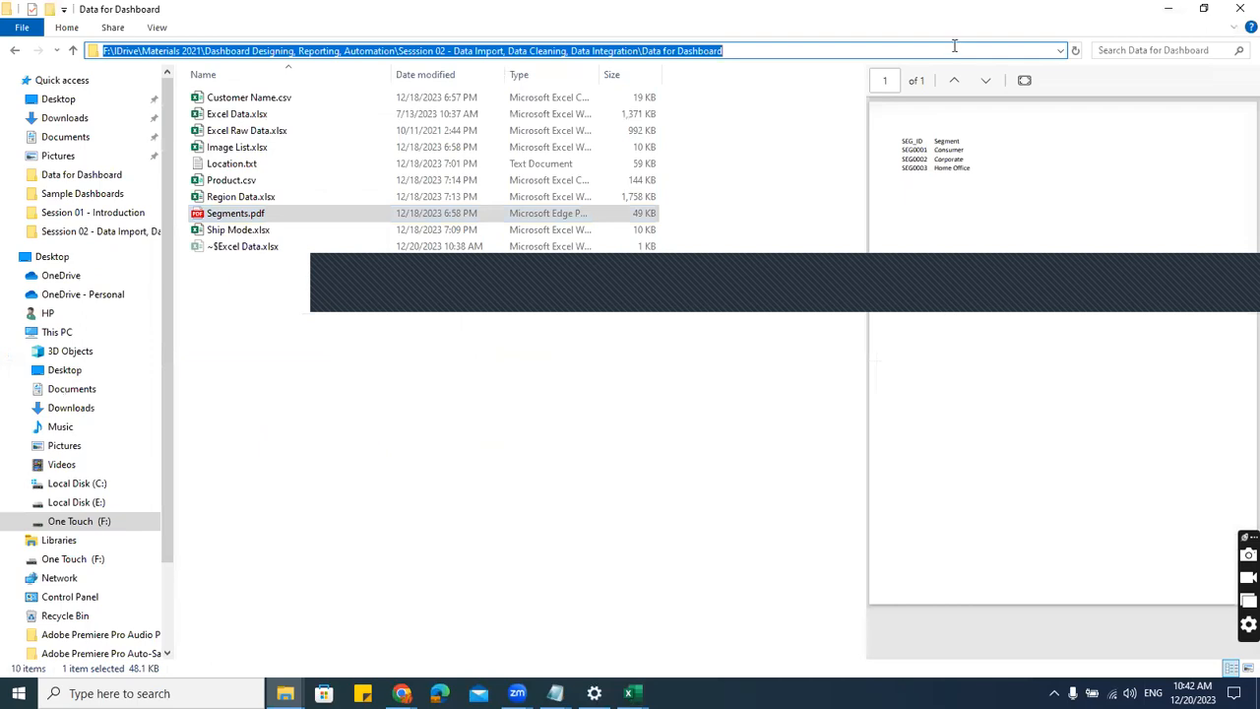
key(alt+Tab)
key(ctrl+v)
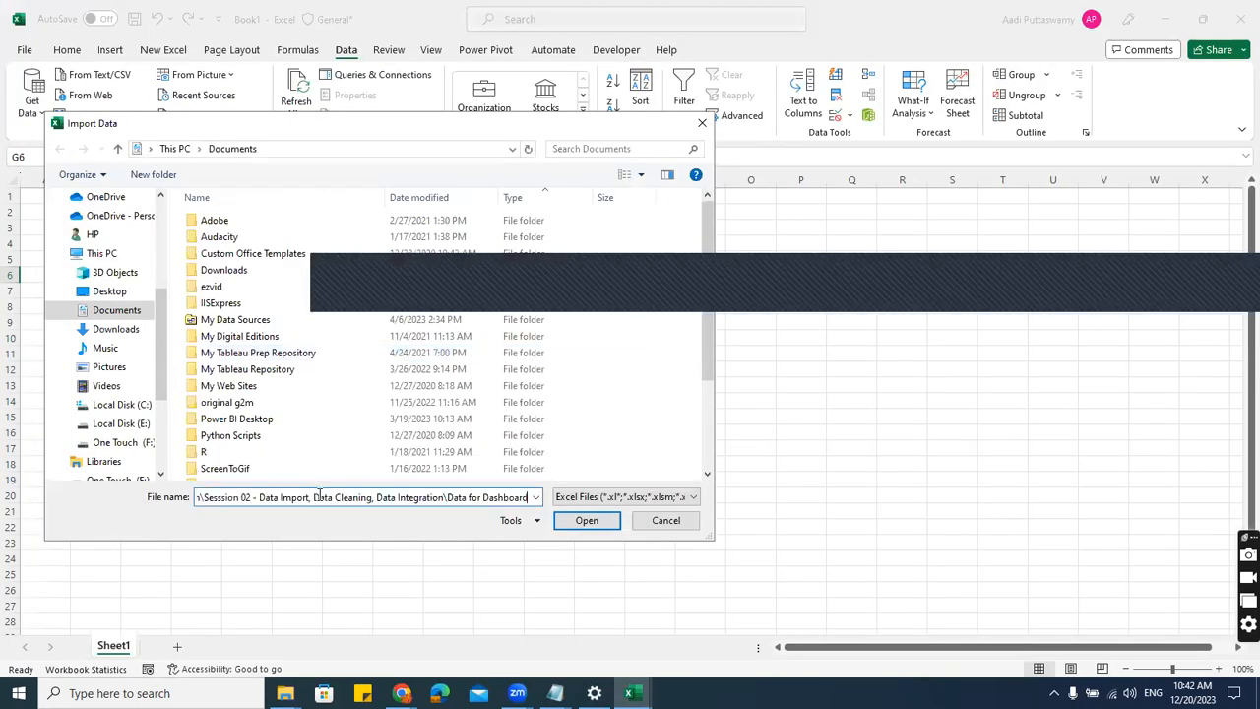
key(Return)
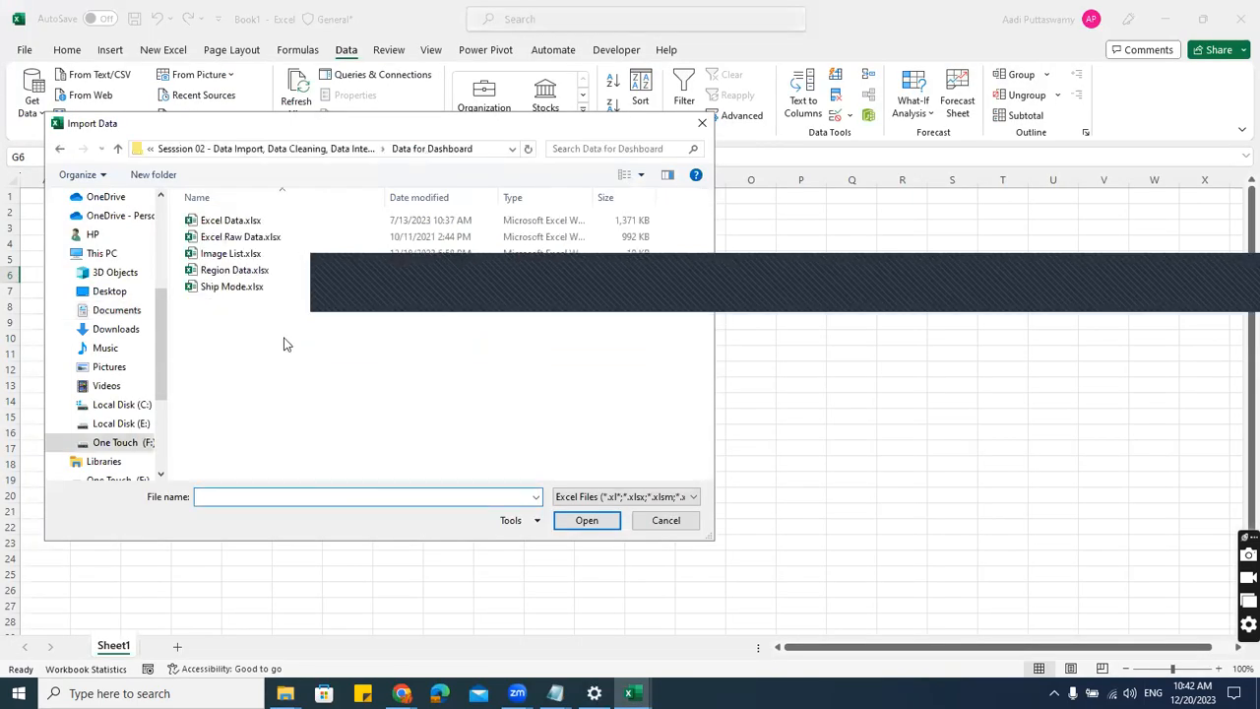
- Choose Excel Data.xlsx as the source, enable selecting multiple items, and select the Orders sheet
click(234, 221)
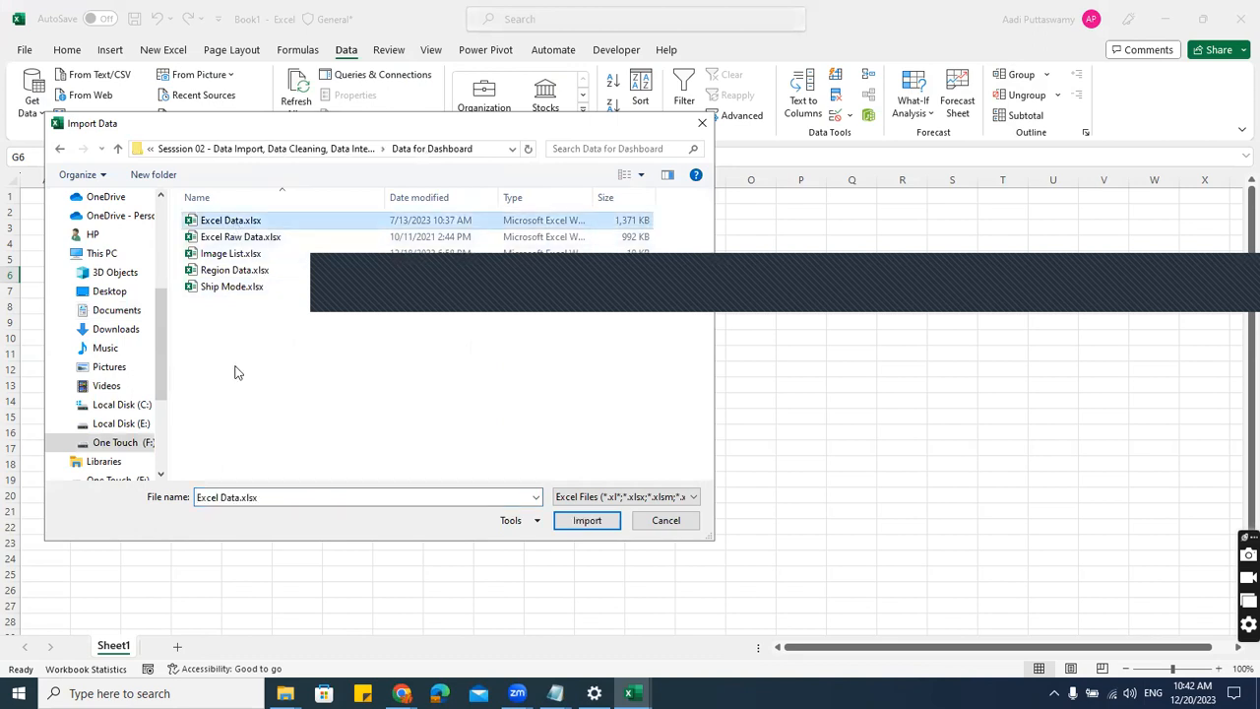
click(594, 520)
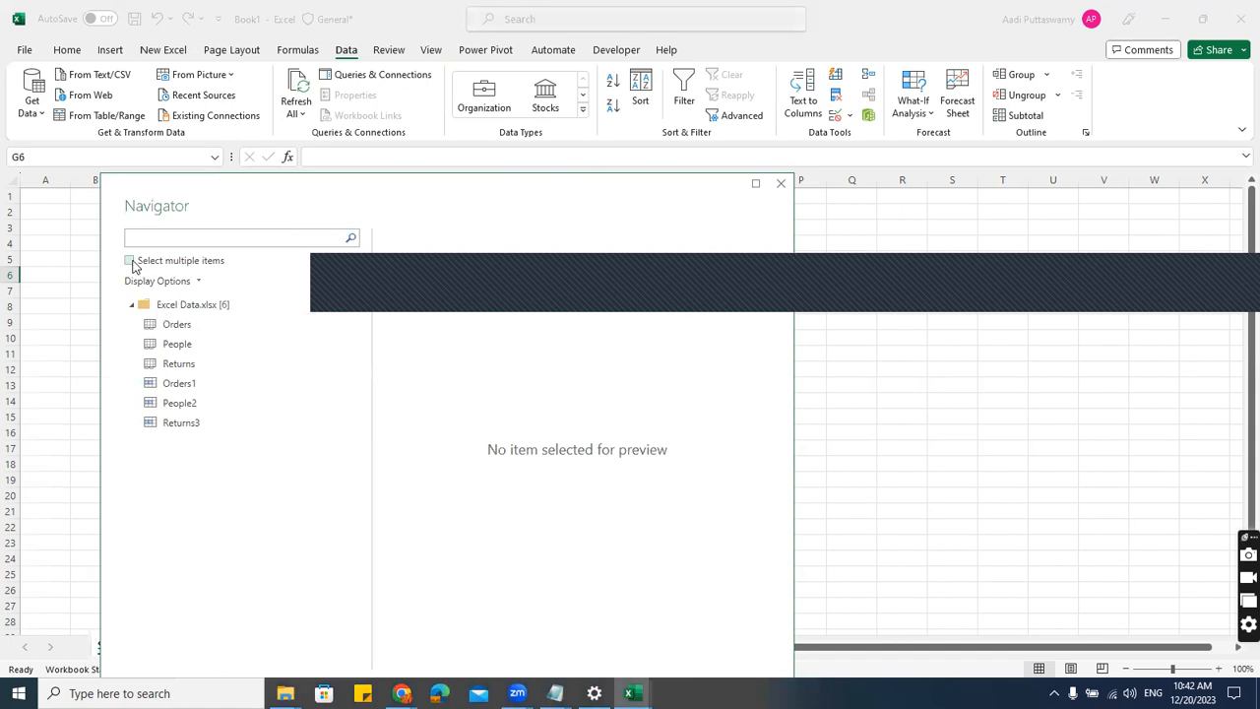
click(131, 262)
click(149, 325)
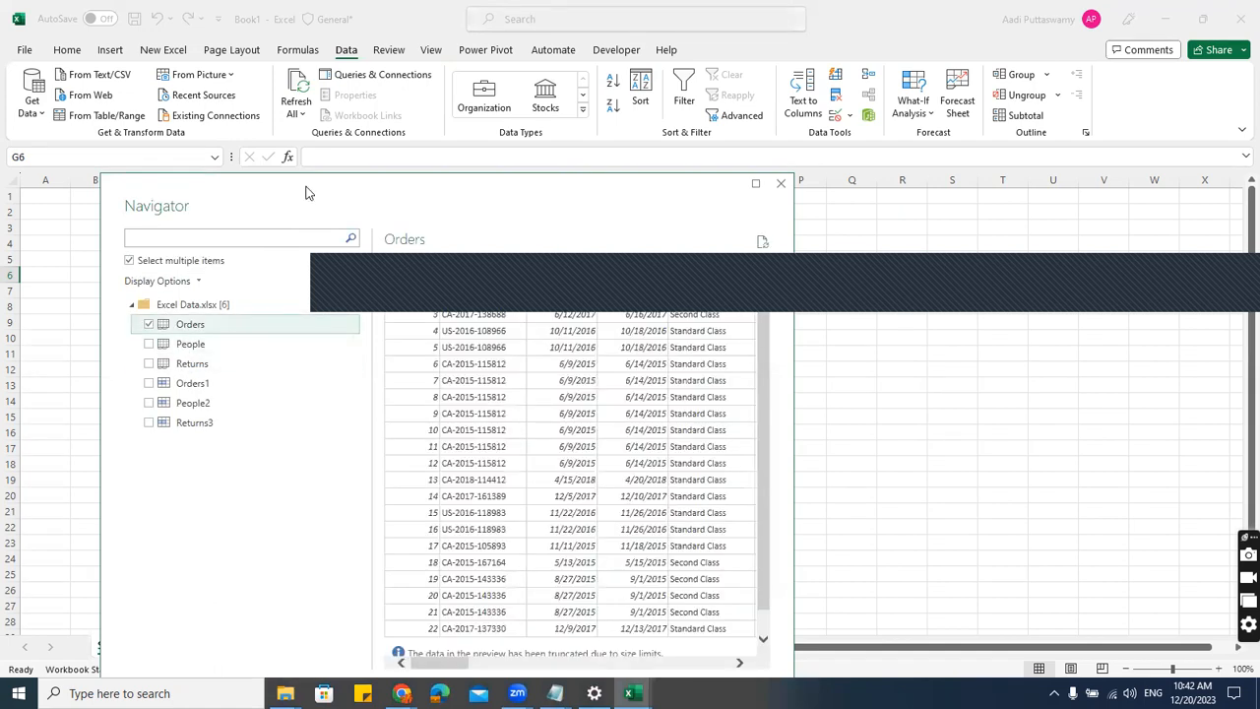
- Load the Orders data as a table on a new worksheet and close the Queries & Connections pane
click(594, 616)
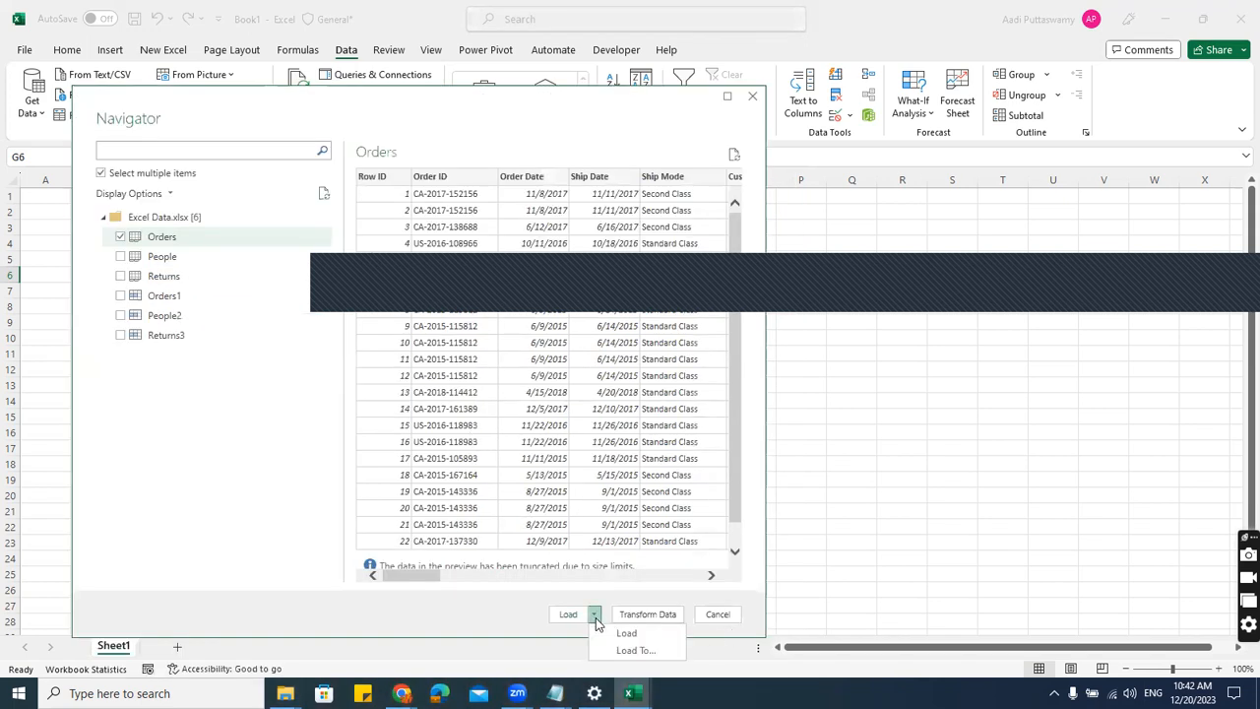
click(635, 649)
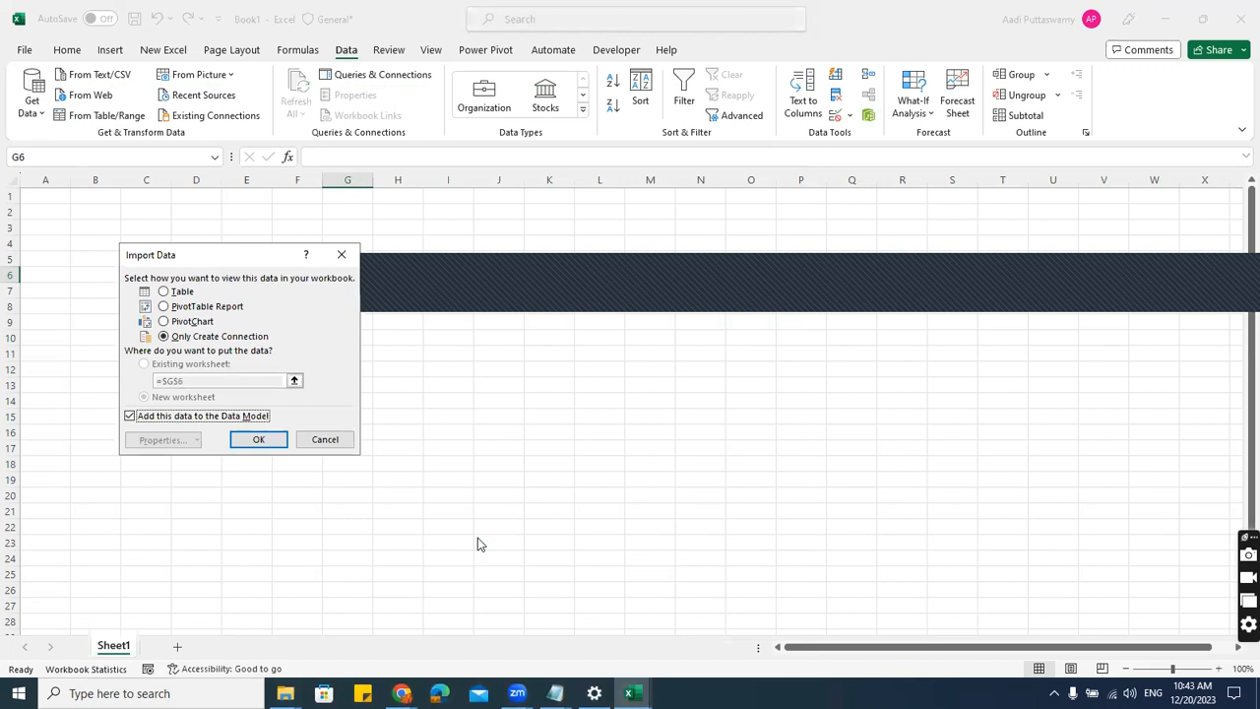
click(178, 292)
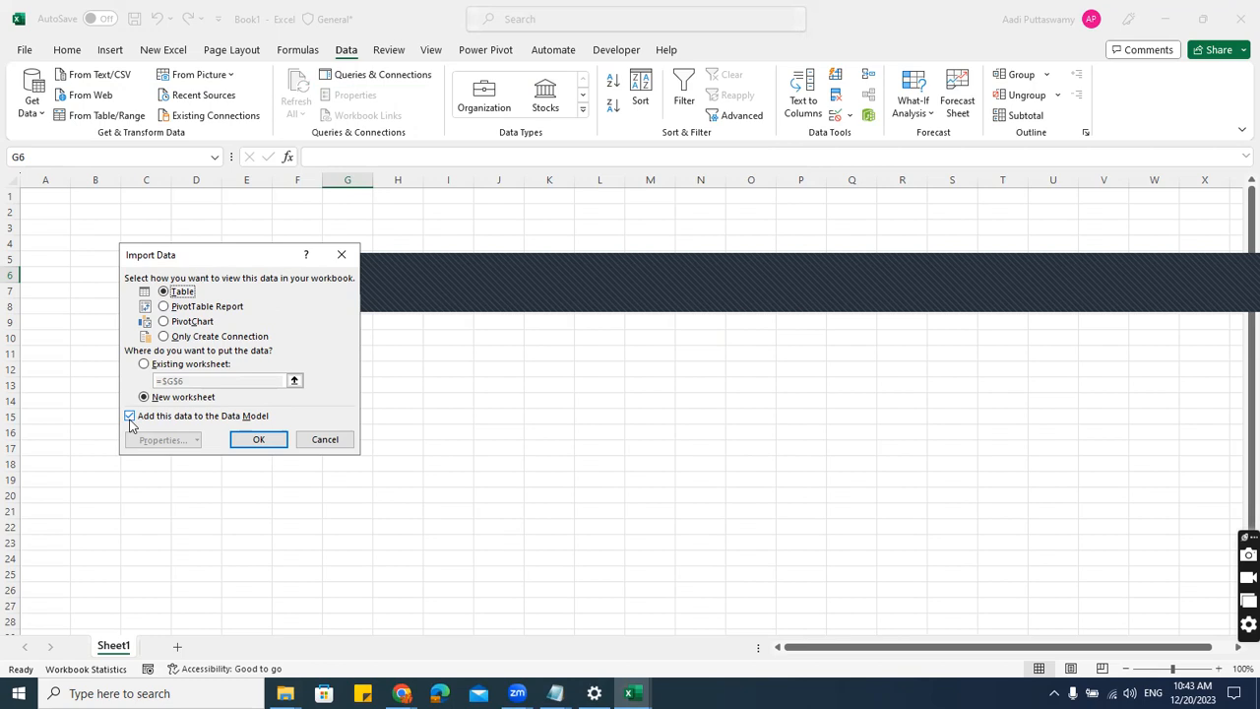
click(259, 440)
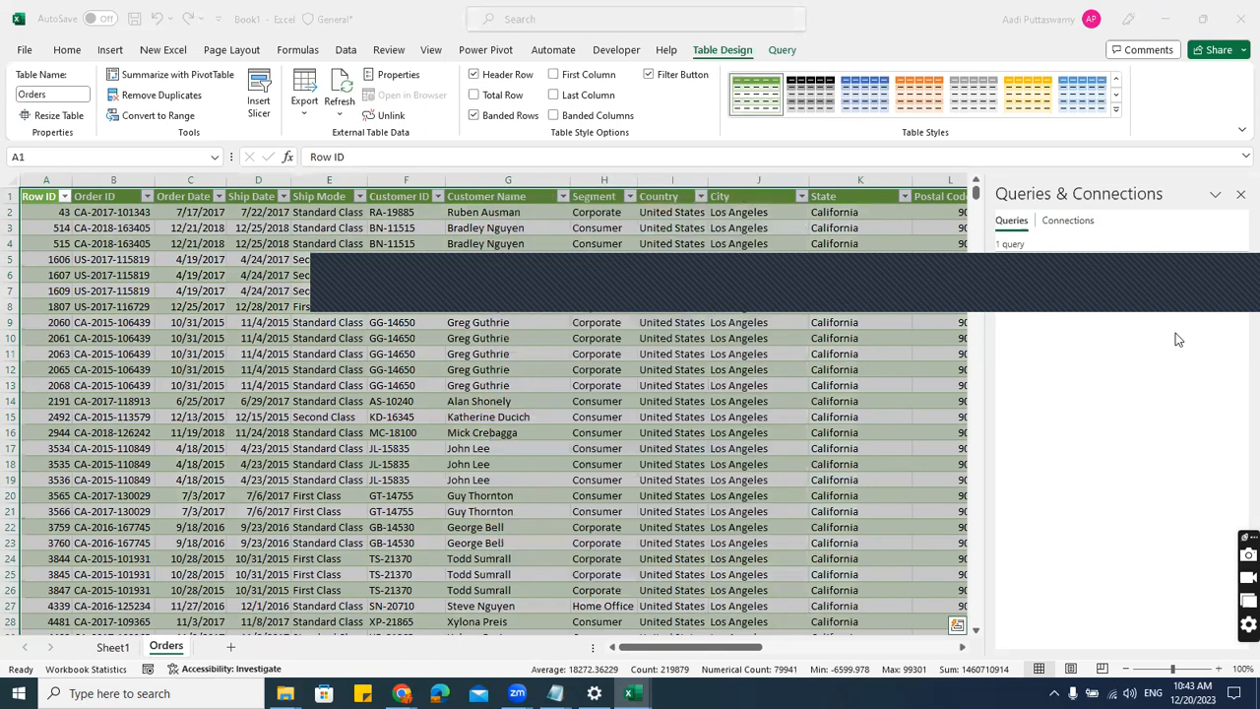
click(1240, 194)
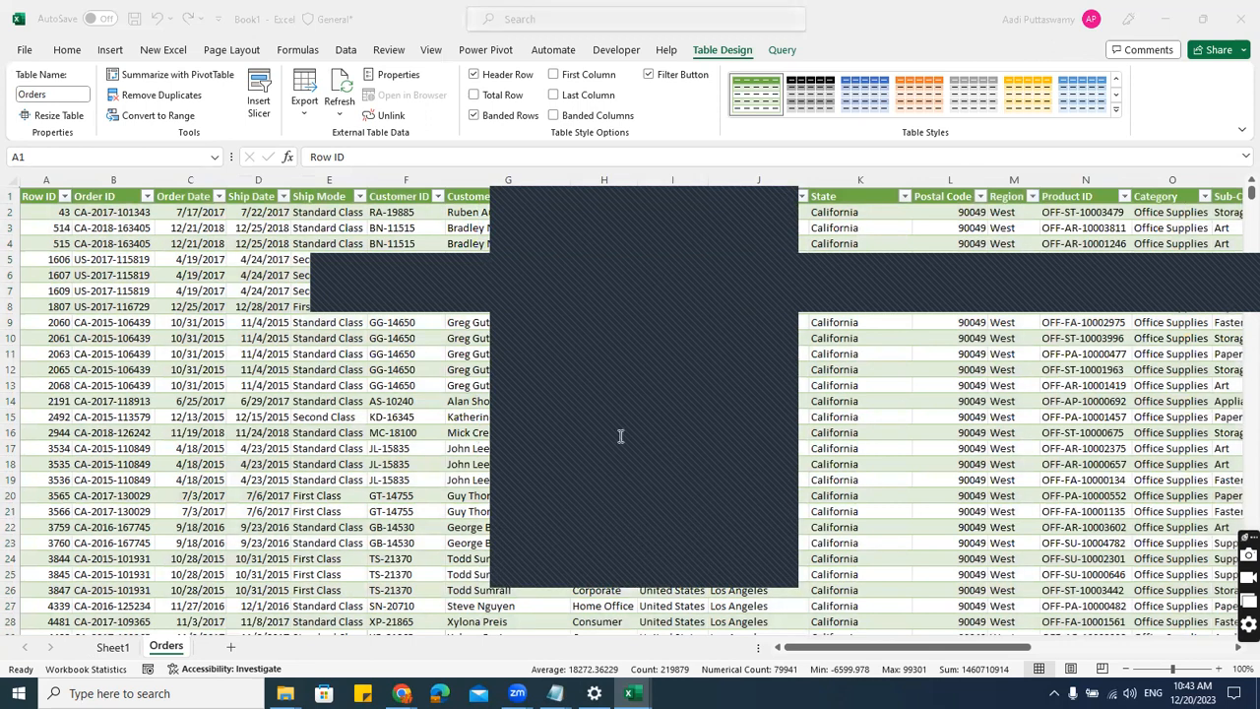
click(776, 196)
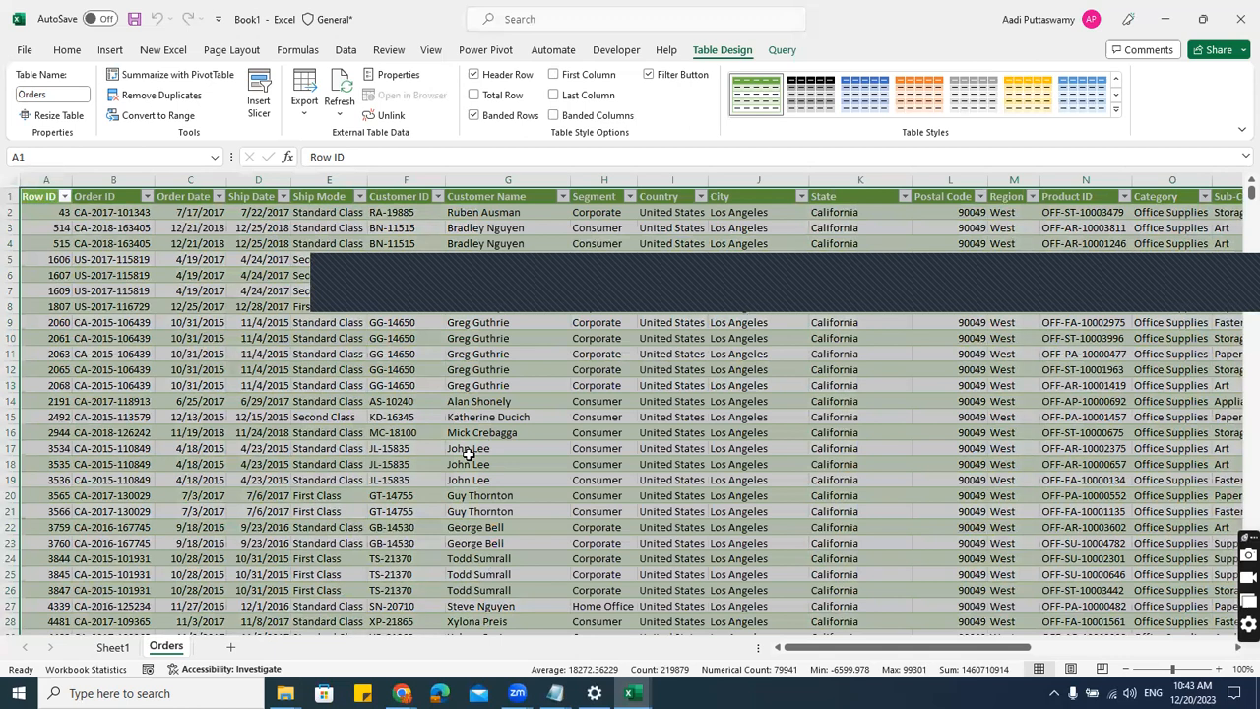
click(365, 481)
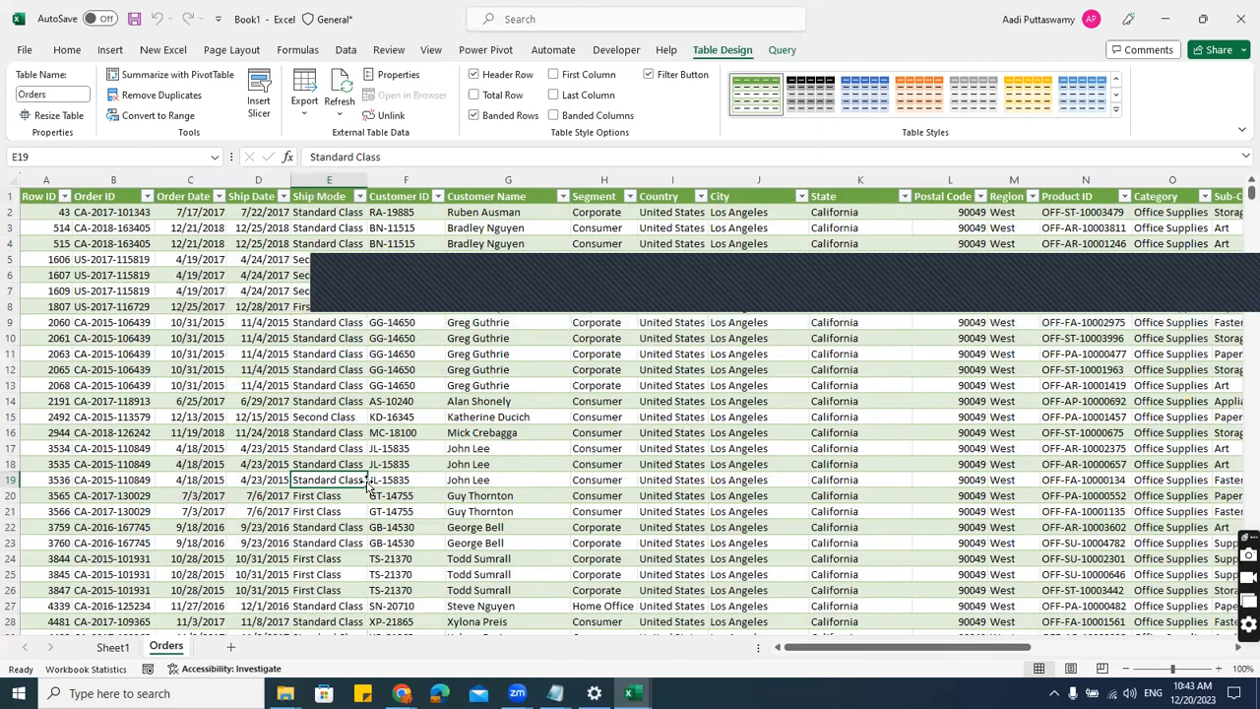
- Create another blank workbook and import Excel Raw Data.xlsx from the Data for Dashboard folder as its source
key(ctrl+n)
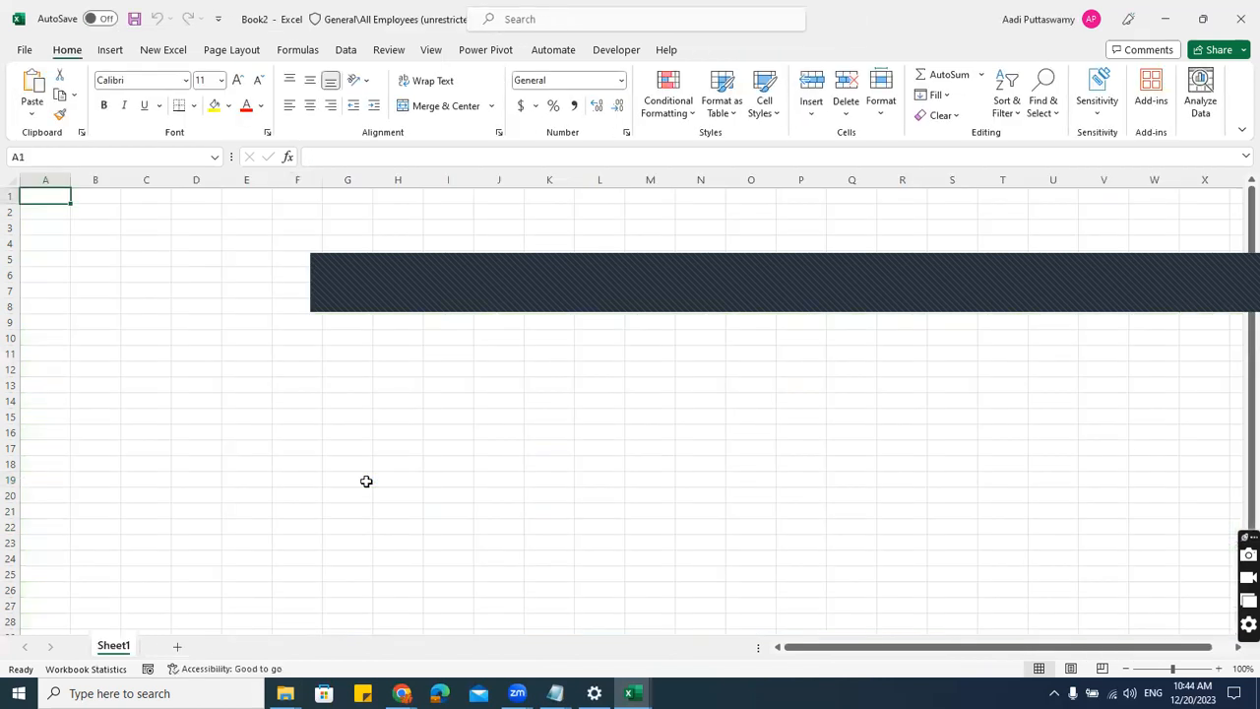
click(657, 265)
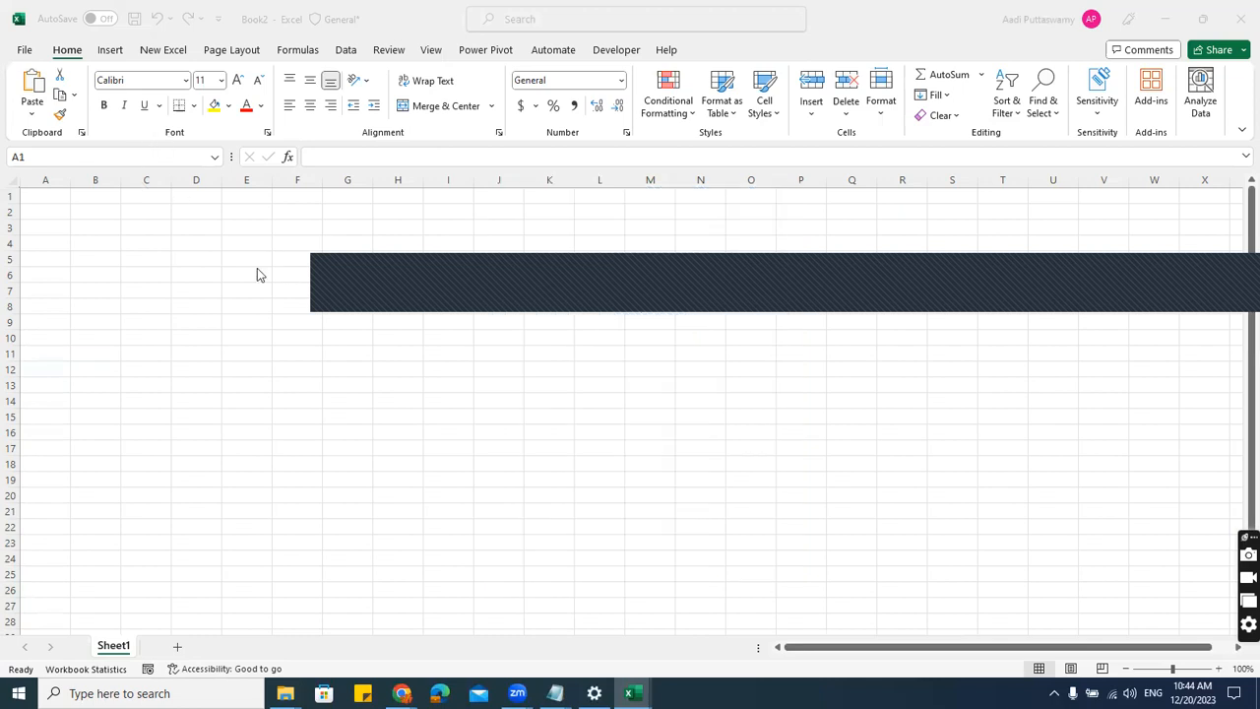
click(345, 51)
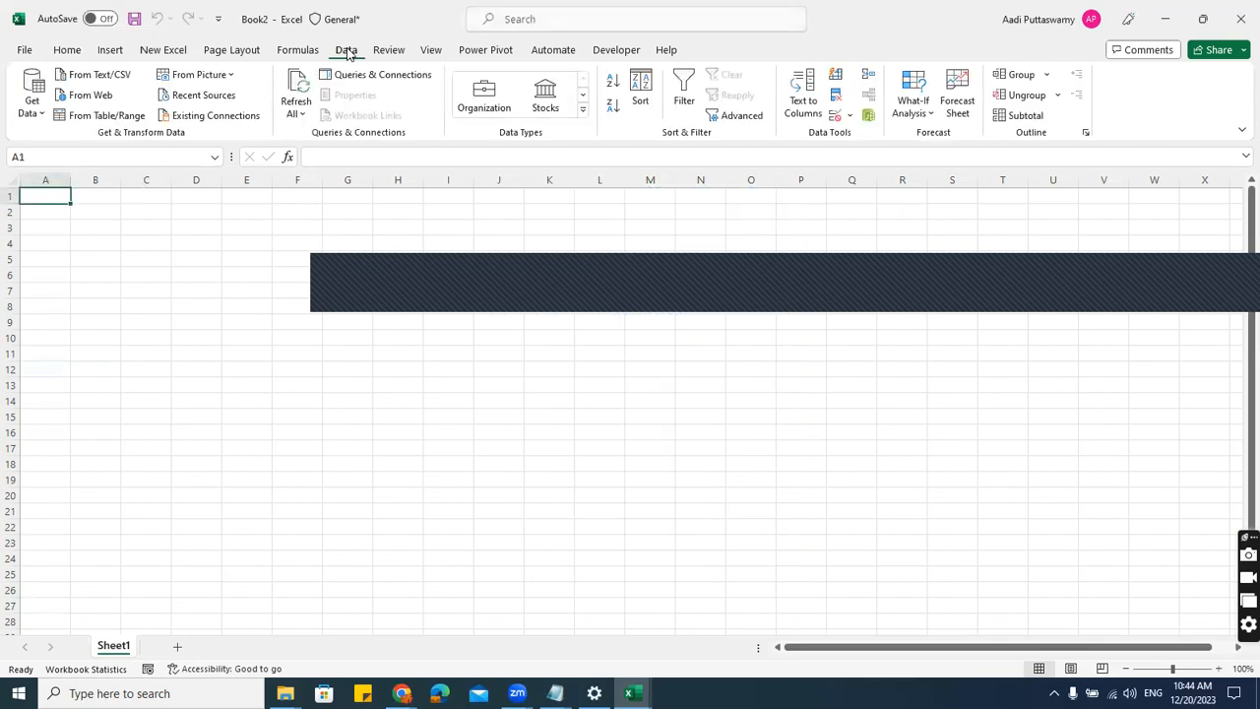
click(35, 111)
mouse_move(118, 142)
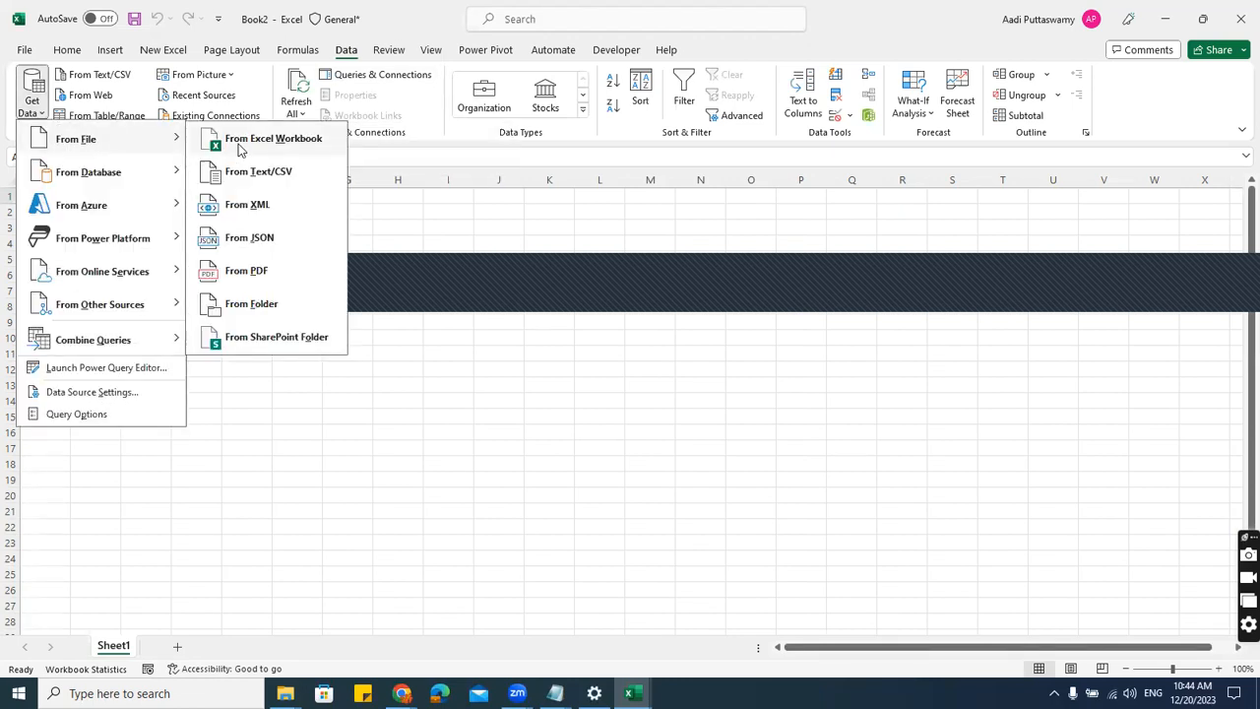
click(240, 148)
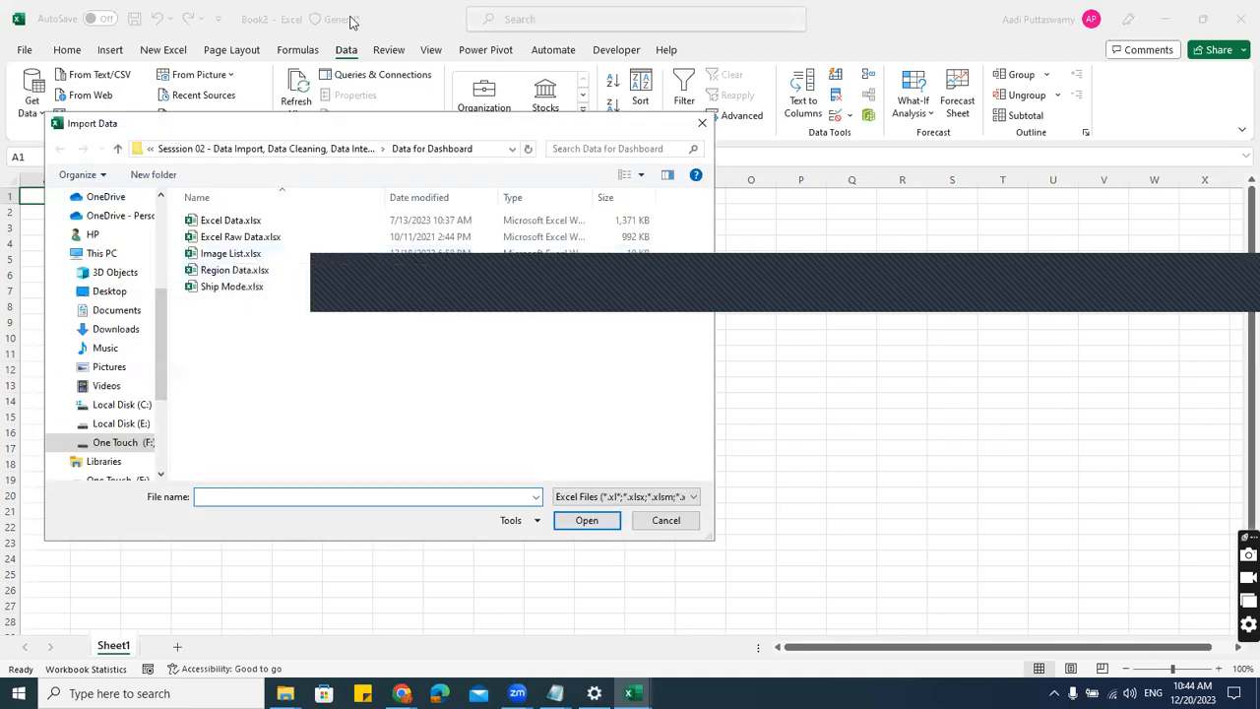
click(263, 237)
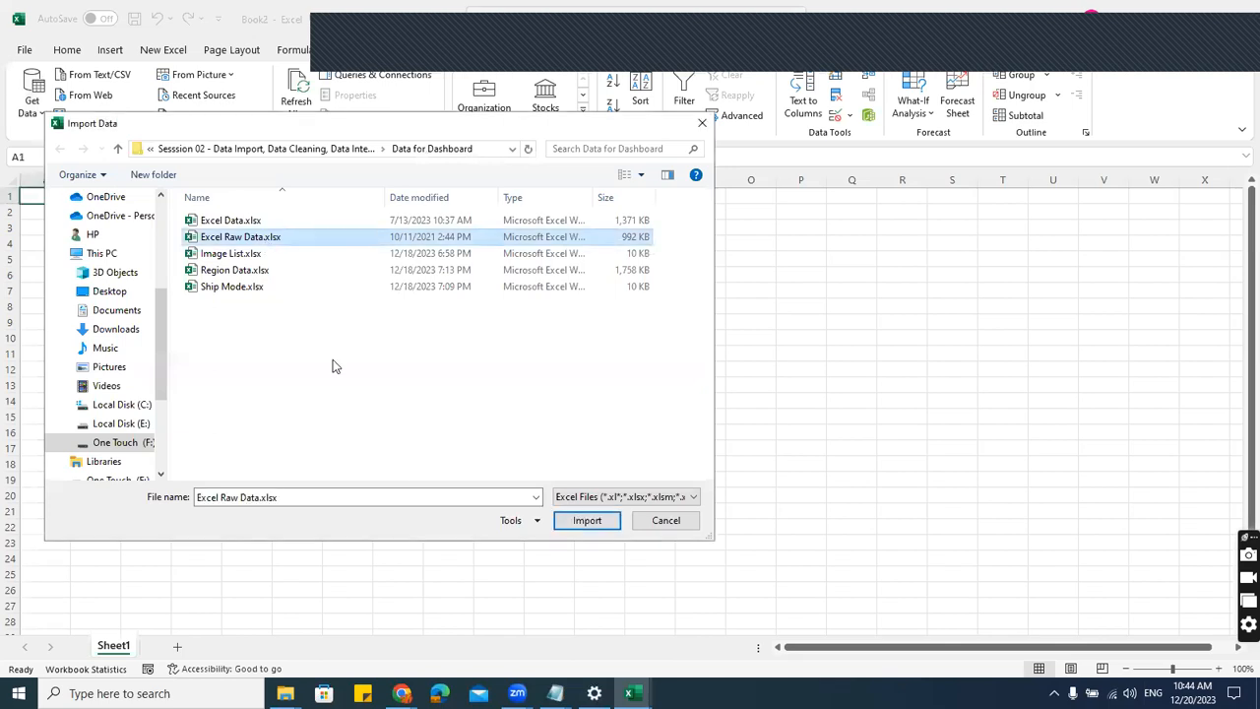
click(617, 525)
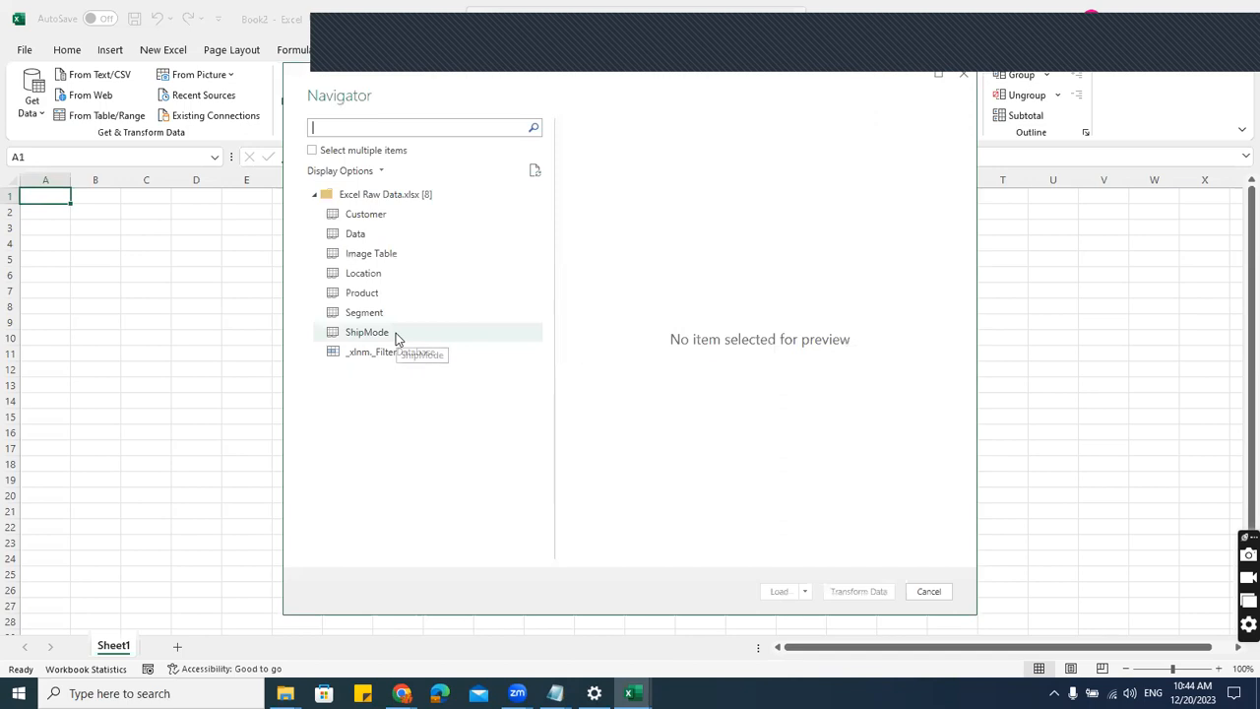
- Enable selecting multiple items and select the Customer, Data, Image Table, Location, Product, Segment and ShipMode sheets
click(313, 152)
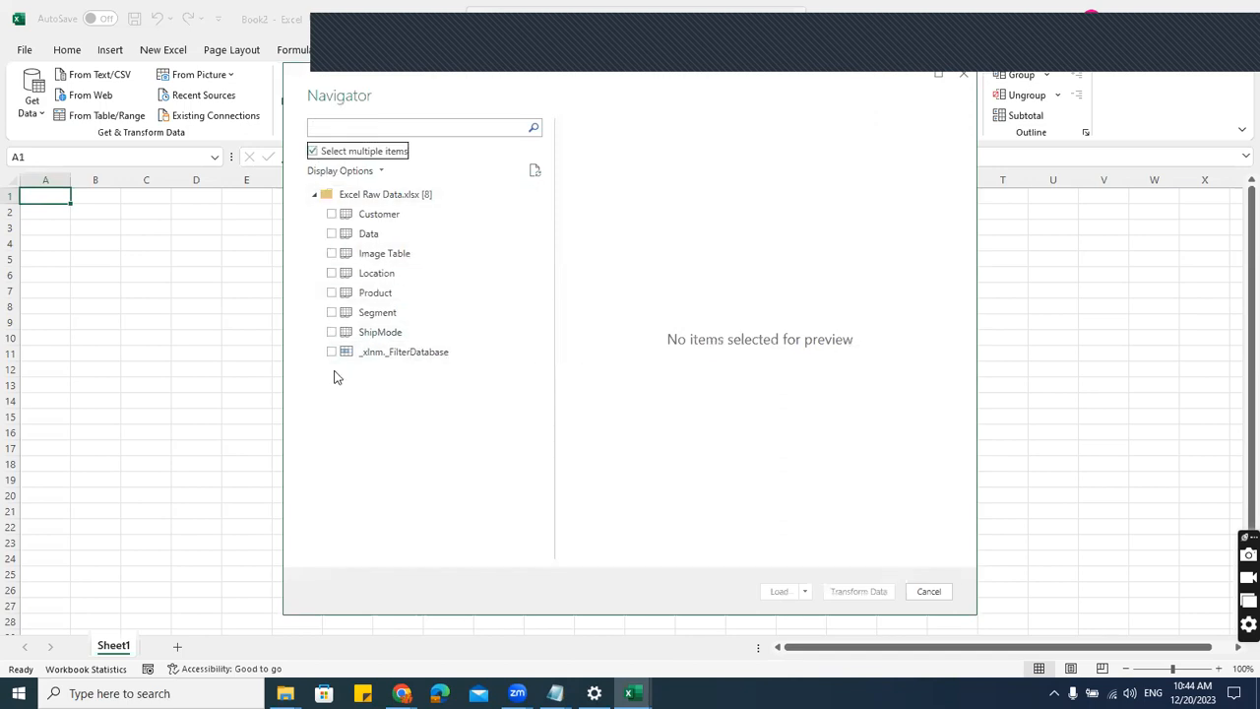
click(332, 213)
click(332, 233)
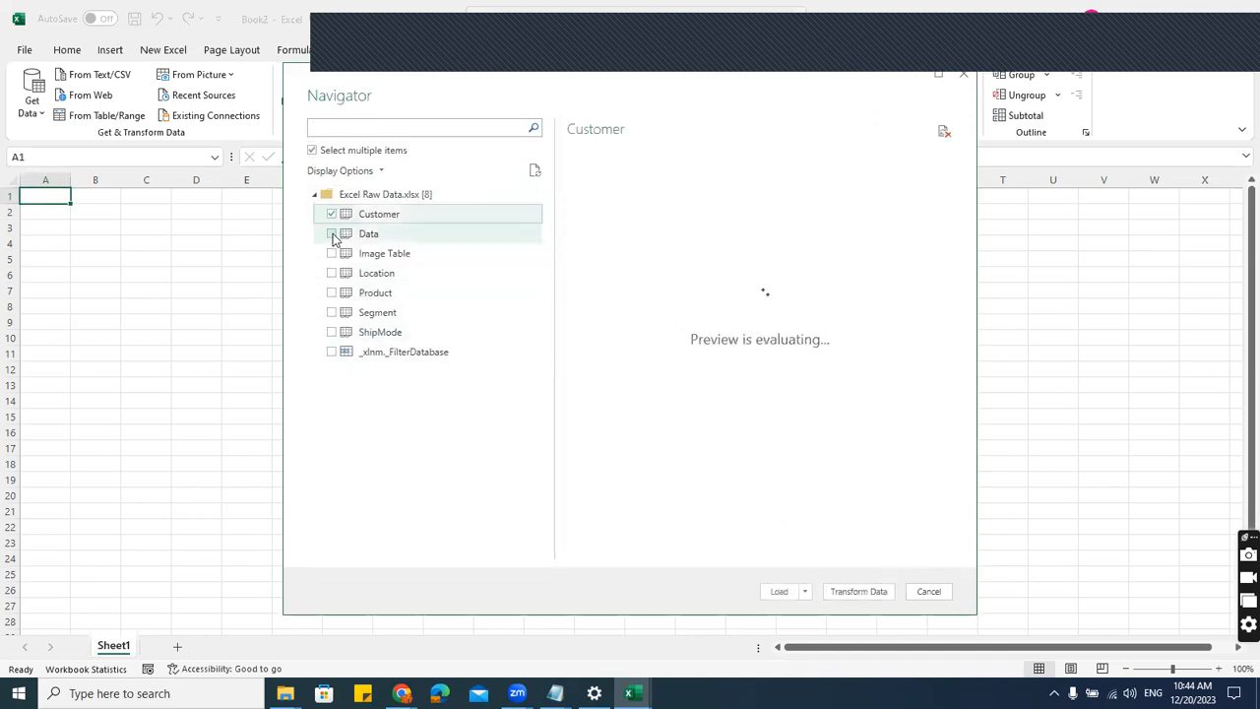
click(331, 253)
click(332, 273)
click(332, 292)
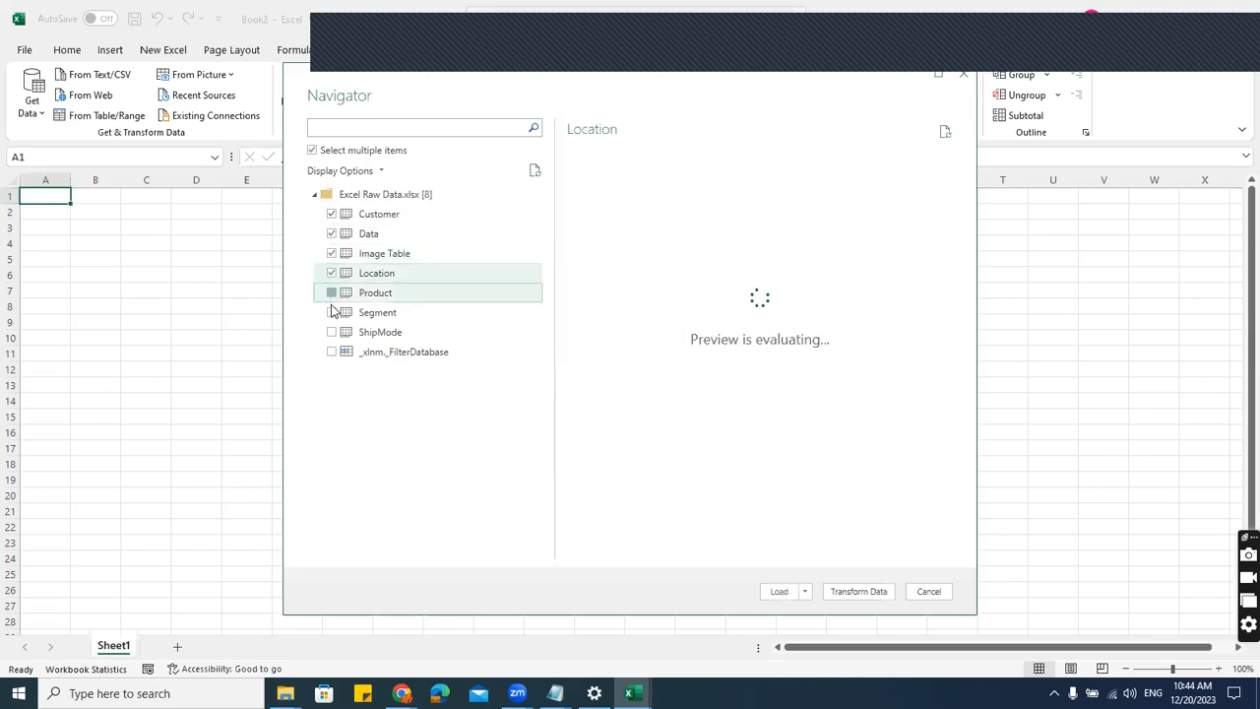
click(331, 312)
click(331, 332)
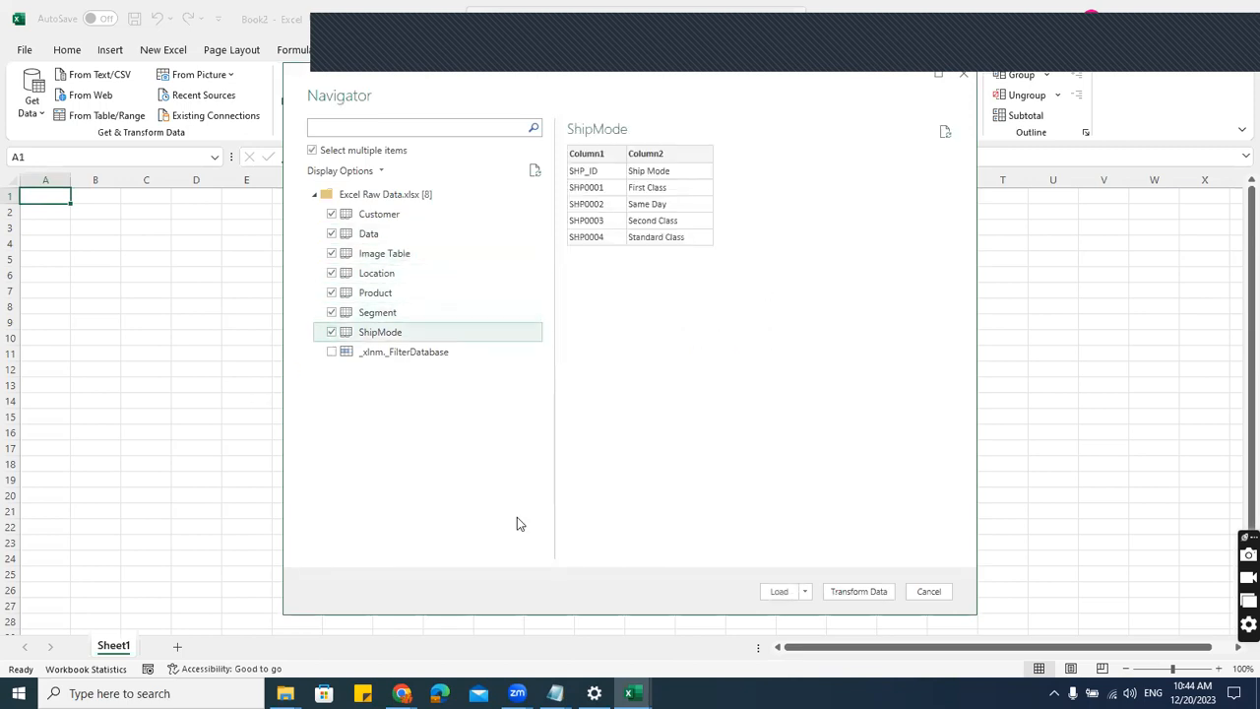
- Load the selected sheets as tables on new worksheets without adding them to the Data Model
click(804, 590)
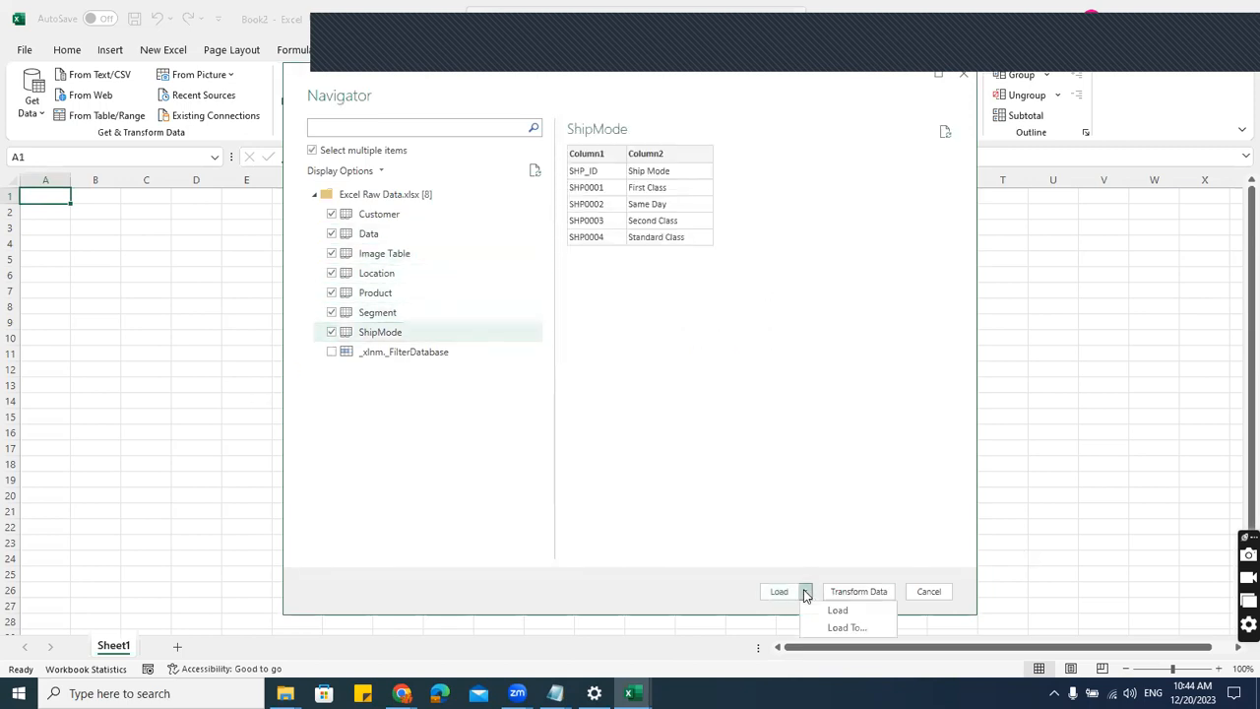
click(842, 628)
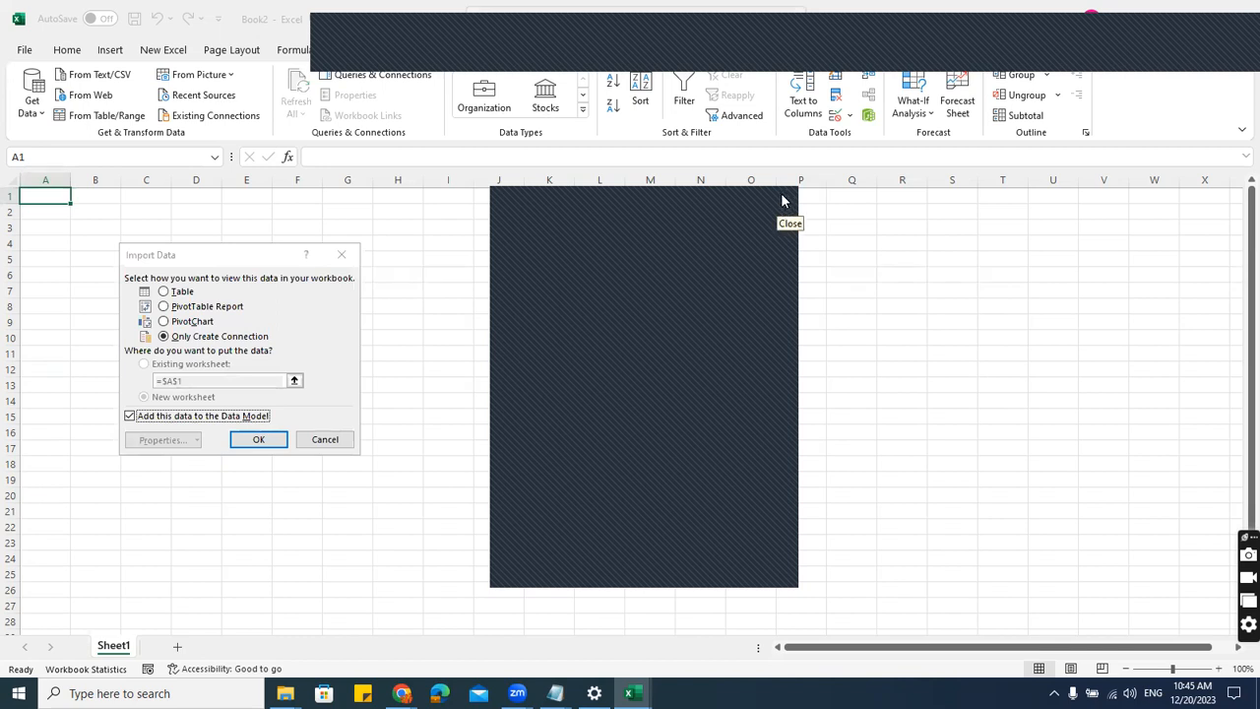
click(175, 293)
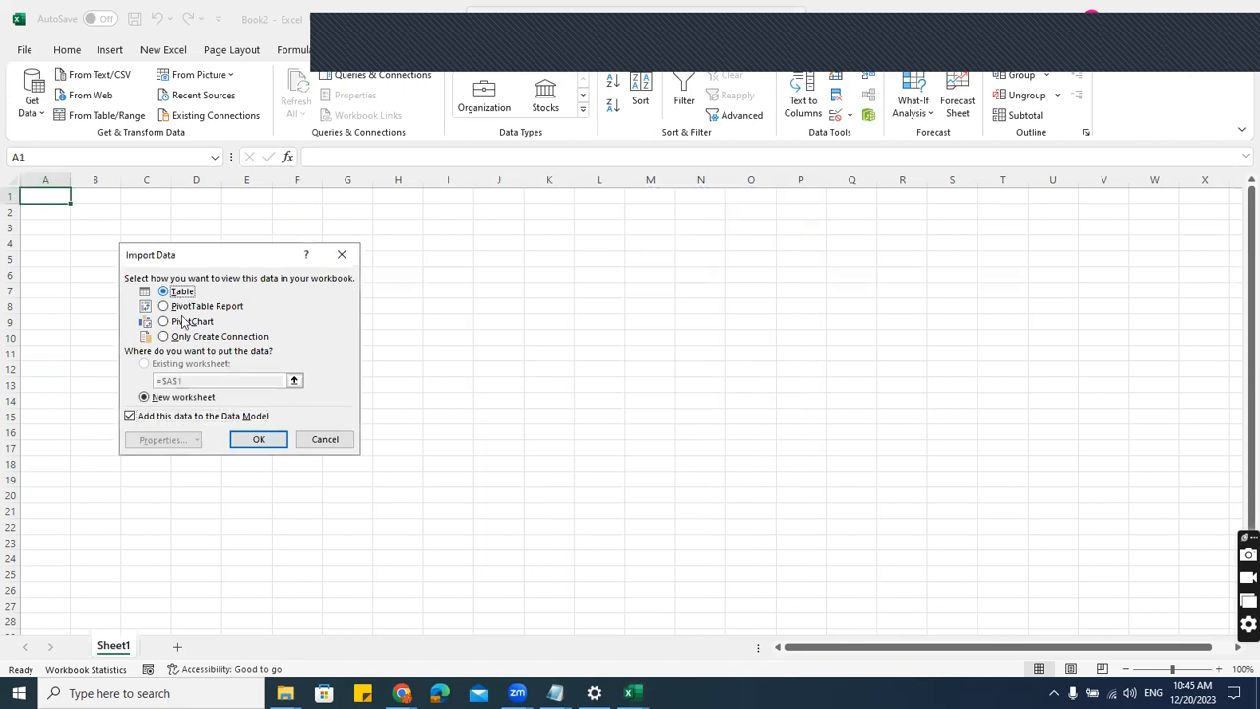
click(131, 417)
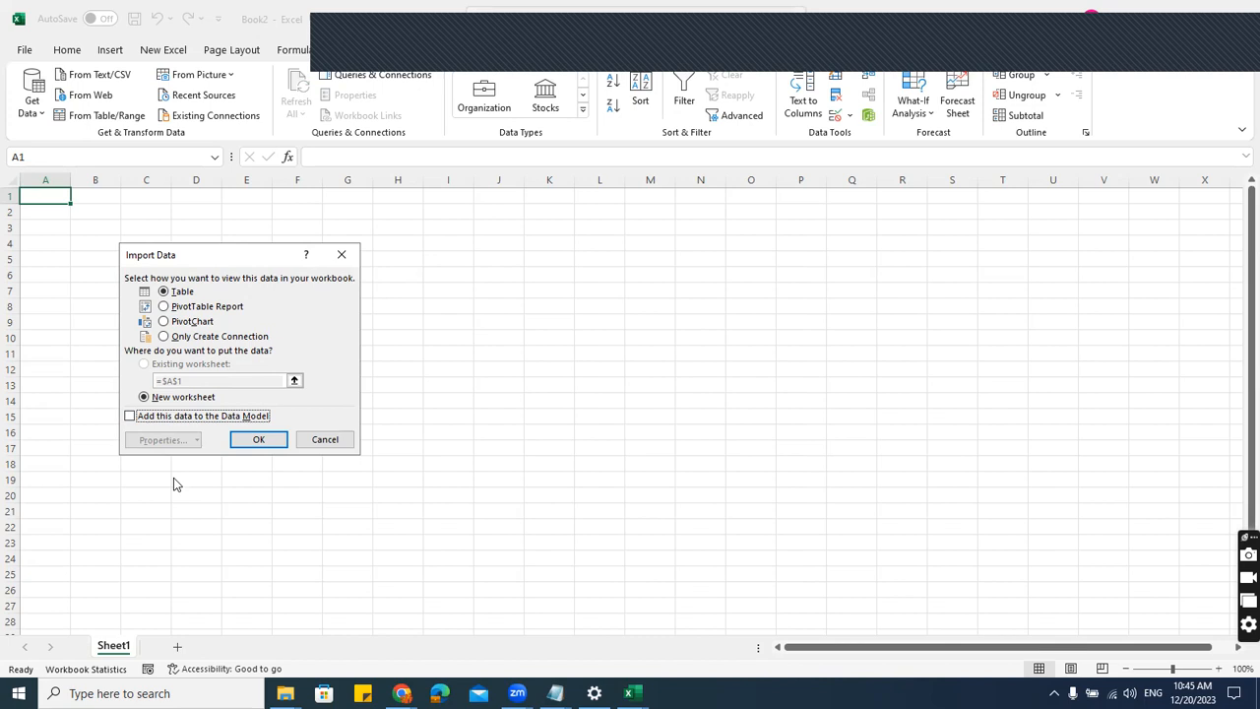
click(268, 441)
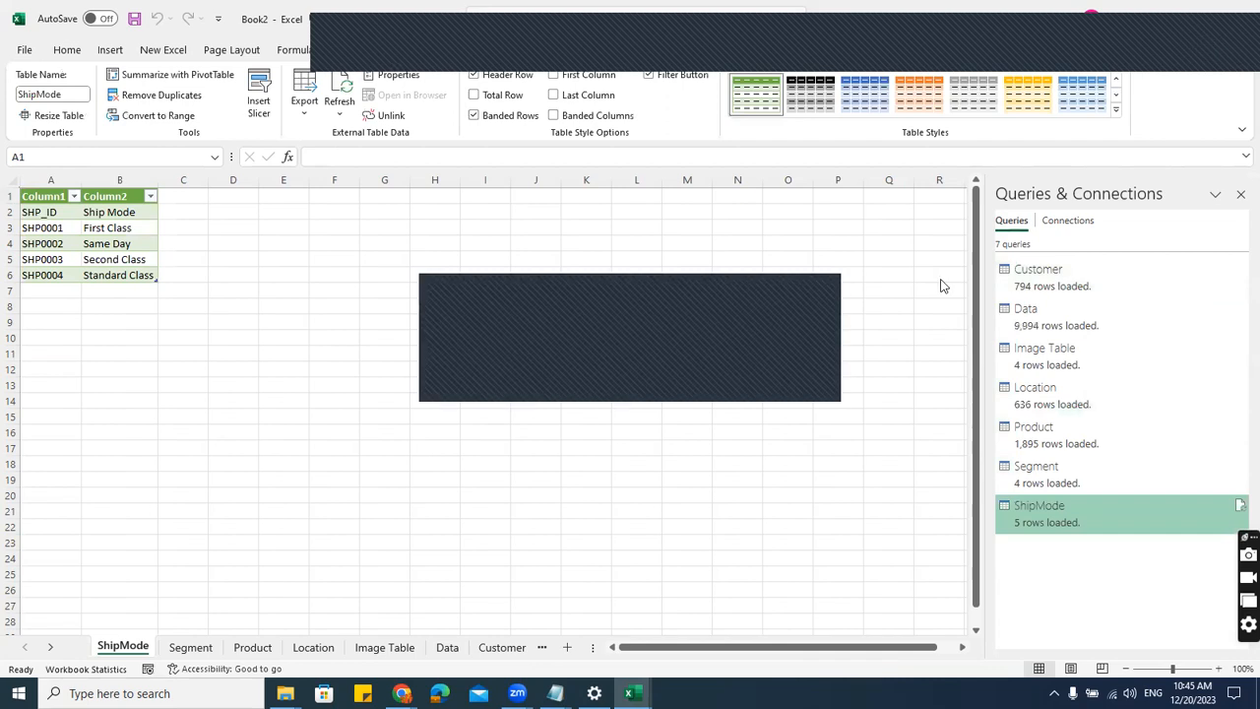
click(829, 283)
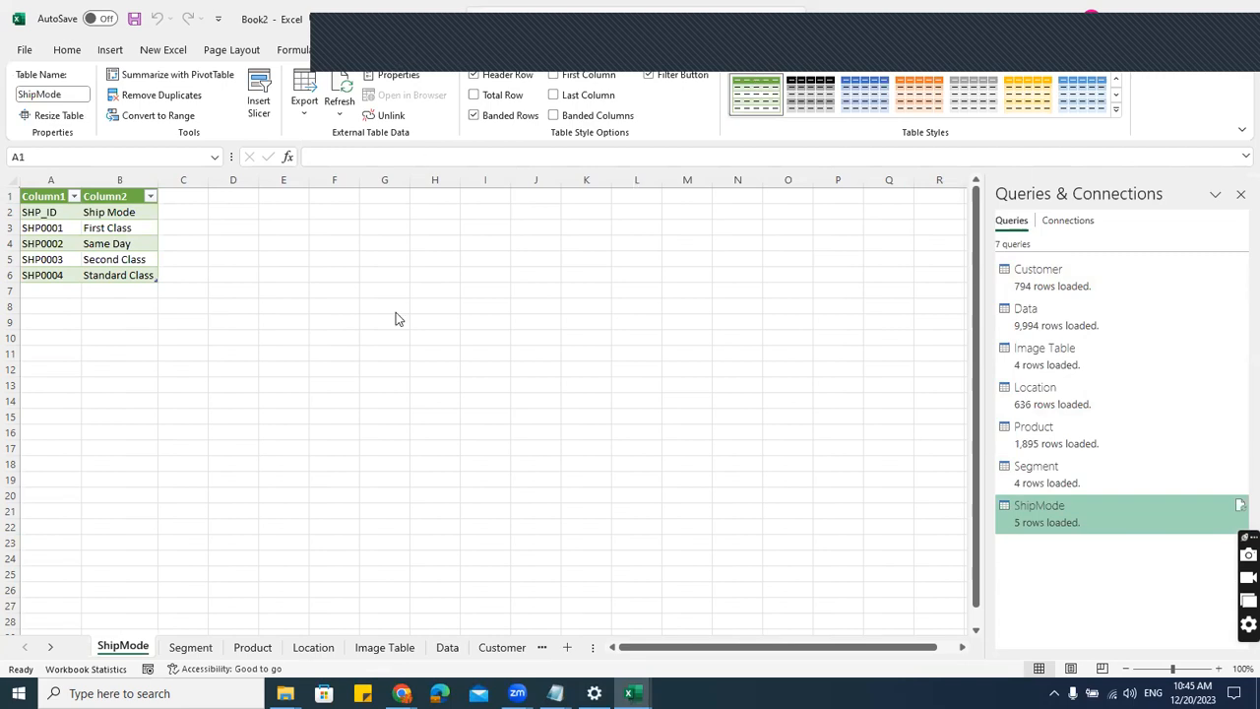
- Review the imported tables on the Segment, Product, Location, Image Table, Data and Customer sheets
click(190, 649)
click(252, 649)
click(313, 650)
click(384, 649)
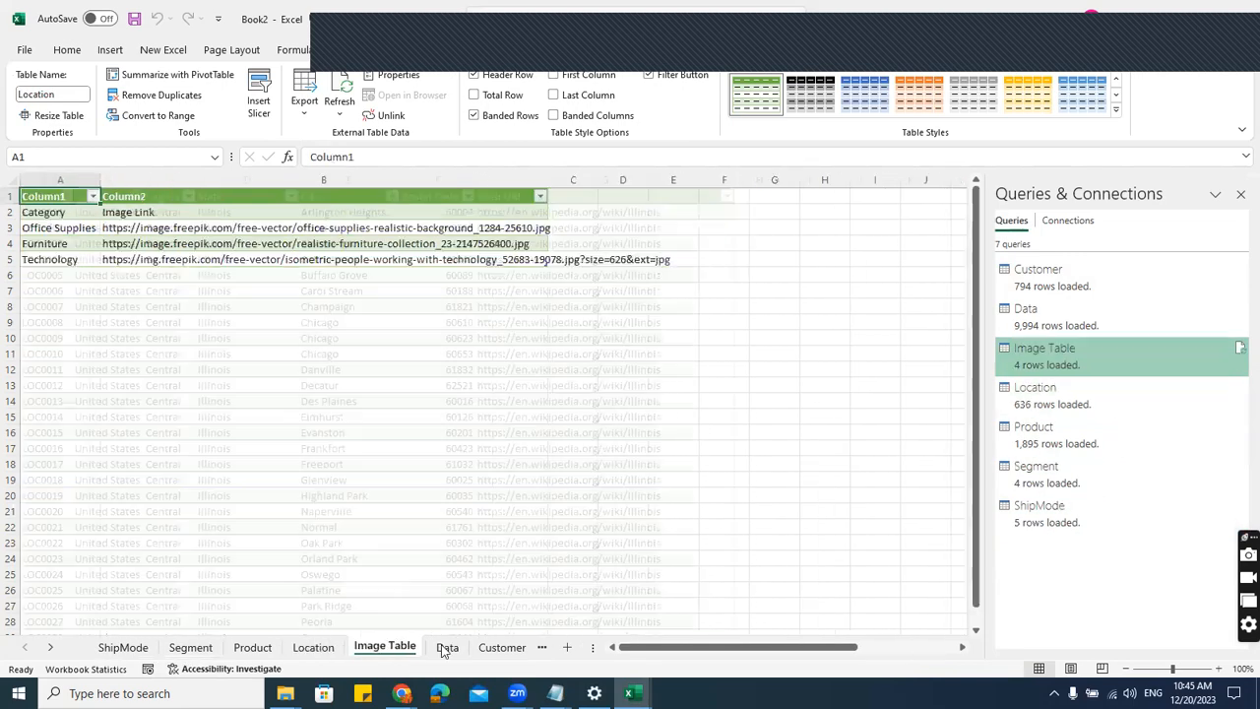
click(447, 650)
click(502, 648)
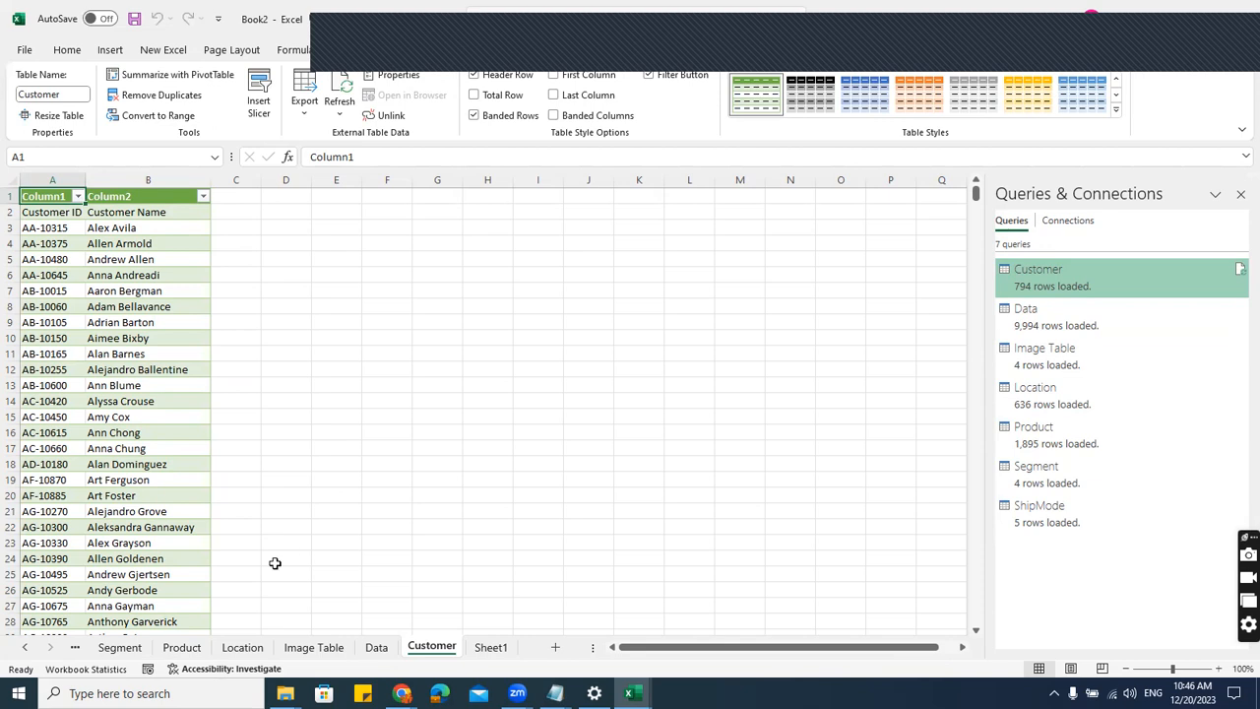
click(119, 649)
click(24, 646)
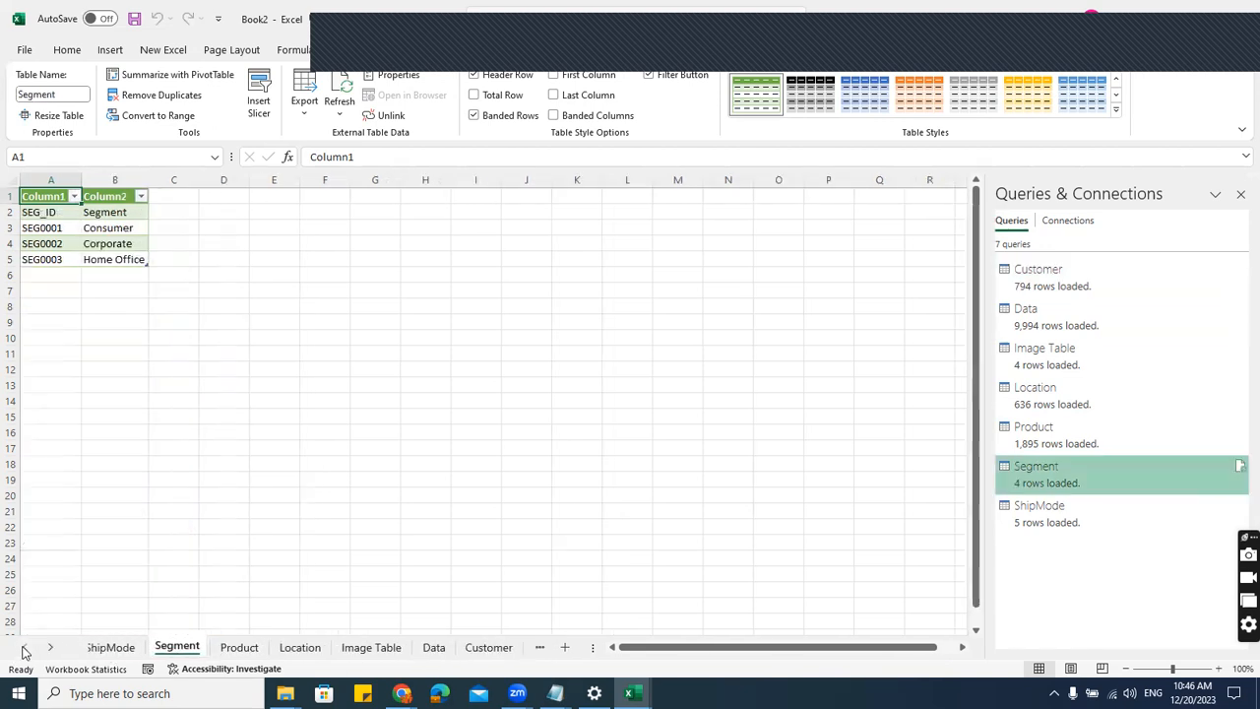
- Switch to the Book1 workbook and insert a PivotTable based on the Orders table on a new worksheet
mouse_move(633, 693)
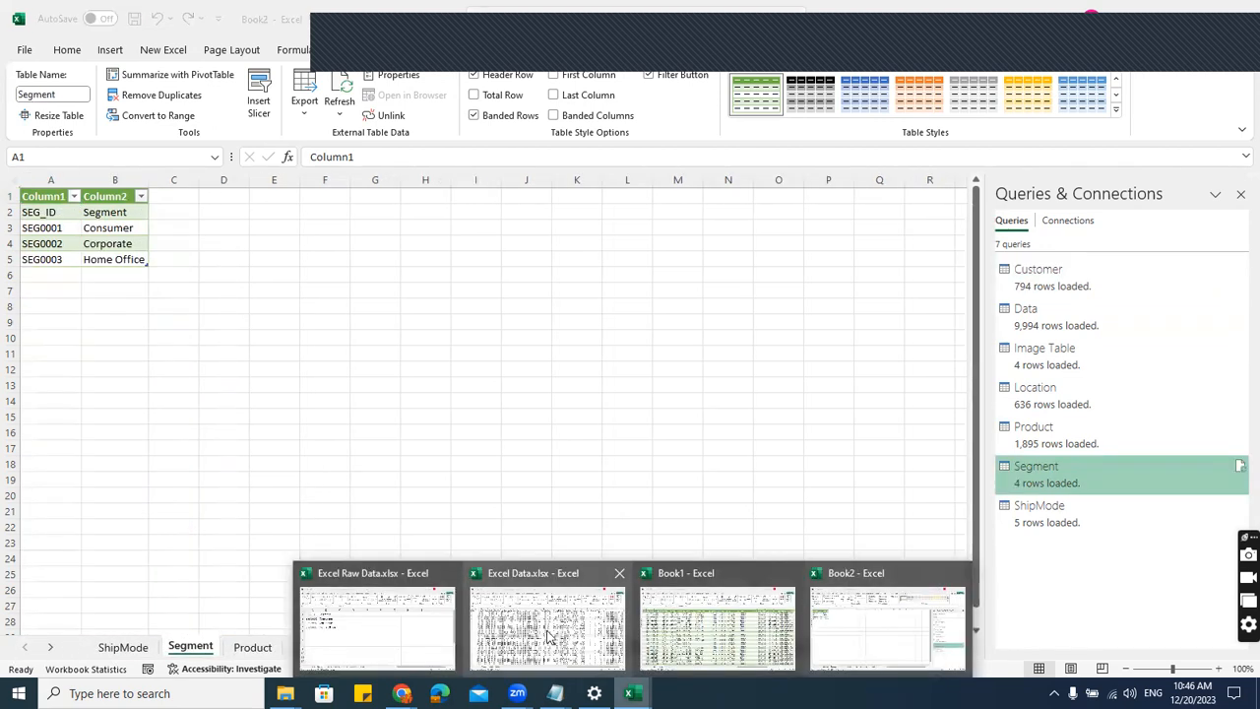
click(721, 632)
click(260, 381)
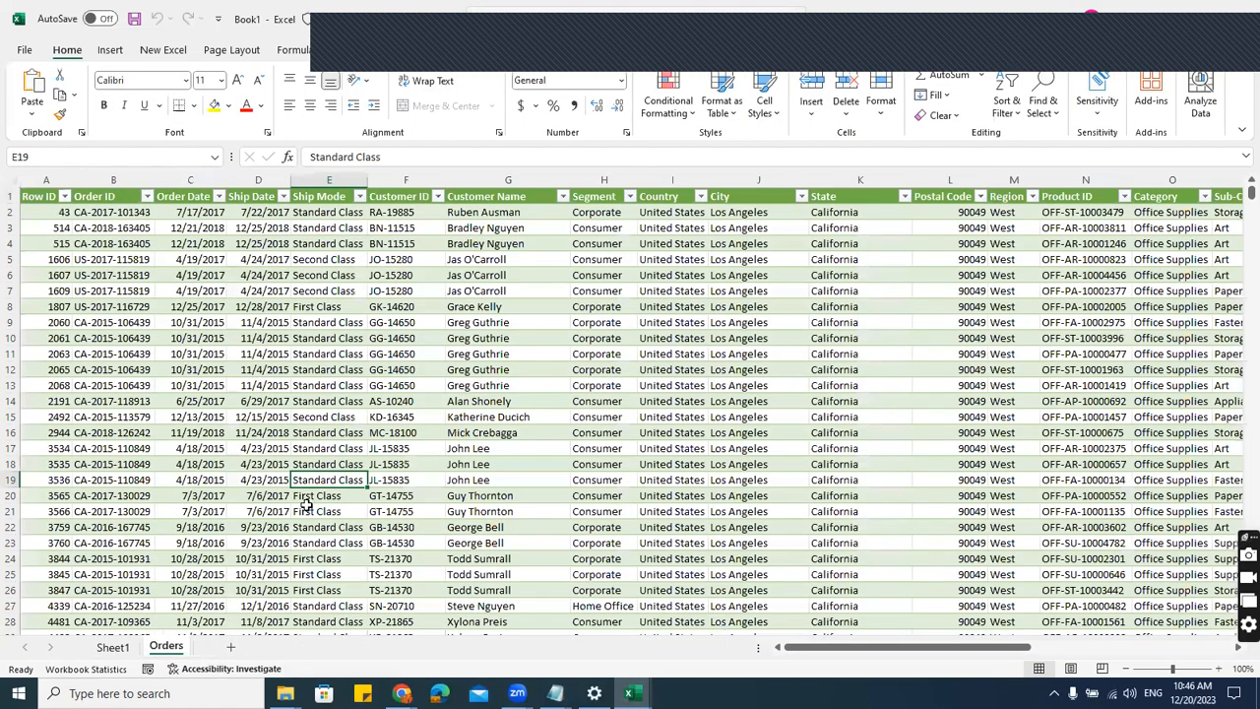
click(109, 49)
click(40, 115)
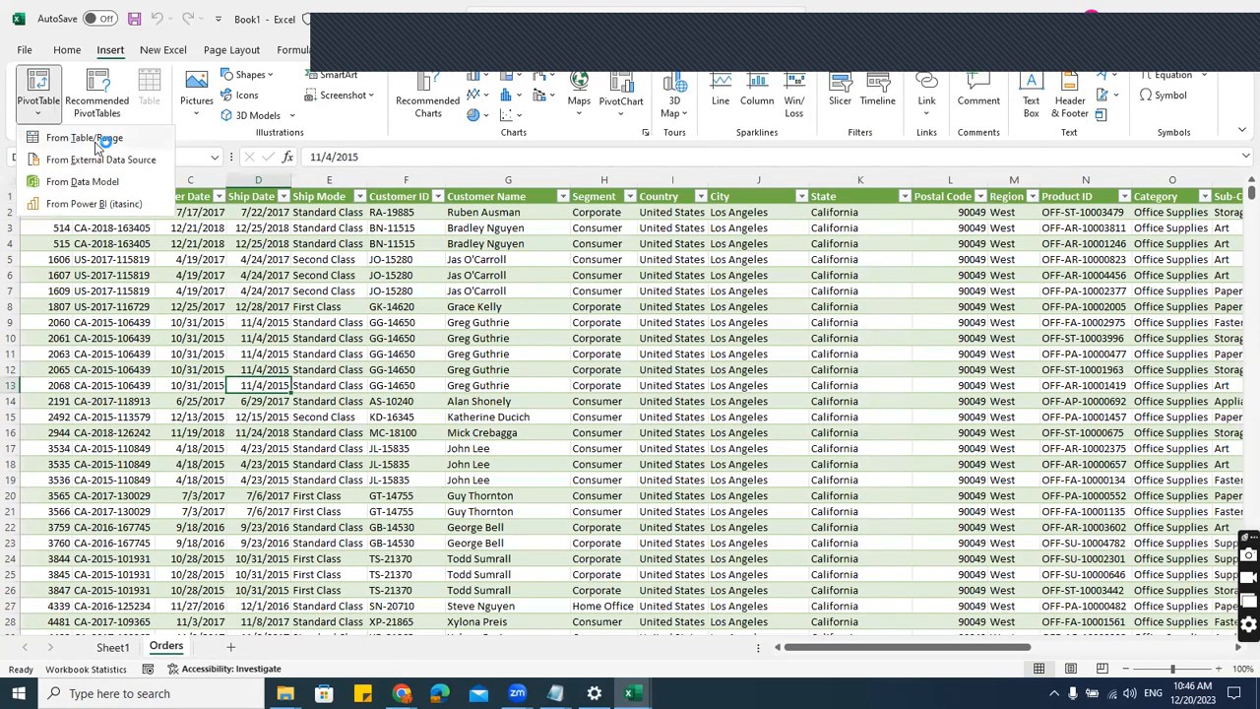
click(84, 137)
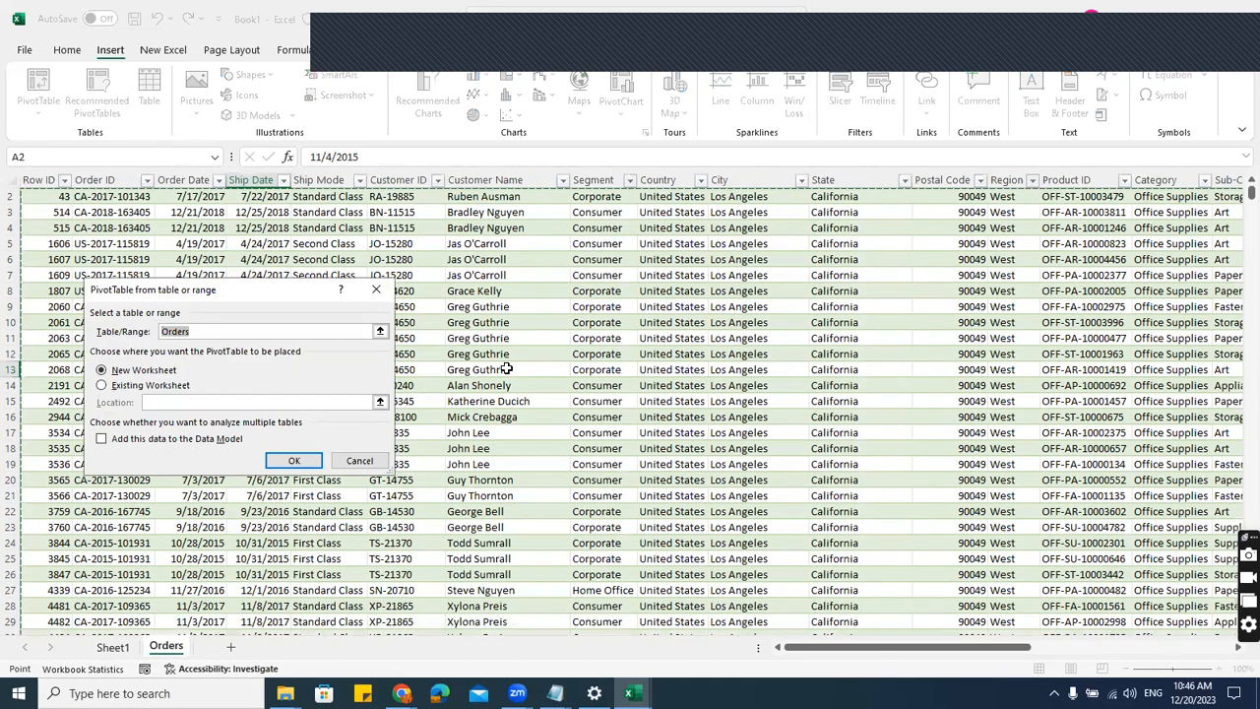
click(280, 466)
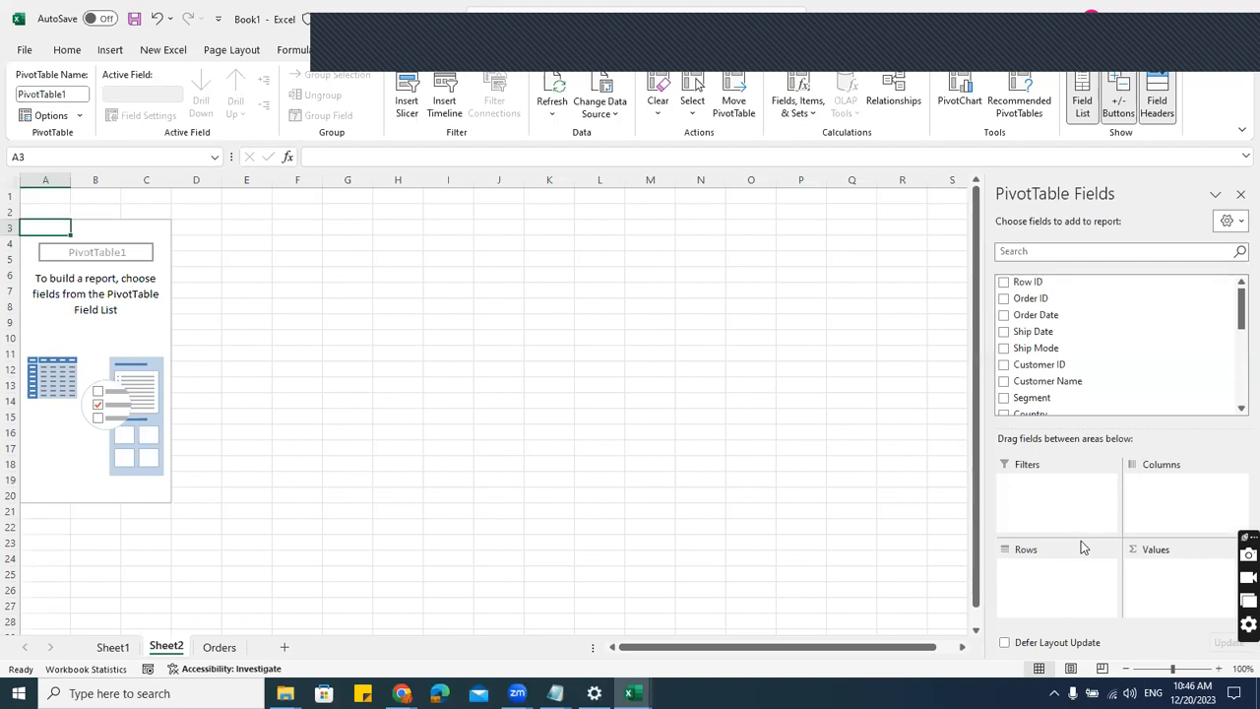
- Switch to the Book2 workbook and insert a PivotTable based on the Data table on a new worksheet, without using the Data Model
click(631, 693)
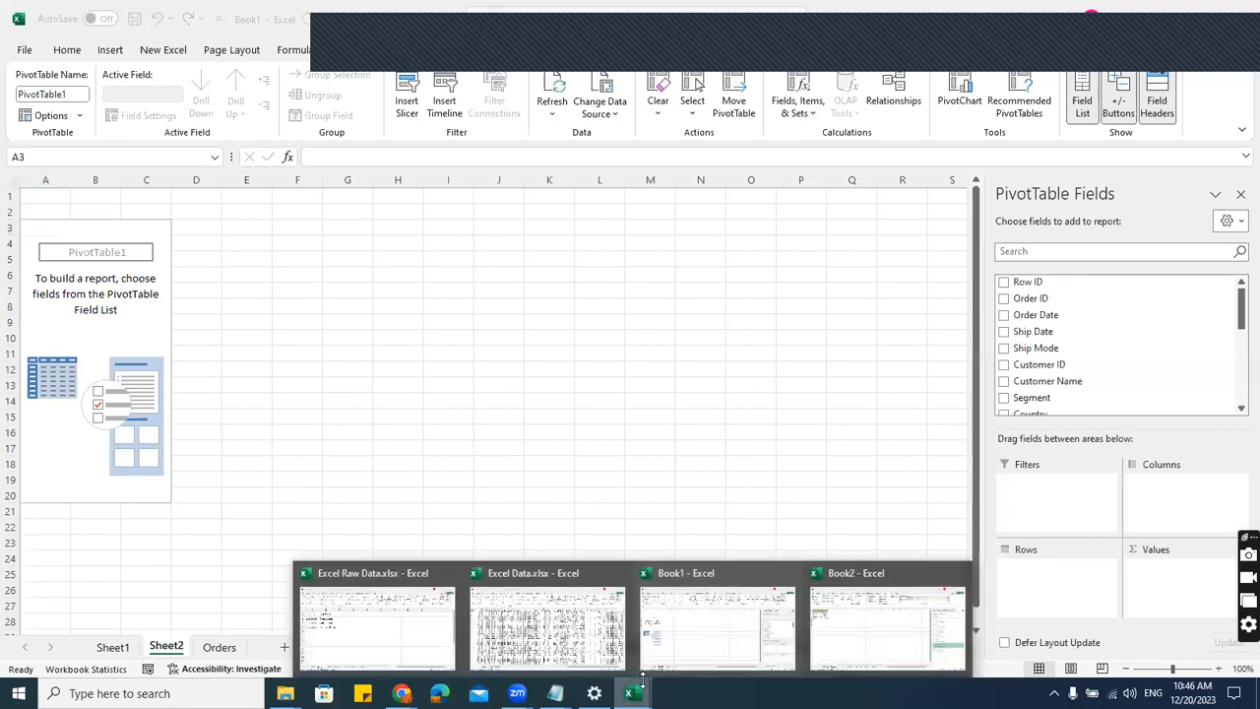
click(851, 633)
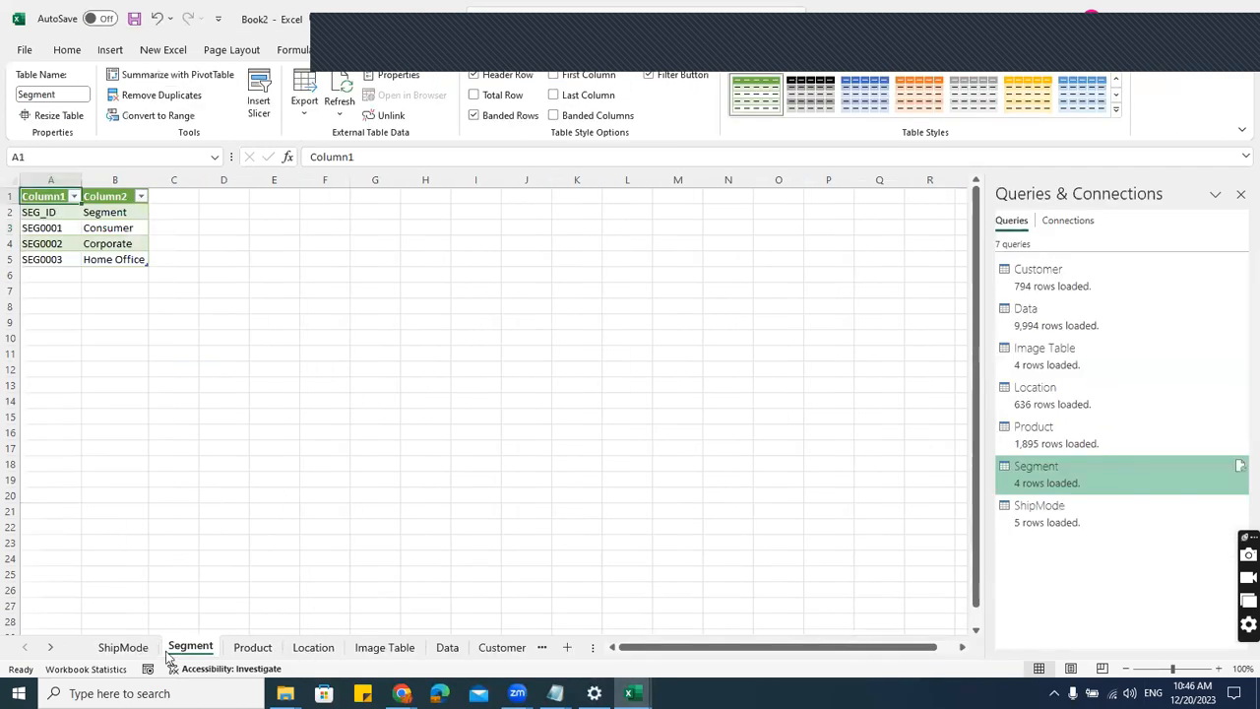
click(446, 647)
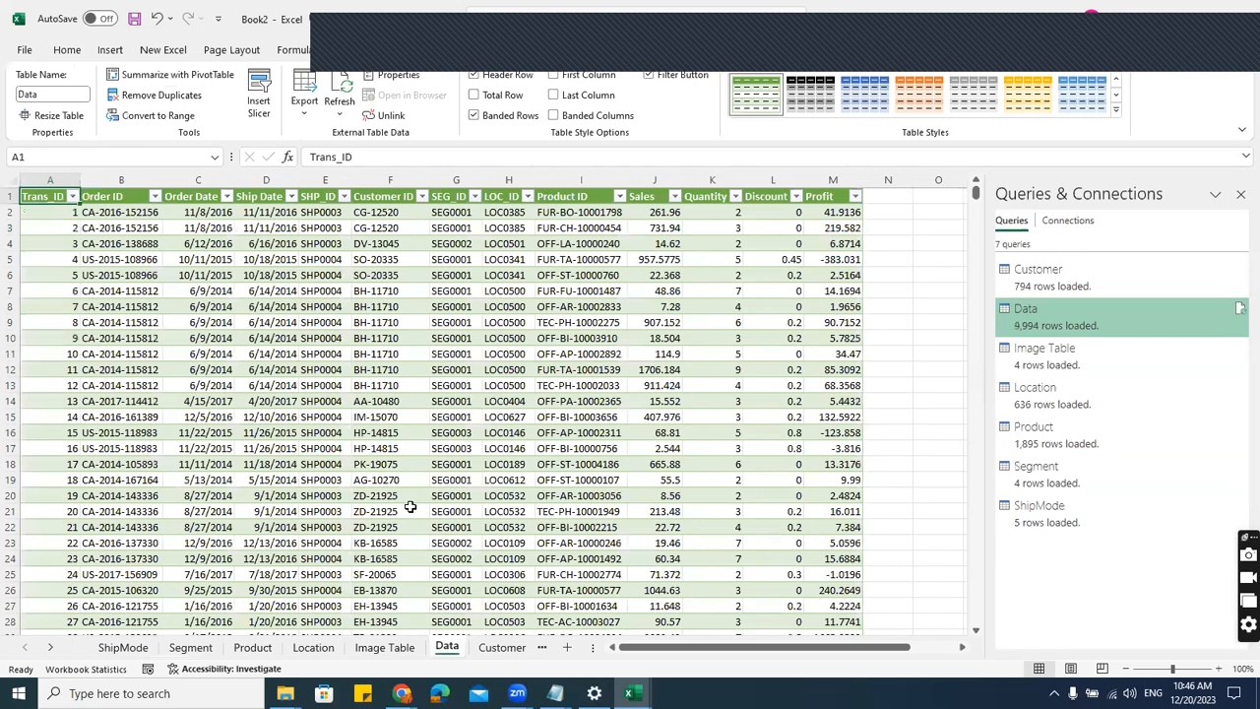
click(394, 384)
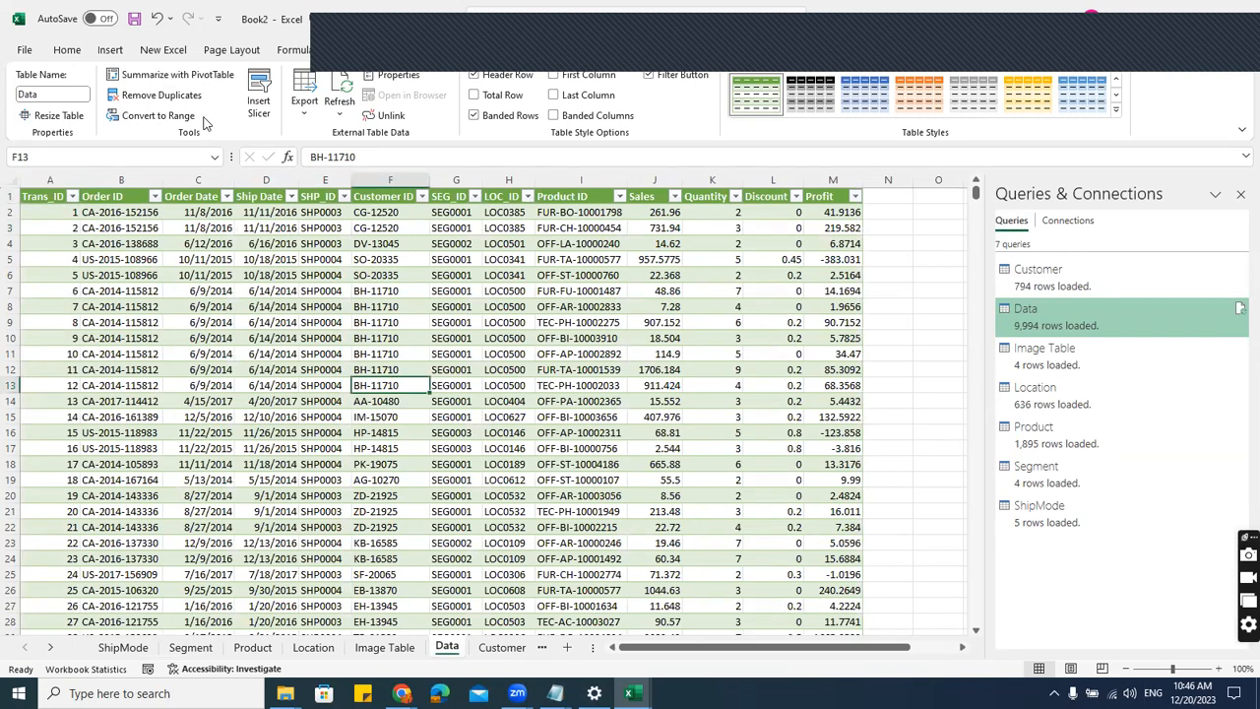
click(113, 55)
click(38, 99)
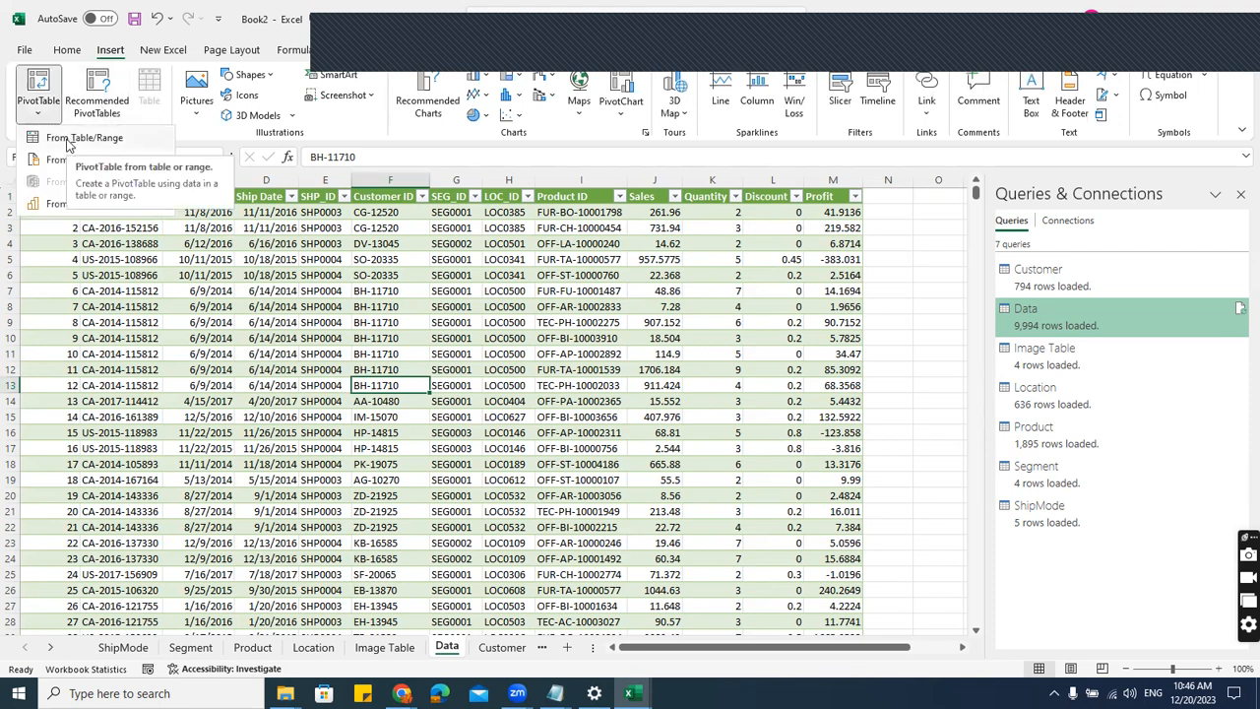
click(84, 138)
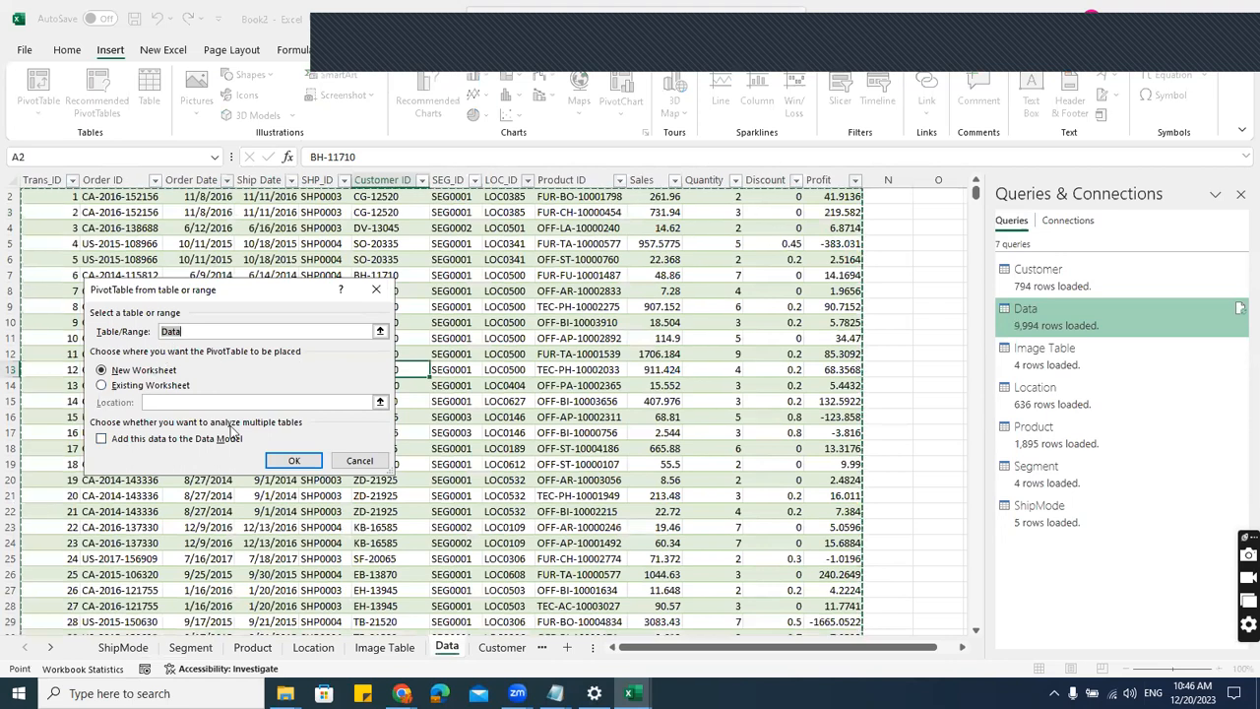
click(292, 460)
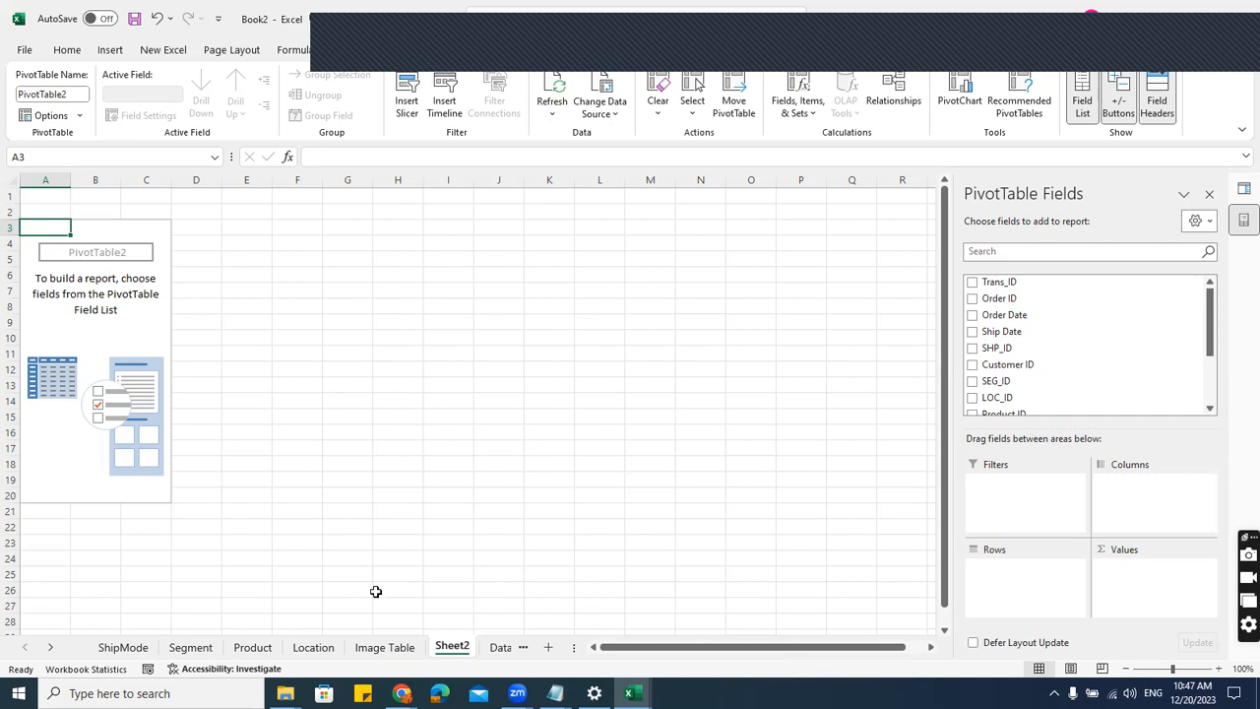
click(500, 647)
click(394, 402)
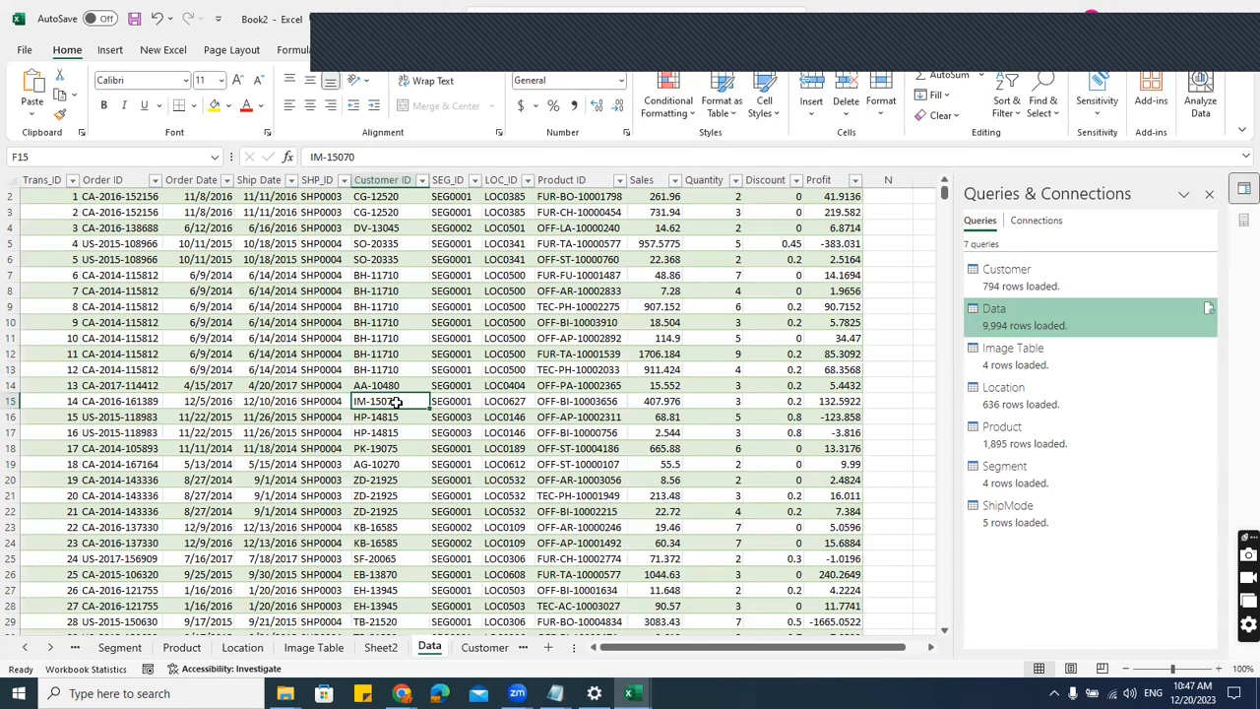
click(109, 49)
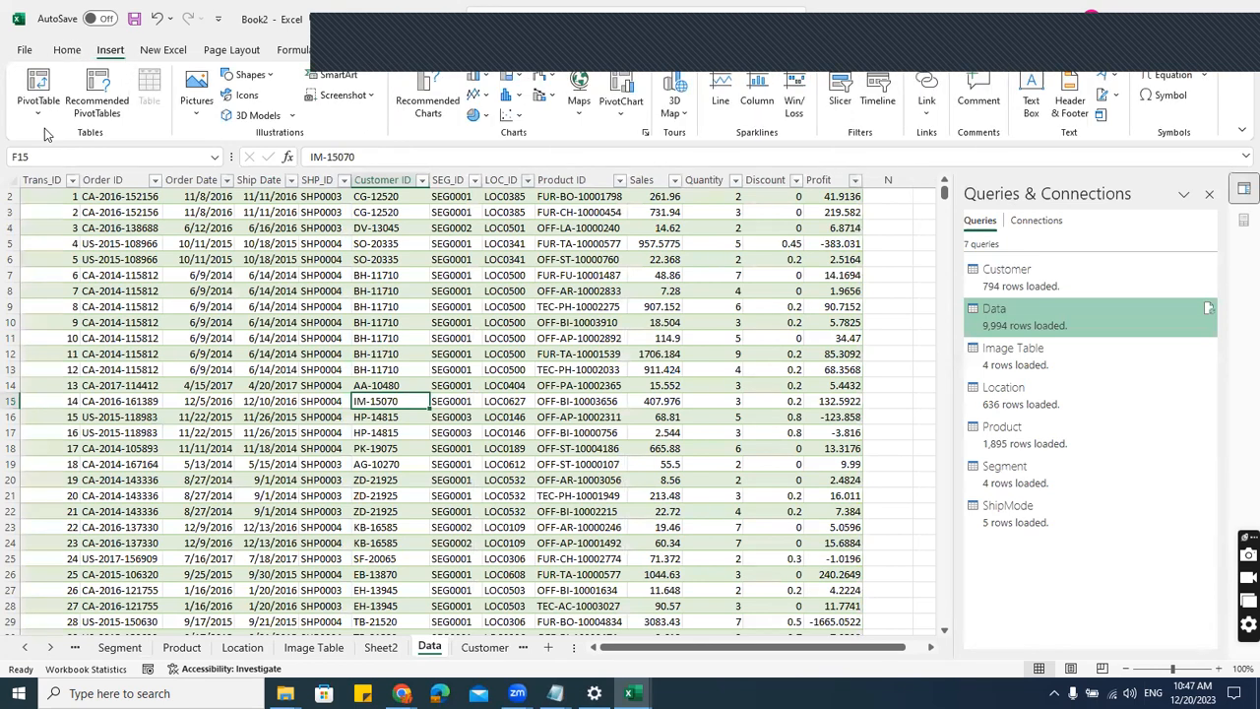
click(38, 113)
click(71, 145)
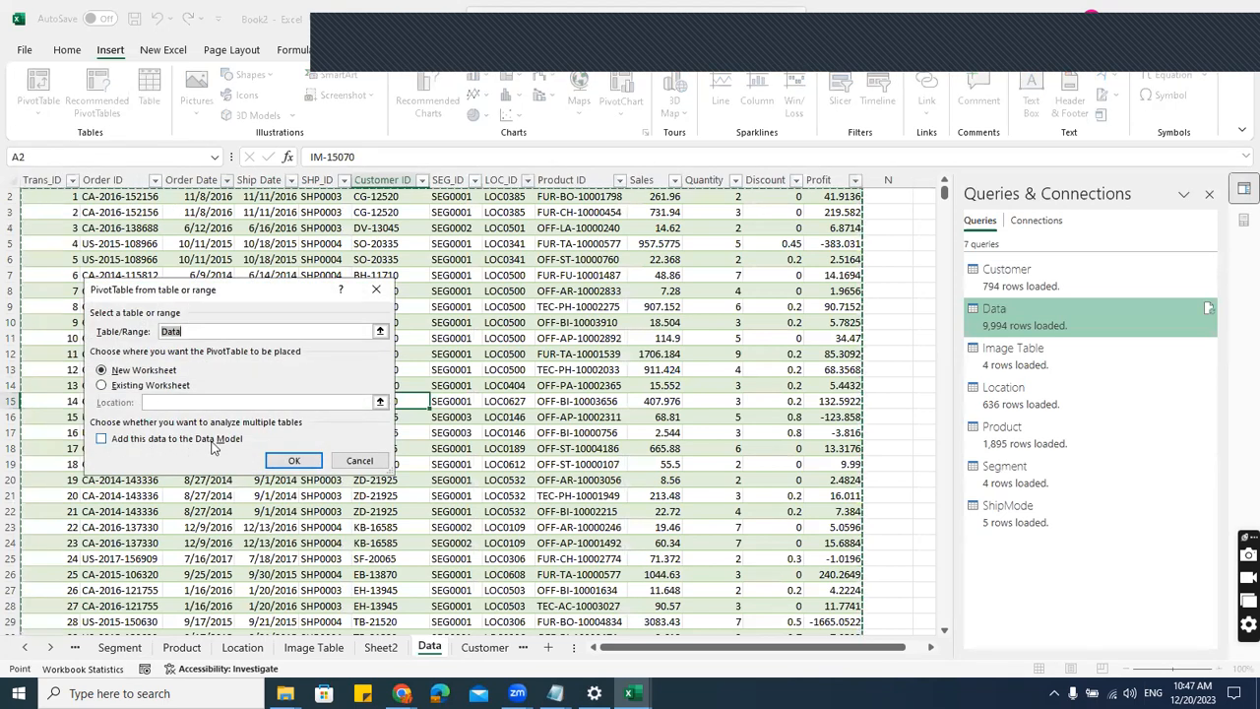
click(360, 461)
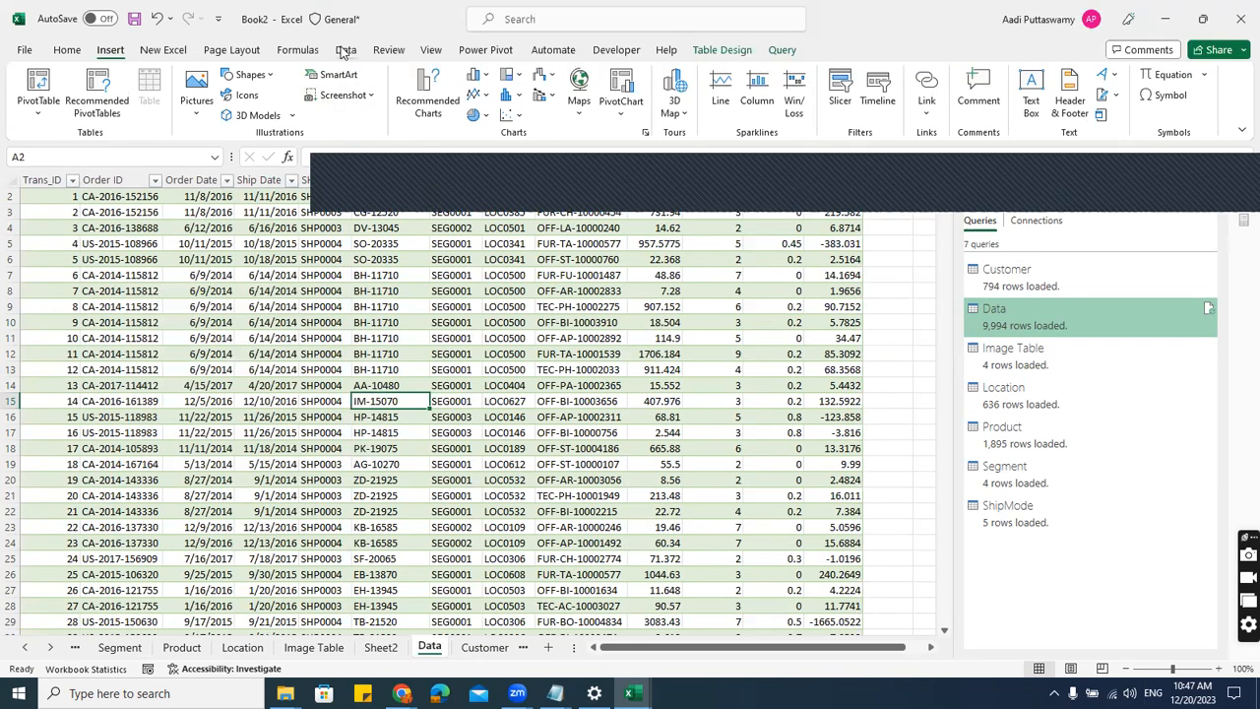
- Open Book2's Data Model in the Power Pivot window to view it, and close that window
click(344, 51)
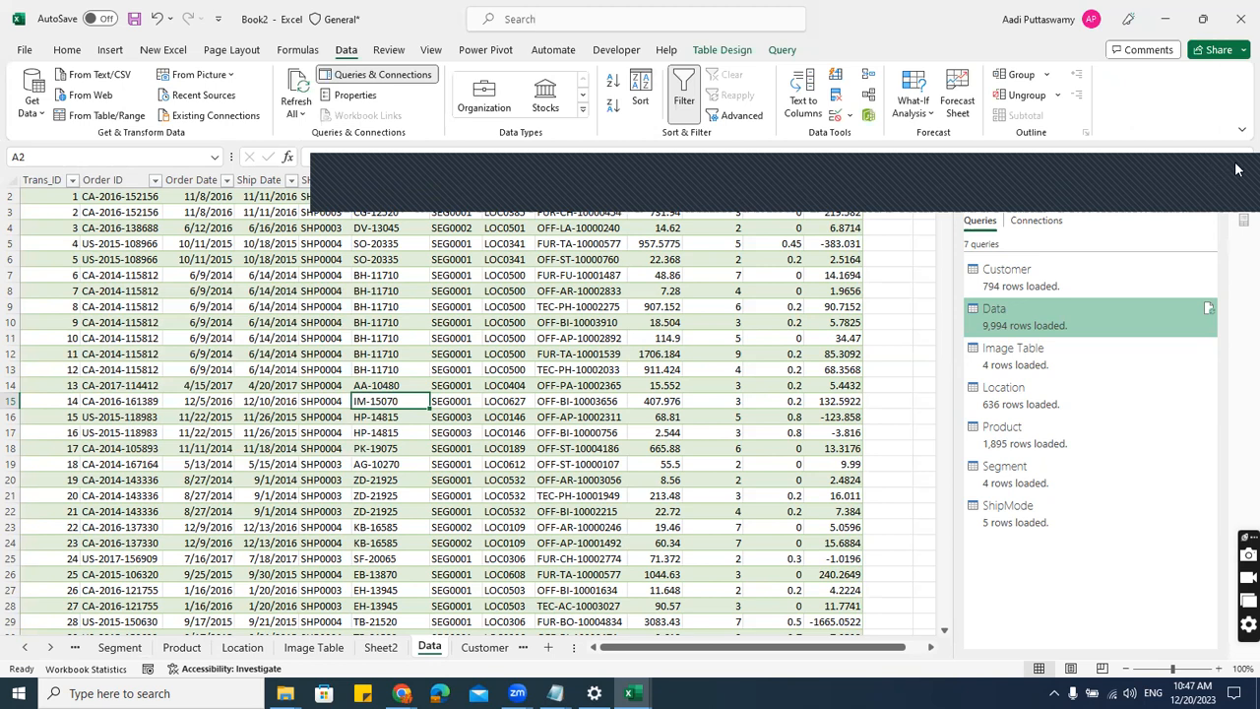
click(1191, 200)
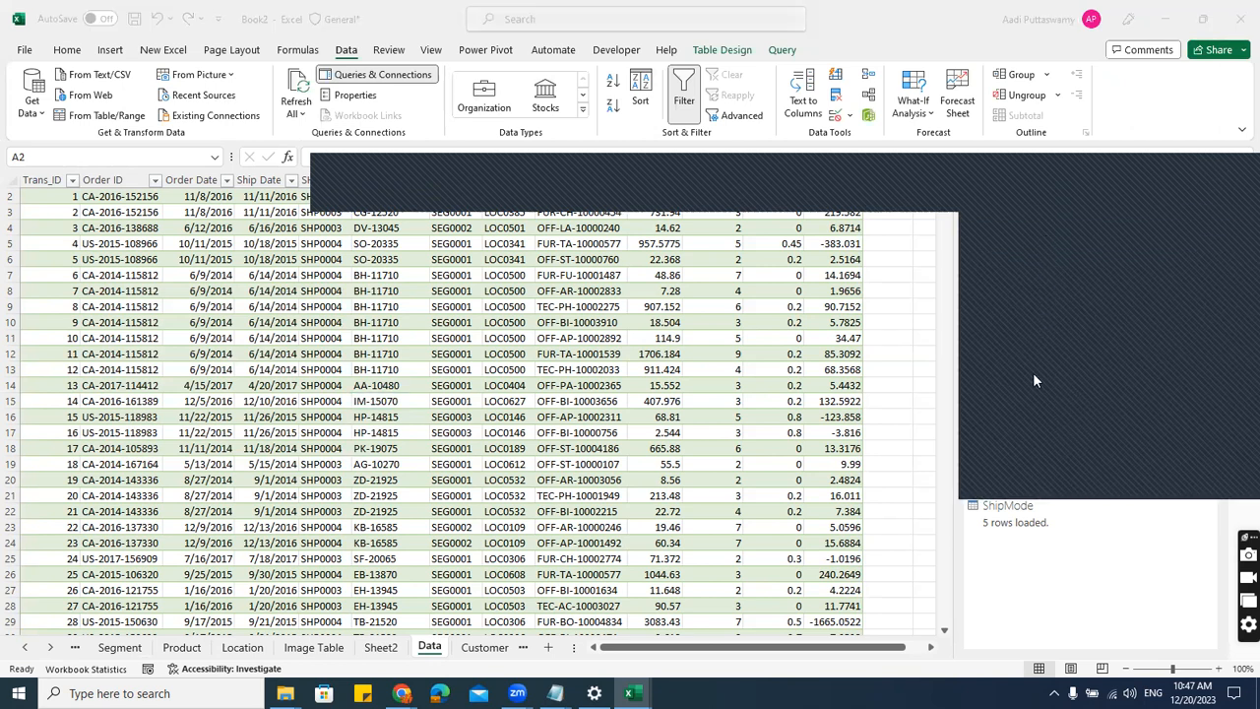
click(799, 402)
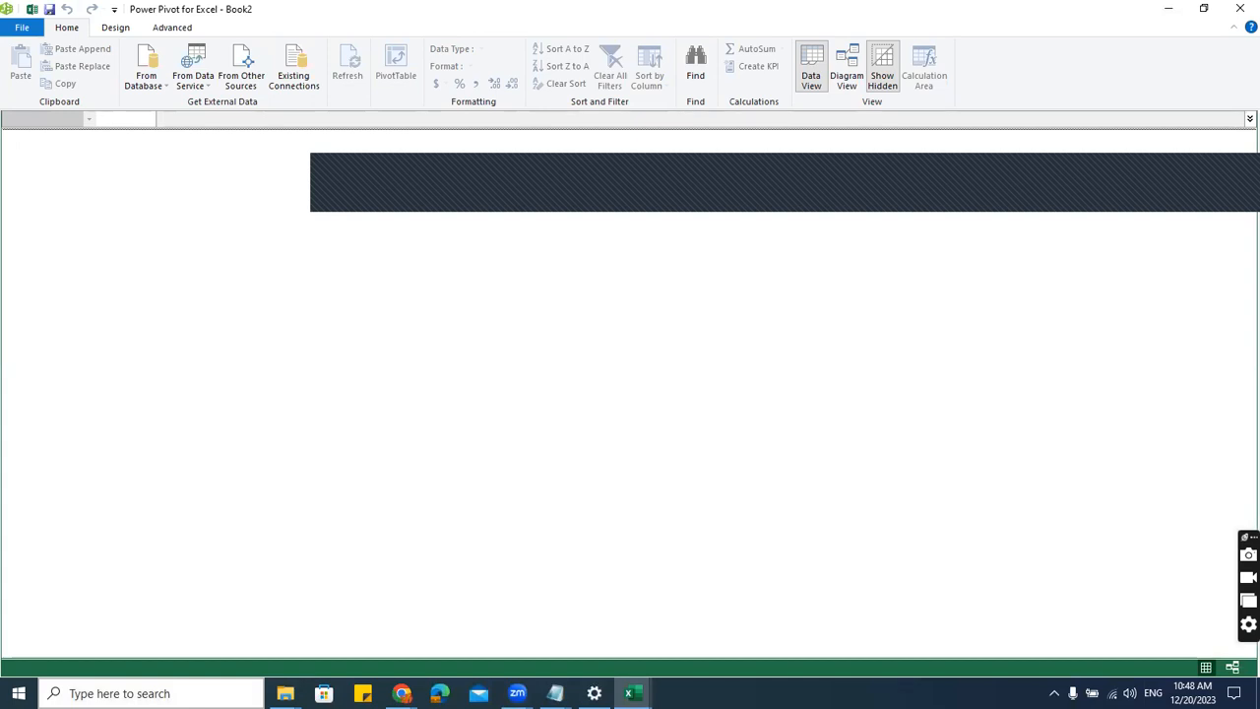
click(1238, 10)
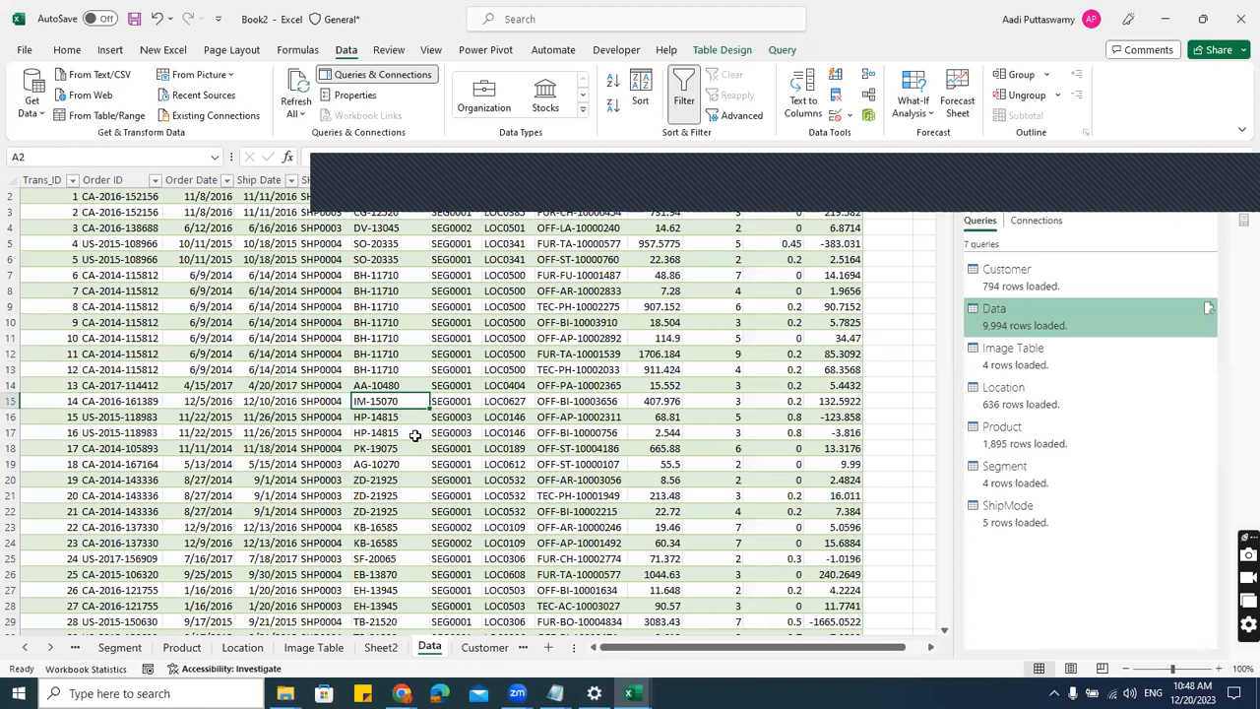
- Insert another PivotTable from the Data table on a new worksheet, with its data added to the Data Model
click(366, 370)
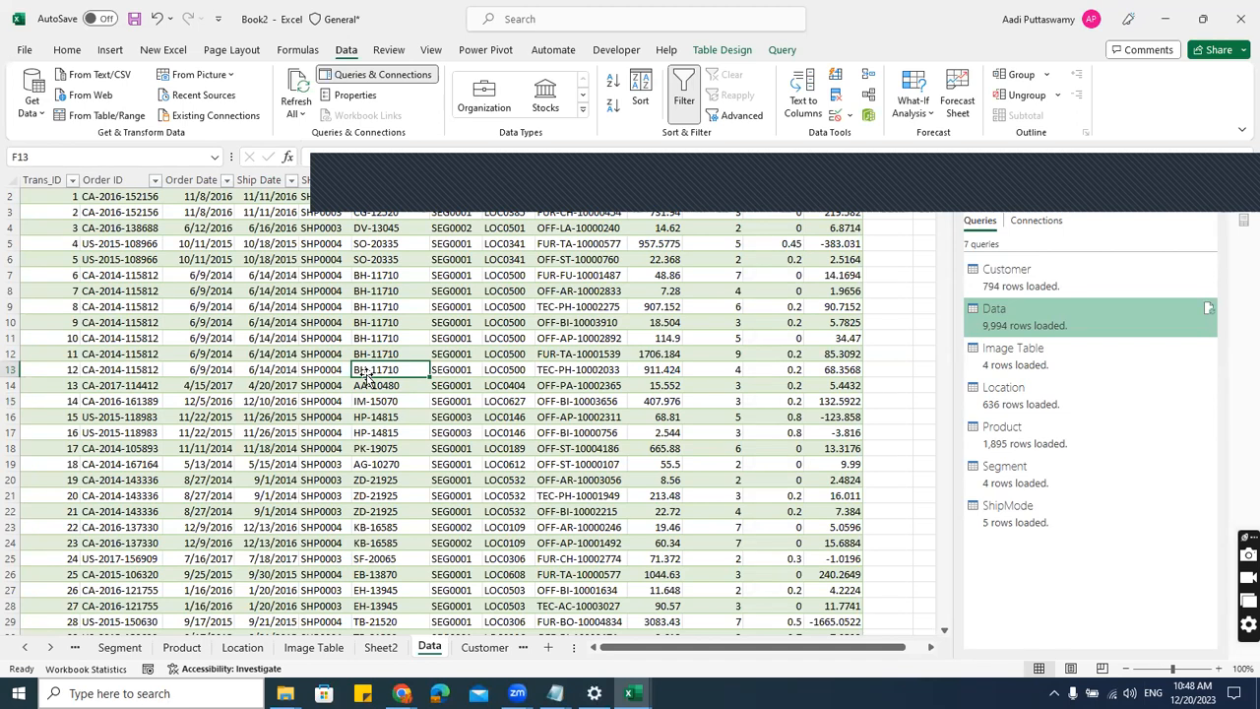
click(109, 50)
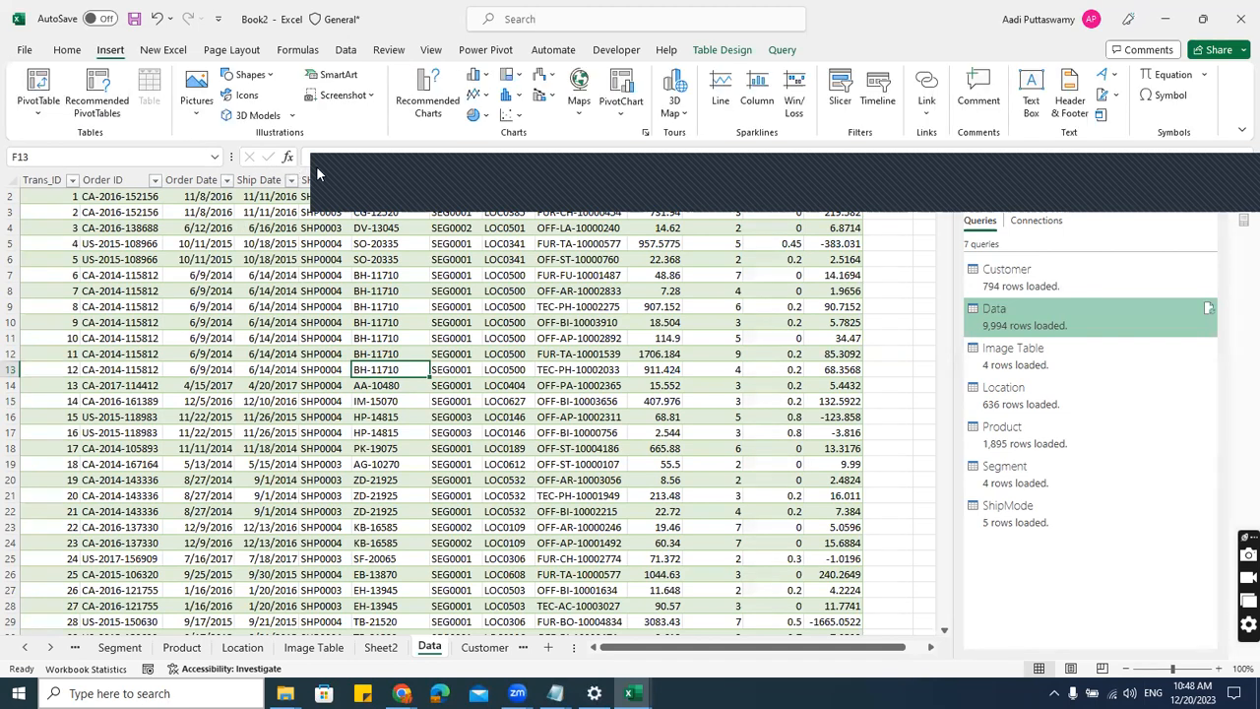
click(40, 113)
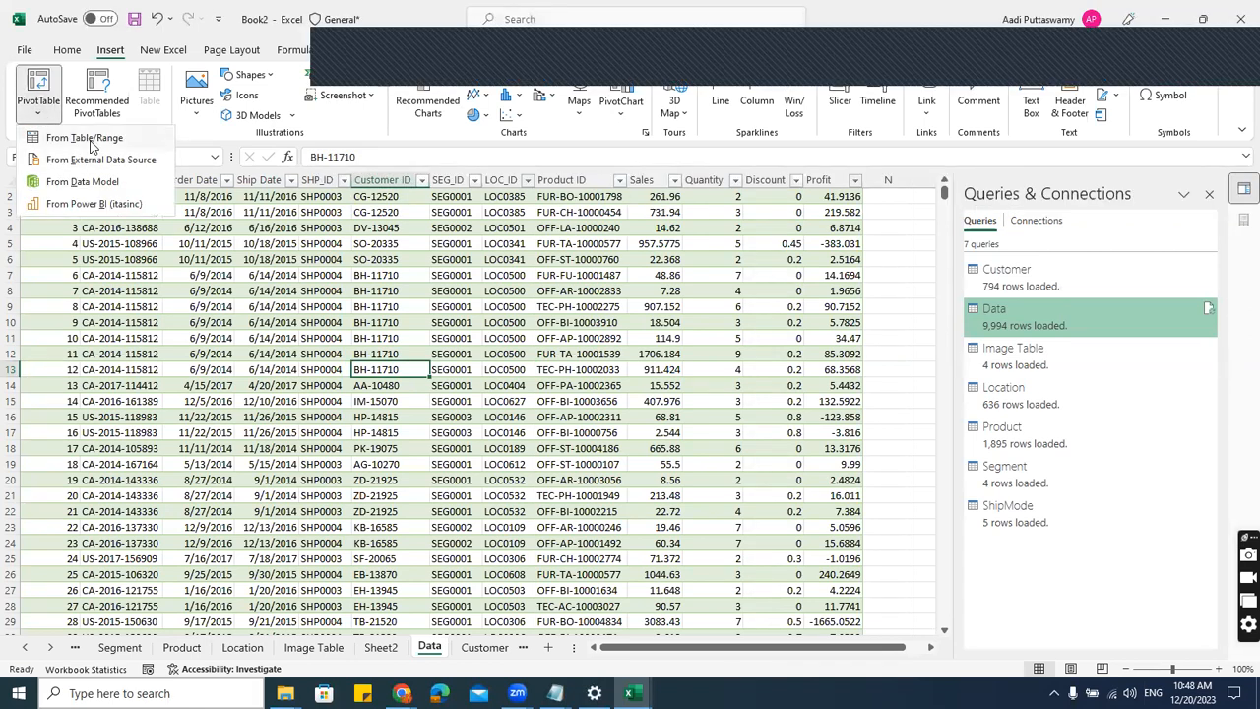
click(86, 139)
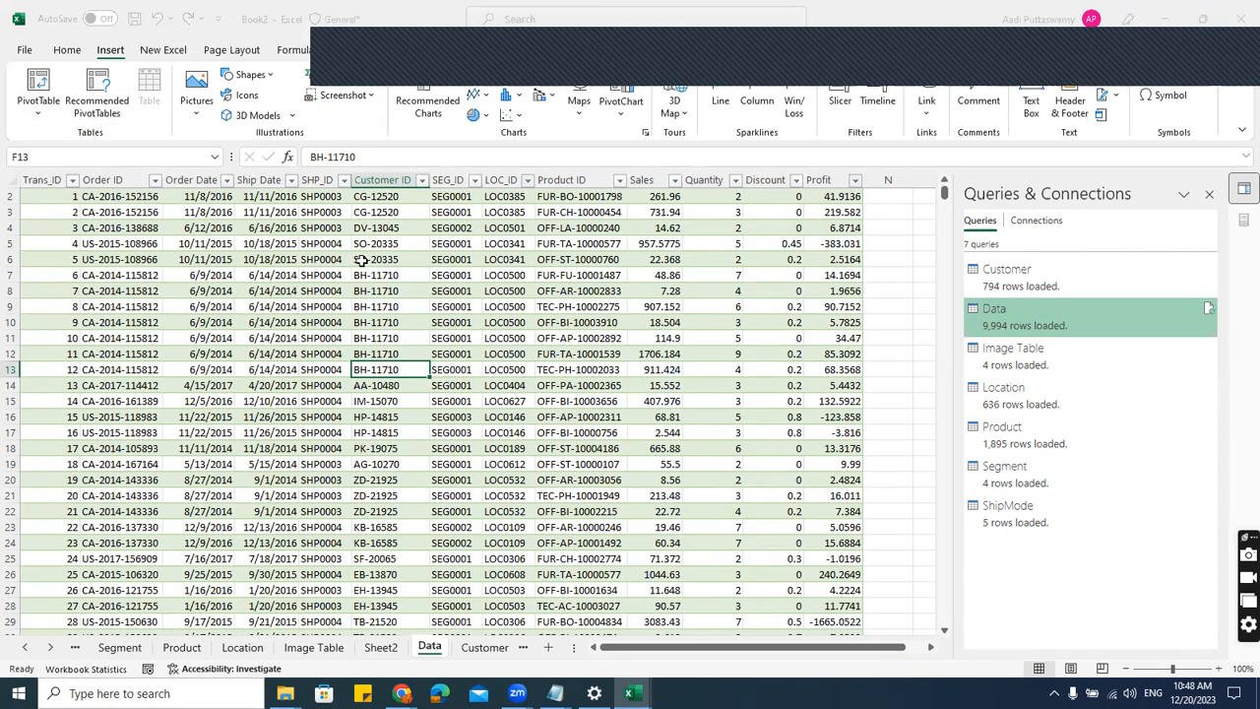
drag(304, 286, 418, 225)
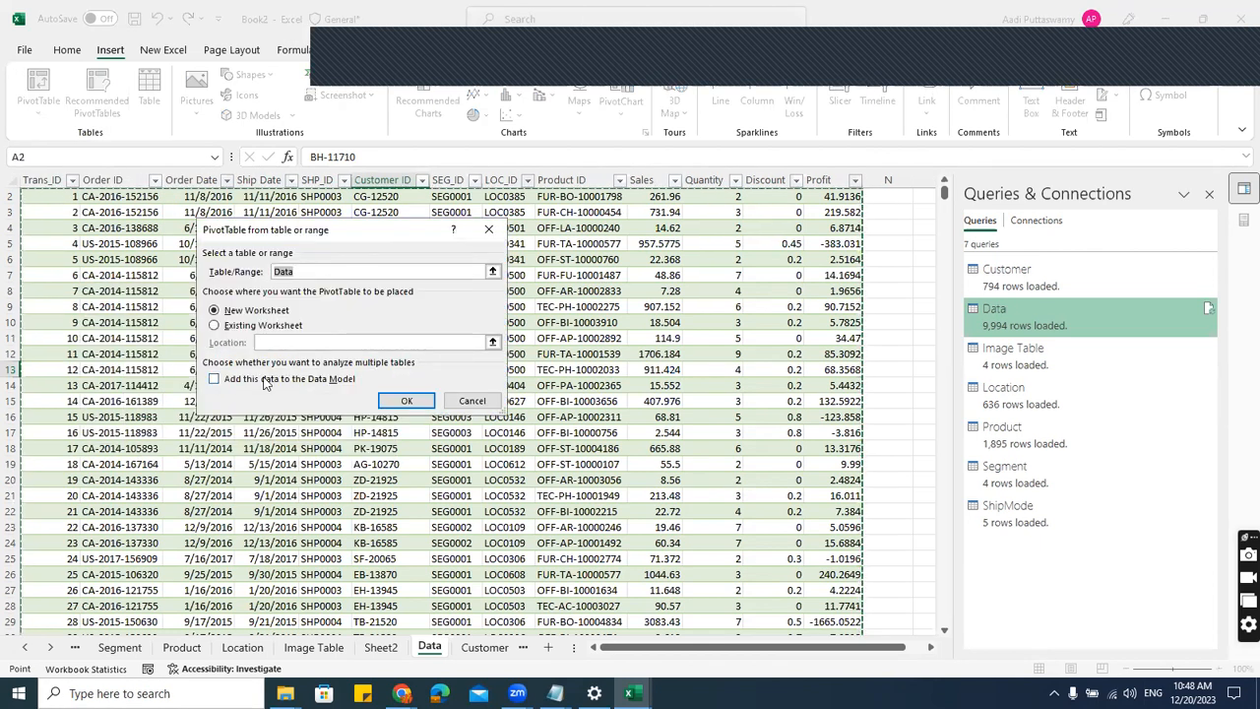
click(236, 380)
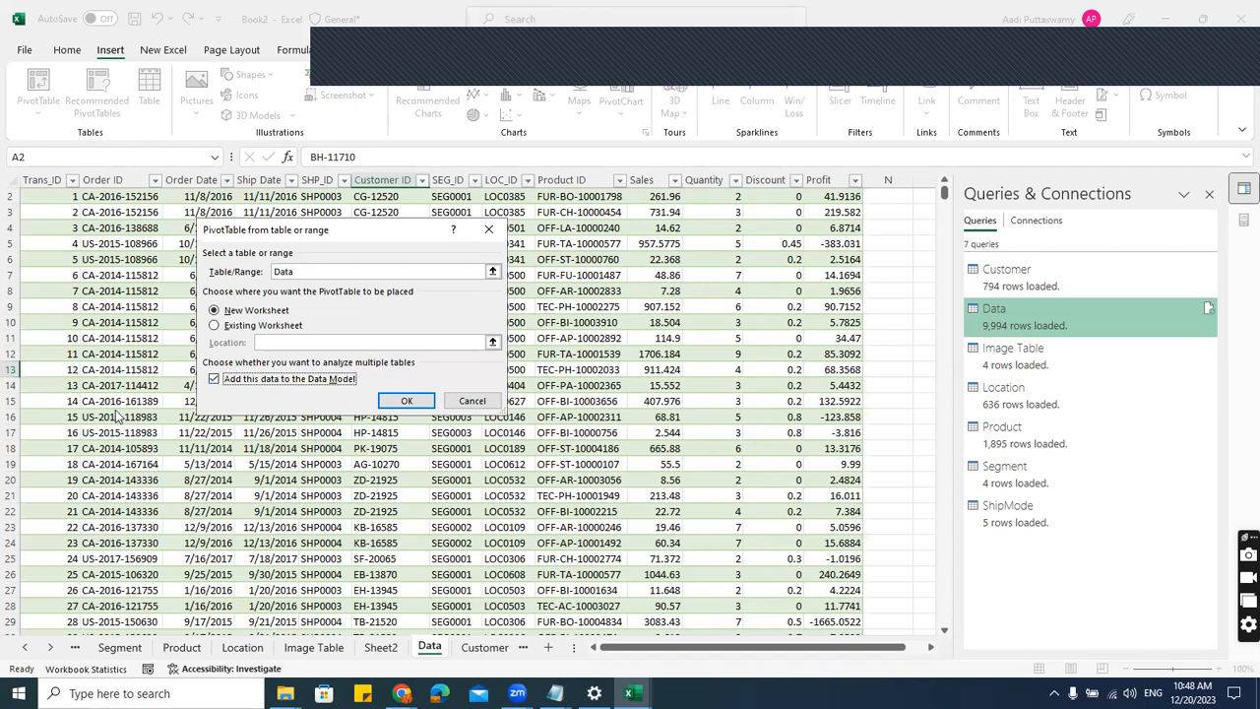
click(411, 401)
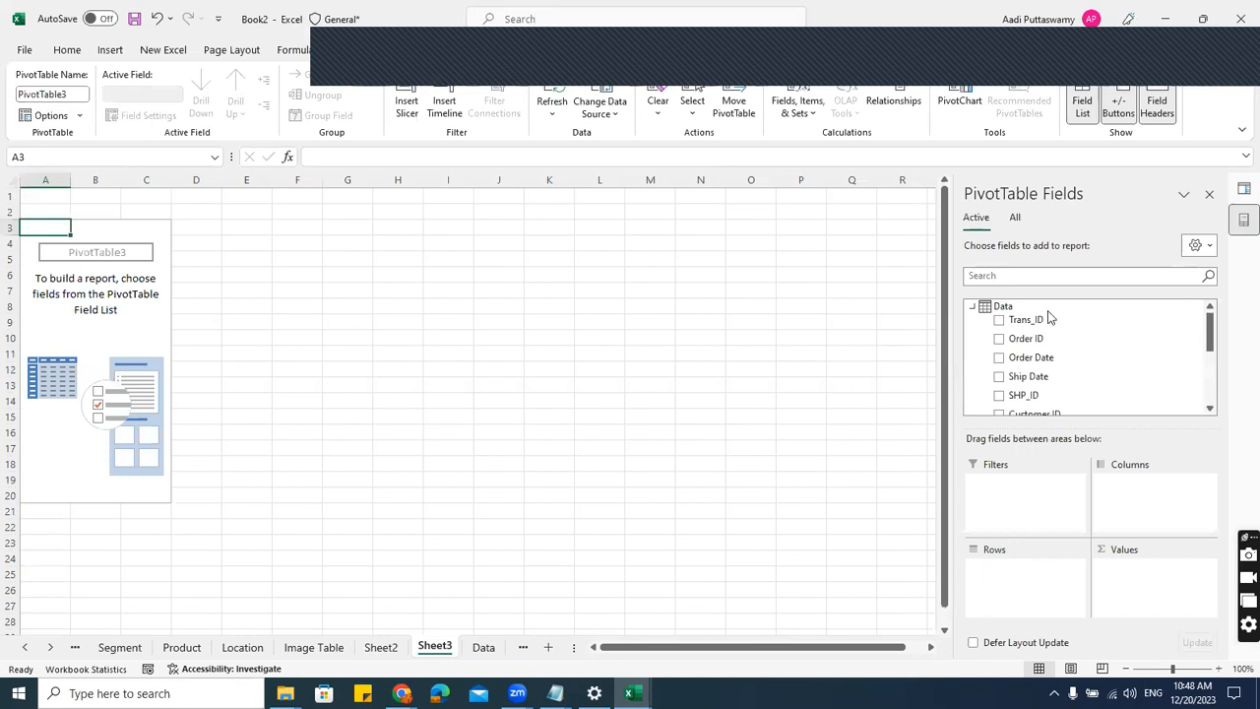
- Collapse and expand the Data table in the PivotTable field list and compare the field lists of Sheet2 and Sheet3
click(973, 306)
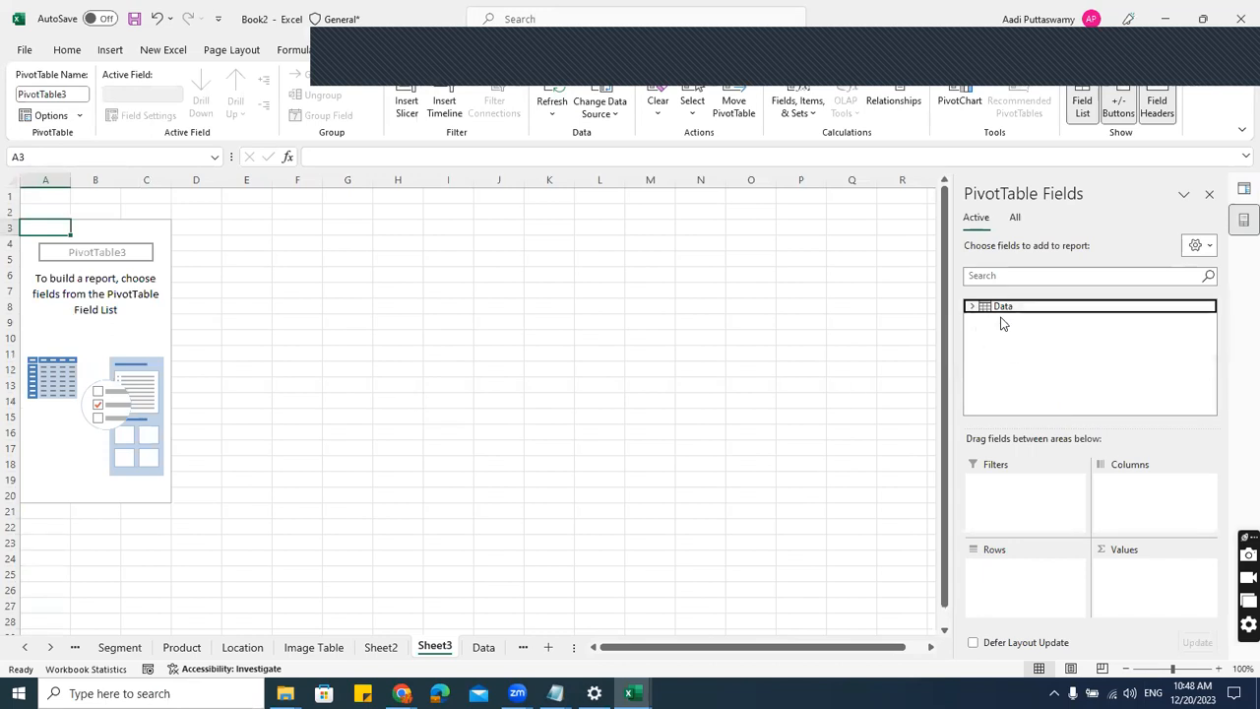
click(971, 307)
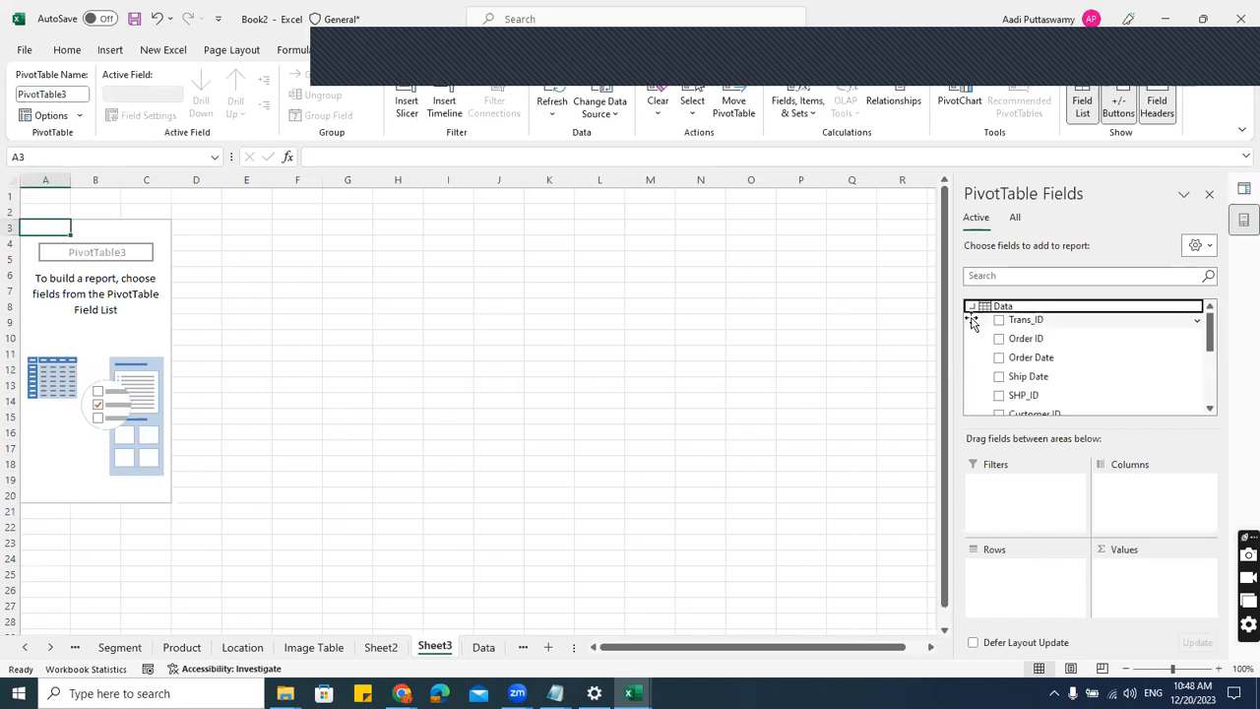
click(973, 309)
click(972, 307)
click(972, 307)
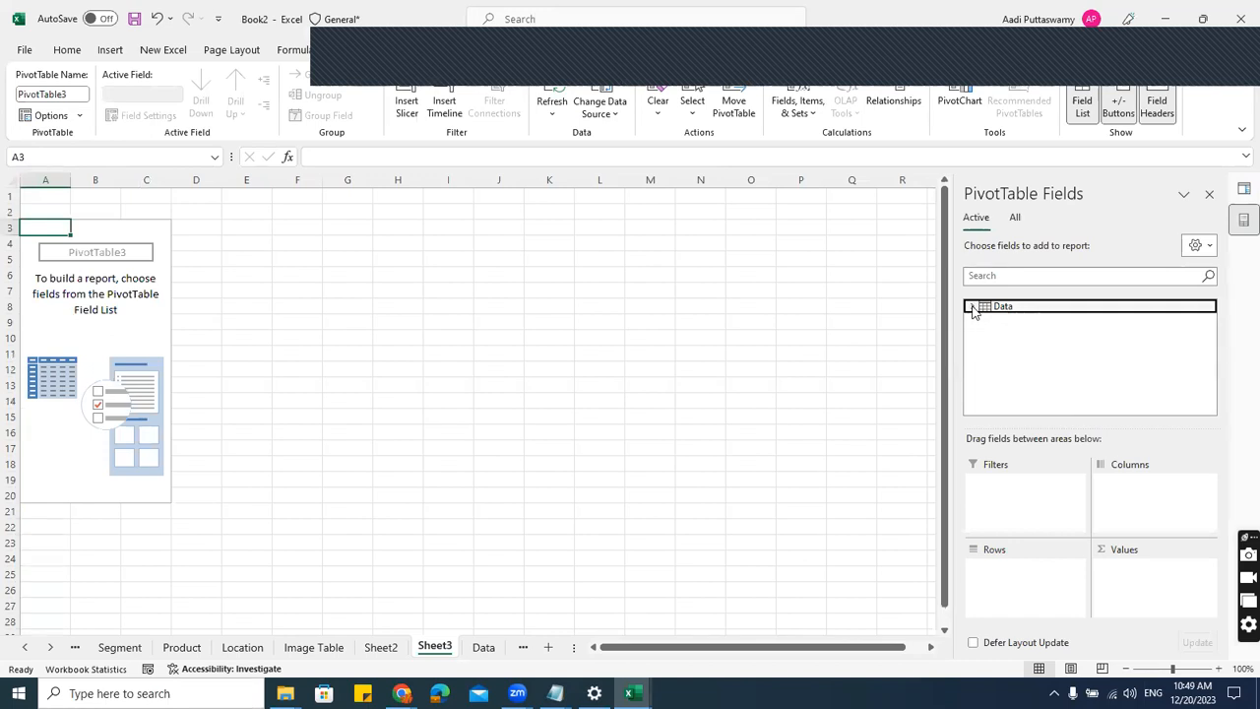
click(384, 649)
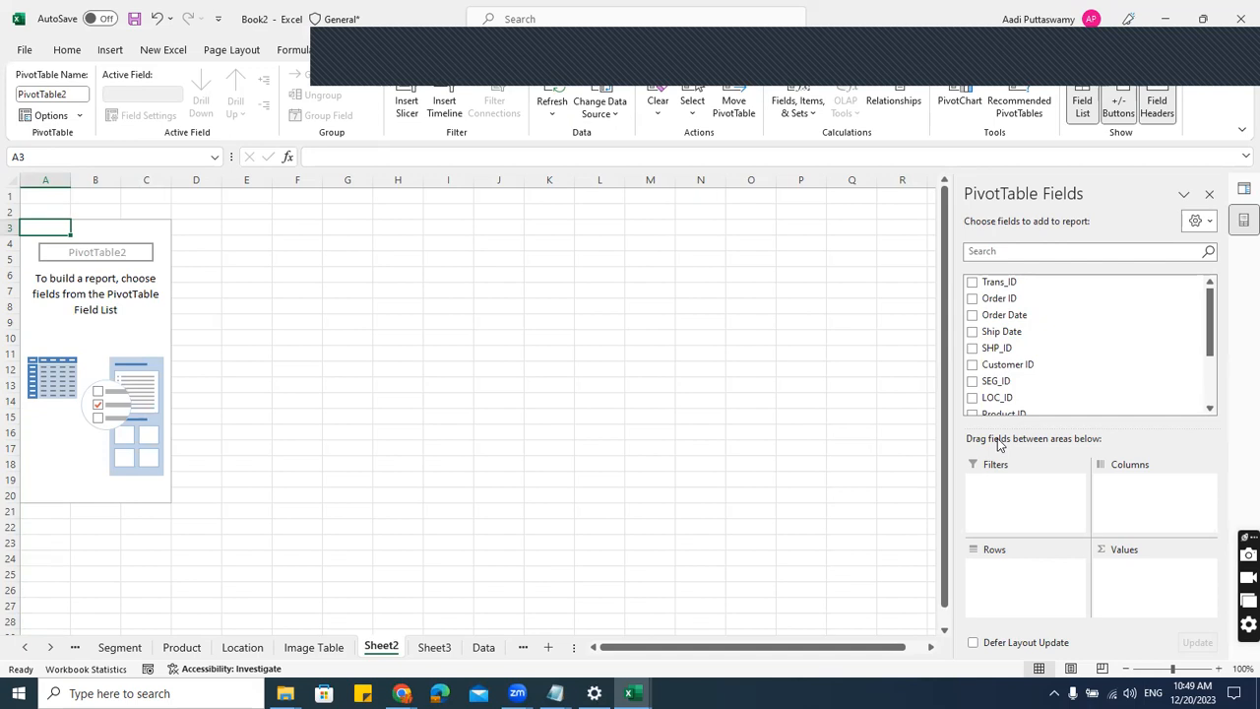
click(434, 647)
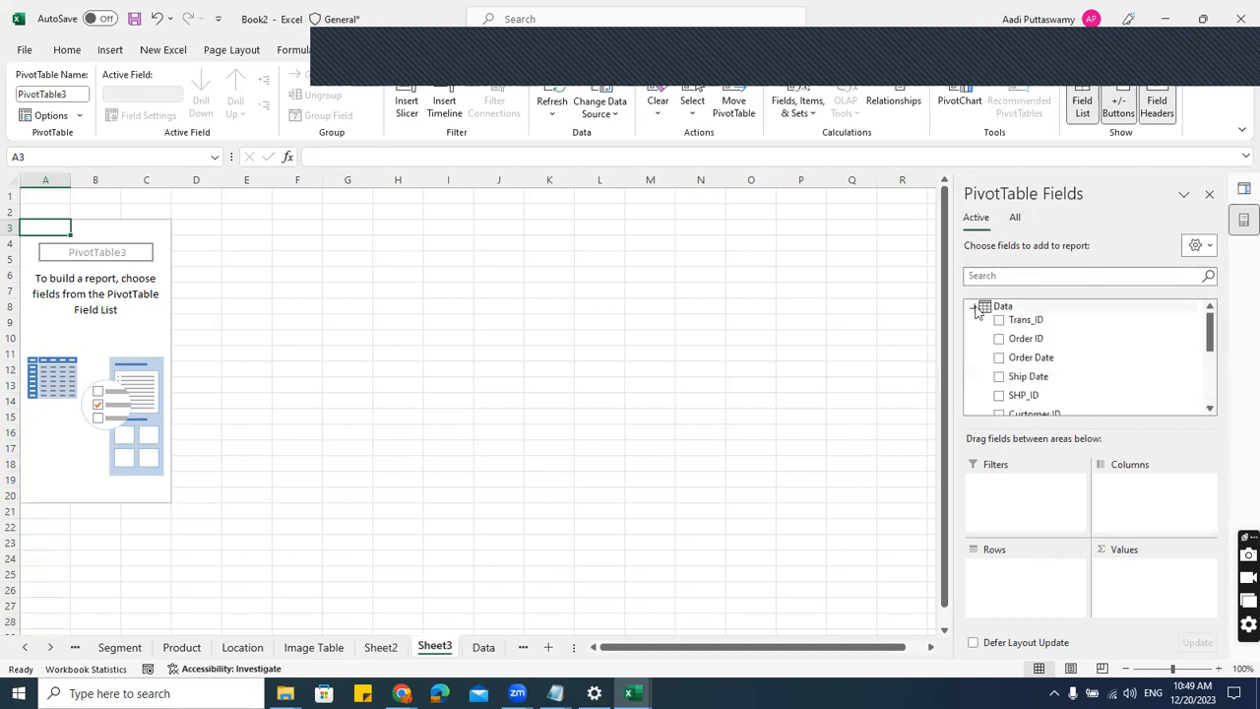
- Collapse the Data table in the field list of the Sheet3 PivotTable
click(974, 309)
click(974, 310)
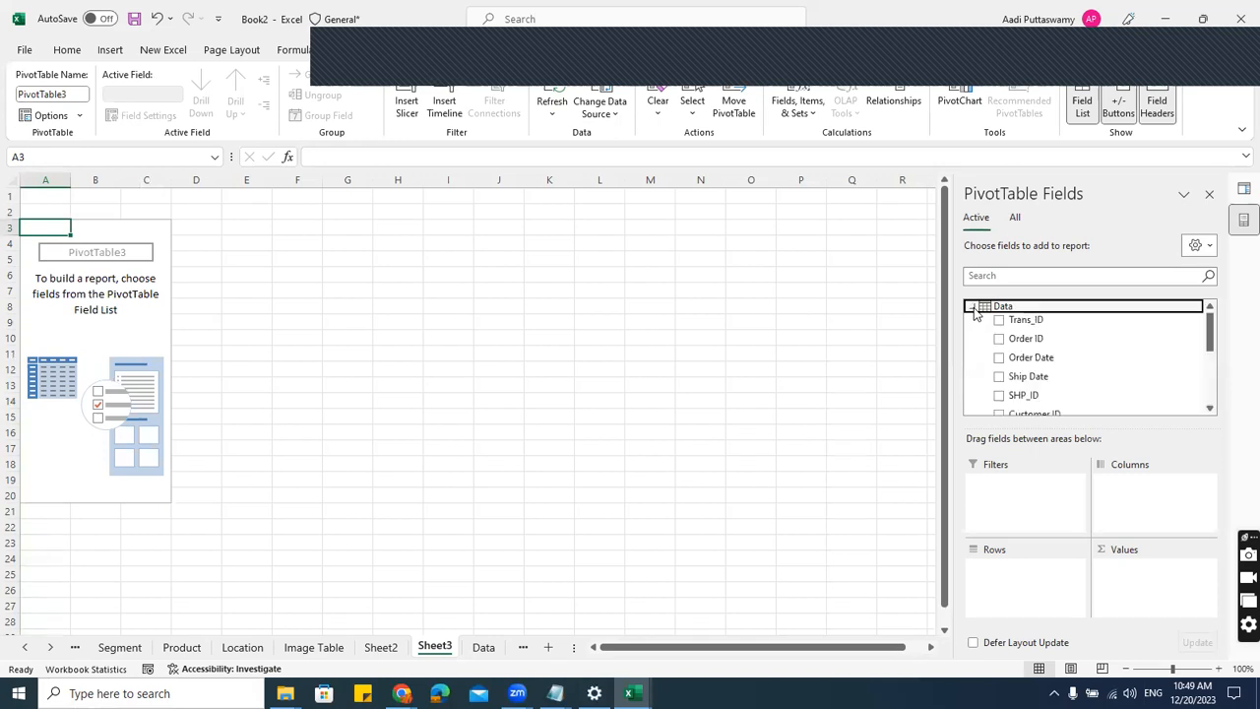
click(974, 309)
click(974, 309)
click(972, 309)
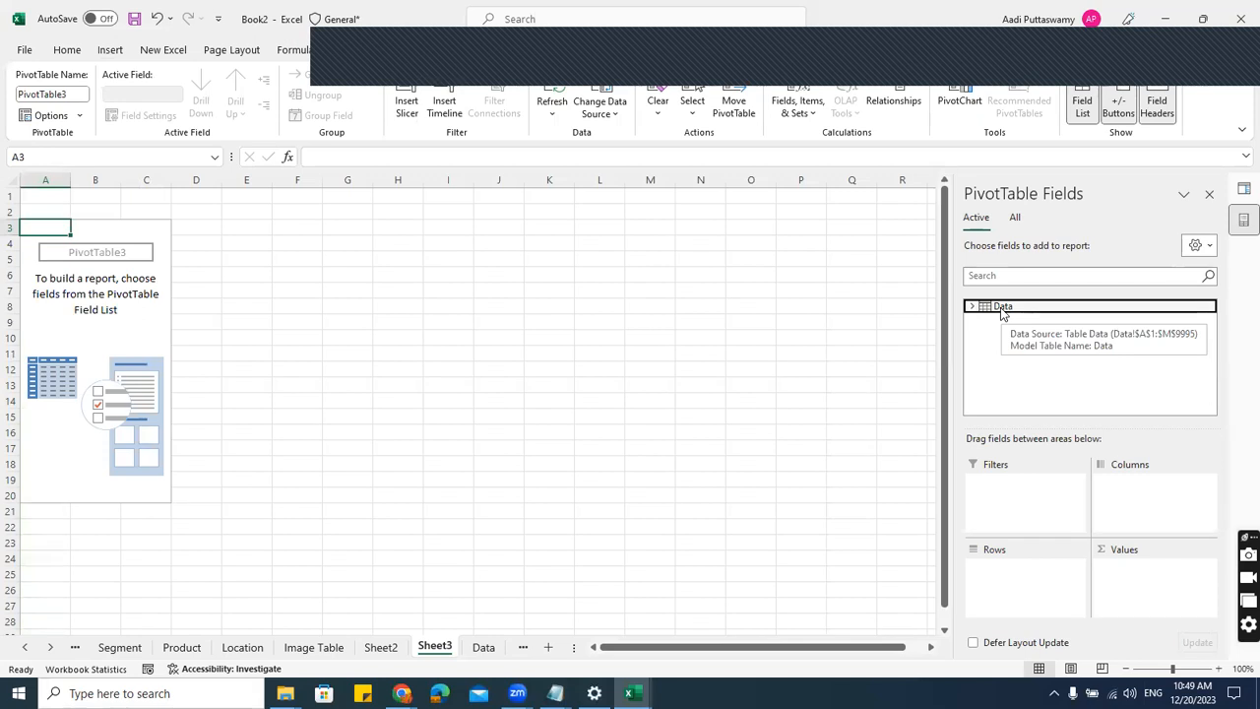
- Show all workbook tables in the PivotTable field list and check the workbook's Data Model in Power Pivot
click(1015, 218)
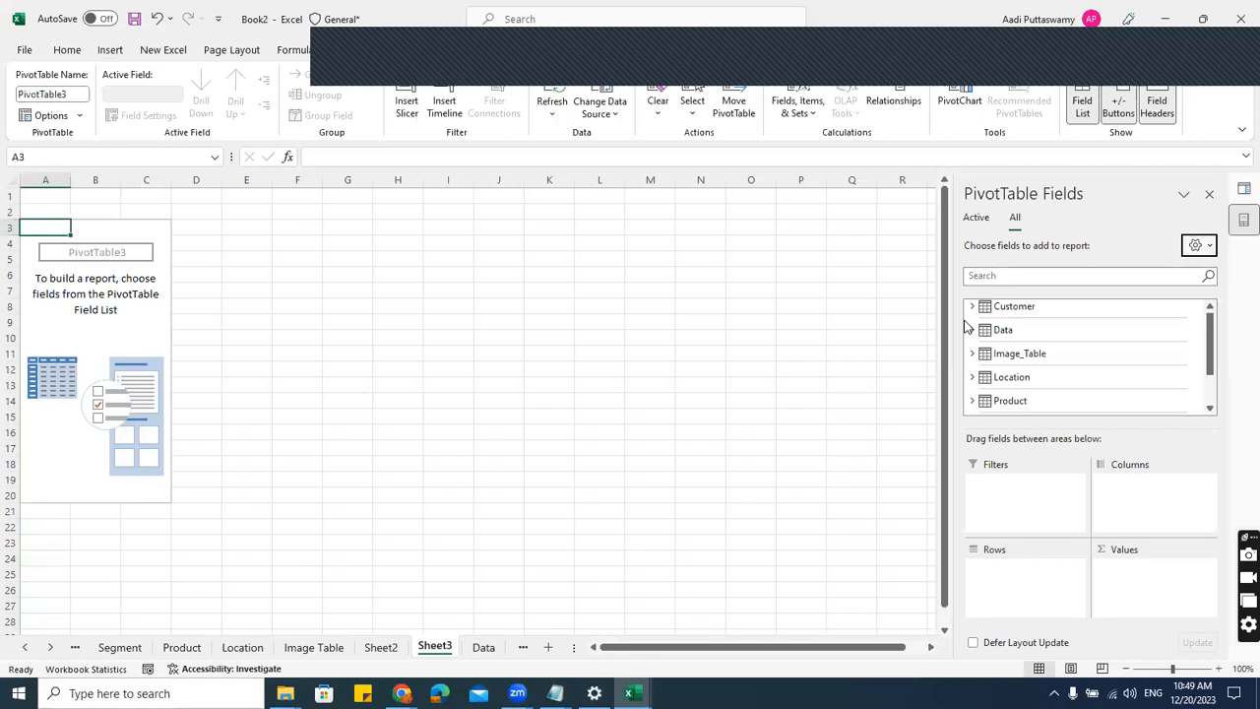
scroll(1063, 374, down, 1)
scroll(1054, 399, up, 1)
click(345, 49)
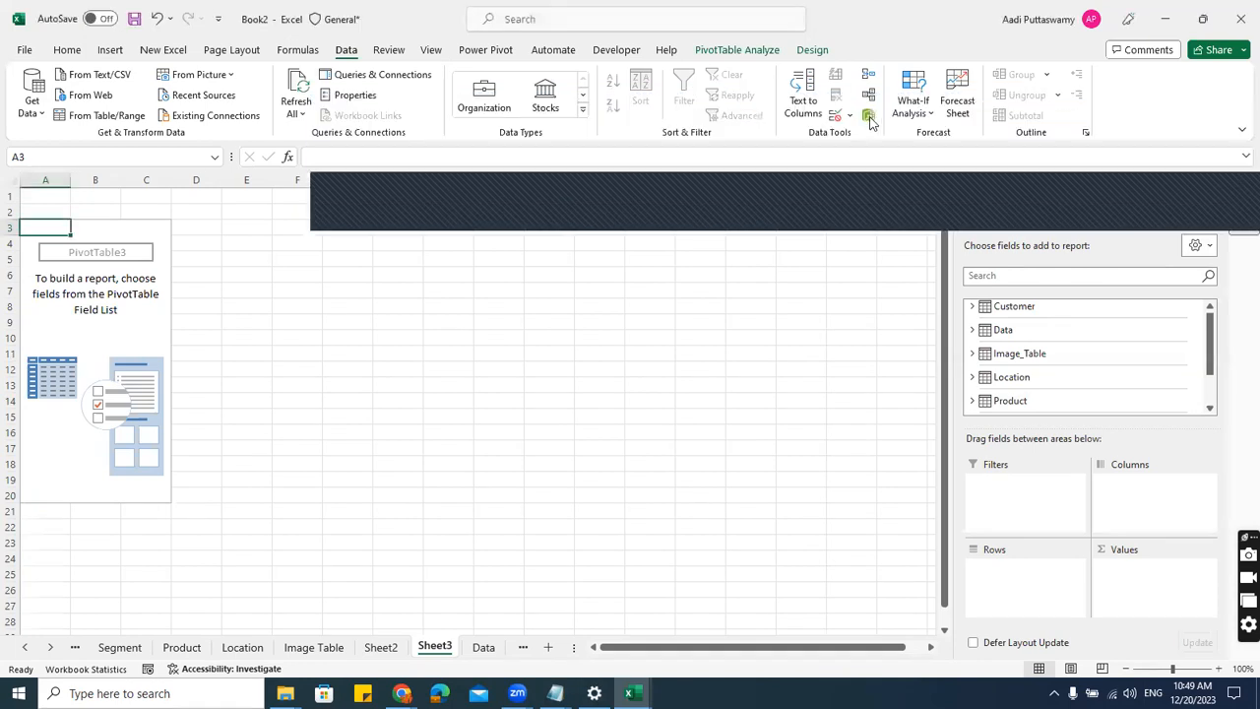
click(868, 116)
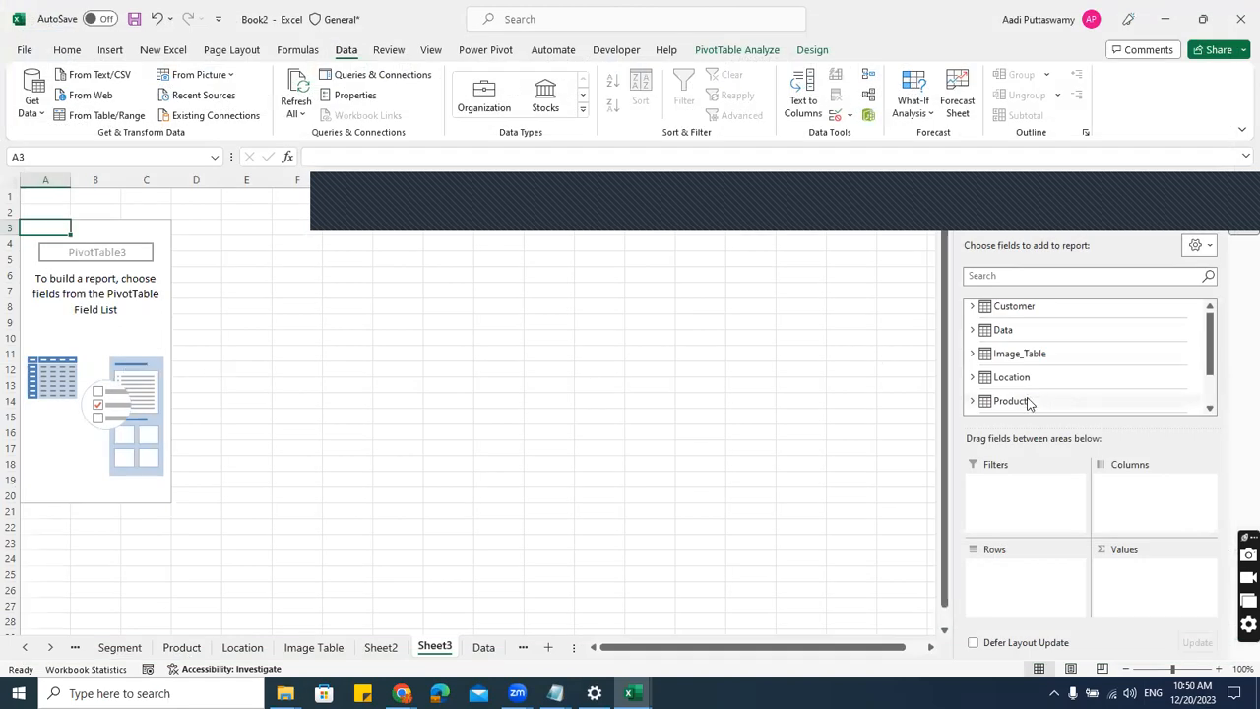
- Add Region from the Location table as rows and Sales from the Data table as summed values in the Sheet3 PivotTable
click(973, 379)
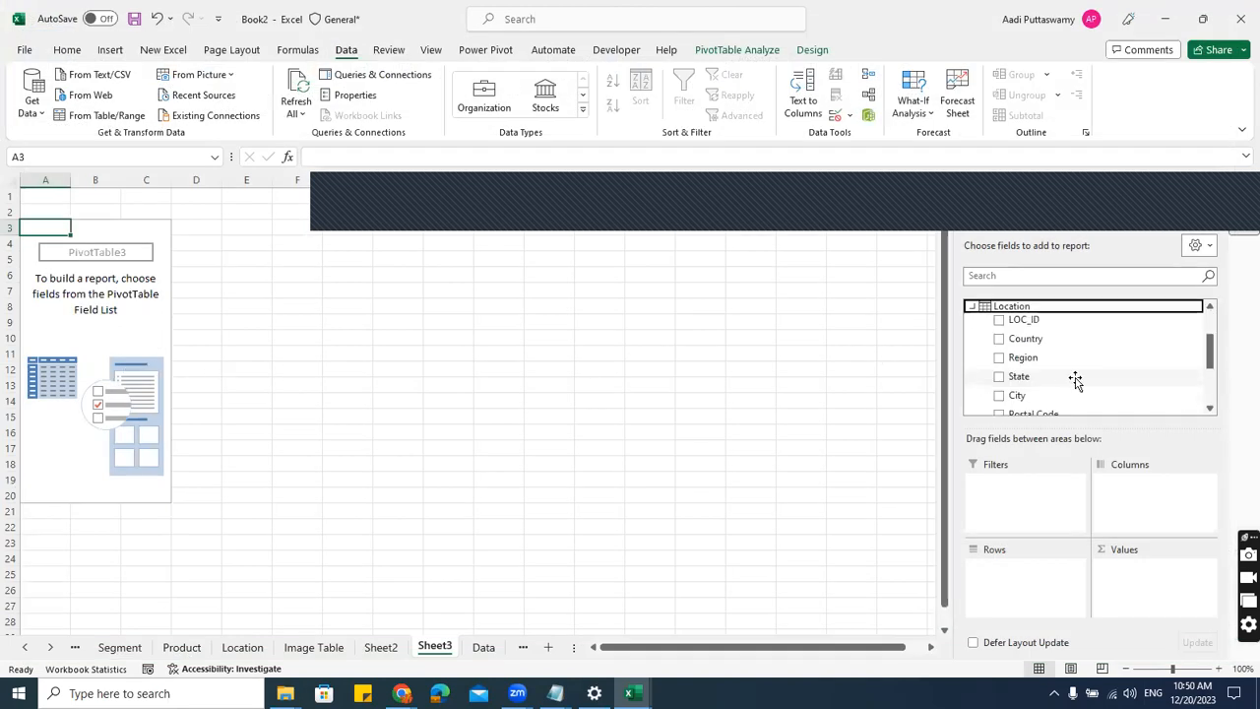
drag(1037, 362, 1041, 593)
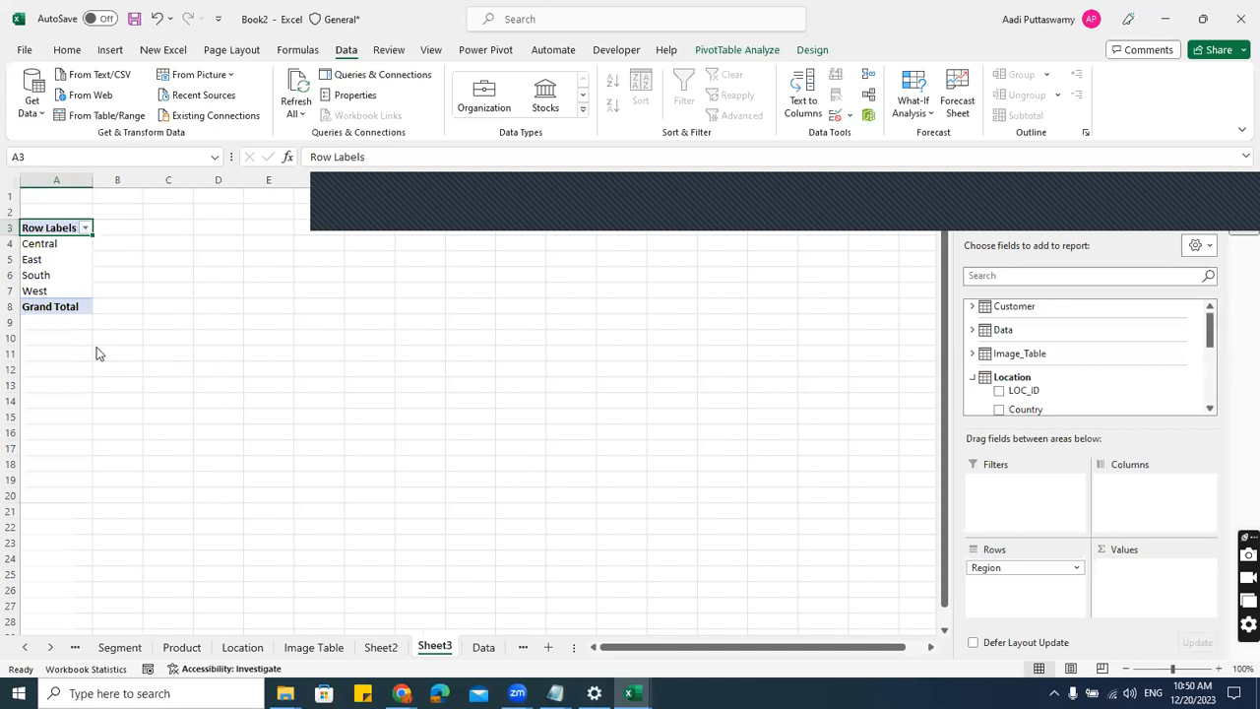
click(971, 329)
scroll(1100, 387, down, 2)
scroll(1100, 387, down, 1)
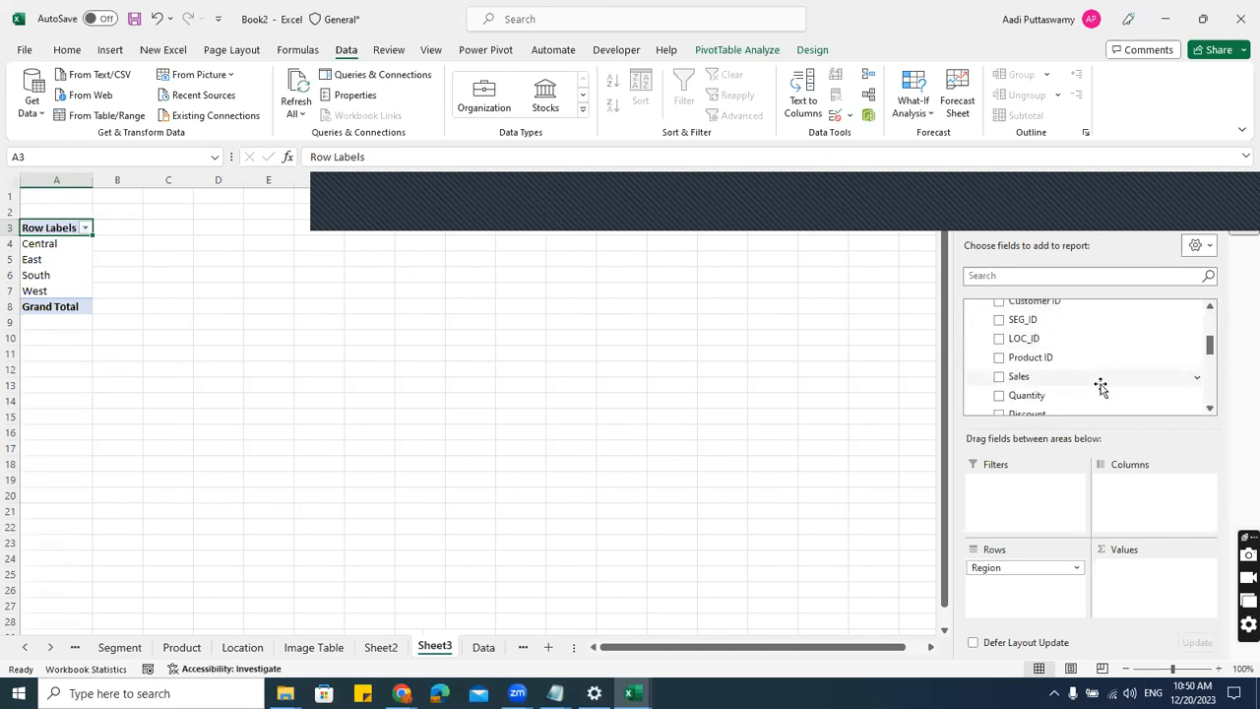
drag(1027, 382, 1162, 590)
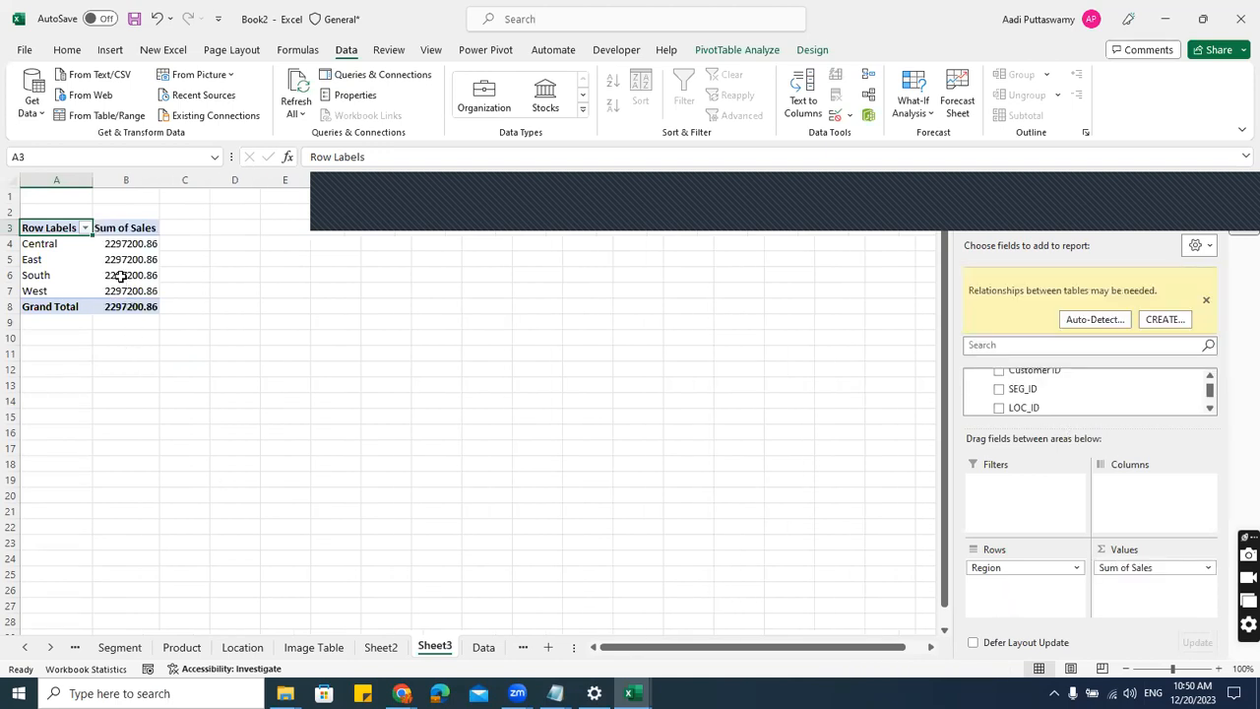
- Auto-detect the relationships between the PivotTable's tables and check the sales values by region
click(132, 276)
scroll(208, 334, up, 3)
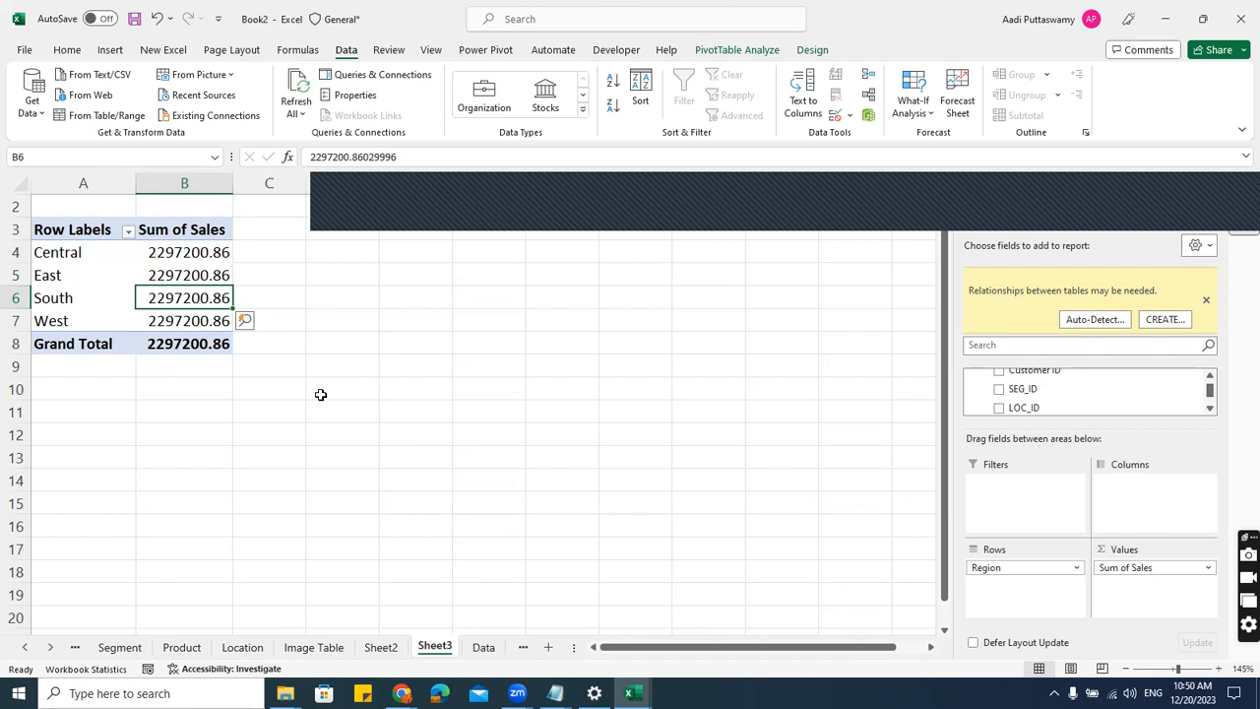
click(1093, 320)
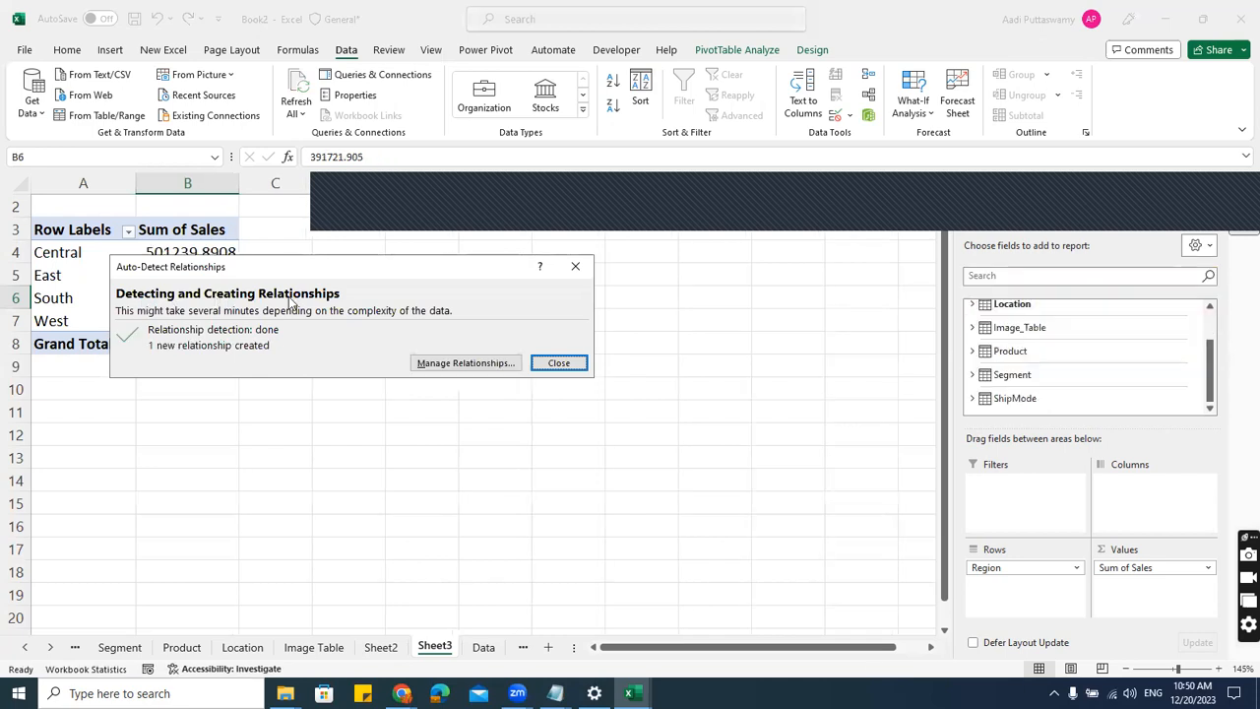
click(558, 362)
drag(183, 252, 185, 312)
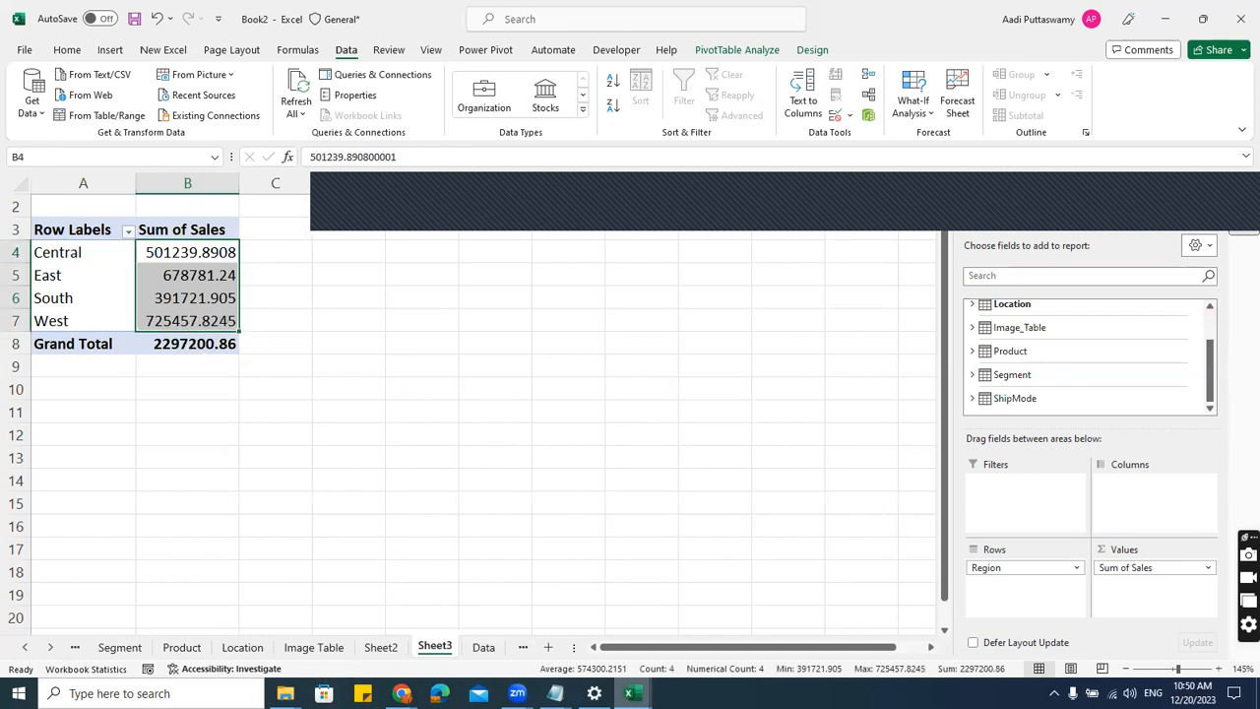
- Switch to the Book1 workbook and add Sales as a summed value to the empty PivotTable on Sheet2
click(631, 693)
click(559, 650)
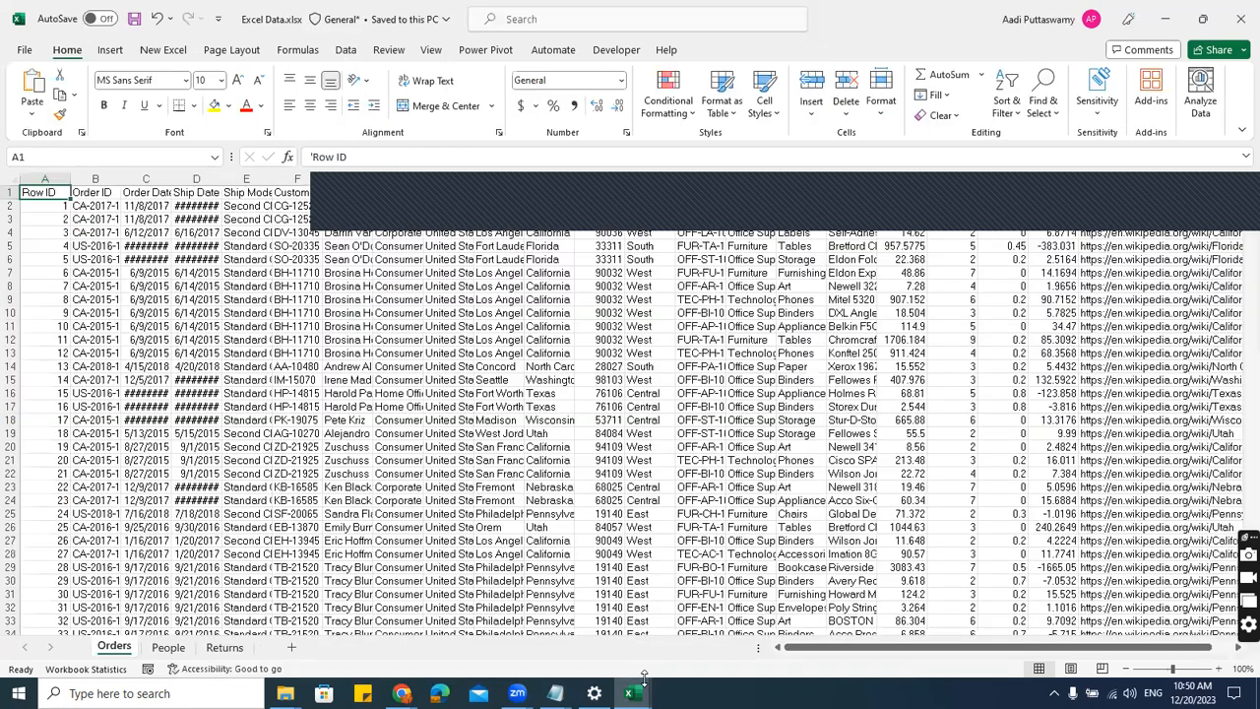
mouse_move(631, 693)
click(696, 612)
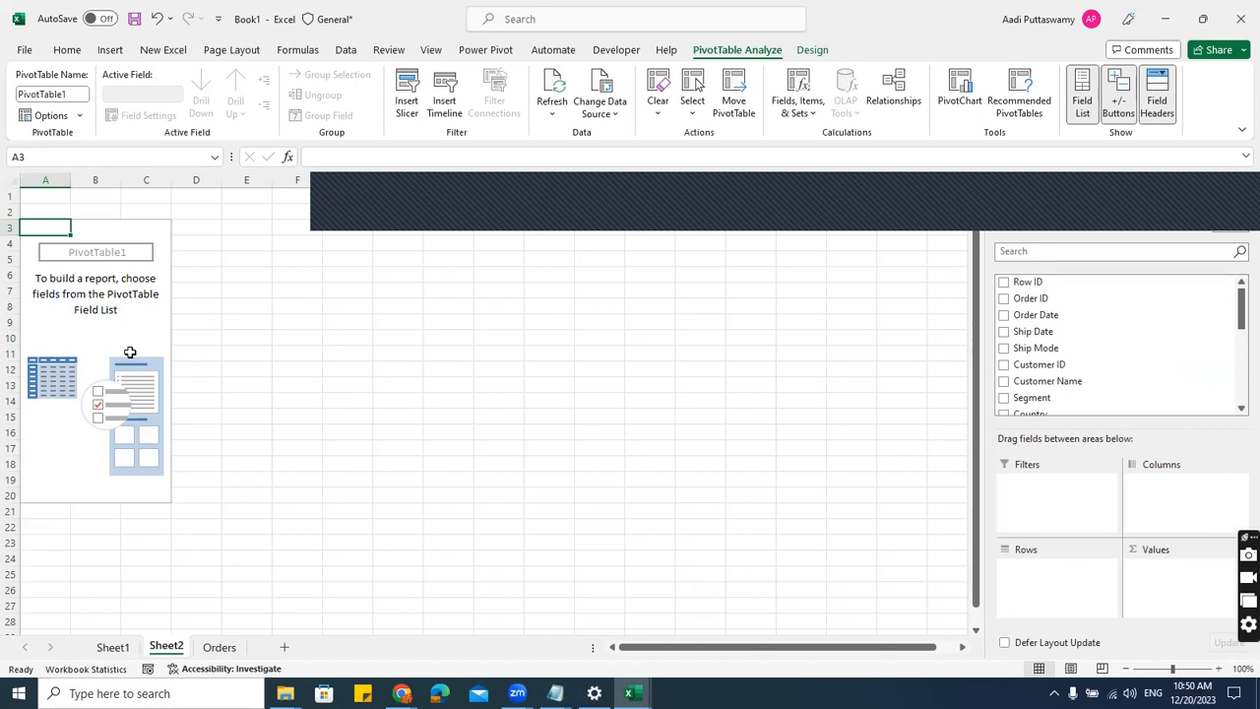
scroll(1079, 364, down, 2)
scroll(1079, 365, down, 4)
drag(1027, 323, 1169, 569)
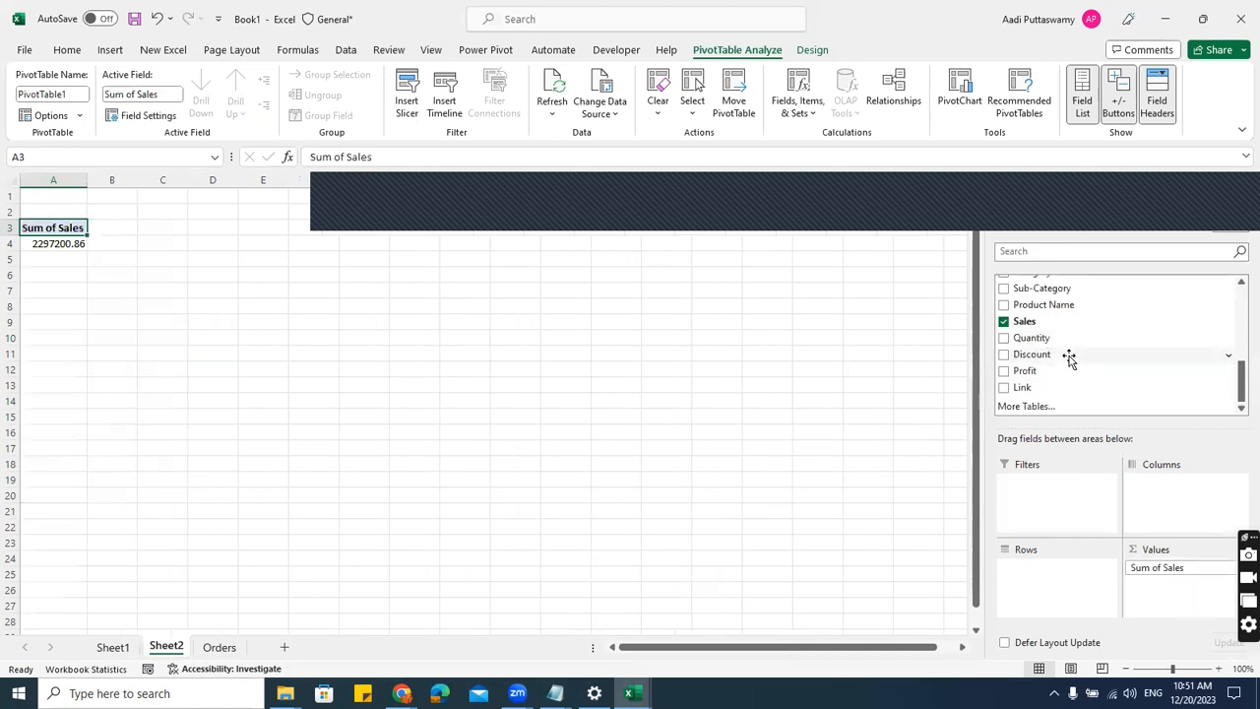
- Break down the sales in Book1's PivotTable with Region as rows and check the resulting values
scroll(1069, 358, up, 3)
scroll(1069, 358, up, 3)
scroll(1069, 358, down, 1)
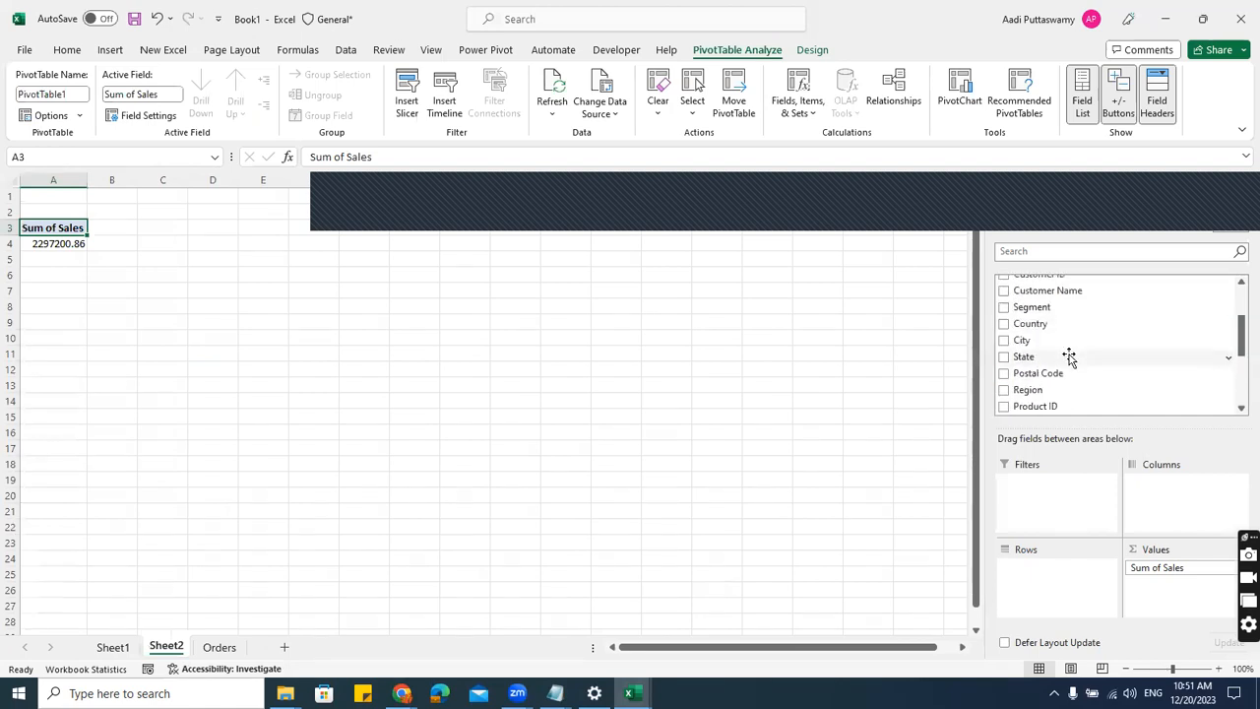
drag(1046, 391, 1045, 554)
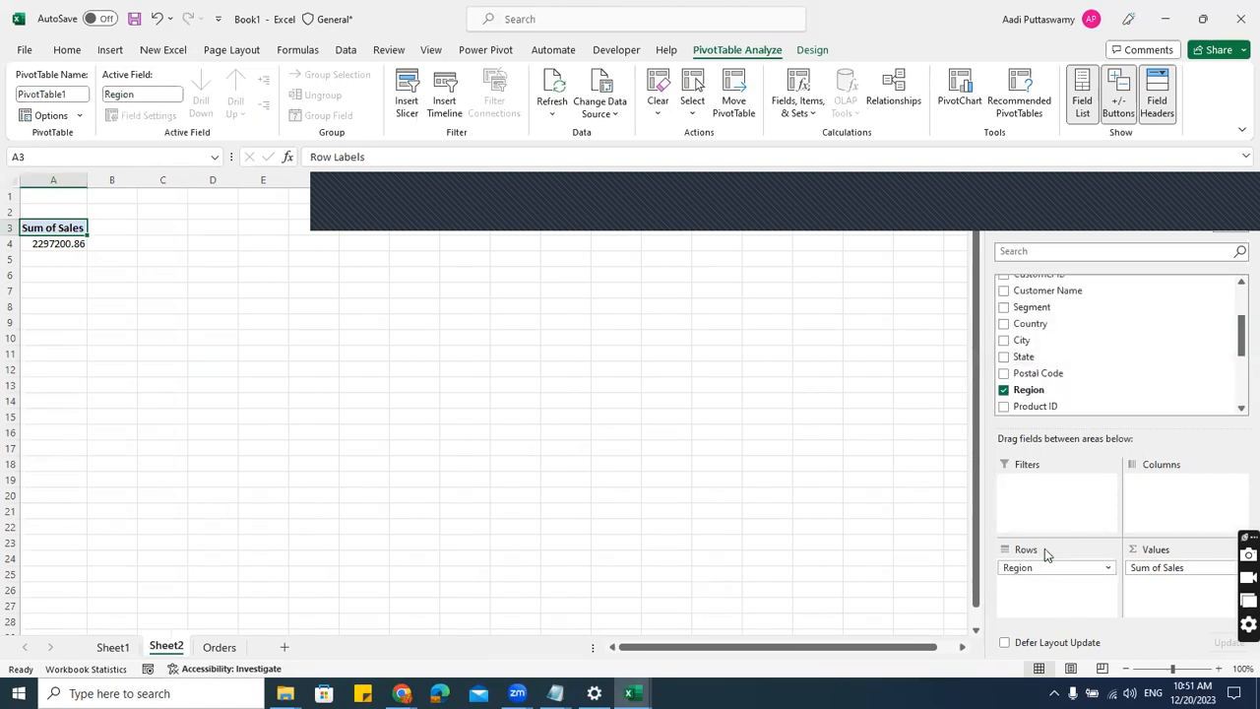
drag(101, 295, 102, 280)
scroll(257, 337, up, 3)
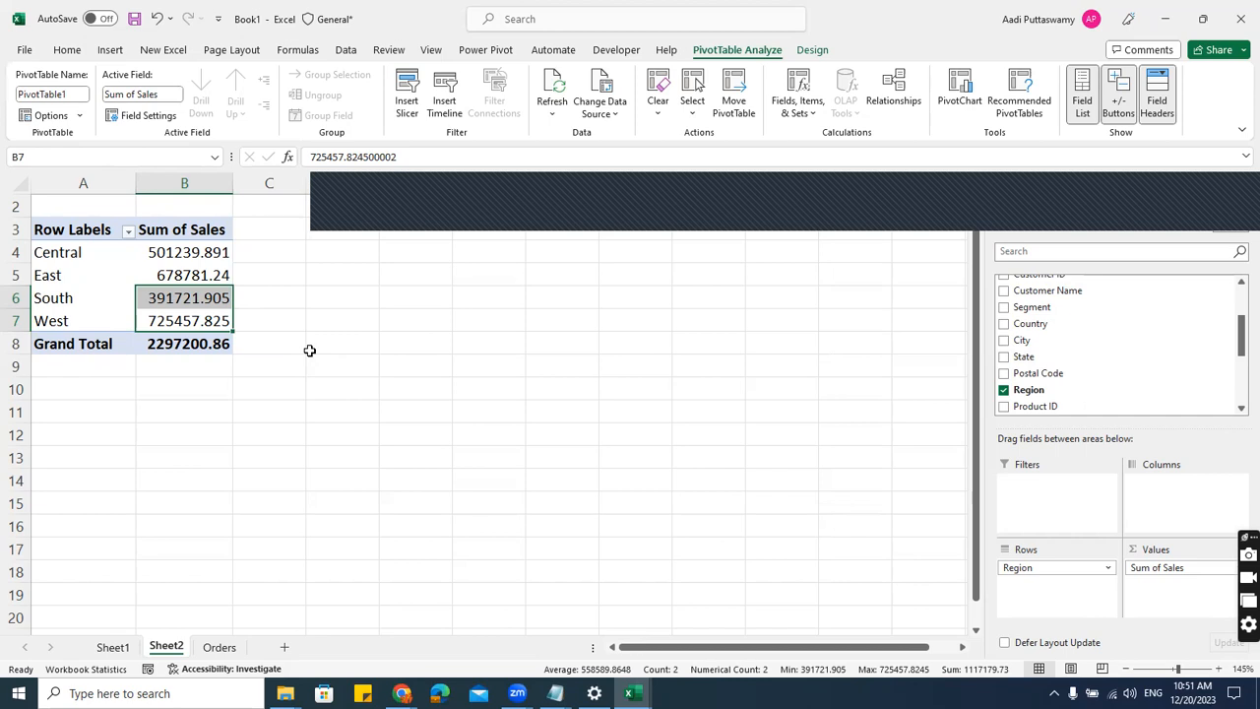
- Switch back to Book2 and copy the whole PivotTable in A3:B8 of Sheet3
key(alt+Tab)
key(alt+Tab)
key(alt+Tab)
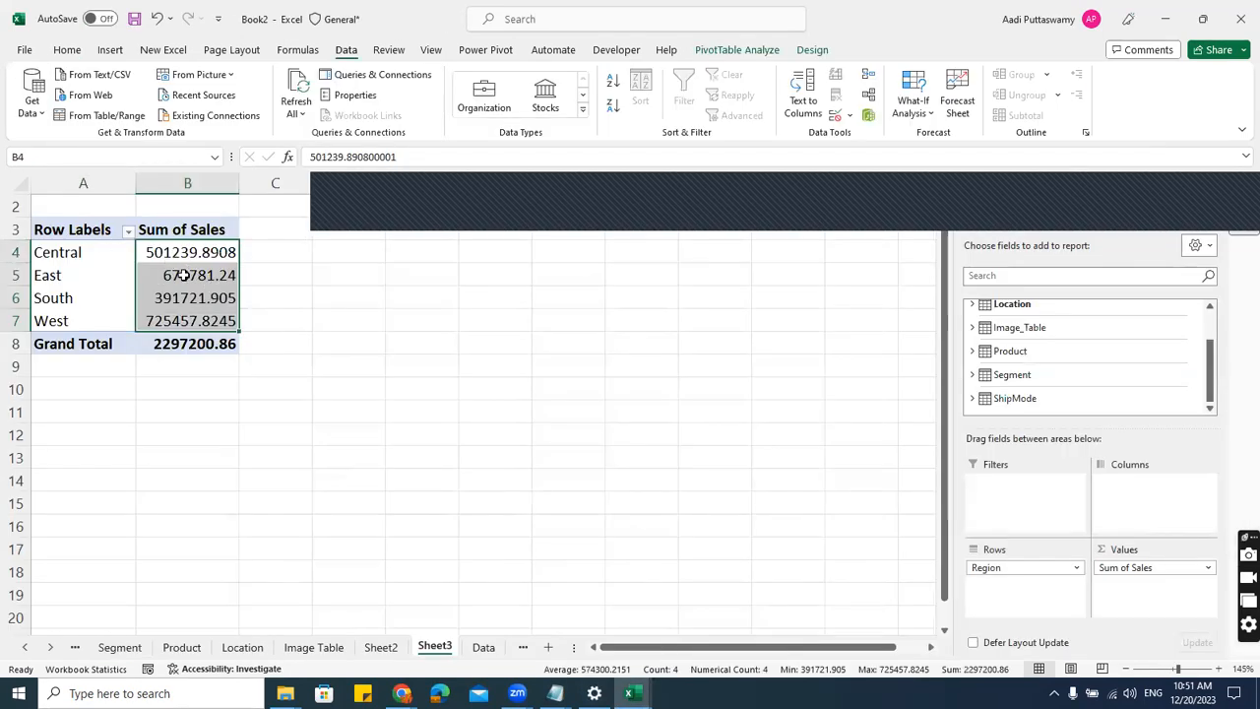
click(184, 276)
drag(86, 229, 196, 337)
key(ctrl+c)
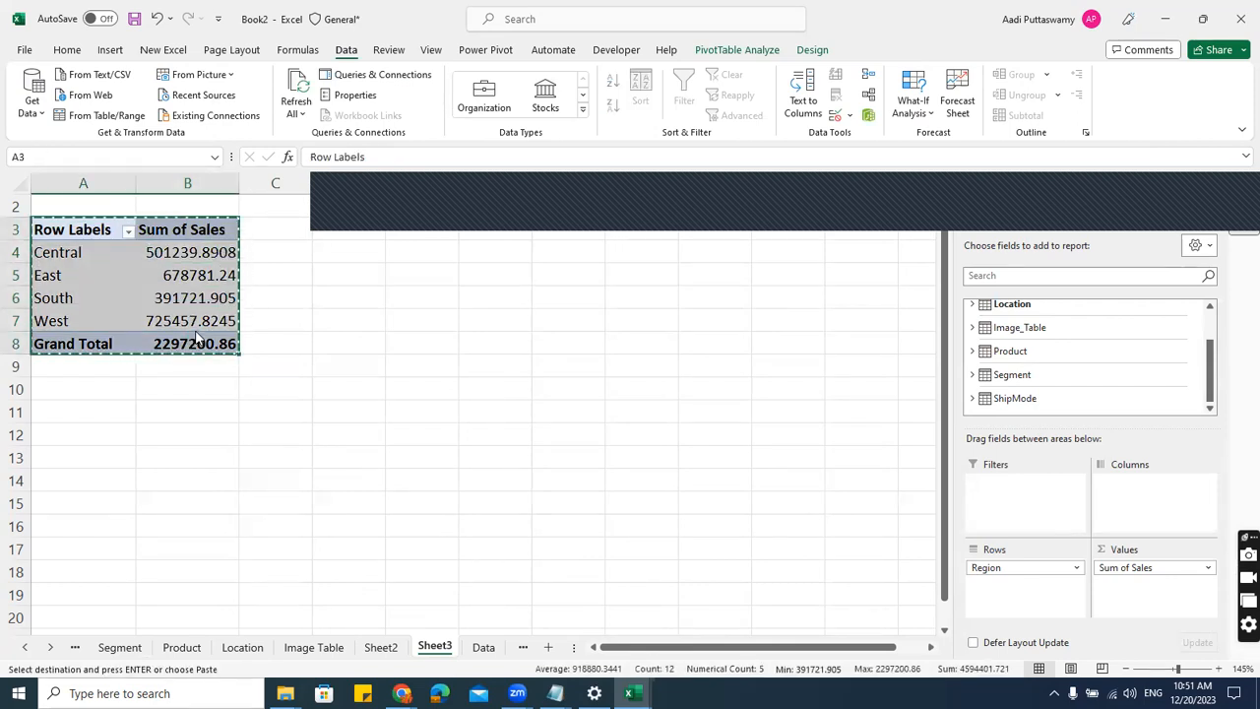
- Paste the copied PivotTable as values at D3 on Book1's Sheet2 and compare it with the PivotTable there
key(alt+Tab)
key(alt+Tab)
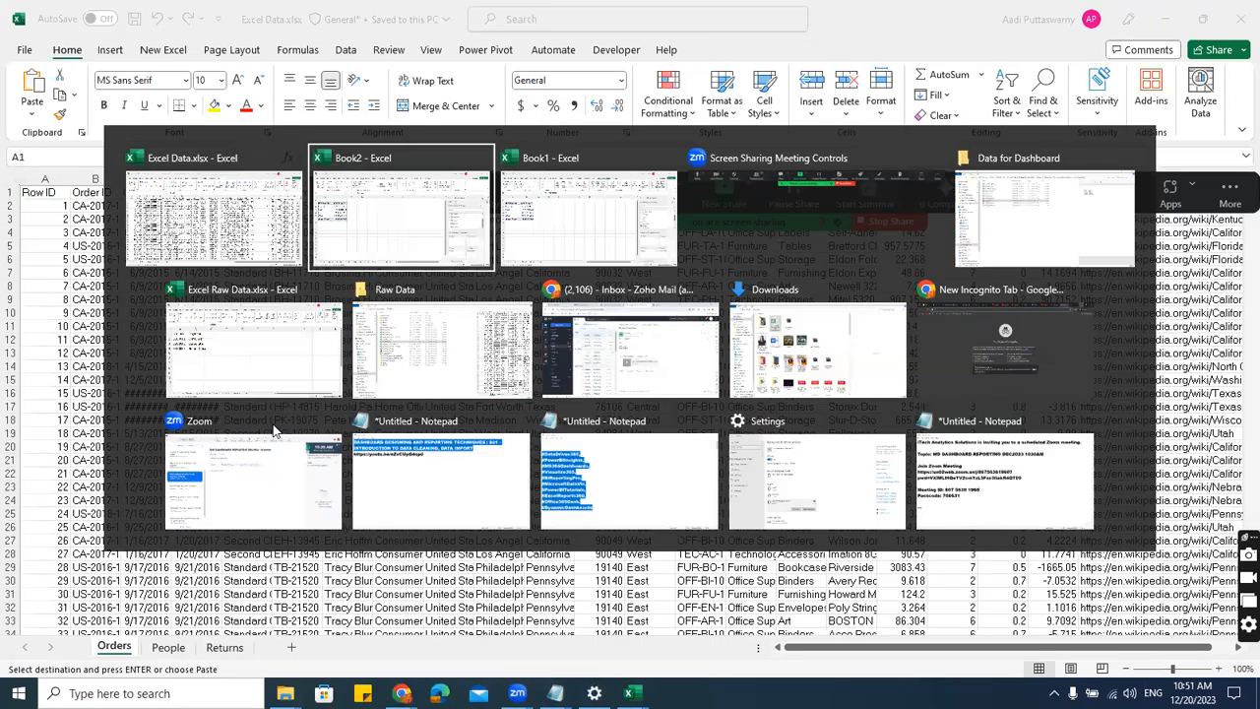
click(372, 234)
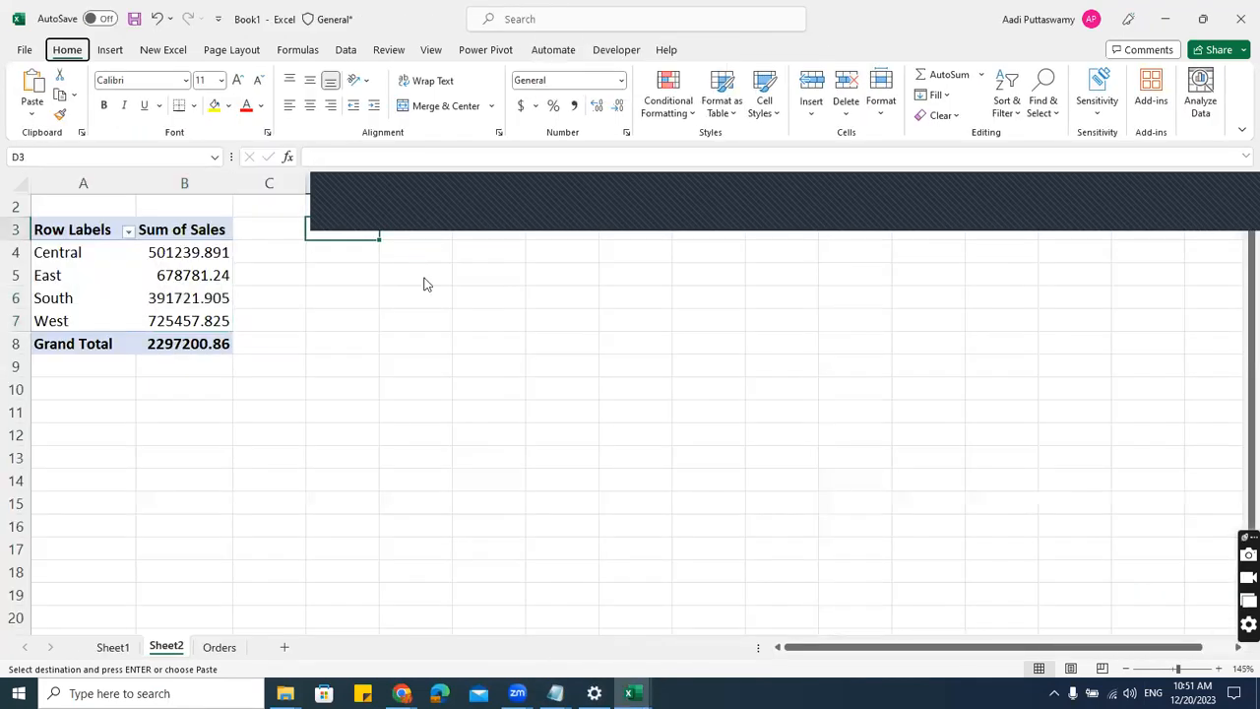
key(ctrl+alt+v)
click(223, 272)
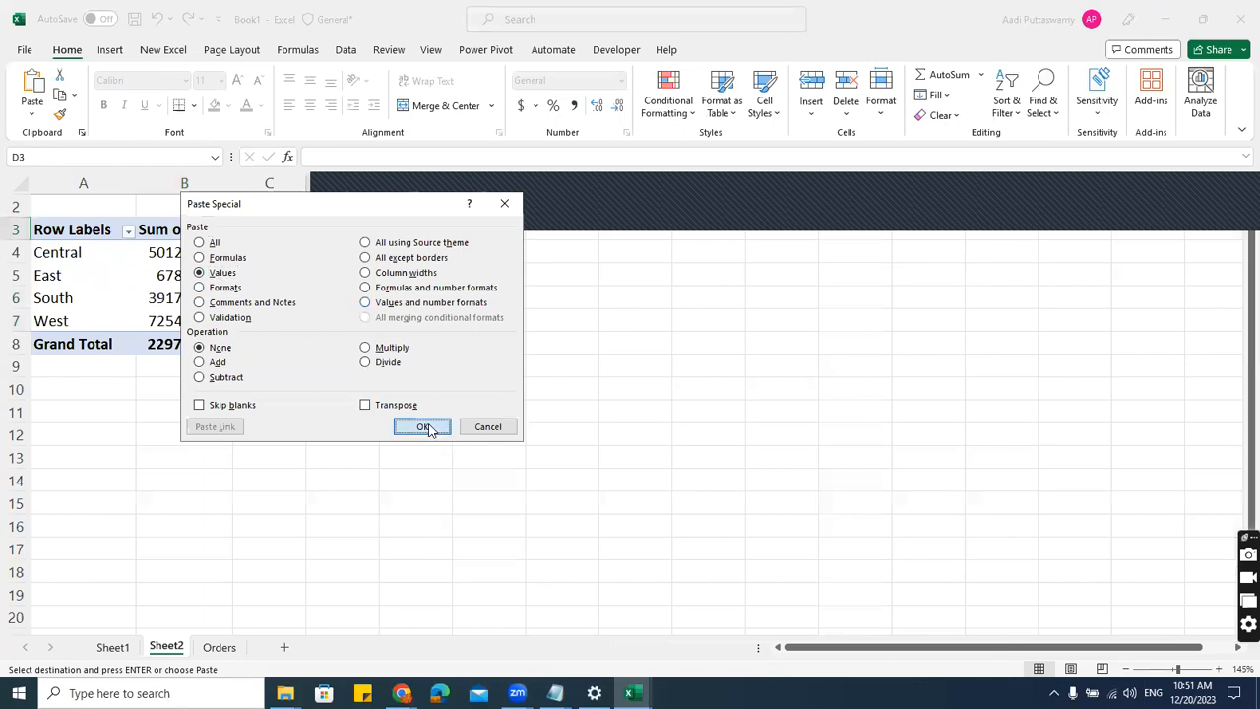
click(439, 431)
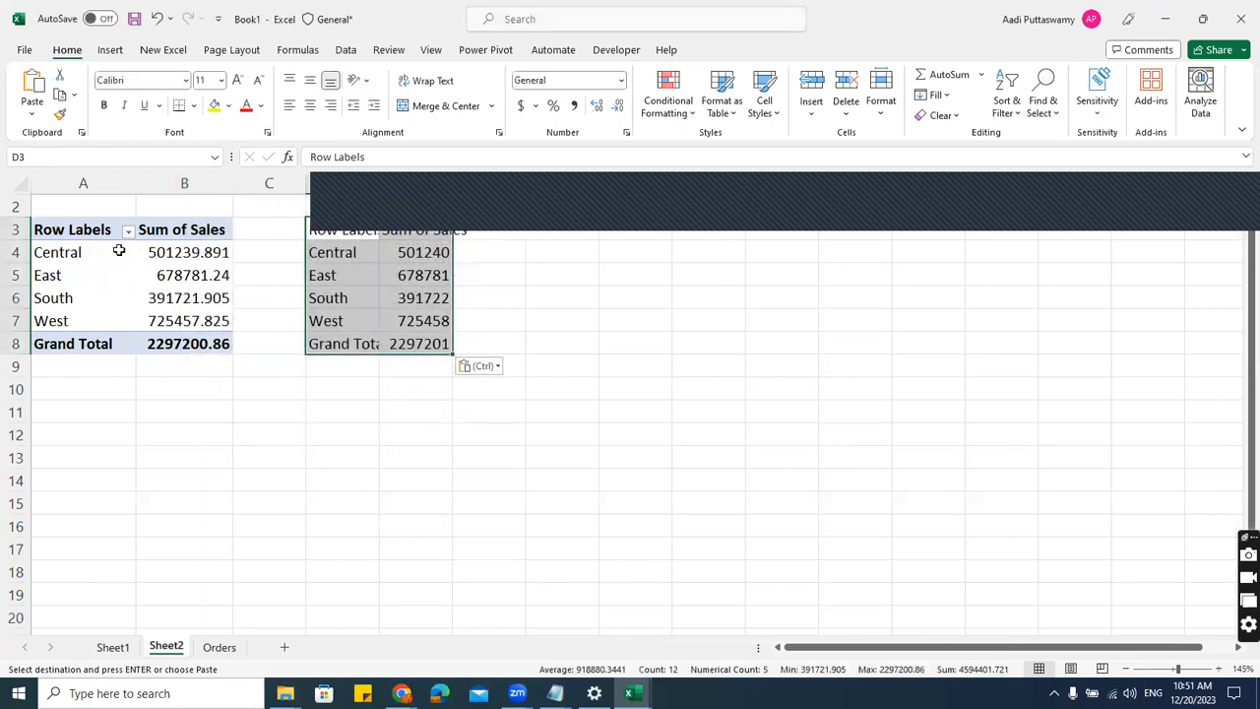
drag(83, 253, 408, 345)
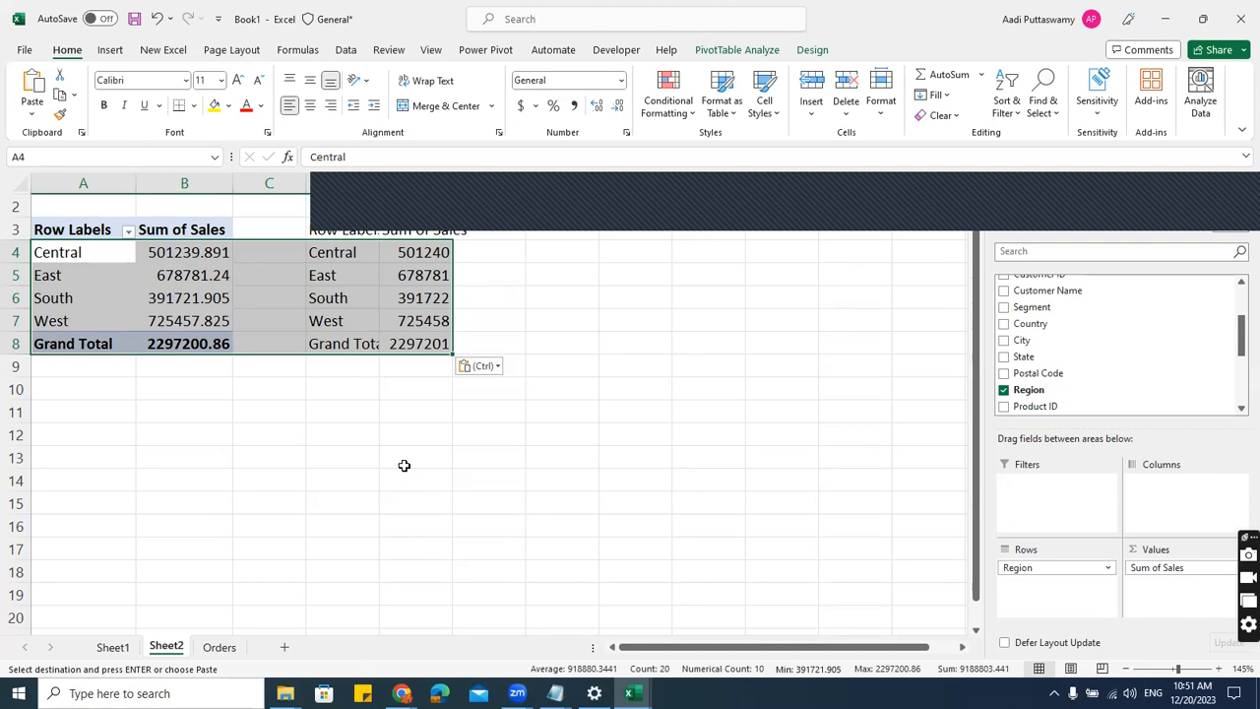
scroll(442, 498, down, 1)
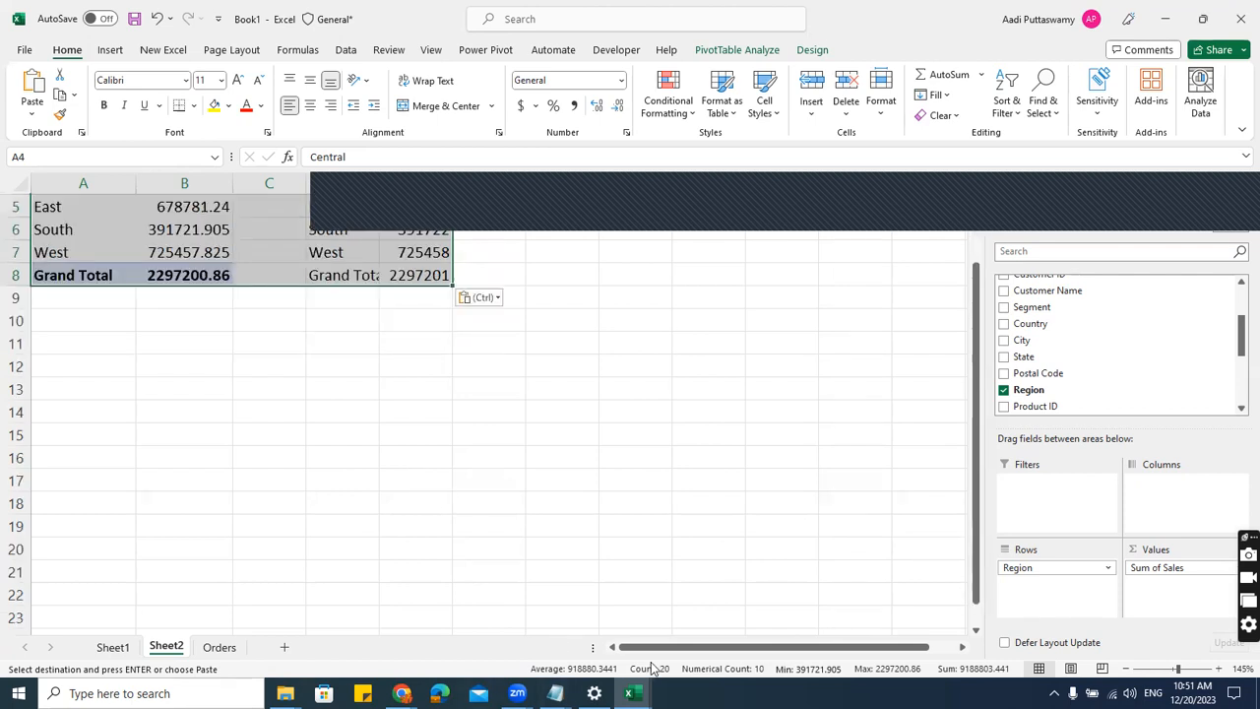
- Open Book2's Data Model in Power Pivot and examine the Location table and the relationship diagram
click(632, 693)
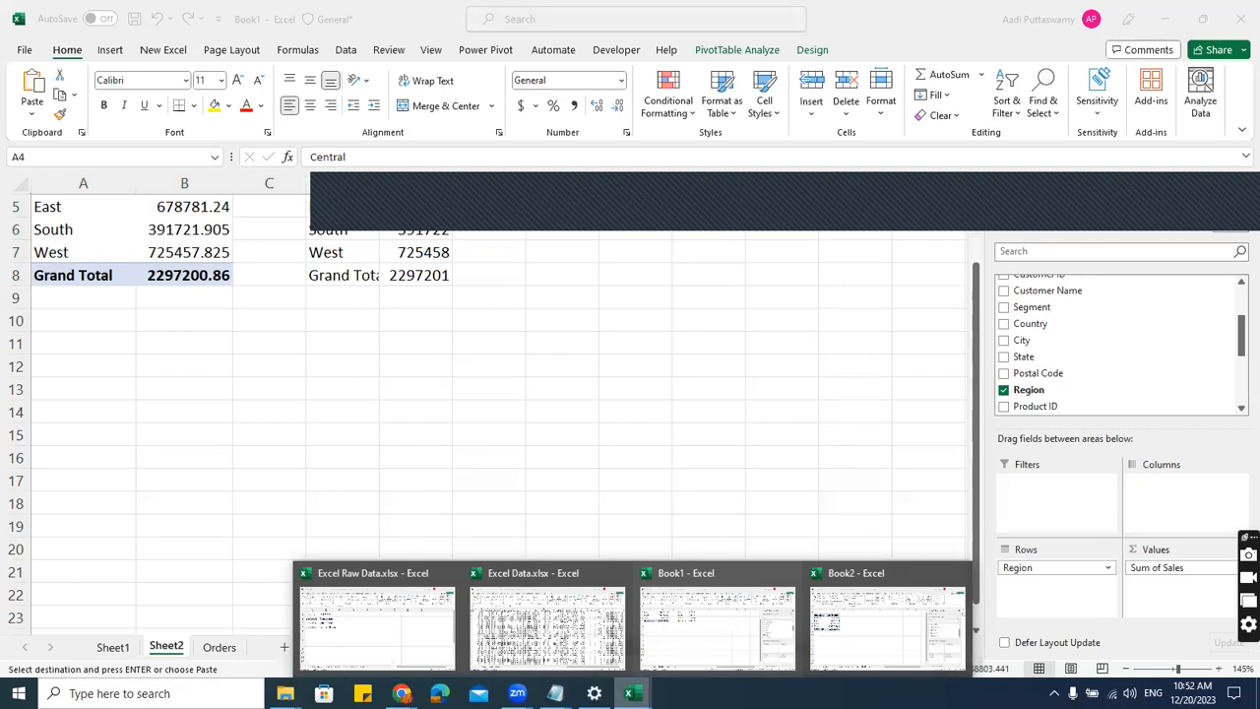
click(837, 620)
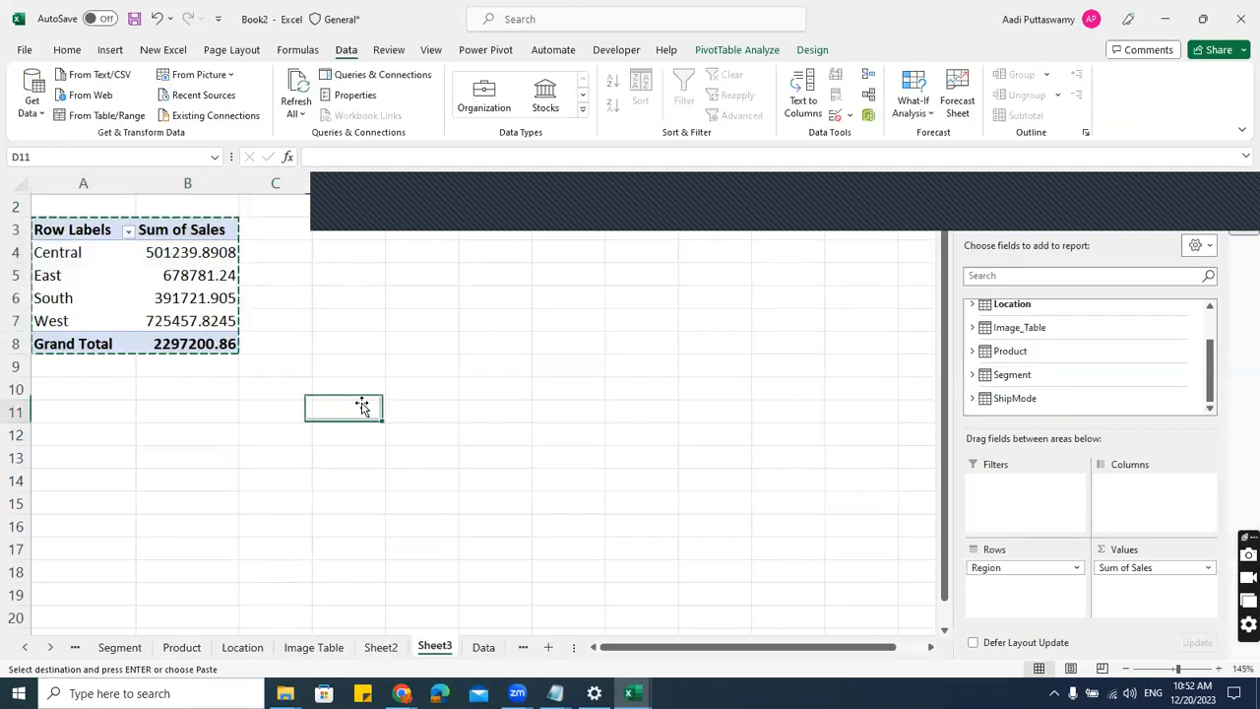
click(868, 116)
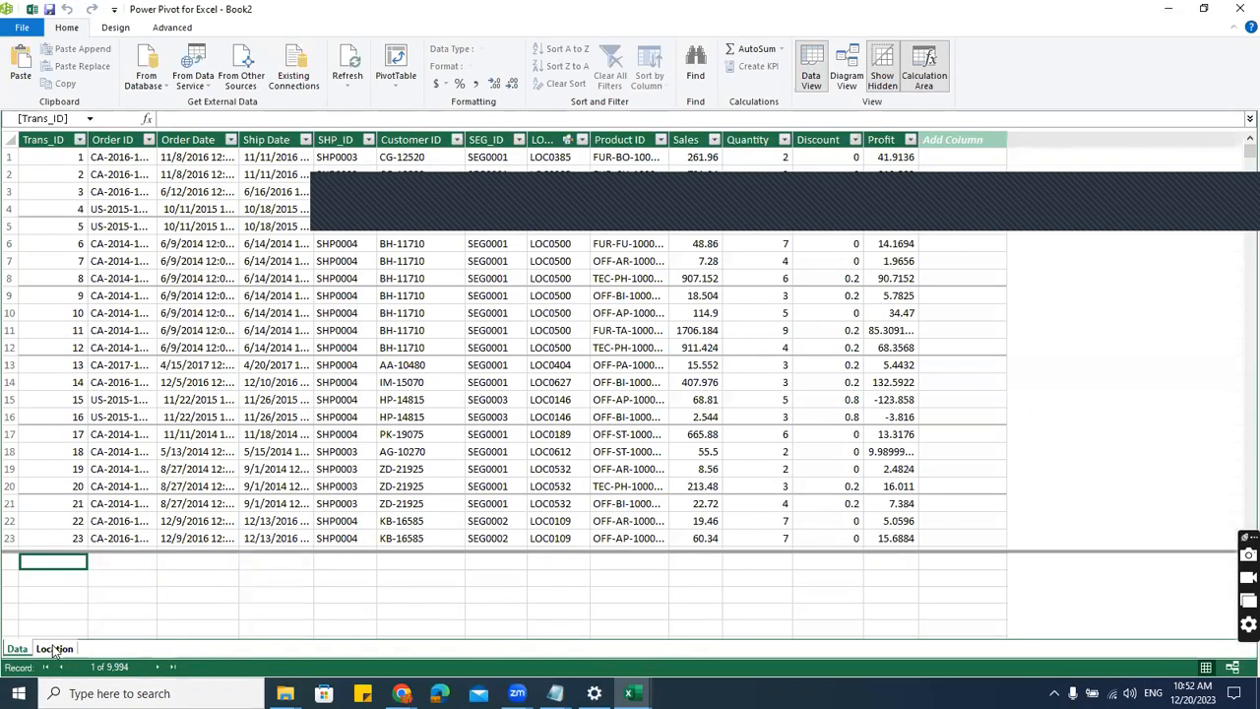
click(55, 649)
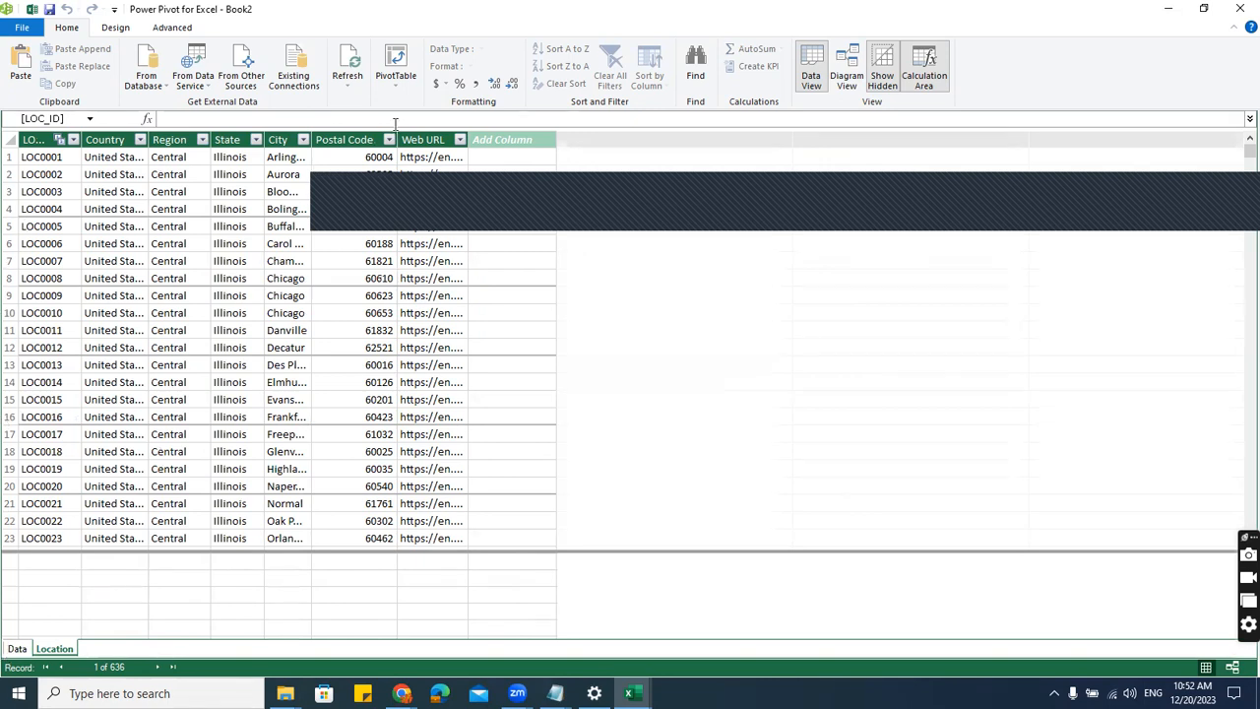
click(847, 82)
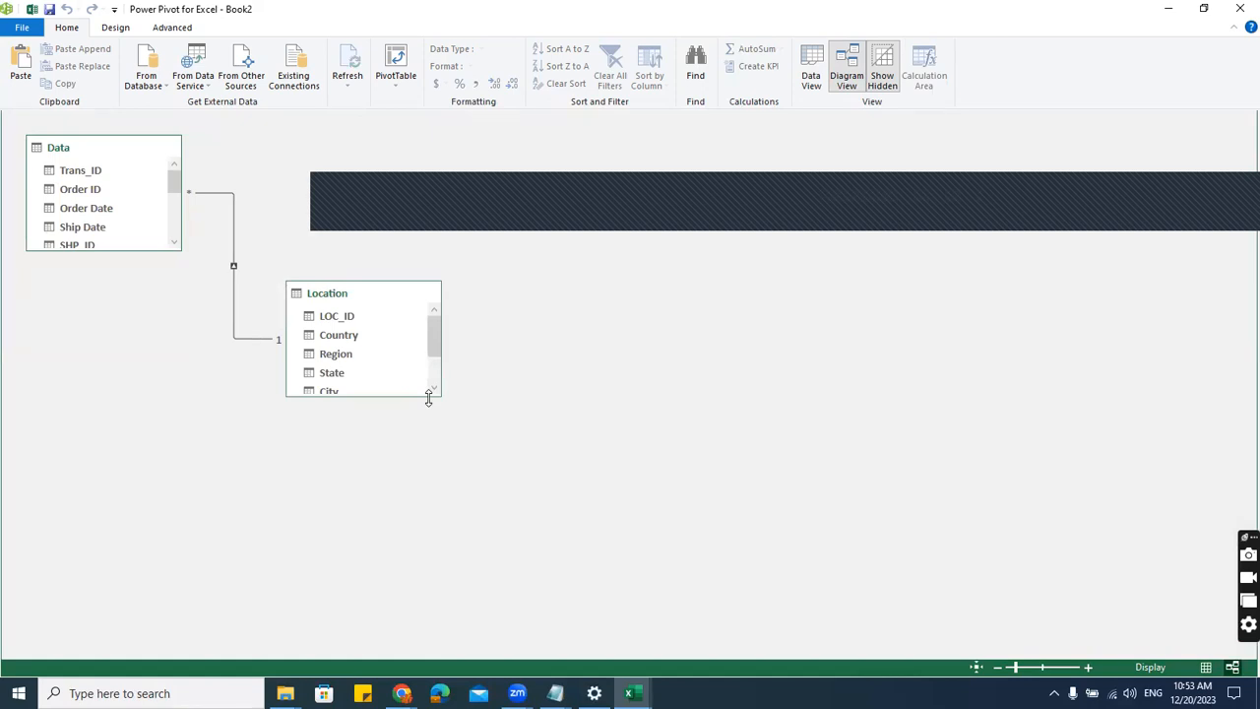
- Return to the Book2 workbook and create a new blank workbook from there
click(633, 693)
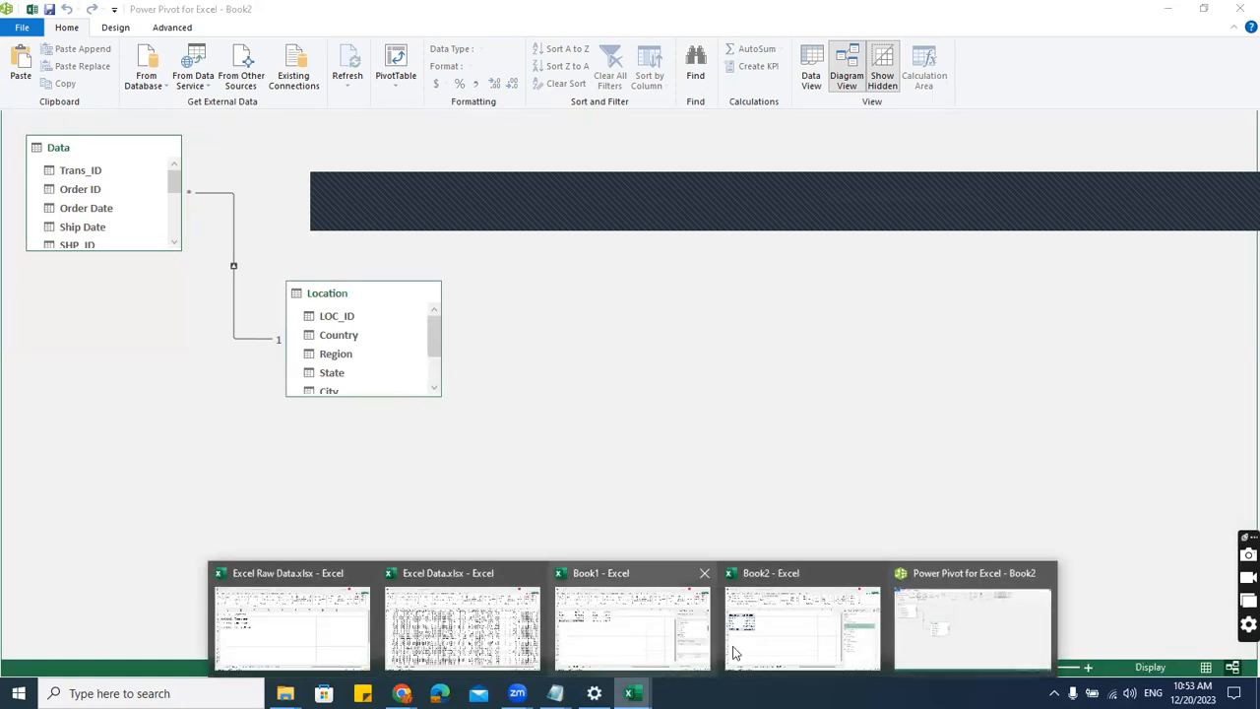
click(777, 635)
click(606, 422)
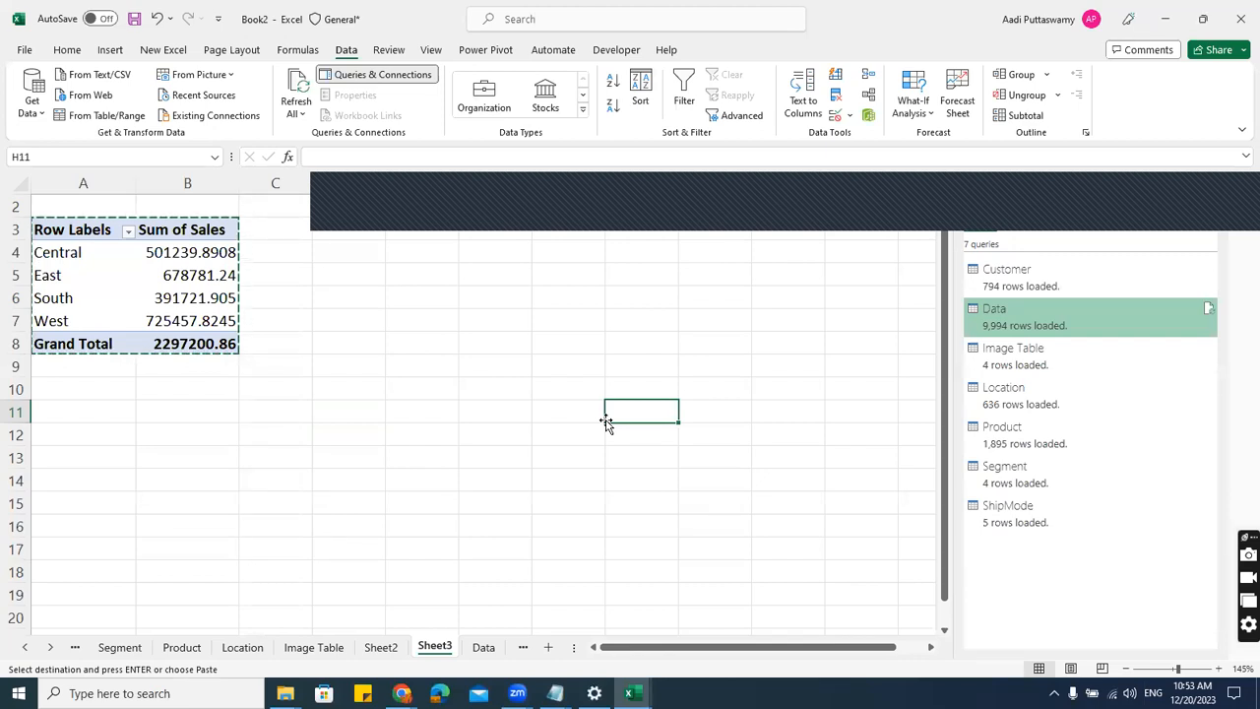
click(606, 421)
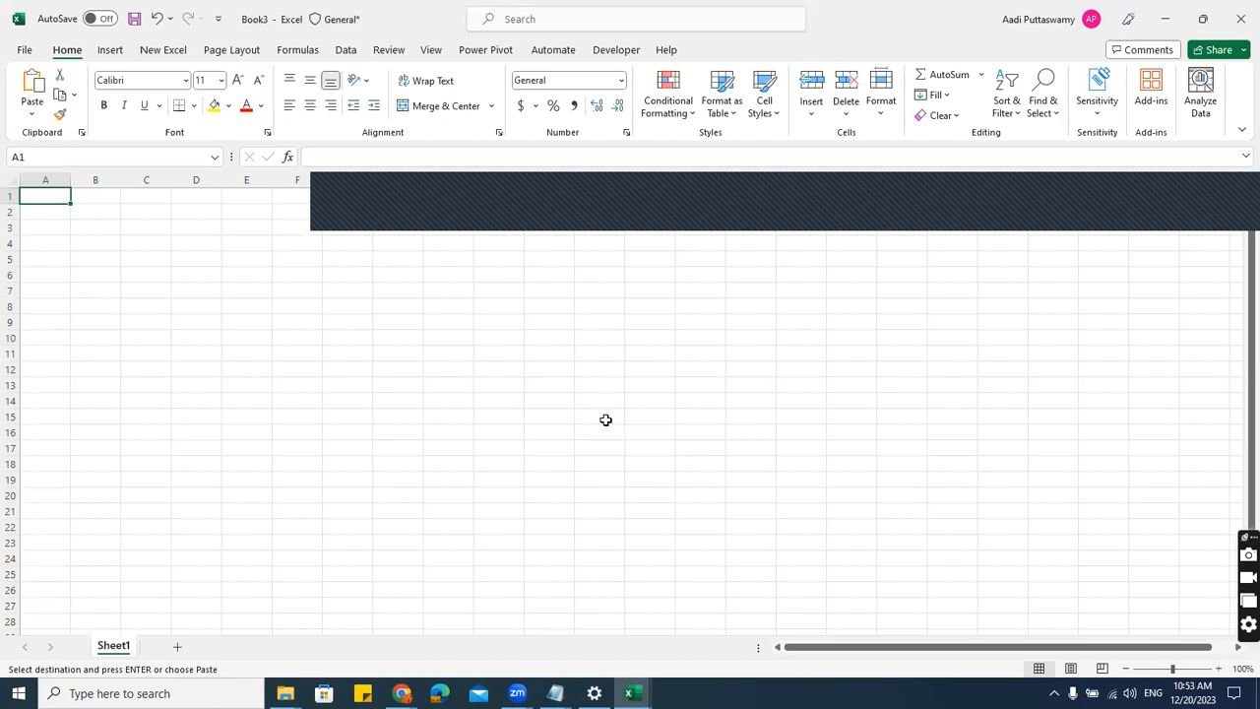
- Open the Power Pivot window for the new blank workbook Book3
click(352, 51)
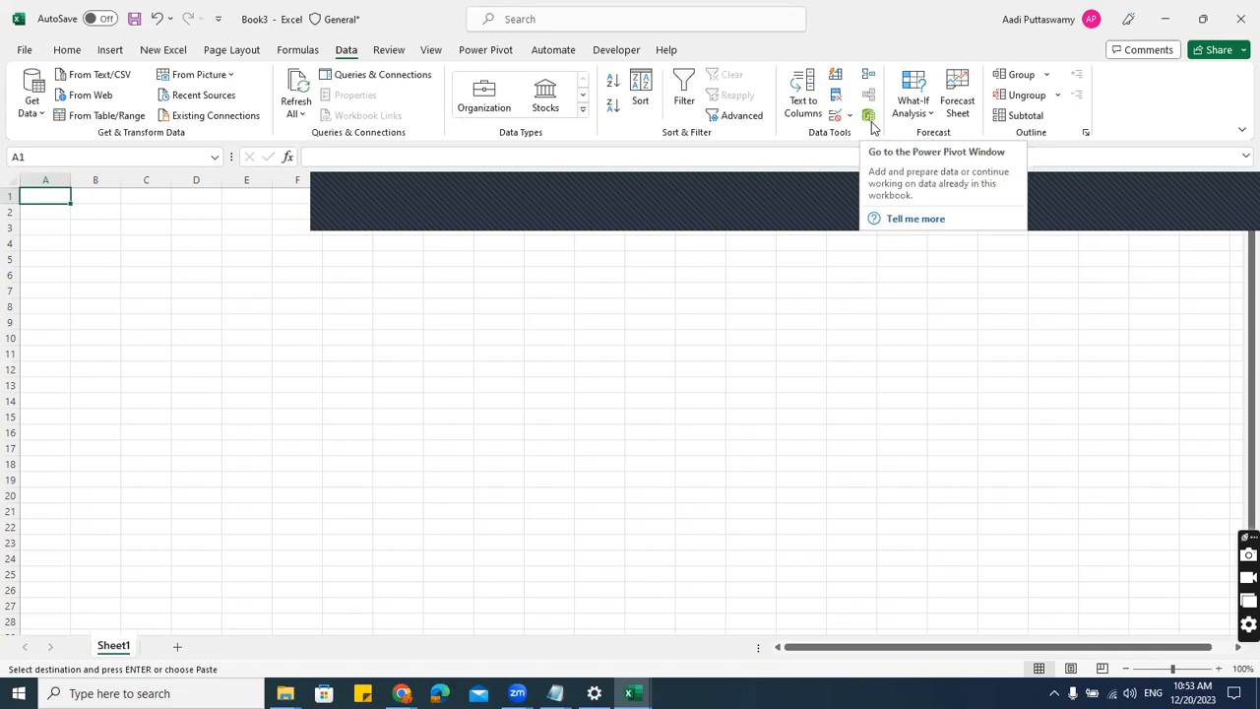
click(493, 54)
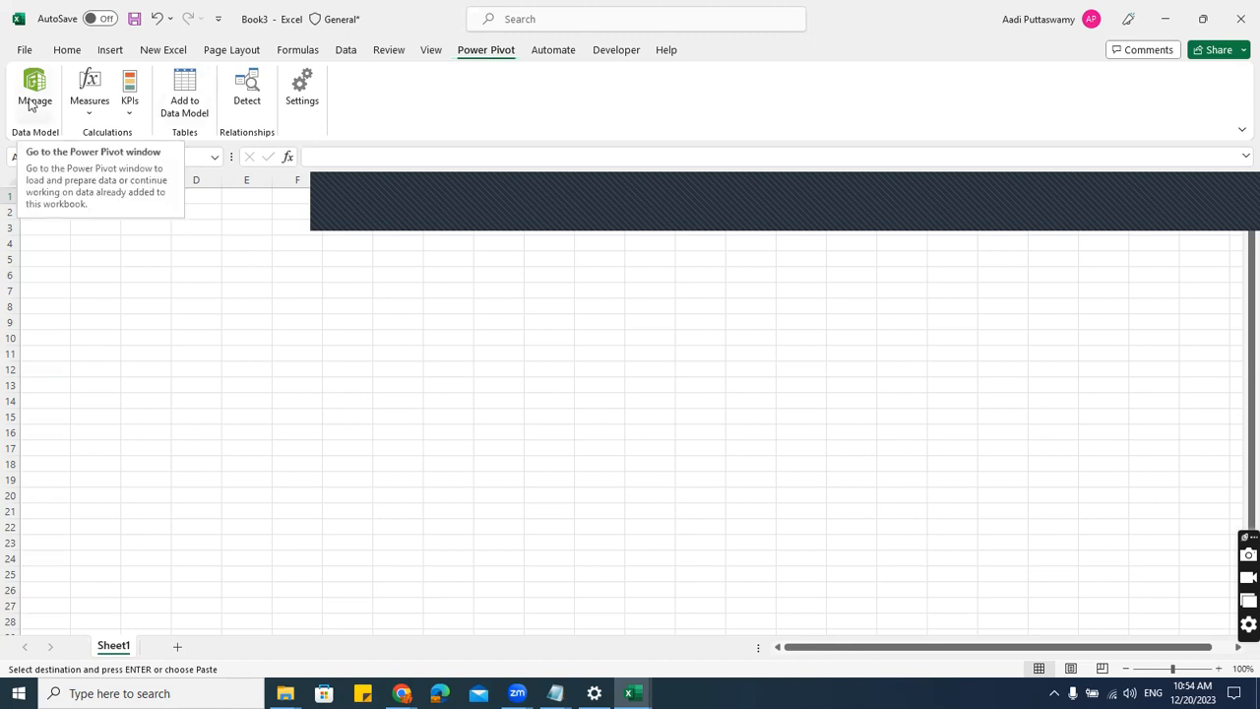
click(346, 51)
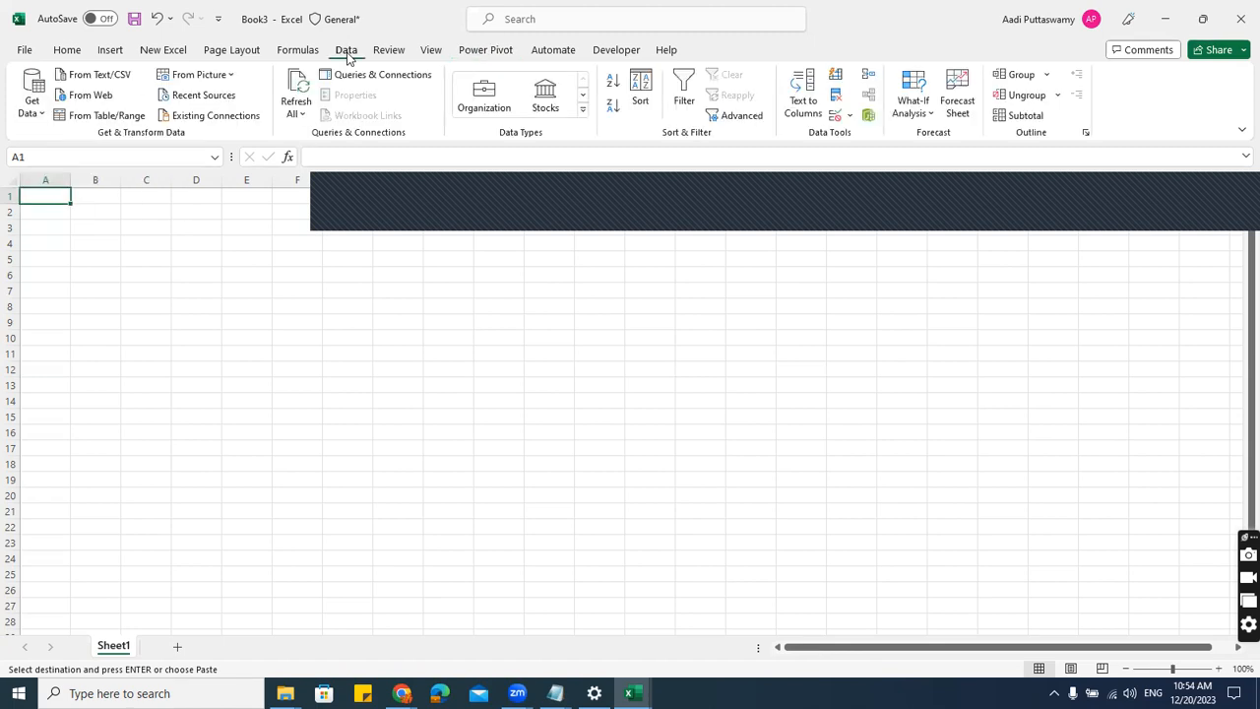
click(868, 116)
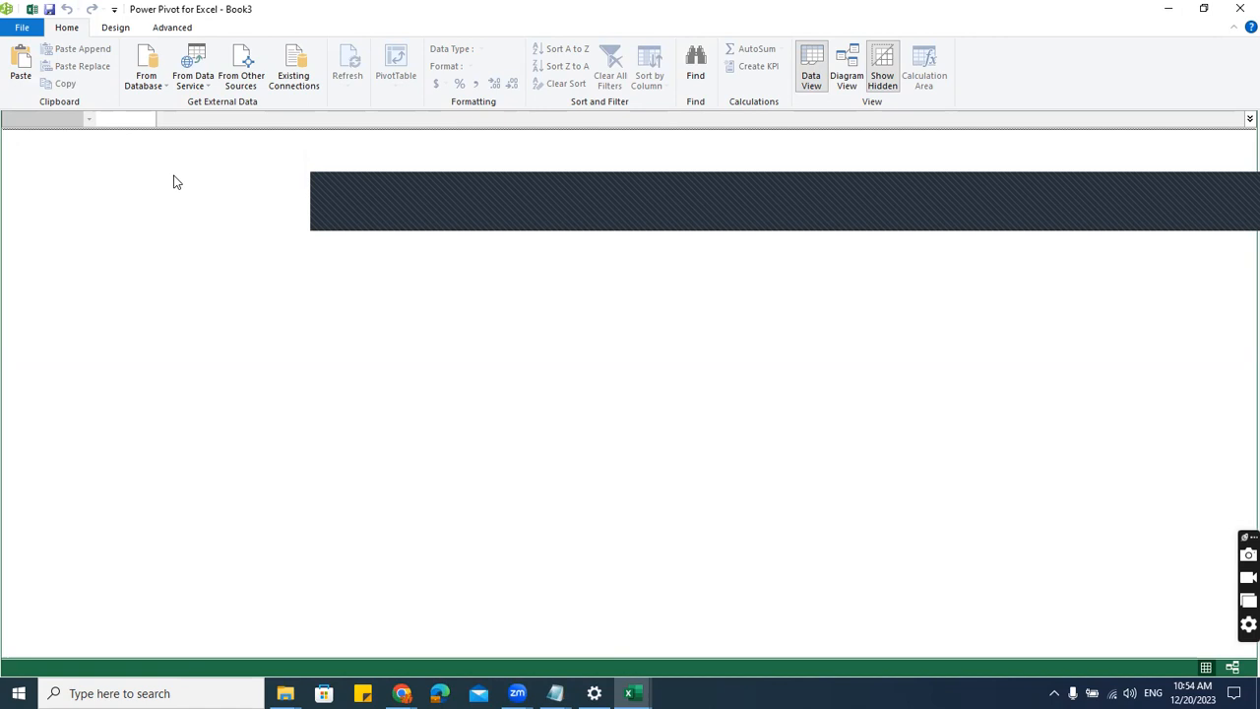
- Look over the database sources in Power Pivot, then start a table import from an Excel file
click(160, 90)
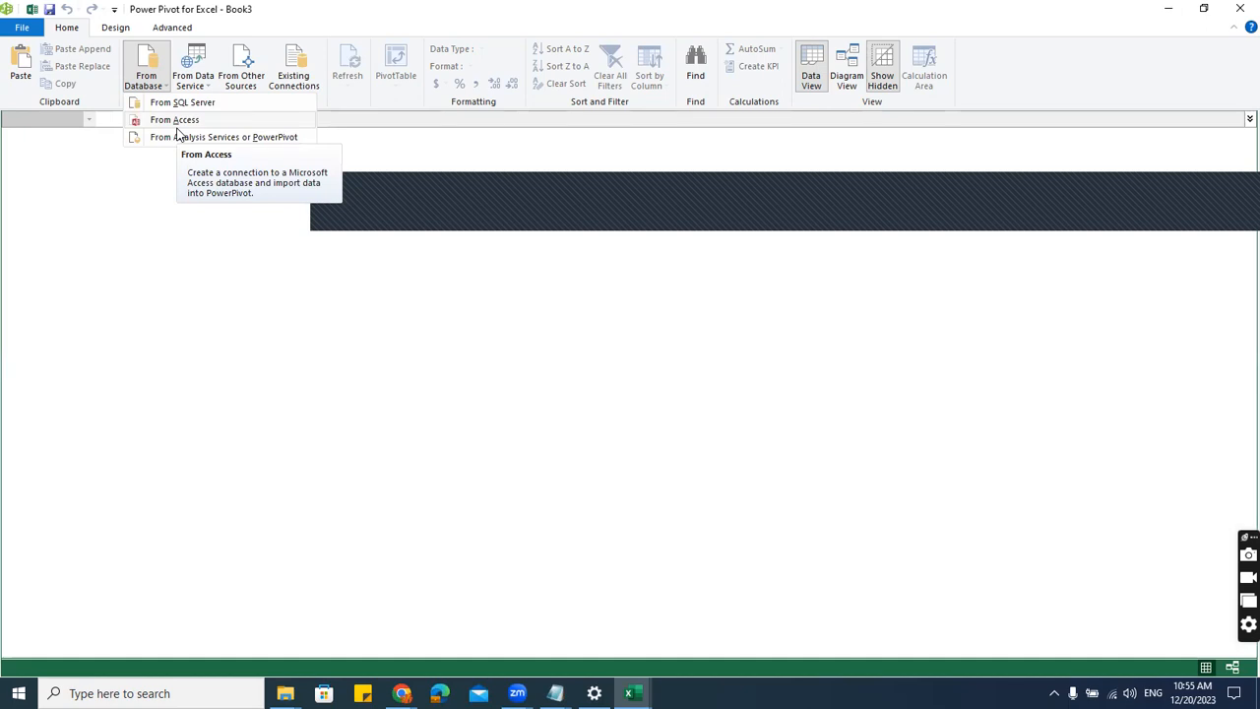
click(313, 109)
click(242, 81)
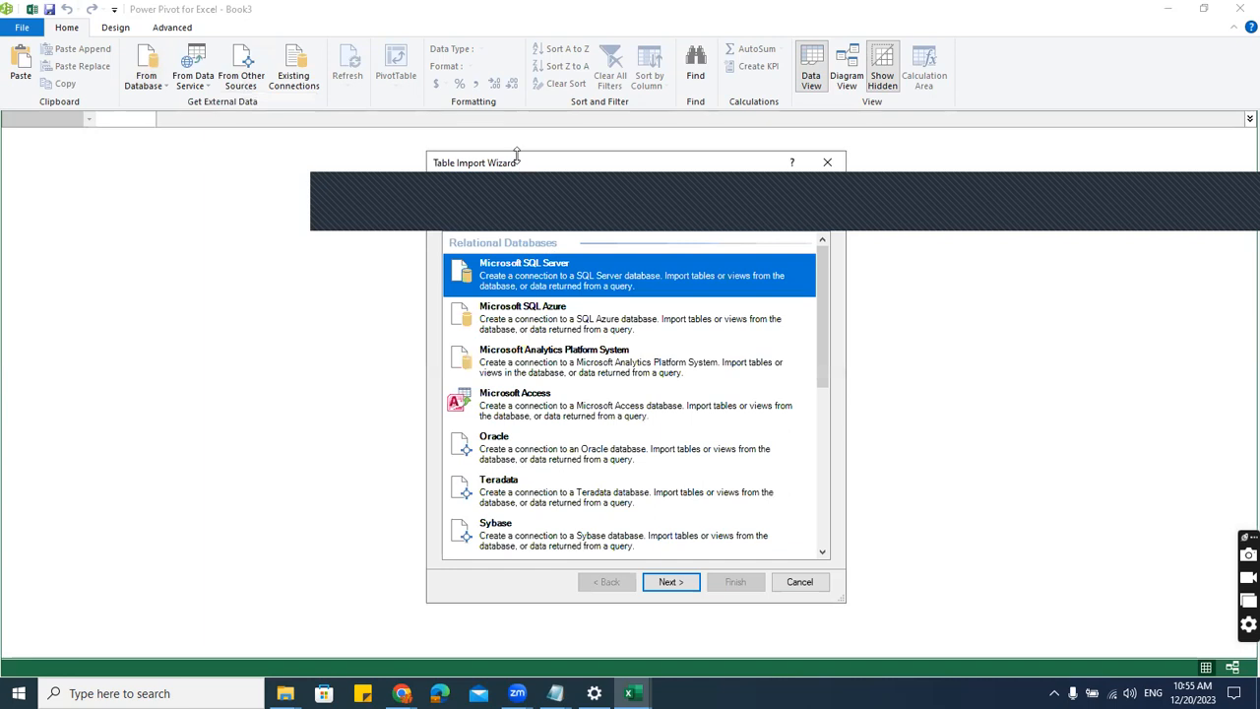
drag(522, 165, 319, 138)
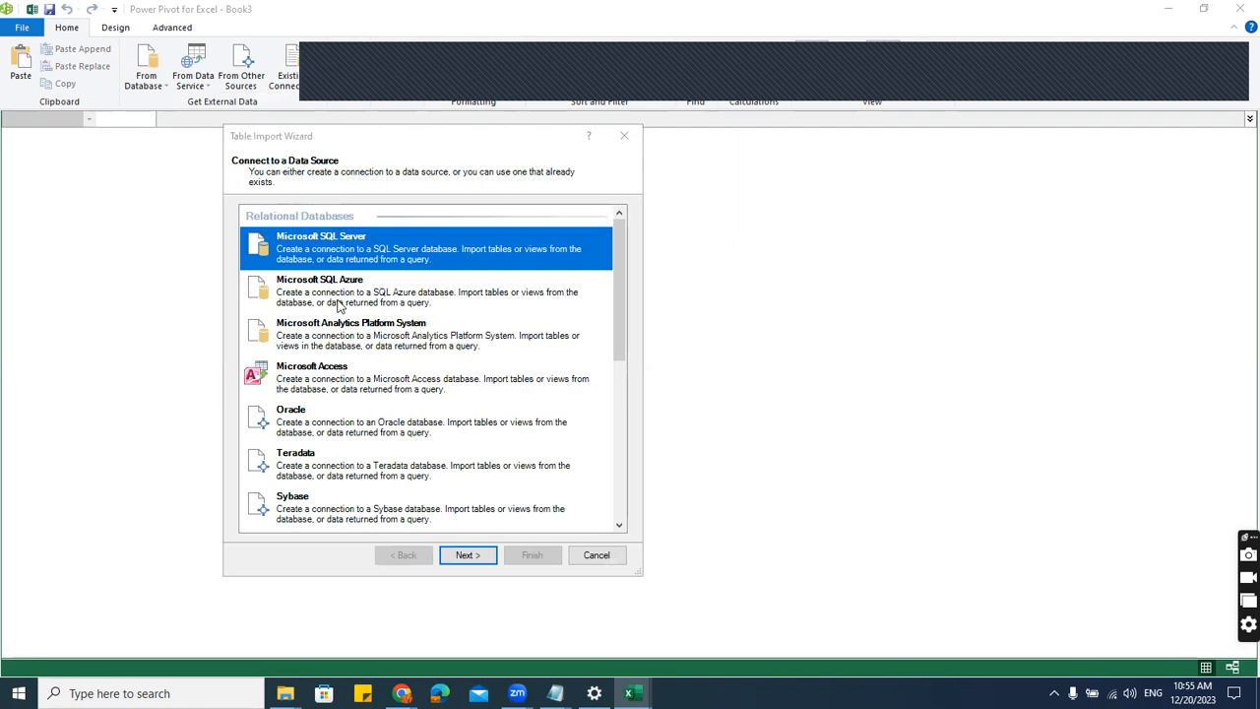
scroll(350, 377, down, 8)
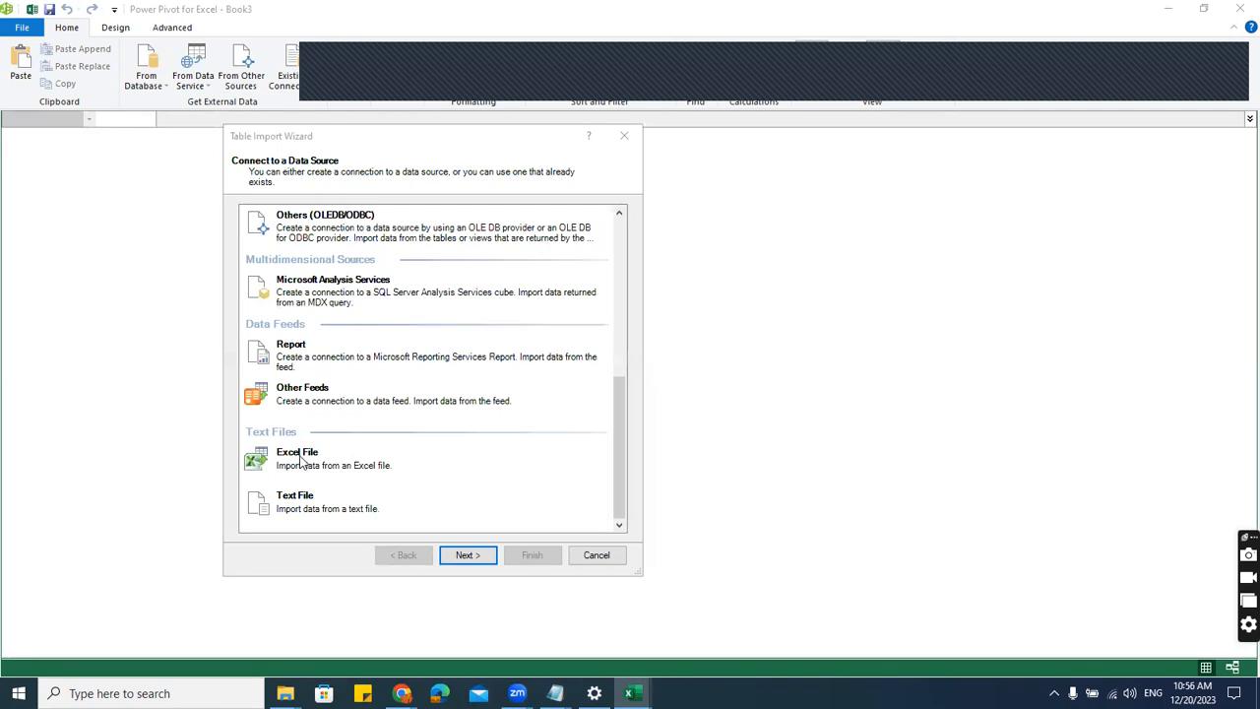
click(301, 460)
click(467, 554)
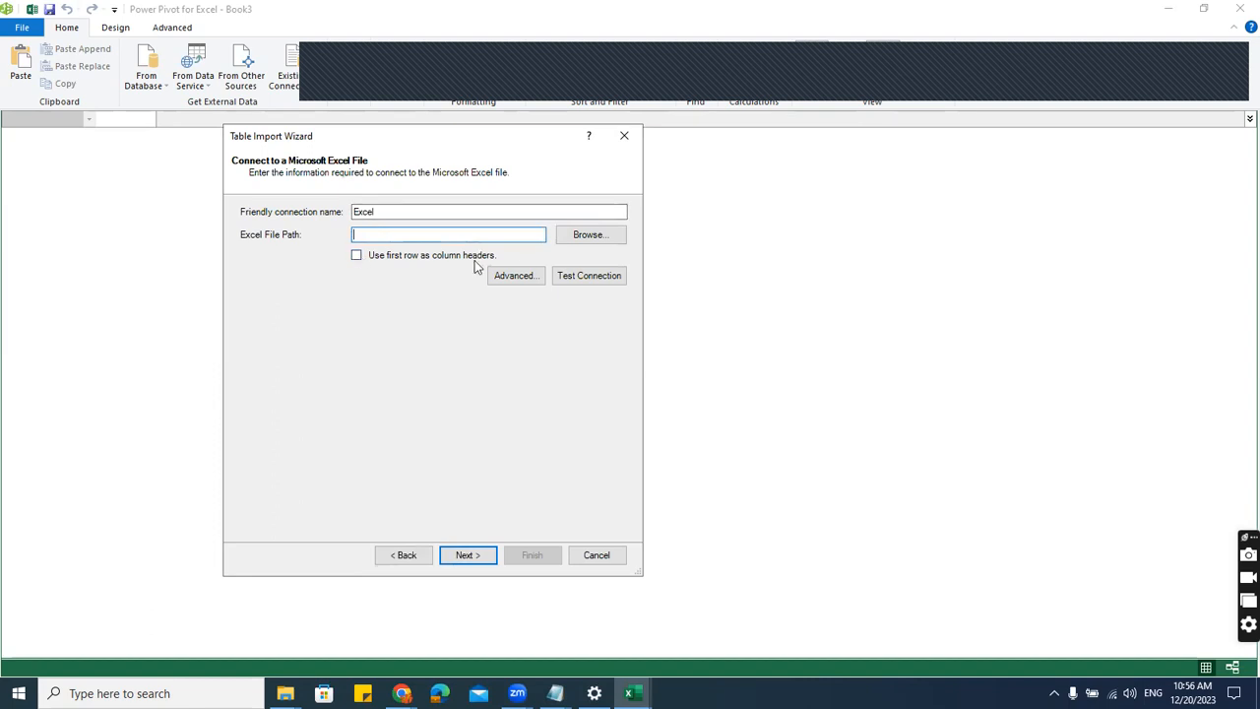
- Try to connect to Excel Raw Data.xlsx with the first row as column headers, then leave the import wizard
click(593, 239)
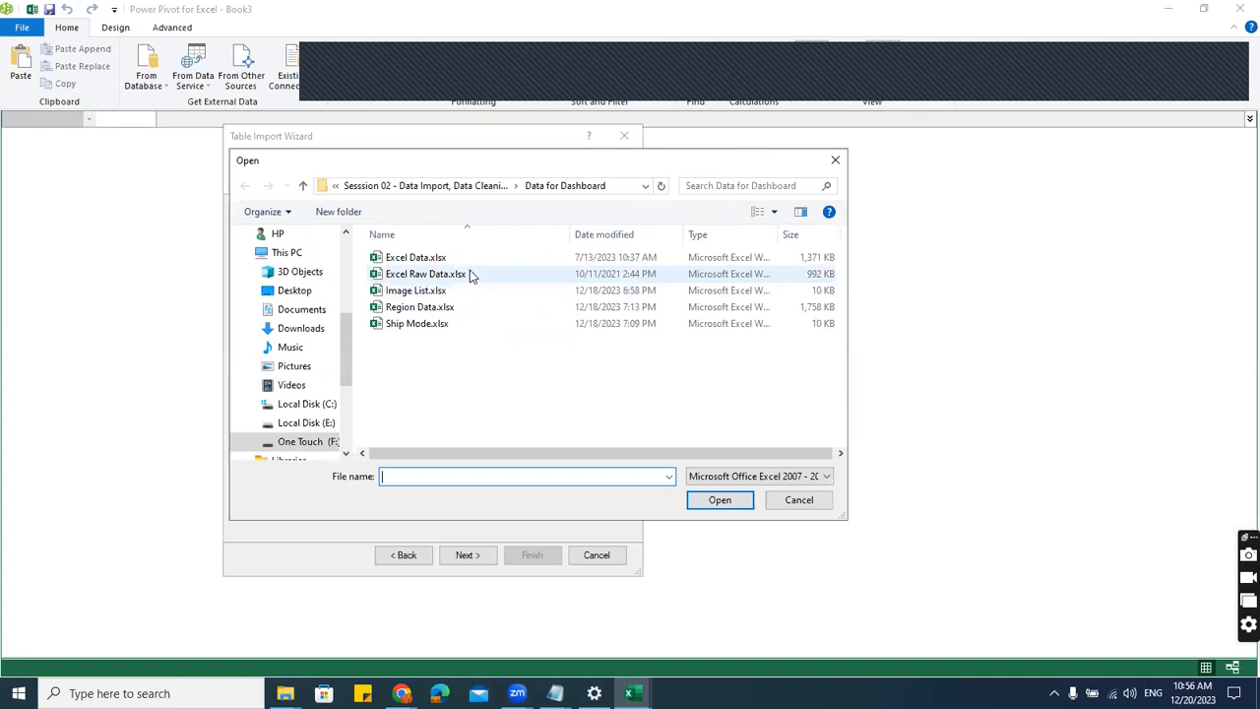
click(469, 273)
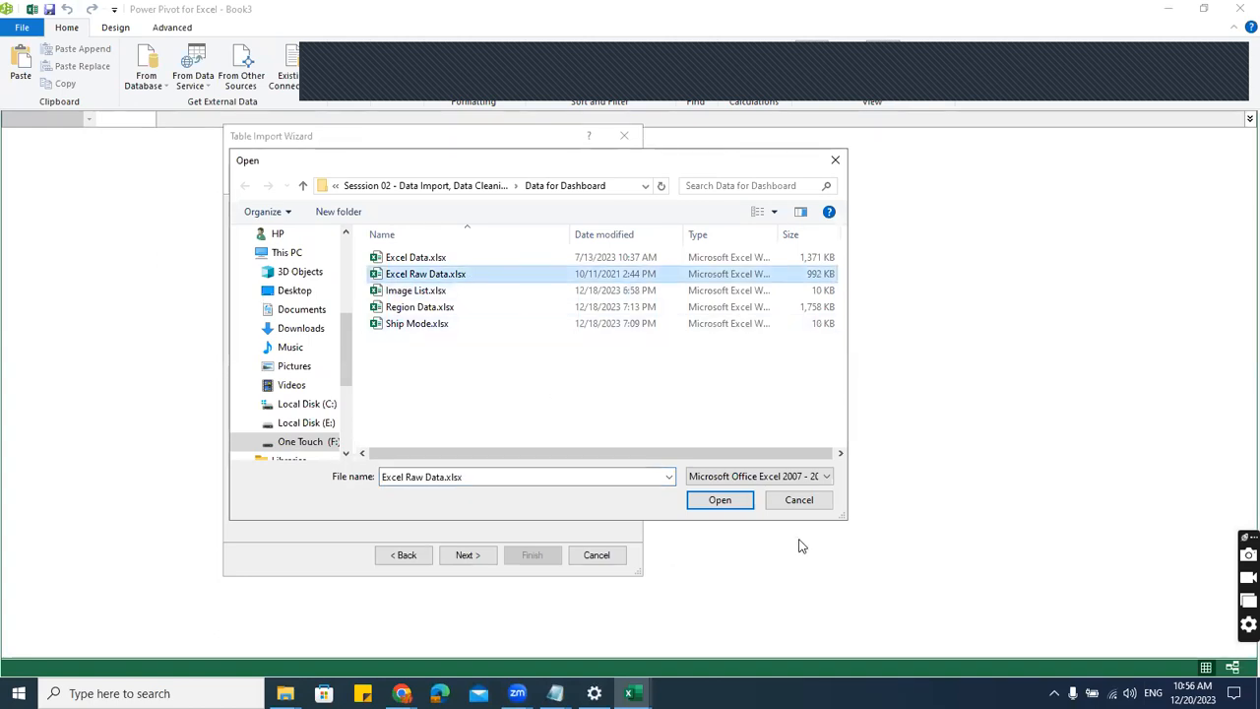
click(722, 499)
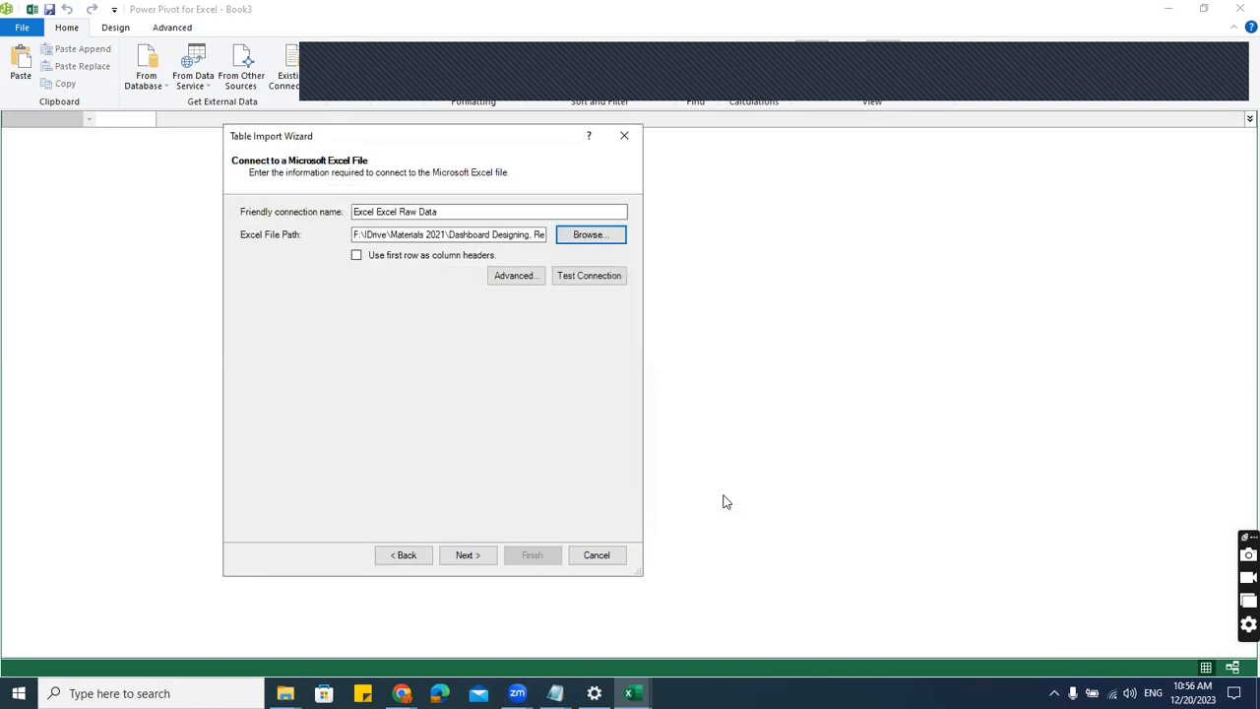
click(356, 257)
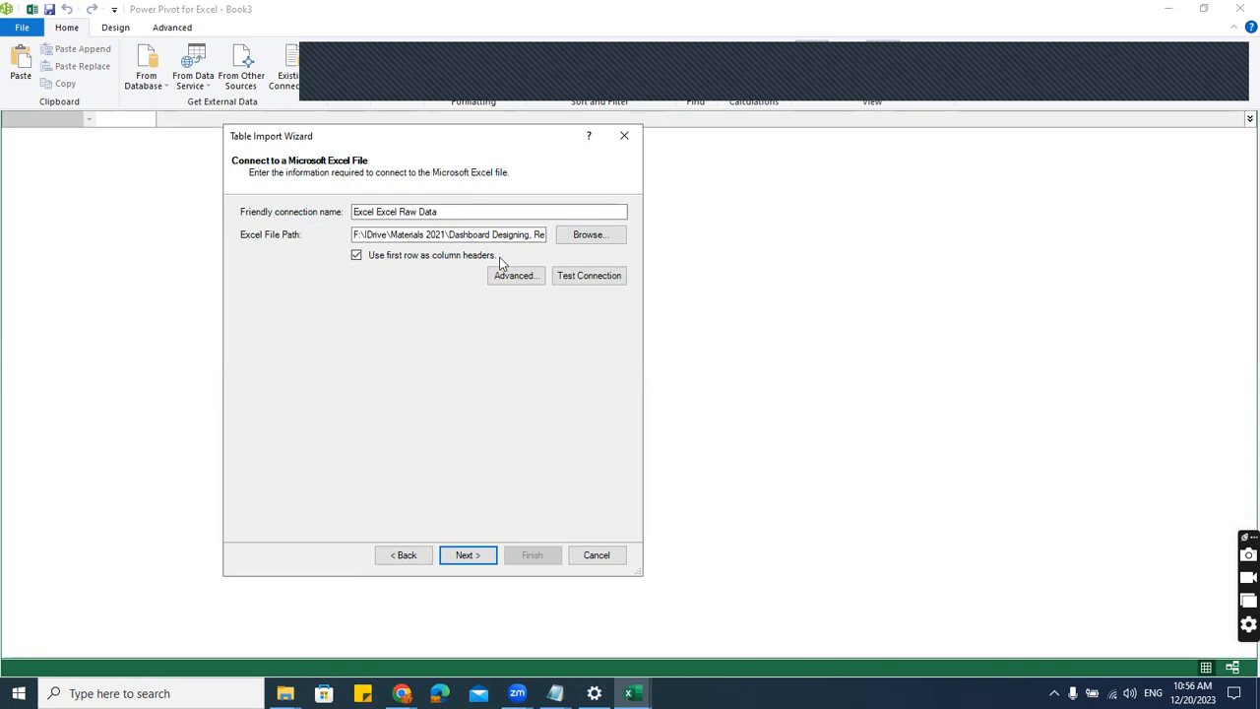
click(481, 561)
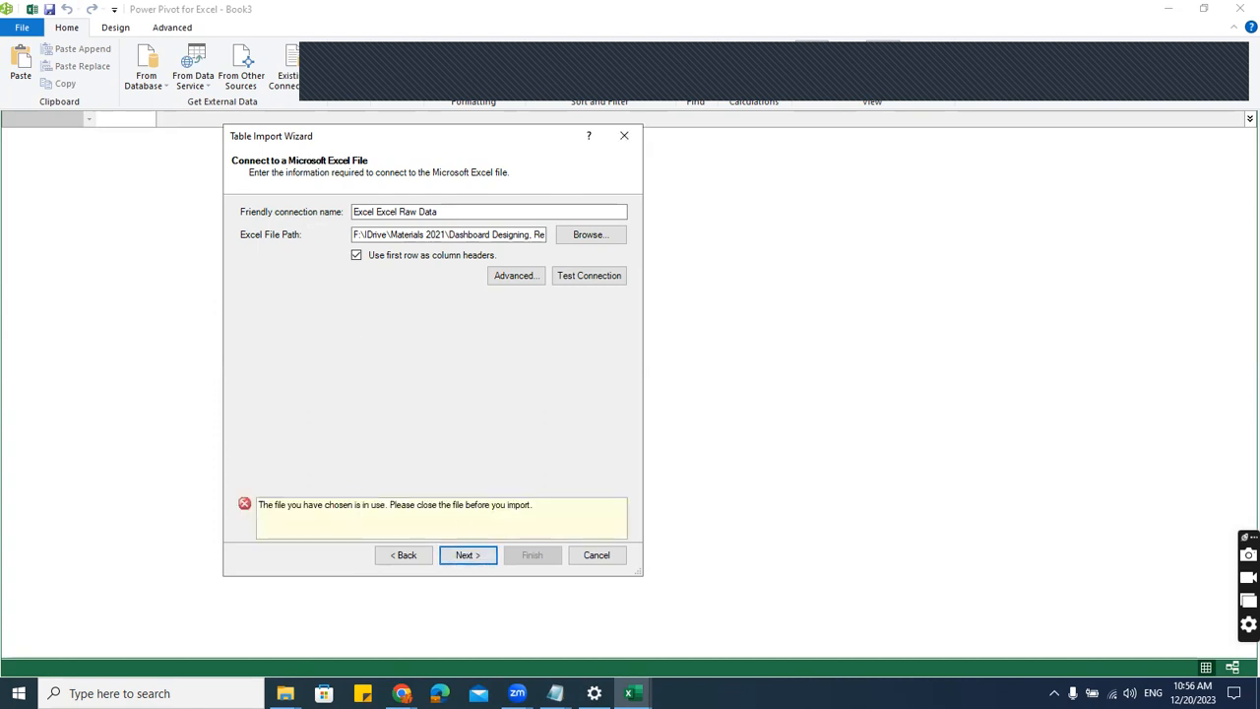
click(597, 558)
- Close the open source workbooks Excel Data.xlsx and Excel Raw Data.xlsx
click(633, 693)
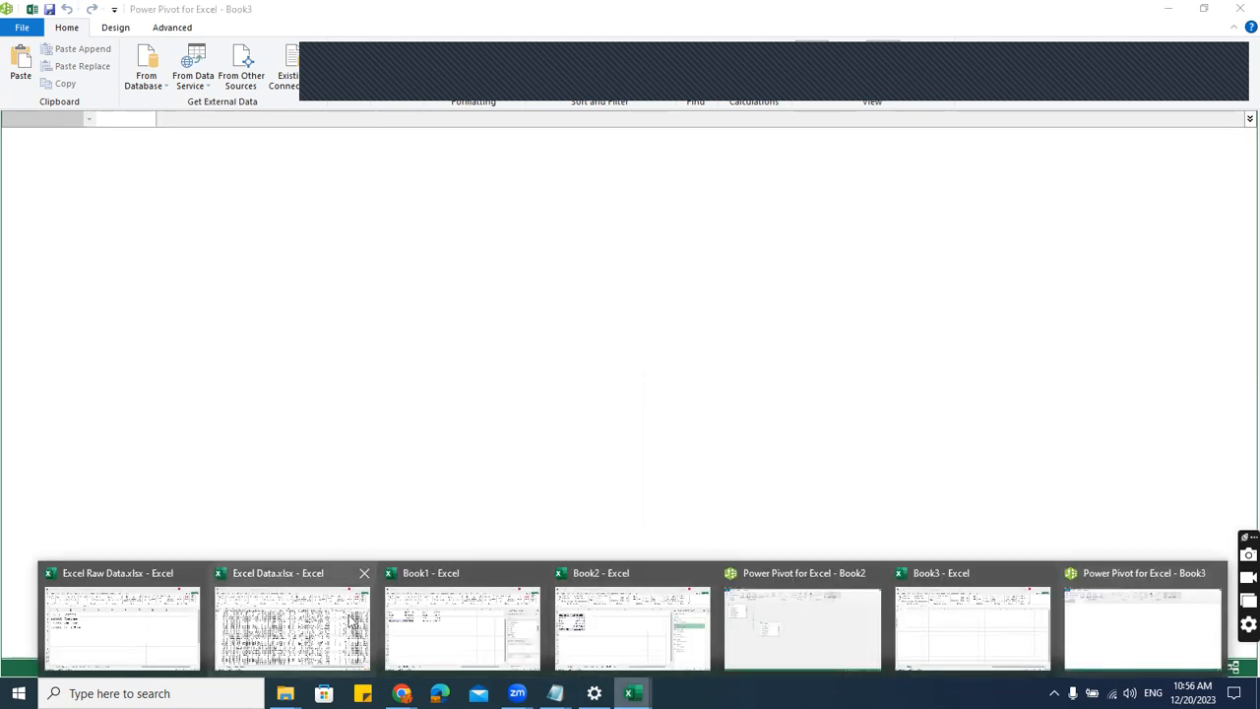
click(362, 573)
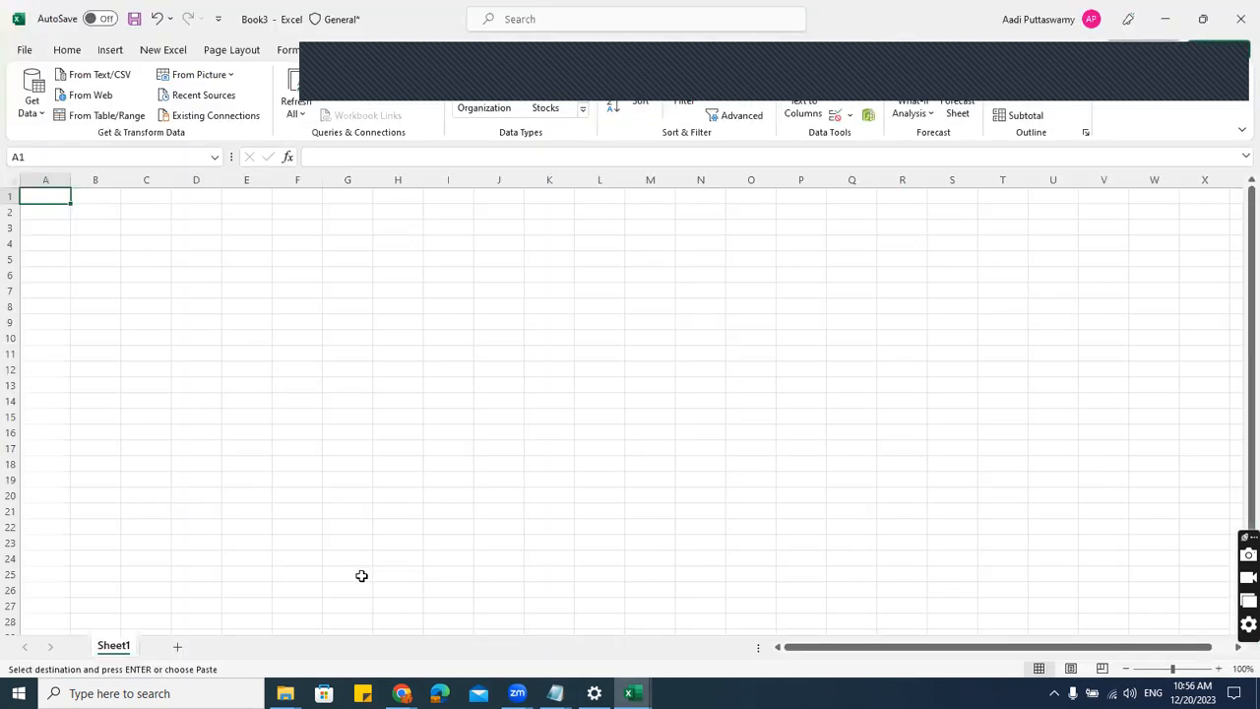
click(632, 693)
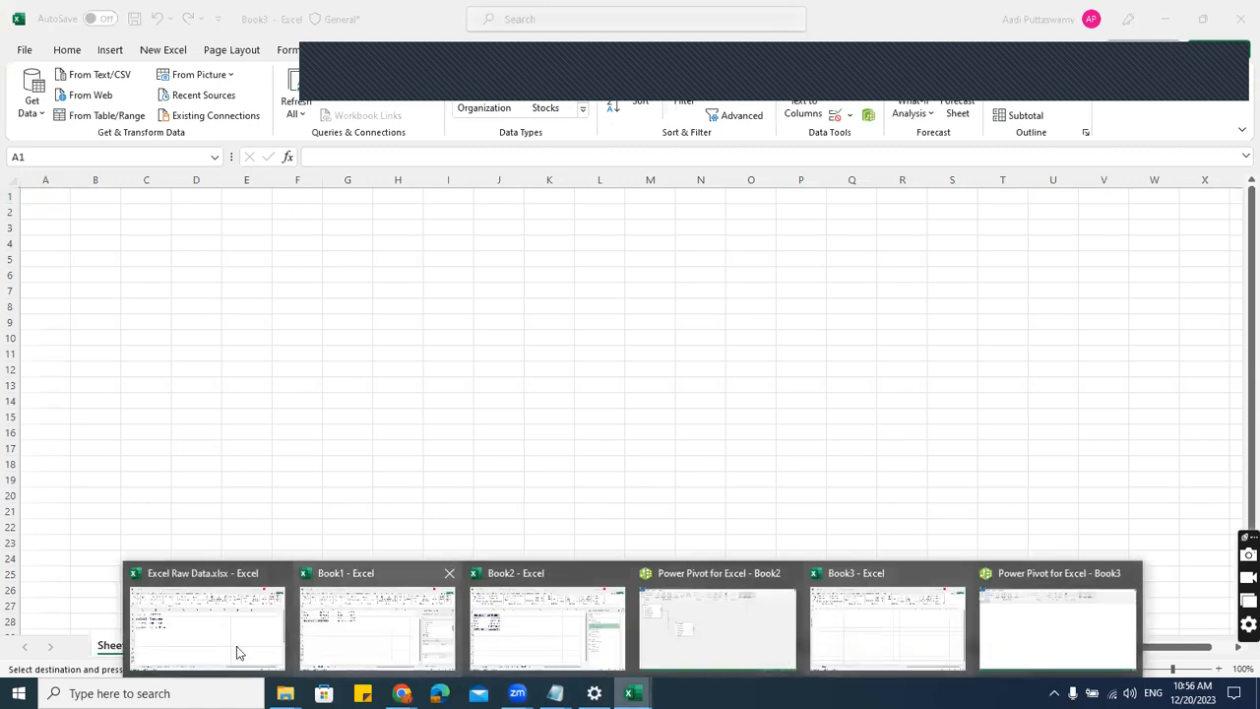
click(210, 630)
click(341, 404)
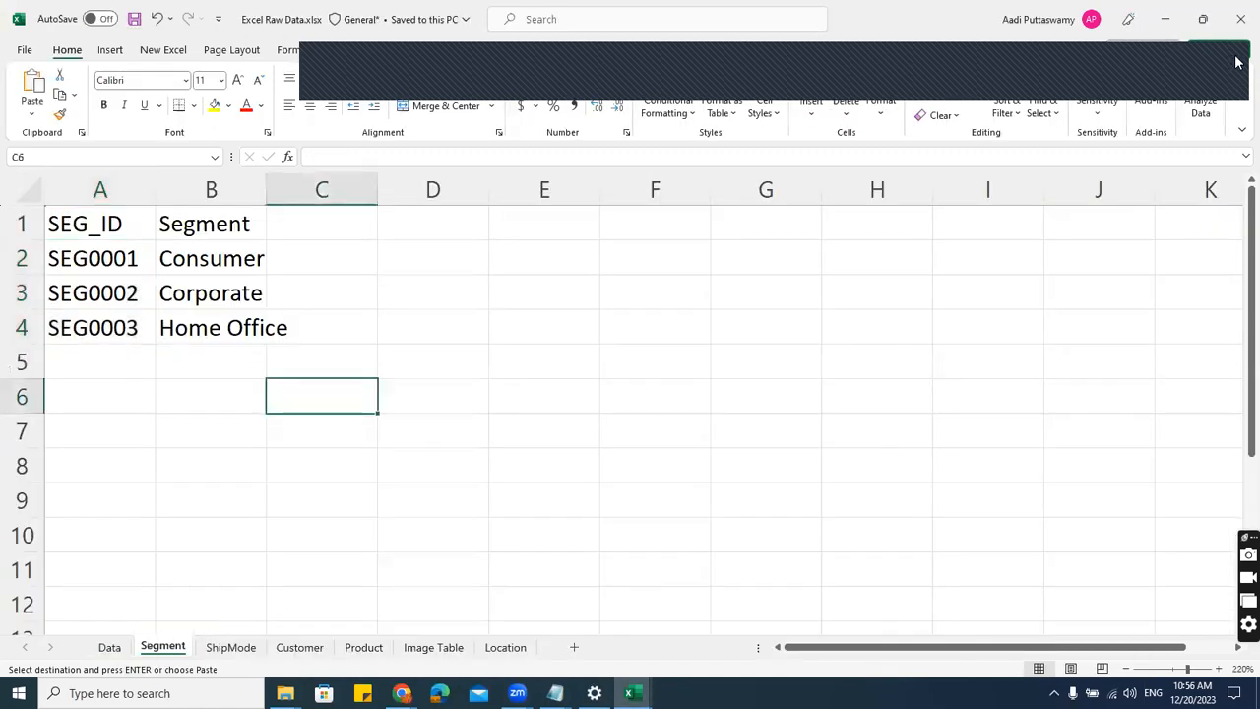
click(1238, 19)
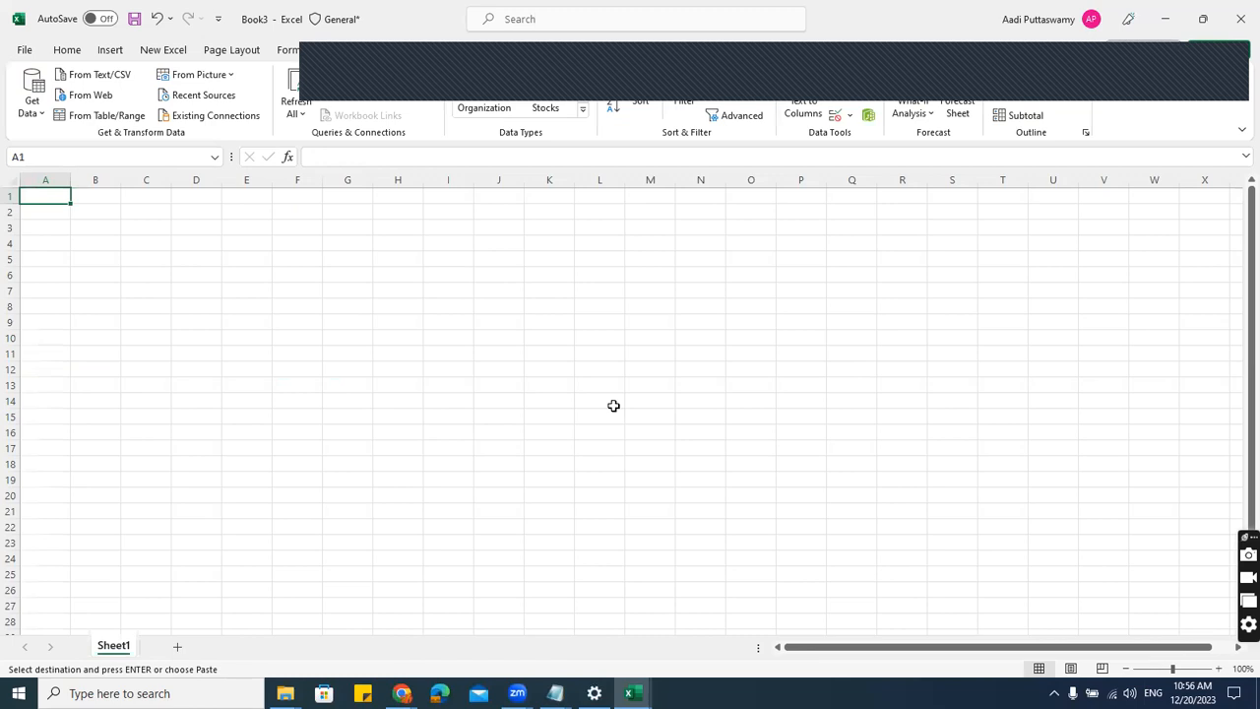
- Go back to Book3's Power Pivot window and view the list of existing data connections
click(481, 383)
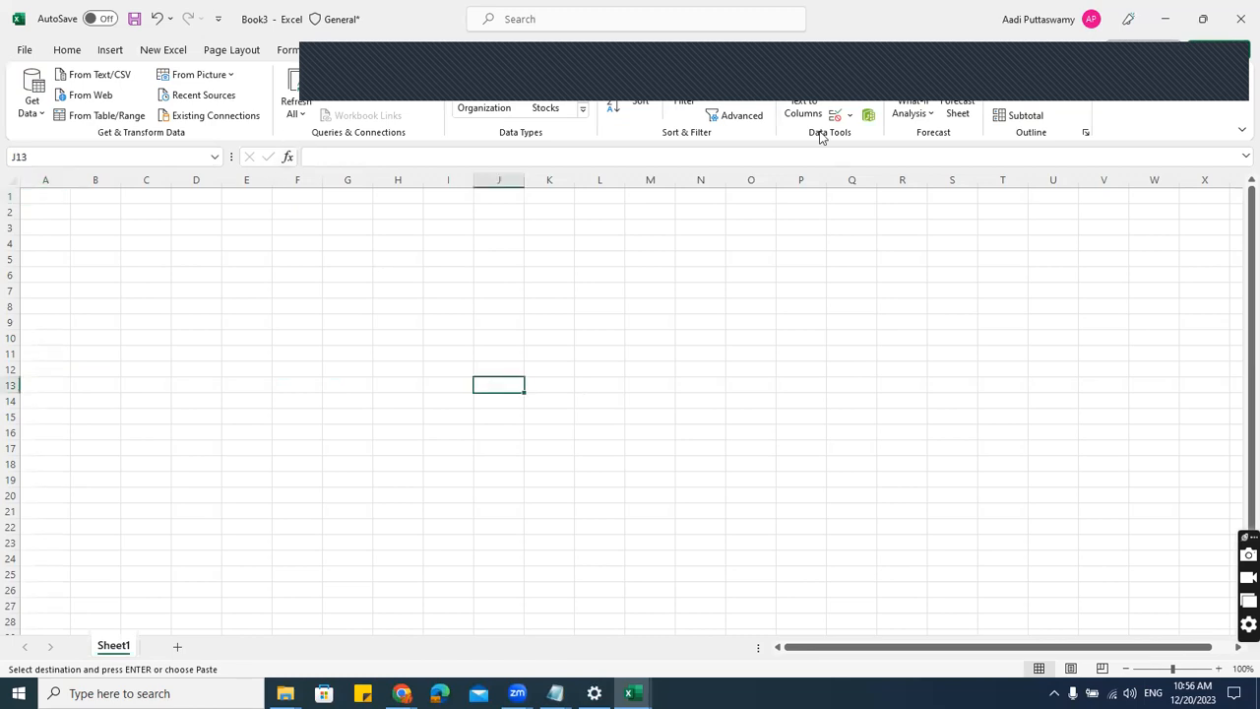
click(868, 116)
click(293, 69)
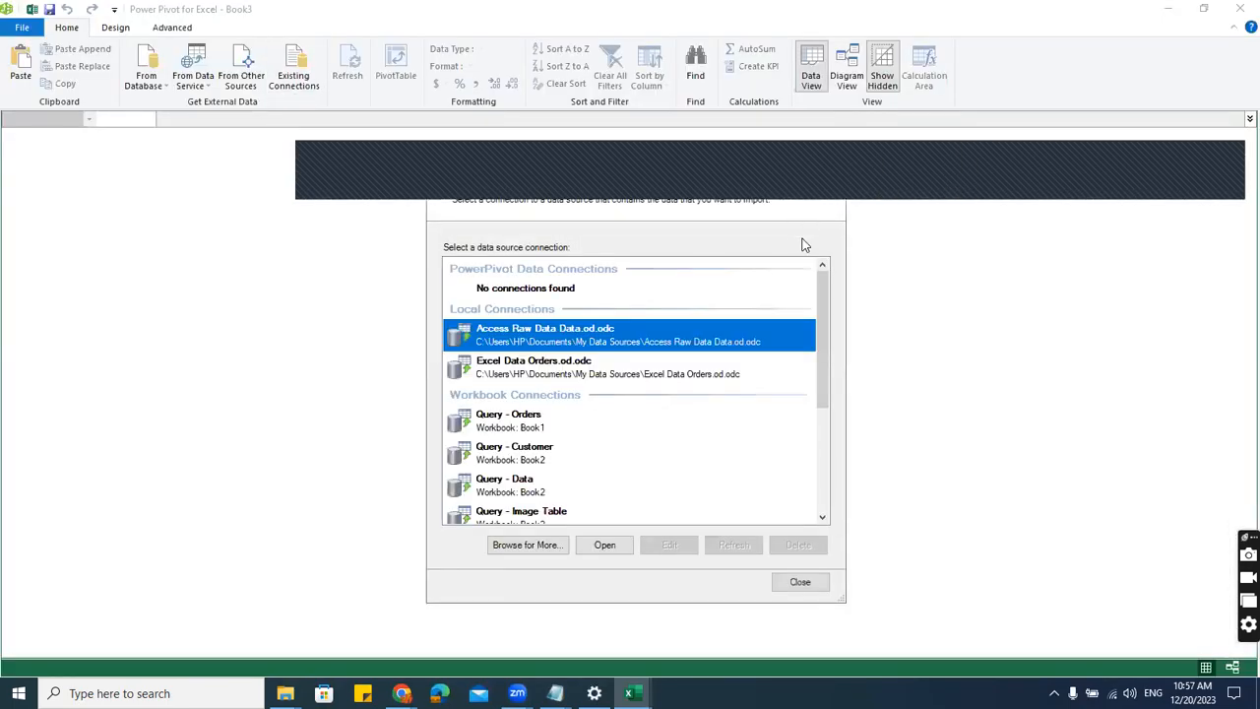
key(Escape)
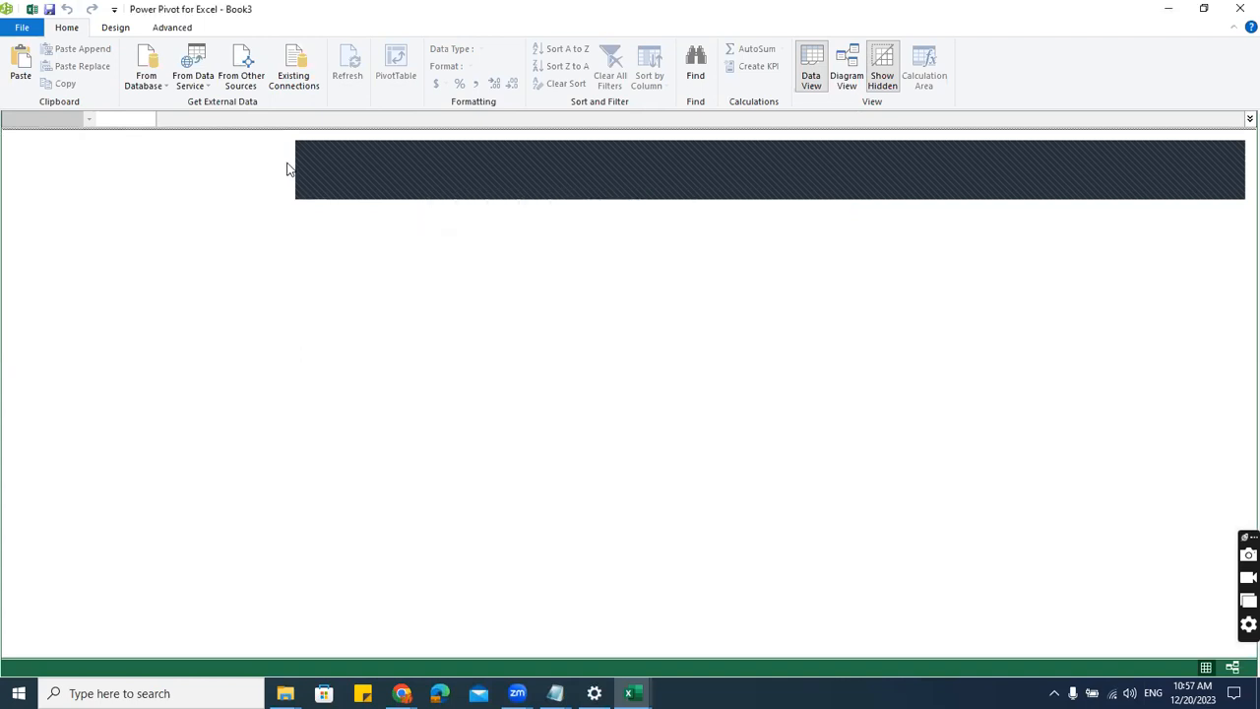
- Try again to import Excel Raw Data.xlsx as an Excel file source, using its first row as column headers
click(245, 77)
scroll(588, 443, down, 10)
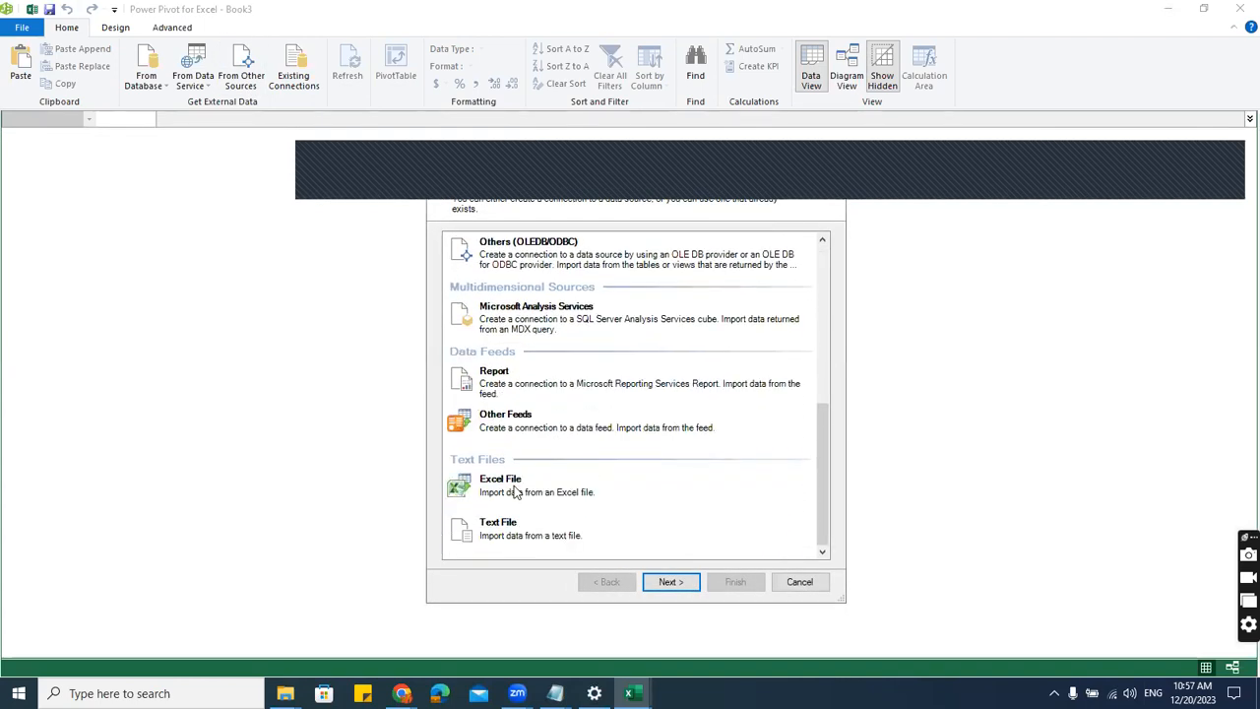
click(537, 497)
click(670, 581)
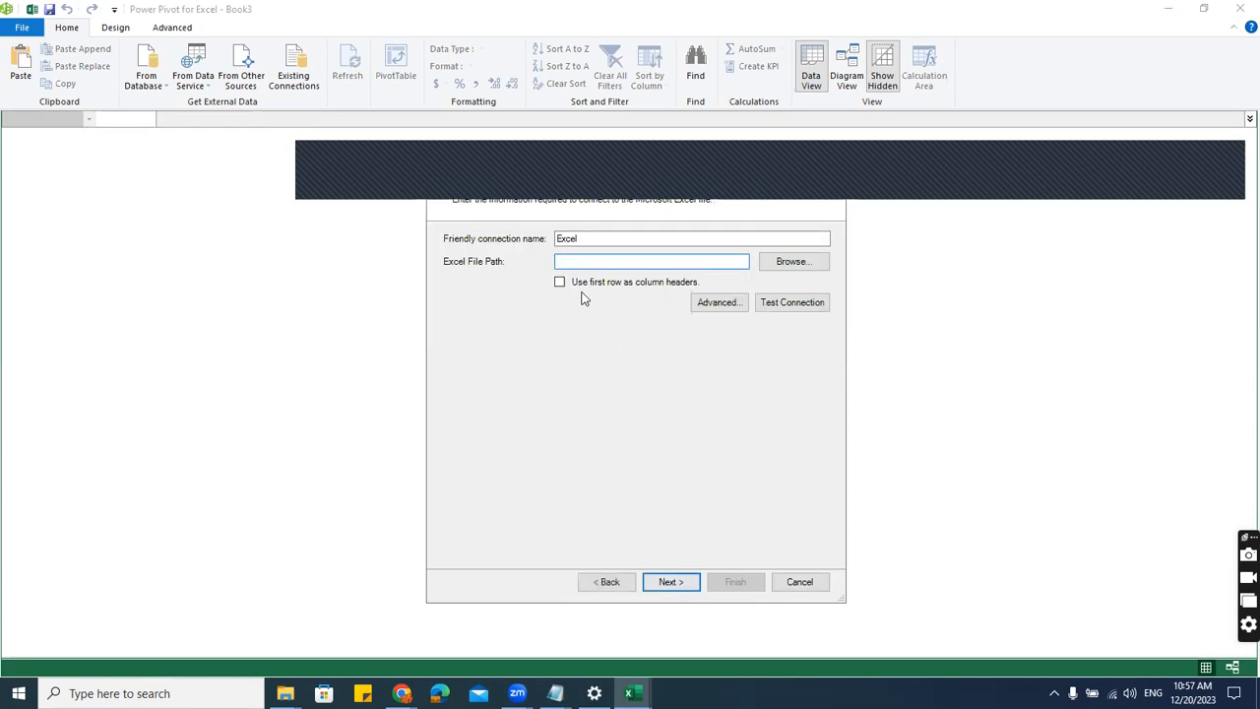
click(789, 262)
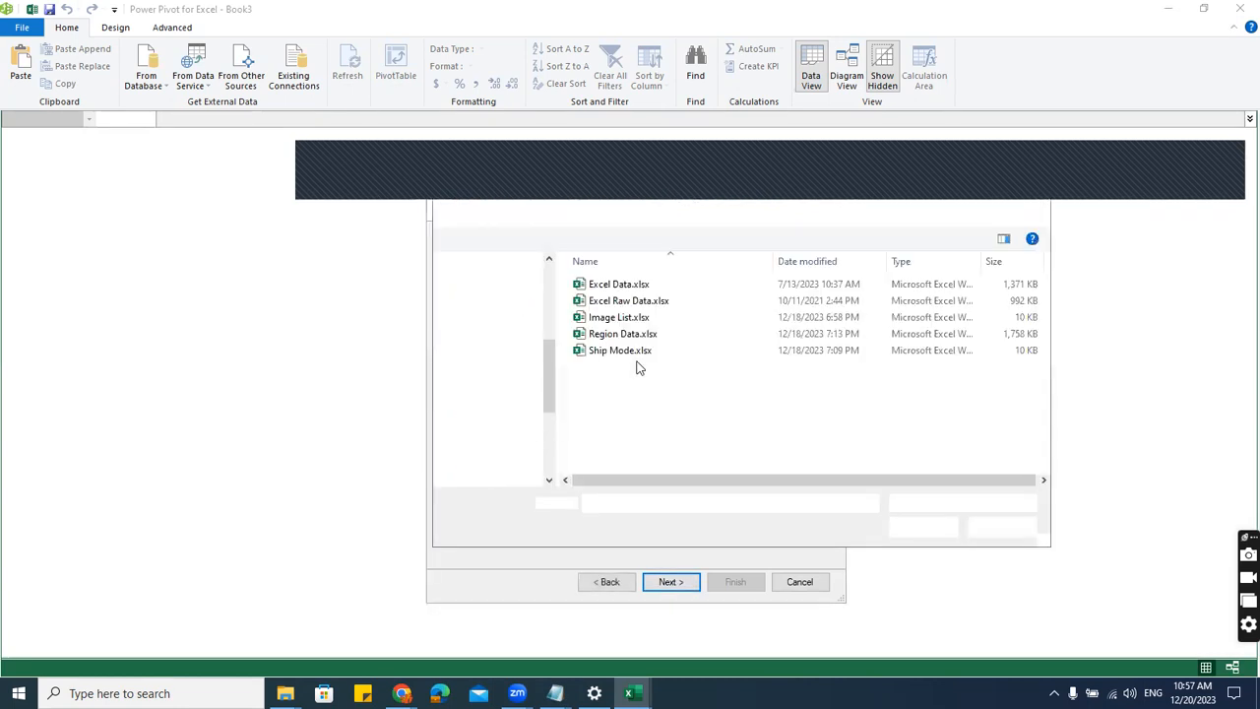
click(622, 301)
click(923, 527)
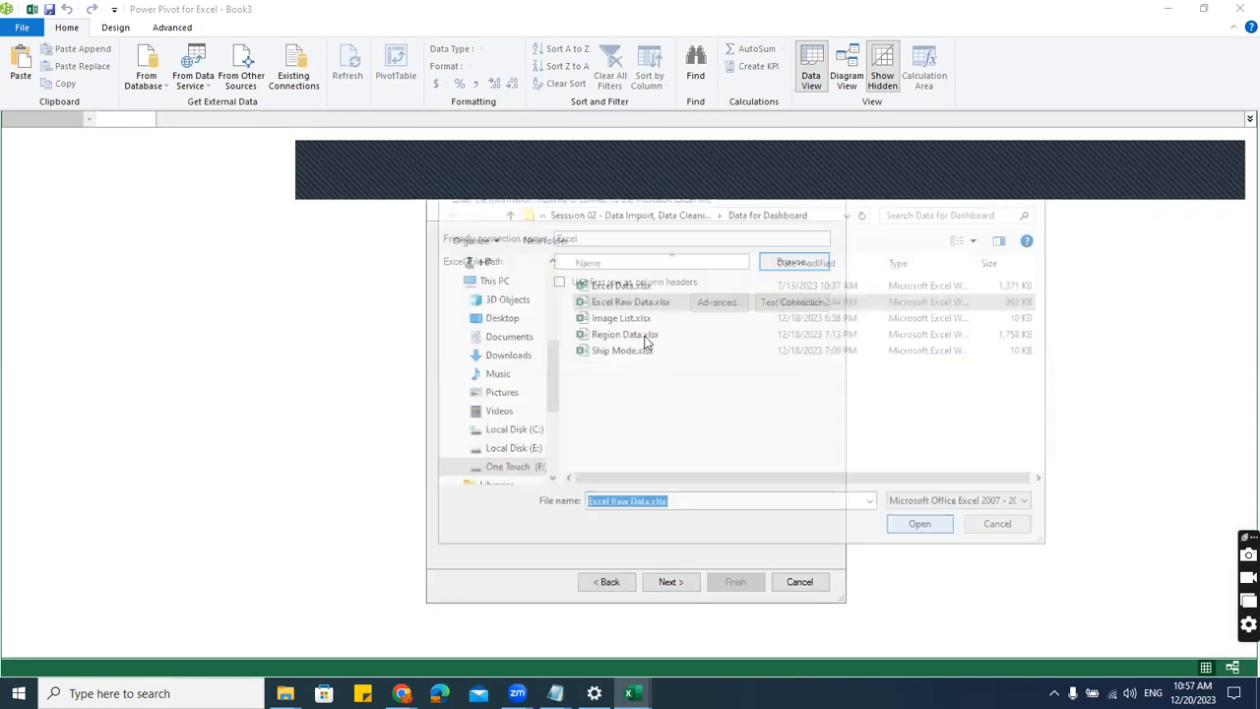
click(560, 283)
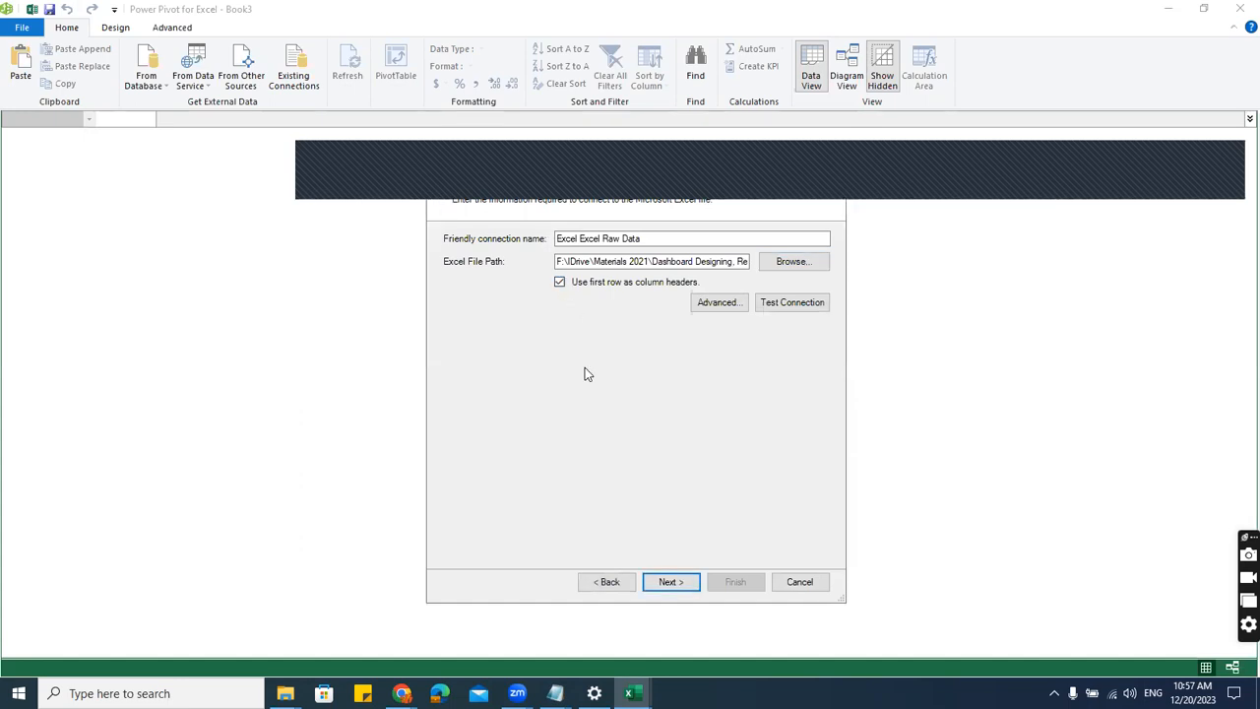
click(675, 588)
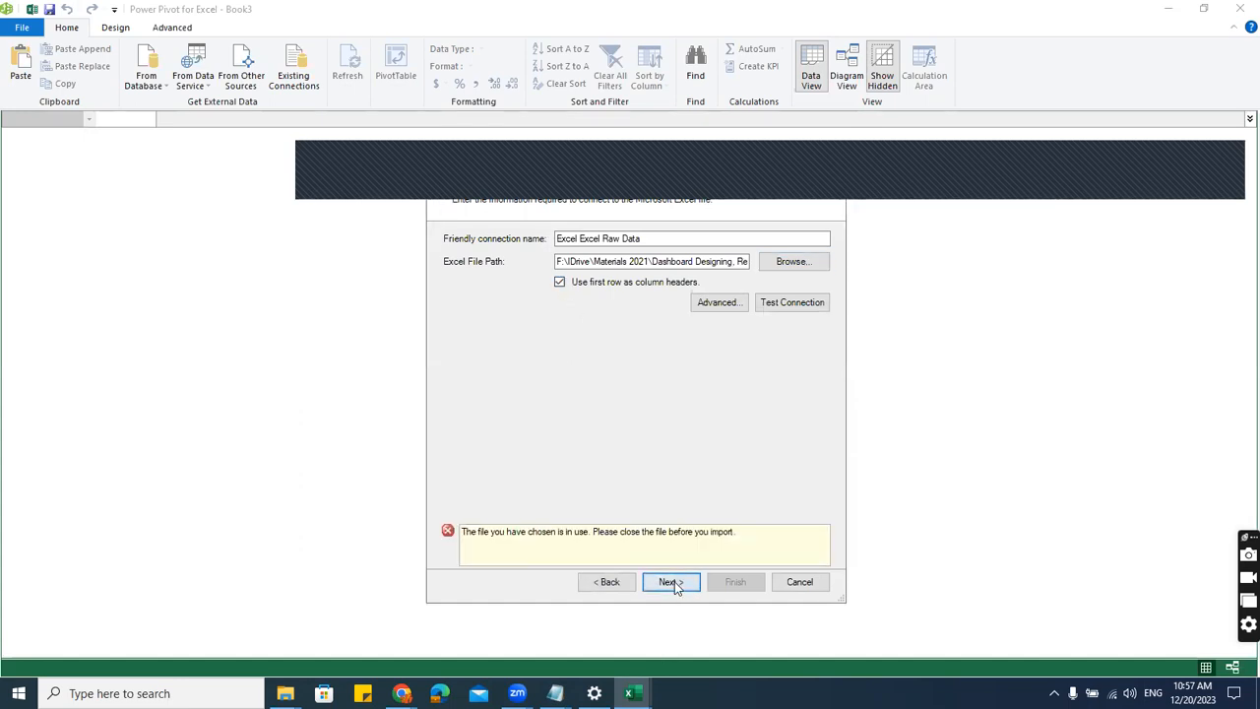
key(Escape)
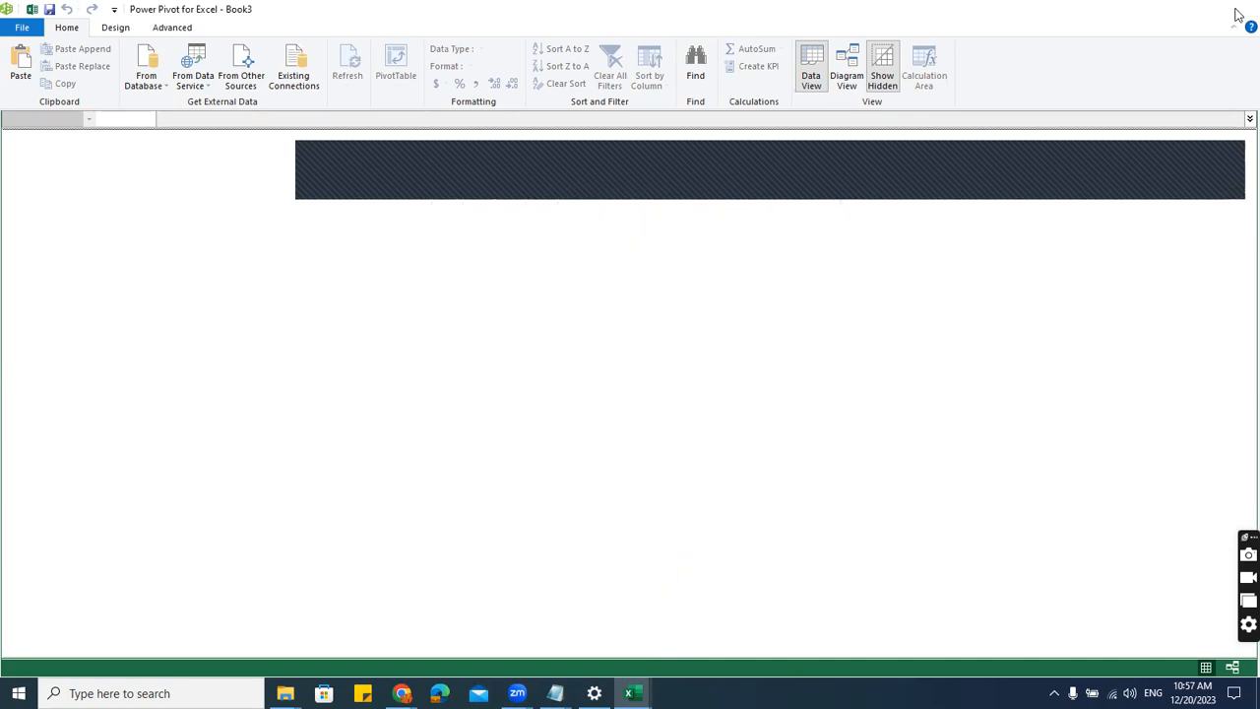
- Close Book3's Power Pivot window and close the Book3 workbook without saving it
click(1238, 10)
click(634, 523)
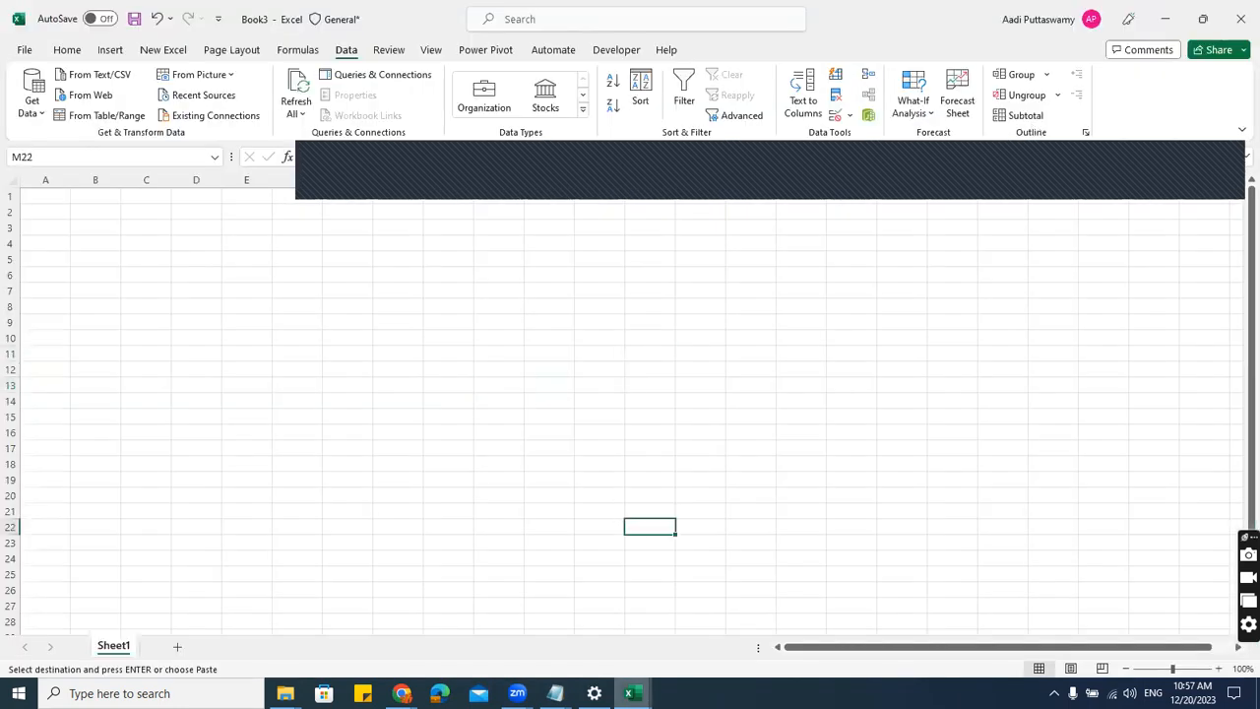
click(633, 693)
click(960, 572)
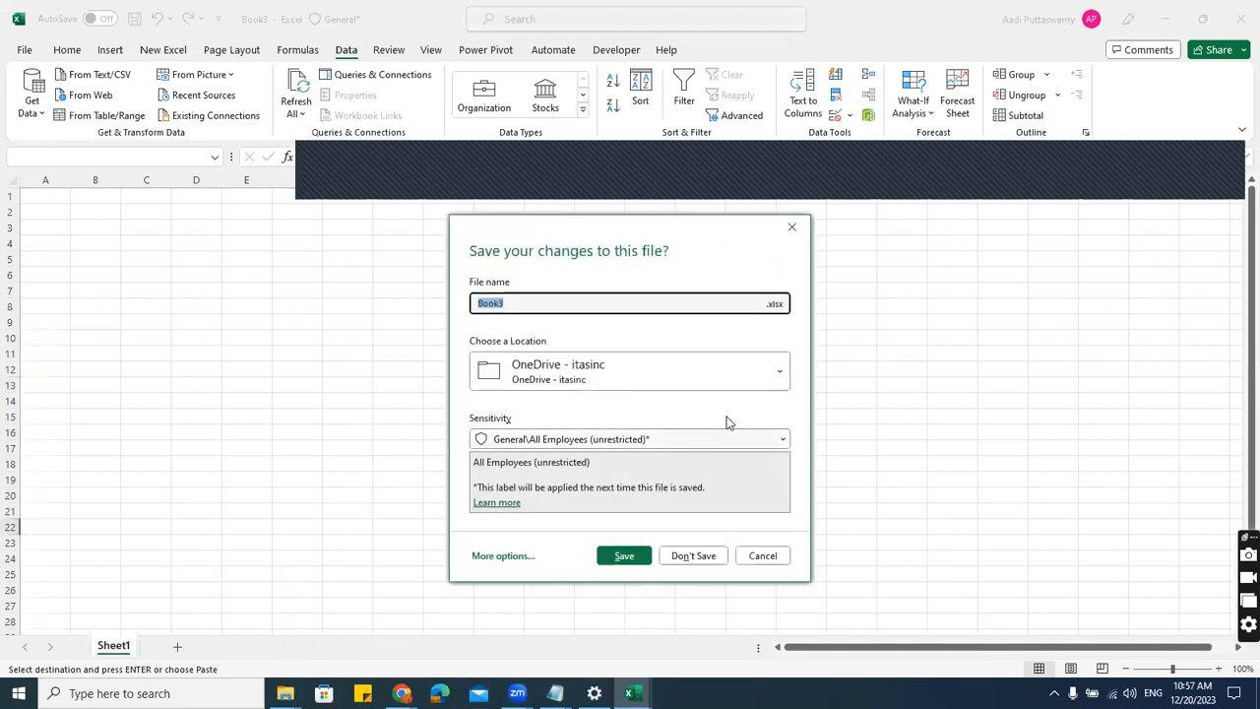
click(698, 554)
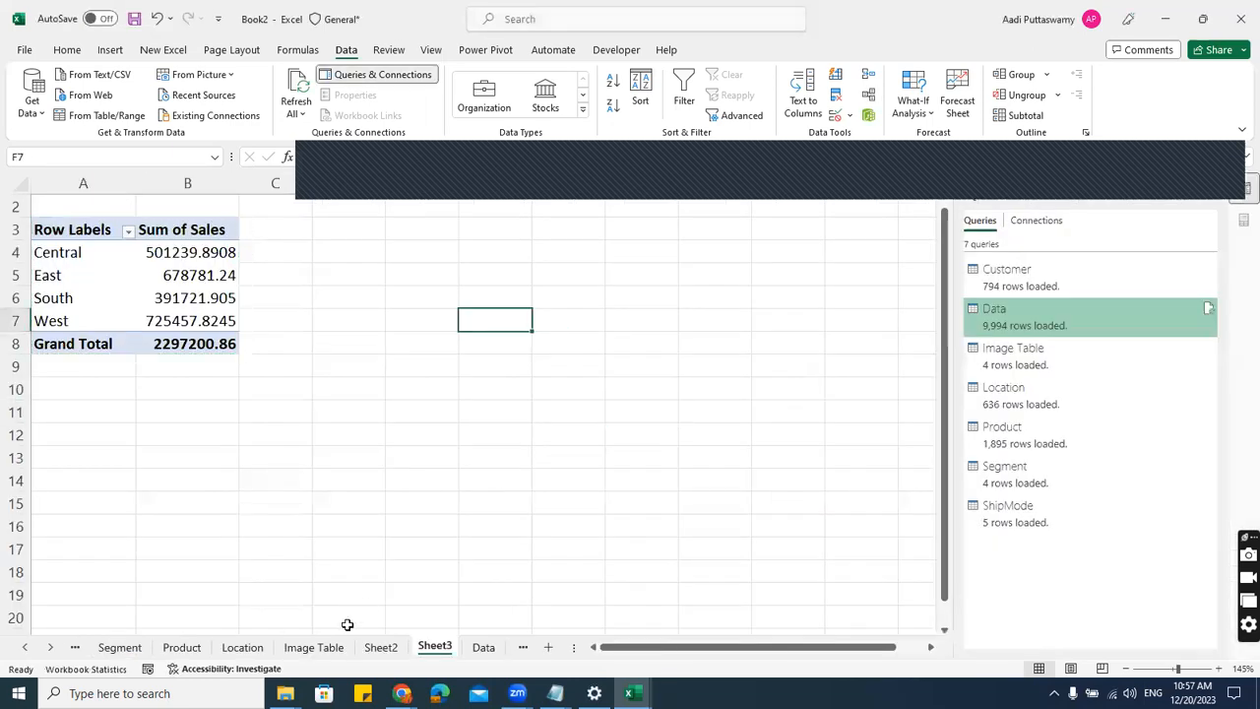
- Check the Location and Product sheets of Book2, examining the two header rows at the top of the Product table
click(328, 646)
click(242, 647)
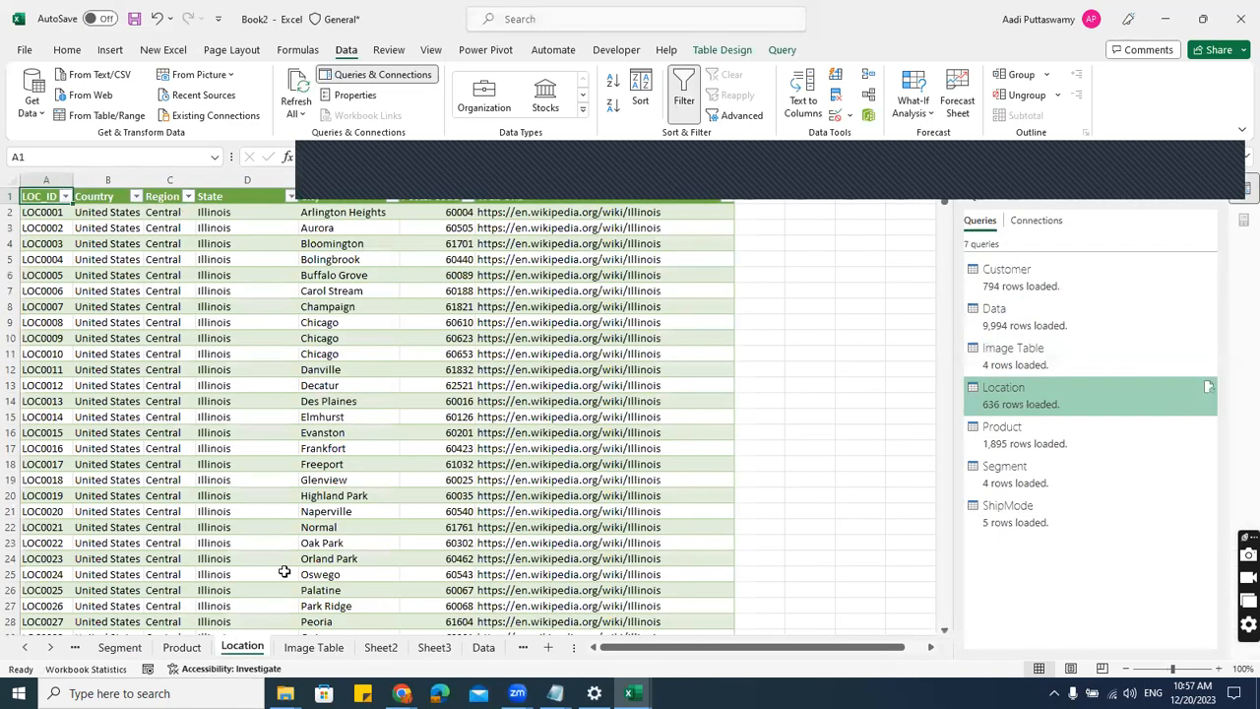
click(182, 647)
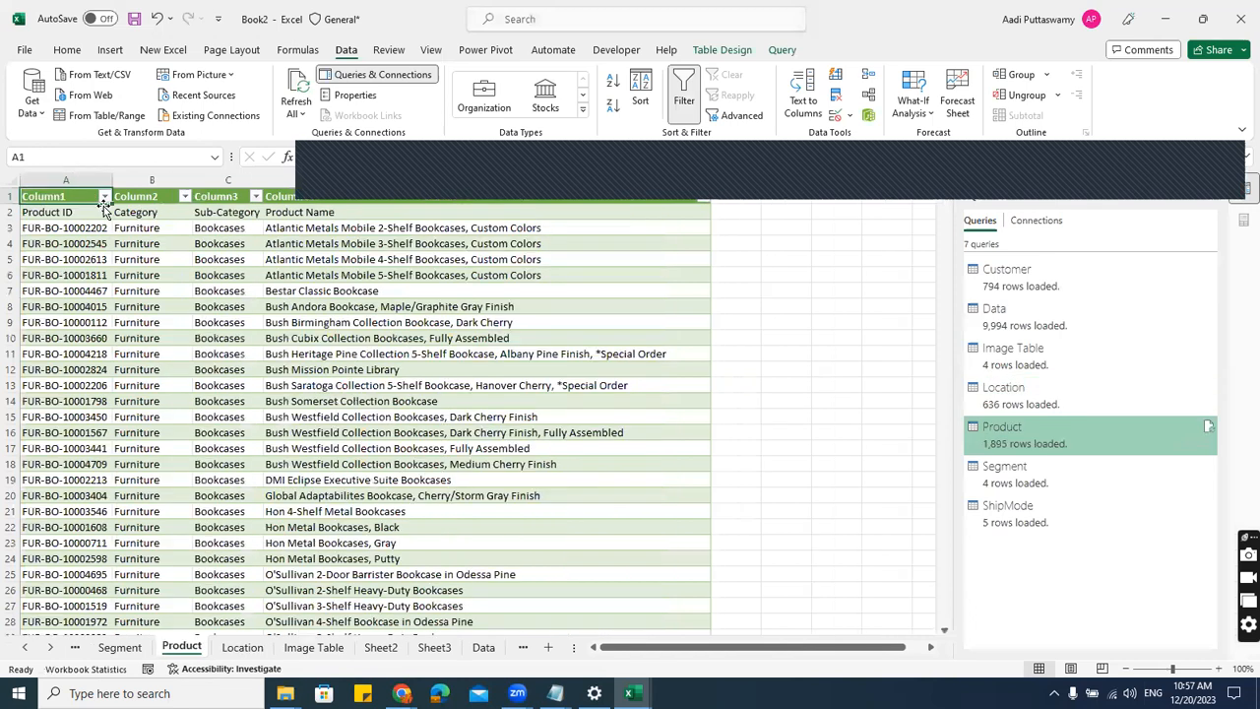
drag(69, 196, 353, 212)
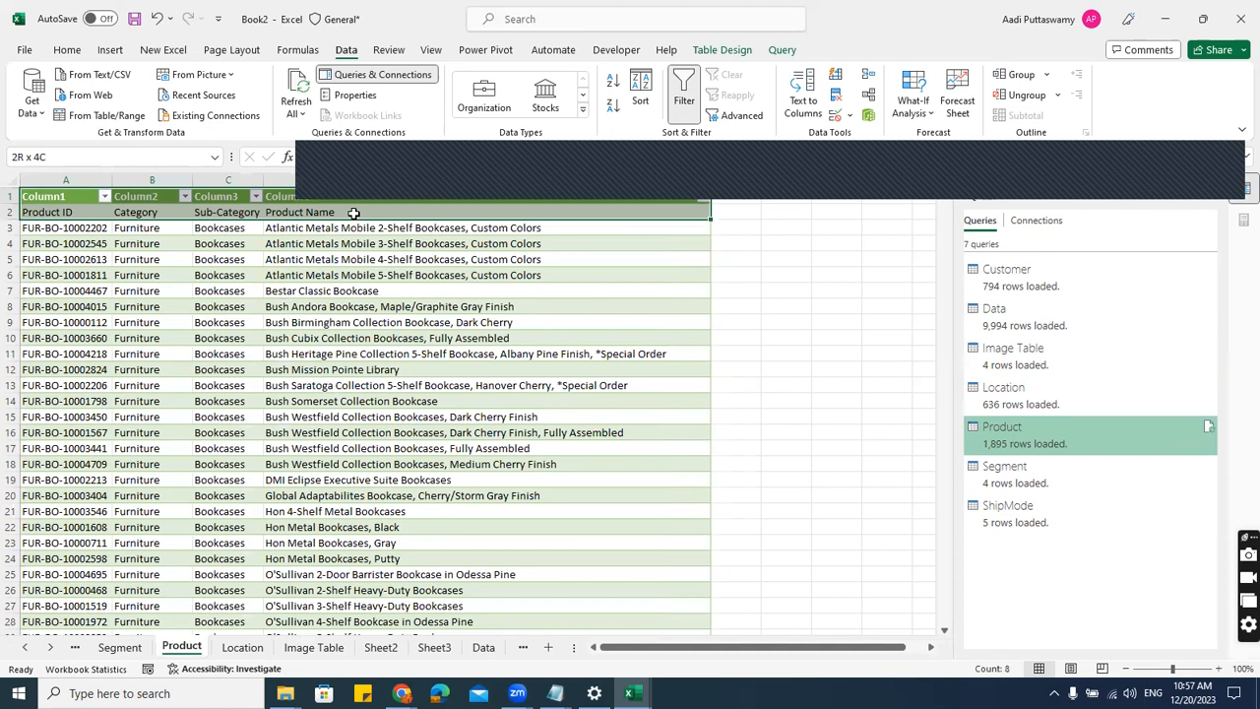
click(280, 243)
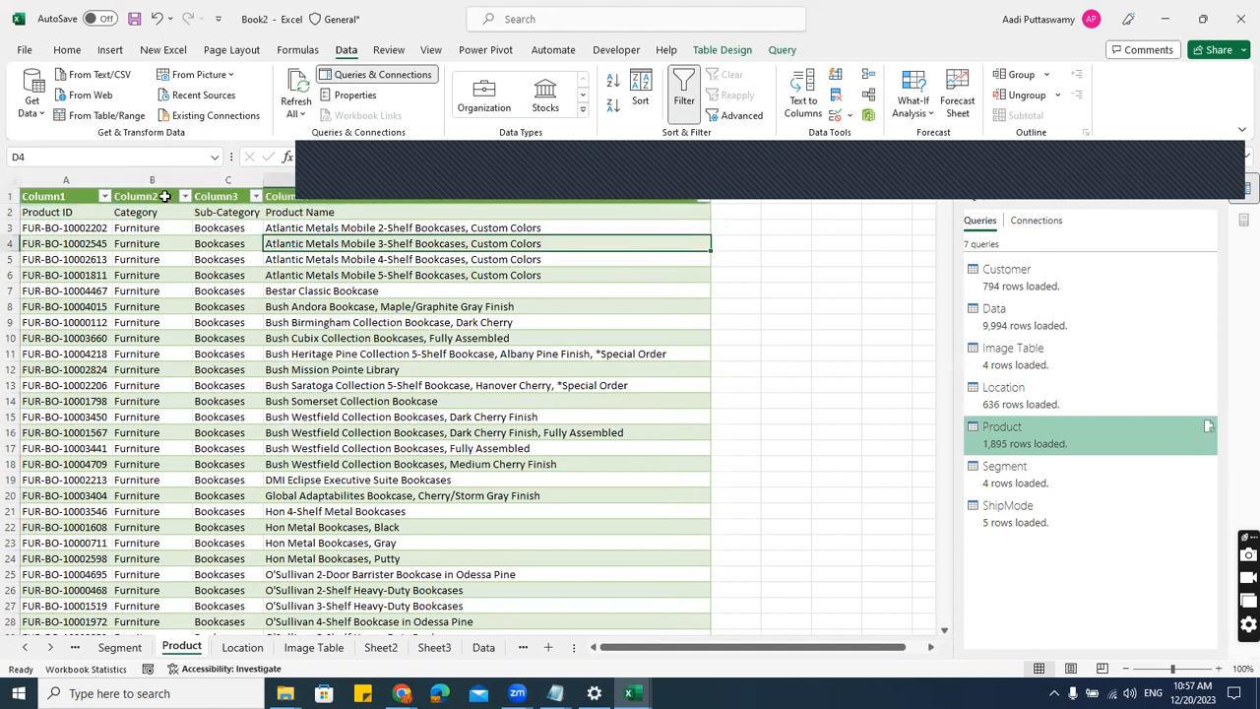
click(350, 321)
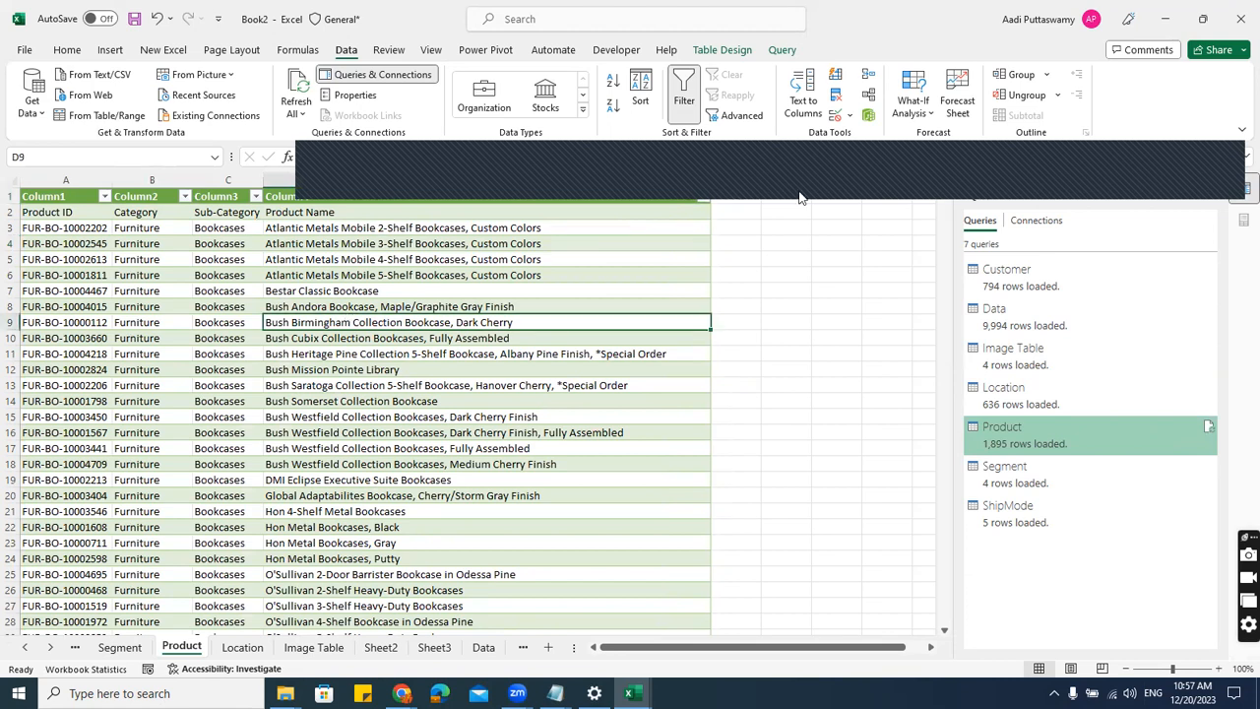
- Close the Book2 and Book1 workbooks without saving them
click(1241, 18)
click(686, 548)
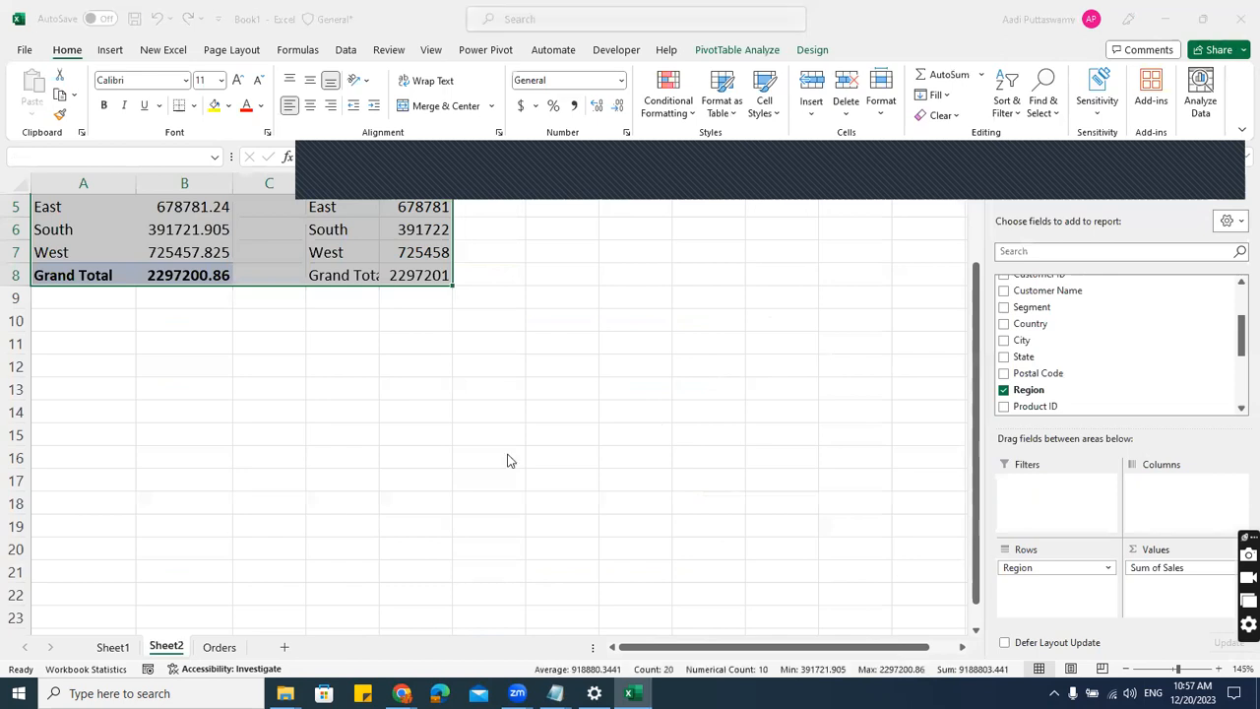
click(694, 557)
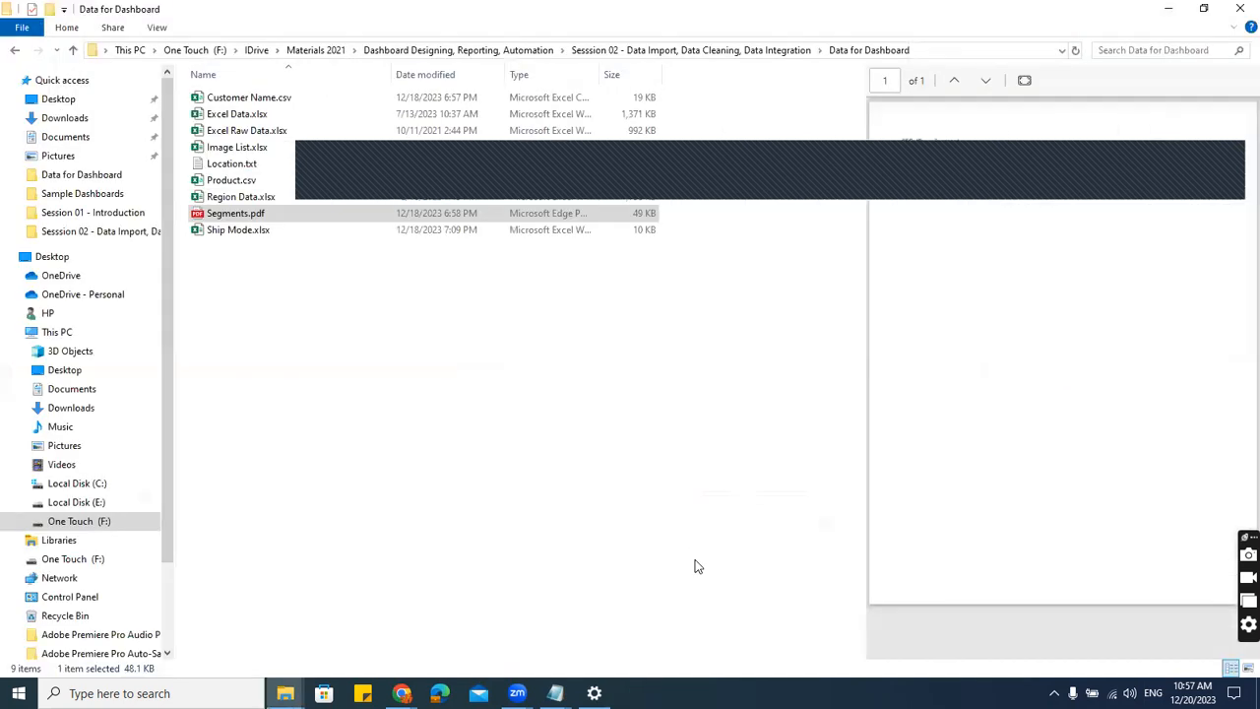
- Start Excel again with a new blank workbook and open its Power Pivot window
key(super+r)
text(excel)
key(Return)
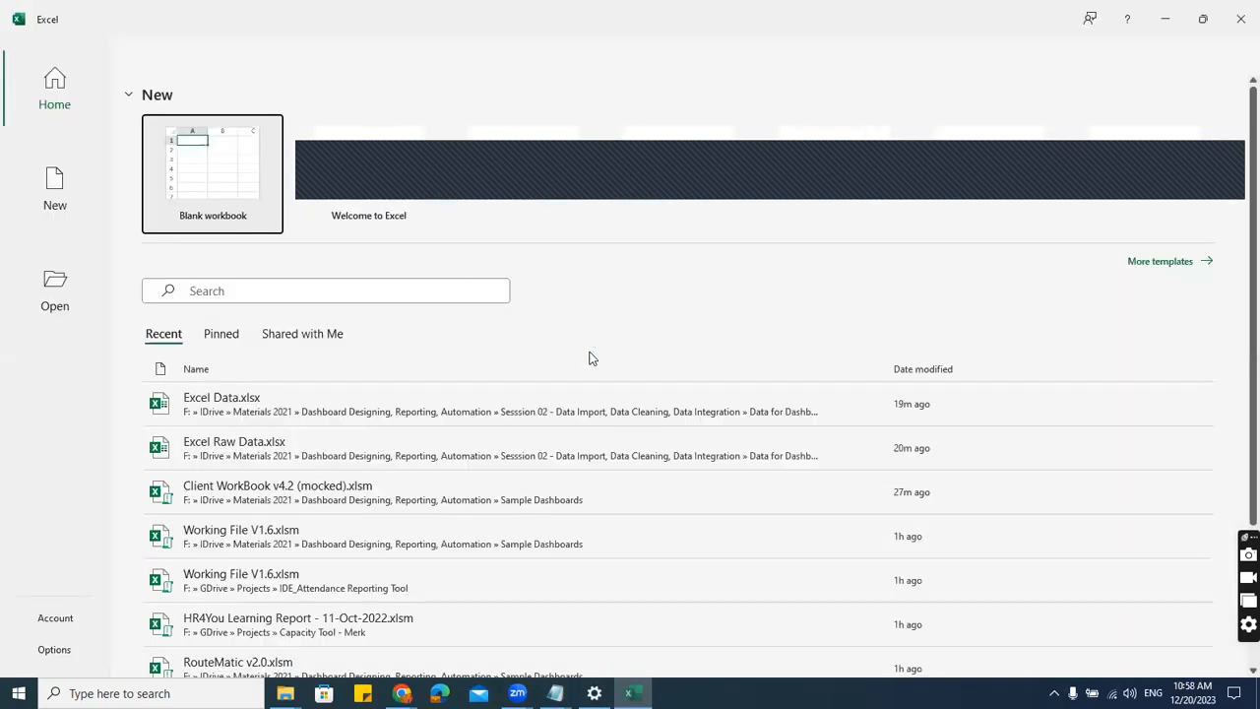
click(248, 168)
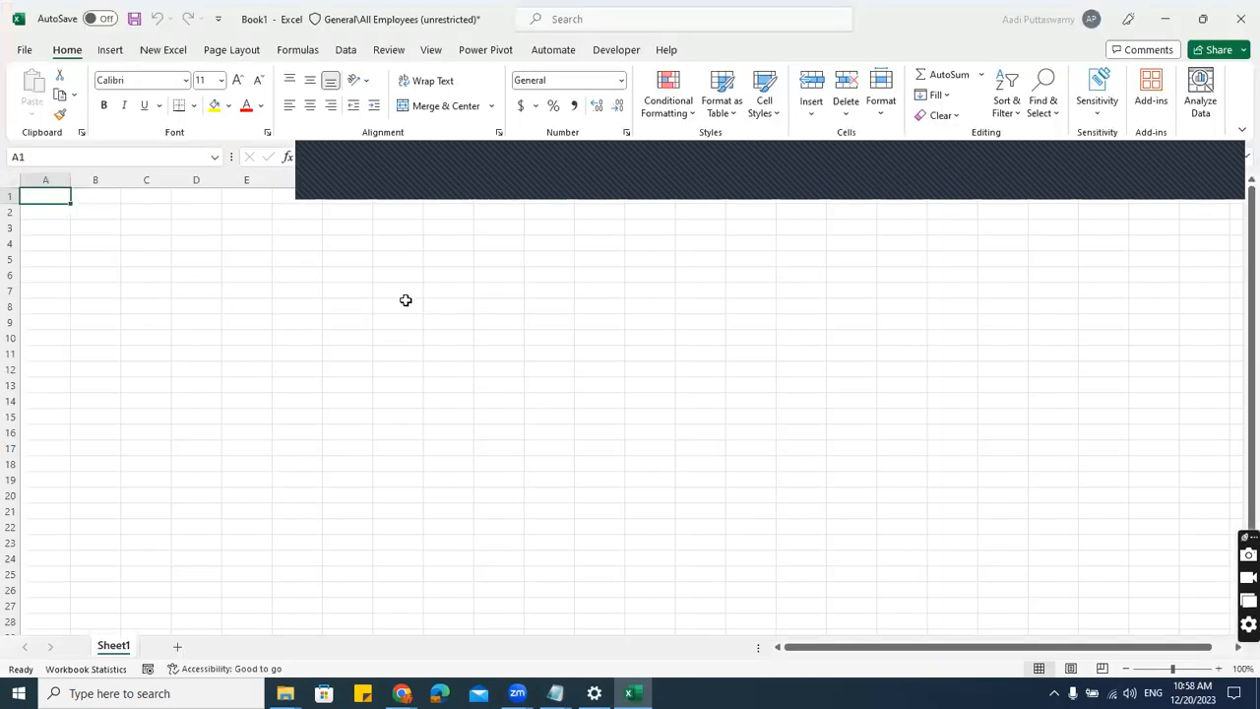
click(345, 51)
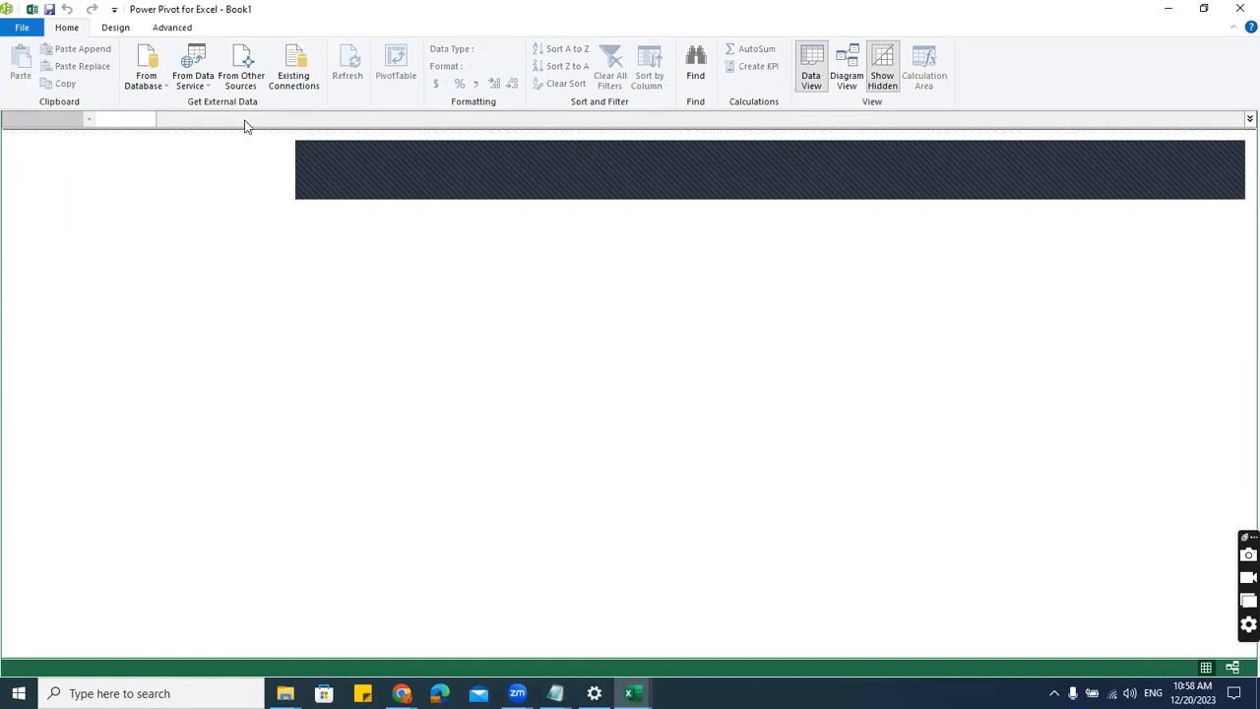
- Connect Power Pivot to Excel Raw Data.xlsx as an Excel file source, using its first row as column headers
click(243, 82)
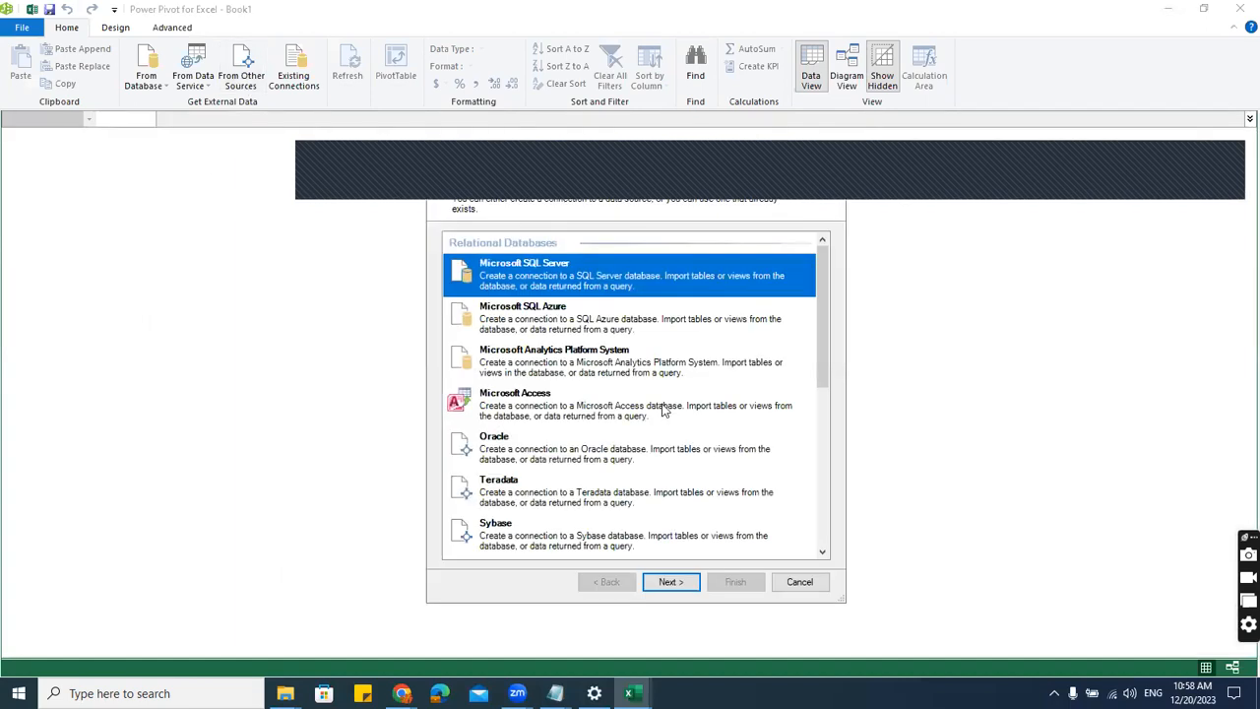
scroll(664, 408, down, 5)
click(566, 492)
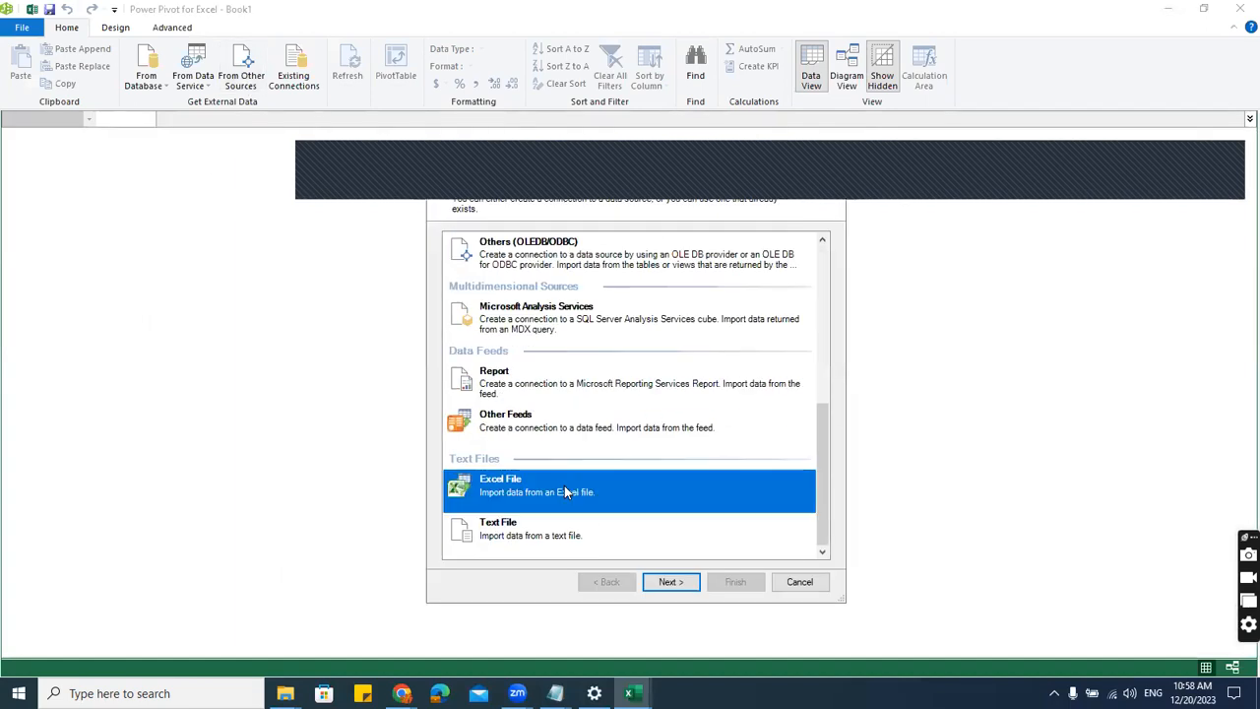
click(671, 581)
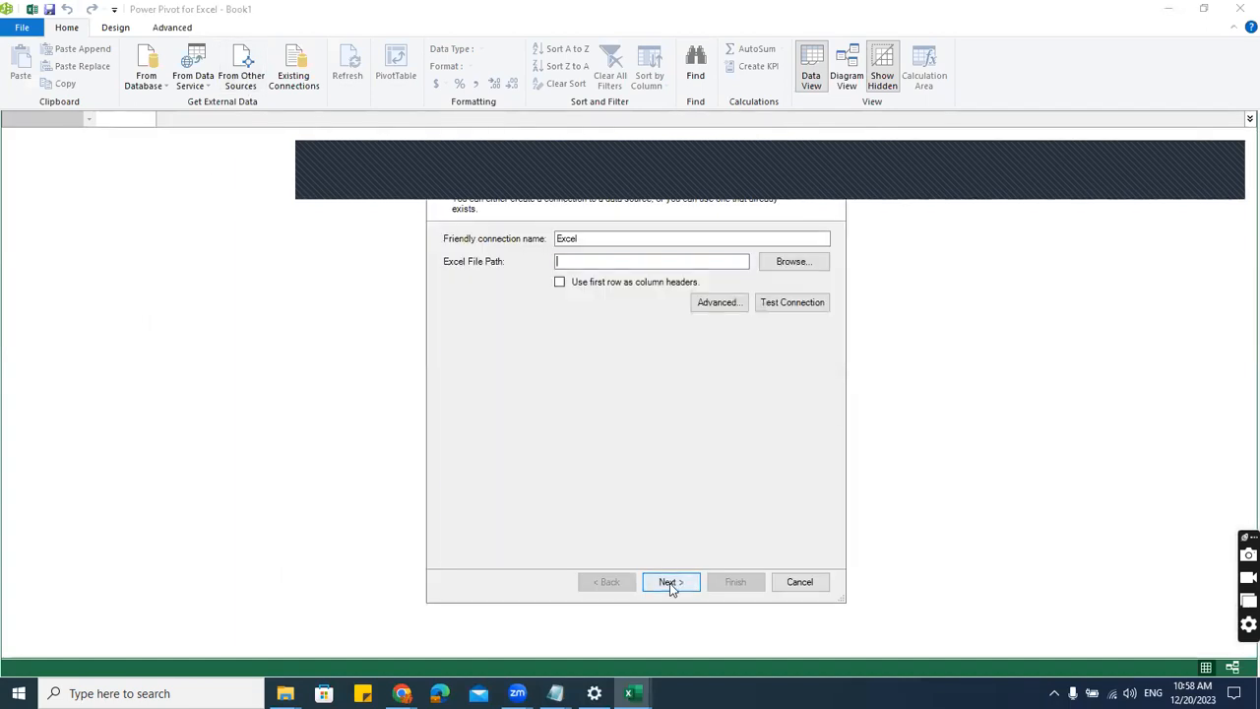
click(775, 264)
click(679, 302)
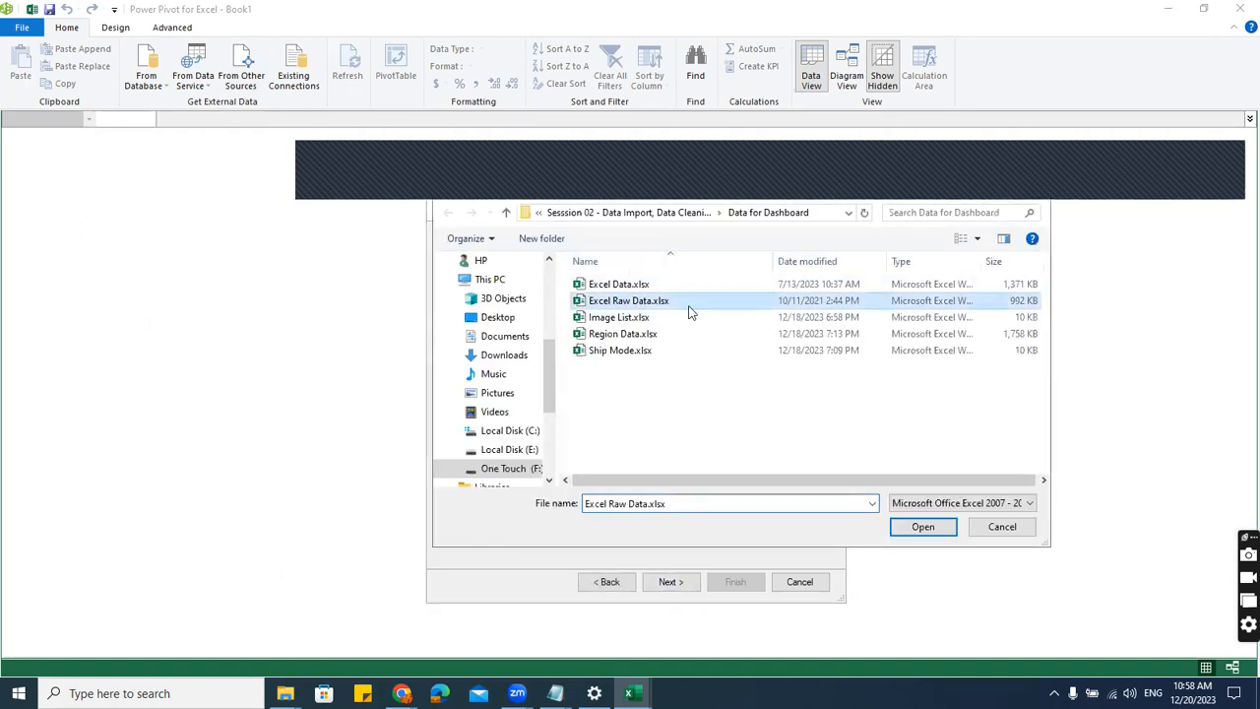
click(922, 527)
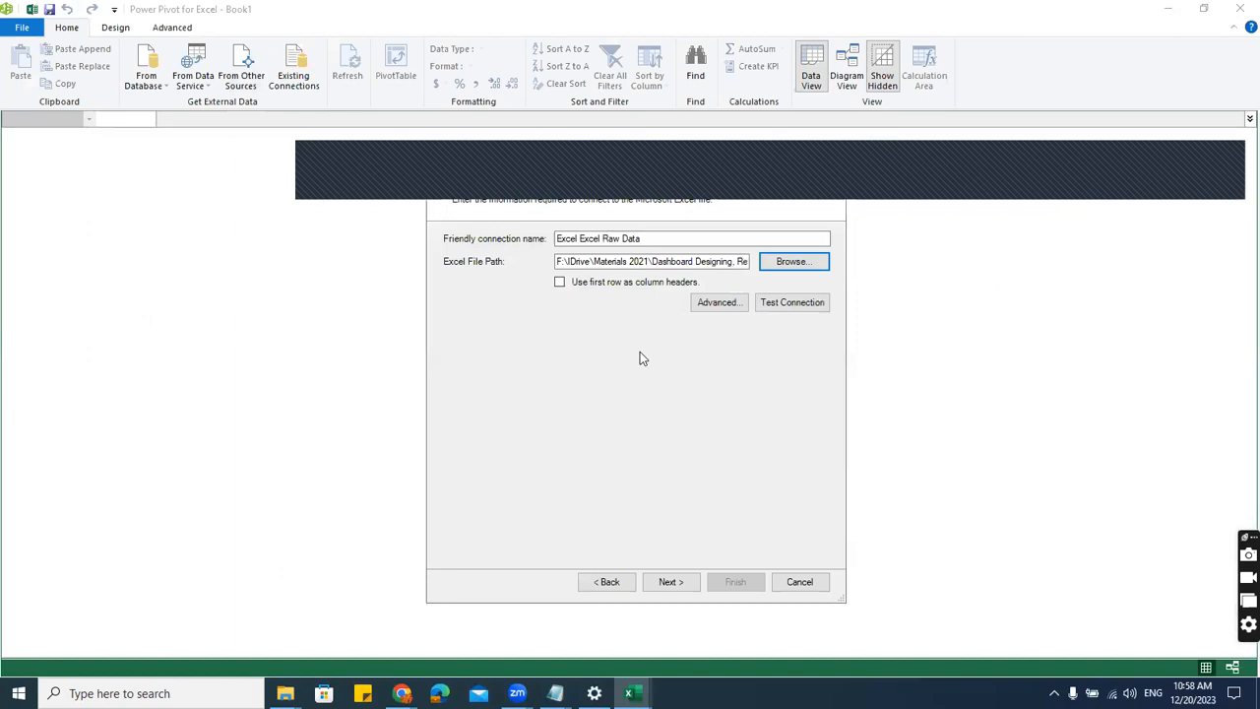
click(560, 285)
click(669, 582)
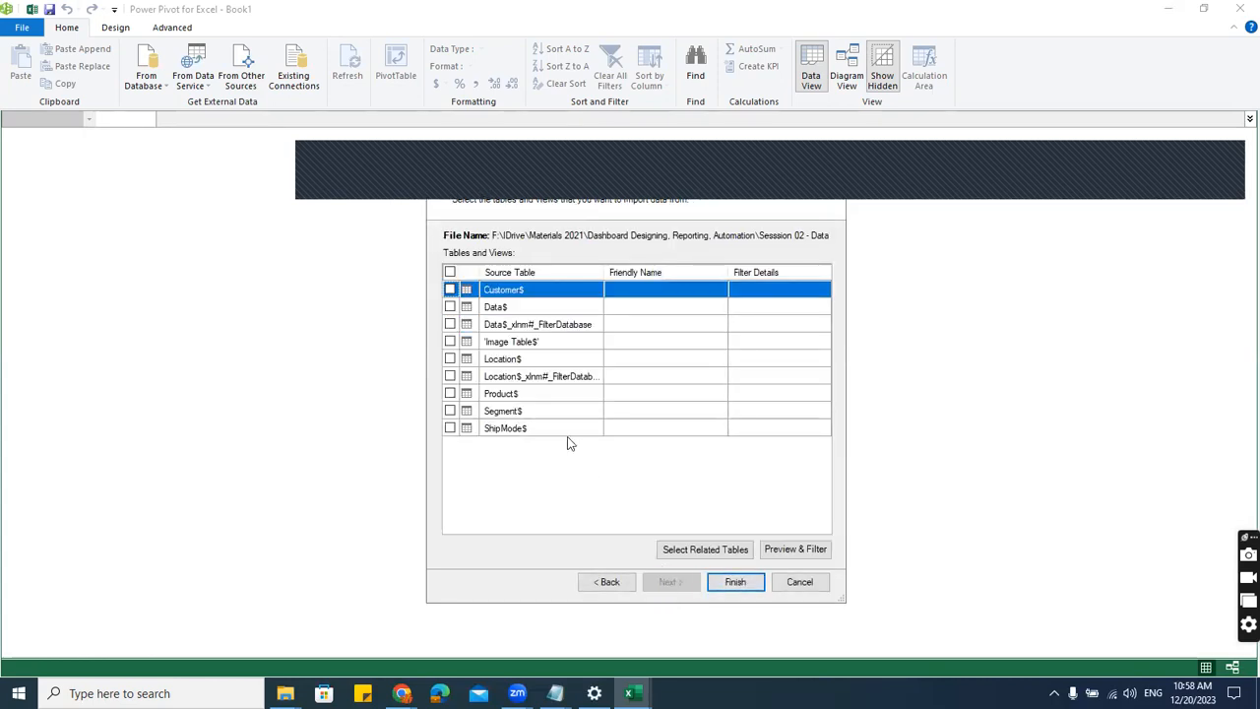
- Import the Customer, Data, Image Table, Location, Product, Segment and ShipMode tables, leaving out the two FilterDatabase entries
click(450, 290)
click(450, 307)
click(450, 342)
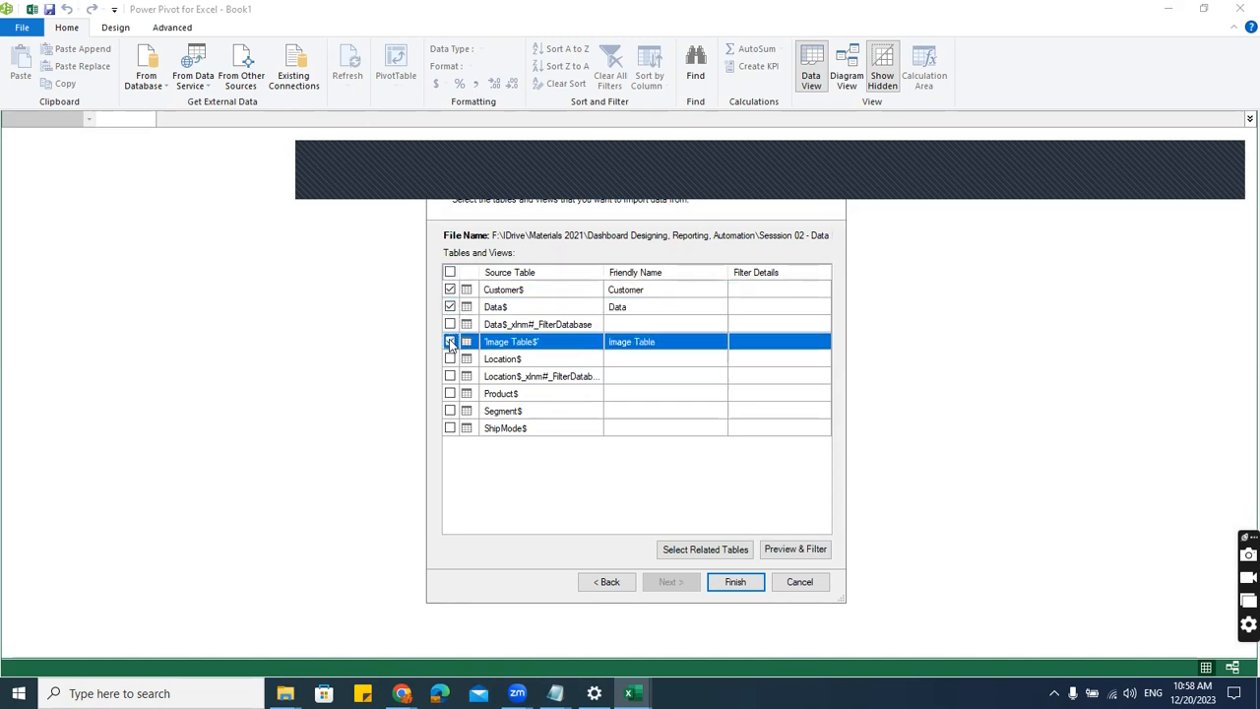
click(450, 358)
click(450, 411)
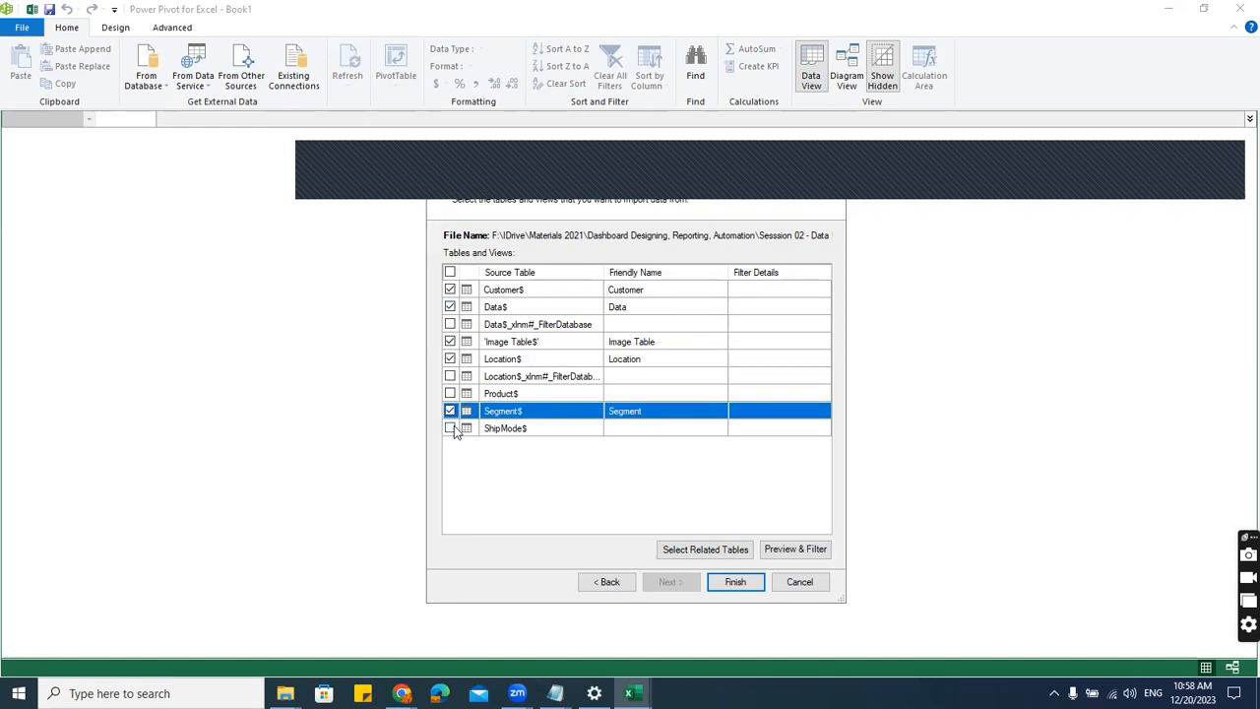
click(450, 428)
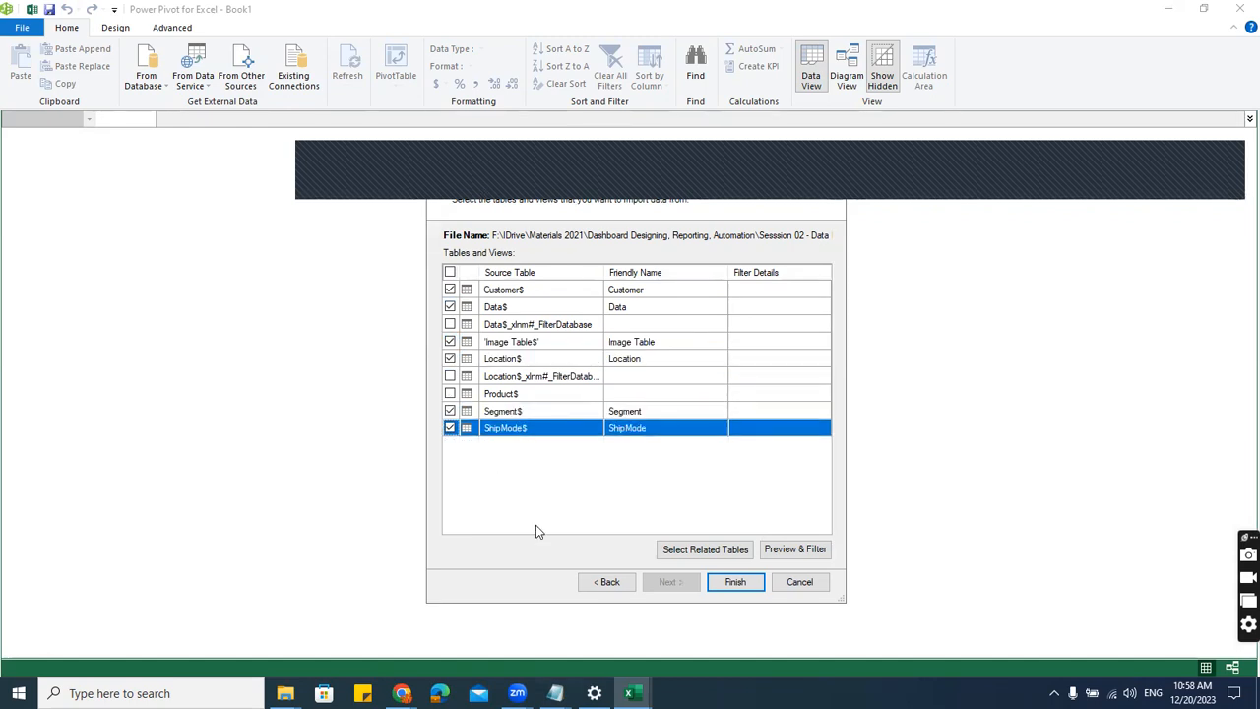
click(450, 394)
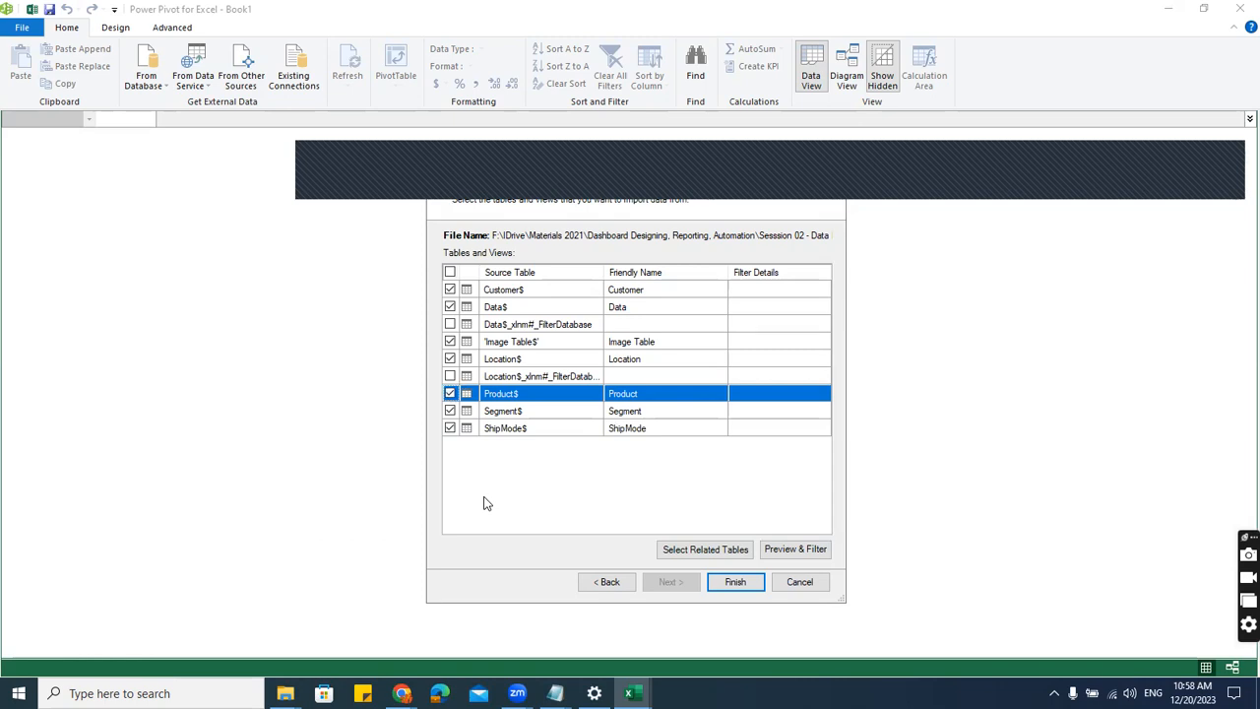
click(733, 582)
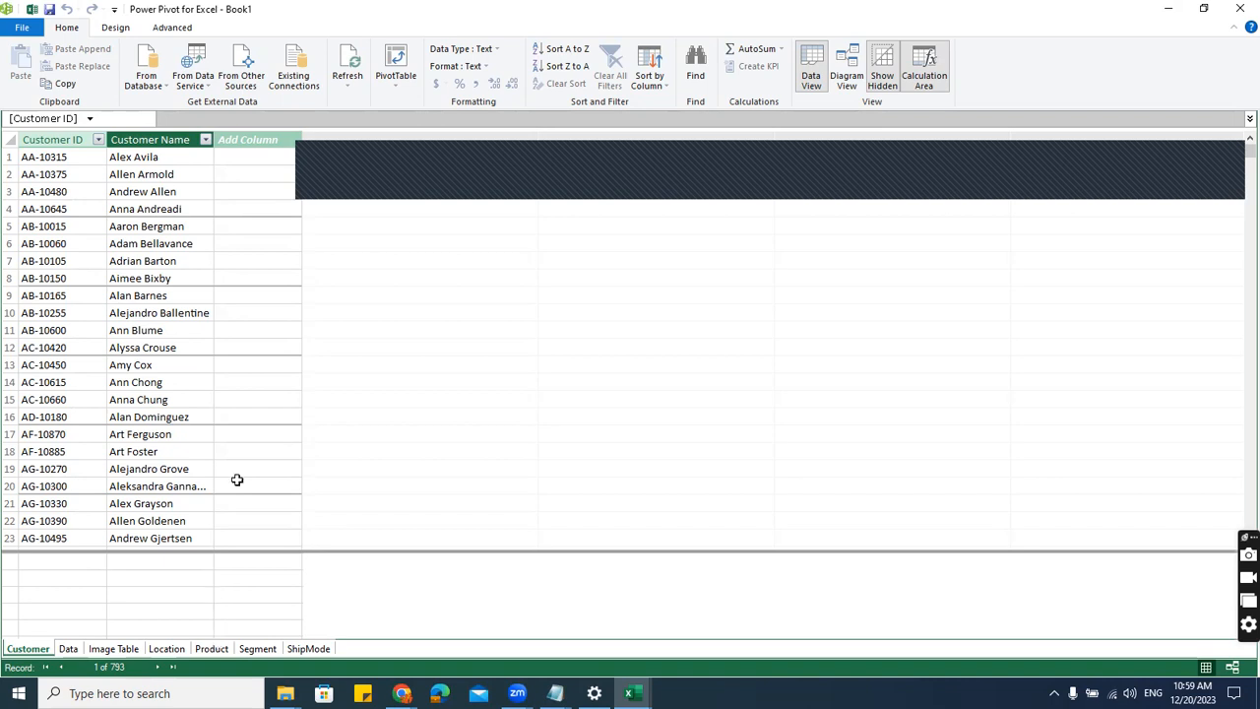
- Switch the model to Diagram View and enlarge the Data table until all its fields from Trans_ID to Profit show
click(854, 80)
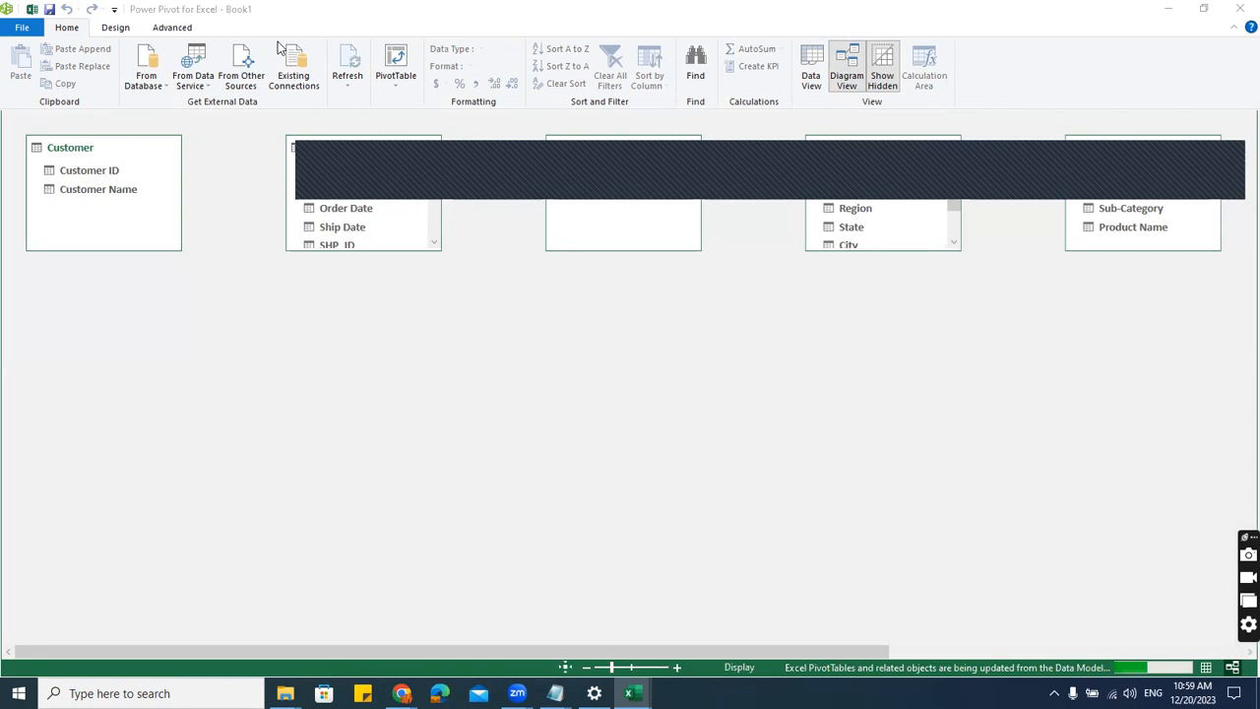
drag(349, 155, 395, 158)
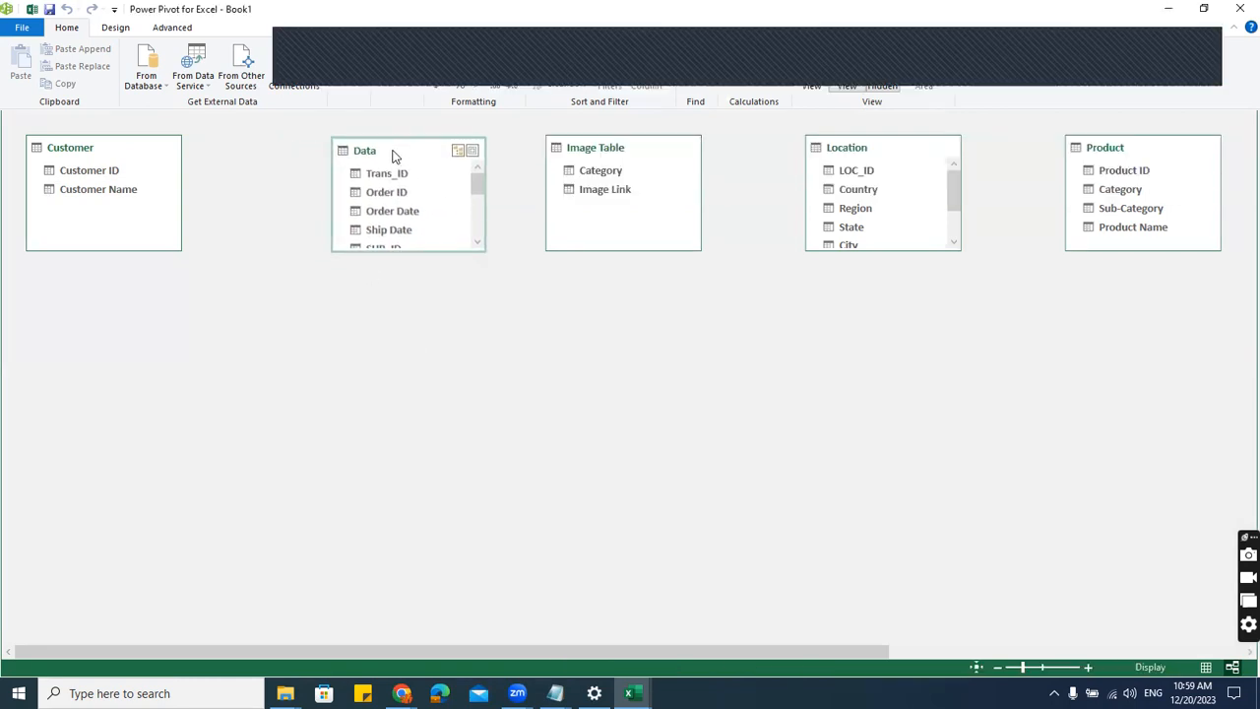
drag(438, 308, 459, 418)
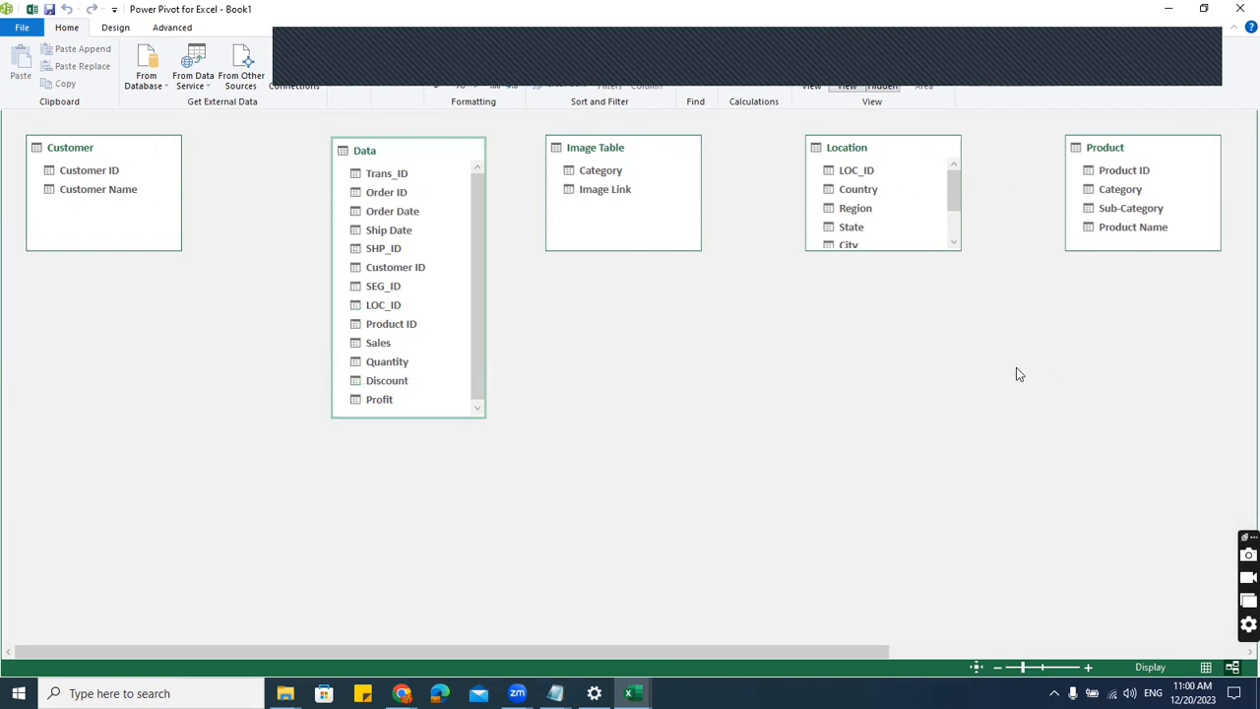
- Move the Segment and ShipMode tables into the free space beneath Image Table, near the Data table
scroll(1019, 374, right, 5)
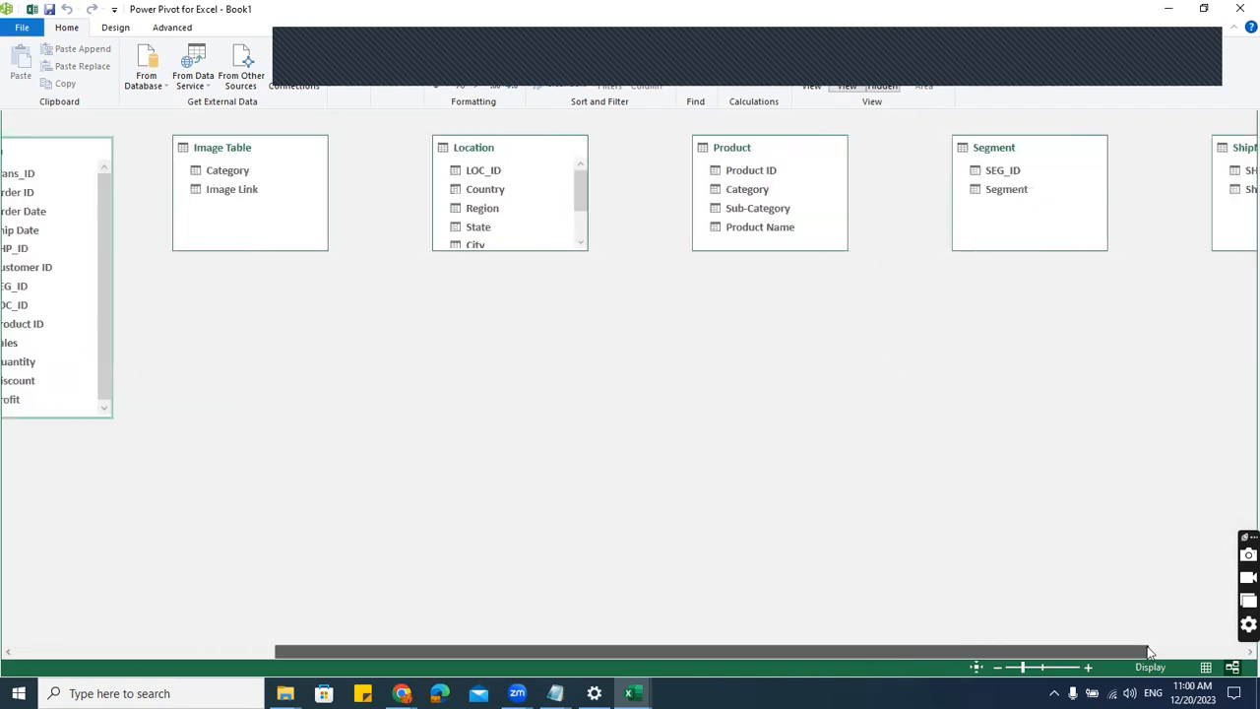
drag(979, 135, 797, 358)
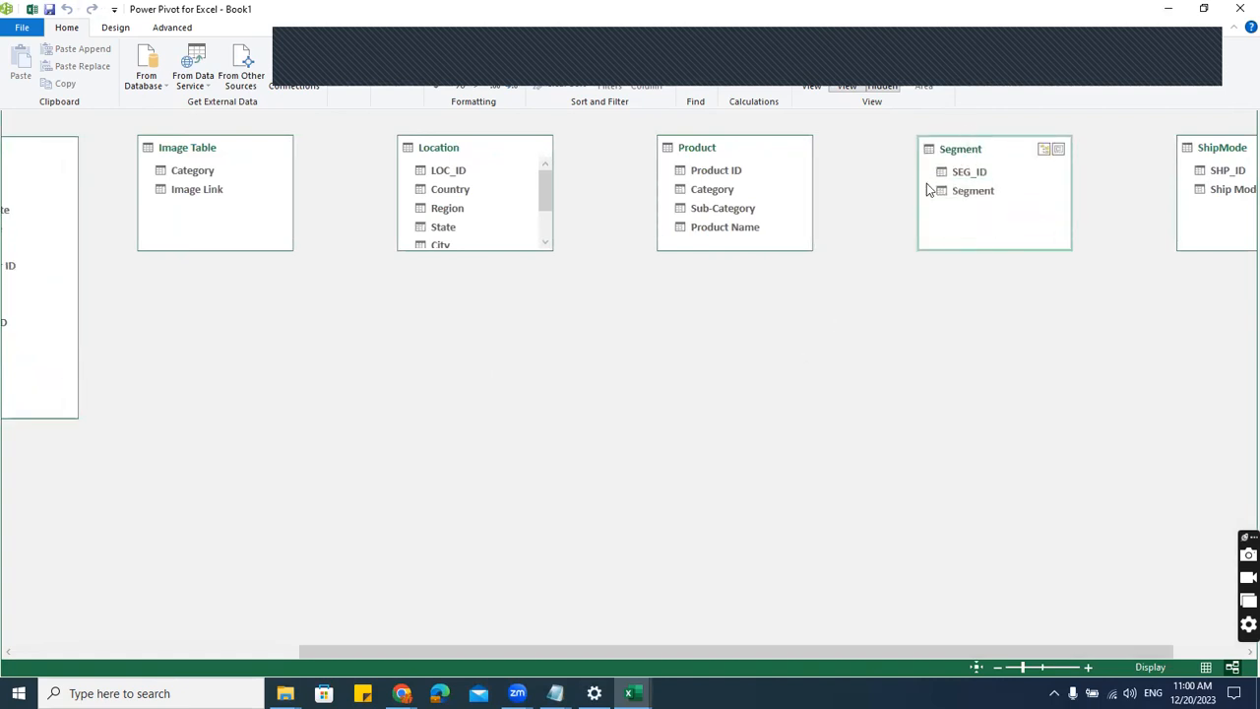
drag(973, 149, 174, 467)
drag(1194, 162, 236, 334)
click(975, 665)
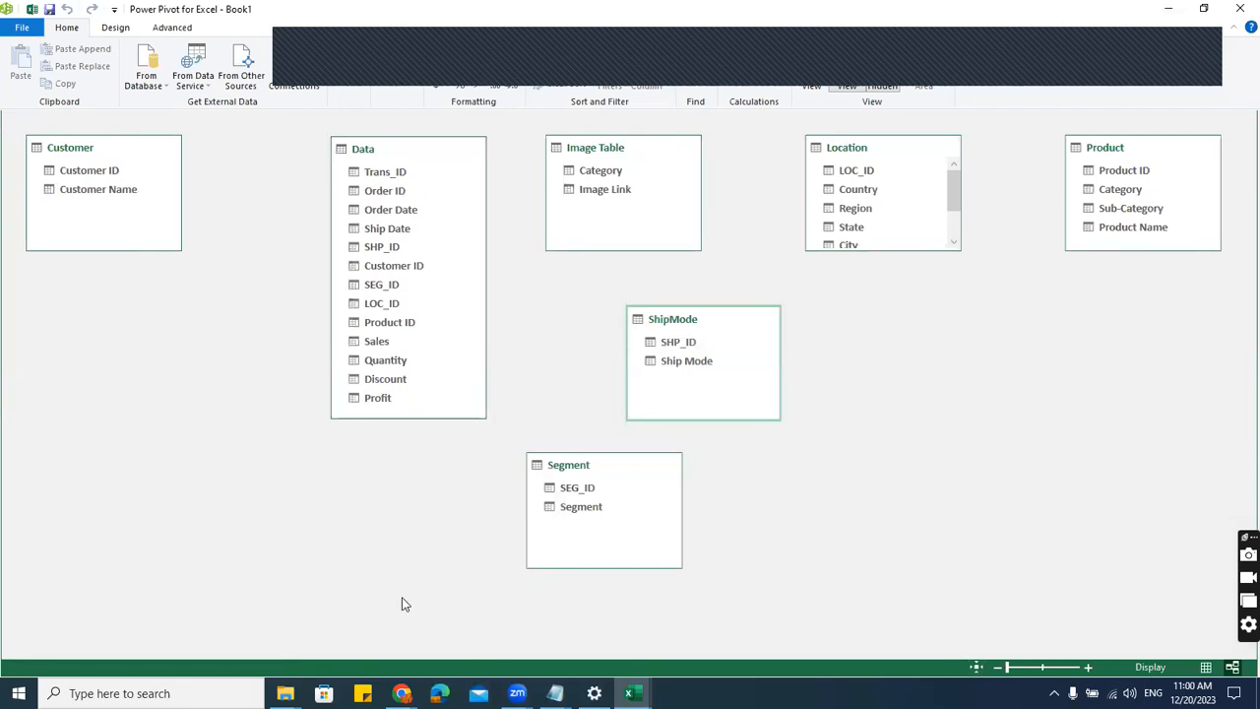
- Create a relationship between the Customer and Data tables on Customer ID, and shift the Customer table slightly down
click(114, 173)
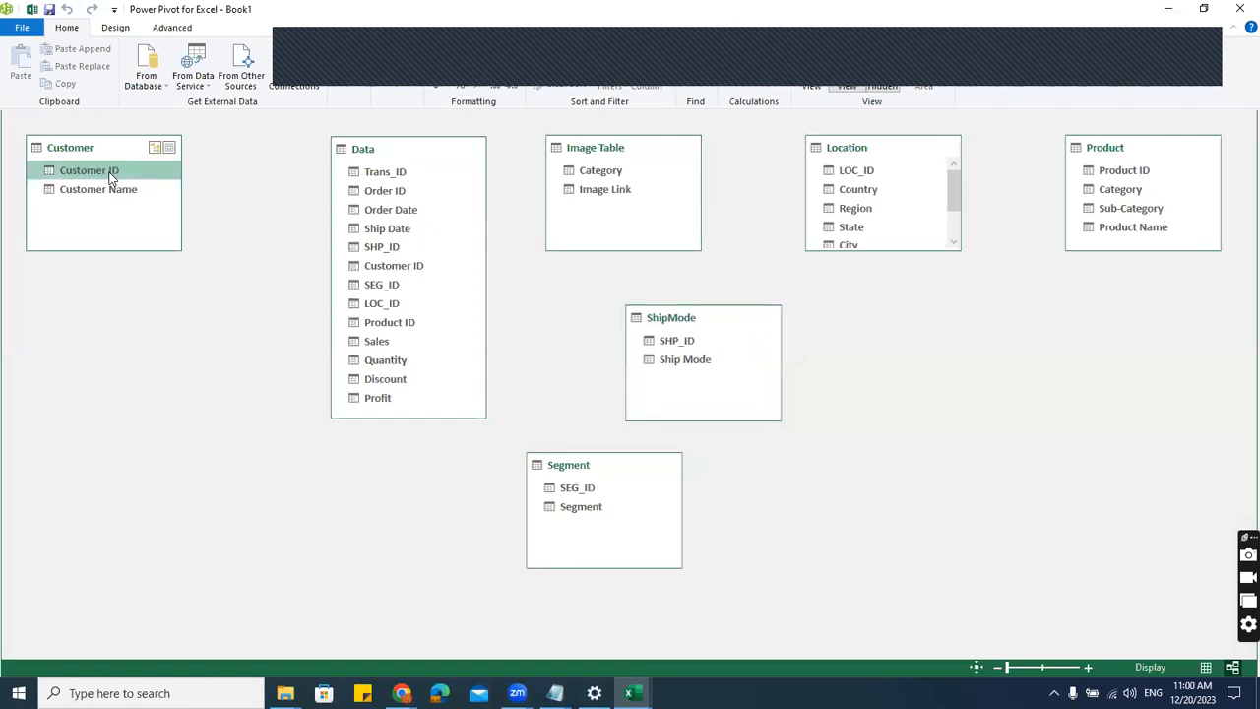
drag(111, 178, 391, 273)
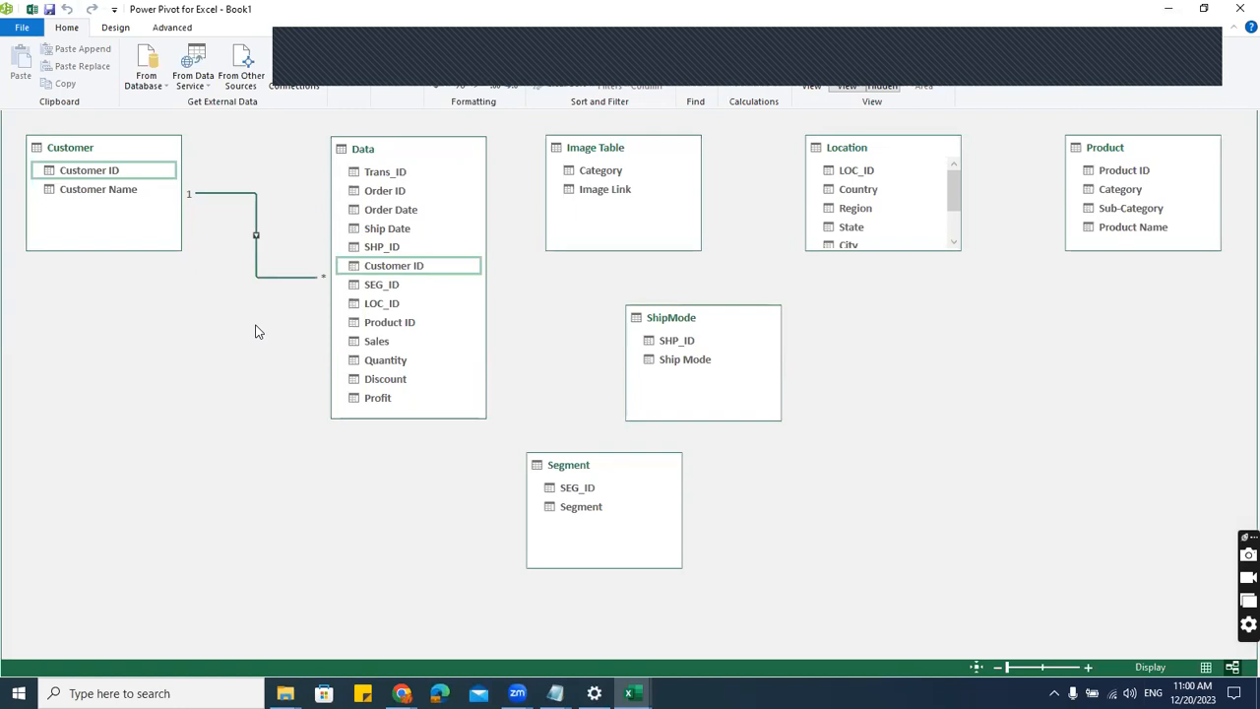
mouse_move(113, 147)
mouse_down()
mouse_move(125, 167)
mouse_move(112, 150)
mouse_up()
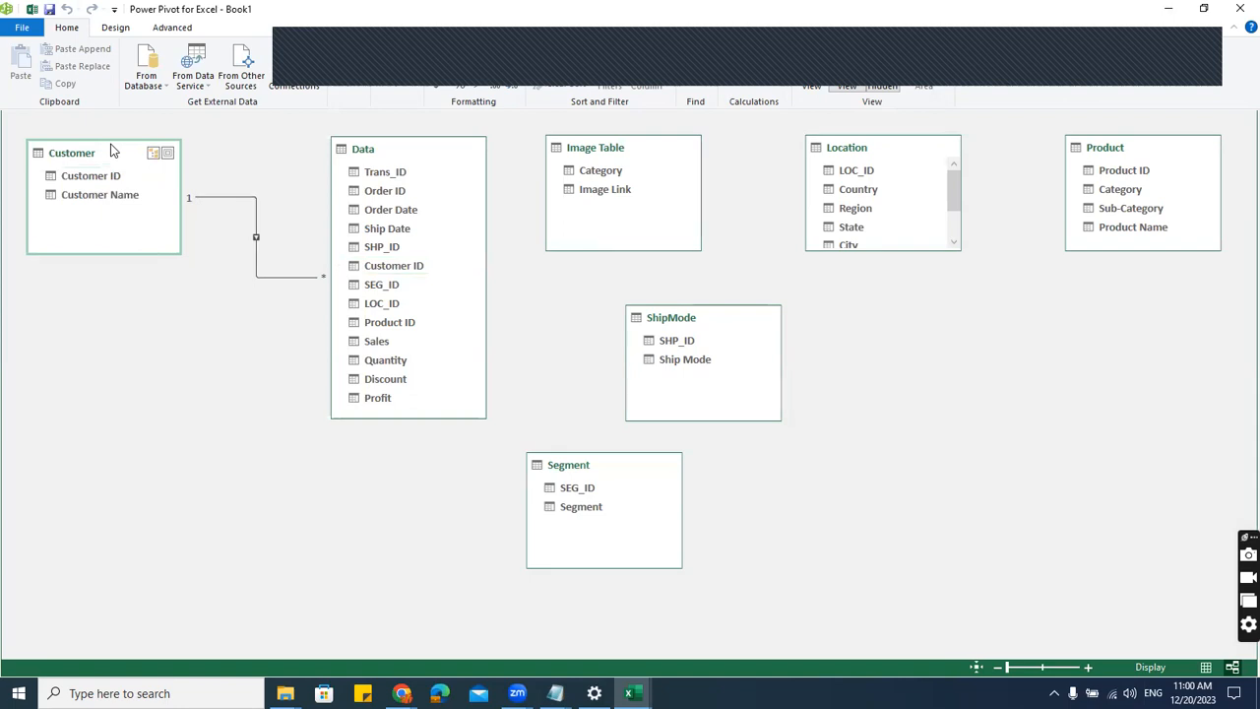
- Relate the ShipMode table to Data on SHP_ID and move the Product table beneath the Location table
drag(677, 341, 392, 247)
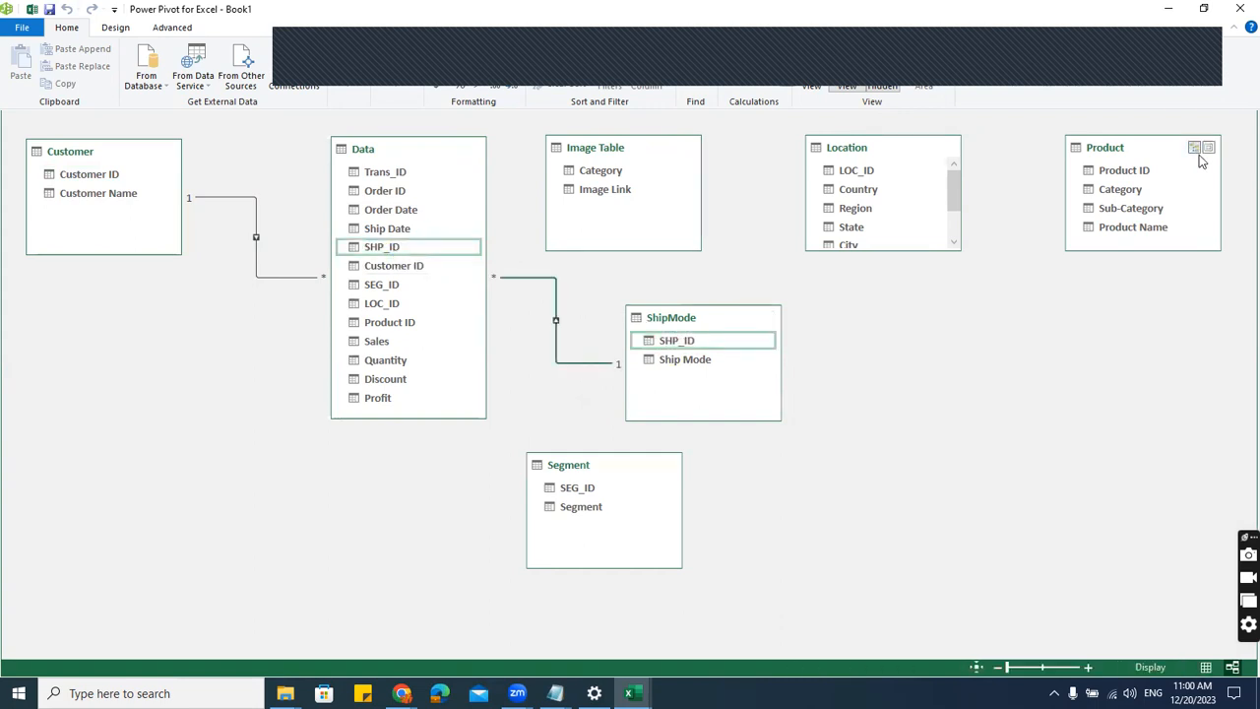
click(1131, 171)
drag(1119, 157, 877, 449)
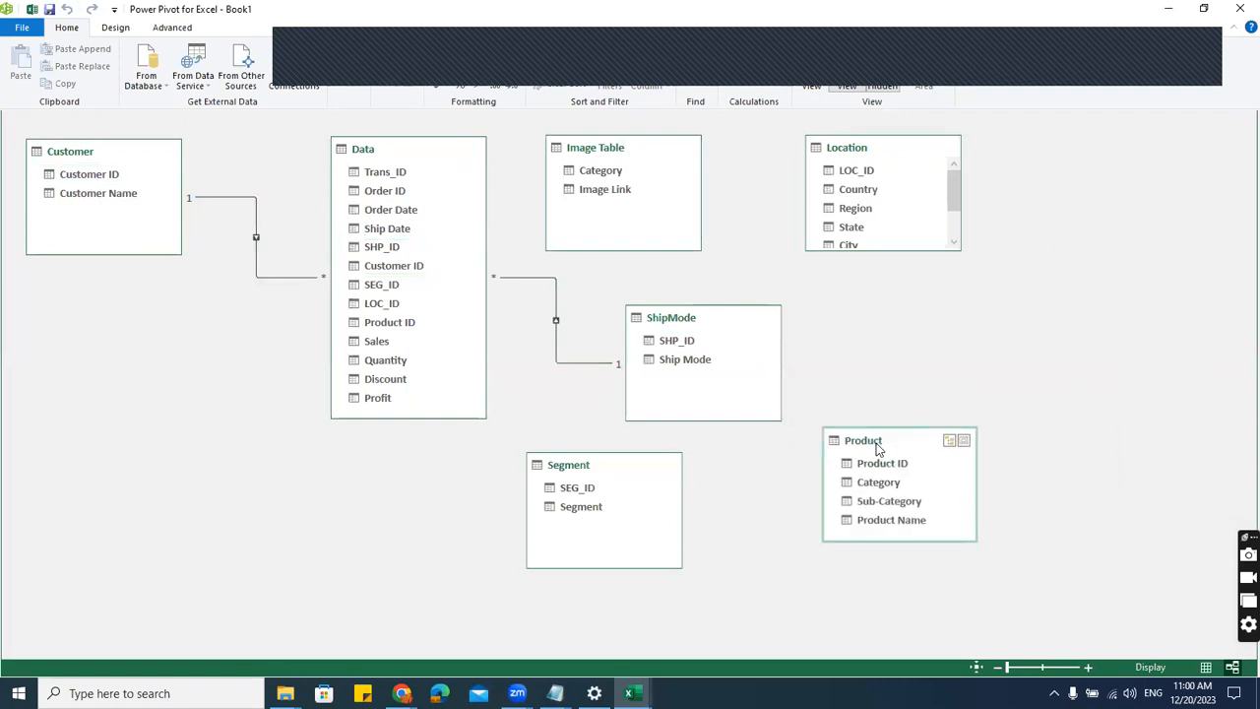
- Relate the Segment table to Data on SEG_ID and the Location table to Data on LOC_ID
click(577, 487)
drag(581, 488, 382, 285)
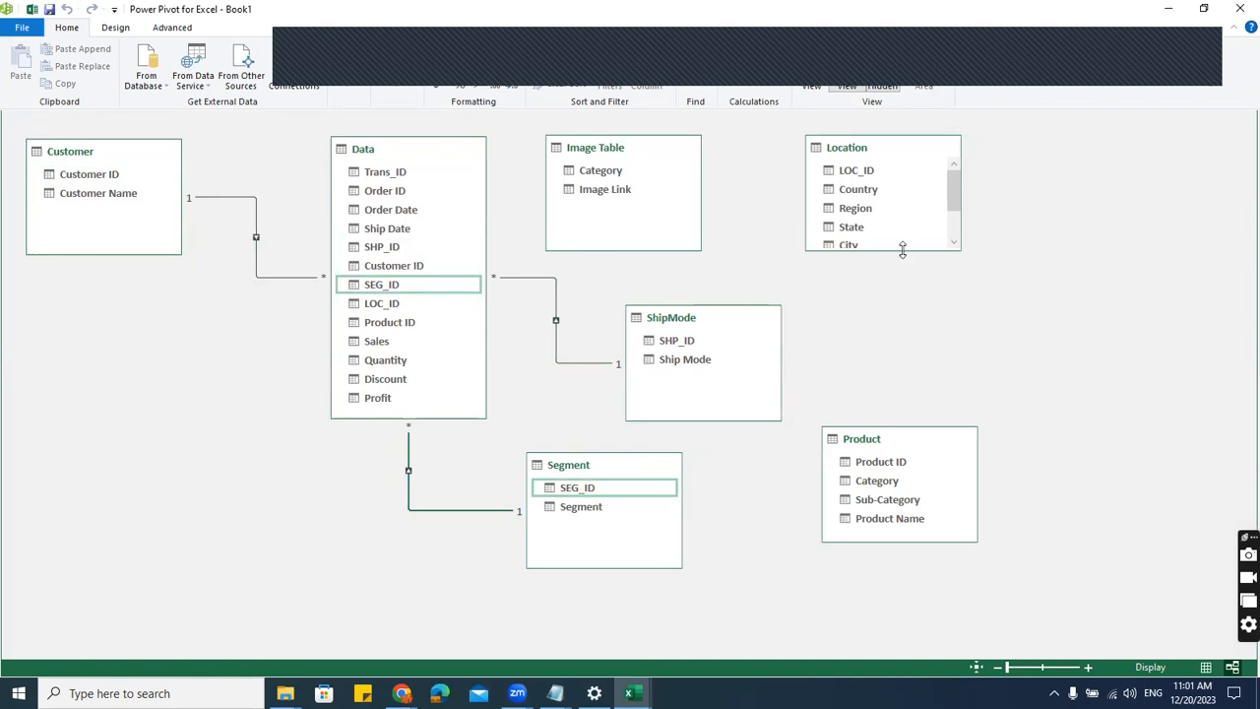
click(851, 171)
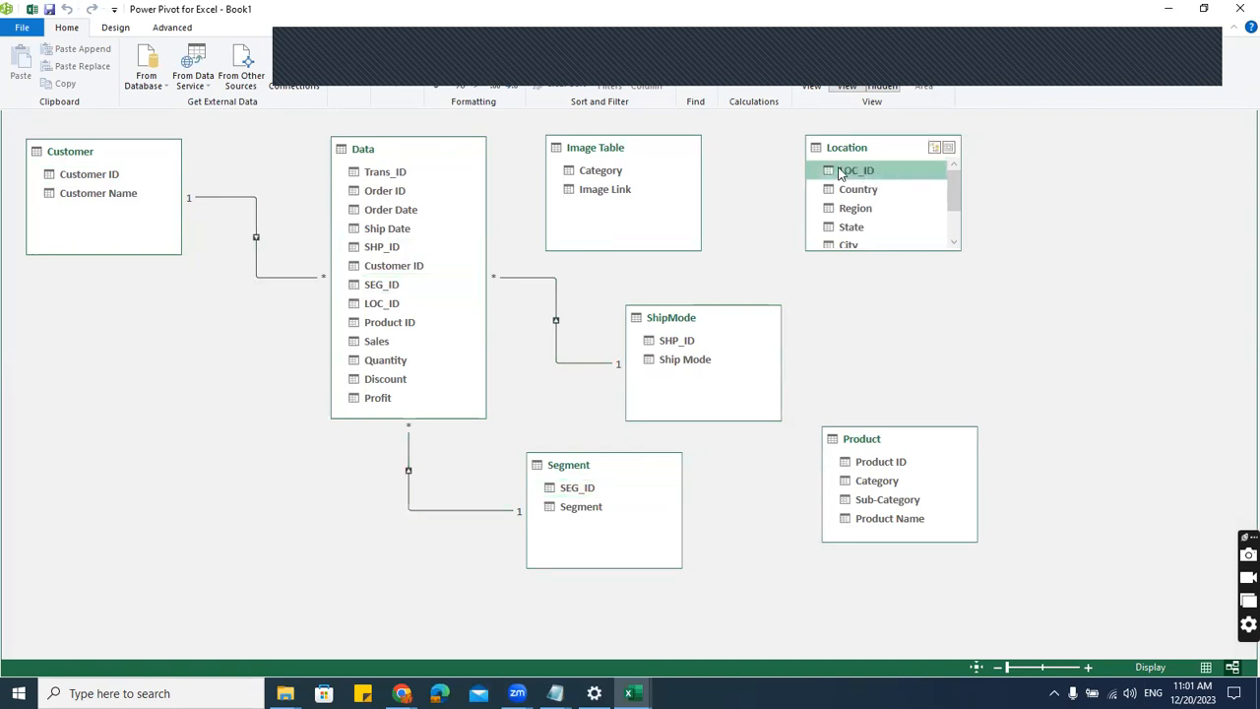
drag(844, 174, 384, 303)
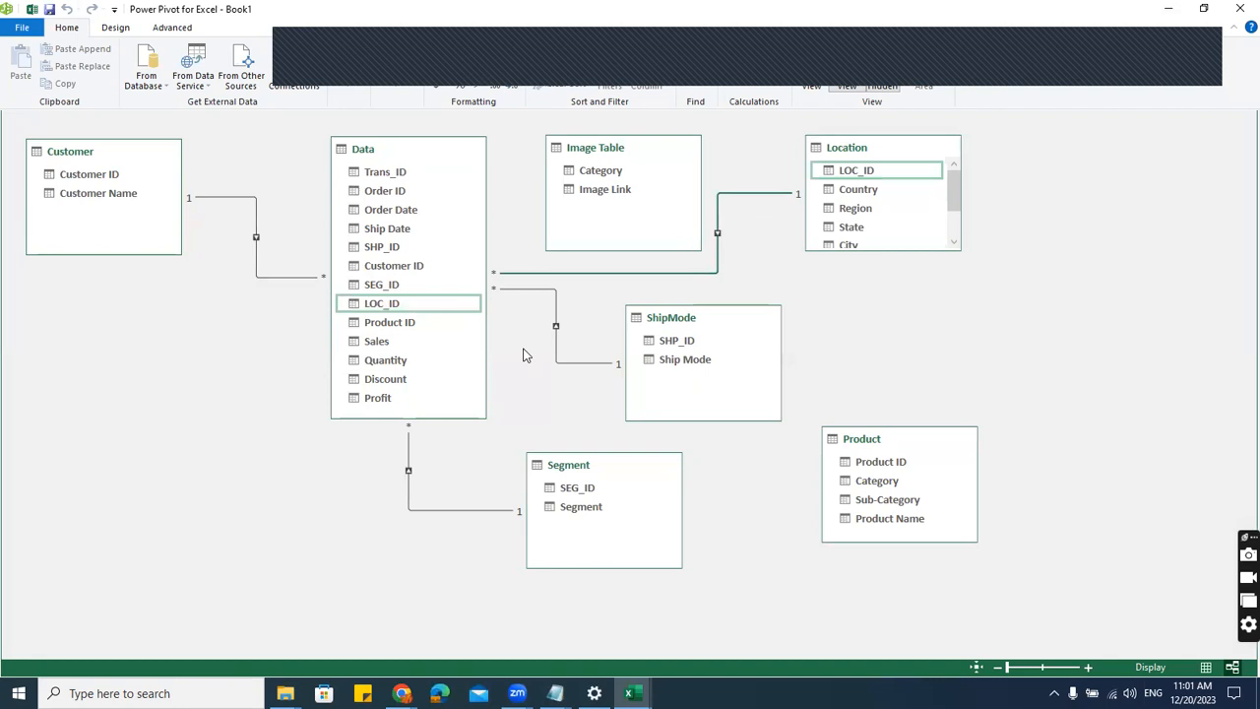
- Move Image Table beside the Product table and relate the two tables on Category
drag(612, 148, 876, 481)
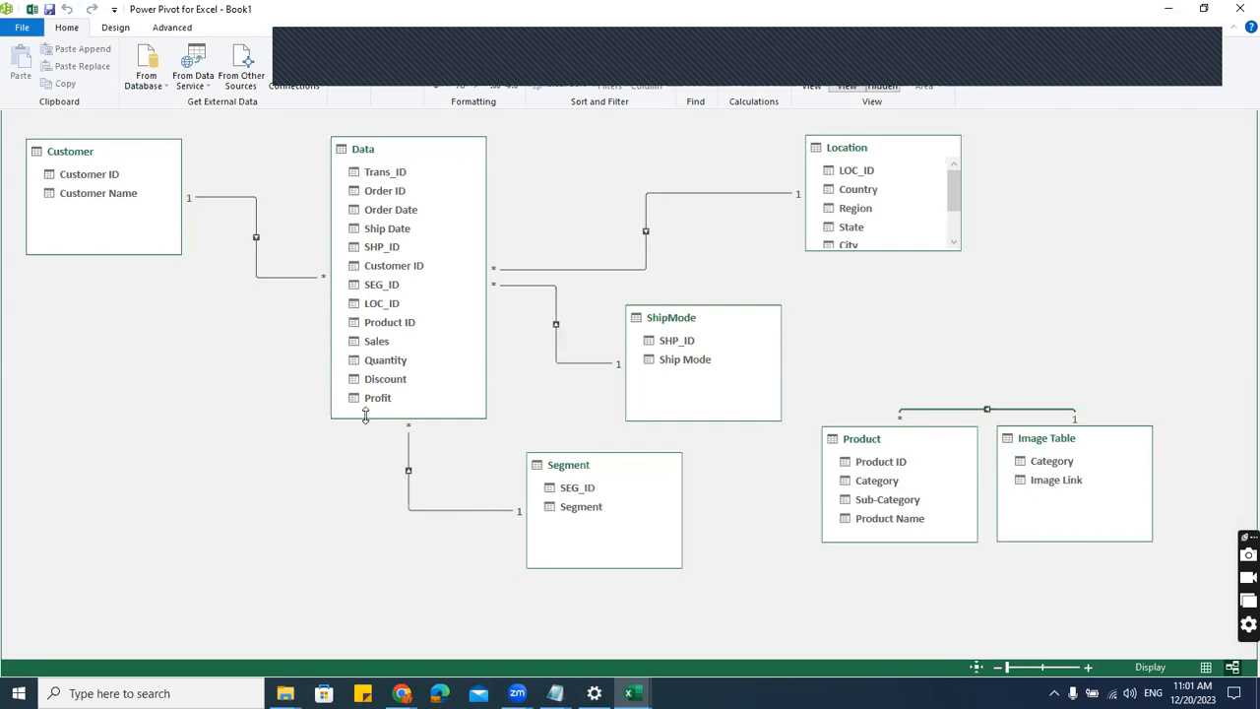
- Try to create a relationship between the Product and Data tables on Product ID
click(871, 461)
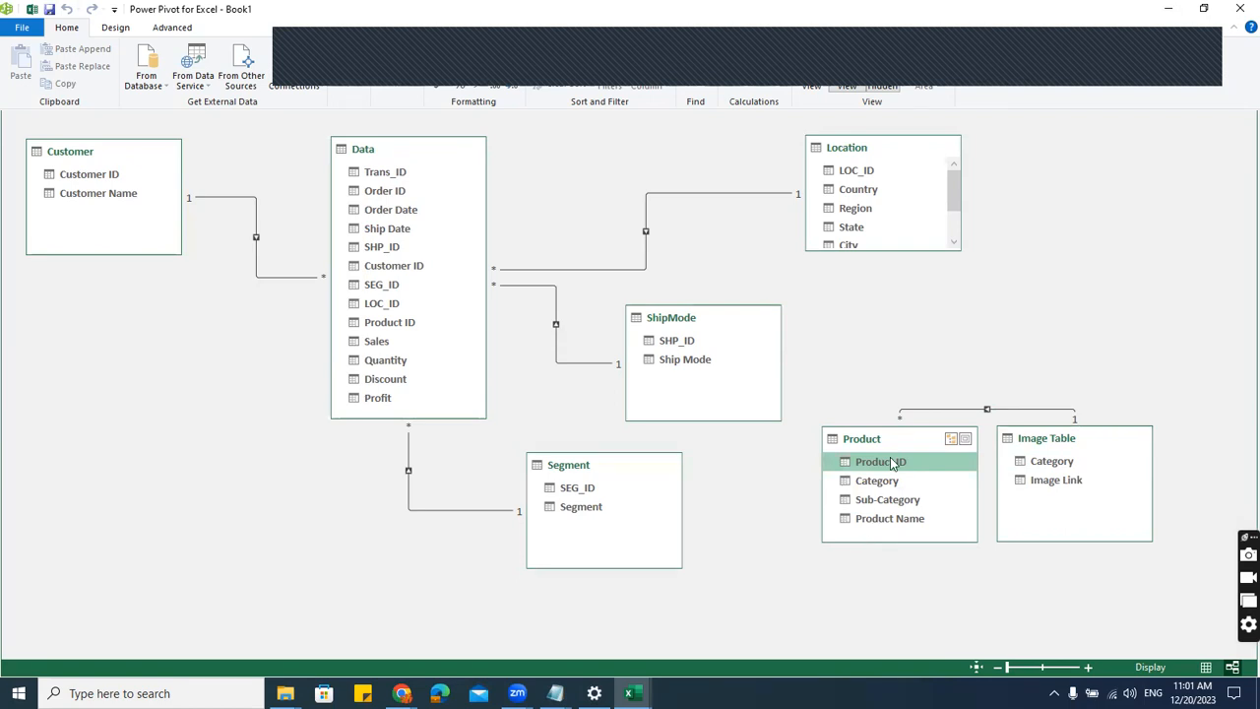
drag(879, 463, 407, 329)
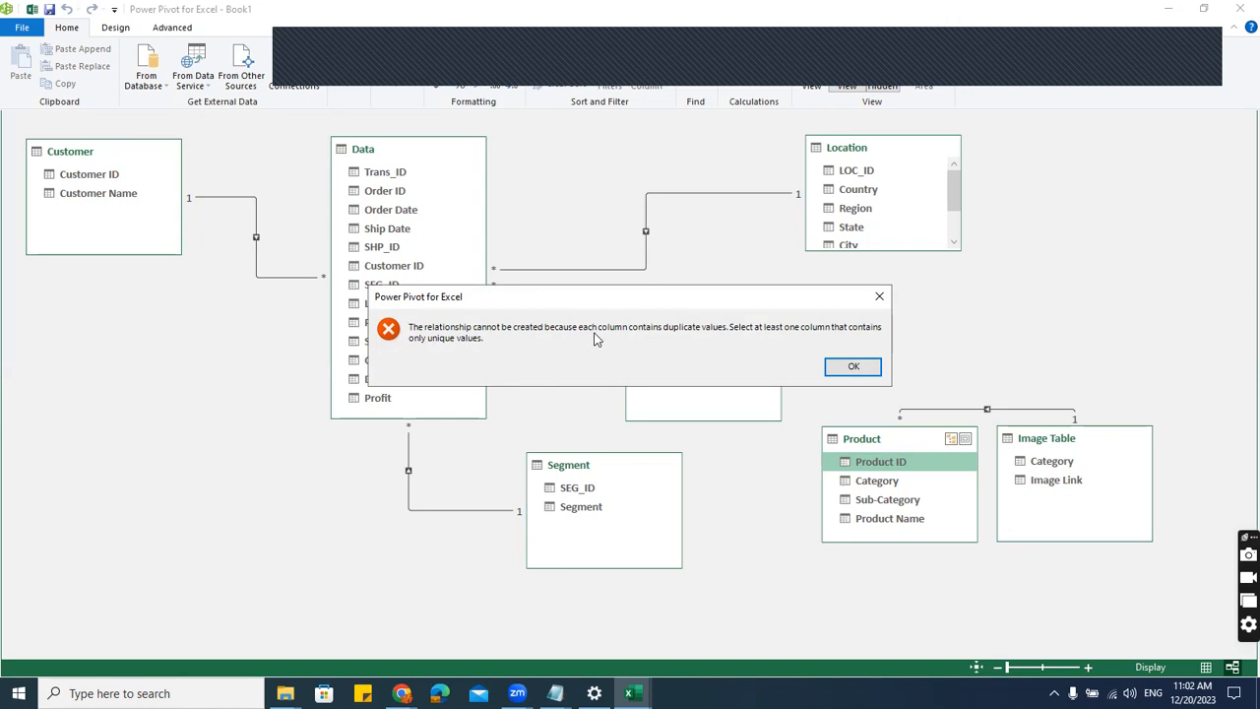
click(850, 366)
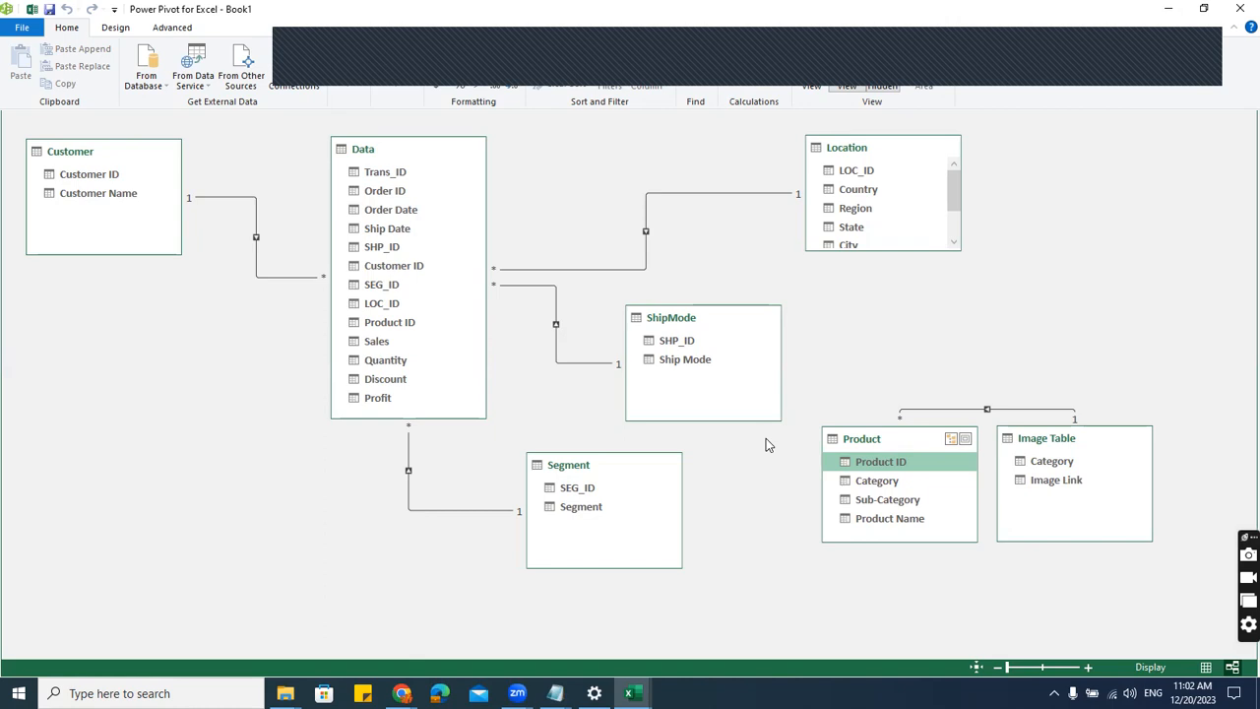
- Close the Power Pivot window and insert a PivotTable from the Data Model on a new worksheet
click(1239, 9)
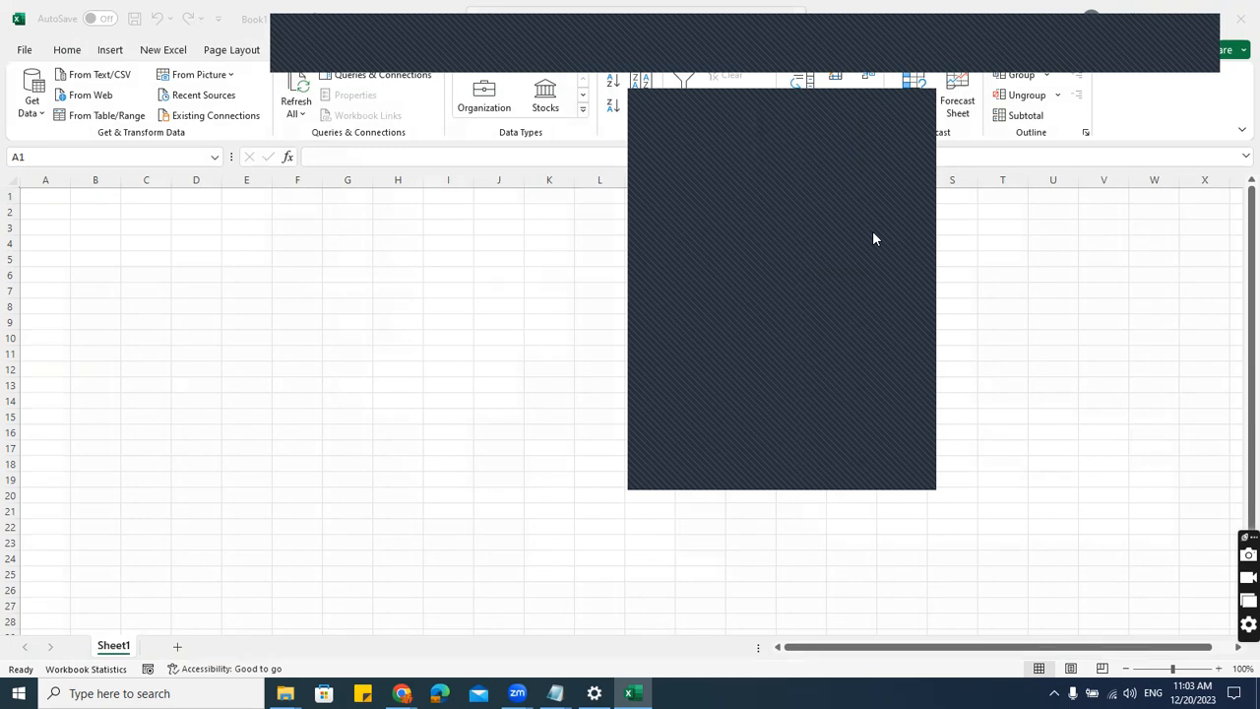
click(922, 109)
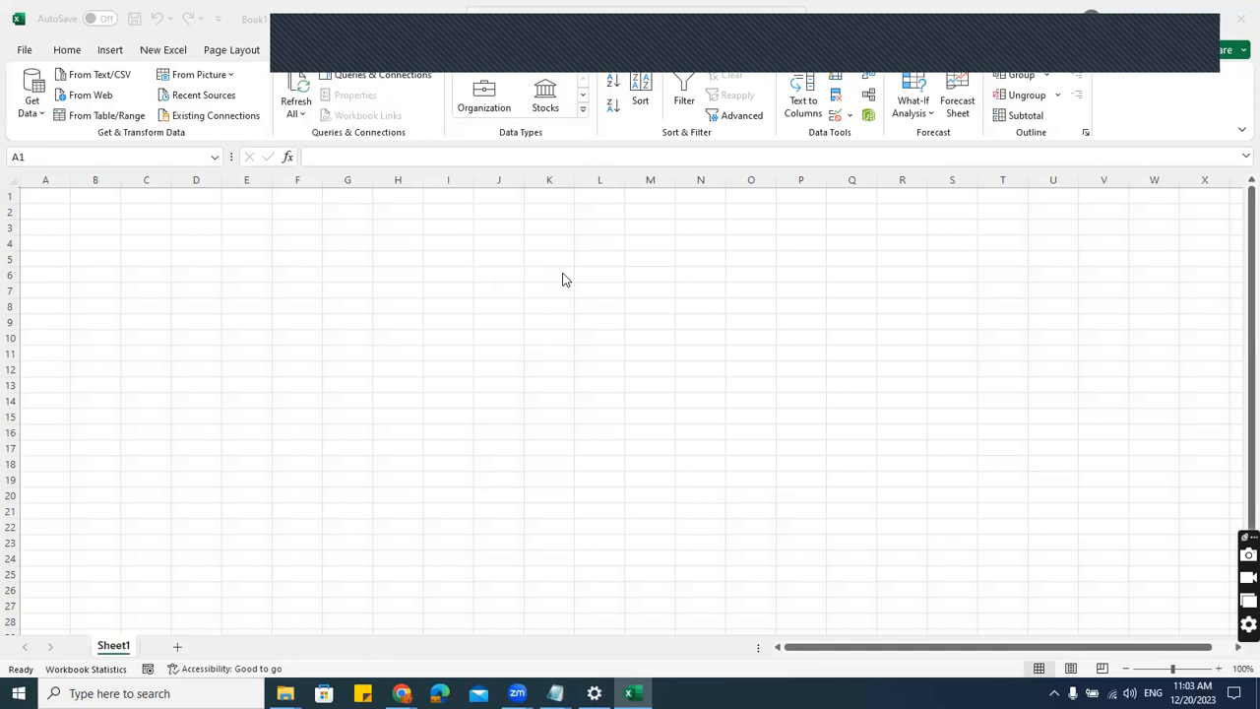
click(113, 51)
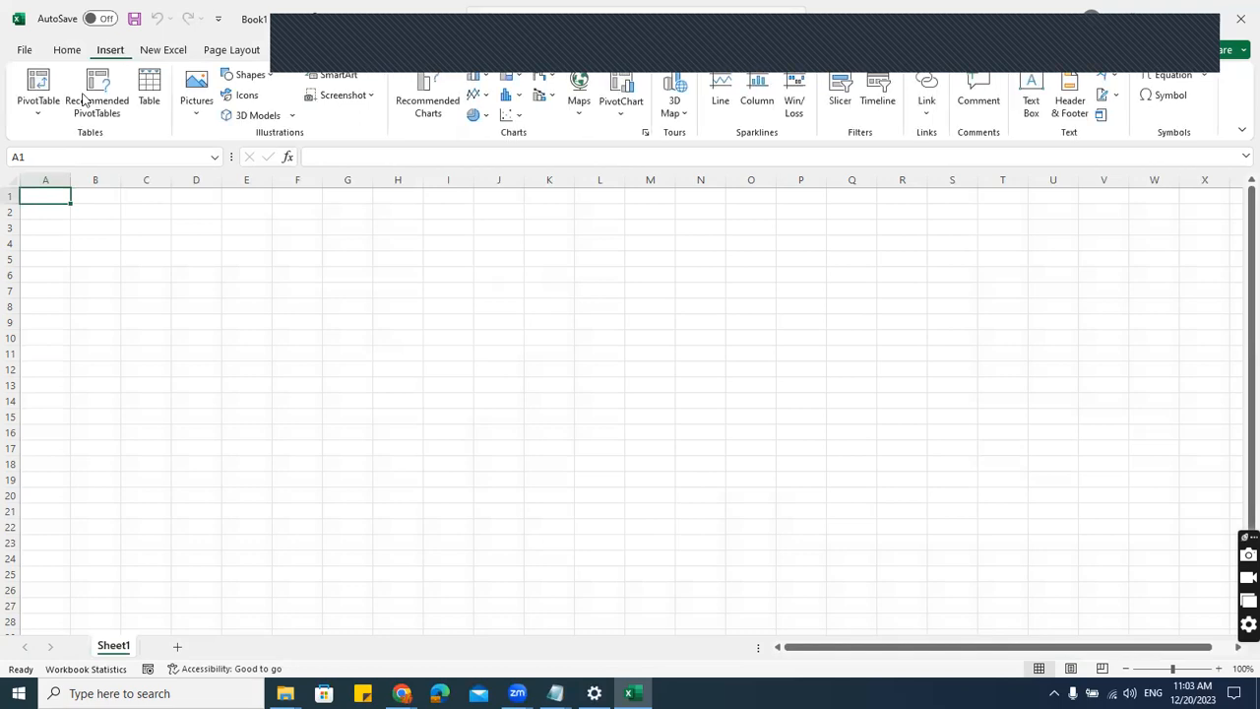
click(39, 108)
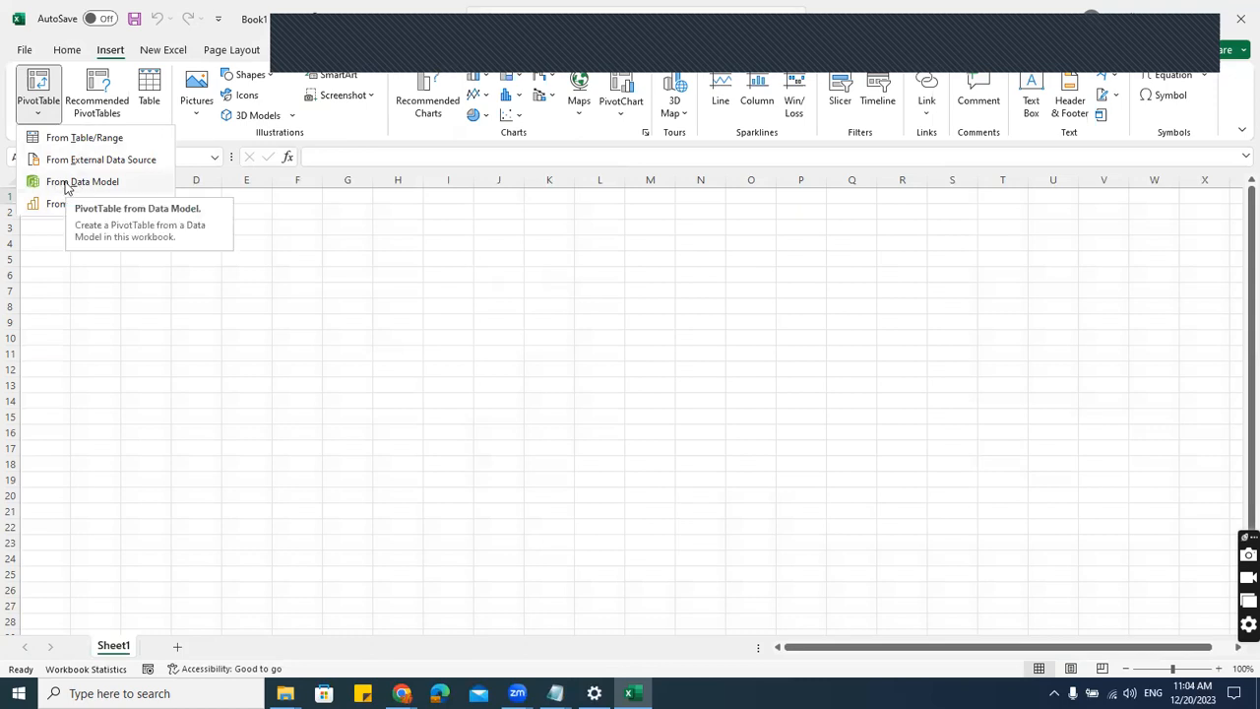
click(67, 184)
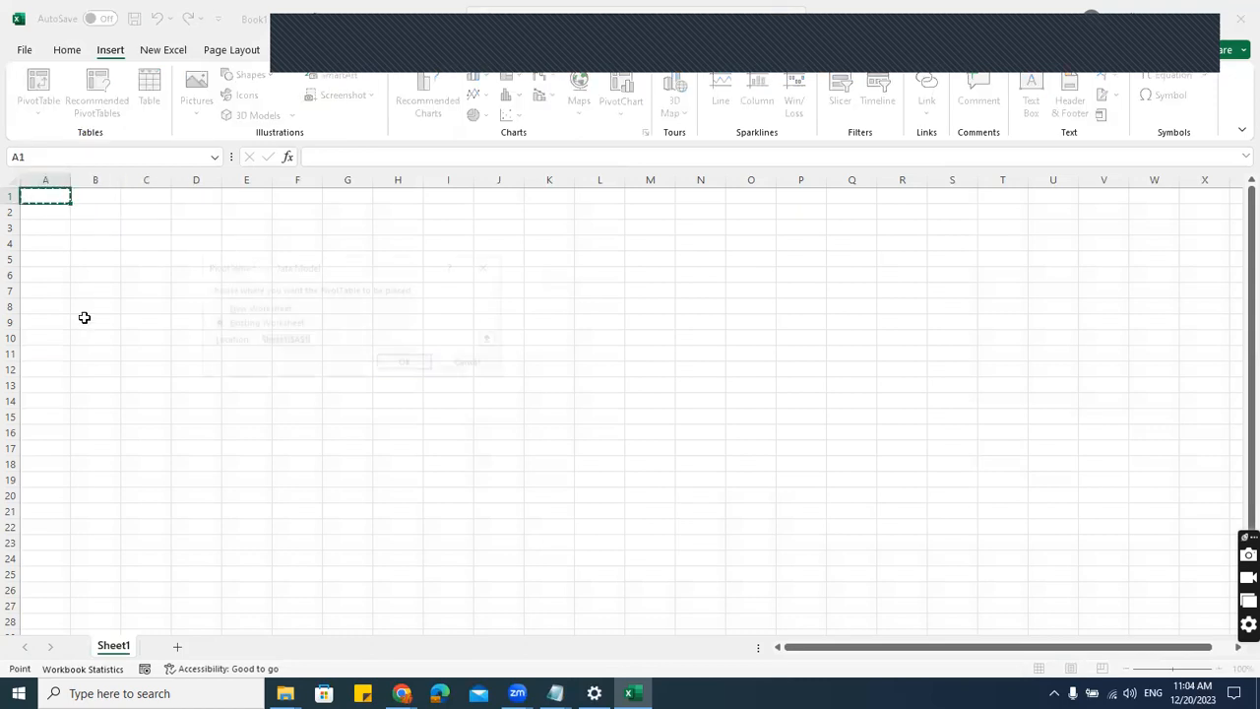
click(214, 308)
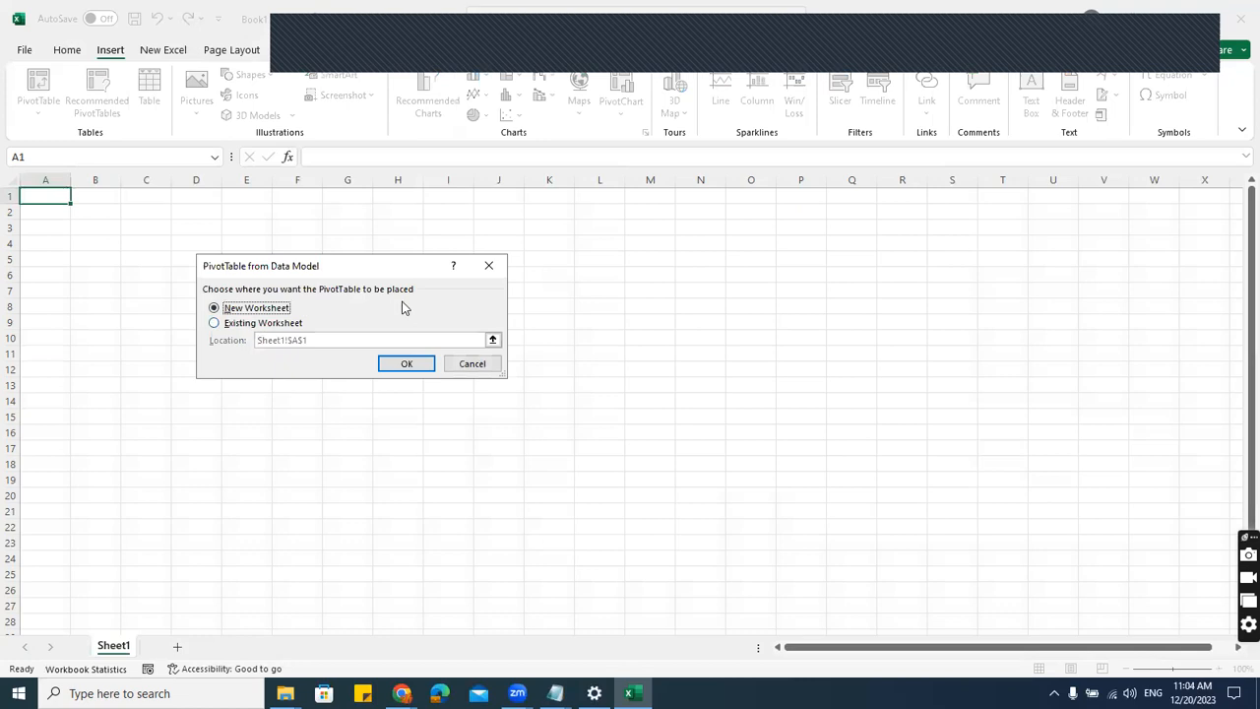
click(406, 364)
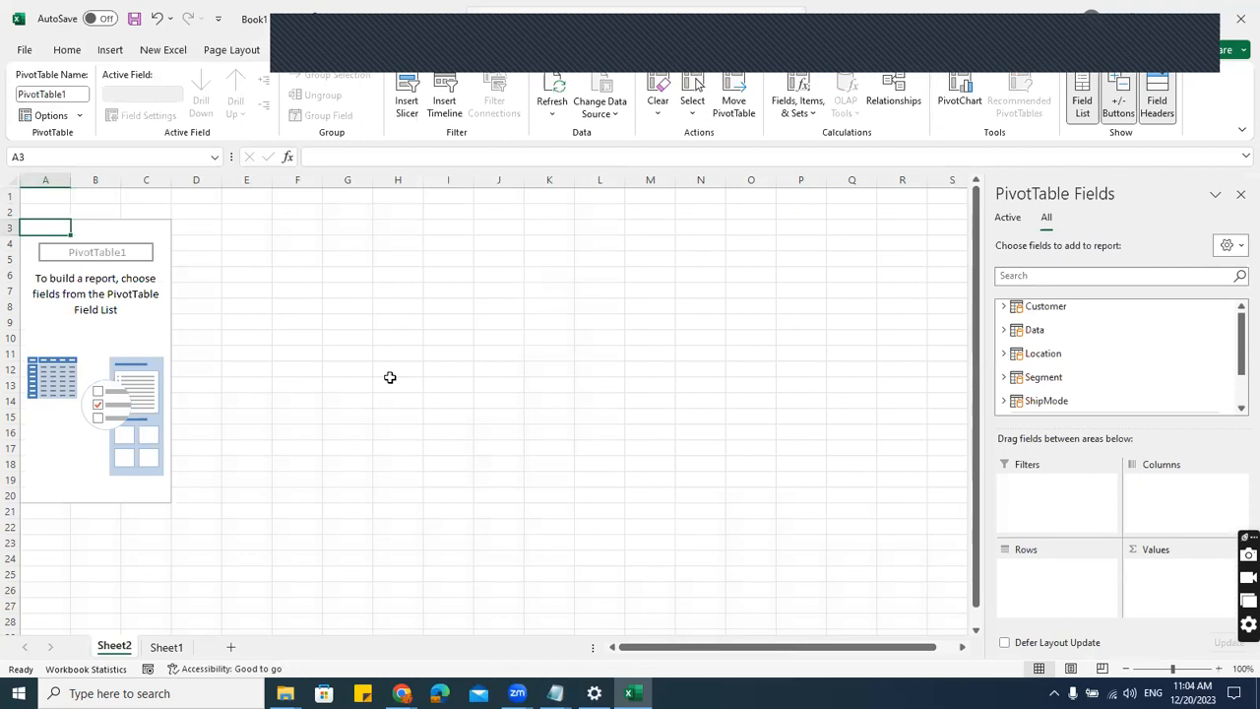
- Add the Region field from the Location table to the PivotTable's rows
click(1020, 356)
scroll(1087, 382, down, 1)
drag(1063, 326, 1057, 585)
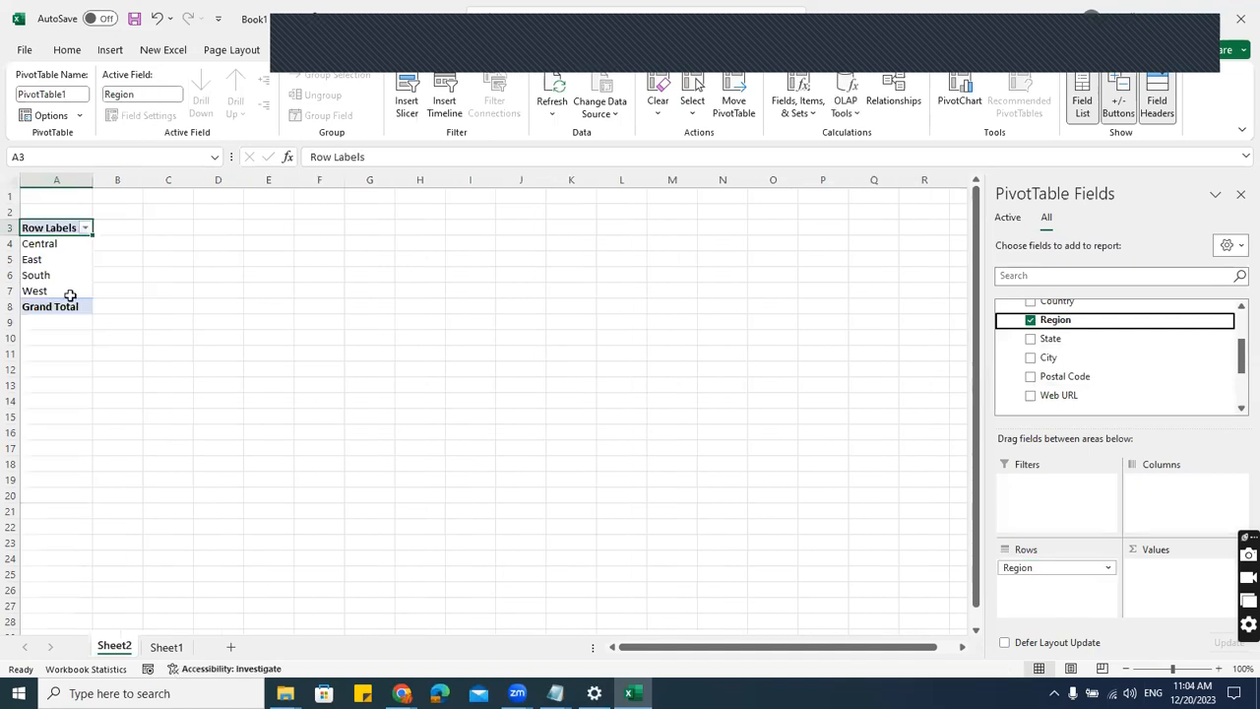
- Add the Sales field from the Data table to the PivotTable's values as a sum
scroll(1086, 365, up, 1)
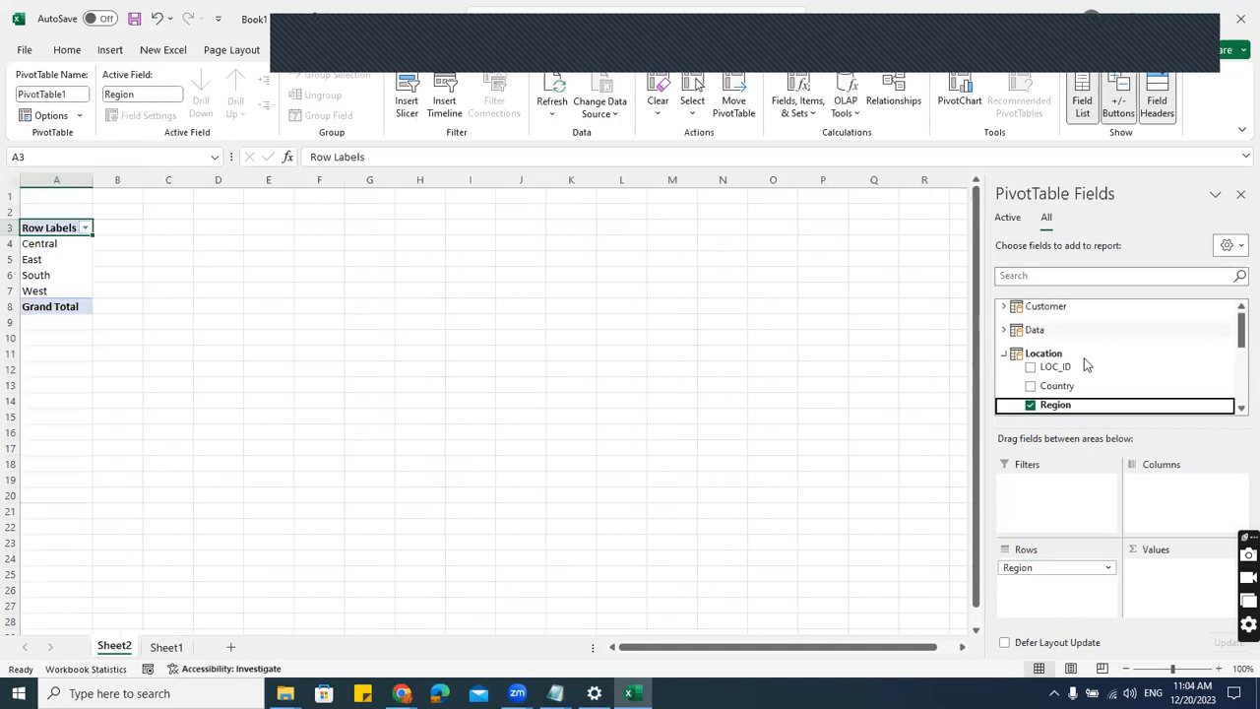
click(1010, 330)
scroll(1091, 366, down, 2)
scroll(1091, 367, down, 2)
drag(1063, 337, 1191, 589)
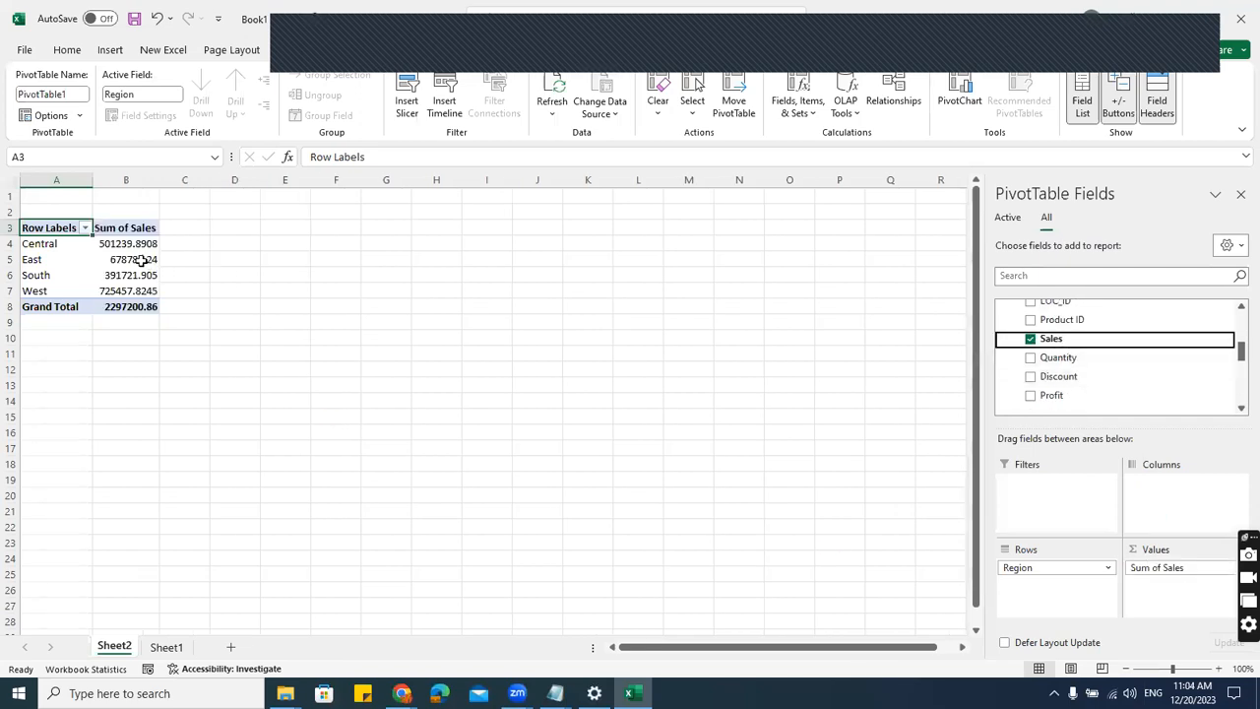
click(148, 262)
scroll(276, 352, up, 2)
scroll(275, 351, up, 1)
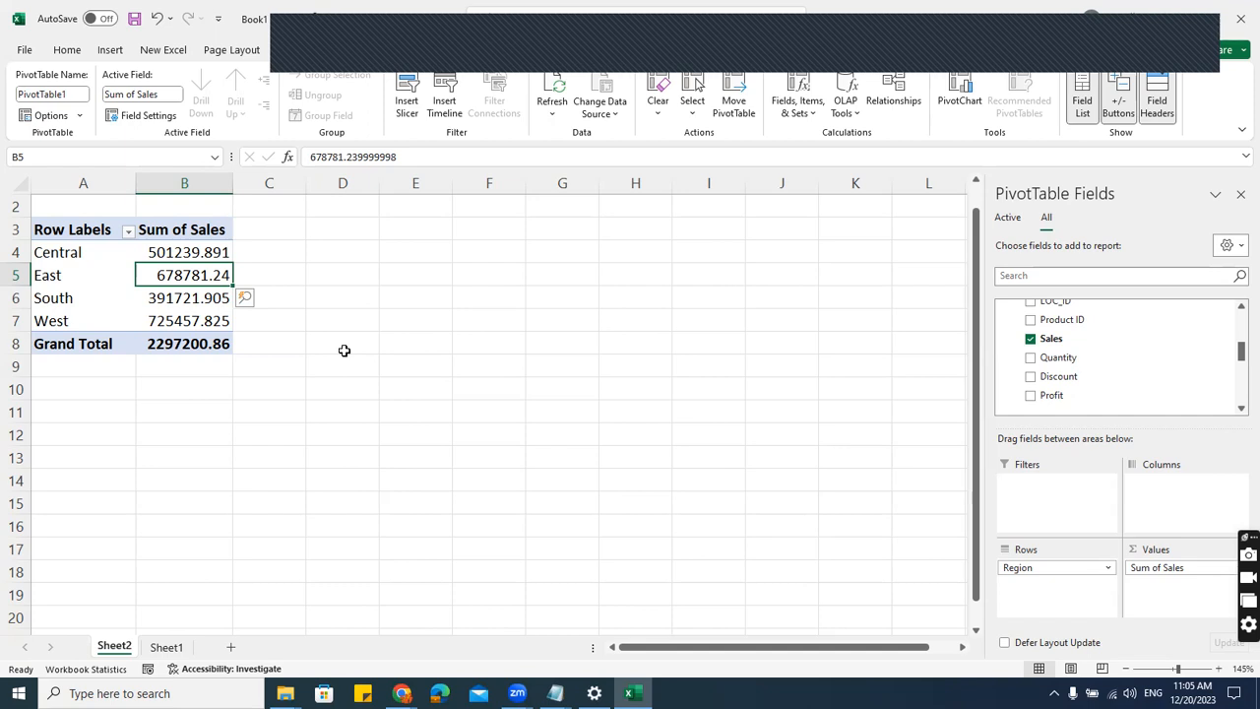
- Close the open Book1 pivot table workbook without saving its changes
key(alt+Tab)
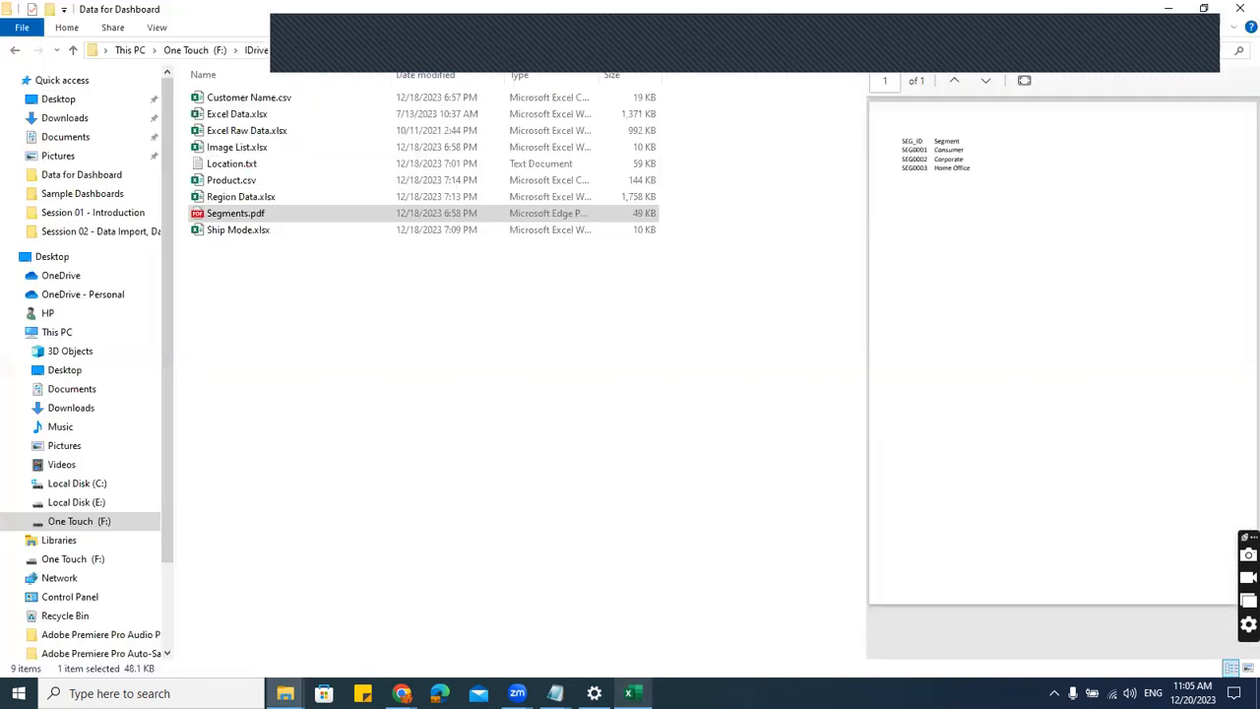
right_click(635, 679)
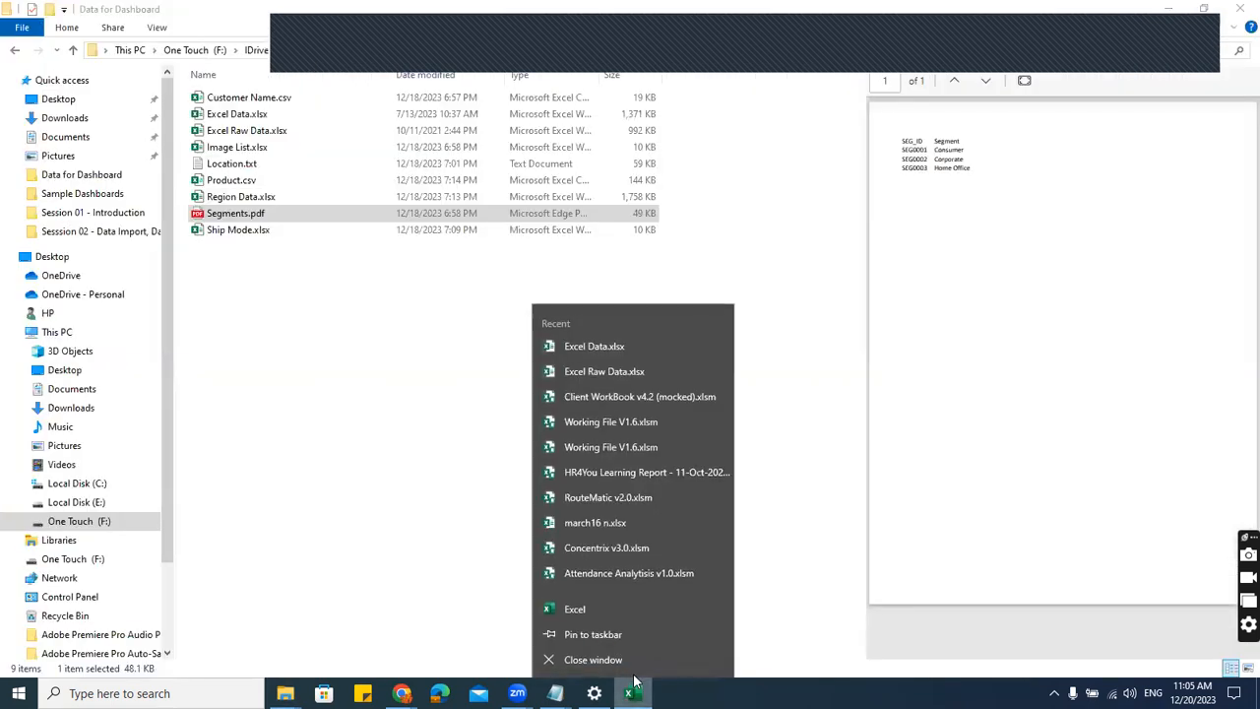
click(592, 660)
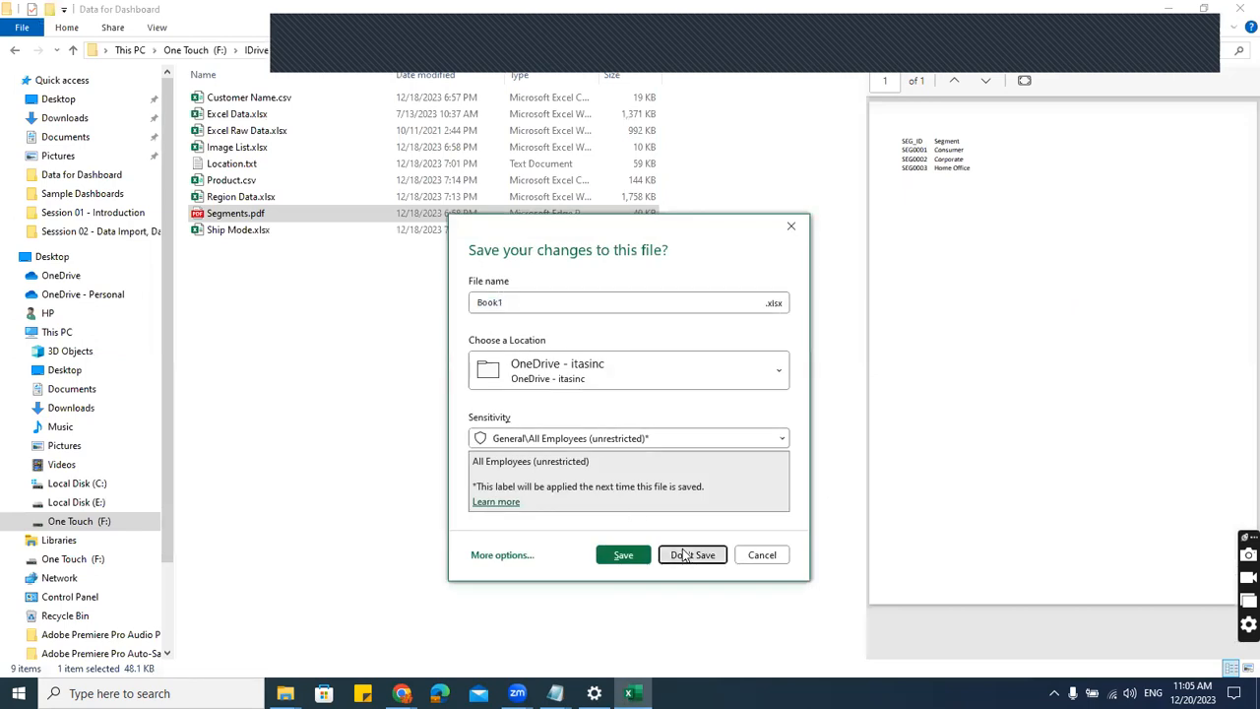
click(686, 555)
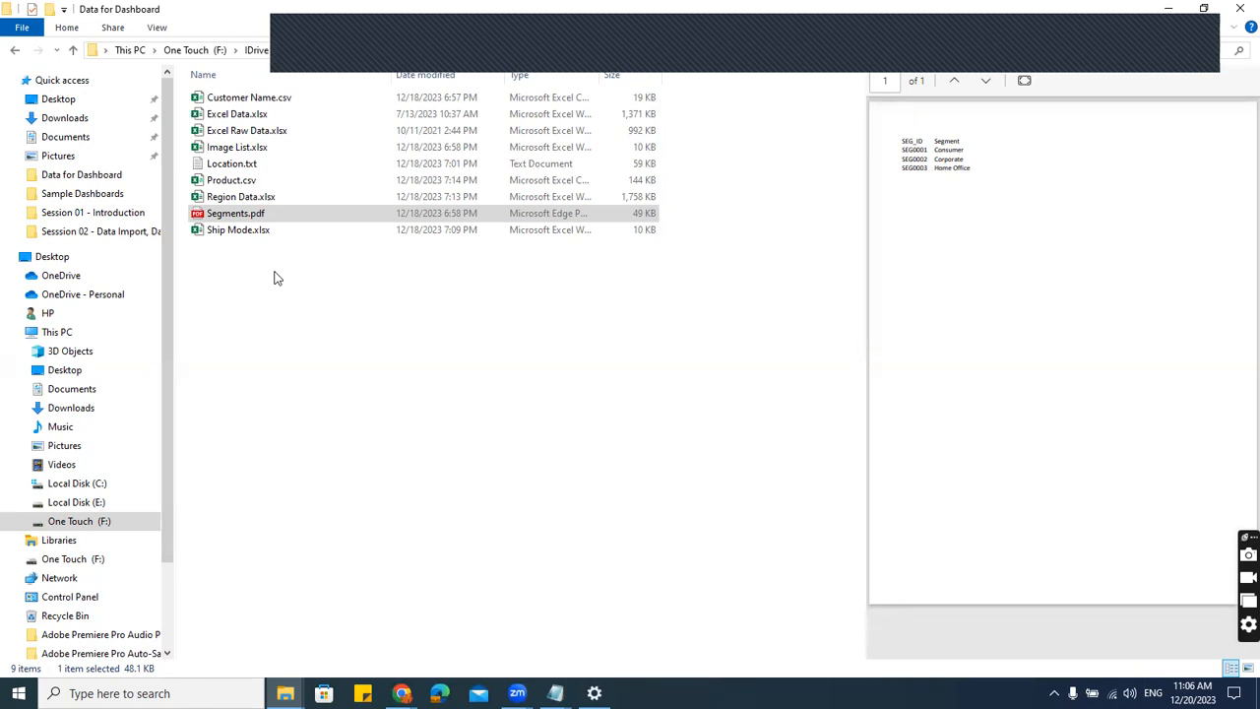
- Start Excel again and create a blank workbook
key(super+r)
text(excel)
key(Return)
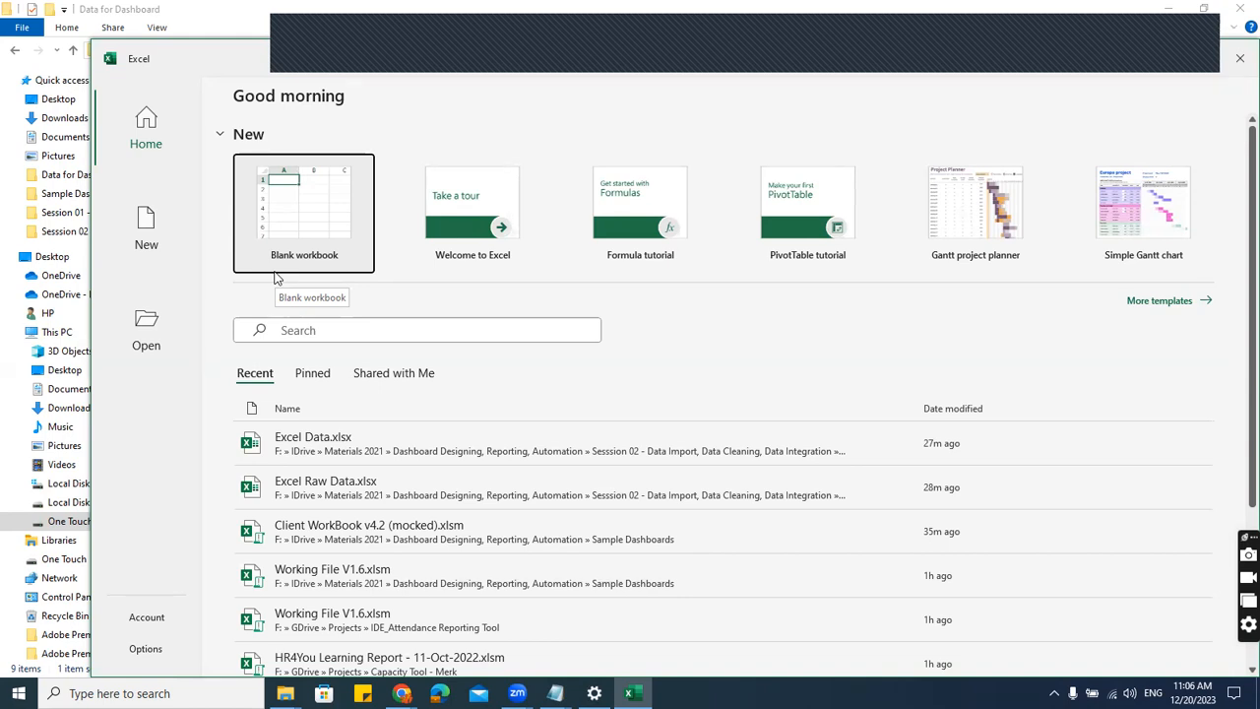
click(624, 28)
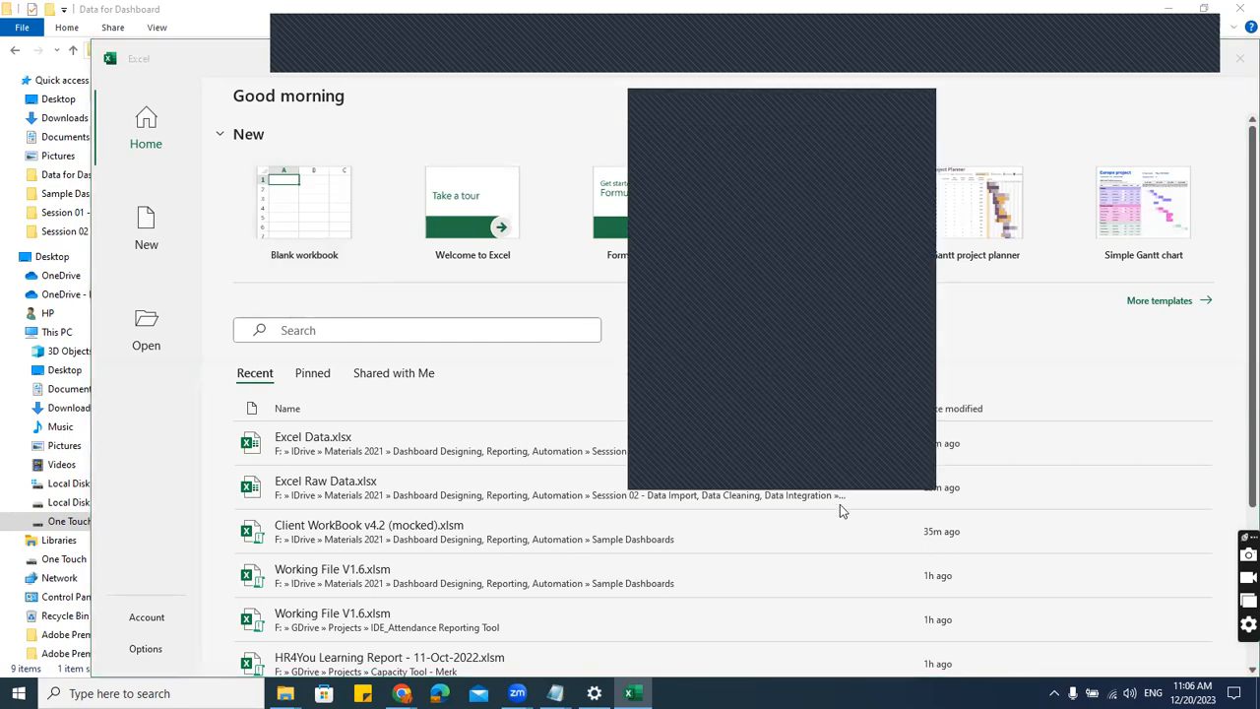
click(908, 105)
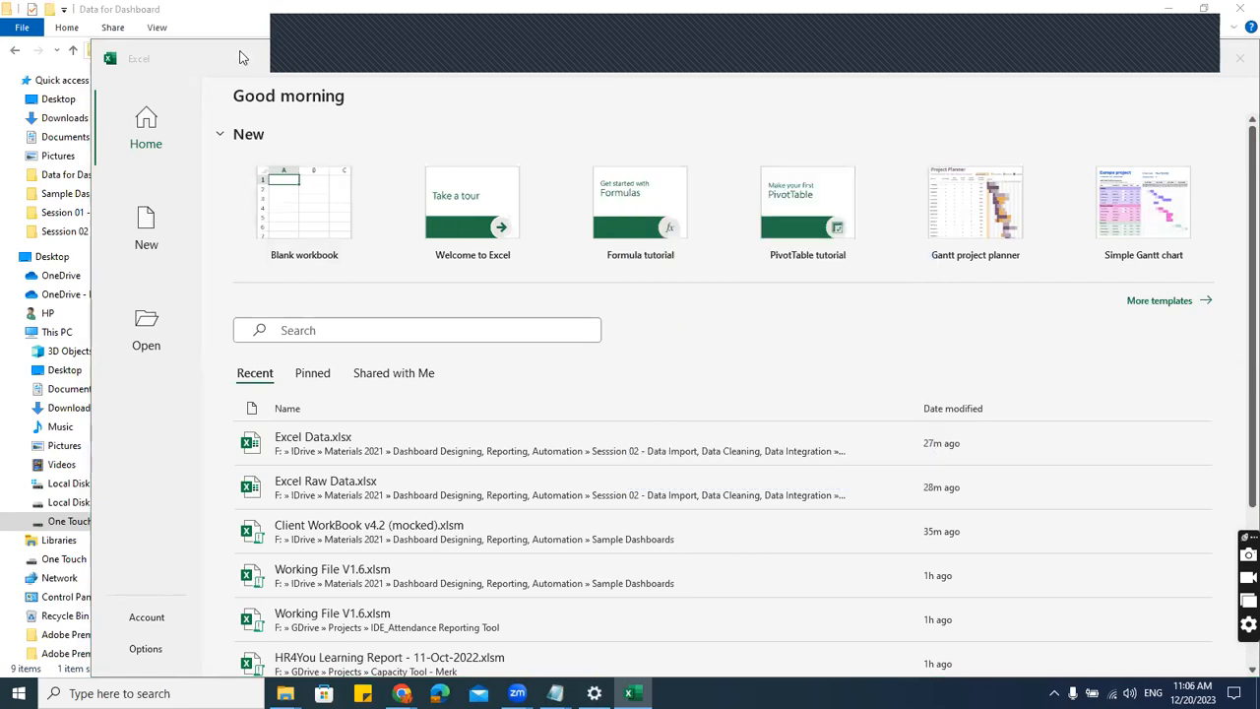
click(323, 207)
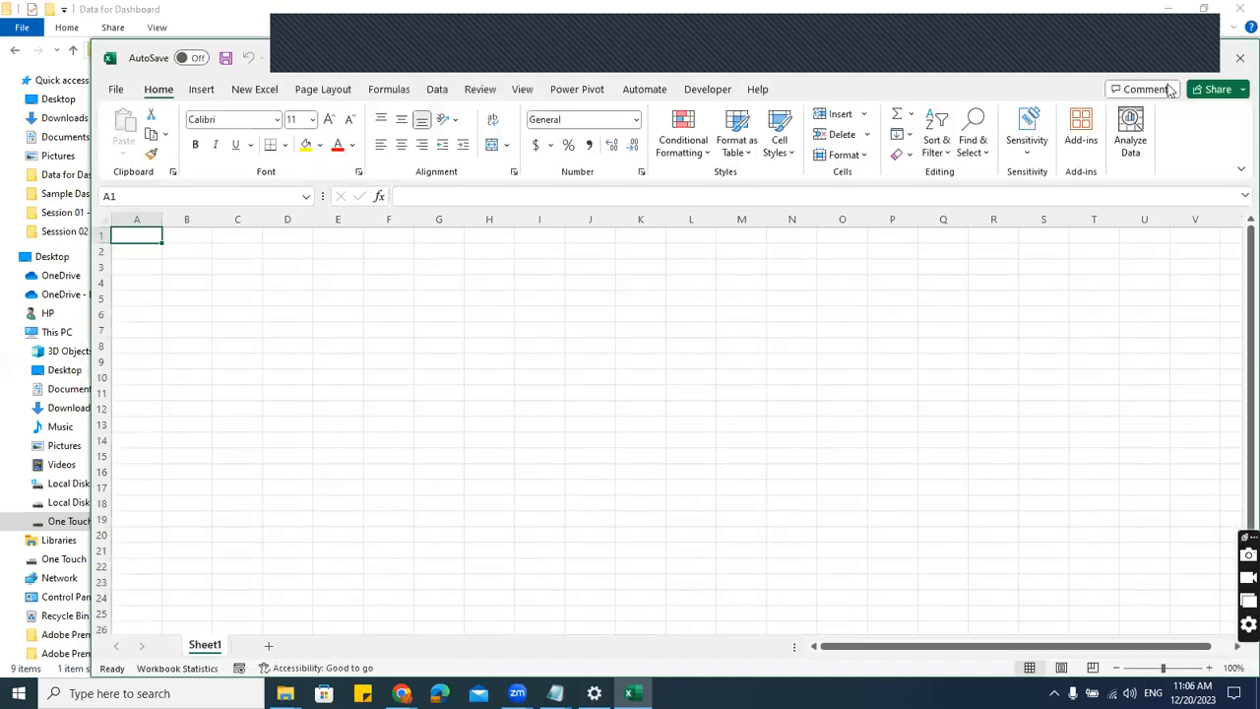
click(318, 323)
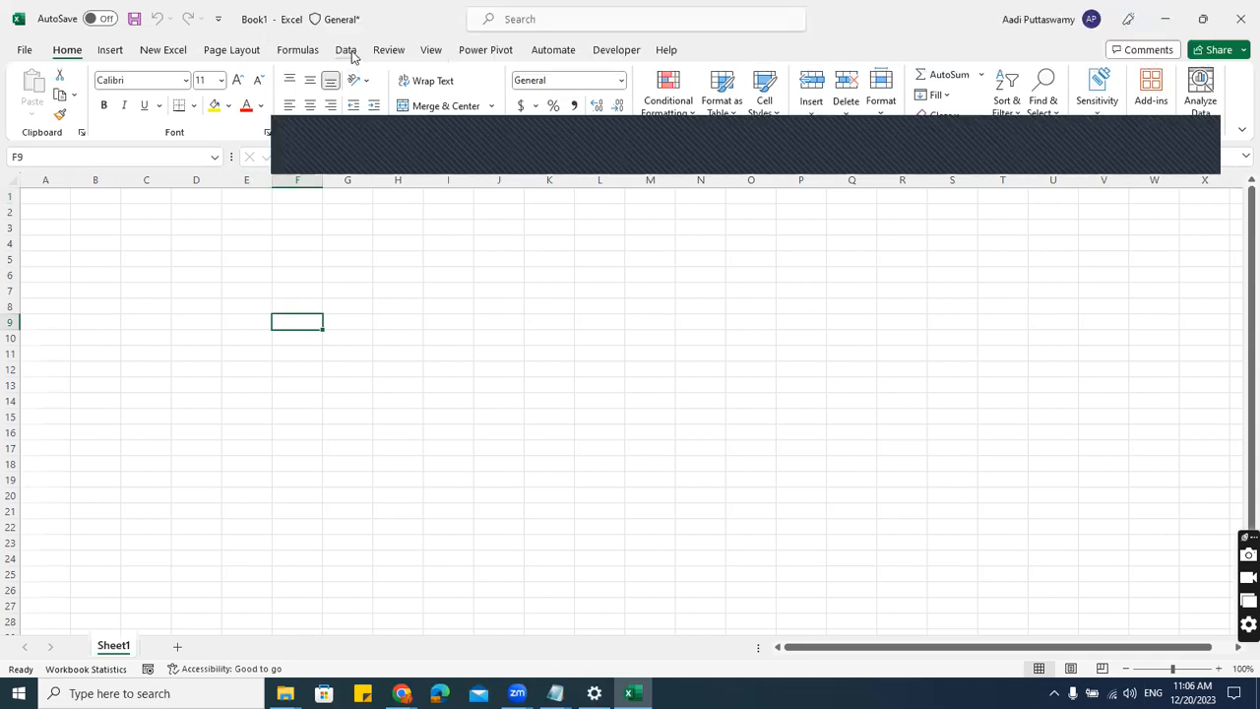
- Switch to File Explorer and preview the region, ship mode, image list, segment, location, customer and product source files in the Data for Dashboard folder
click(348, 50)
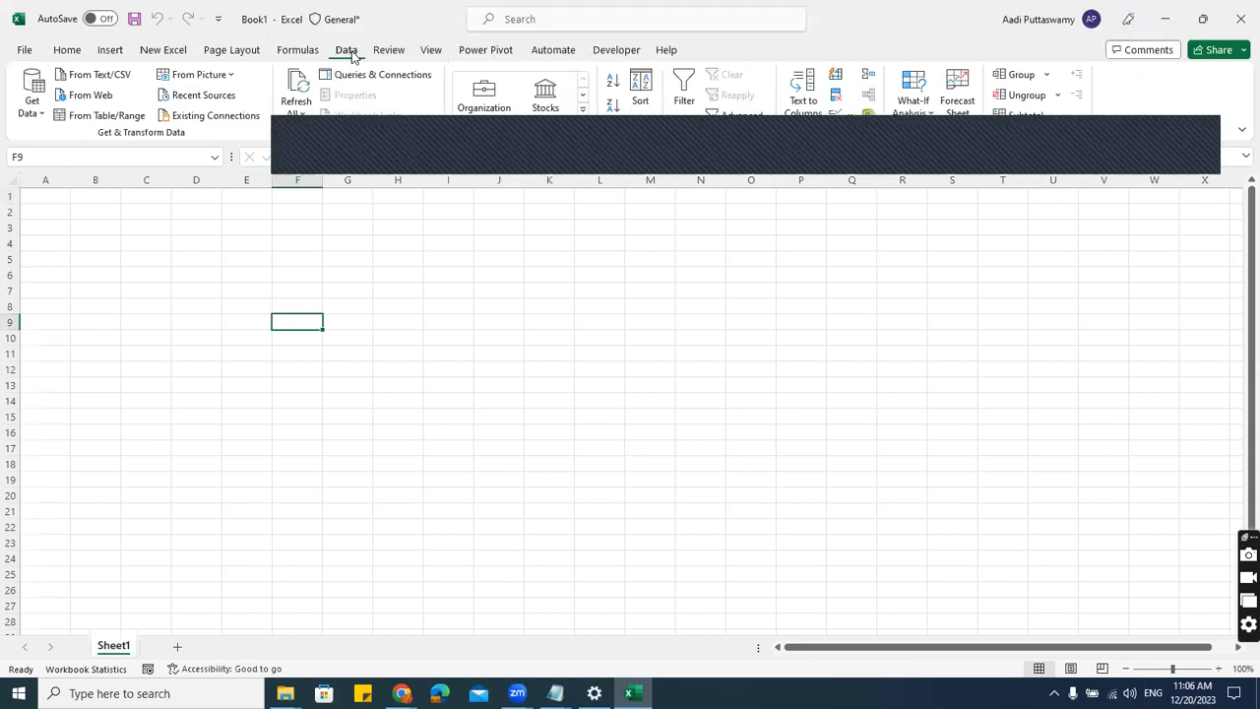
click(40, 117)
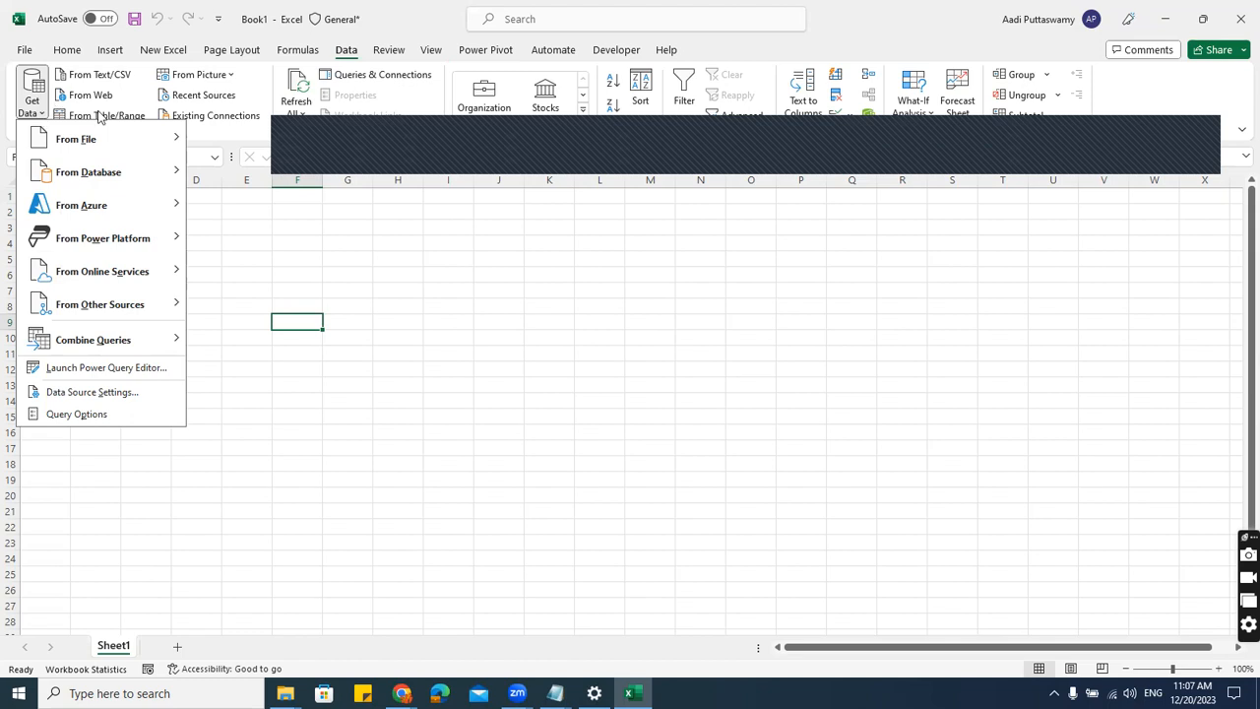
click(286, 693)
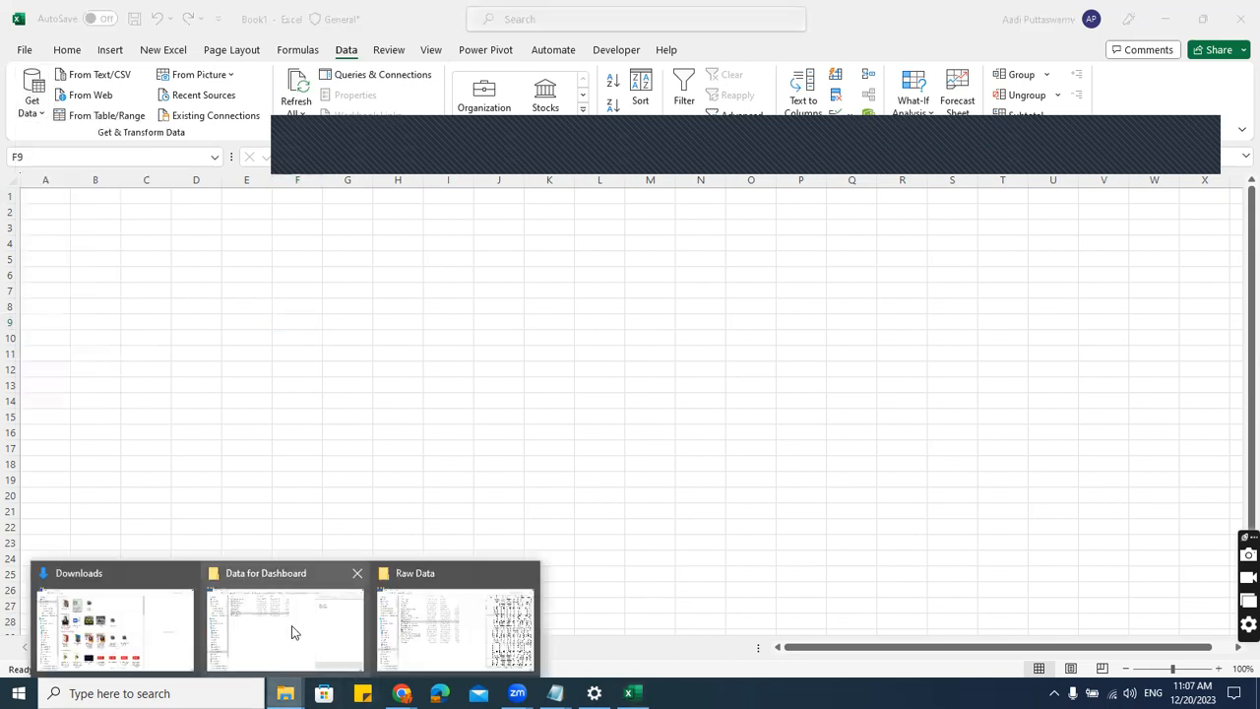
click(331, 634)
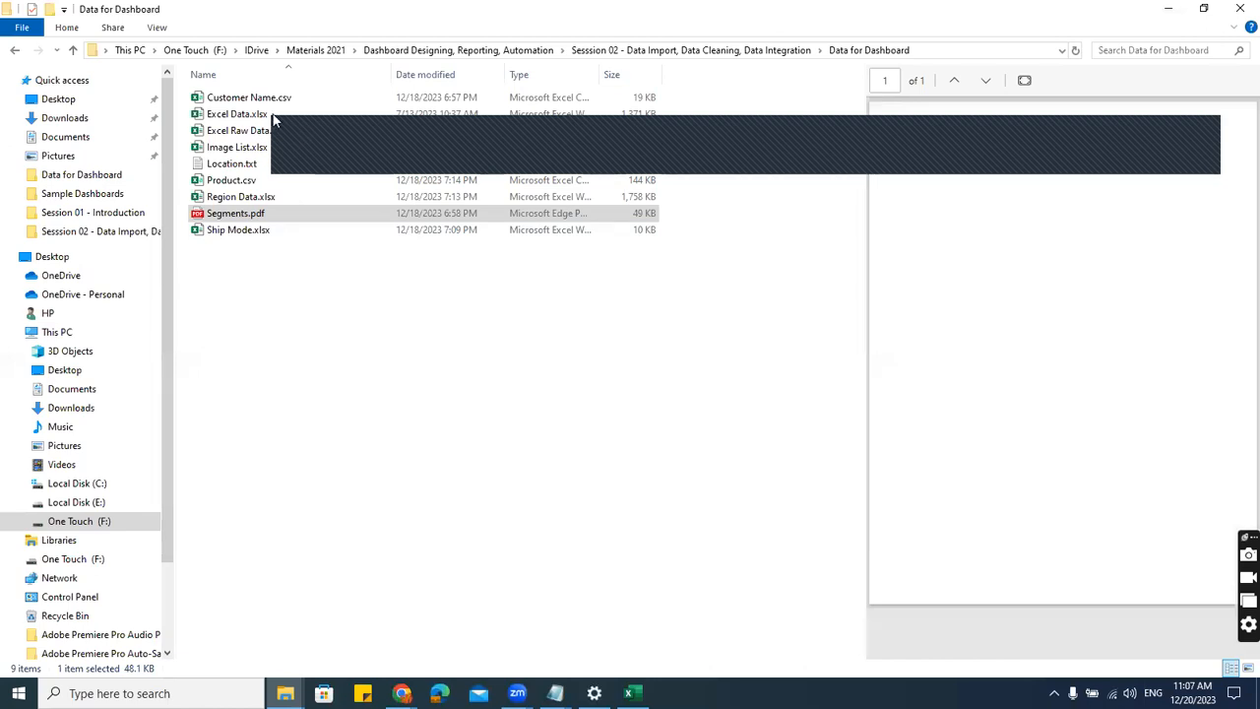
click(240, 199)
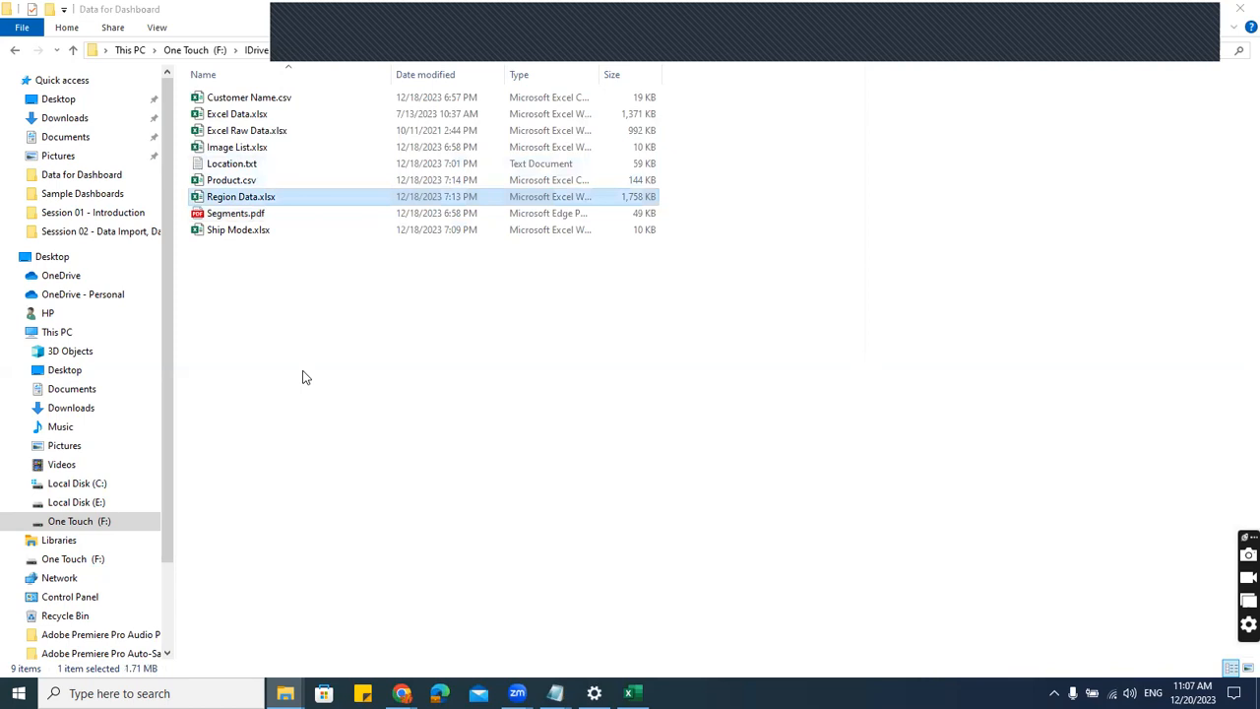
click(239, 232)
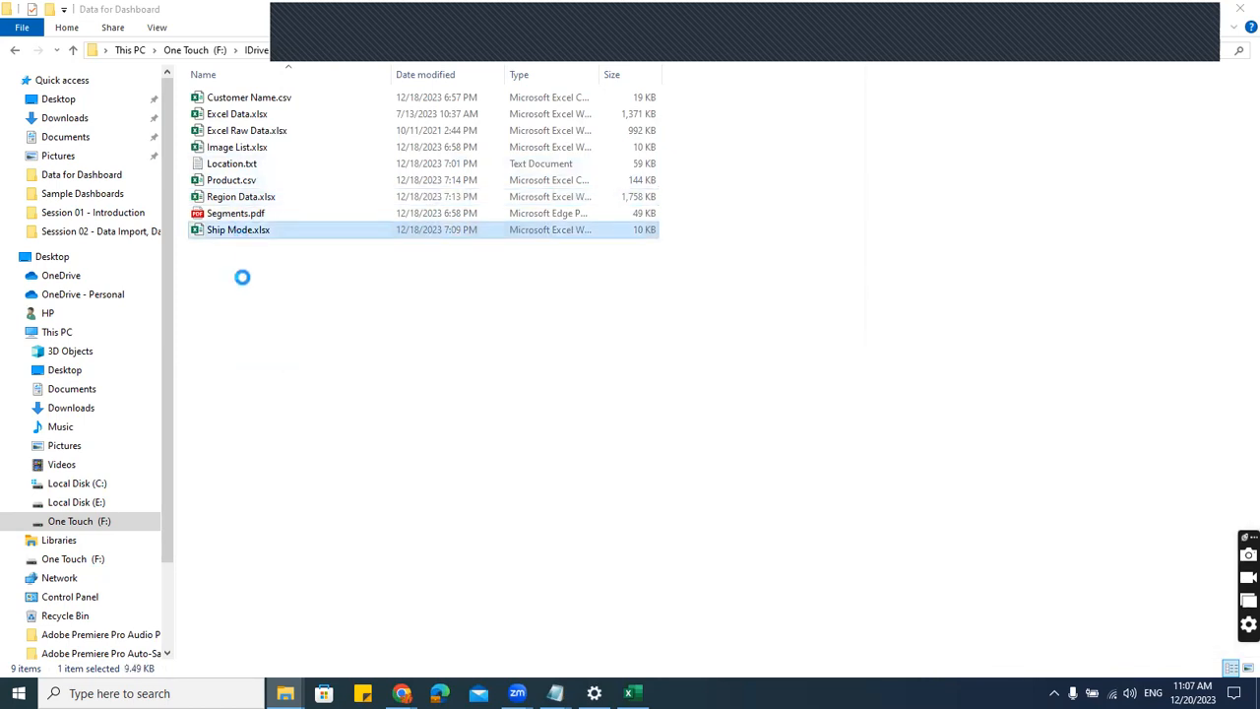
click(246, 148)
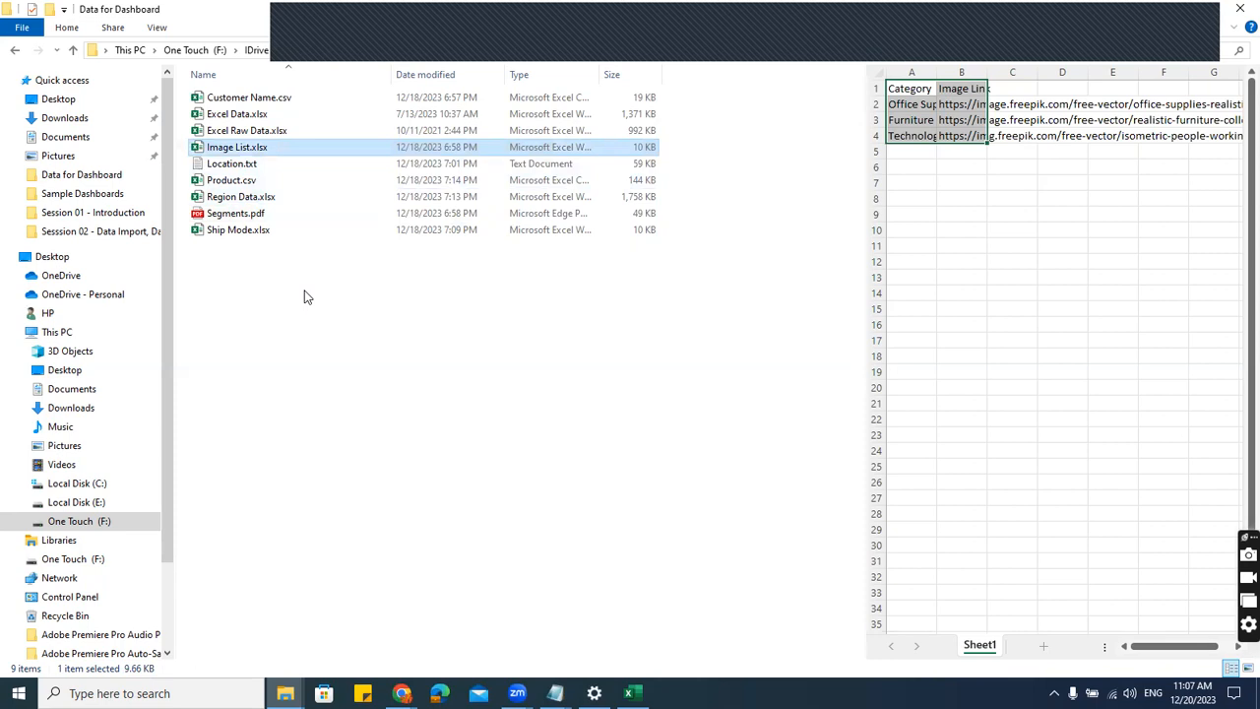
click(266, 213)
click(239, 164)
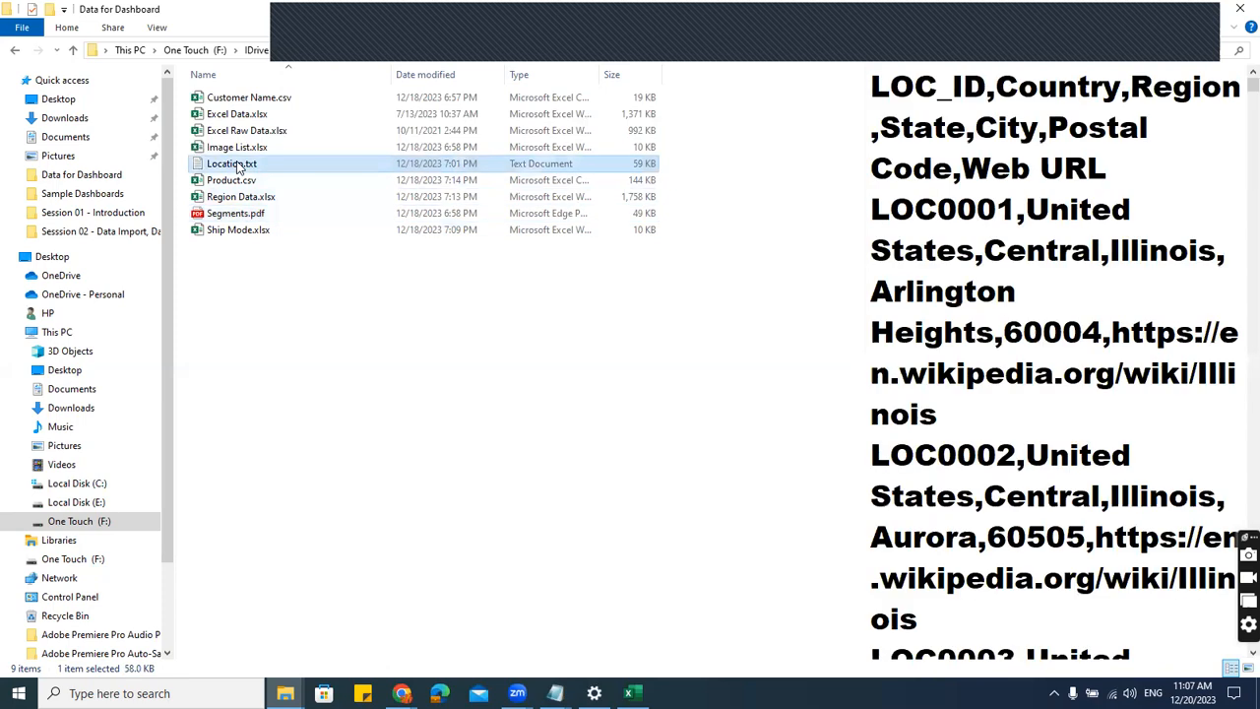
click(246, 98)
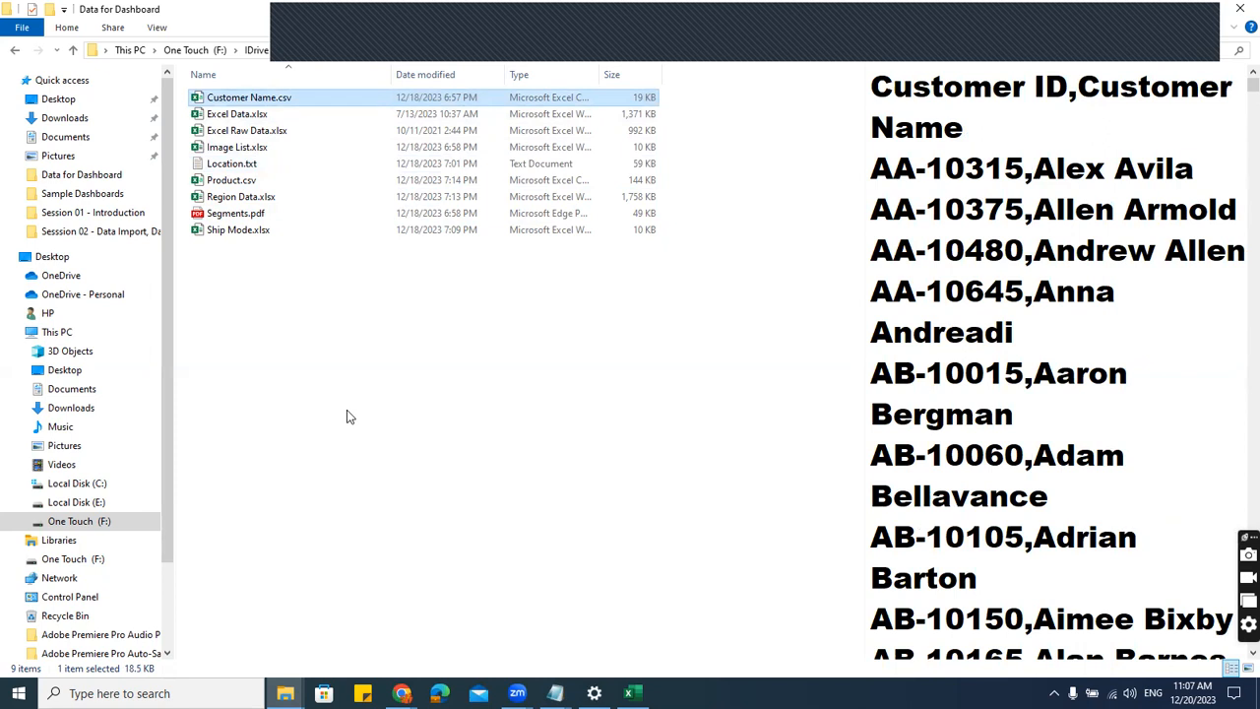
click(248, 183)
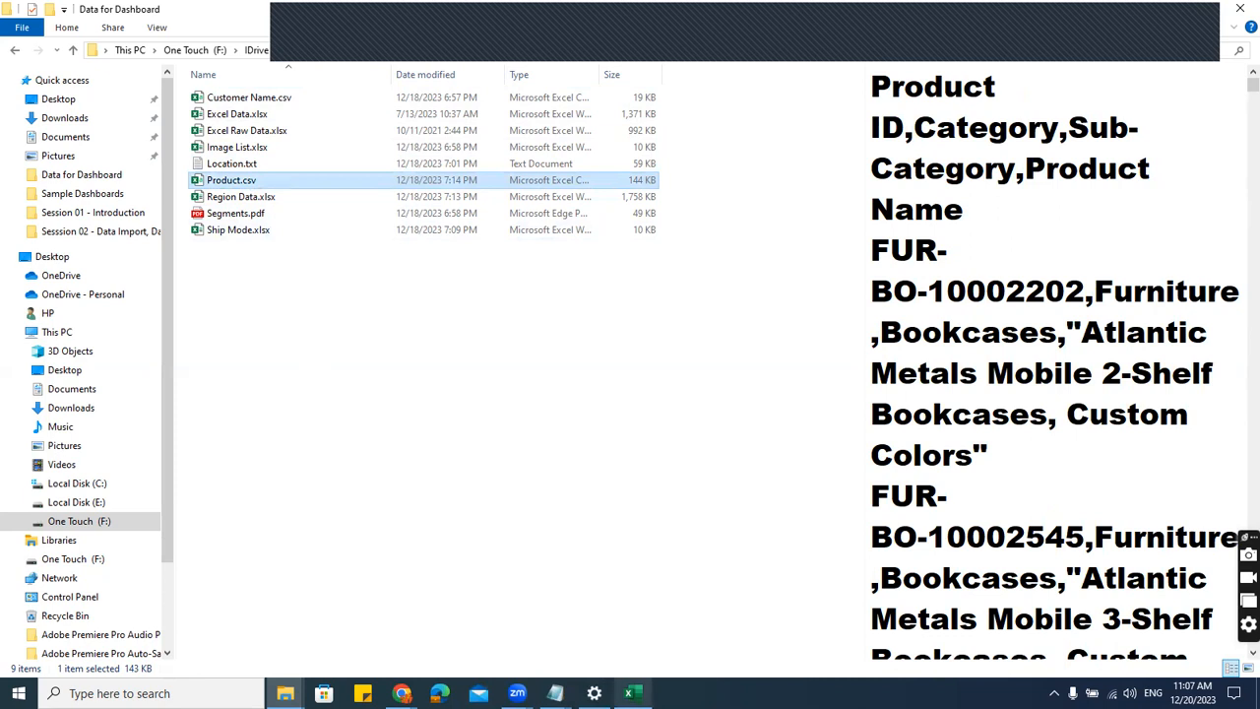
- In Excel, import the workbook Region Data.xlsx from the Data for Dashboard folder, using the folder path copied from File Explorer
click(631, 693)
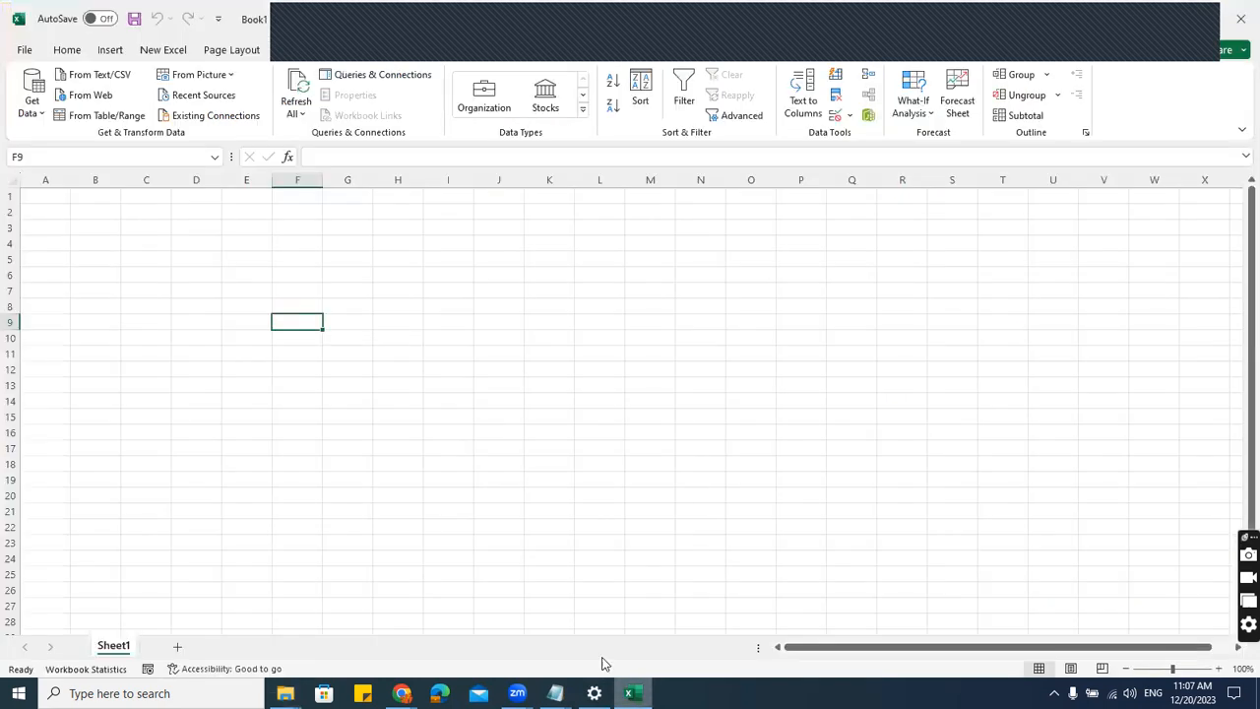
click(35, 106)
mouse_move(39, 145)
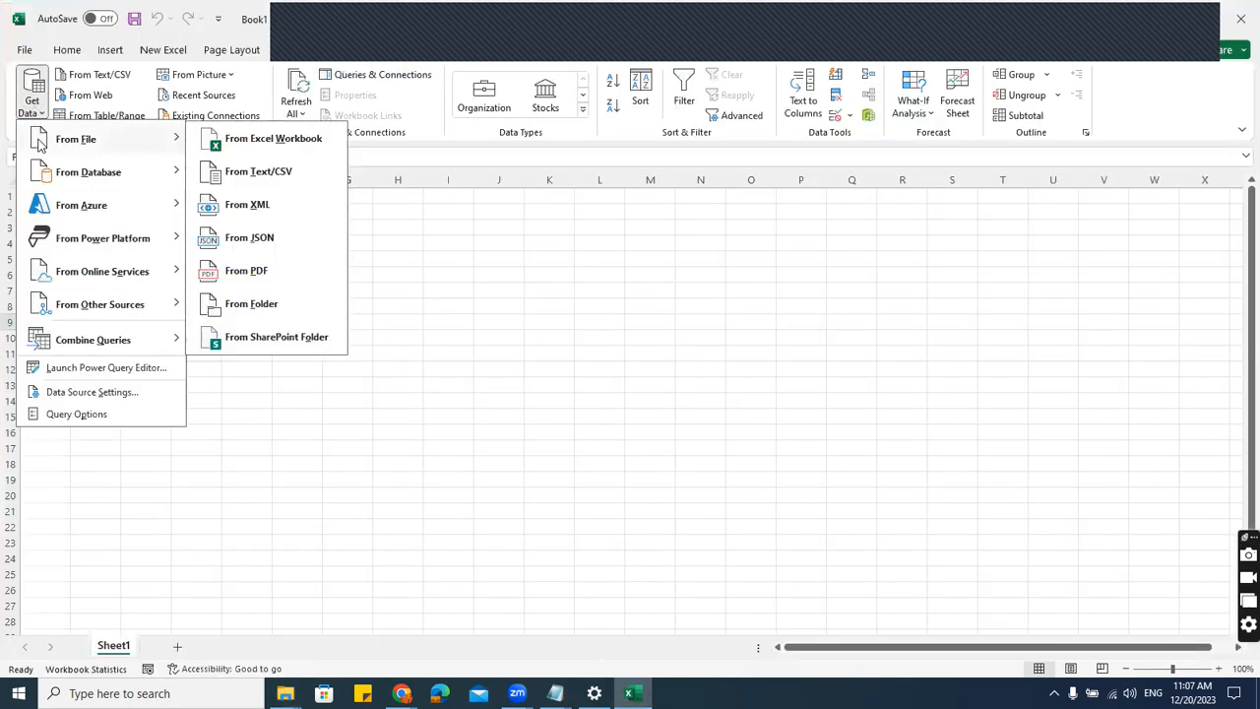
click(254, 142)
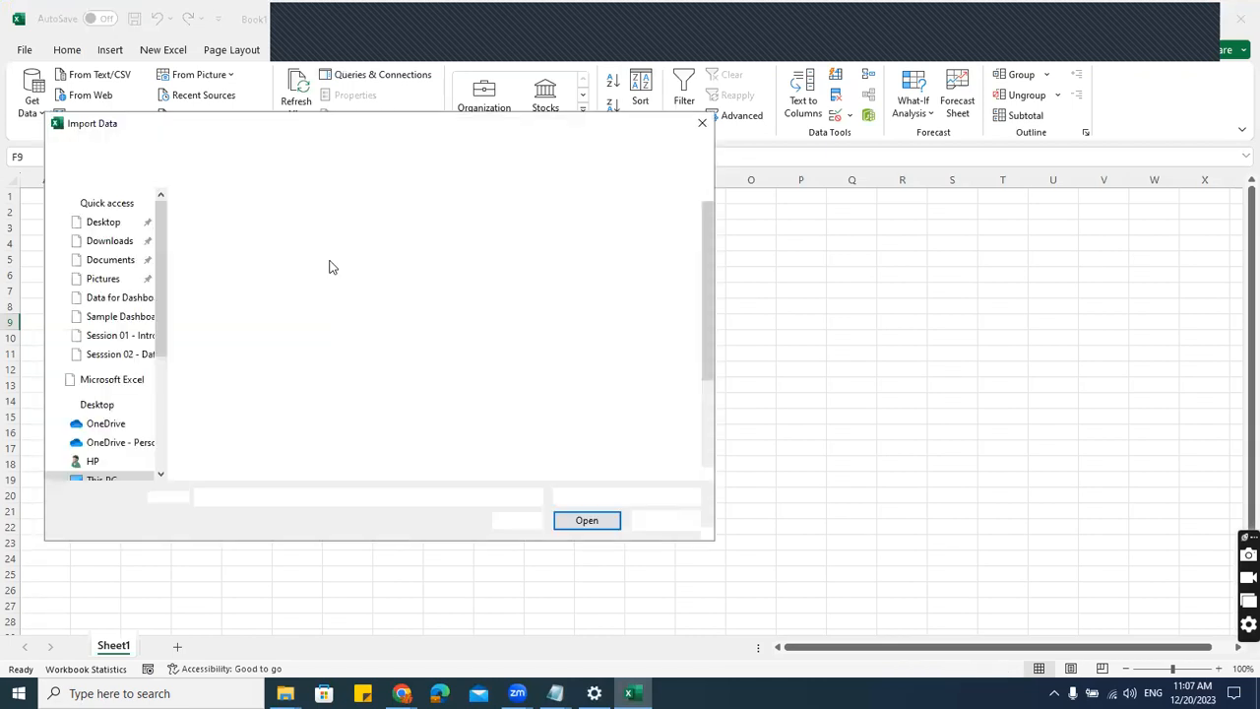
click(284, 693)
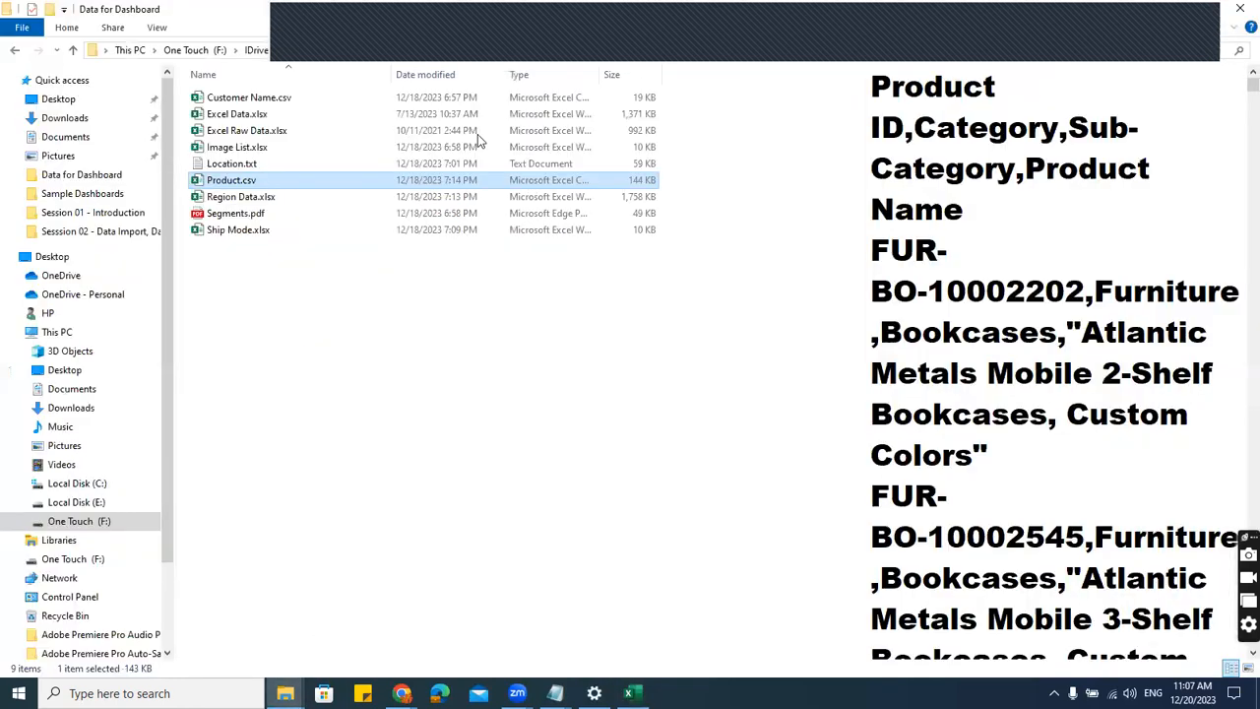
click(300, 615)
click(955, 51)
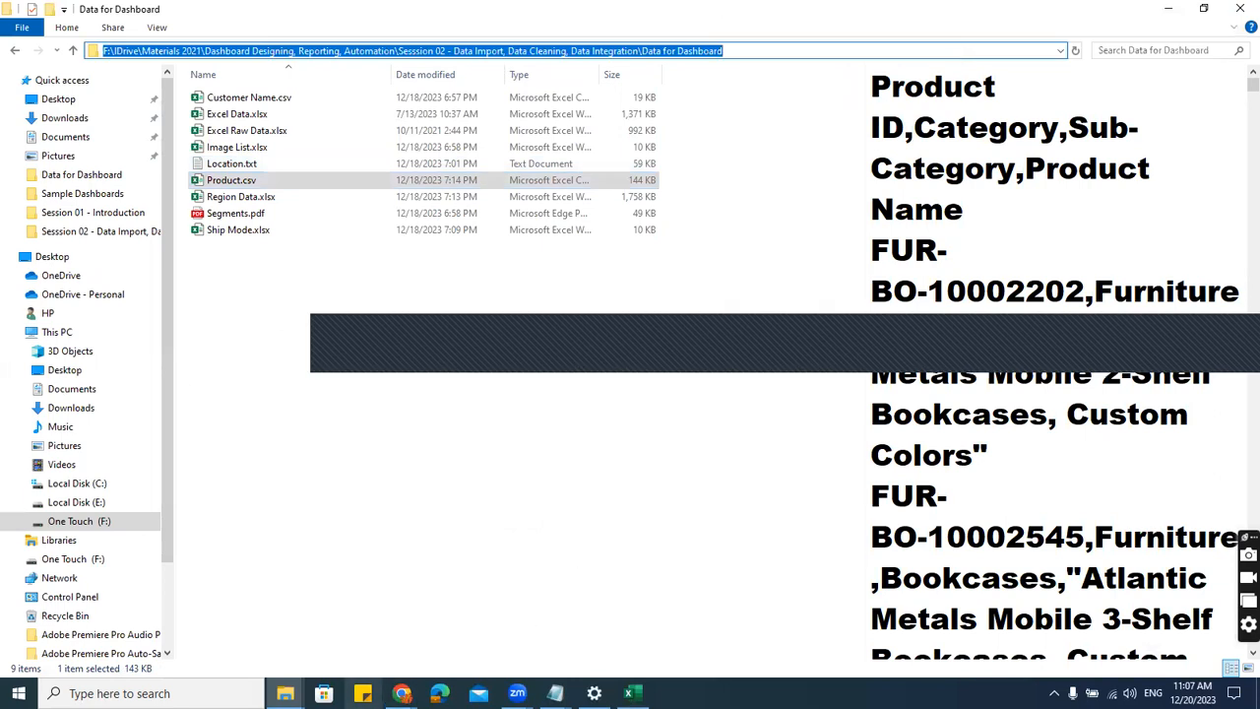
click(630, 693)
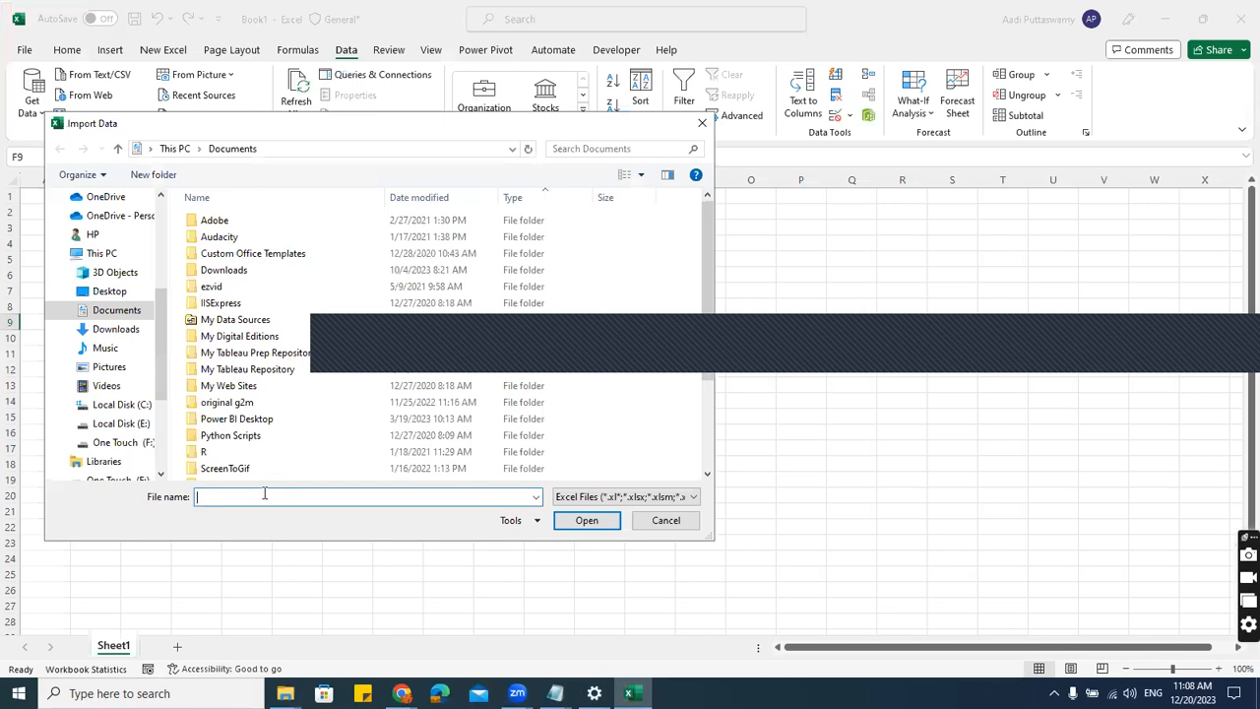
key(ctrl+v)
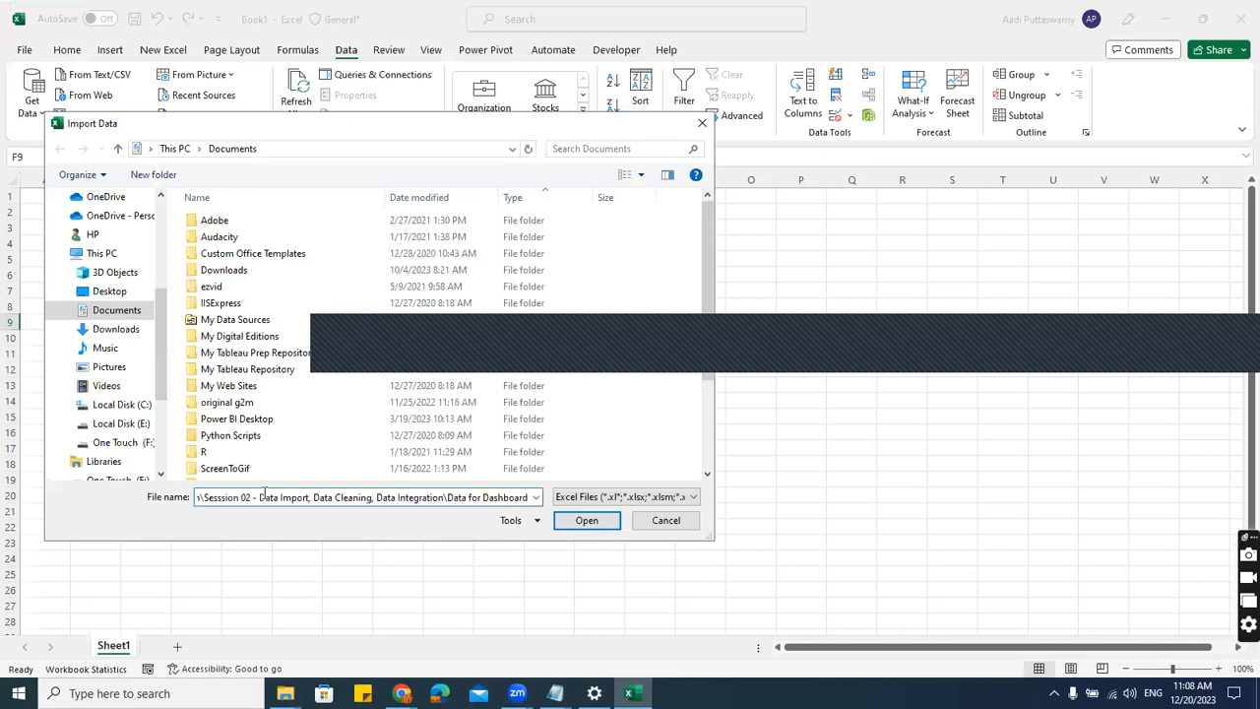
click(584, 521)
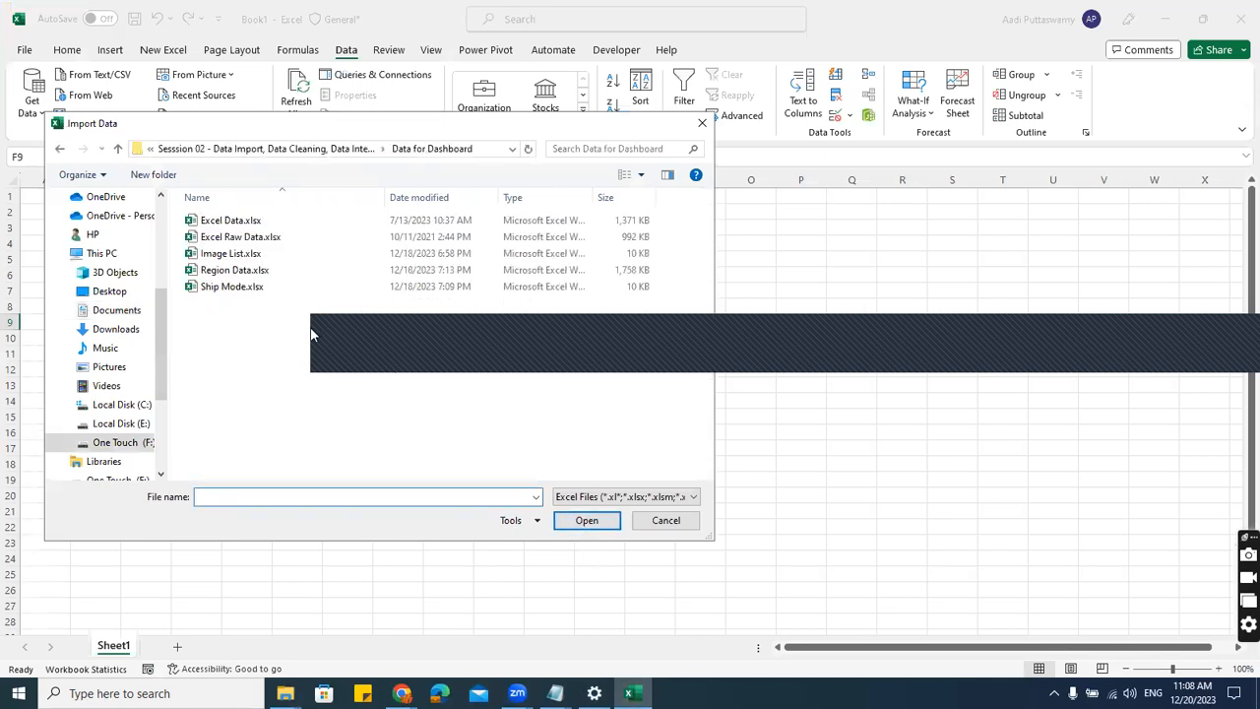
click(243, 272)
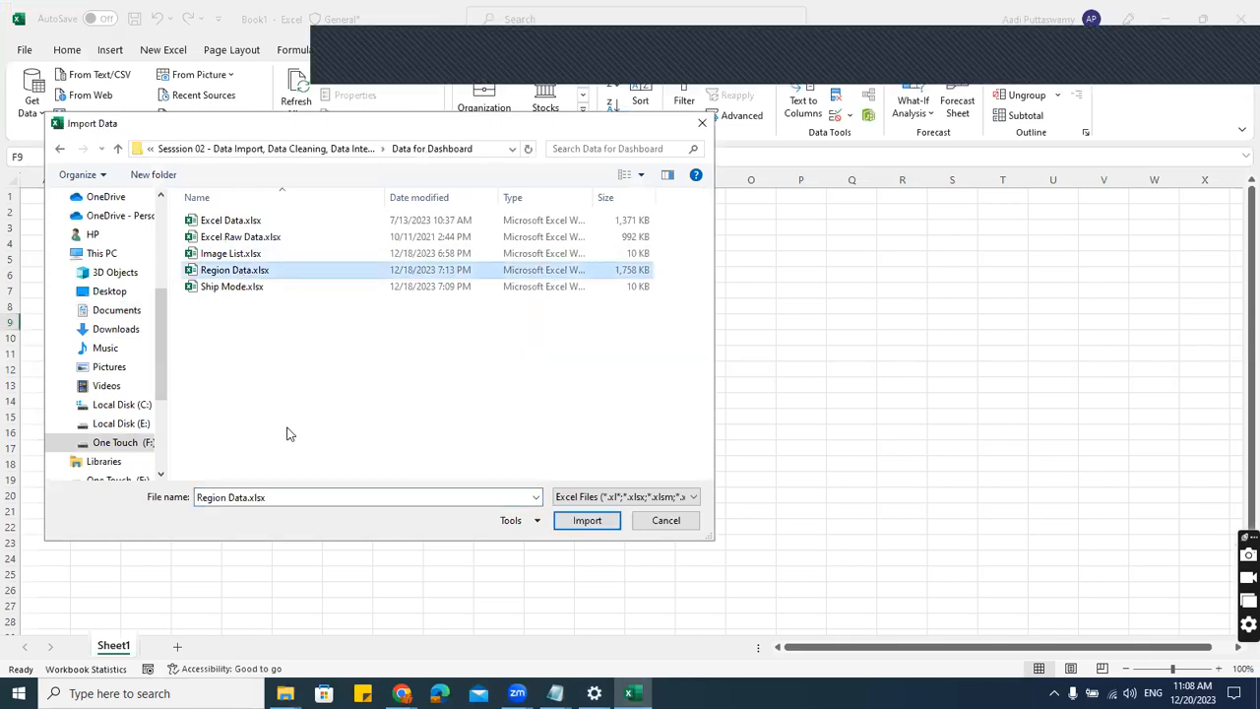
click(587, 522)
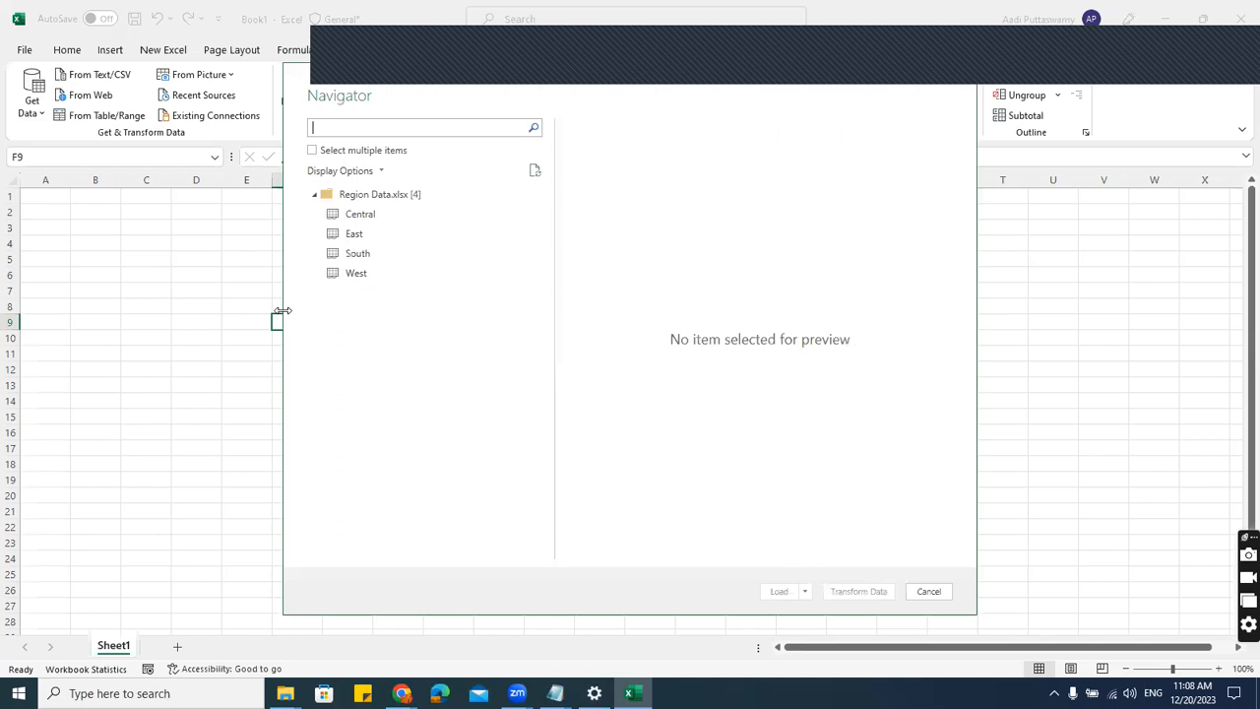
- Select the Central, East, South and West sheets together and open them in the Power Query Editor for transformation
click(314, 151)
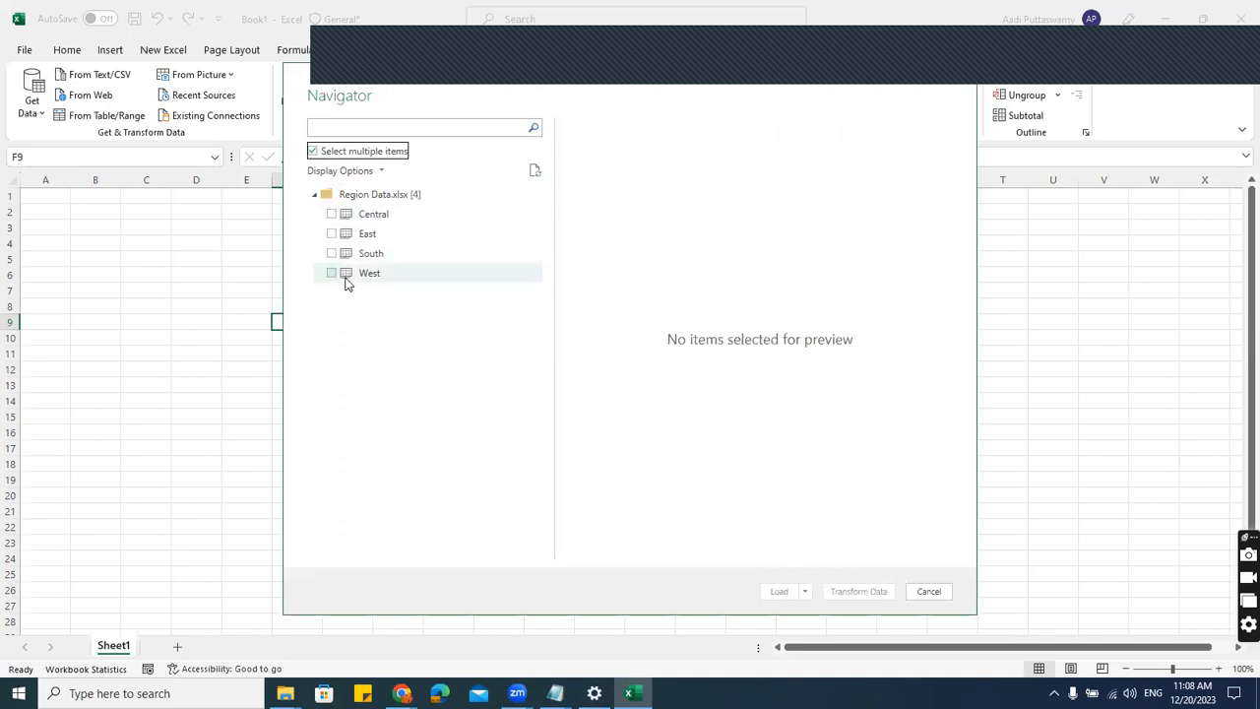
click(332, 214)
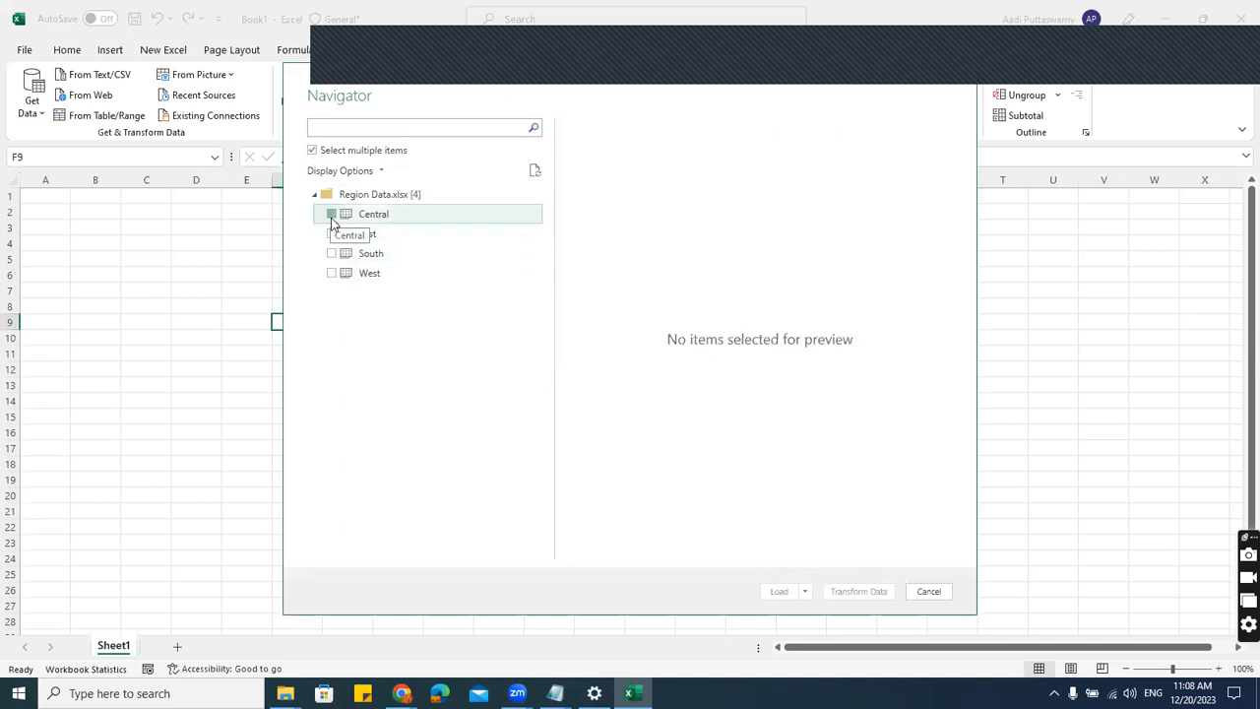
click(331, 234)
click(331, 253)
click(331, 272)
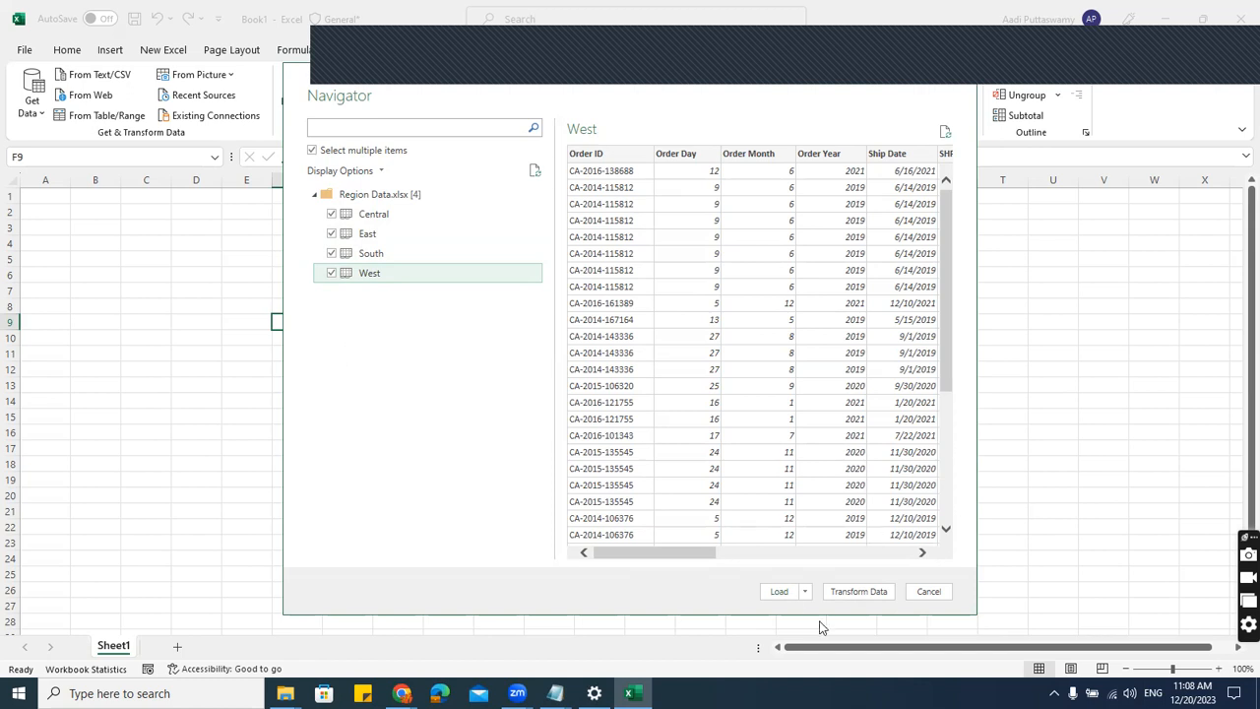
click(806, 591)
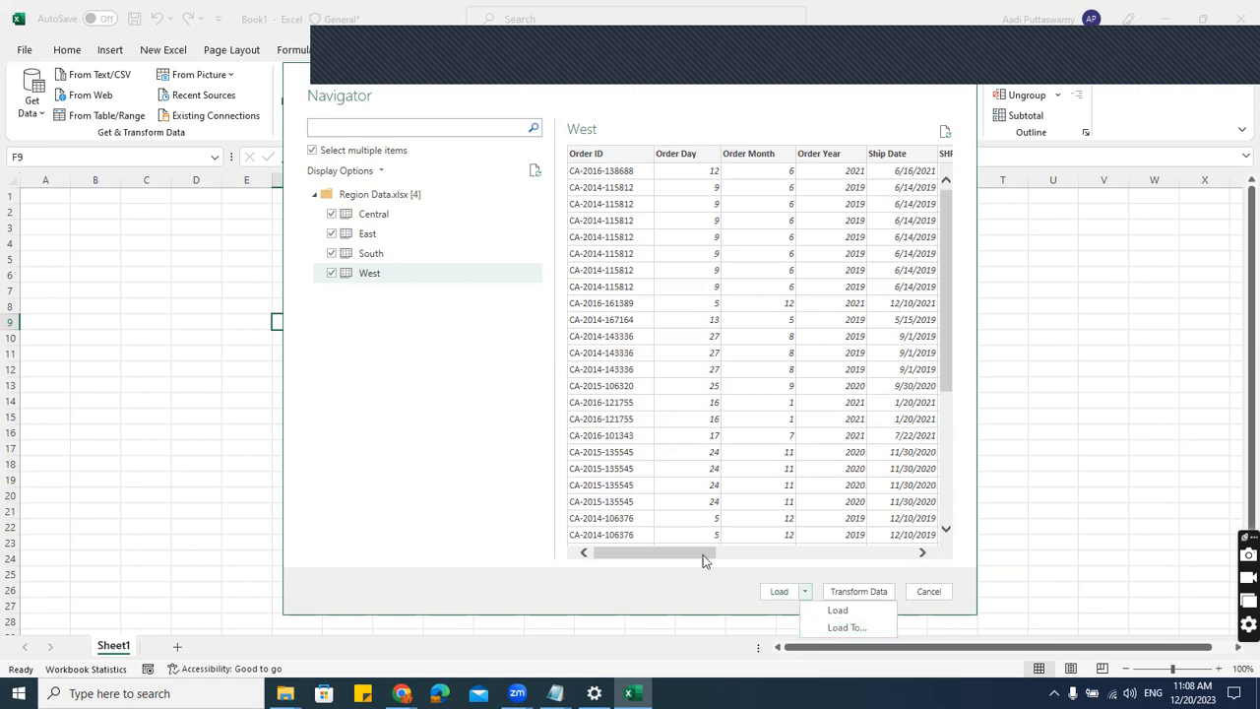
click(830, 628)
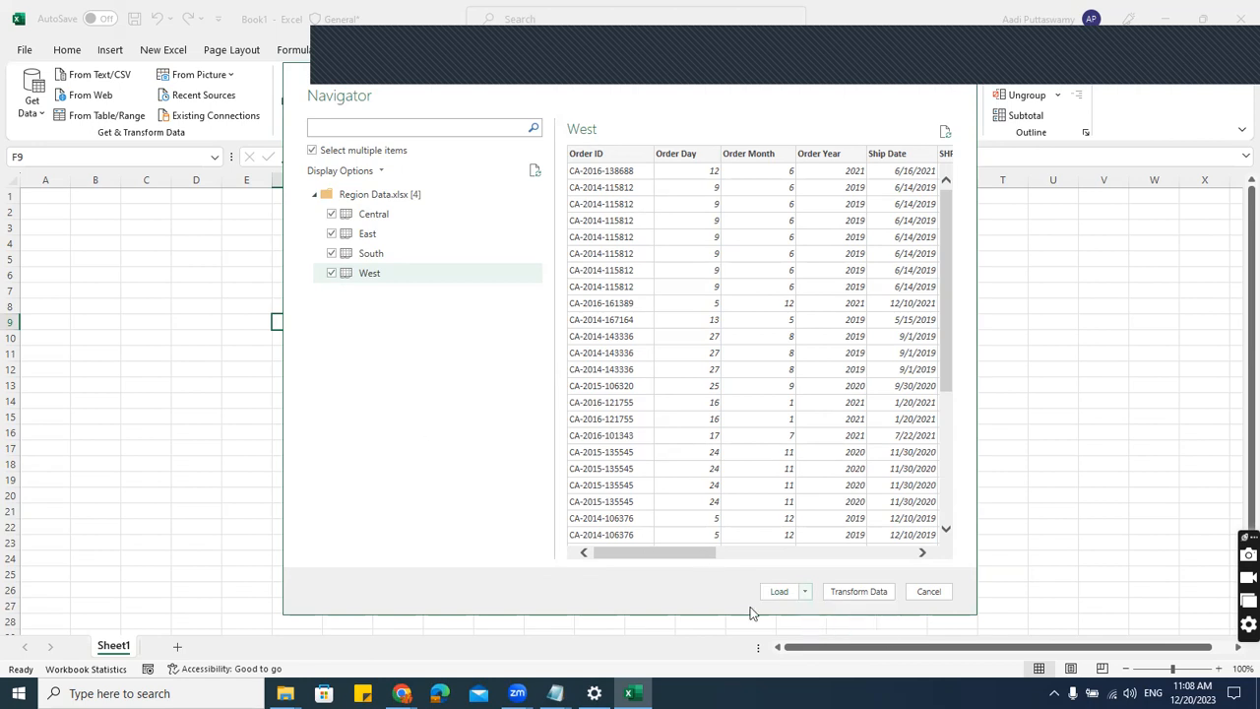
click(853, 592)
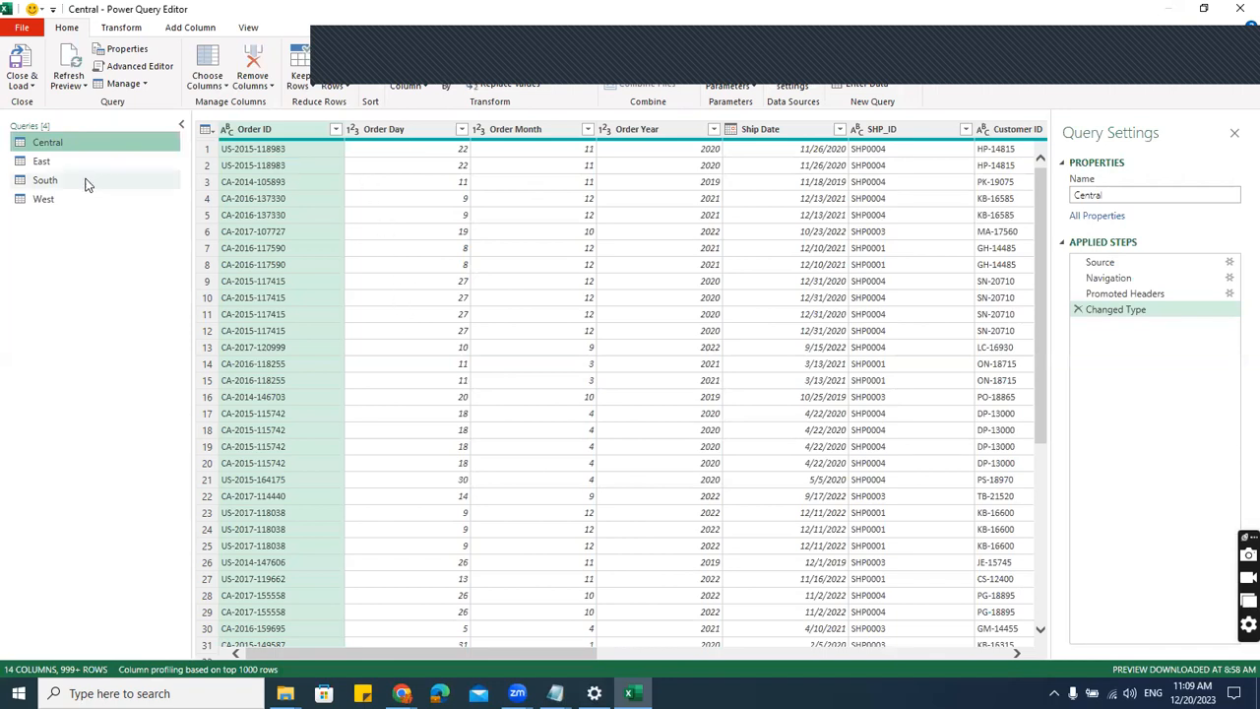
- Review the data previews of the East, South and West queries
click(51, 160)
click(59, 180)
click(52, 197)
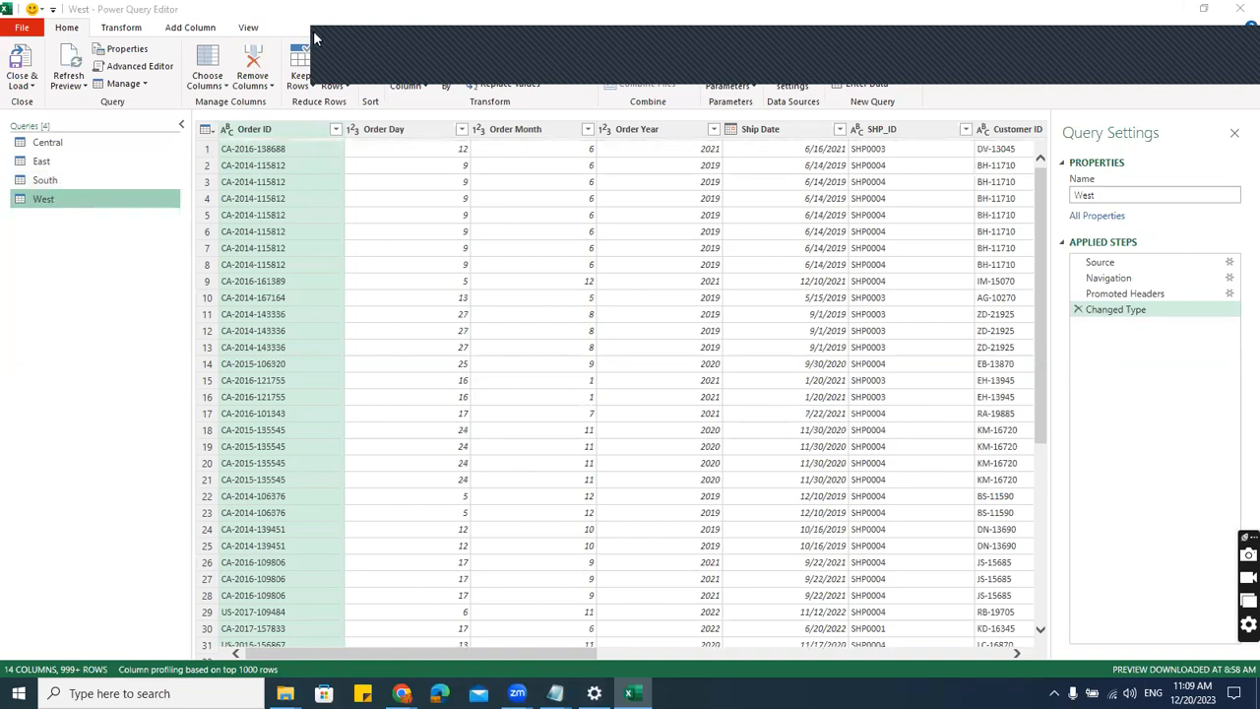
drag(314, 32, 318, 169)
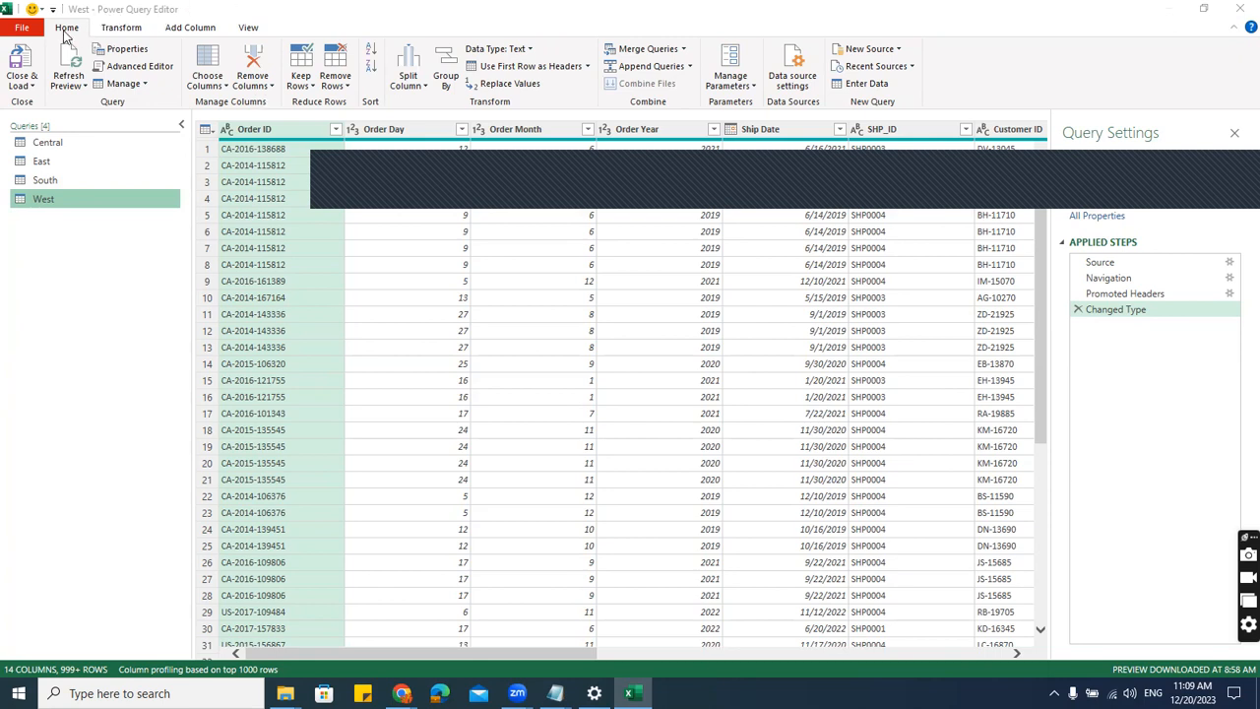
- Append the West, Central, East and South queries together as a new query, using the three or more tables option
click(691, 69)
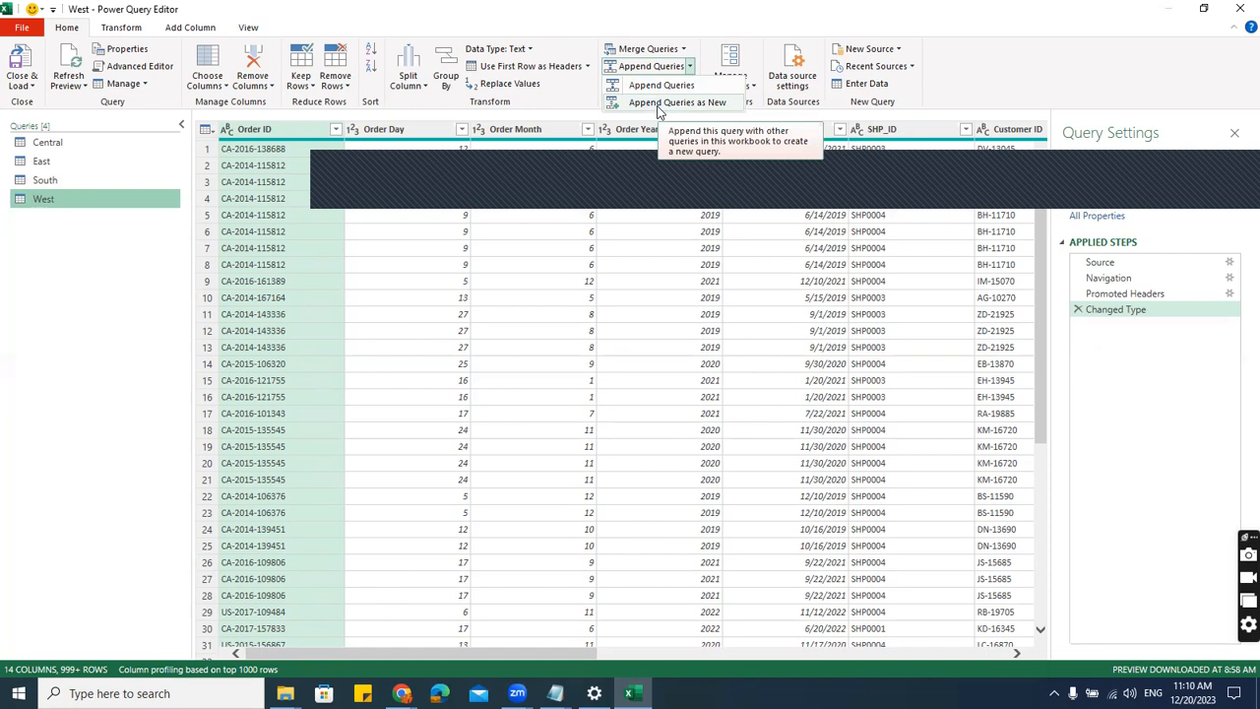
click(658, 105)
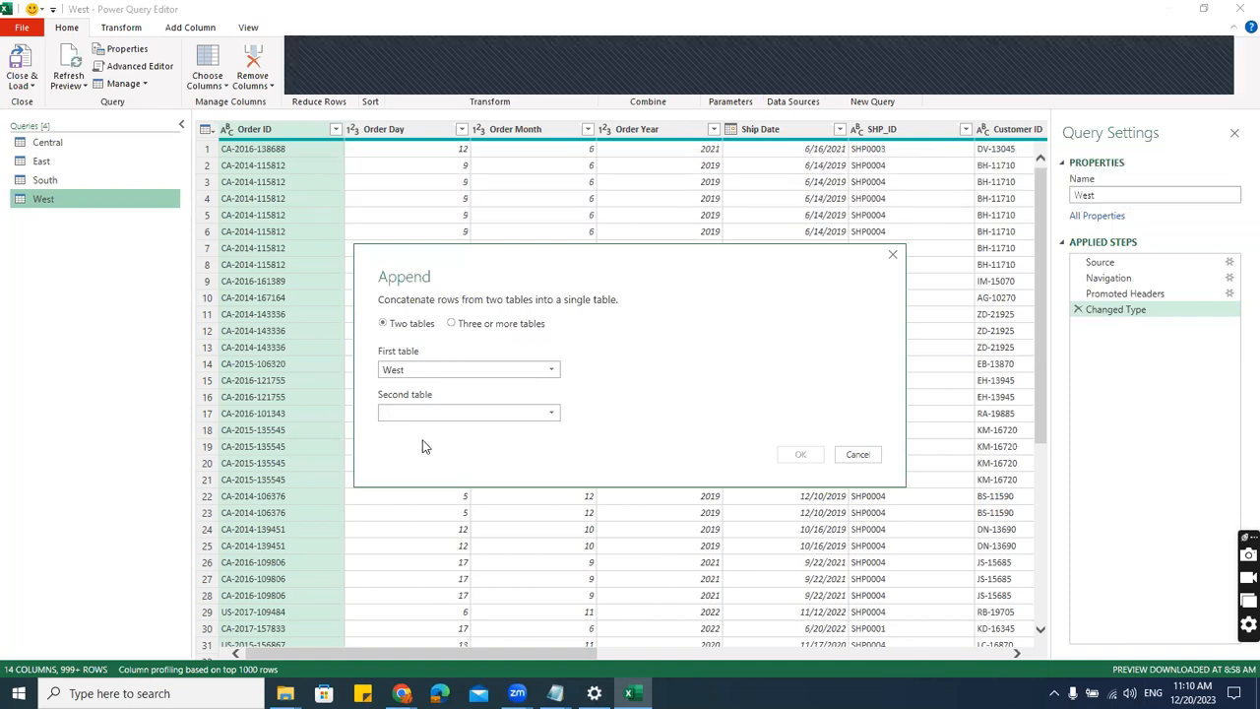
click(472, 329)
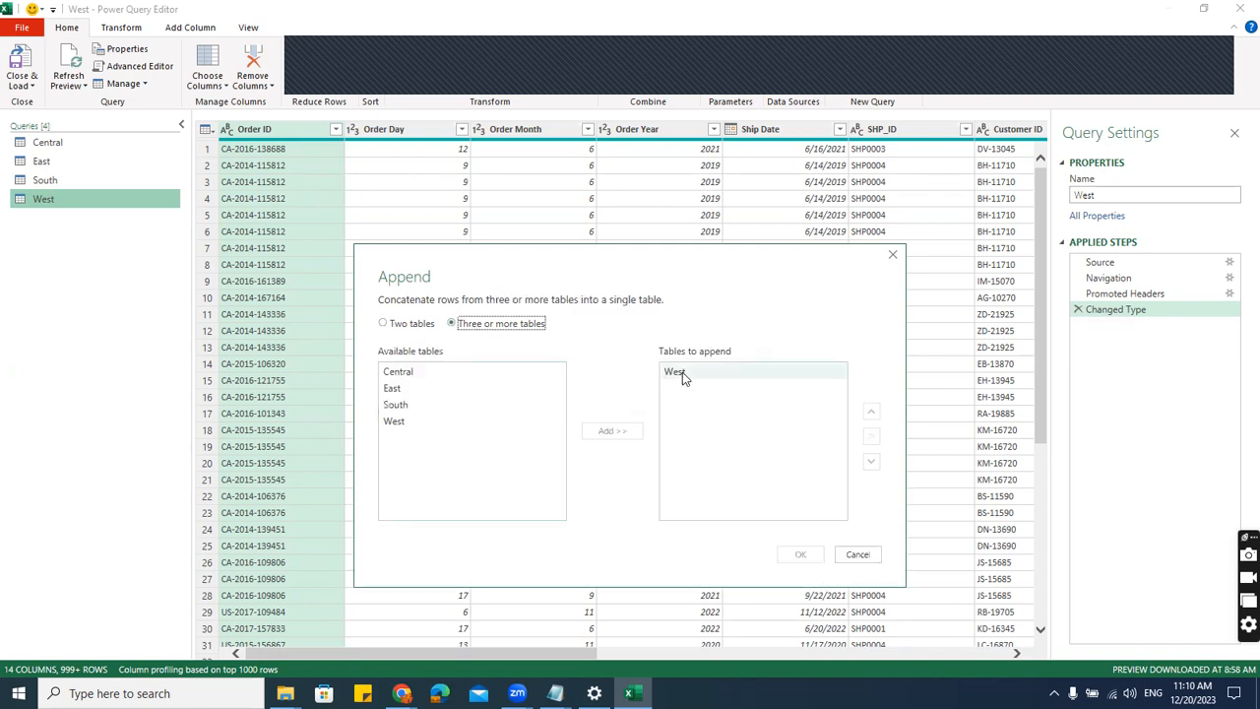
click(413, 374)
ctrl+click(417, 388)
ctrl+click(421, 404)
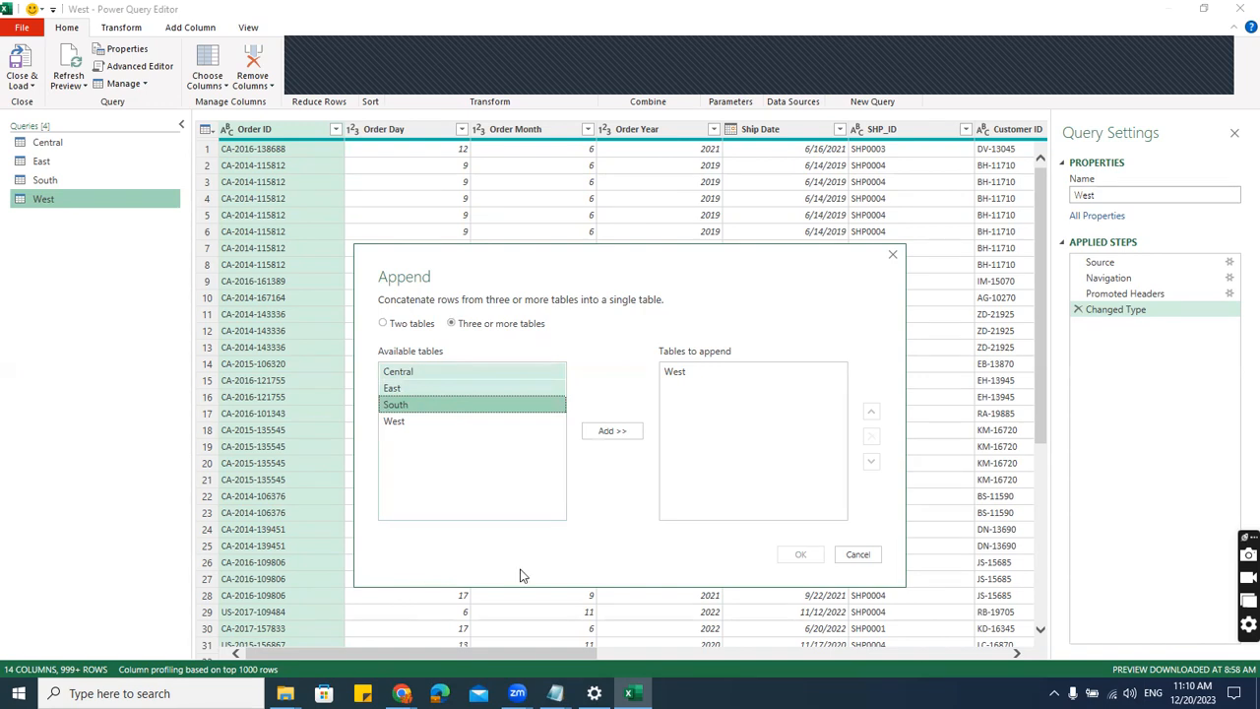
click(610, 434)
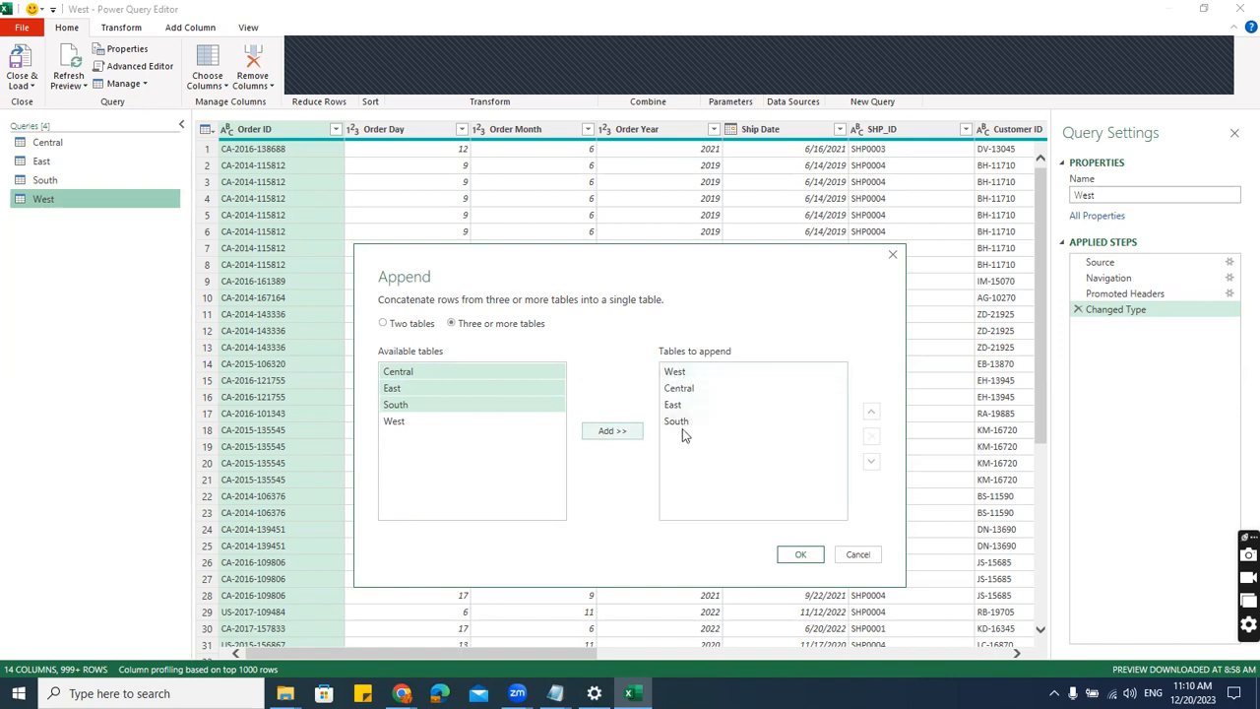
click(803, 556)
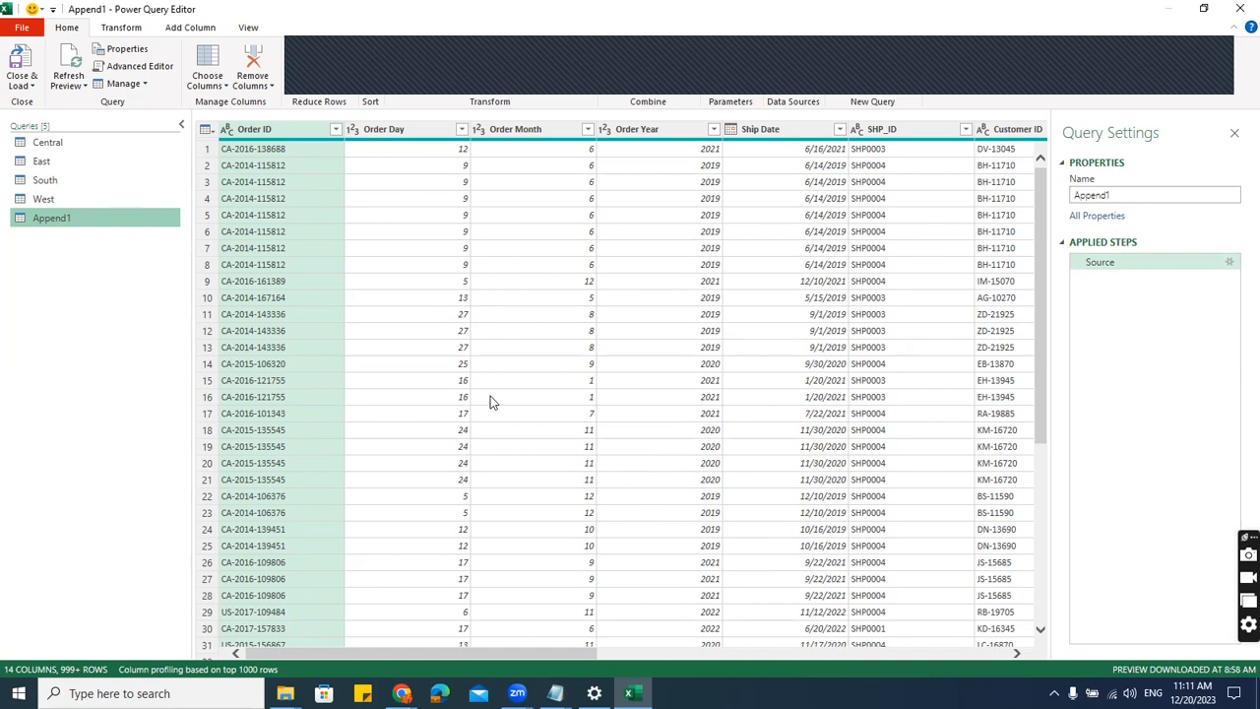
- Rename the newly appended query as MainTable
click(89, 218)
double_click(88, 217)
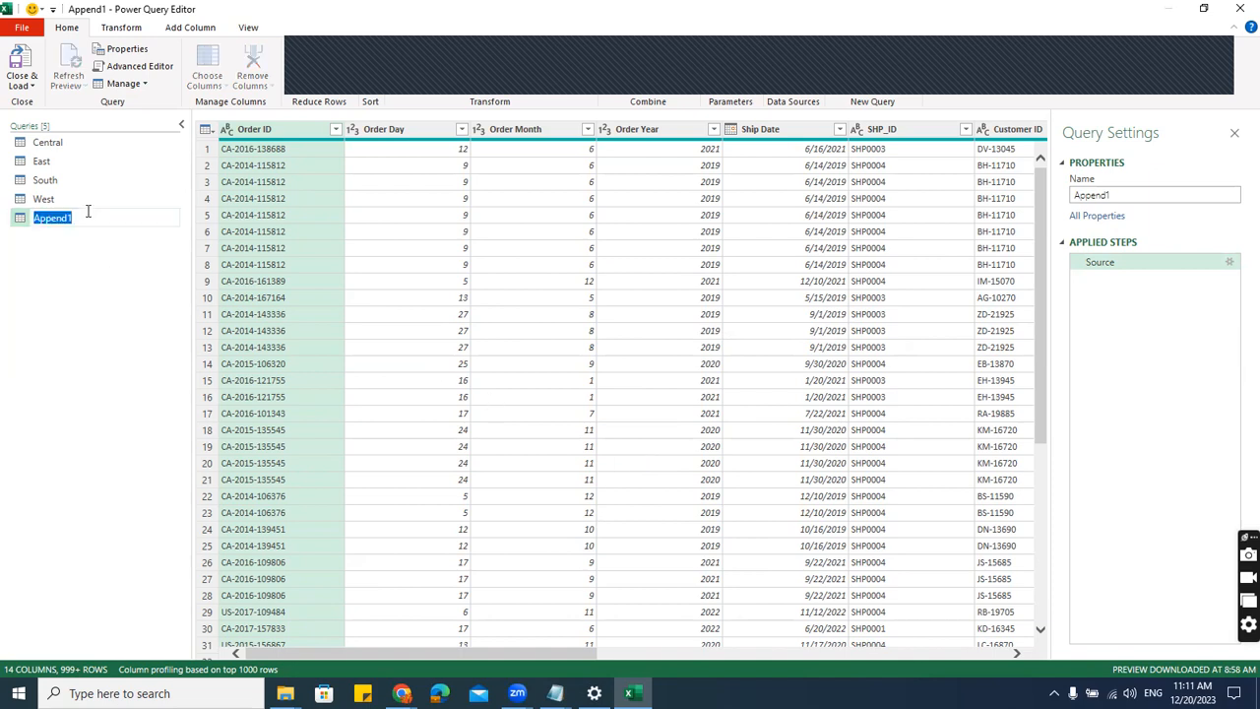
text(MainTable)
key(Return)
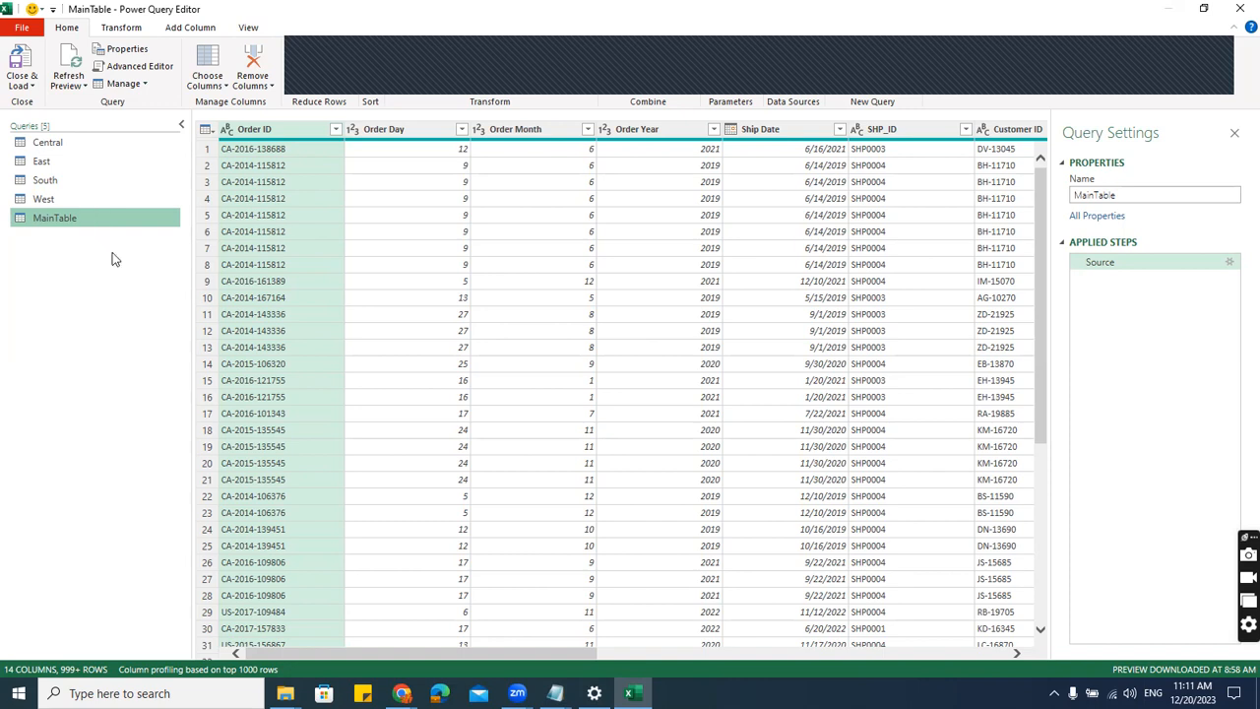
- Examine the separate Order Day, Order Month and Order Year columns of MainTable and compare them with the Ship Date column
click(412, 138)
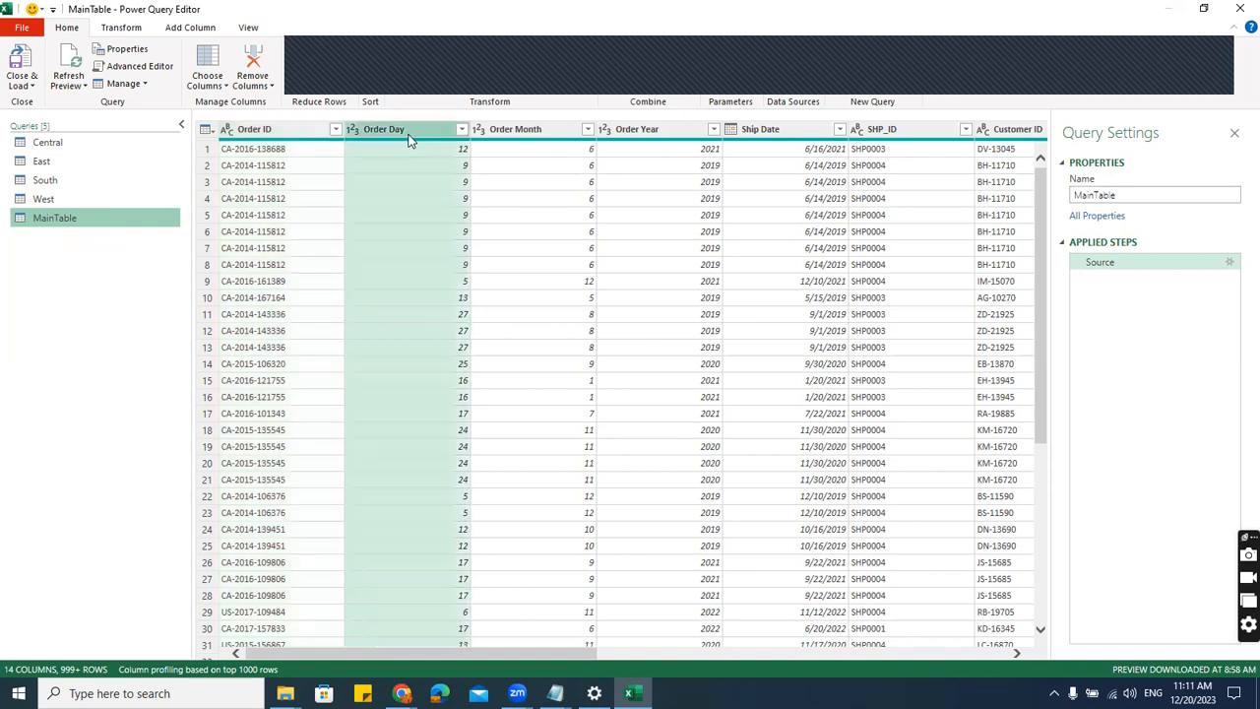
click(514, 136)
click(640, 134)
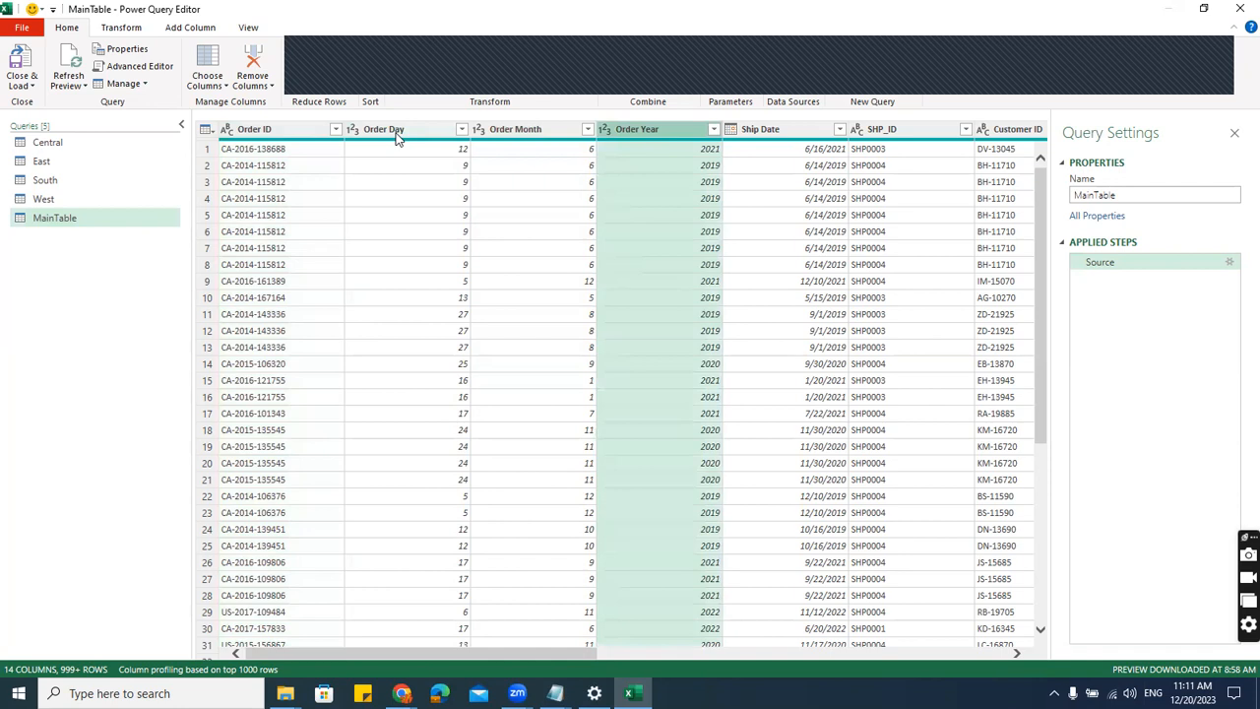
click(397, 137)
click(635, 200)
click(791, 214)
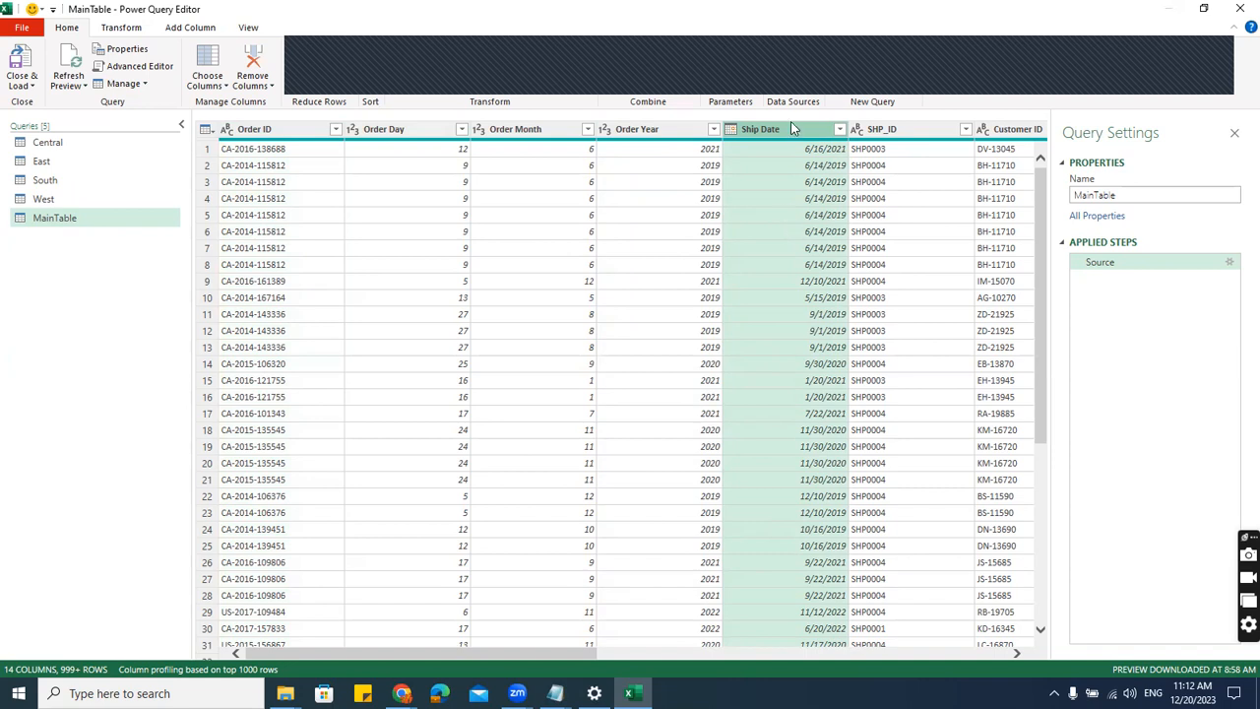
click(507, 131)
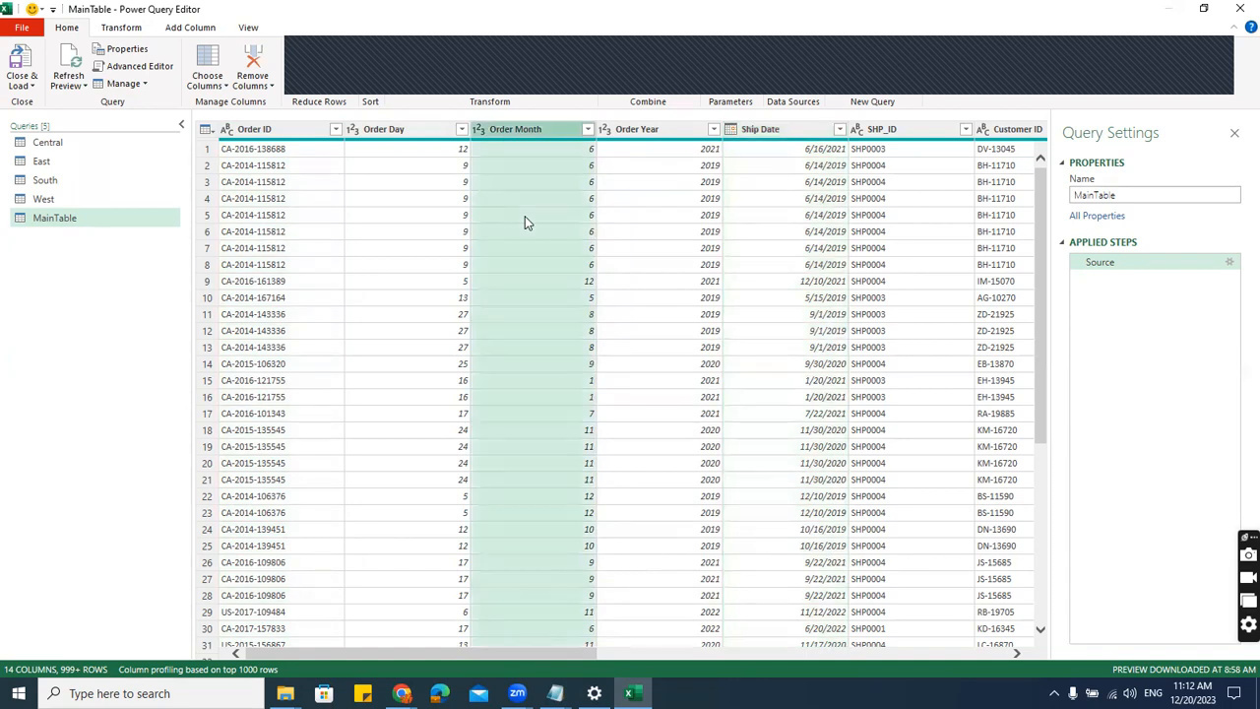
ctrl+click(647, 131)
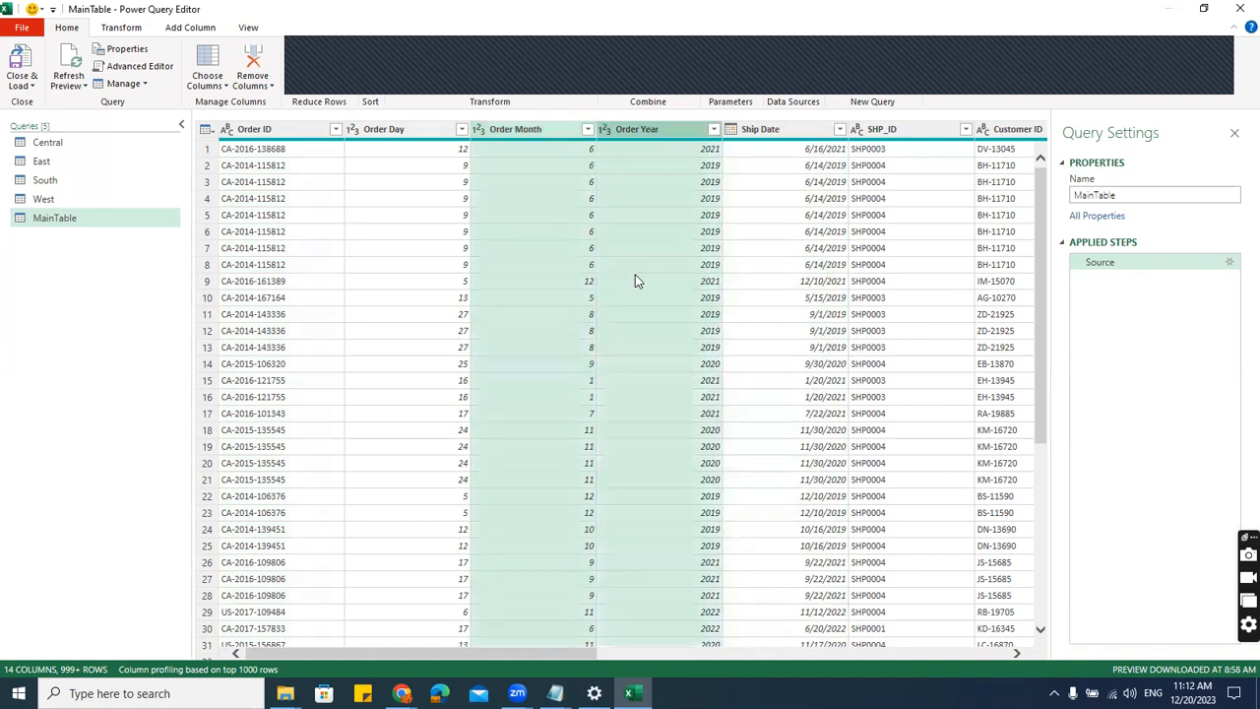
click(533, 129)
ctrl+click(402, 131)
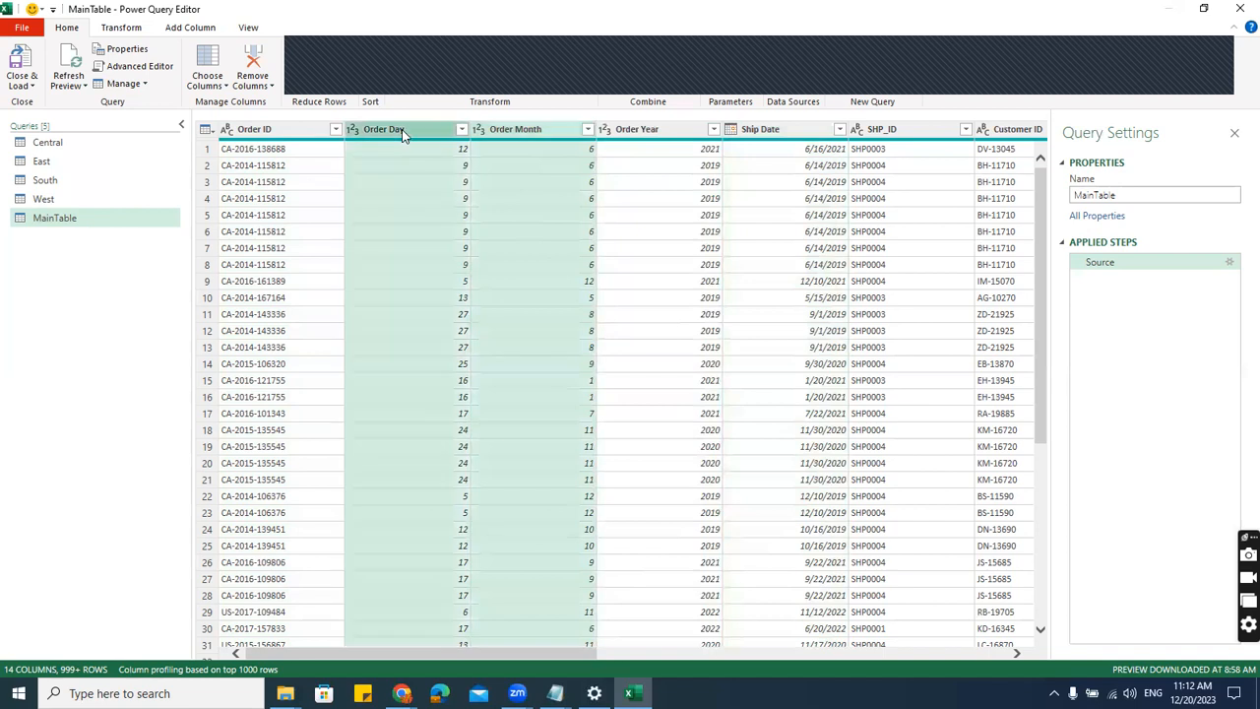
ctrl+click(640, 138)
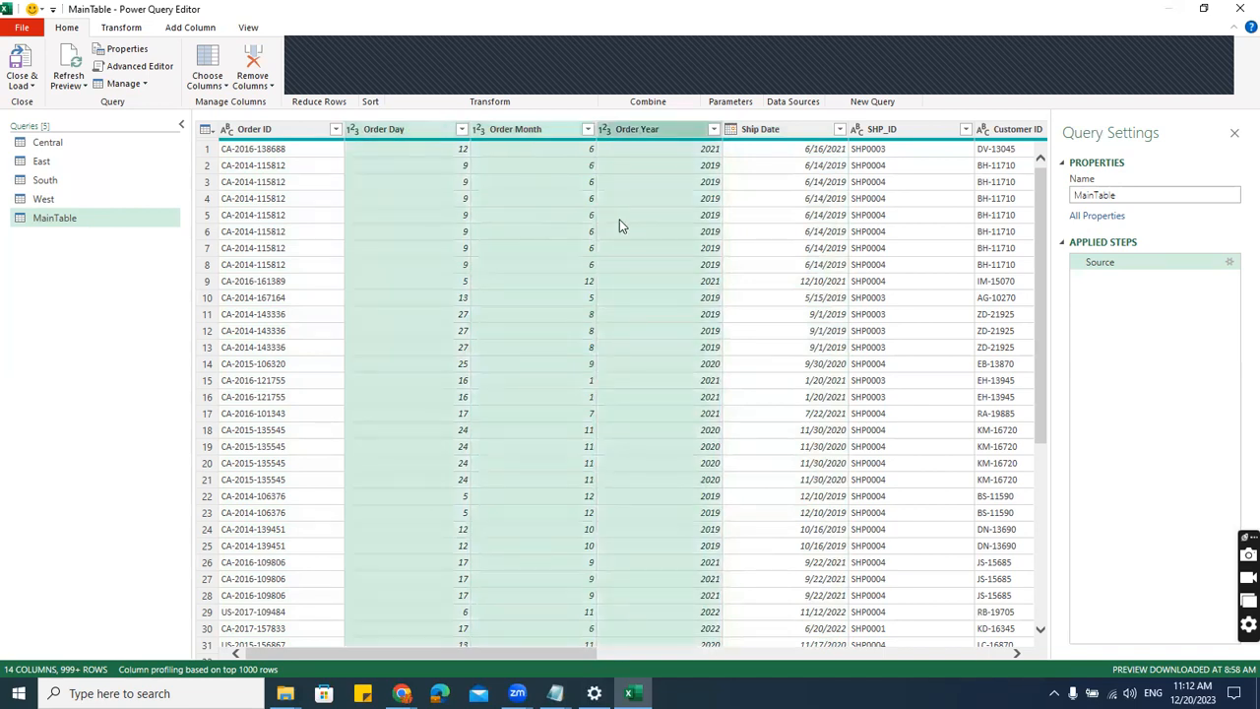
click(590, 199)
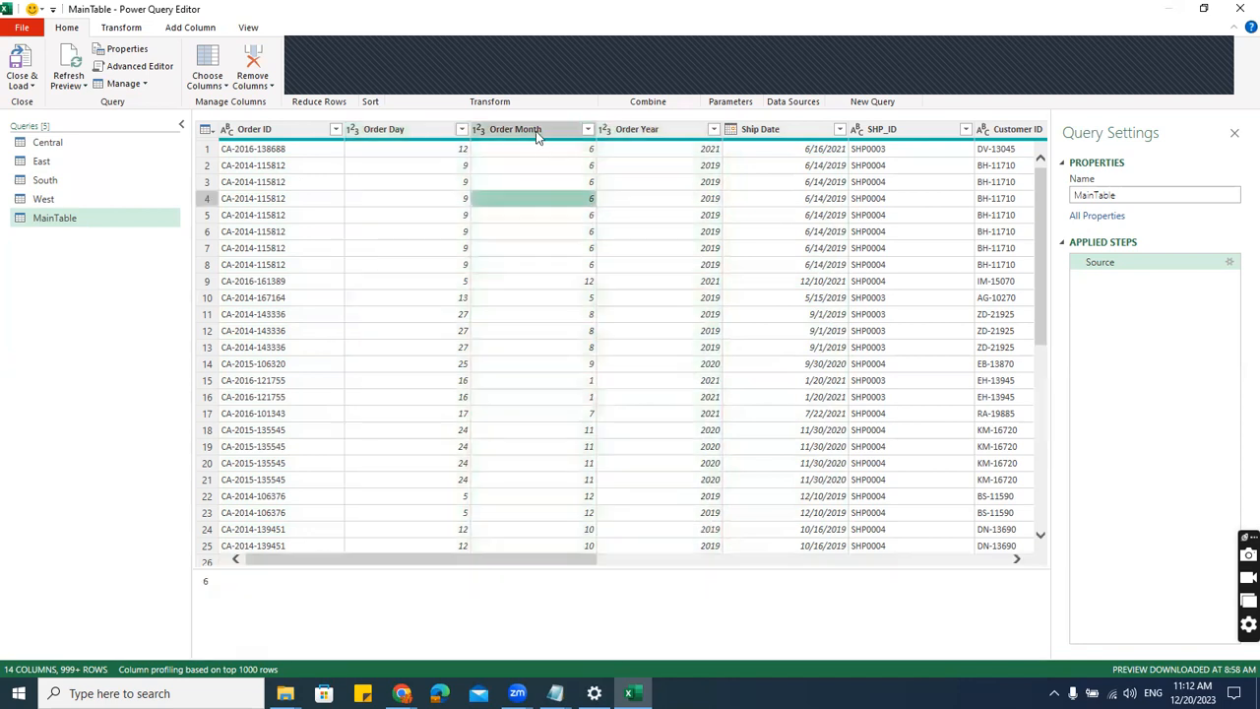
- Add a merged column named Order Date from Order Month, Order Day and Order Year, in that order, with the custom separator "-"
click(554, 271)
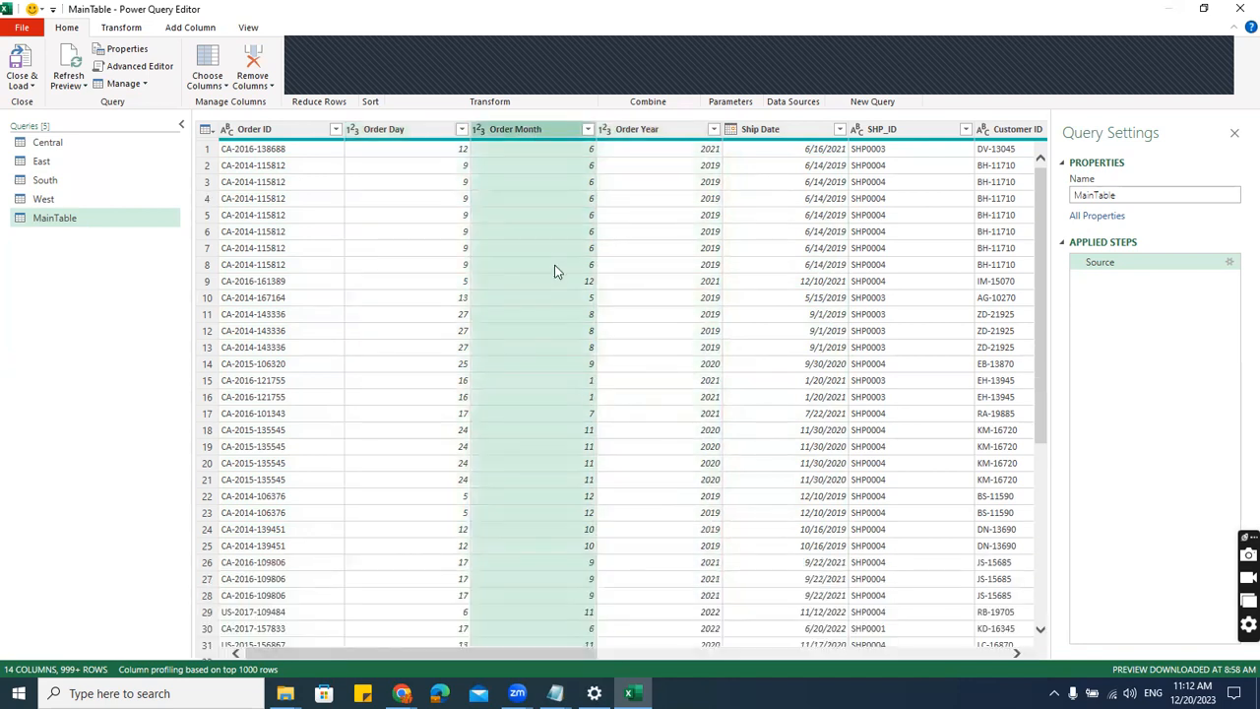
ctrl+click(399, 131)
ctrl+click(635, 136)
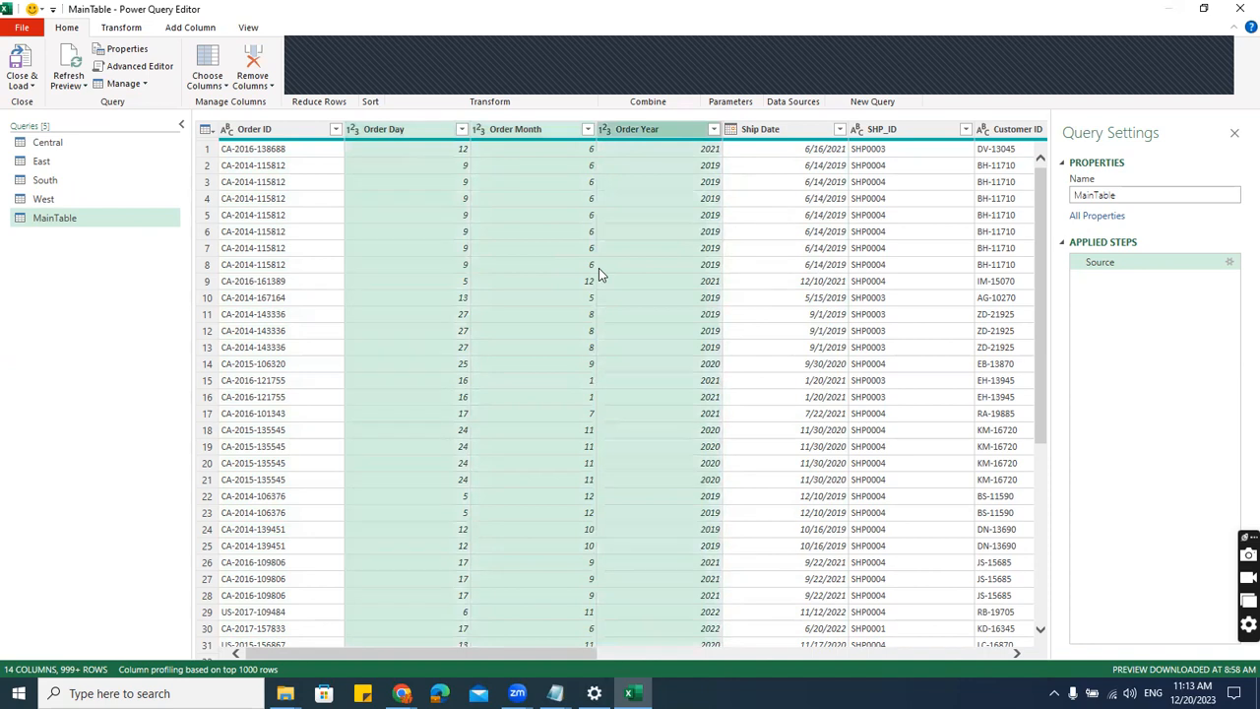
click(190, 28)
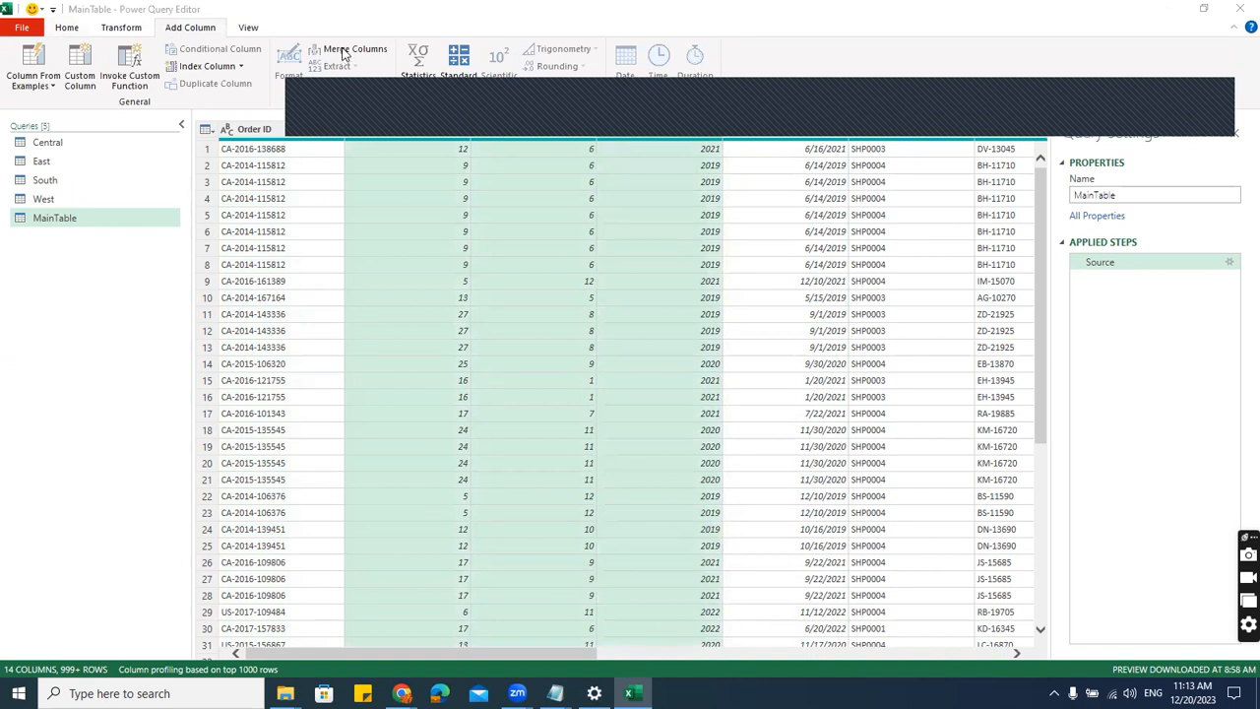
click(345, 51)
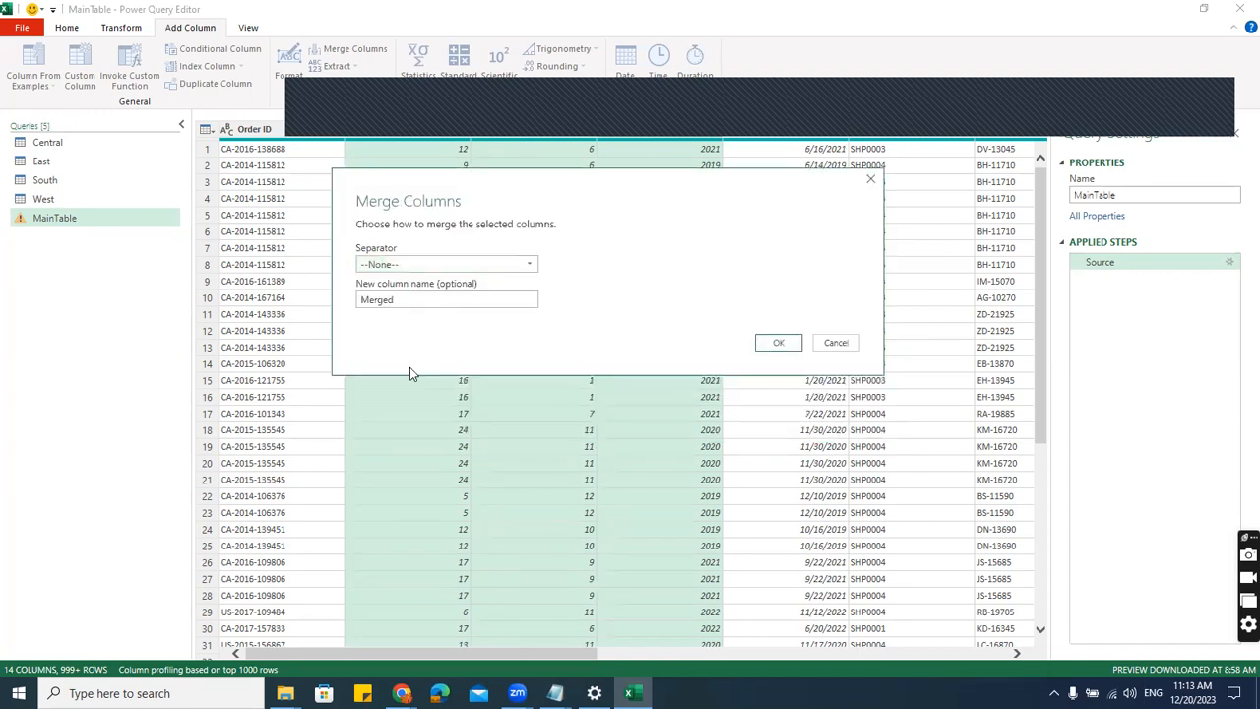
click(402, 264)
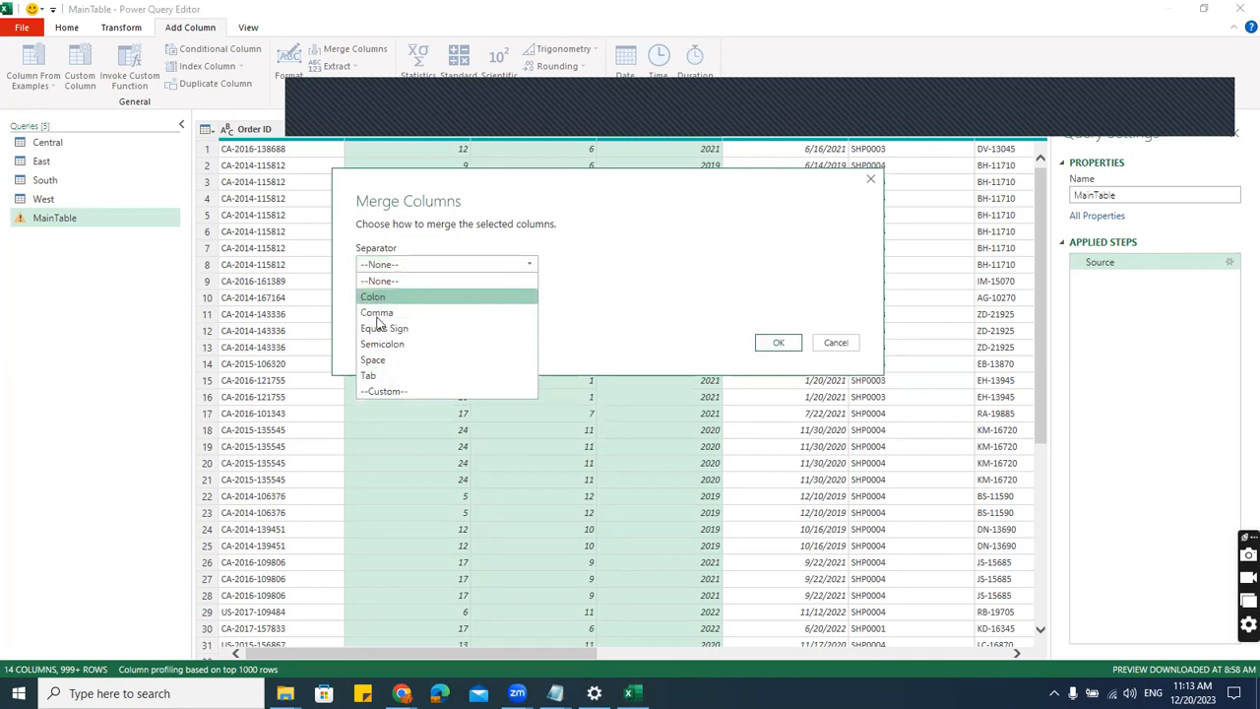
click(384, 391)
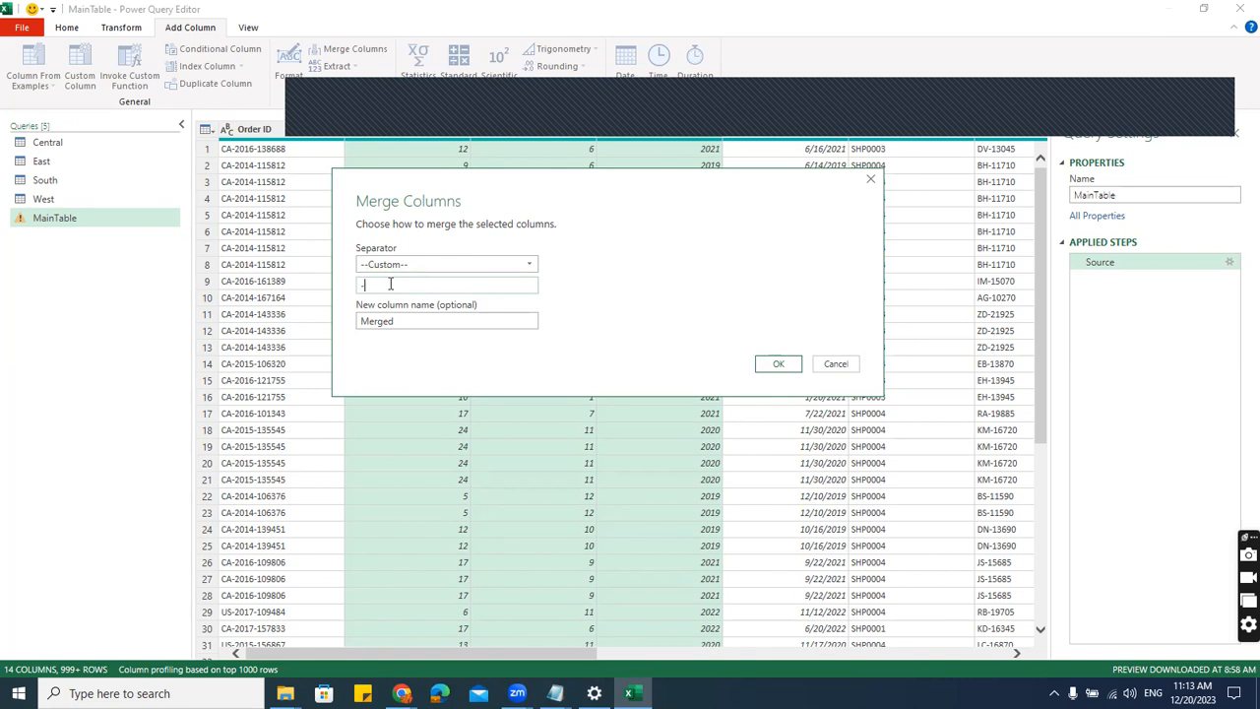
drag(407, 320, 318, 329)
text(Order Date)
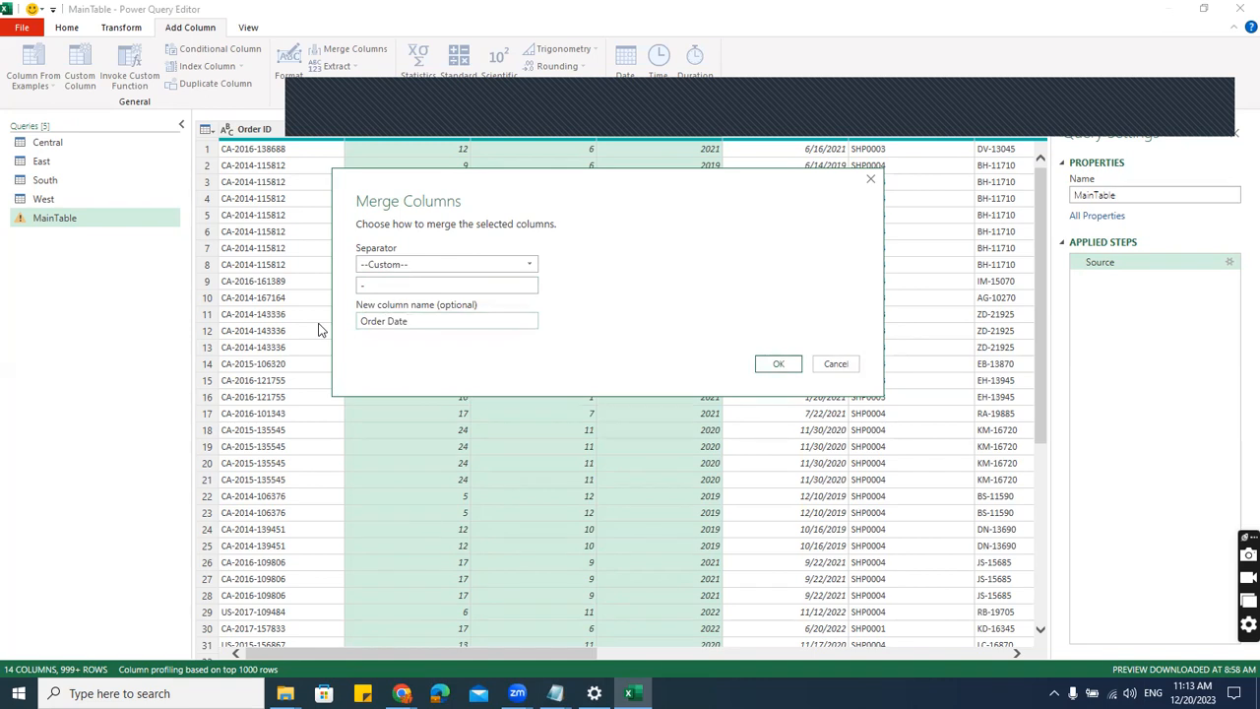
click(776, 364)
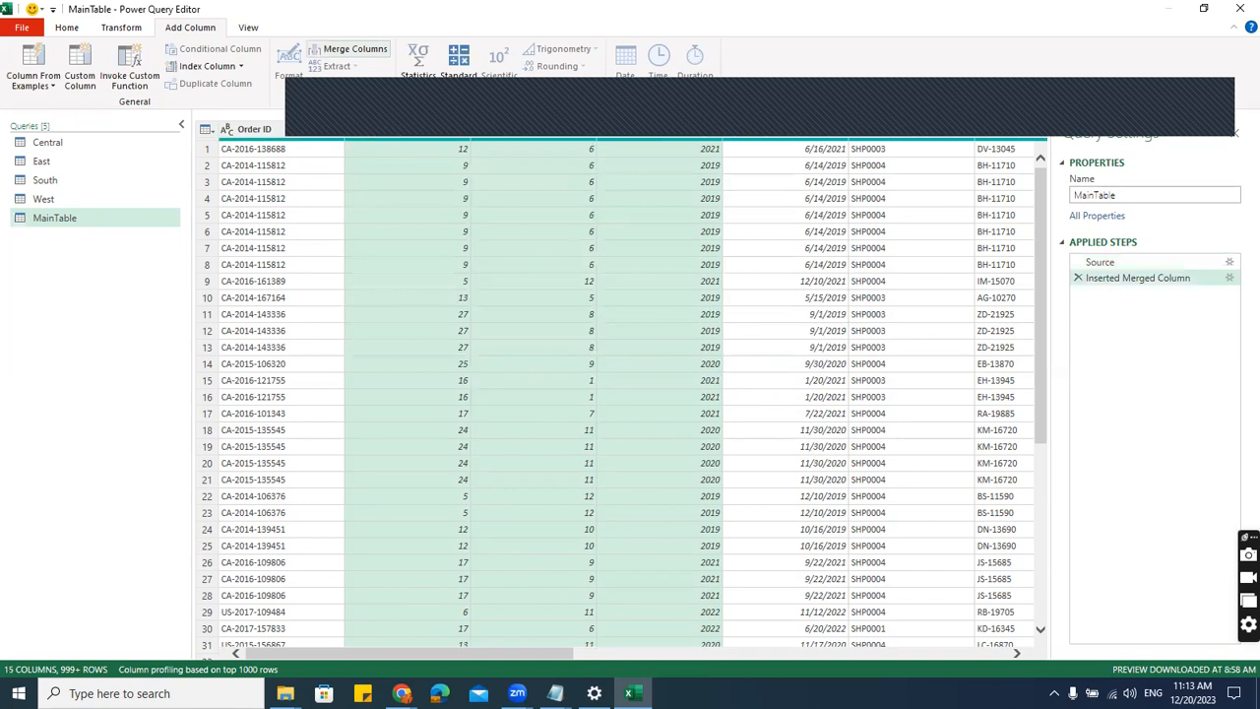
- Check the merged Order Date column and view its available data types without changing the type
drag(543, 653, 1031, 649)
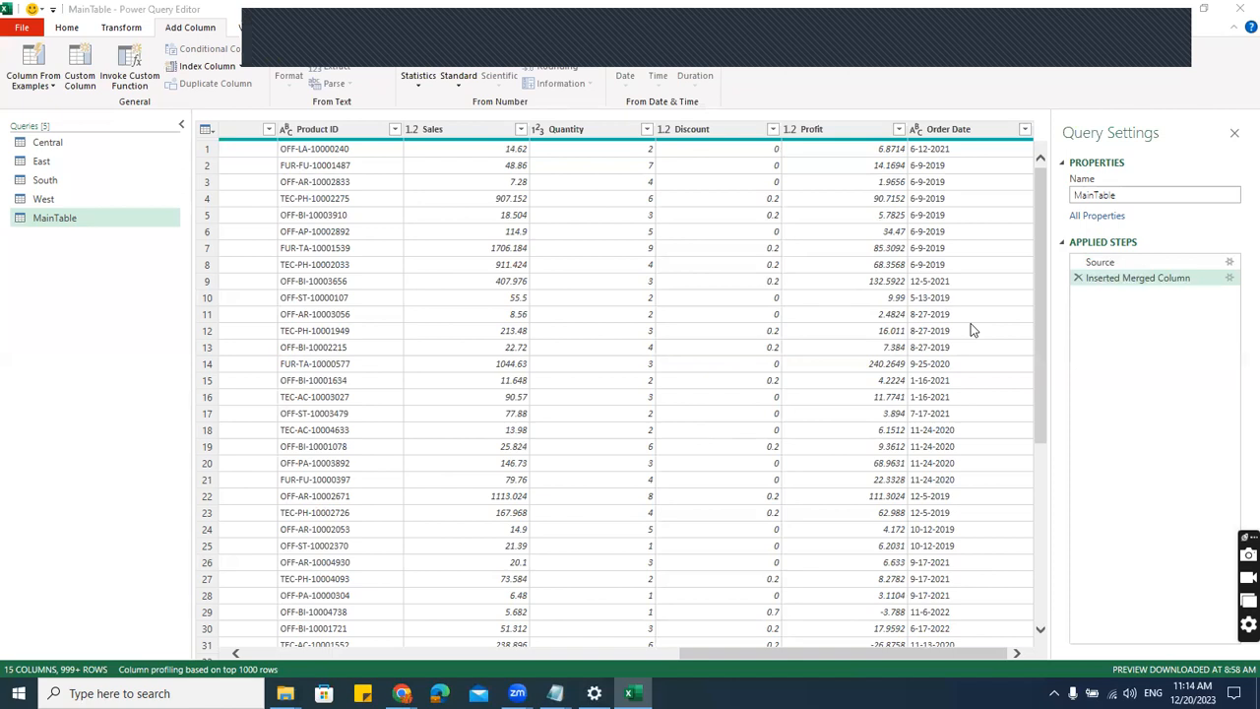
click(917, 128)
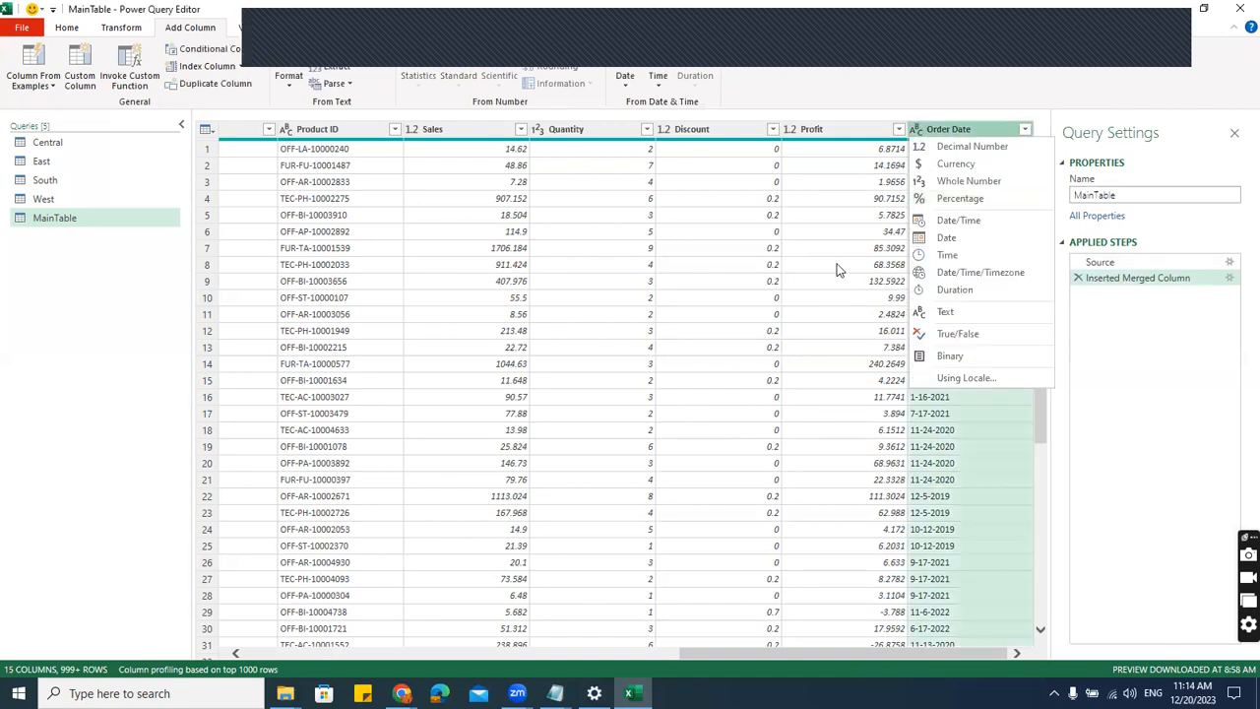
click(777, 251)
- Try adding a parsed date column based on Order Date, and delete that applied step again
click(963, 131)
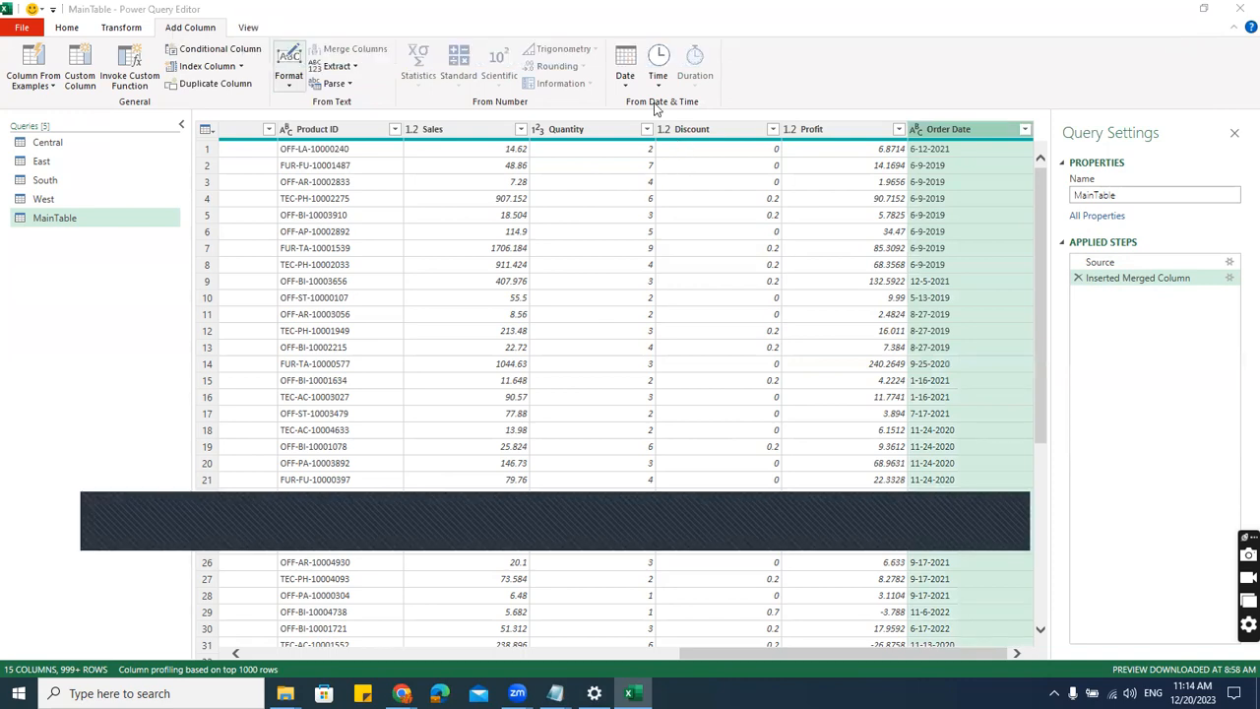
click(627, 86)
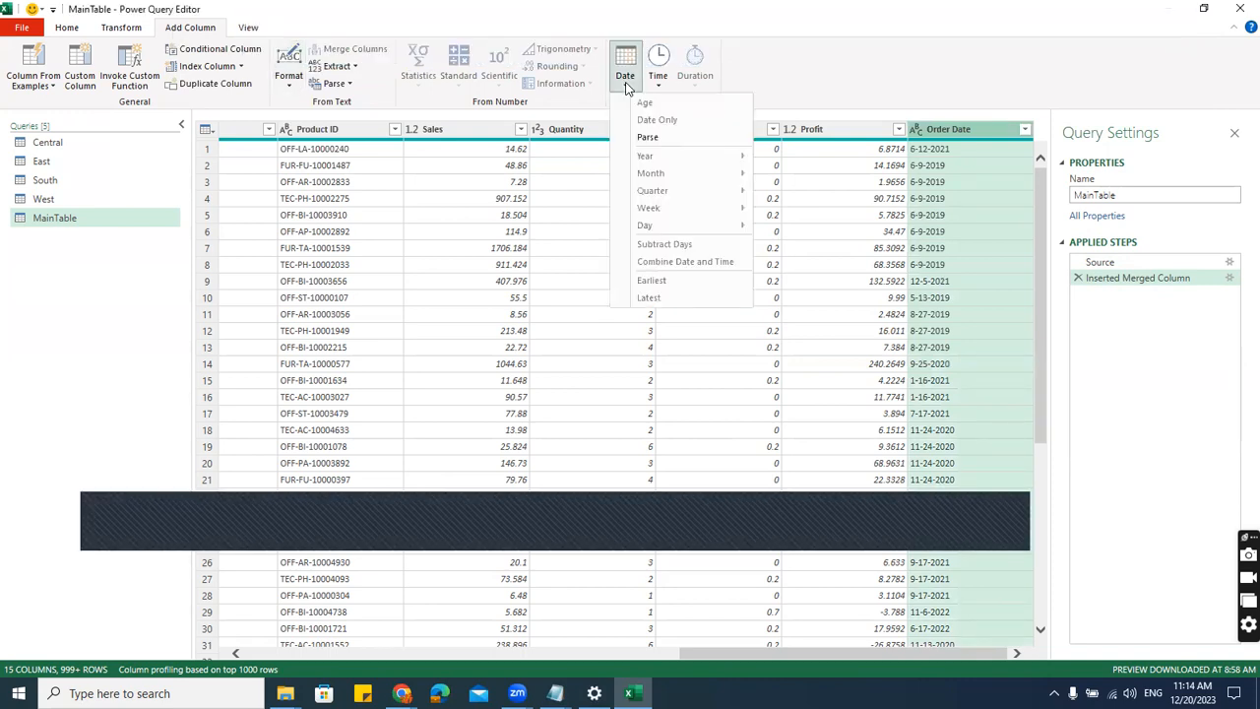
click(645, 140)
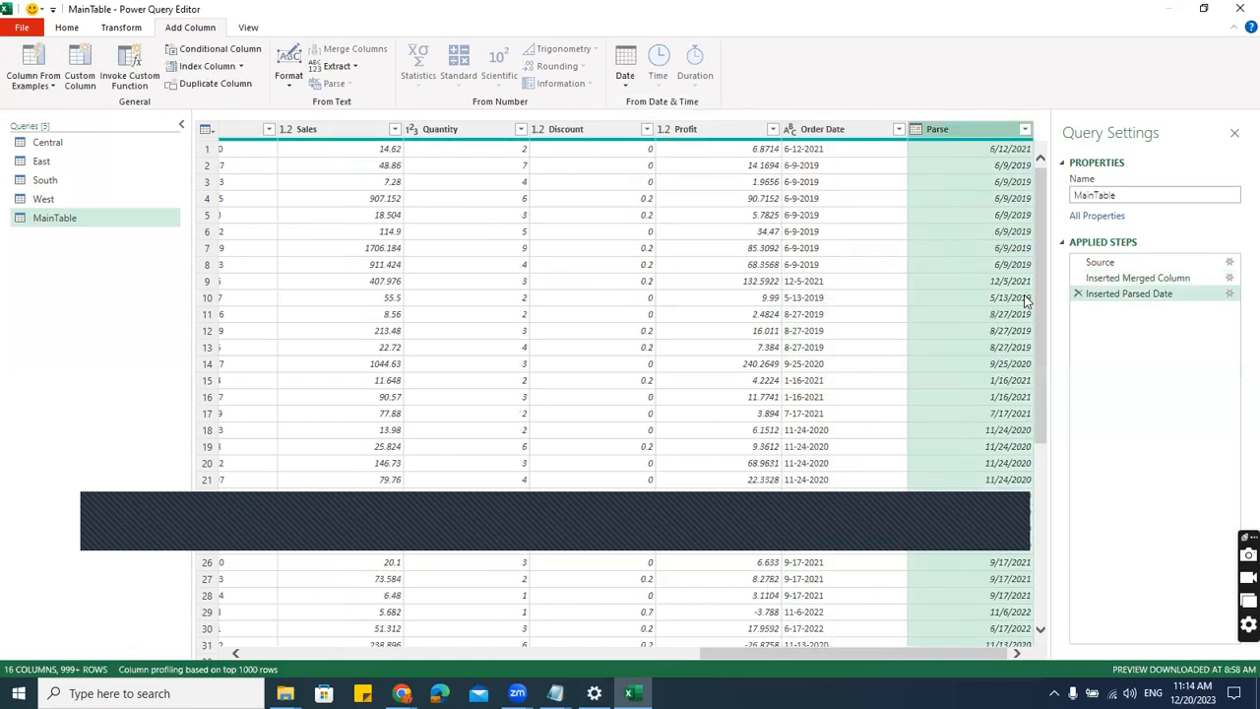
click(1078, 294)
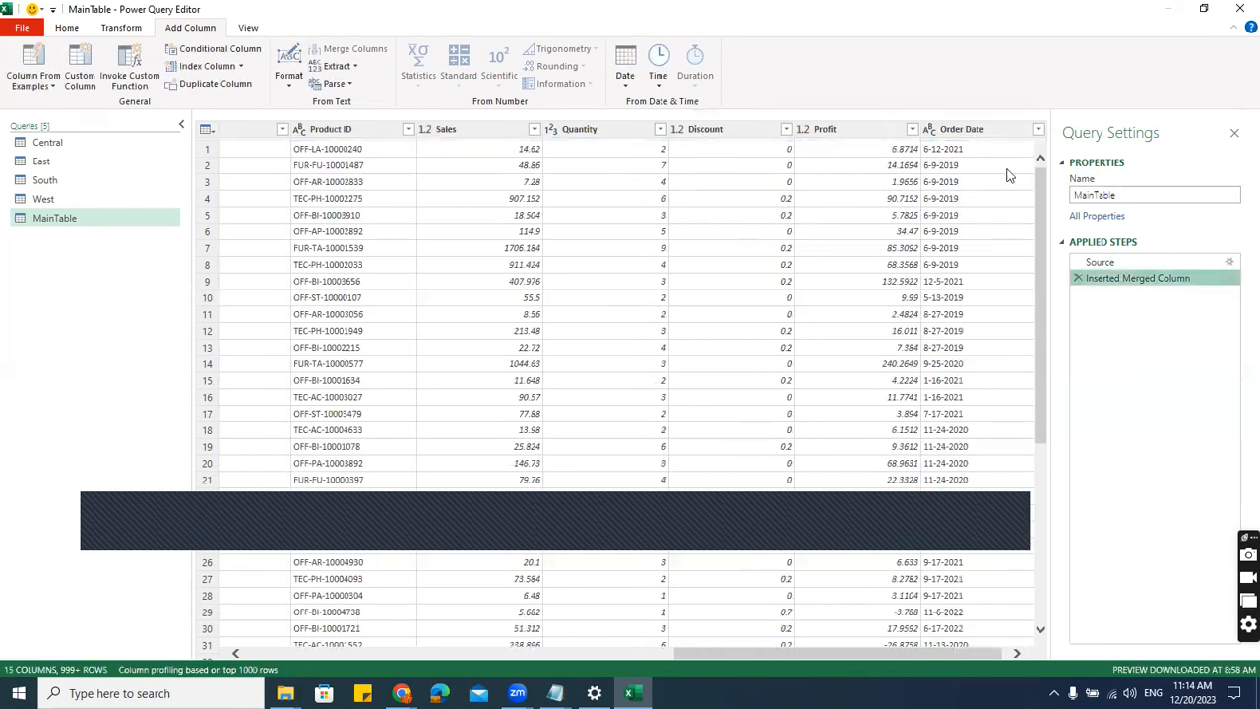
click(945, 129)
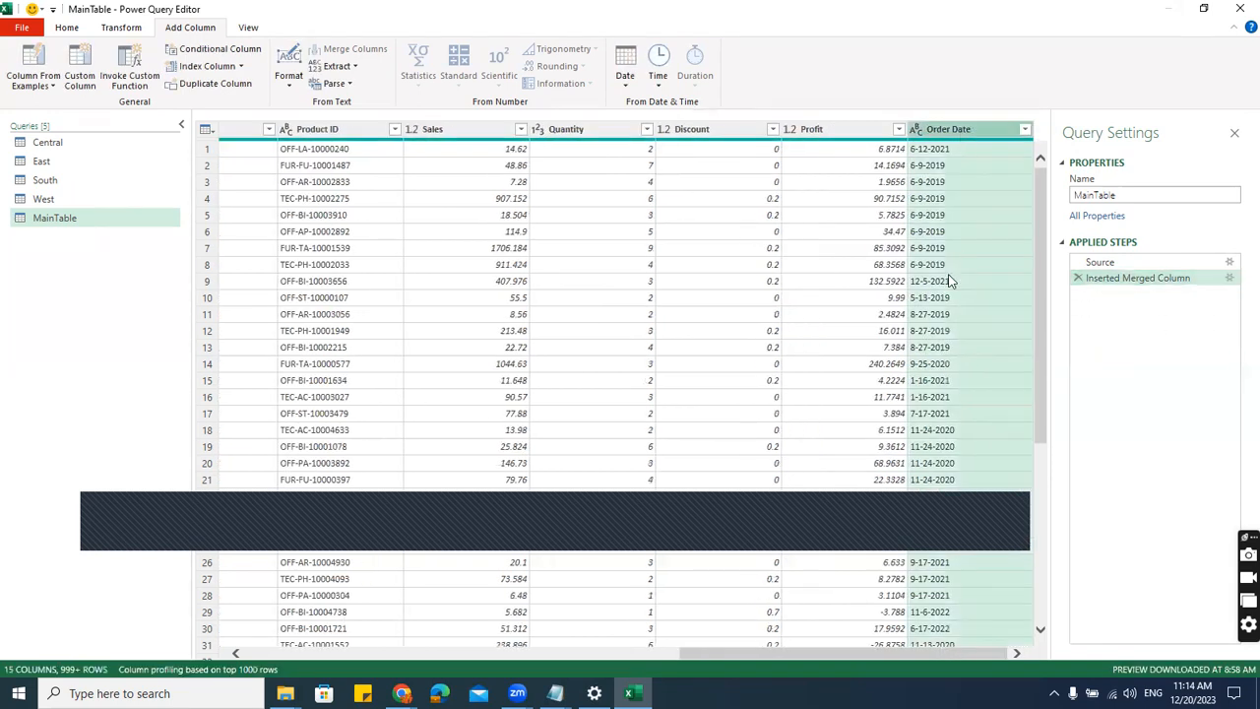
click(628, 85)
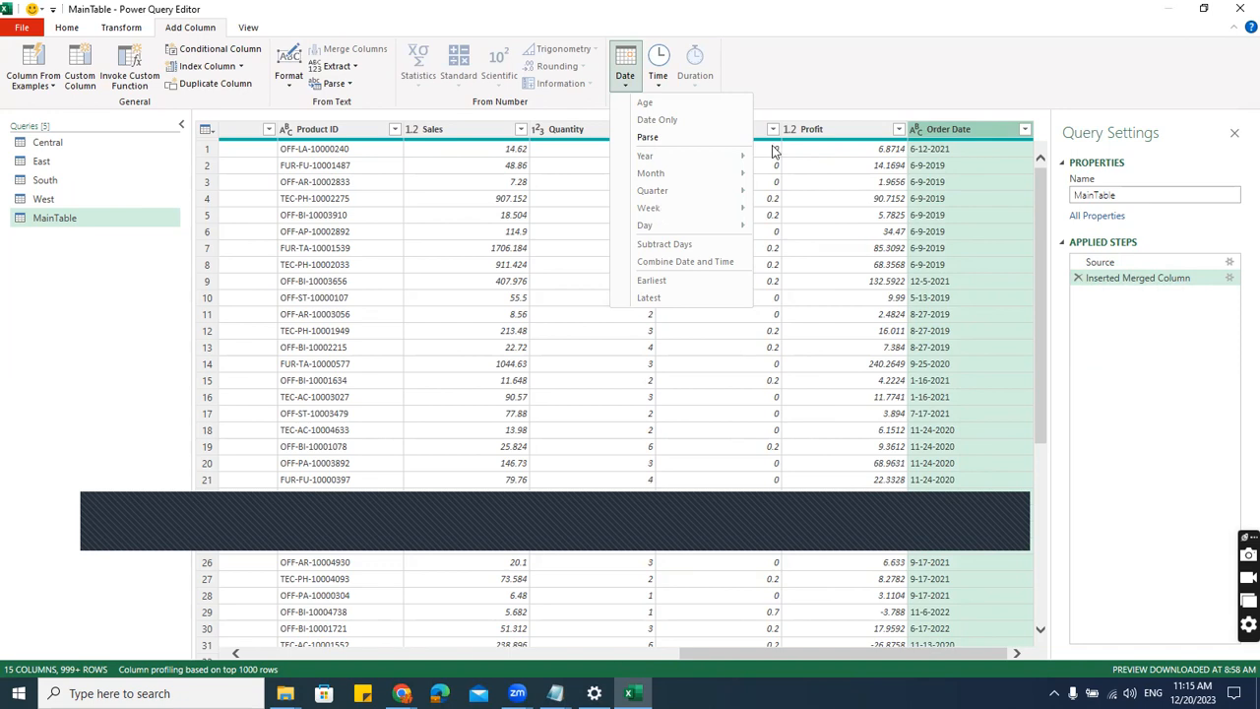
click(372, 687)
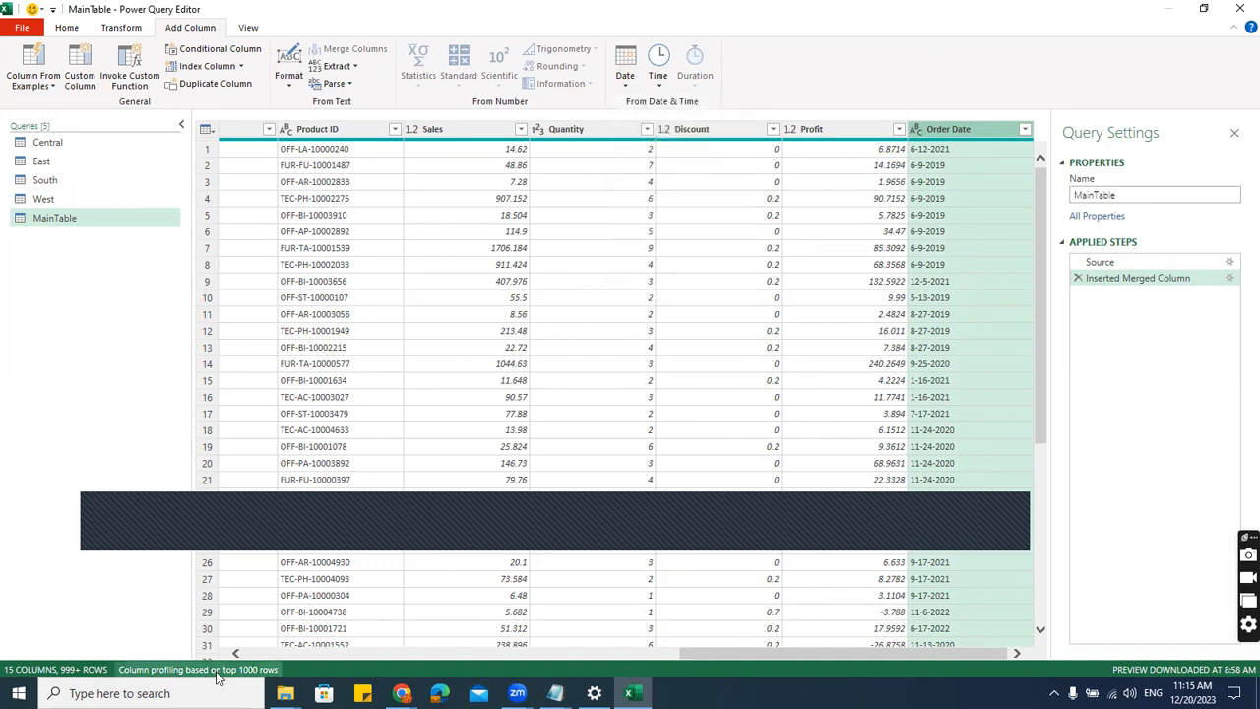
- Examine the date transformations available for the Ship Date column without applying any of them
click(274, 654)
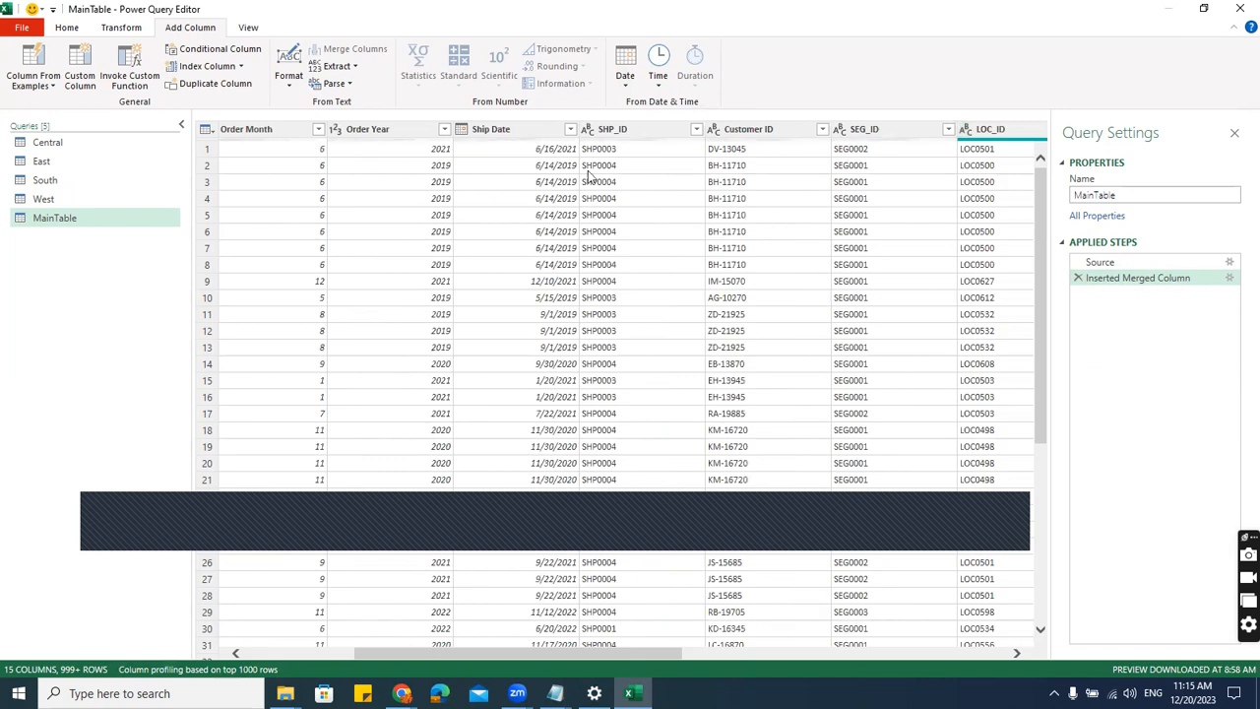
click(506, 129)
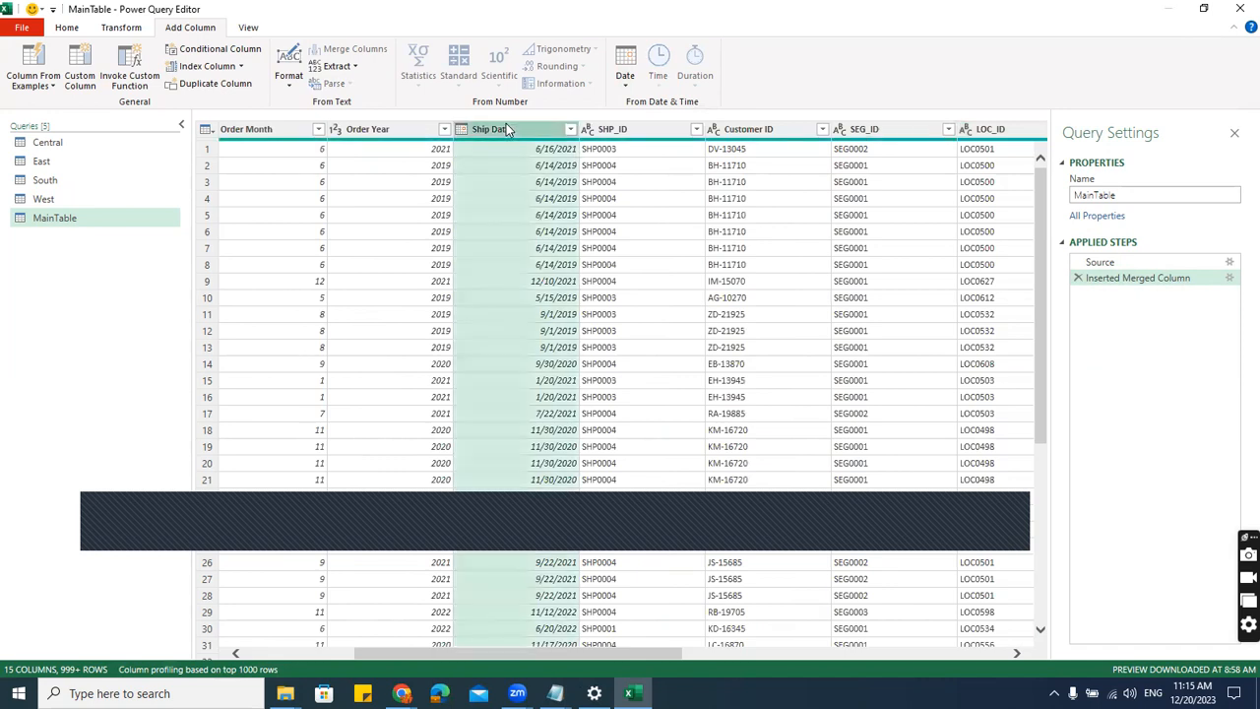
click(628, 86)
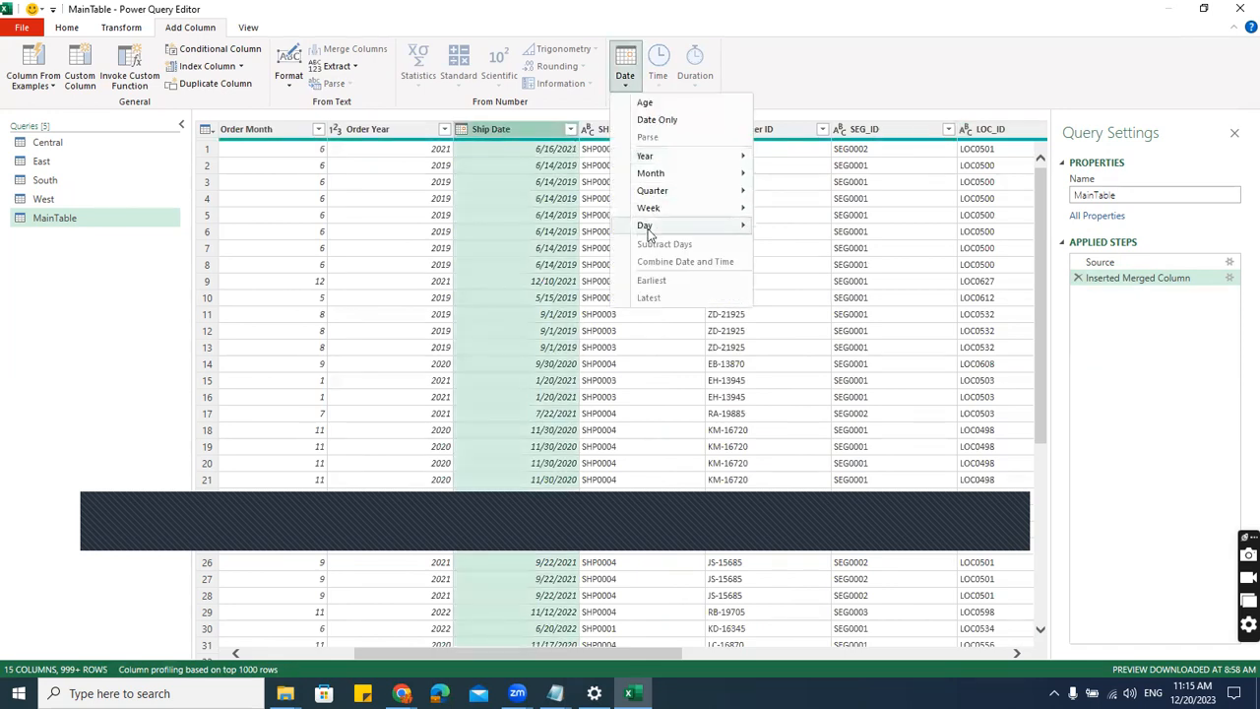
click(463, 656)
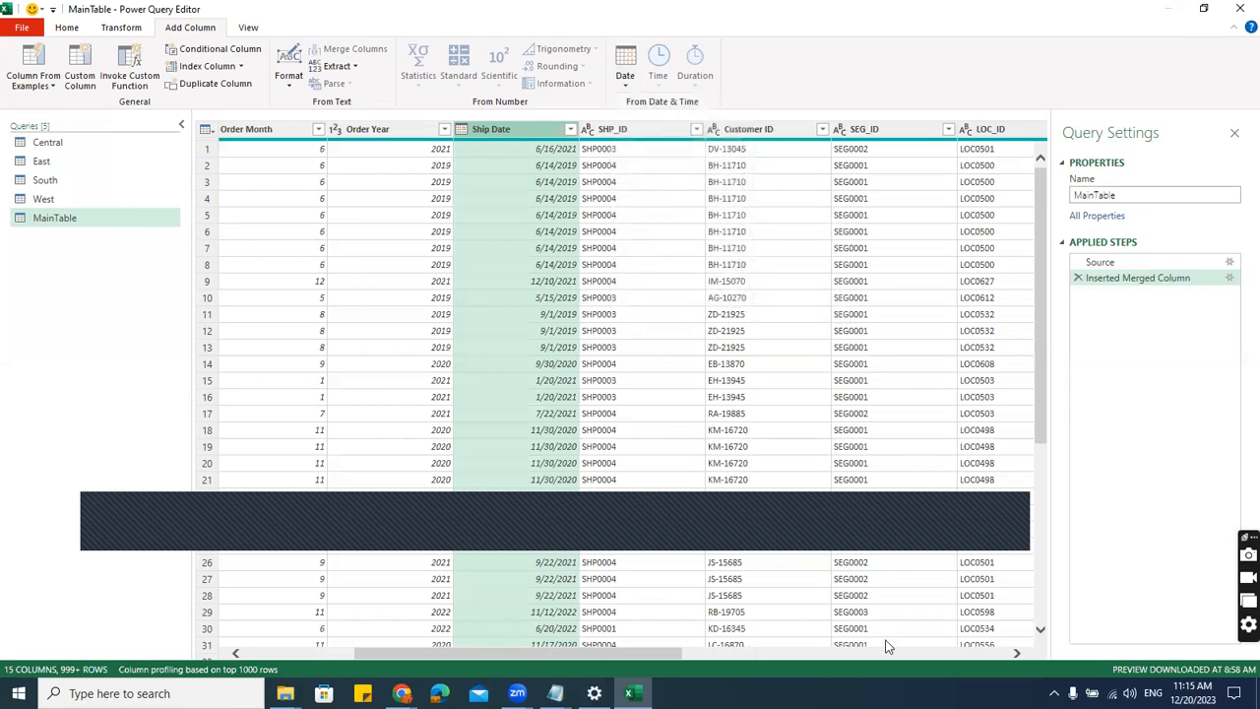
- Add a parsed date column based on the text column Order Date
click(969, 655)
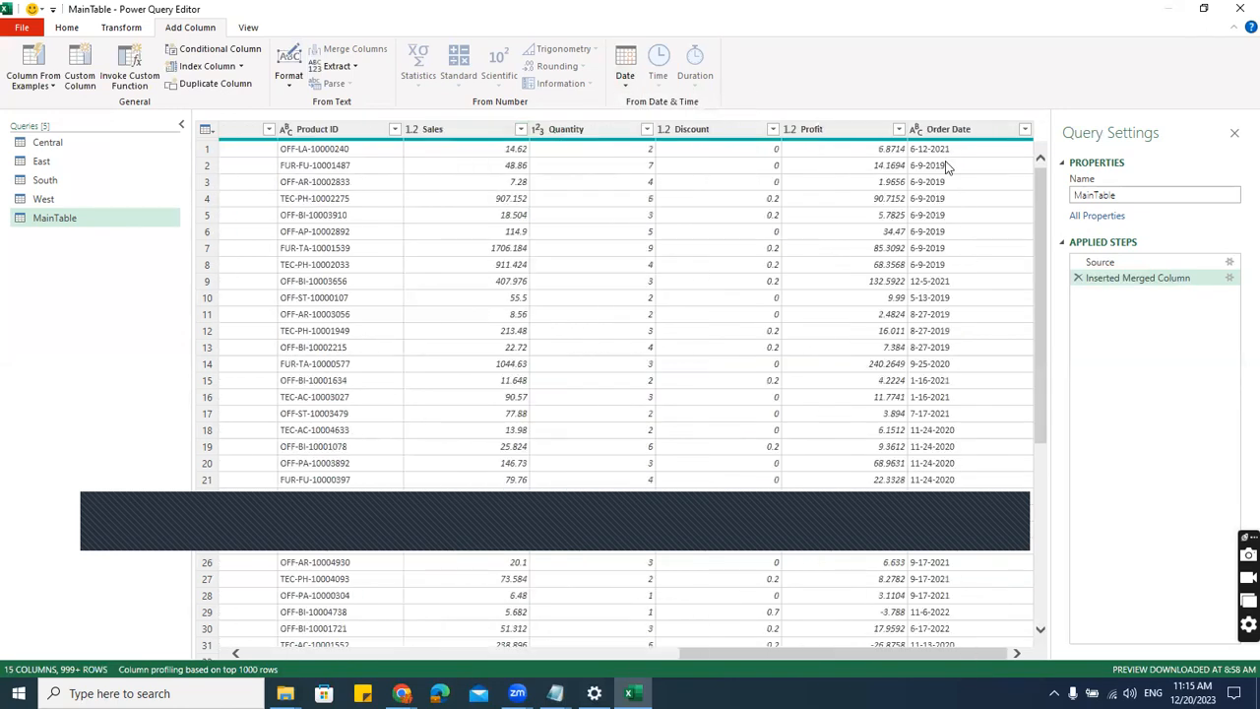
click(937, 133)
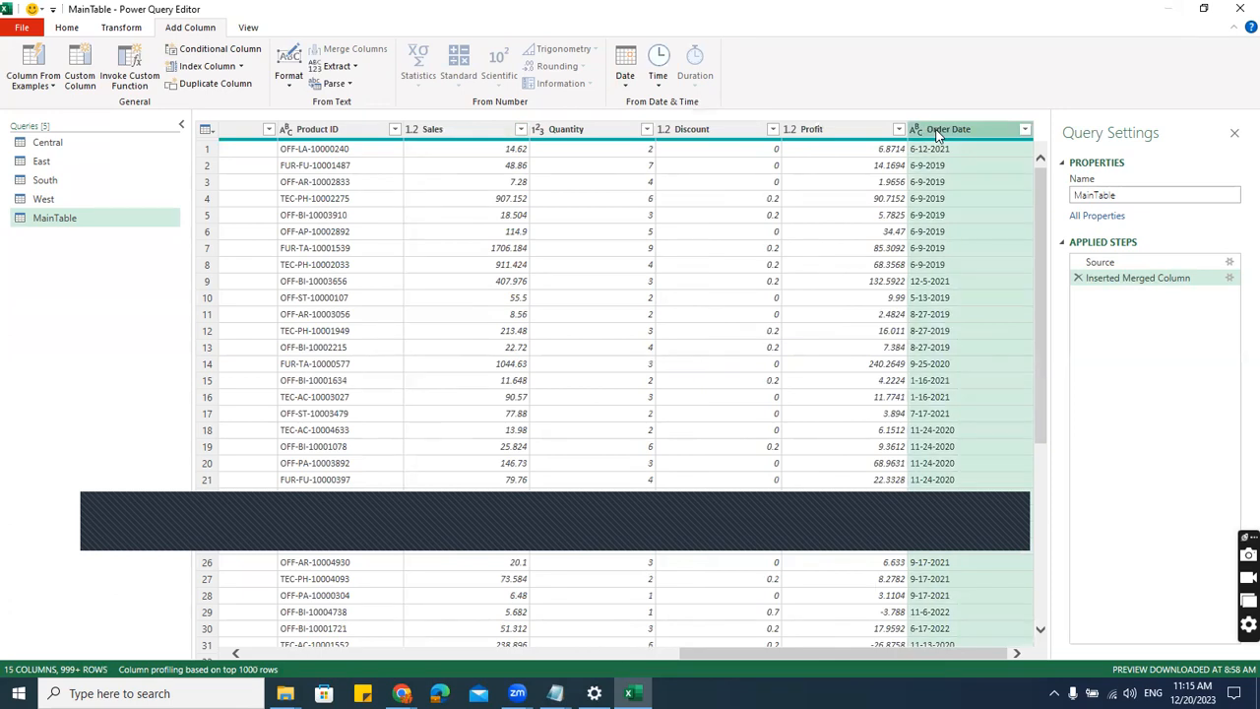
click(625, 79)
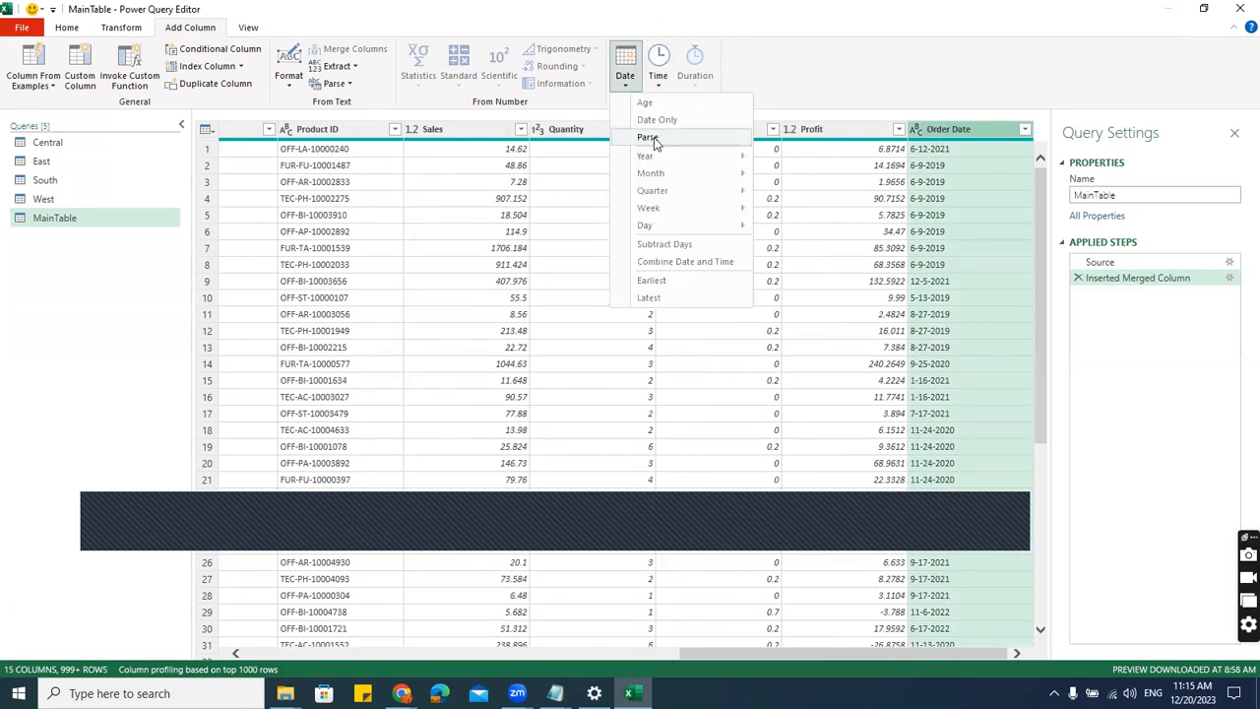
click(653, 140)
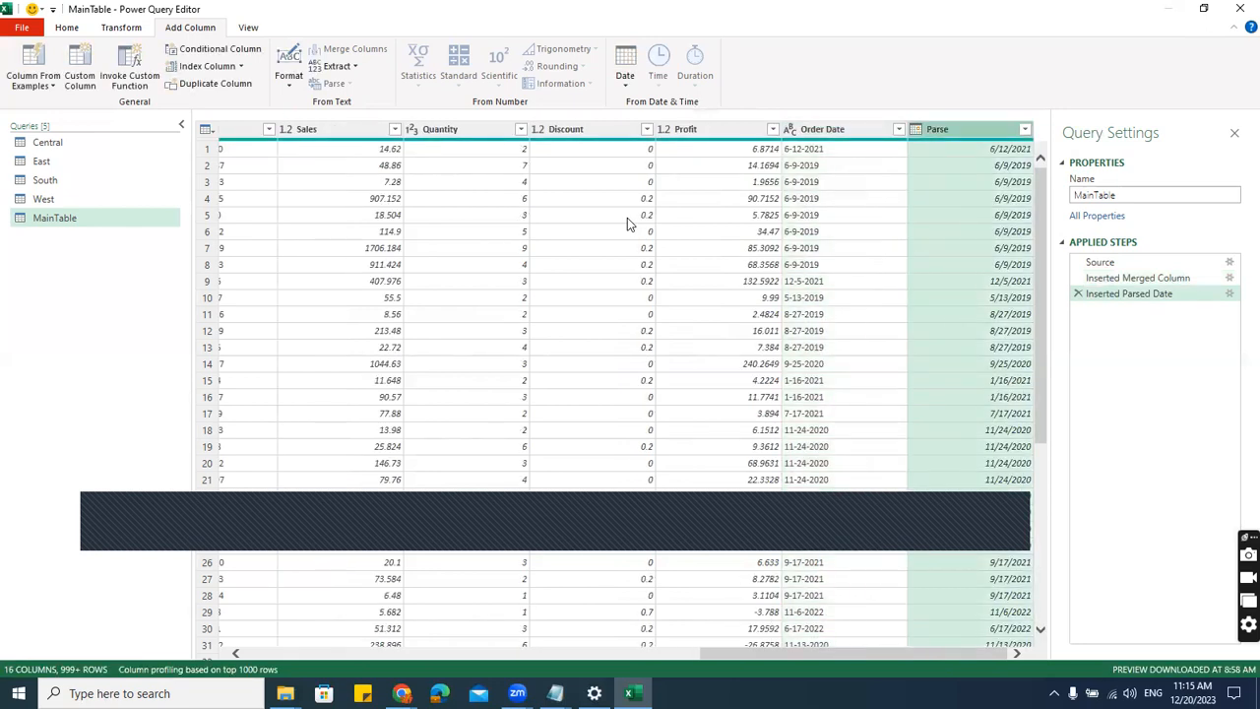
- Remove the text column Order Date from MainTable, keeping the parsed date column
click(626, 87)
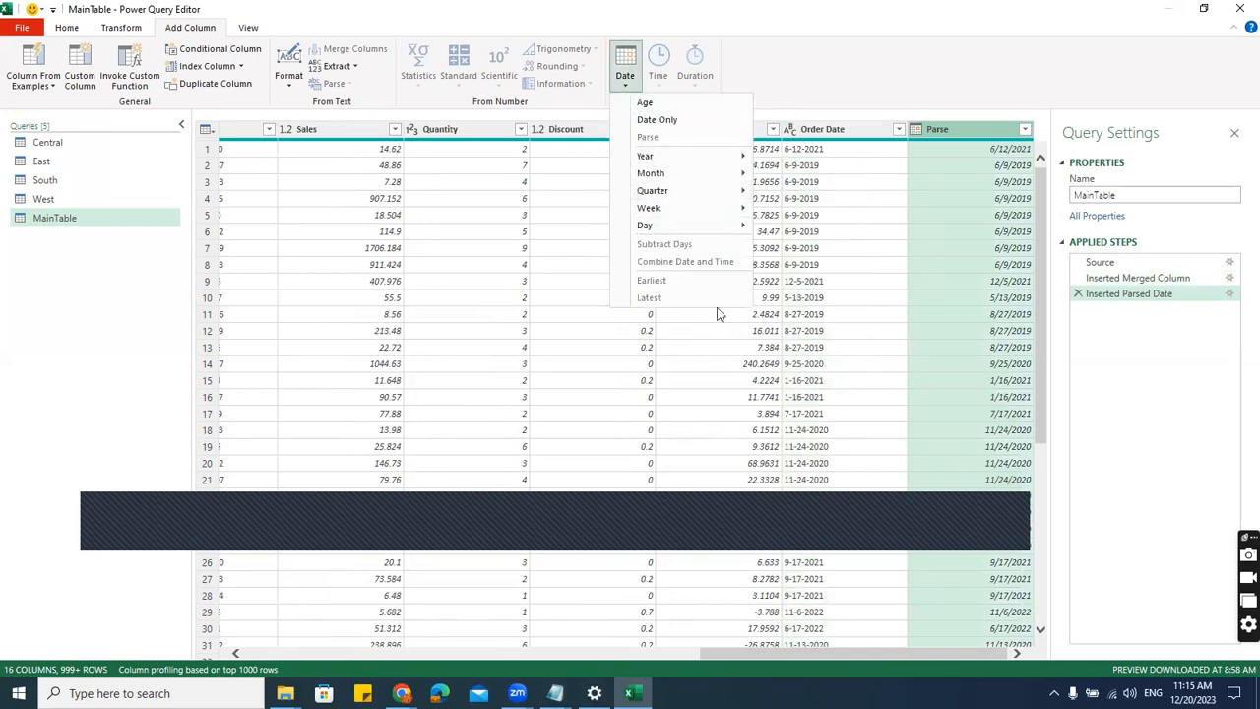
click(821, 136)
click(822, 135)
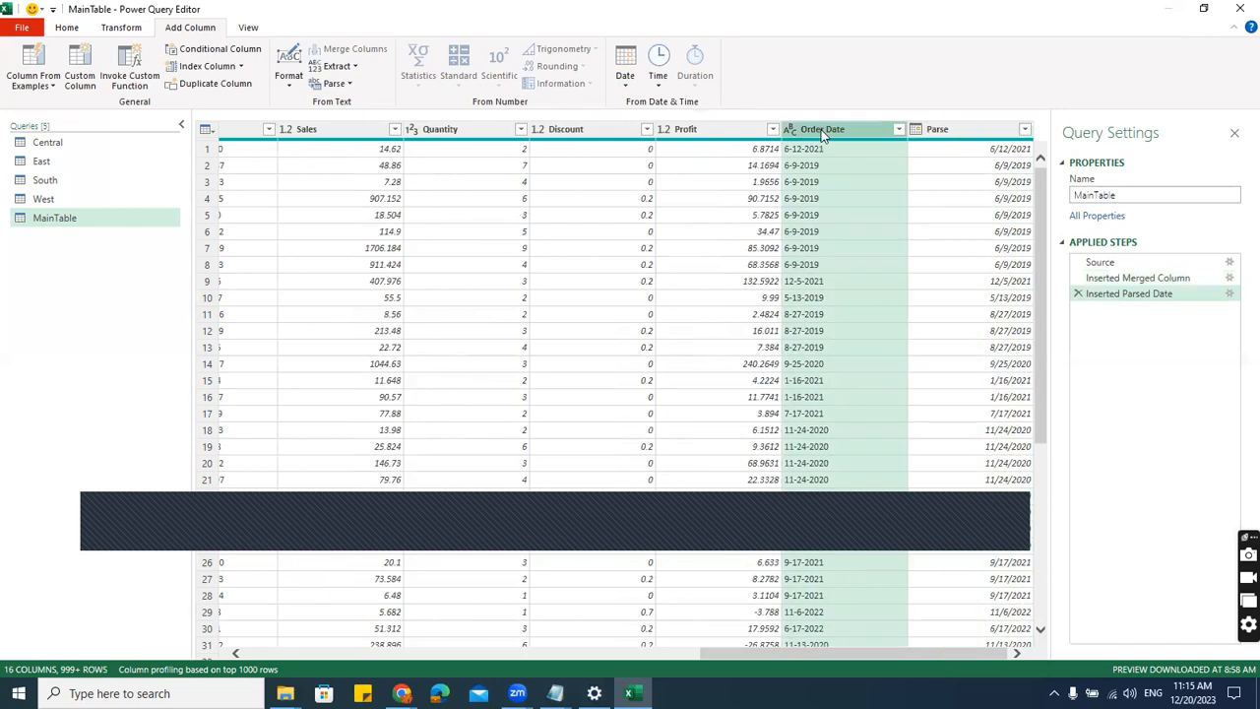
right_click(822, 134)
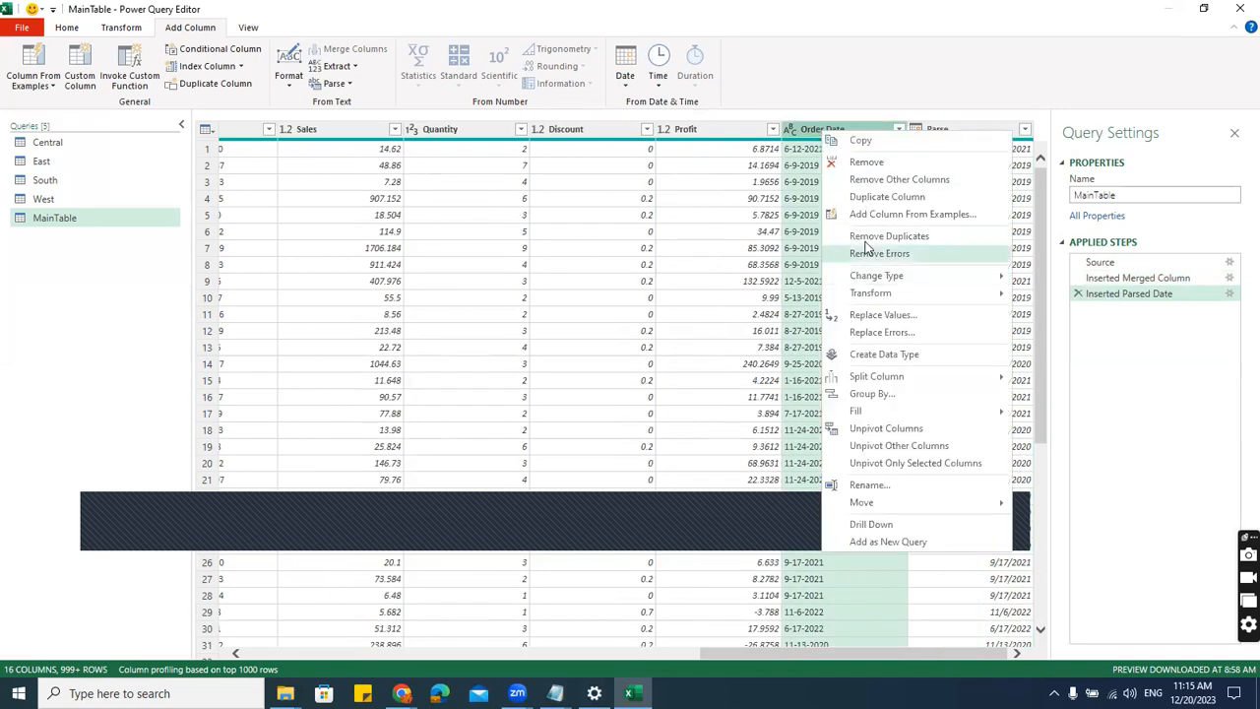
click(866, 163)
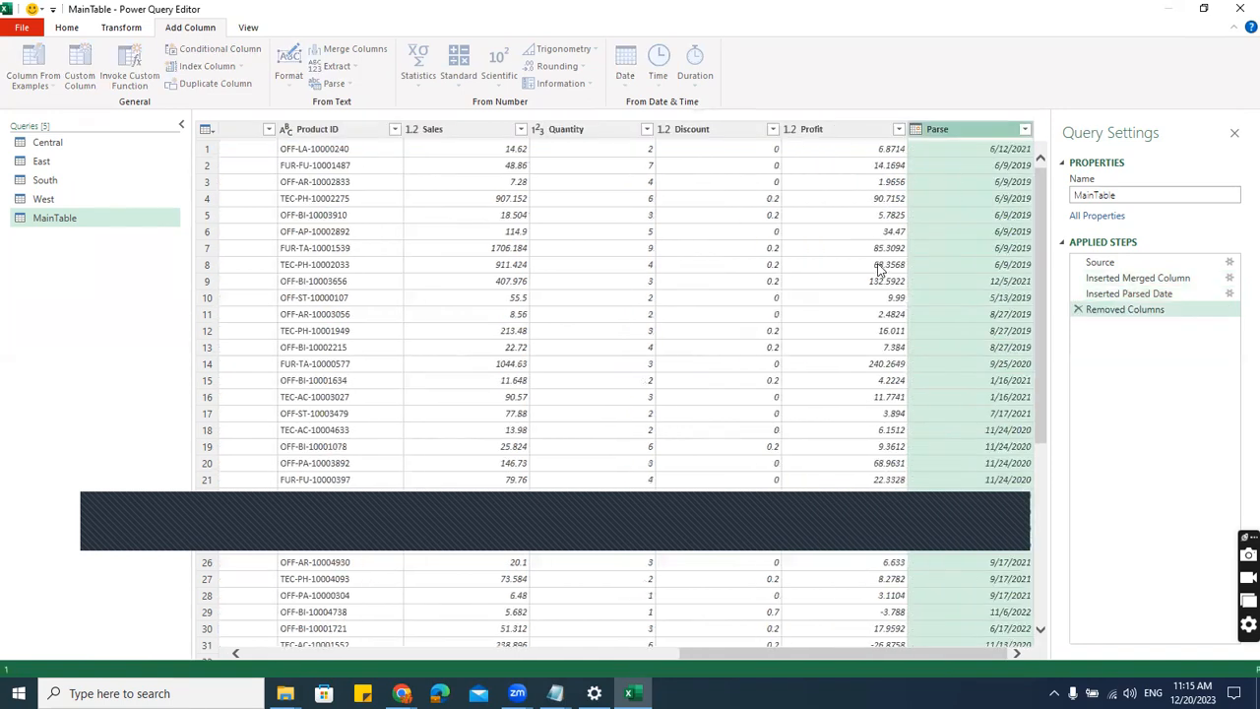
- Close the query editor and load the queries as tables on new worksheets, also adding the data to the Data Model
drag(775, 653, 239, 669)
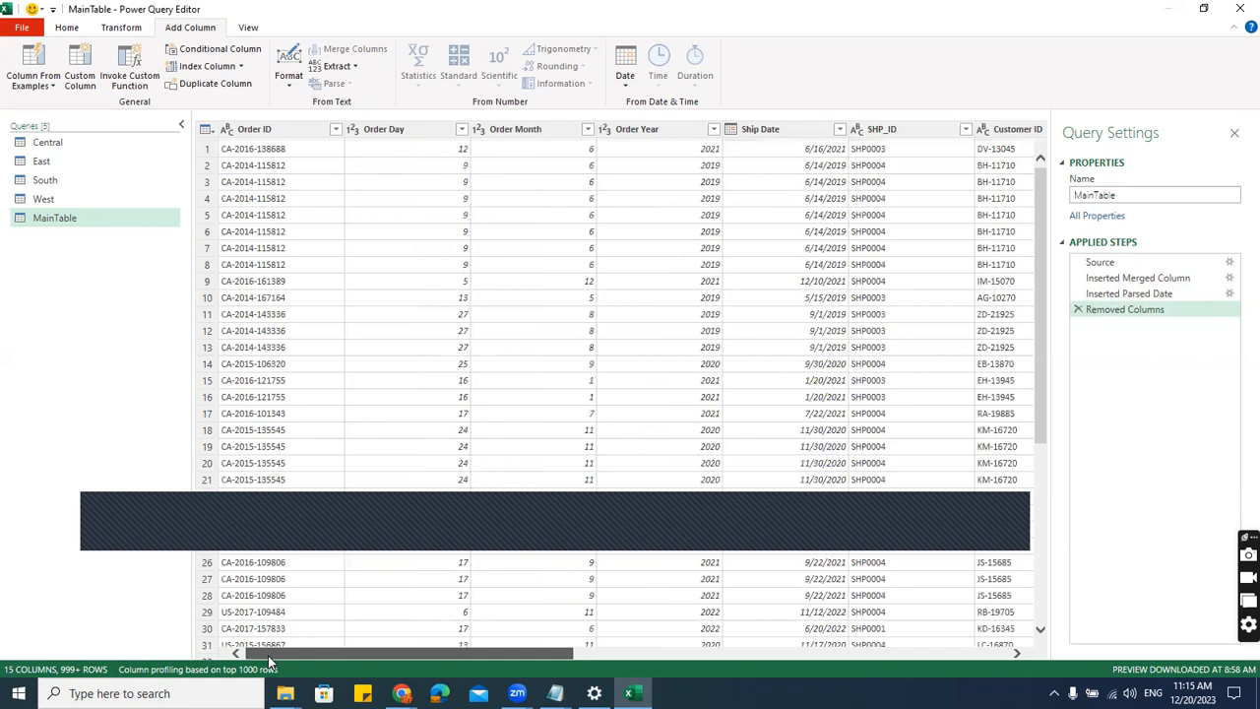
click(424, 134)
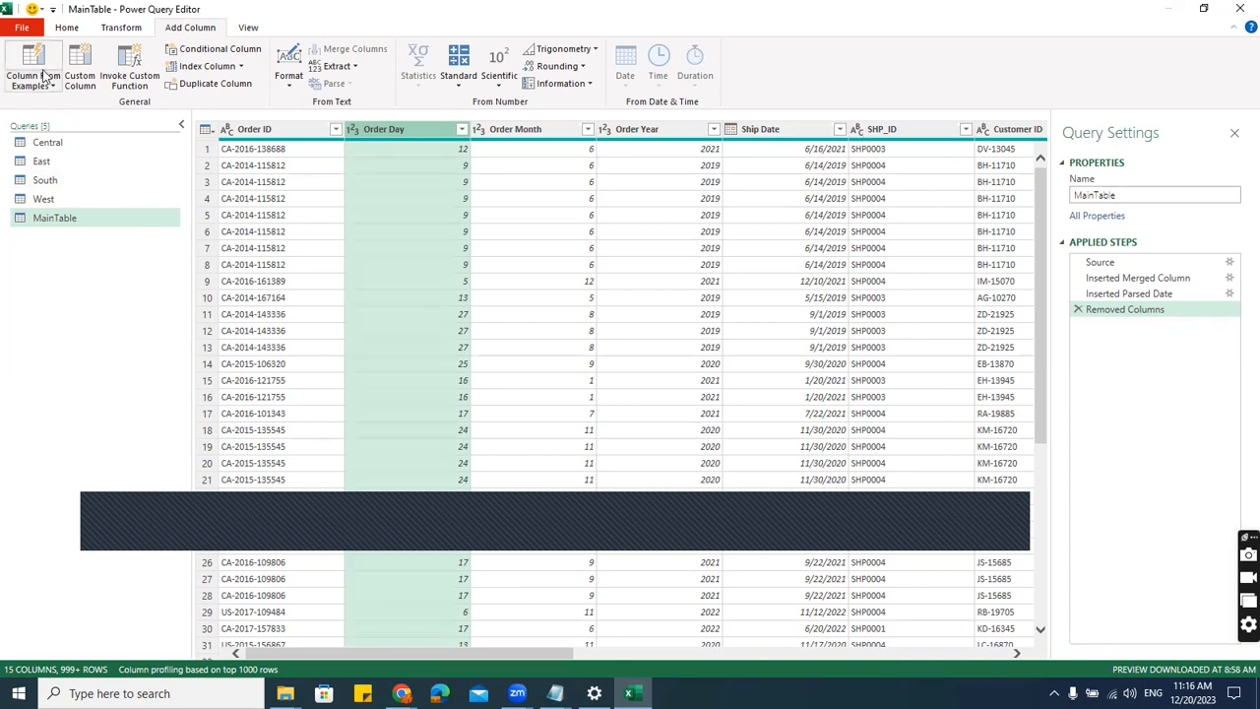
click(67, 27)
click(23, 81)
click(59, 119)
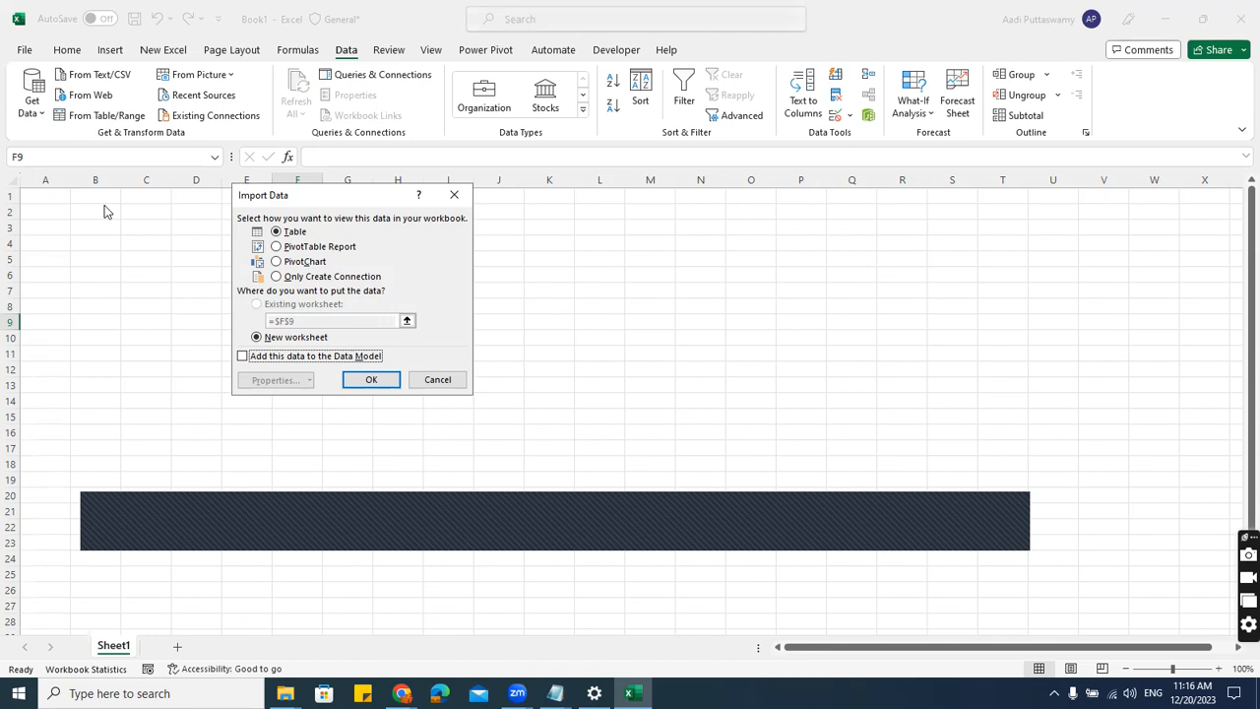
click(243, 357)
click(390, 378)
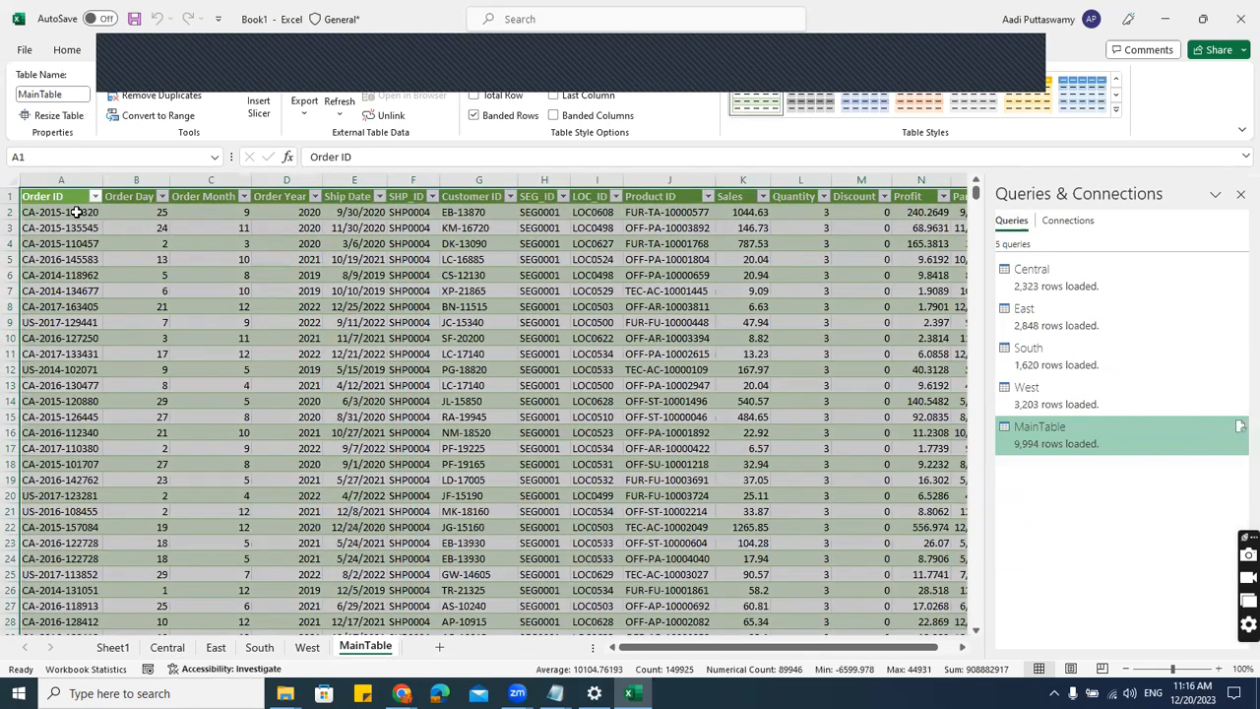
- Rename the Parse header of the table on the MainTable sheet to Order Date
click(72, 196)
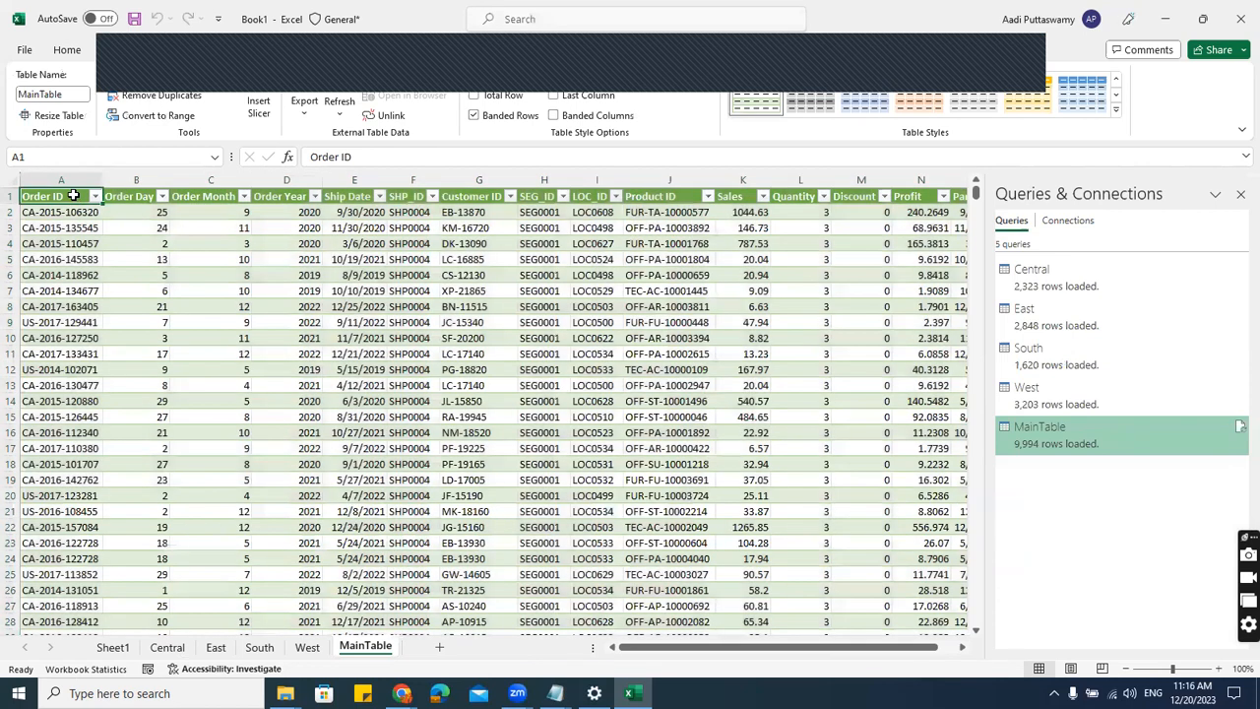
key(Right)
key(Right)
key(Right)
key(Right)
key(Right)
key(Right)
key(Right)
key(Right)
key(Right)
key(Right)
key(Right)
key(Right)
key(Right)
key(Right)
key(Right)
key(Right)
key(Right)
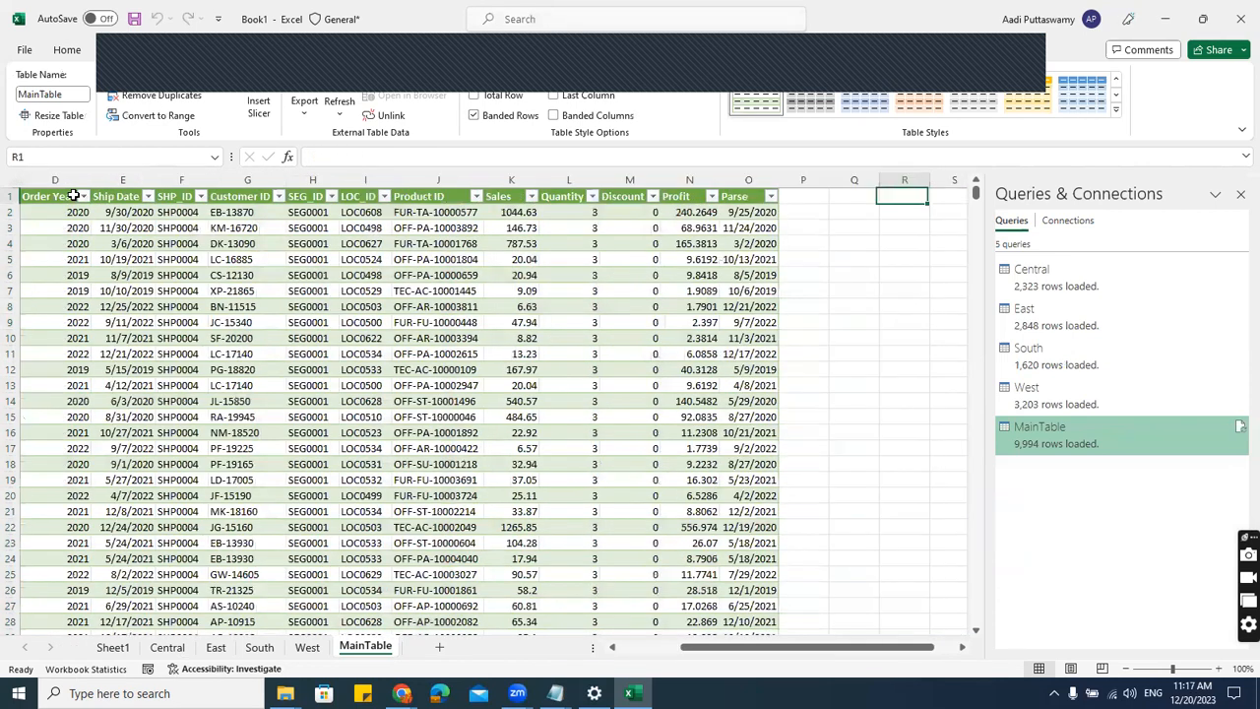
key(Right)
key(Right)
key(Right)
key(Right)
key(Right)
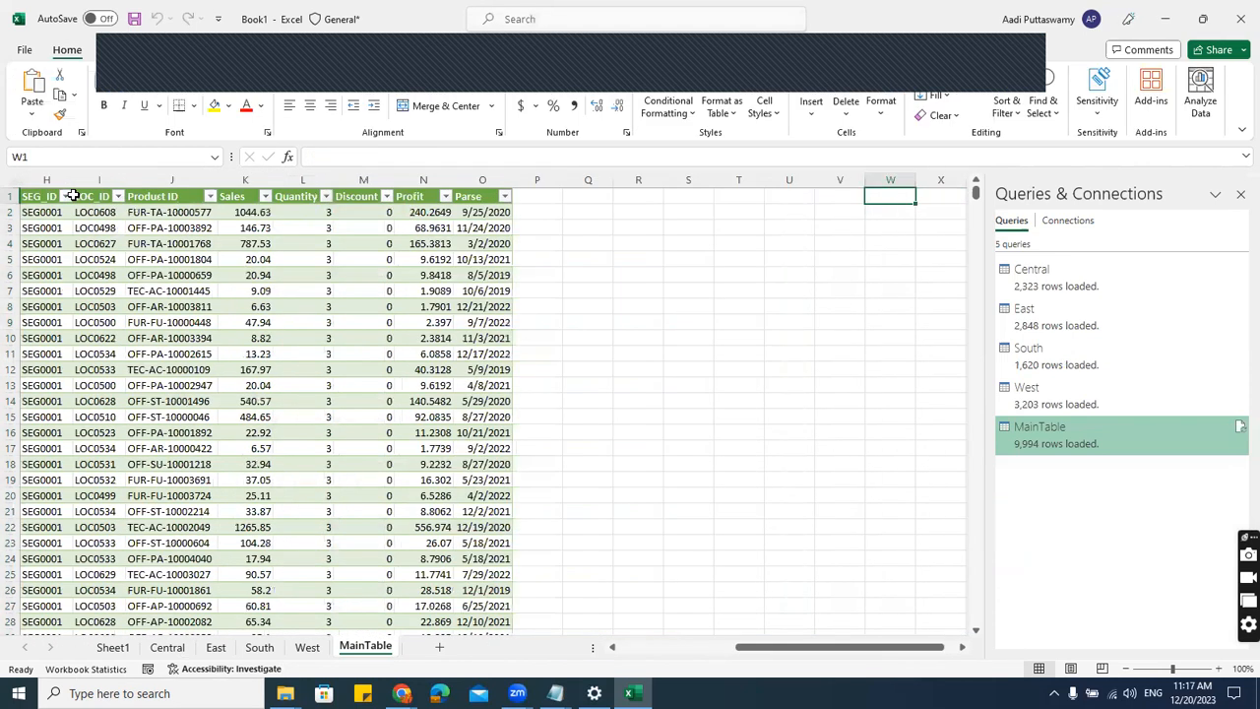
key(Left)
key(Left)
key(Left)
key(Left)
key(Left)
key(Left)
key(Left)
key(Left)
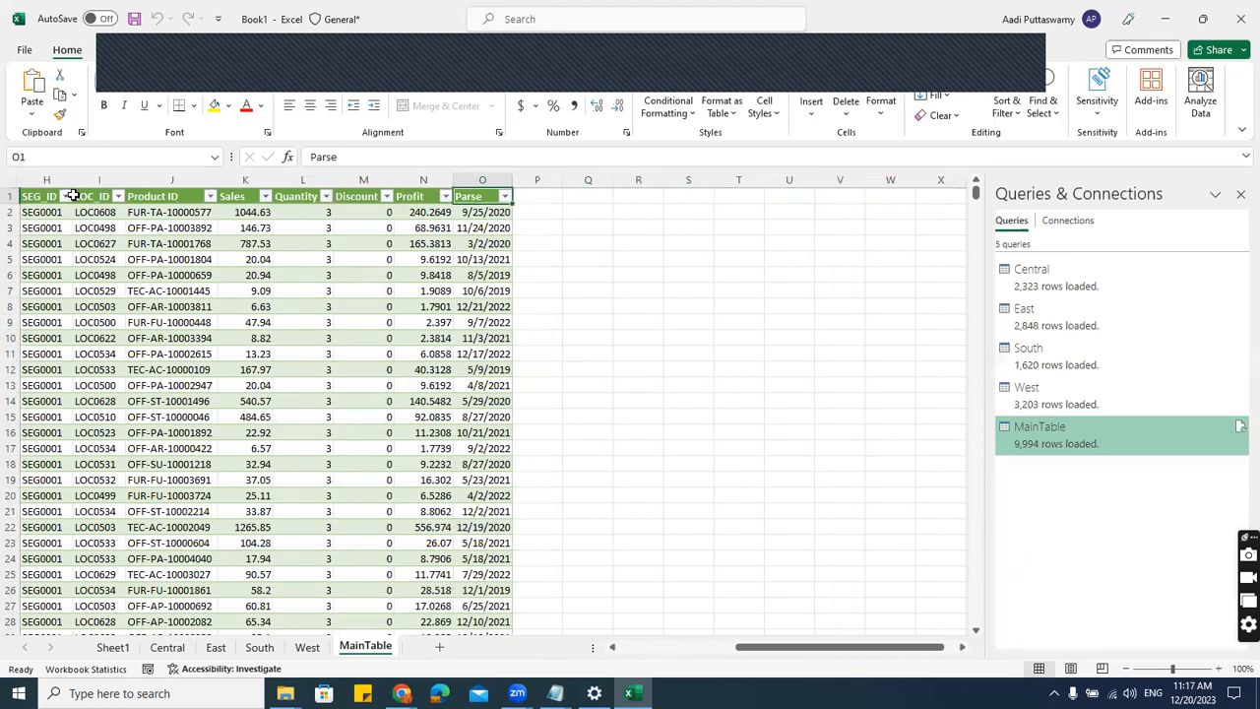
text(Order Dae)
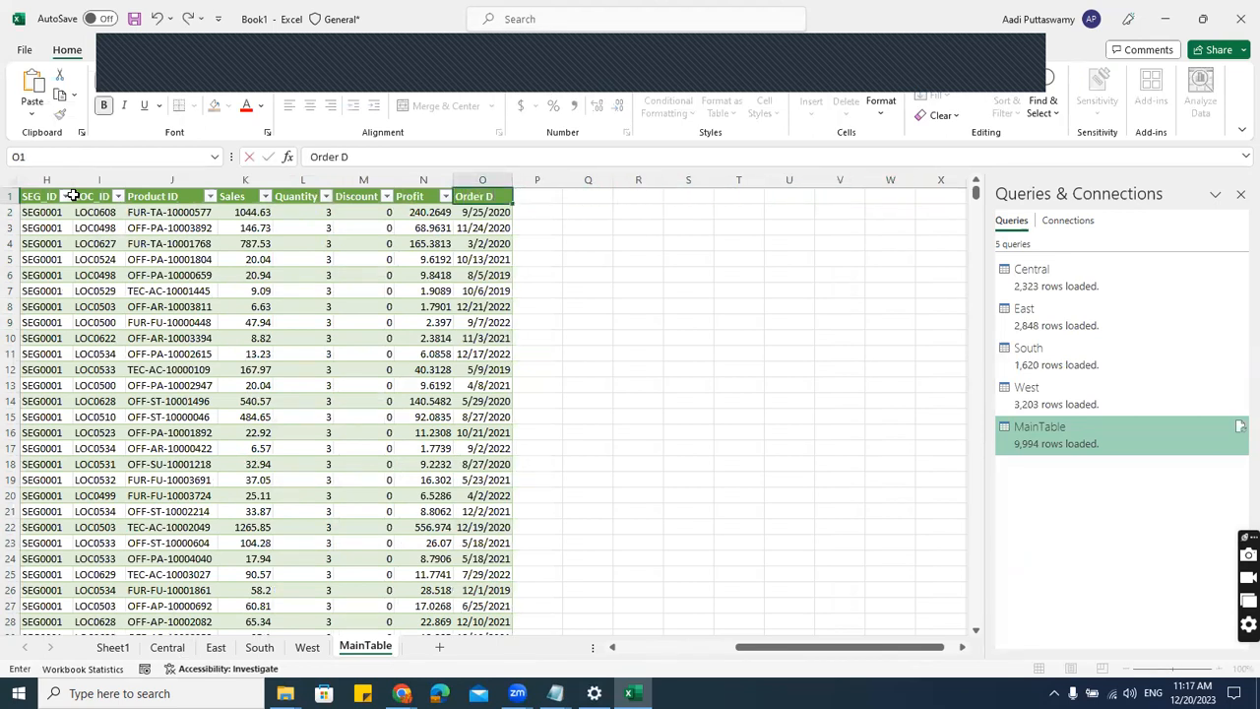
key(Return)
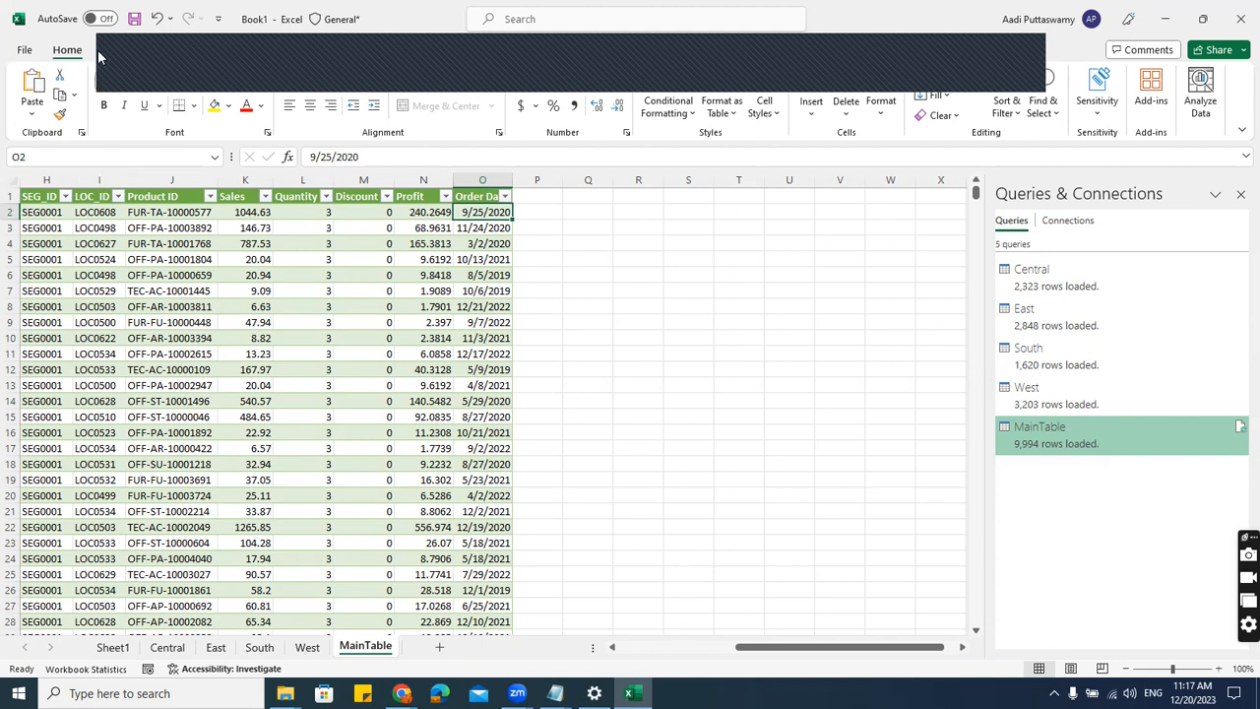
- Import Sheet1 of the workbook Ship Mode.xlsx and open it in the query editor for transformation
click(346, 50)
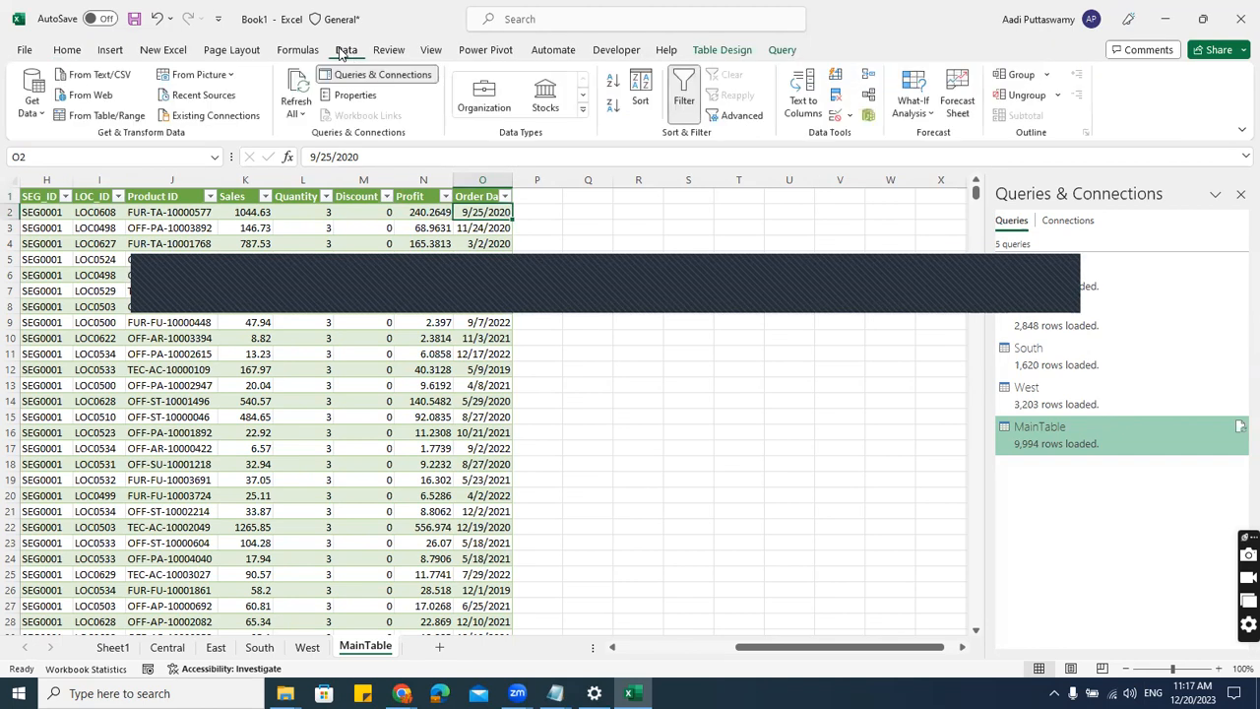
click(33, 111)
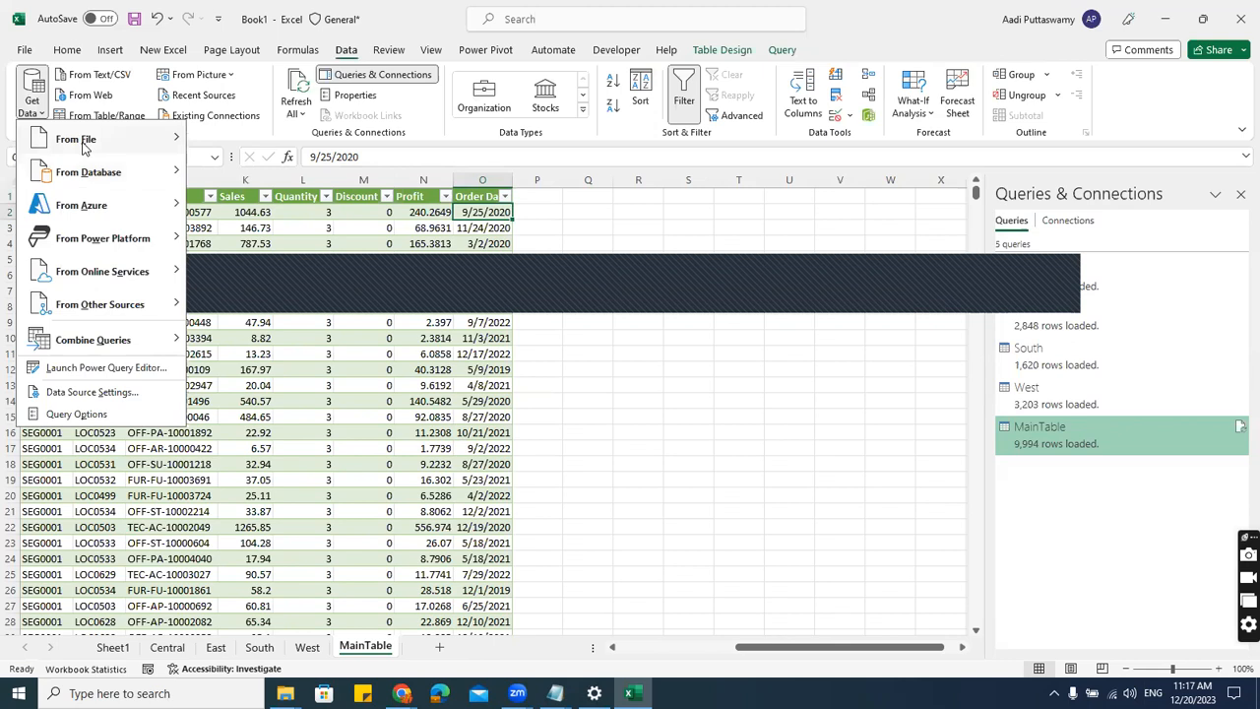
mouse_move(86, 145)
click(286, 146)
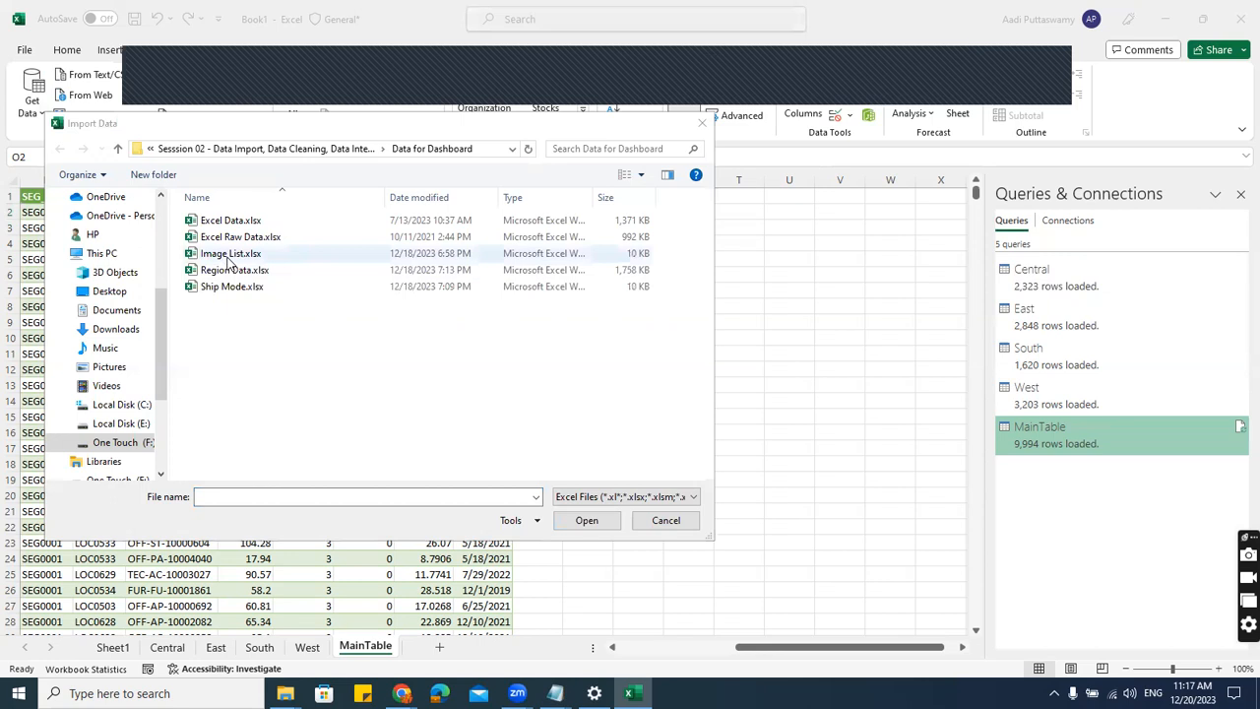
click(226, 290)
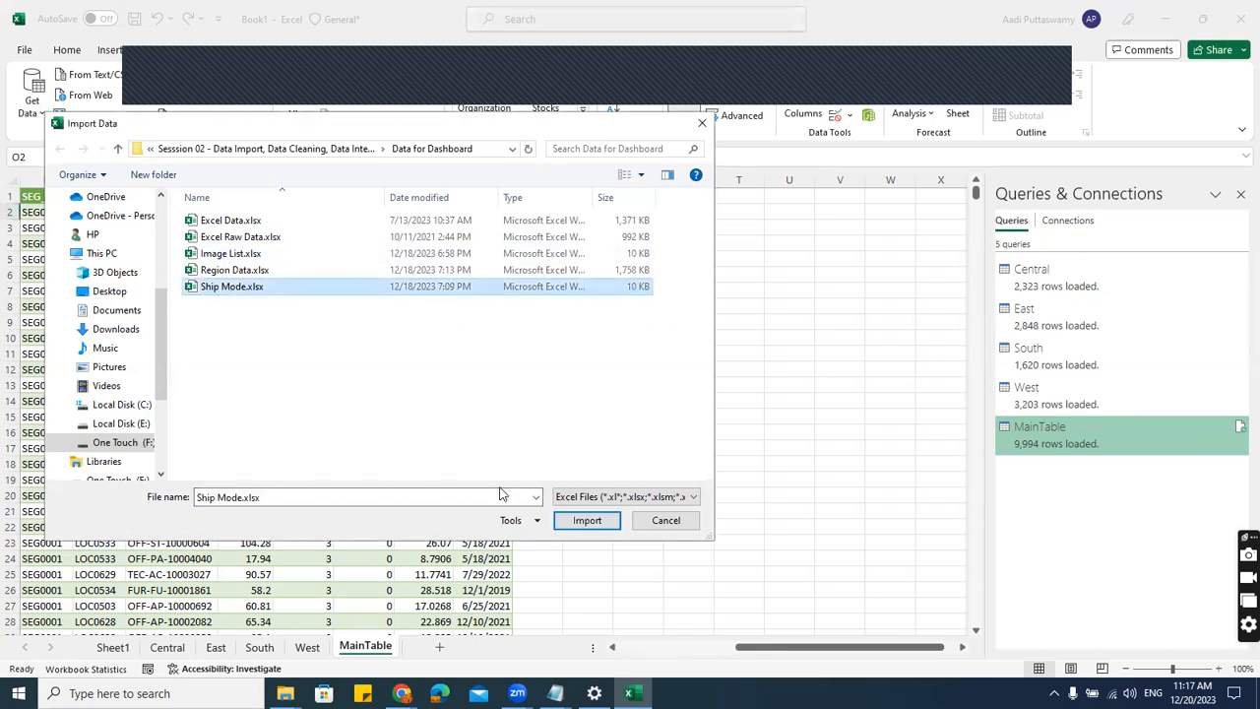
click(587, 520)
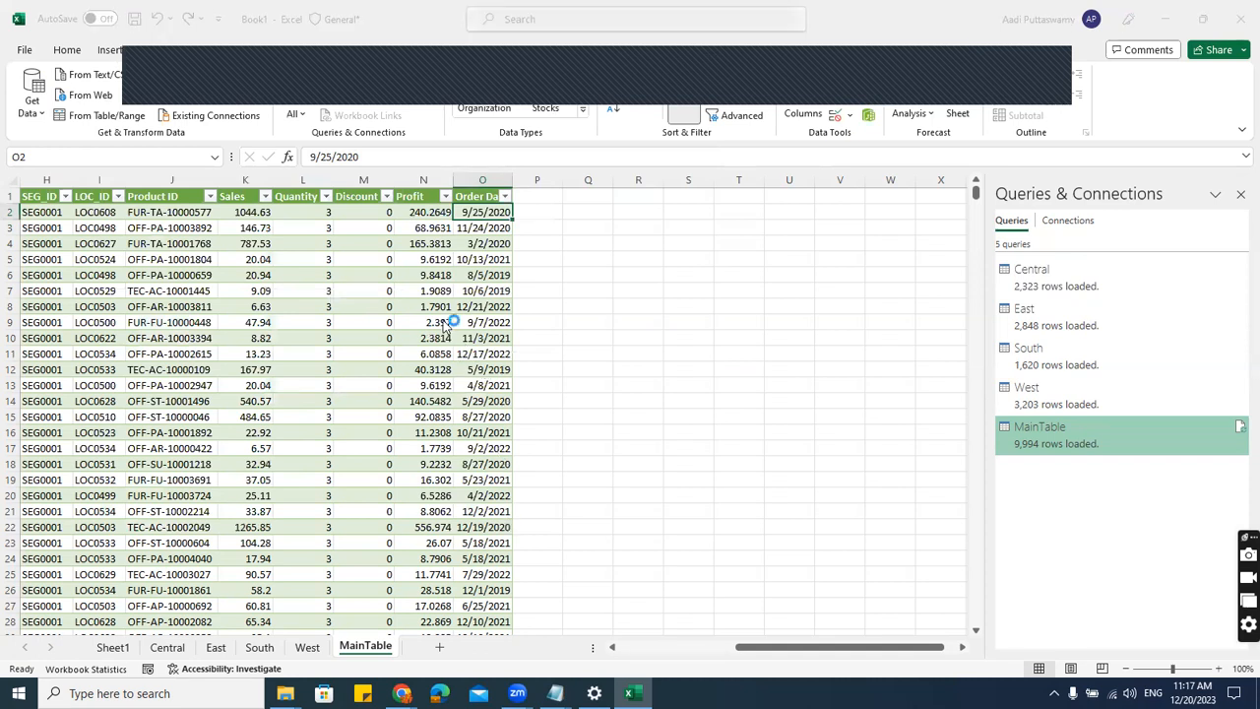
click(368, 216)
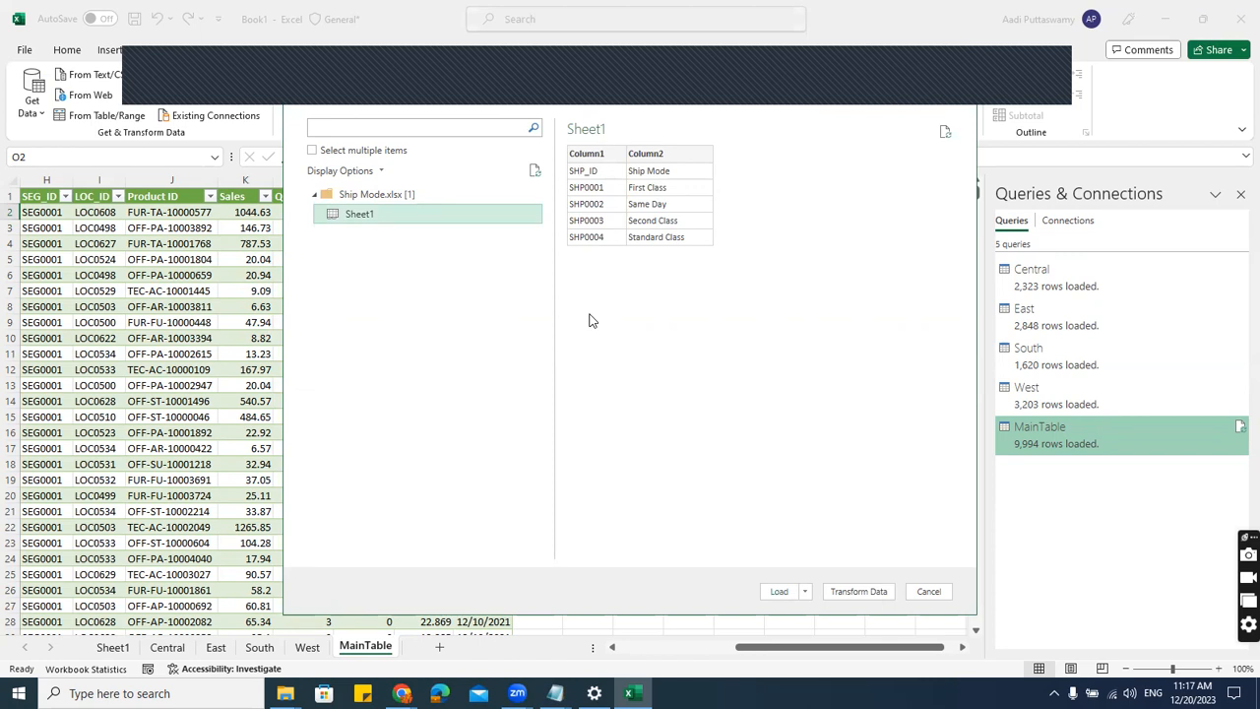
click(855, 594)
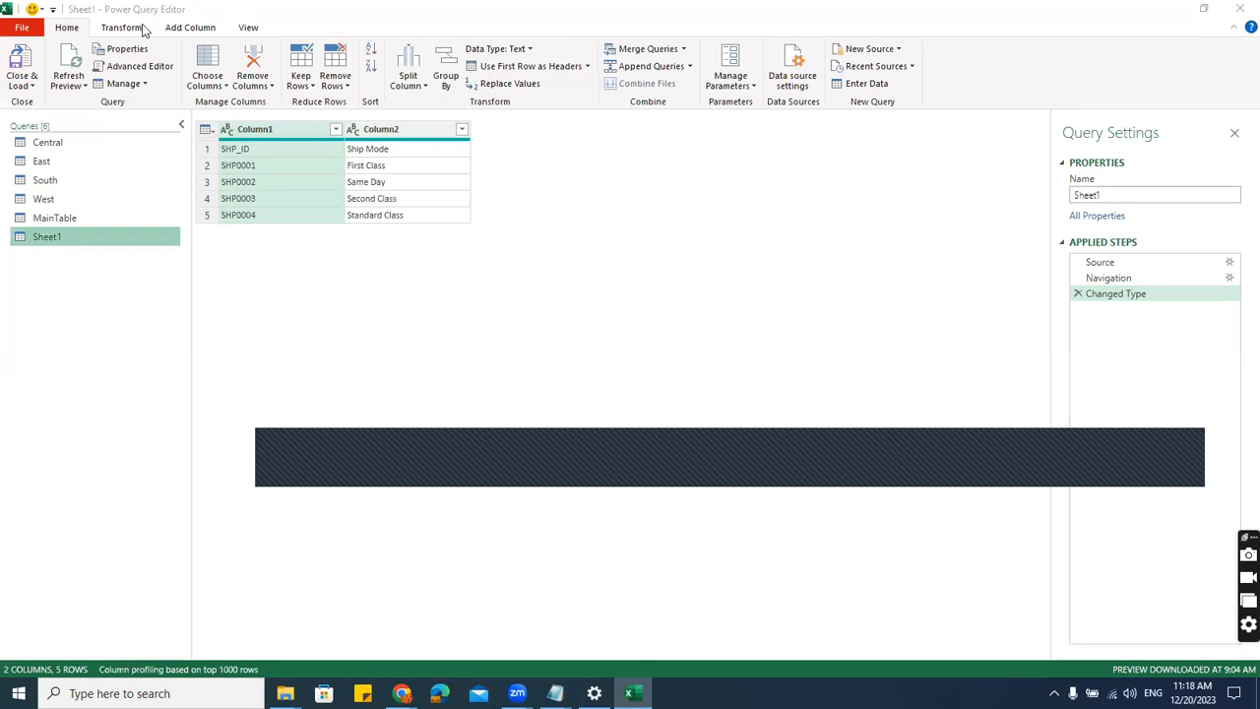
- Promote the first row of the ship mode query to column headers, leaving the query editor open
click(501, 69)
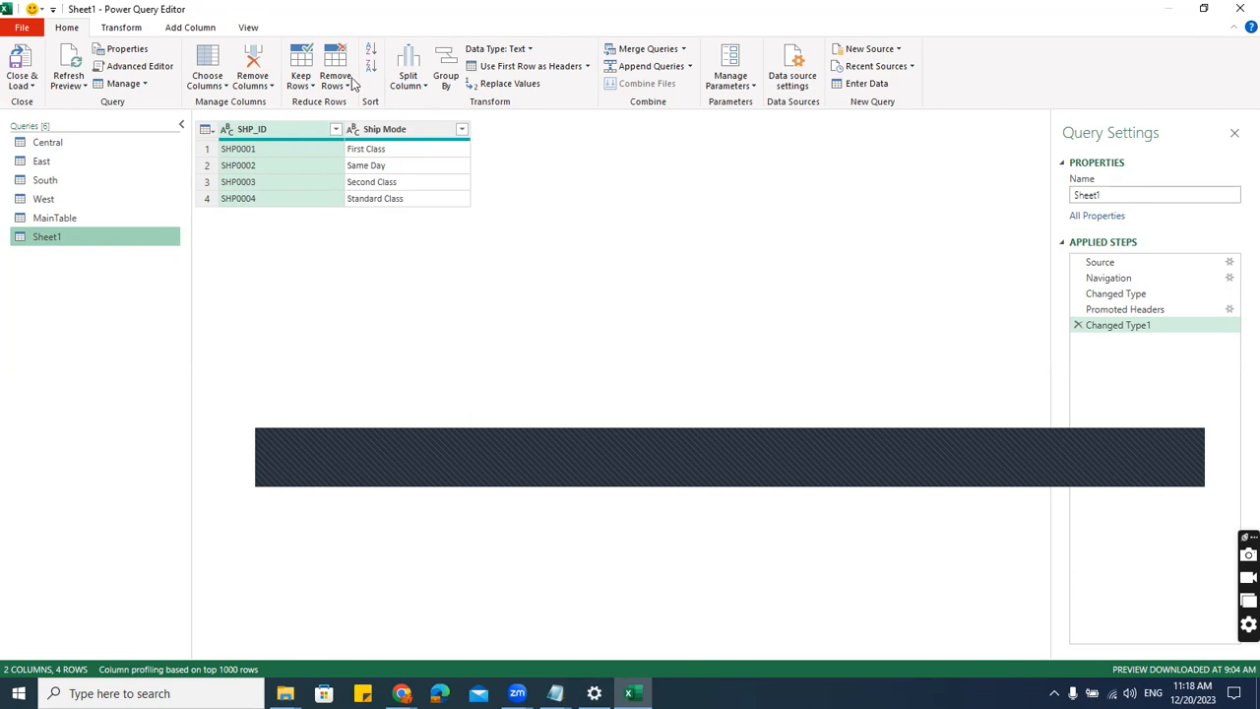
click(21, 82)
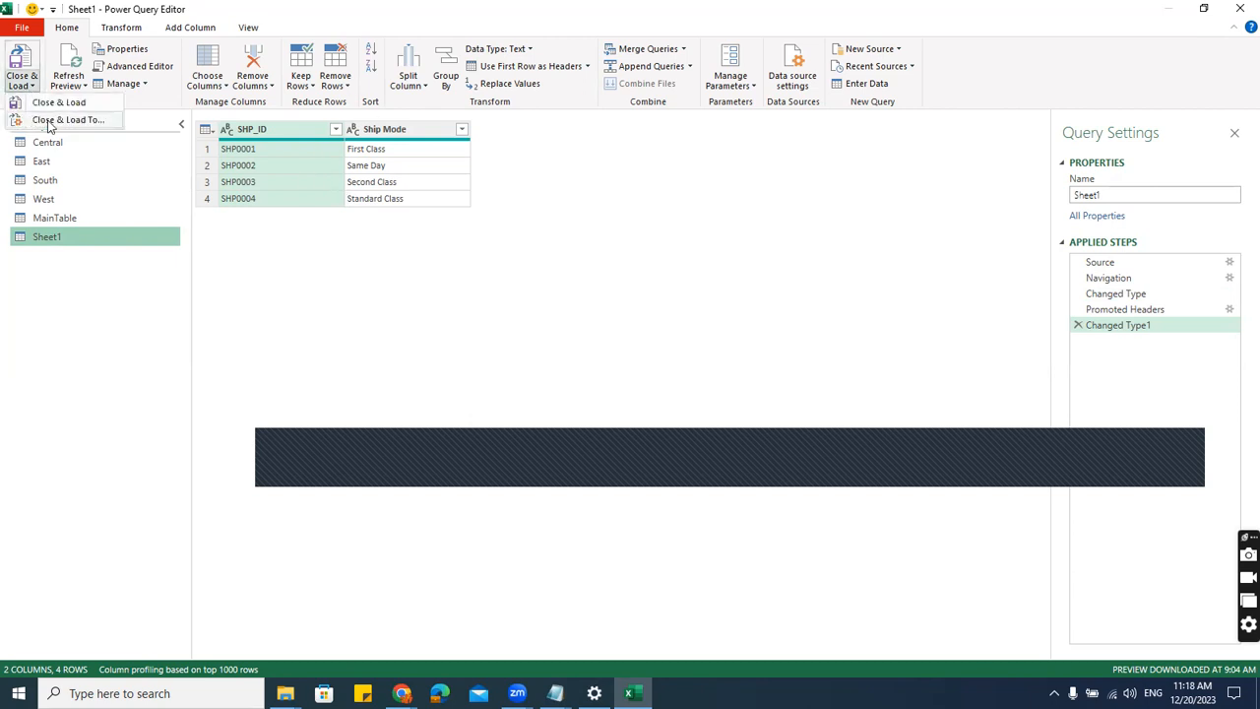
click(543, 292)
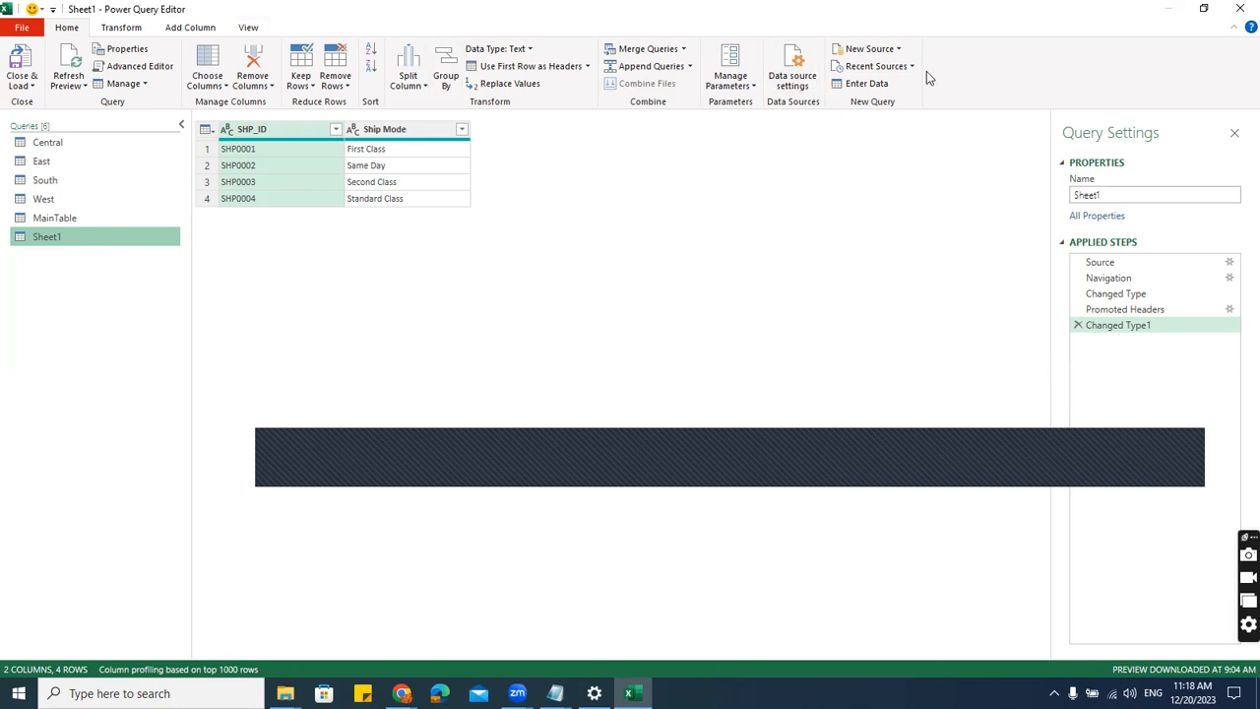
- Import Sheet1 of the workbook Image List.xlsx as a new query and promote its first row to column headers
click(900, 50)
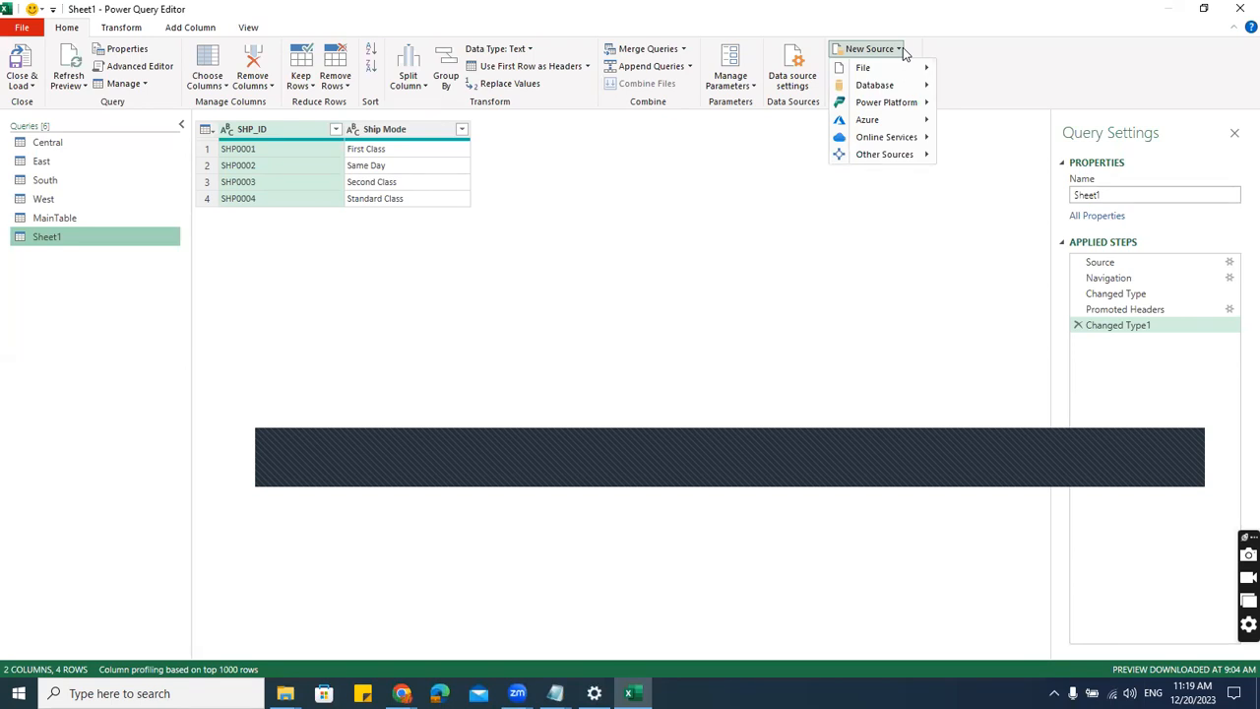
mouse_move(921, 71)
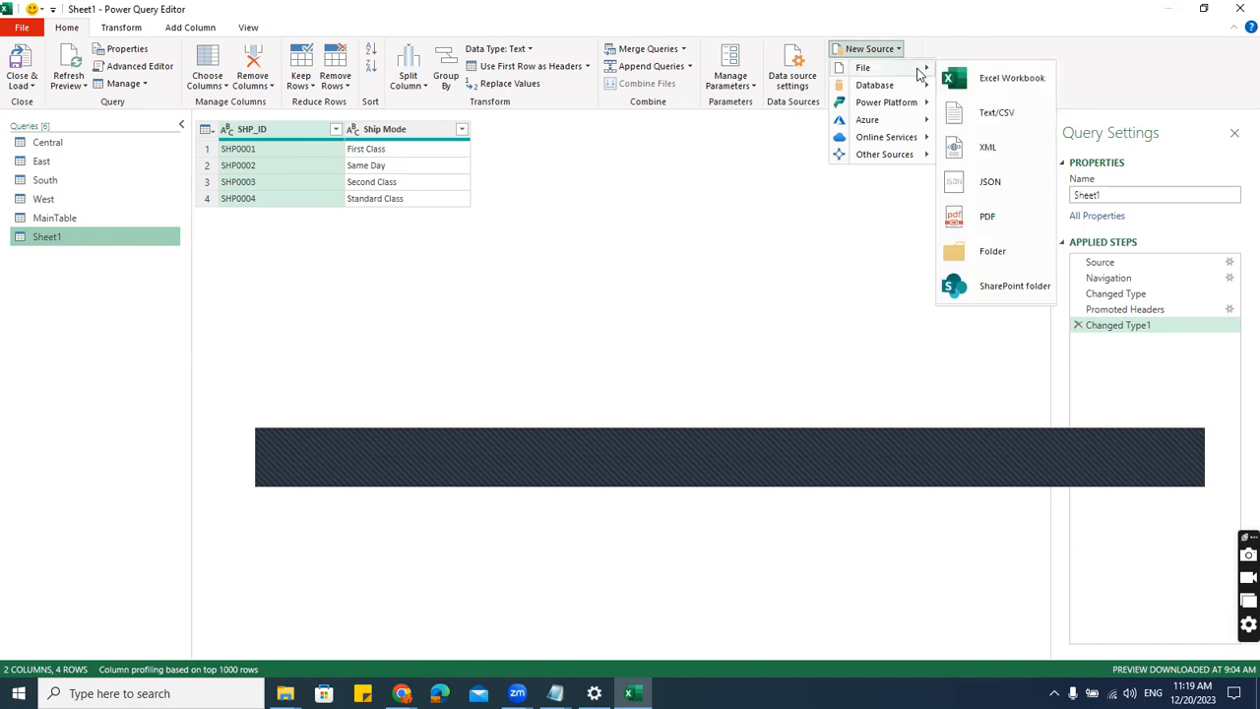
click(991, 83)
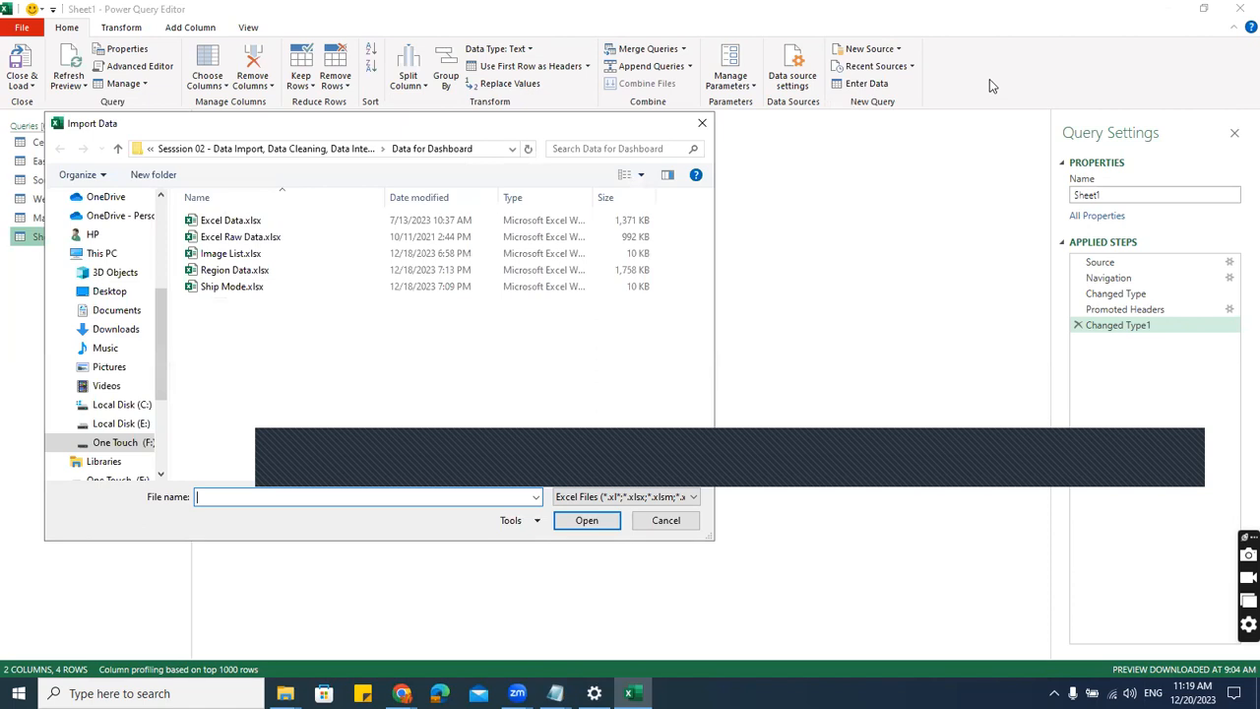
drag(398, 125, 517, 15)
click(272, 197)
click(725, 411)
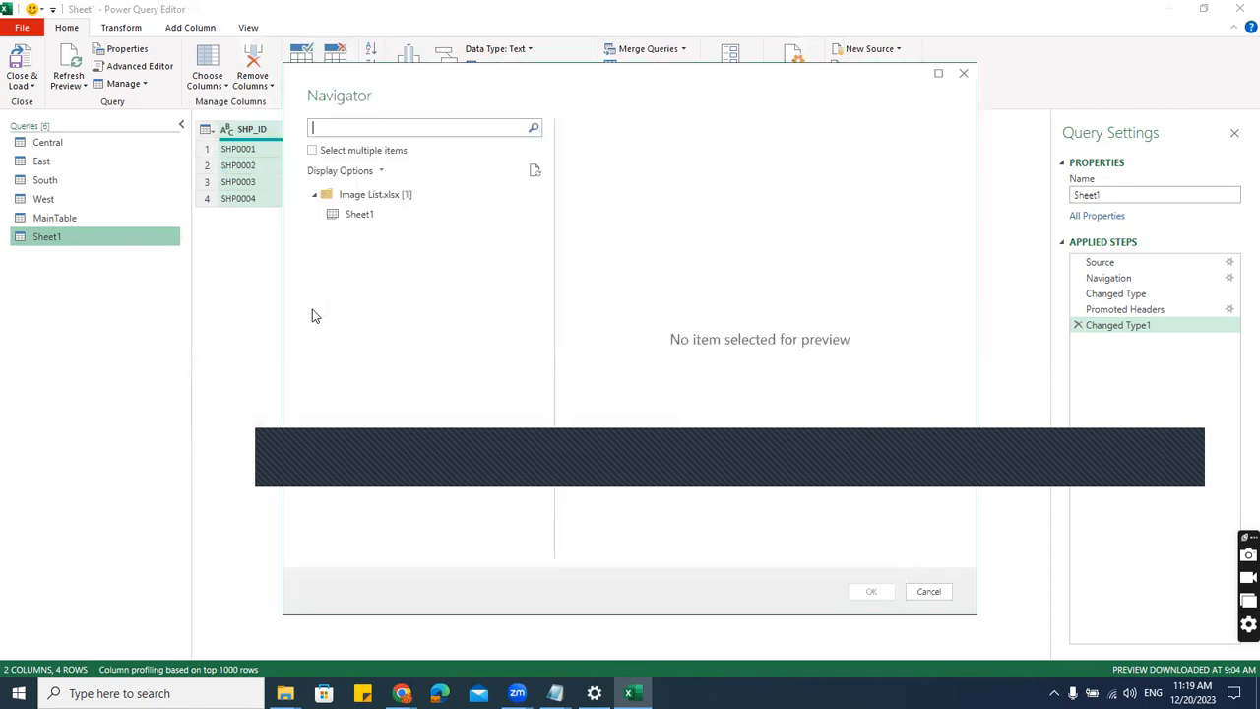
click(360, 215)
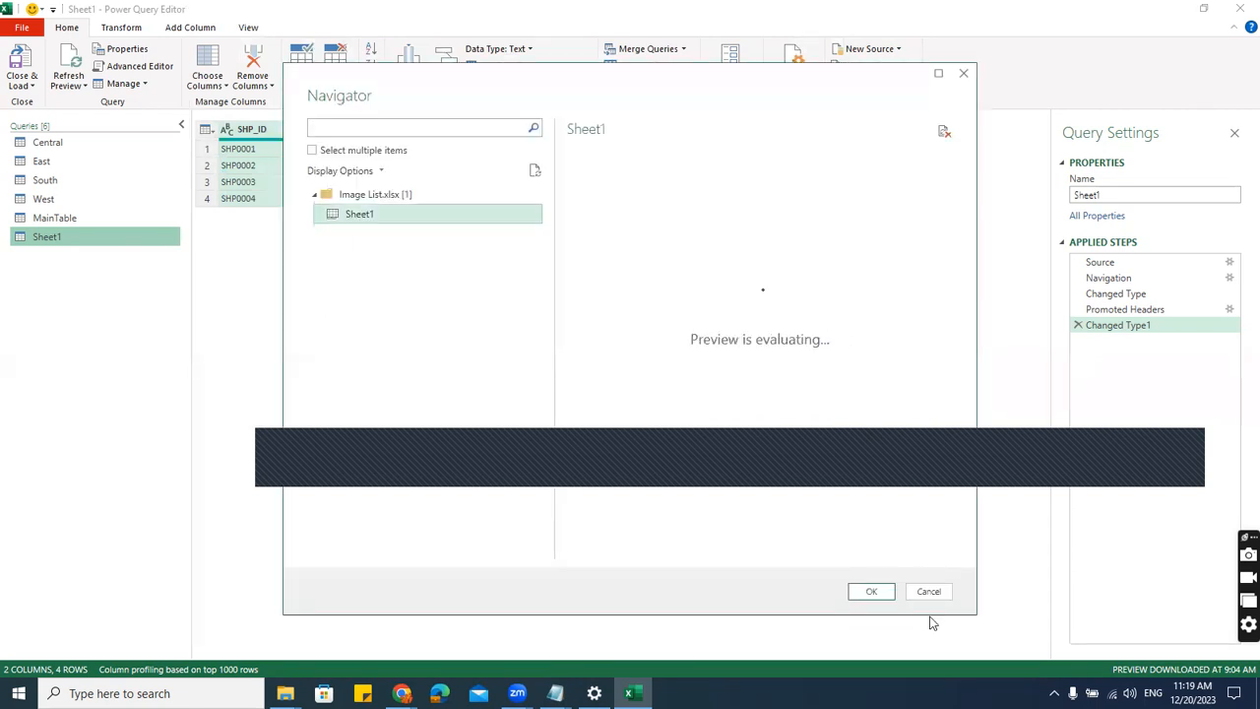
click(870, 593)
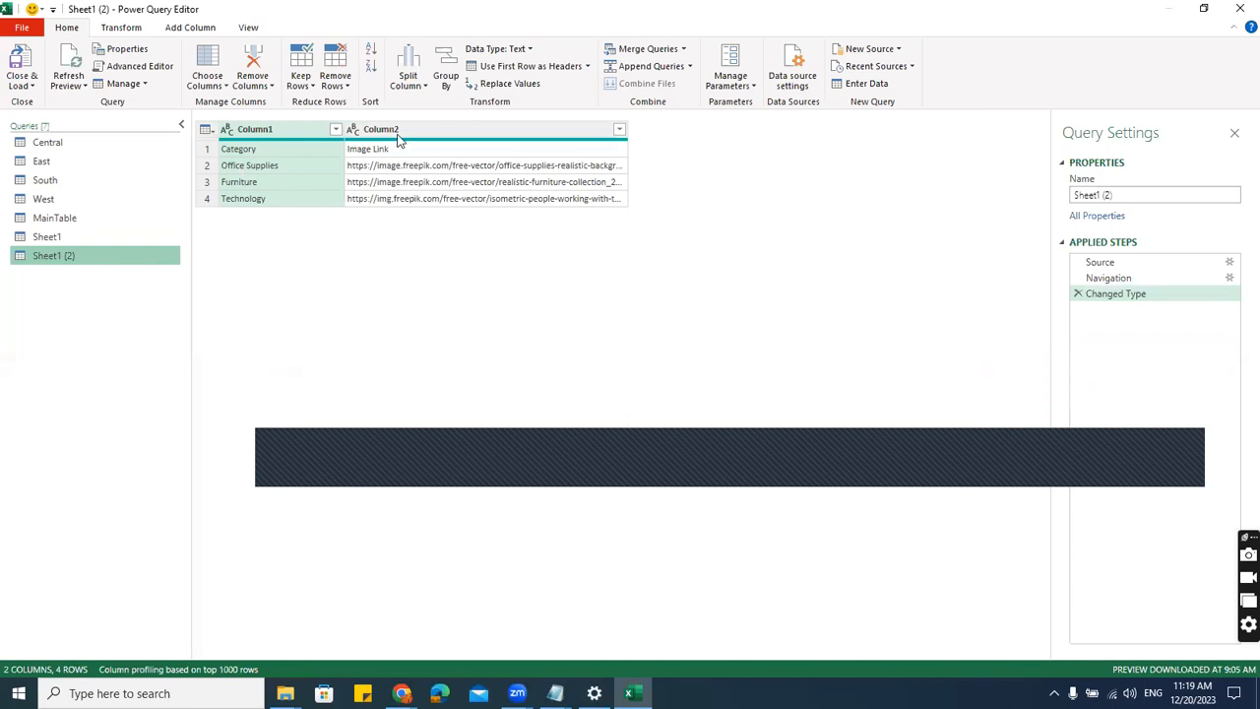
click(502, 71)
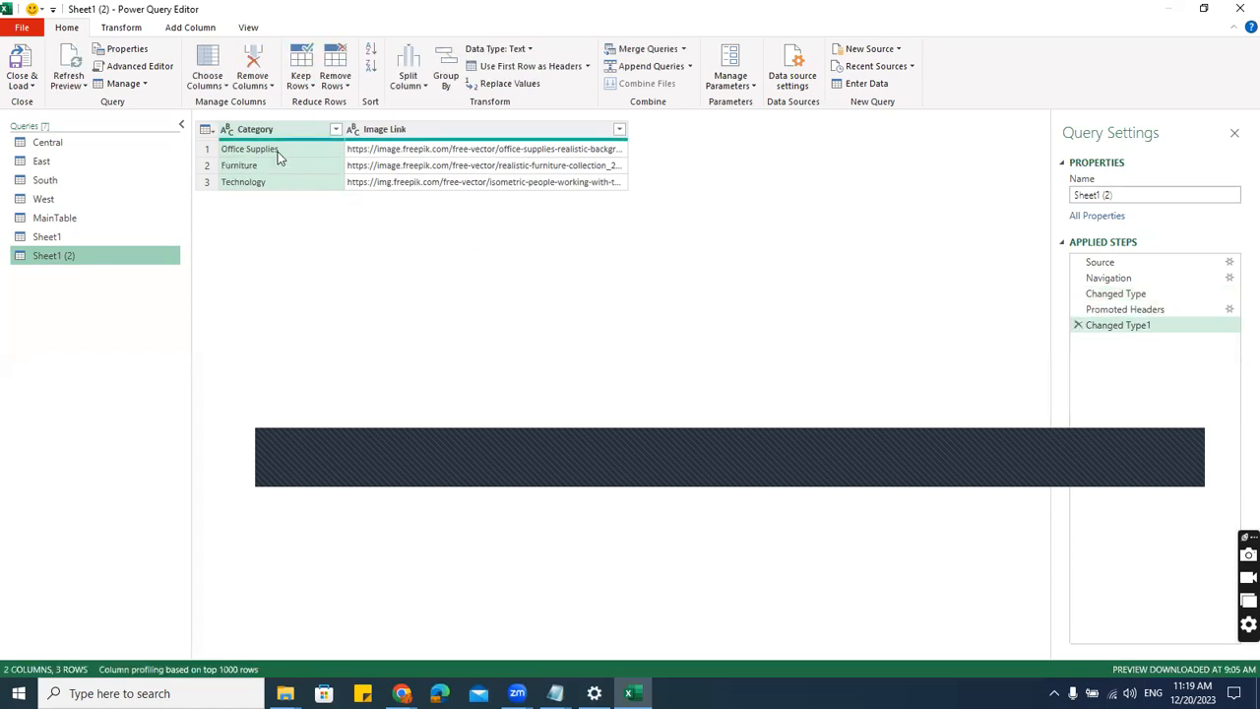
- Rename the Sheet1 query holding the SHP_ID column to Ship Mode
click(55, 238)
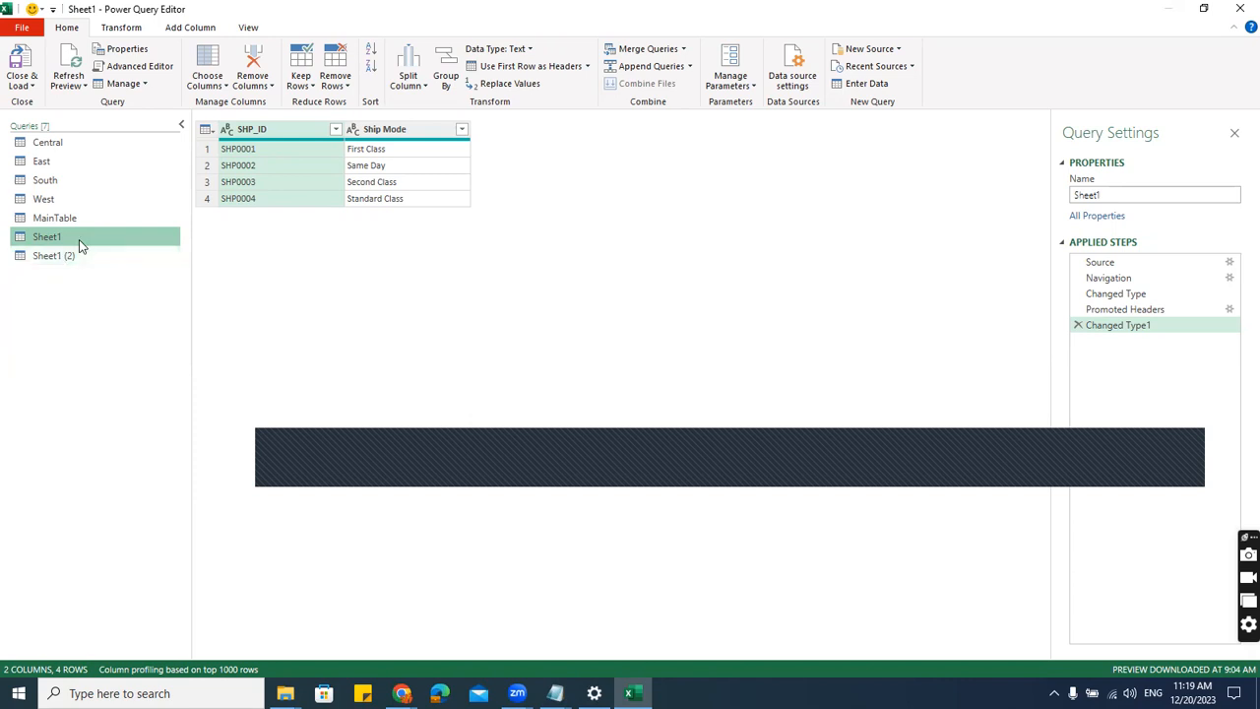
double_click(78, 239)
text(Ship Mode)
key(Return)
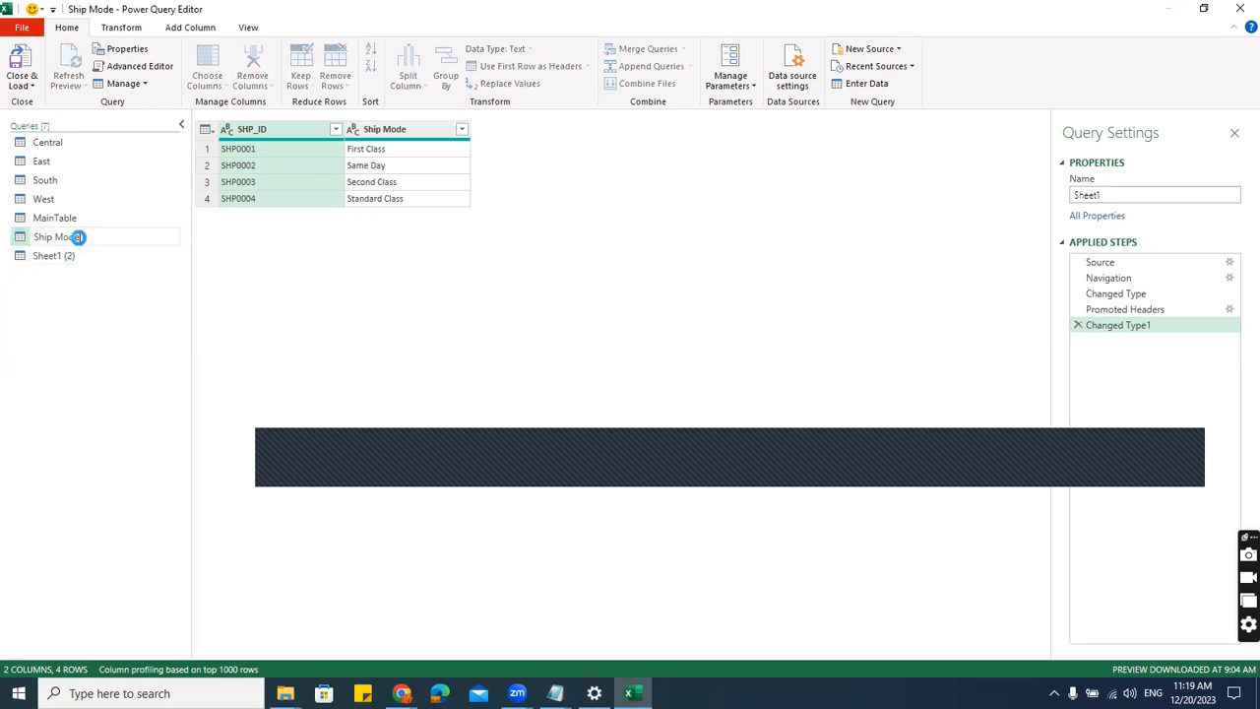
- Rename the Sheet1 (2) query holding the category image links to Image List
click(81, 257)
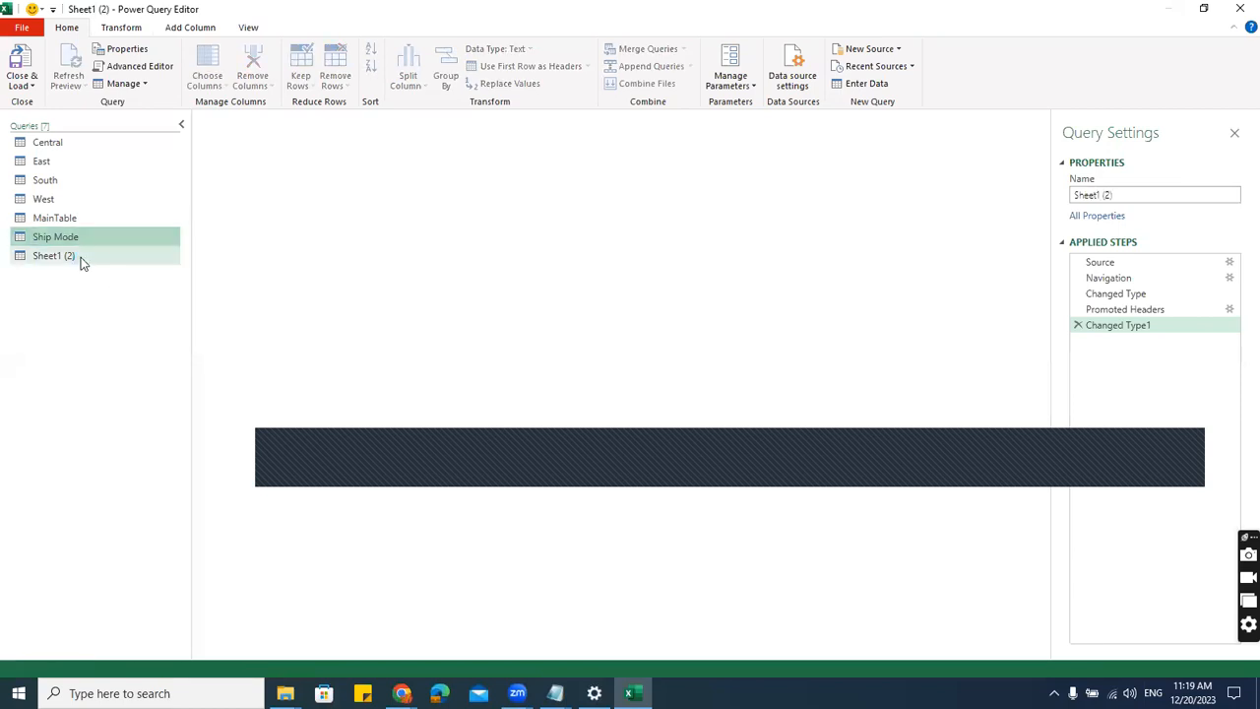
double_click(88, 255)
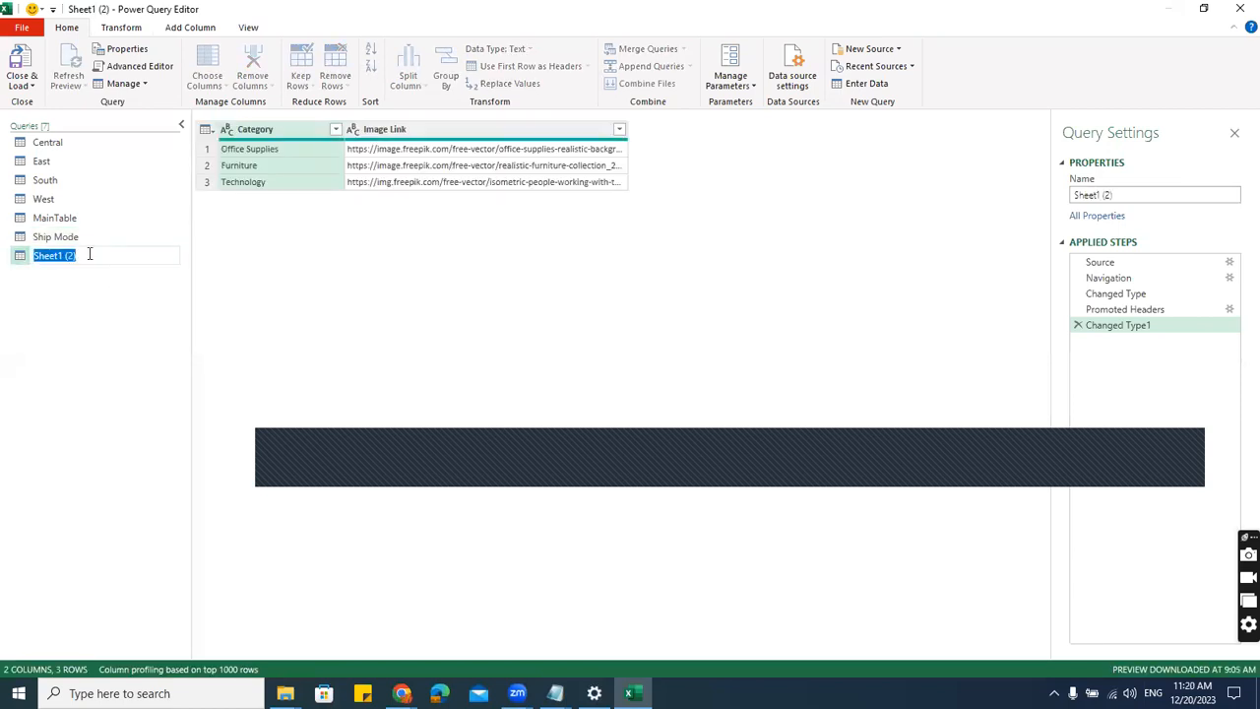
text(Image List)
key(Return)
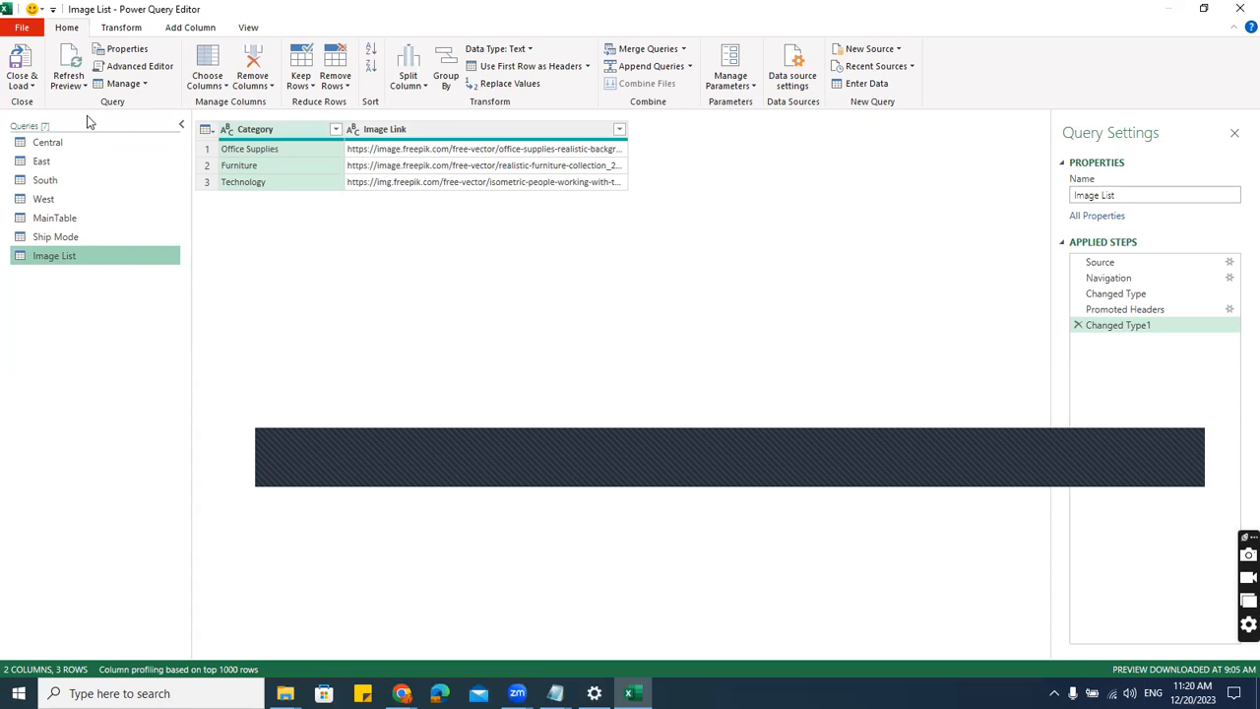
click(898, 49)
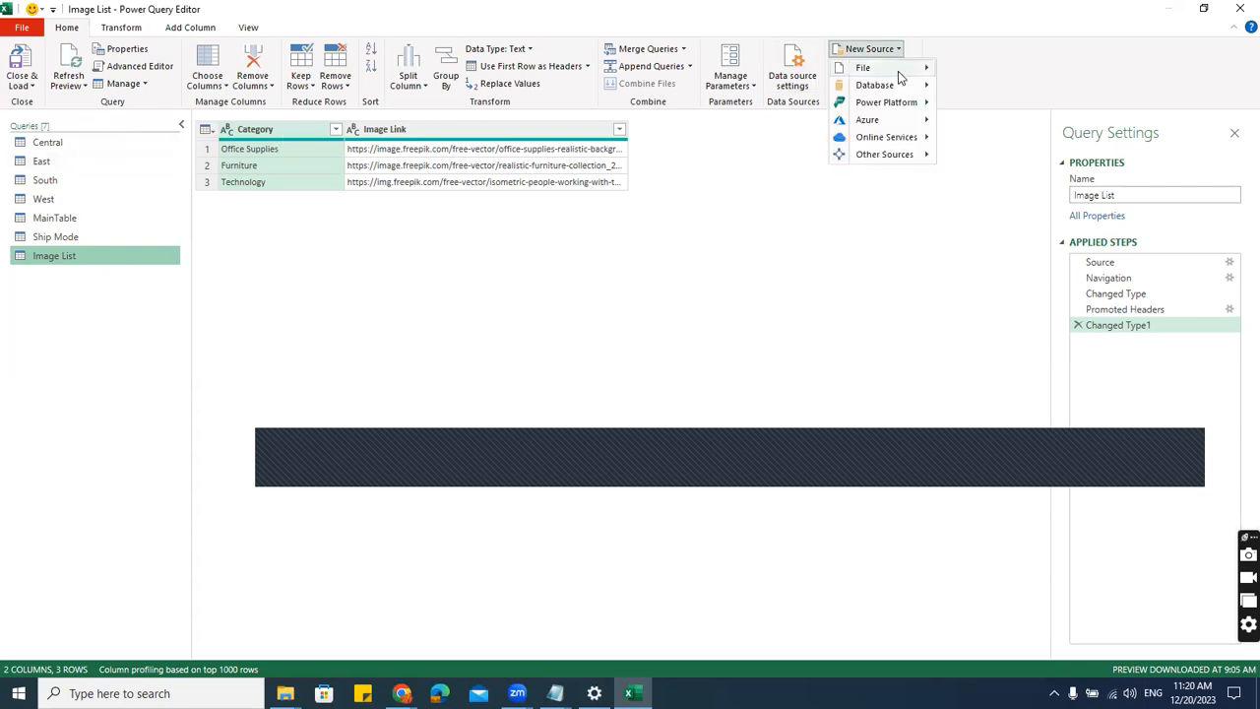
mouse_move(902, 69)
click(974, 78)
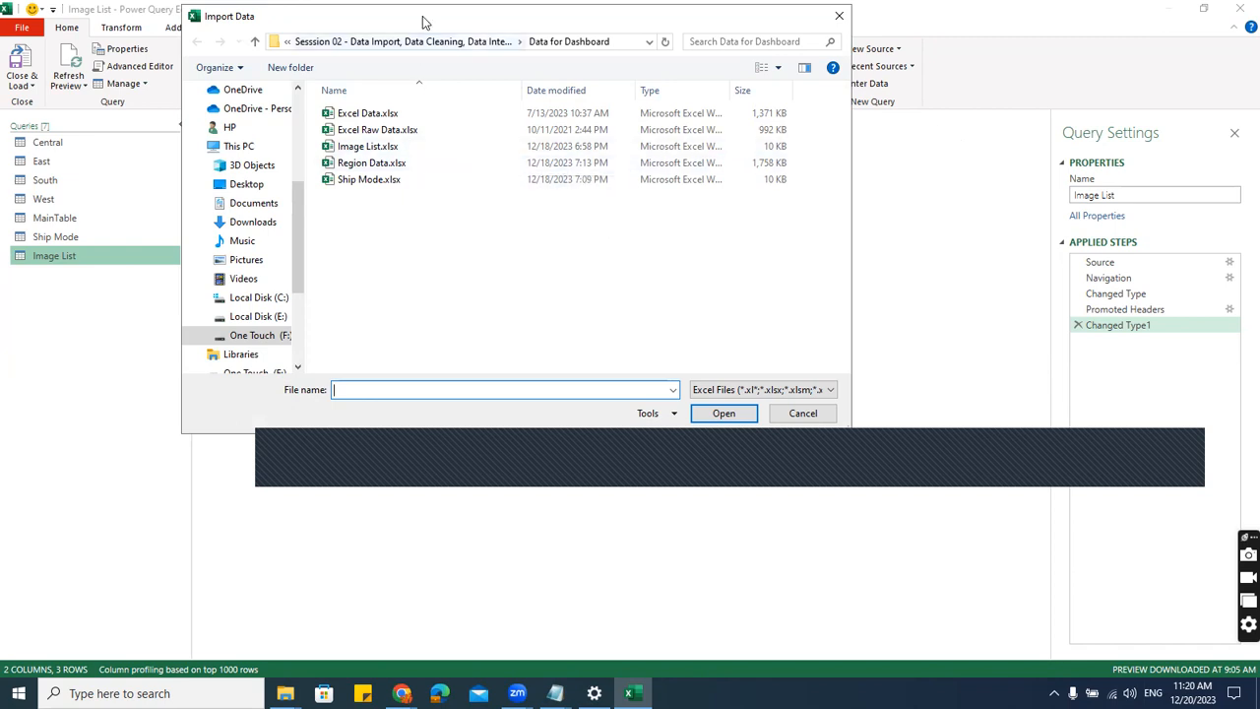
drag(377, 18, 332, 20)
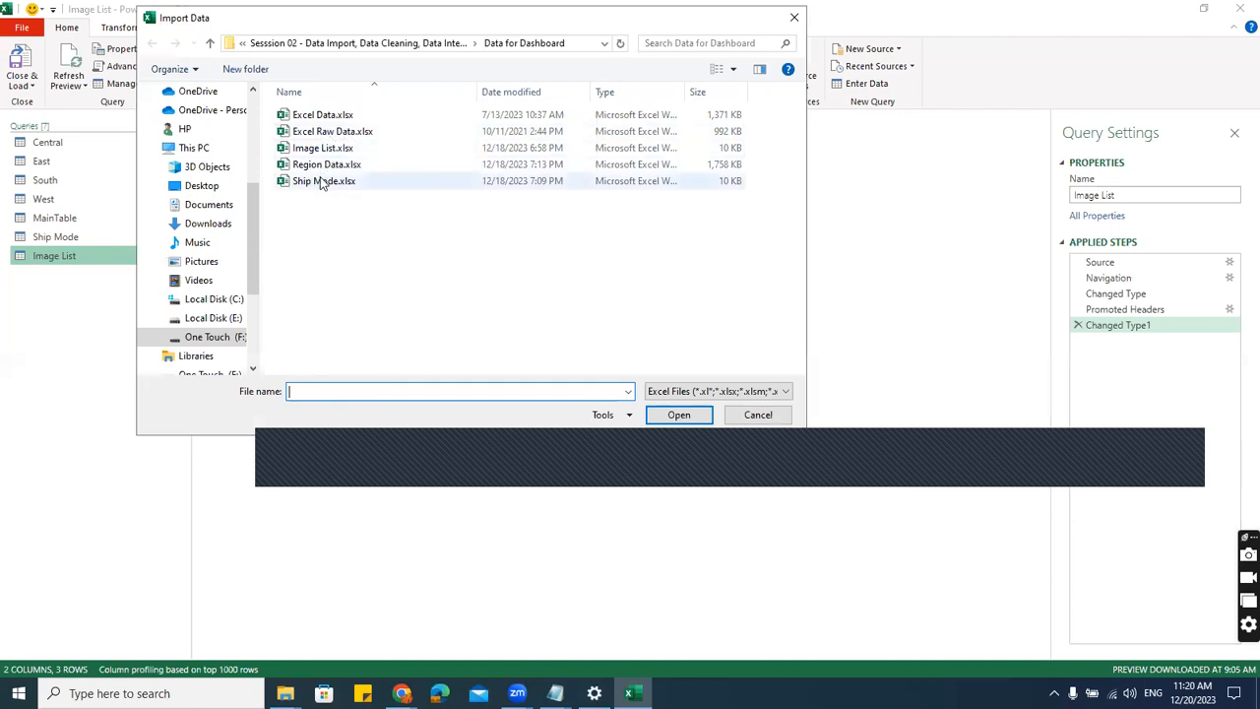
click(755, 414)
- Import the text file Customer Name.csv as a new query and promote its first row to column headers
click(897, 48)
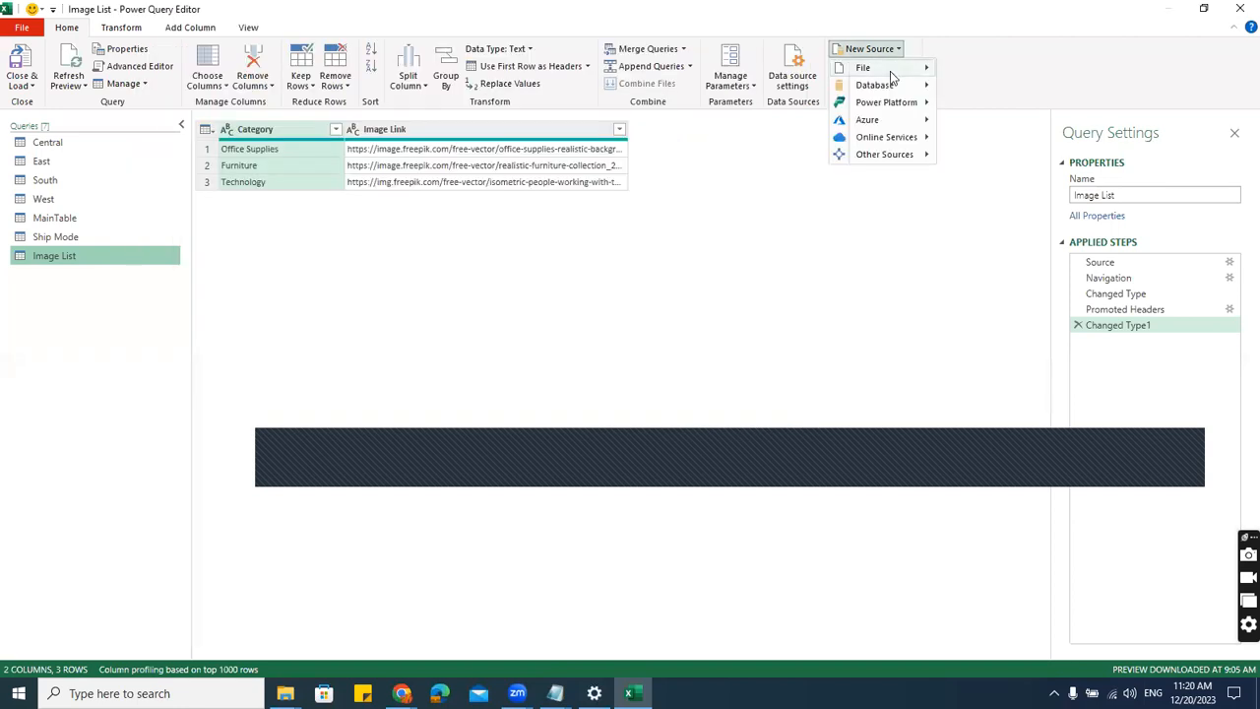
mouse_move(894, 71)
click(996, 112)
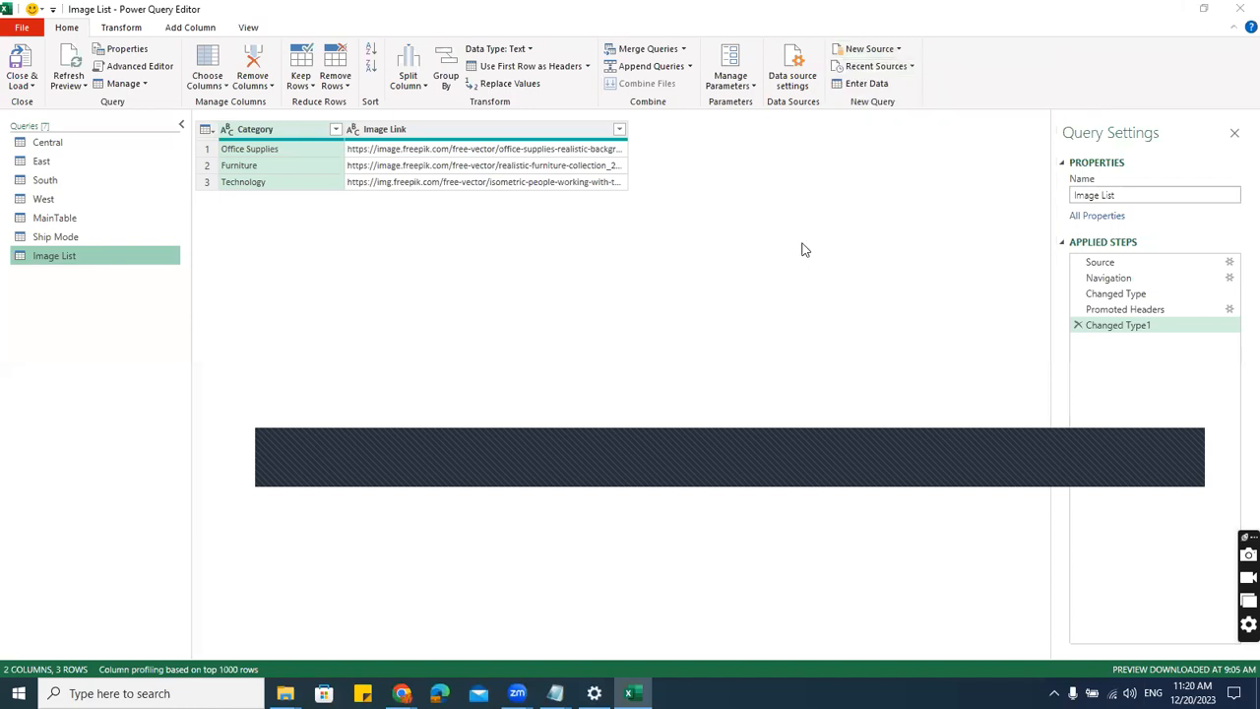
click(342, 116)
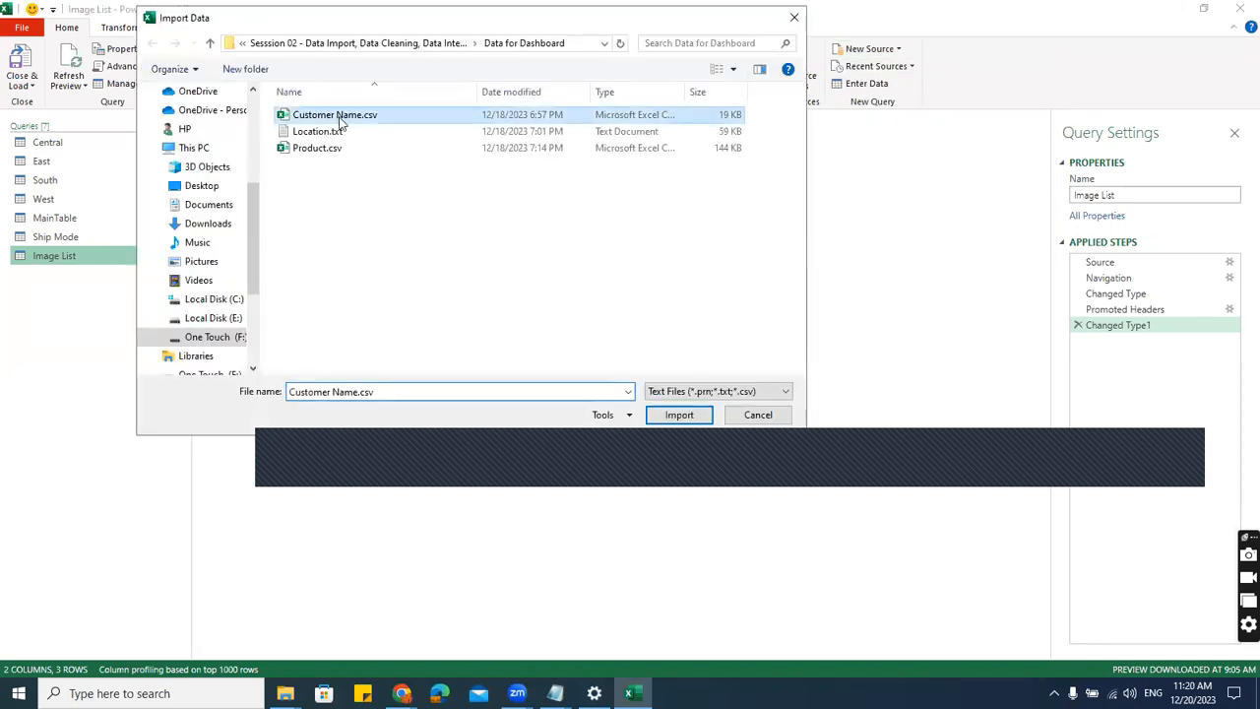
click(700, 420)
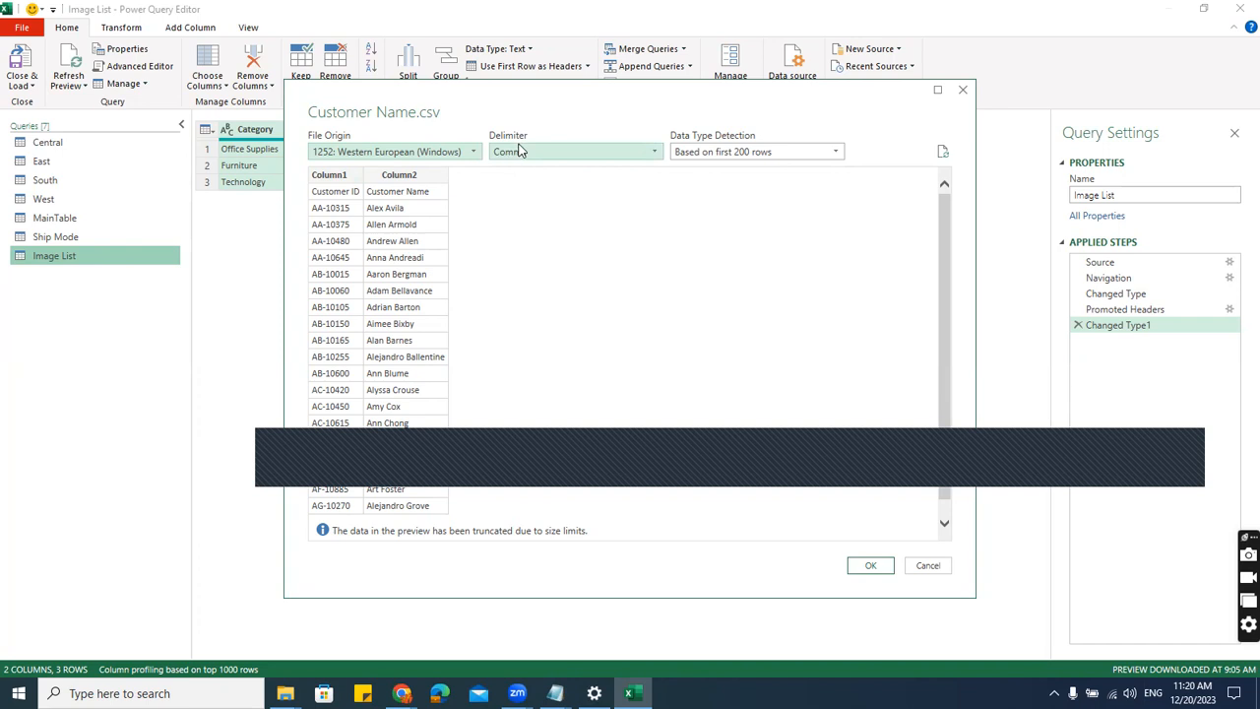
click(871, 567)
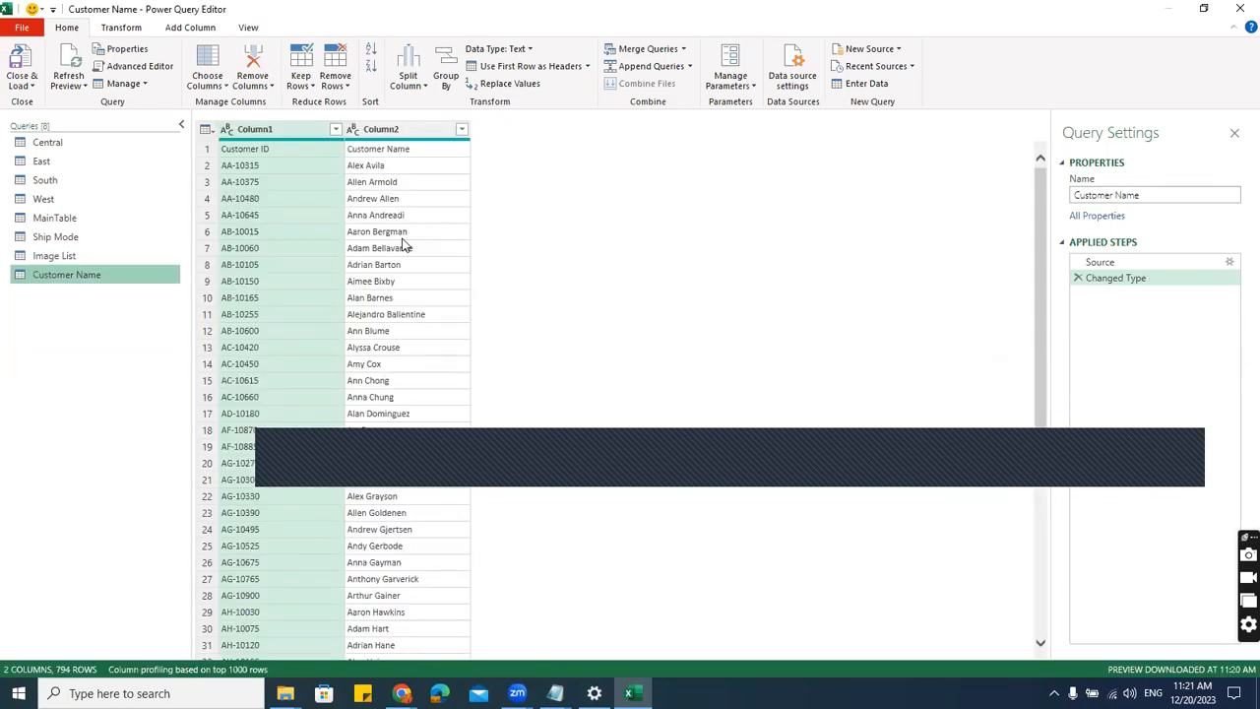
click(206, 151)
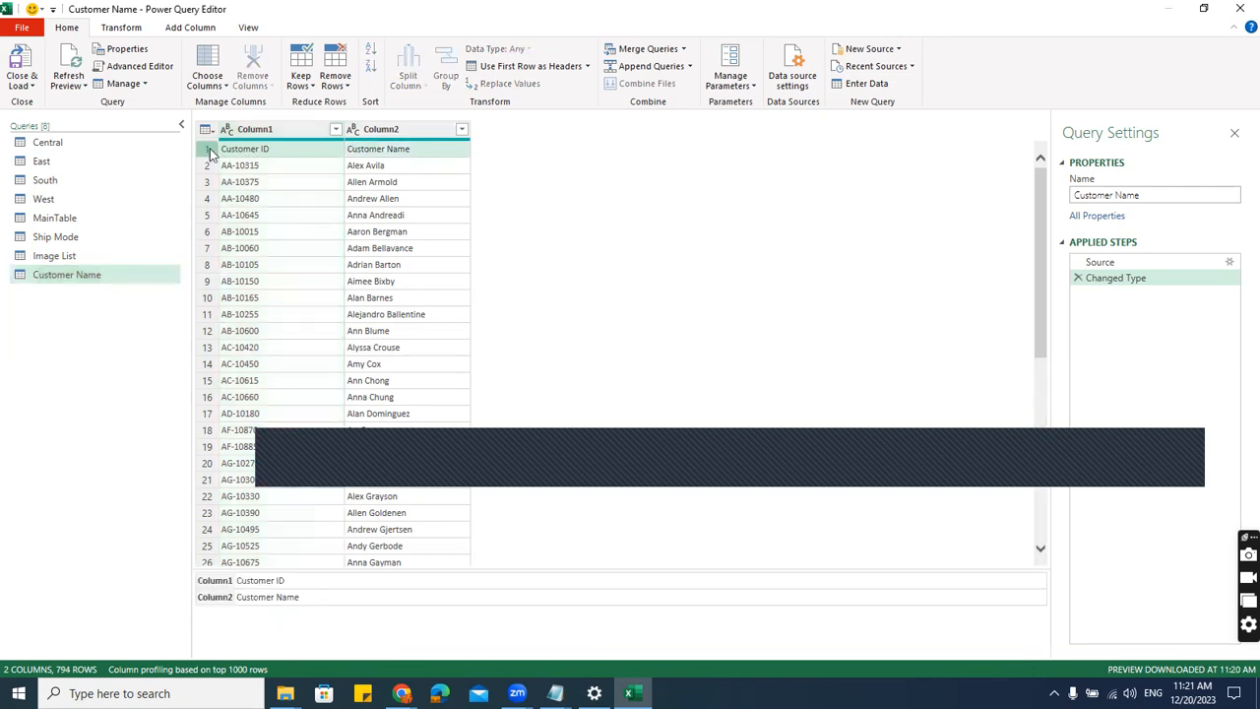
click(524, 67)
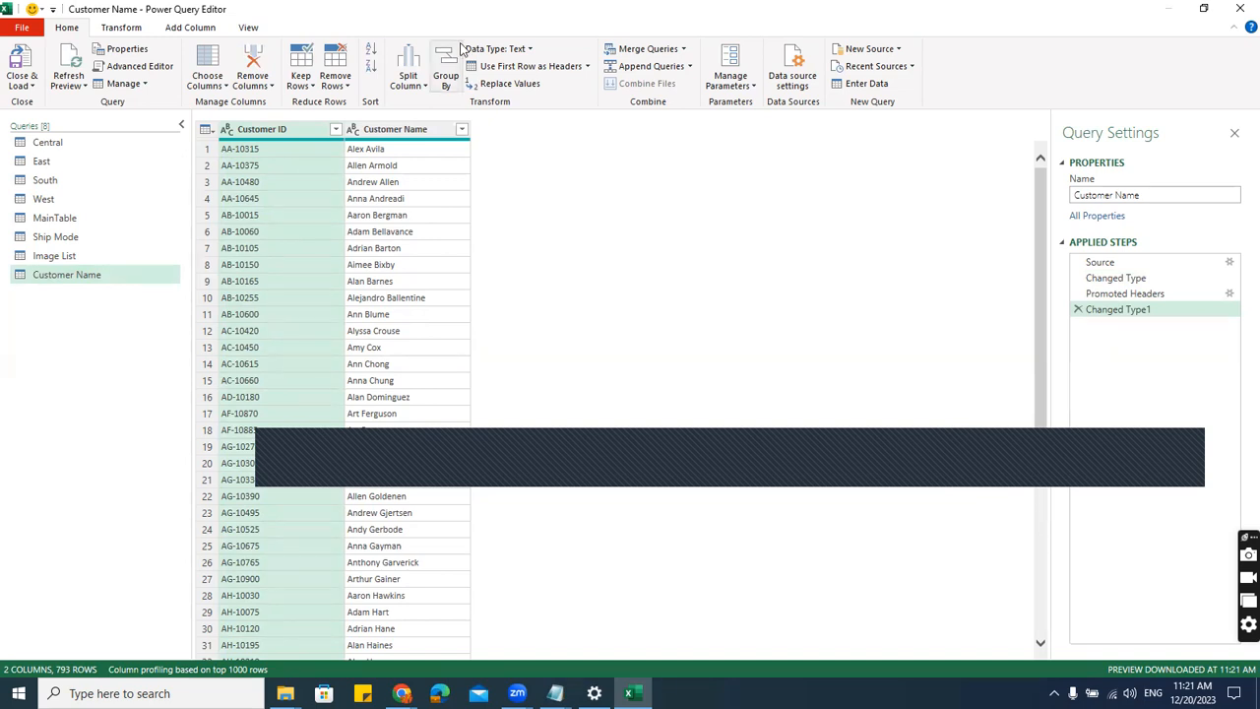
- Import the comma-delimited text file Location.txt as a new query
click(905, 52)
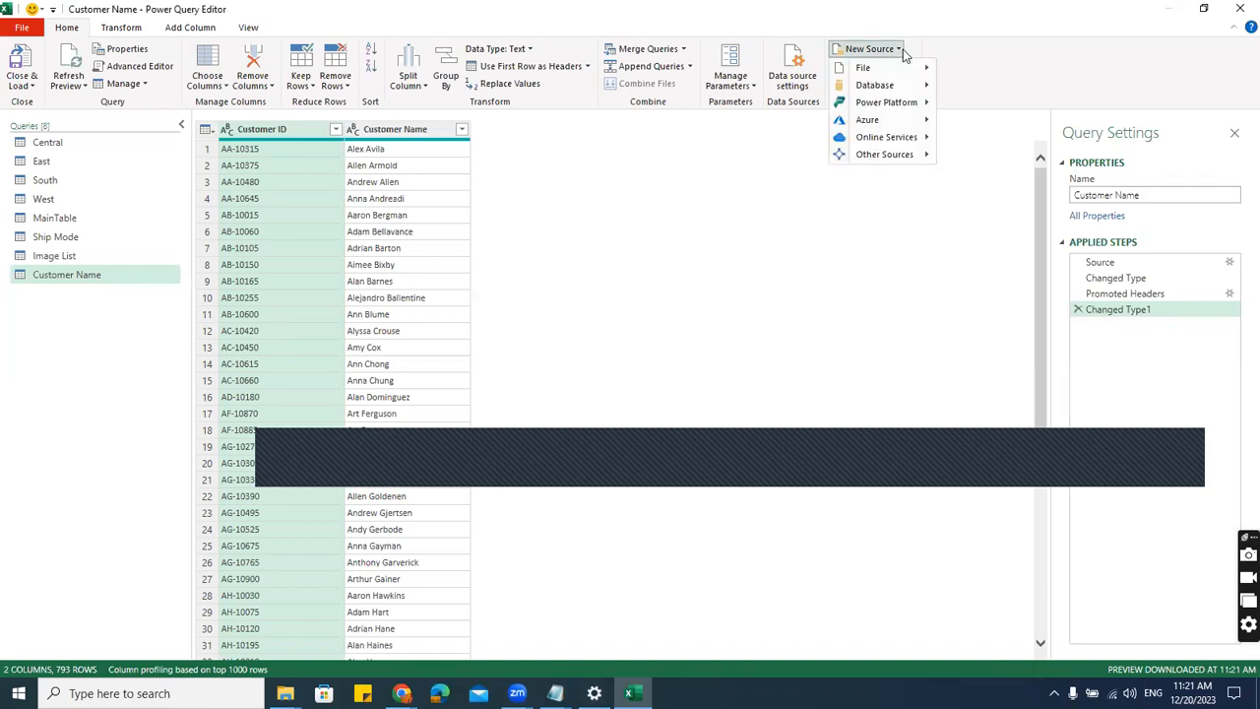
mouse_move(886, 68)
click(965, 114)
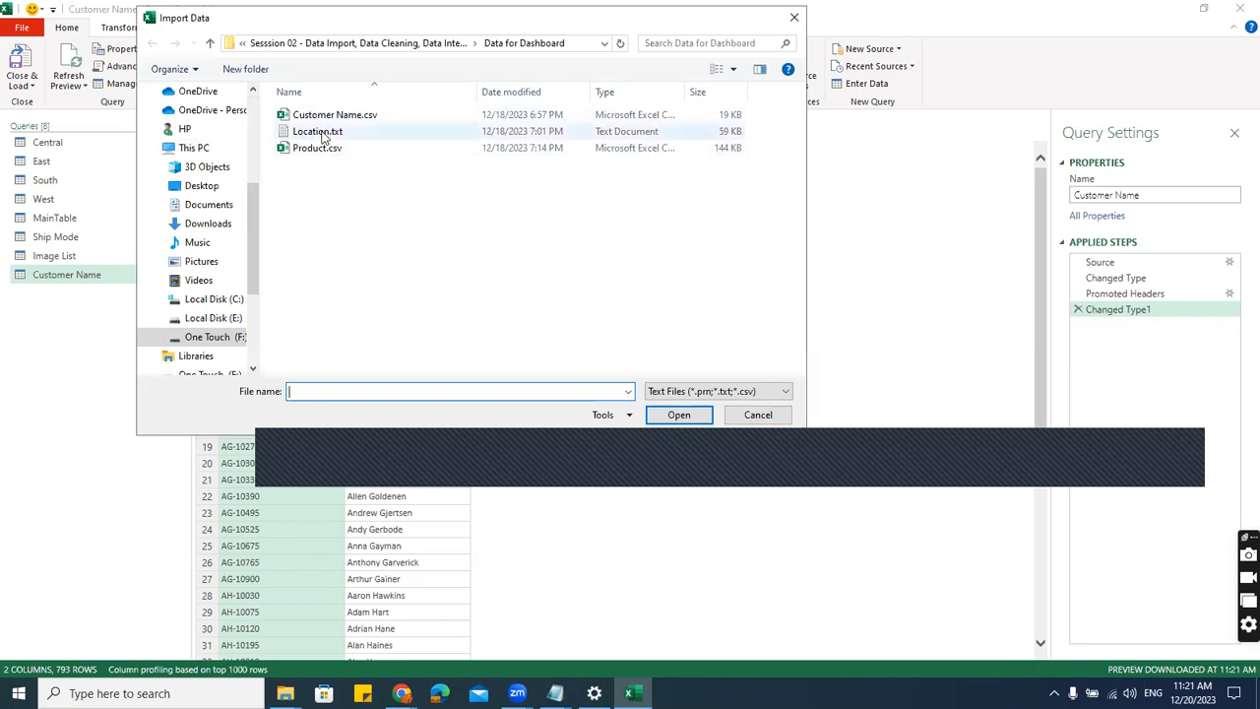
click(322, 135)
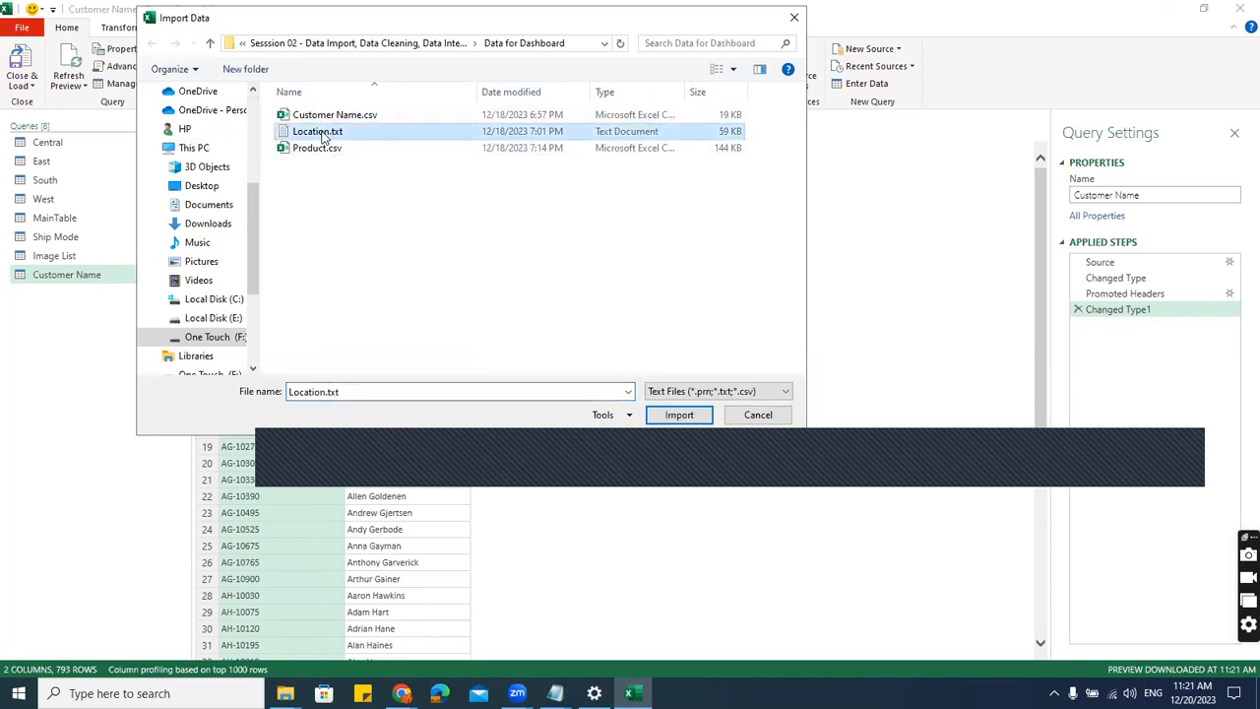
click(679, 415)
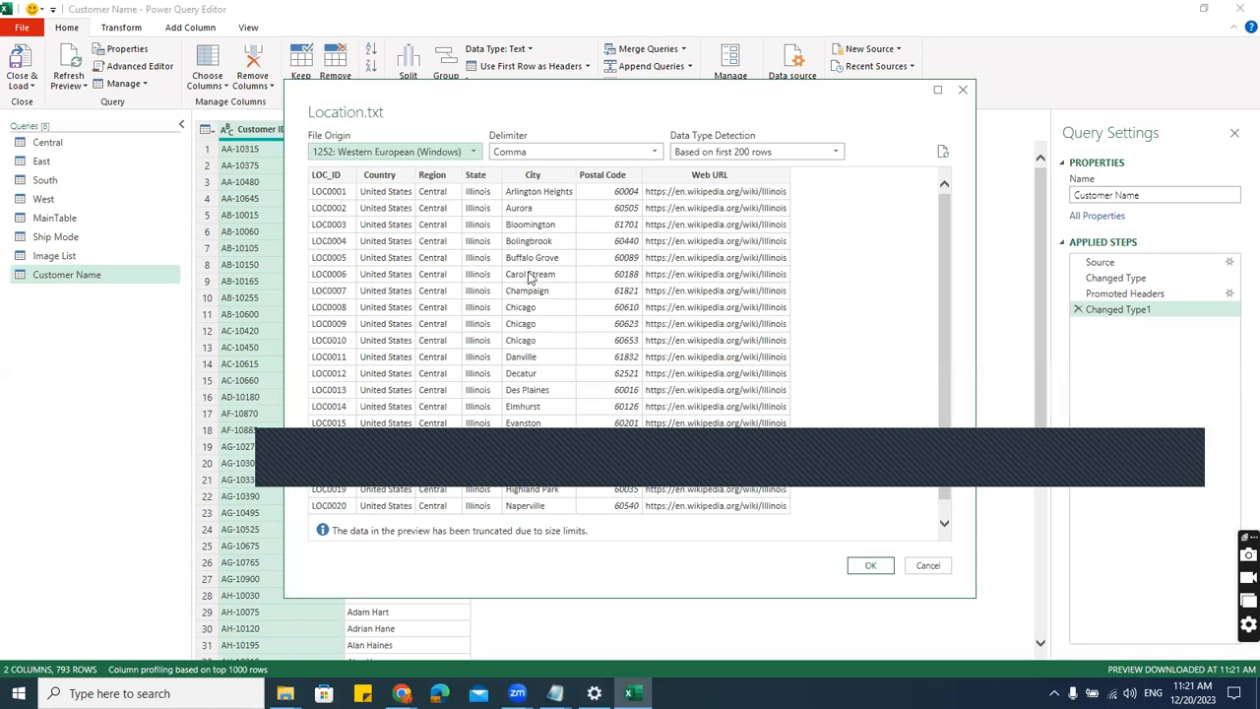
click(870, 565)
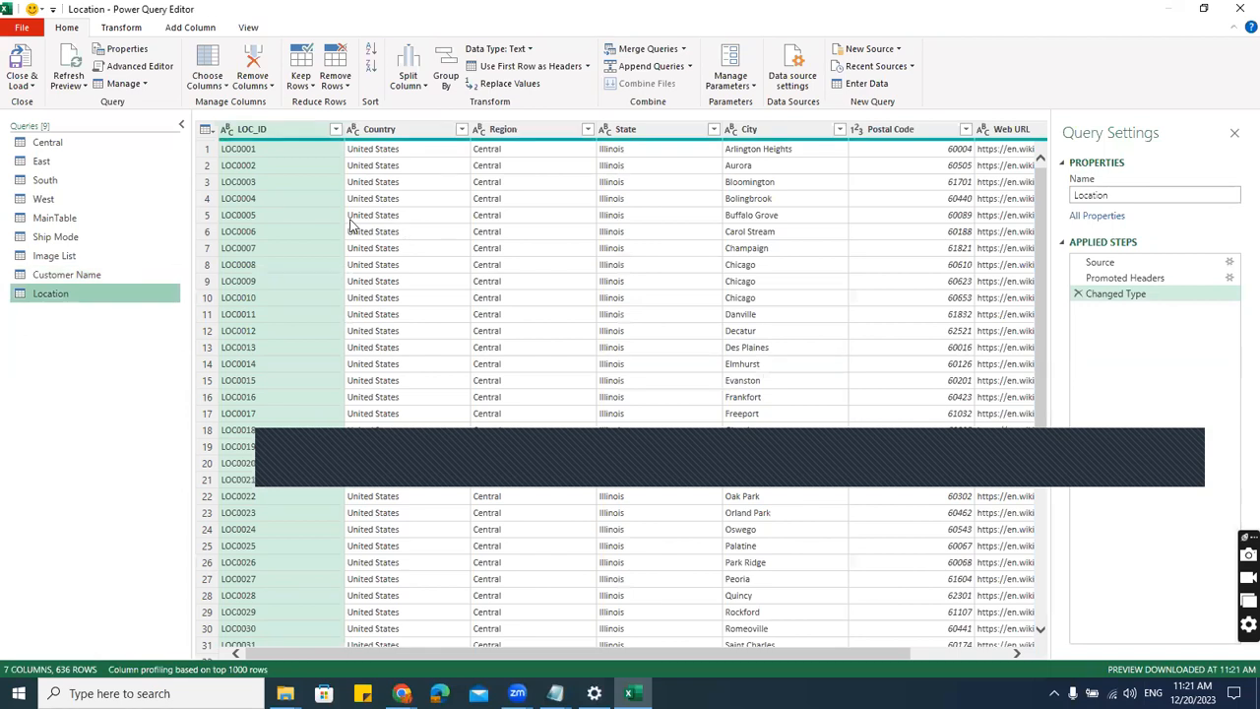
- Import the text file Product.csv as a new query and promote its first row to column headers
click(901, 50)
mouse_move(886, 68)
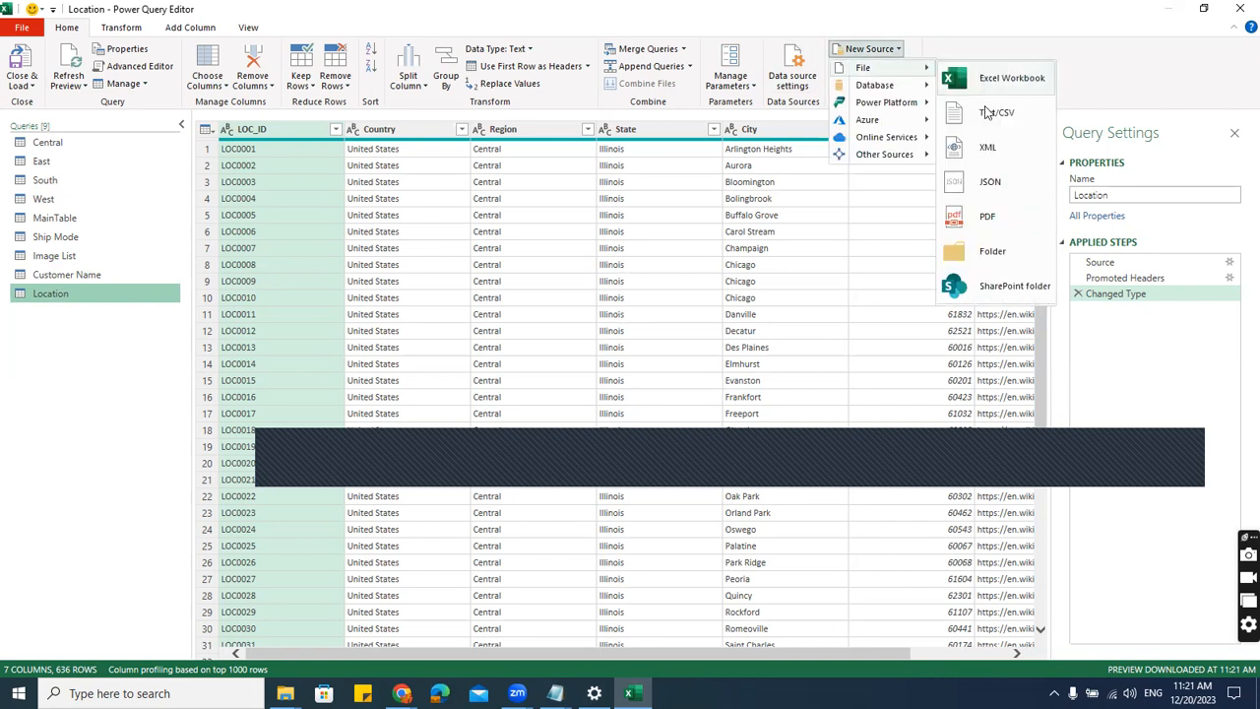
click(989, 111)
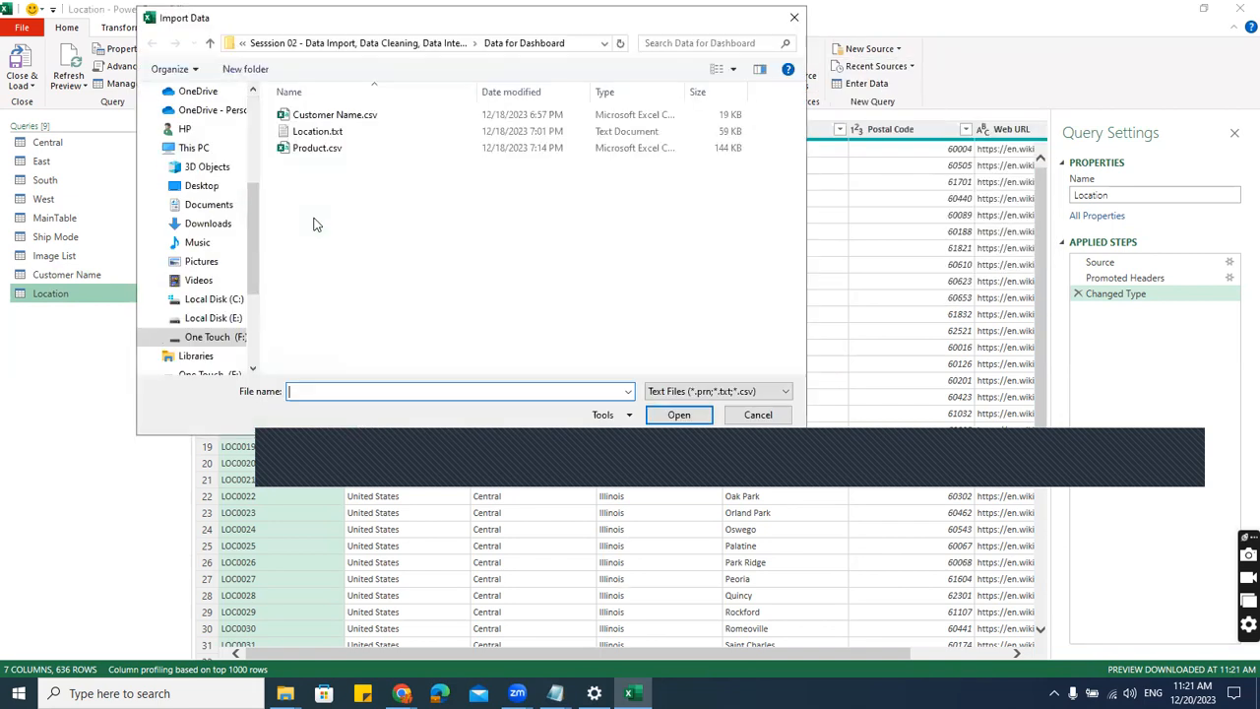
click(317, 150)
click(677, 415)
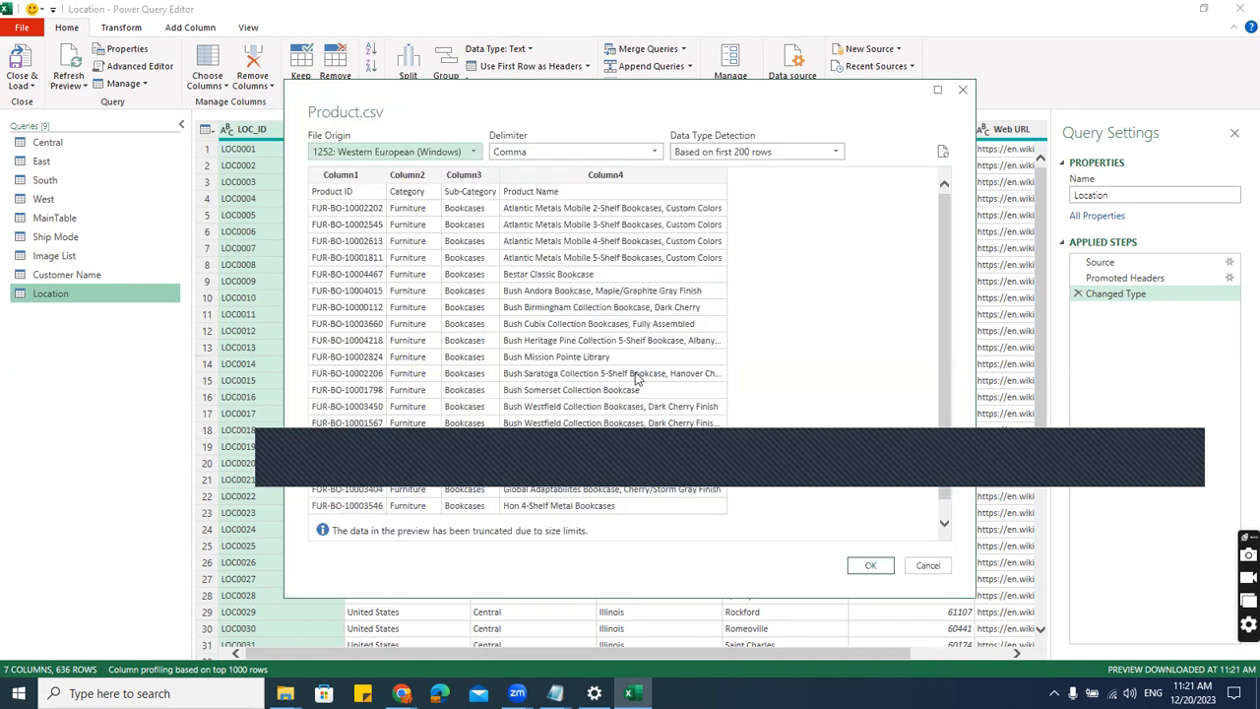
click(871, 566)
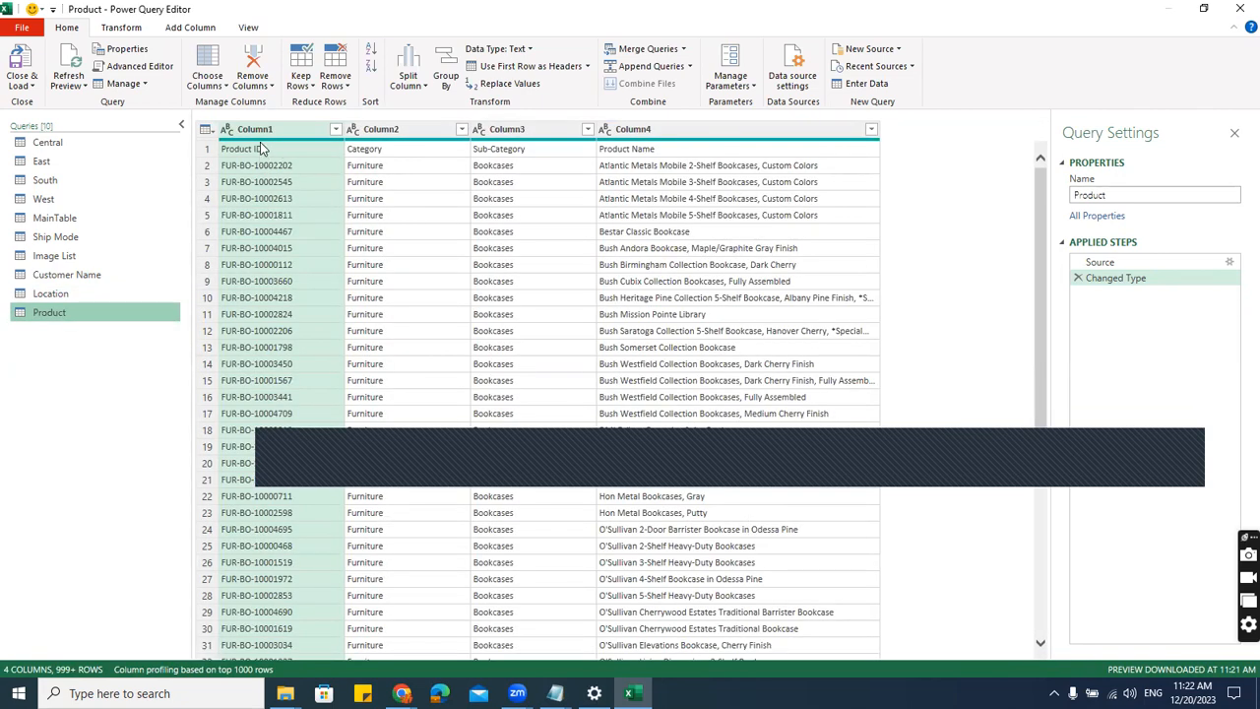
click(513, 68)
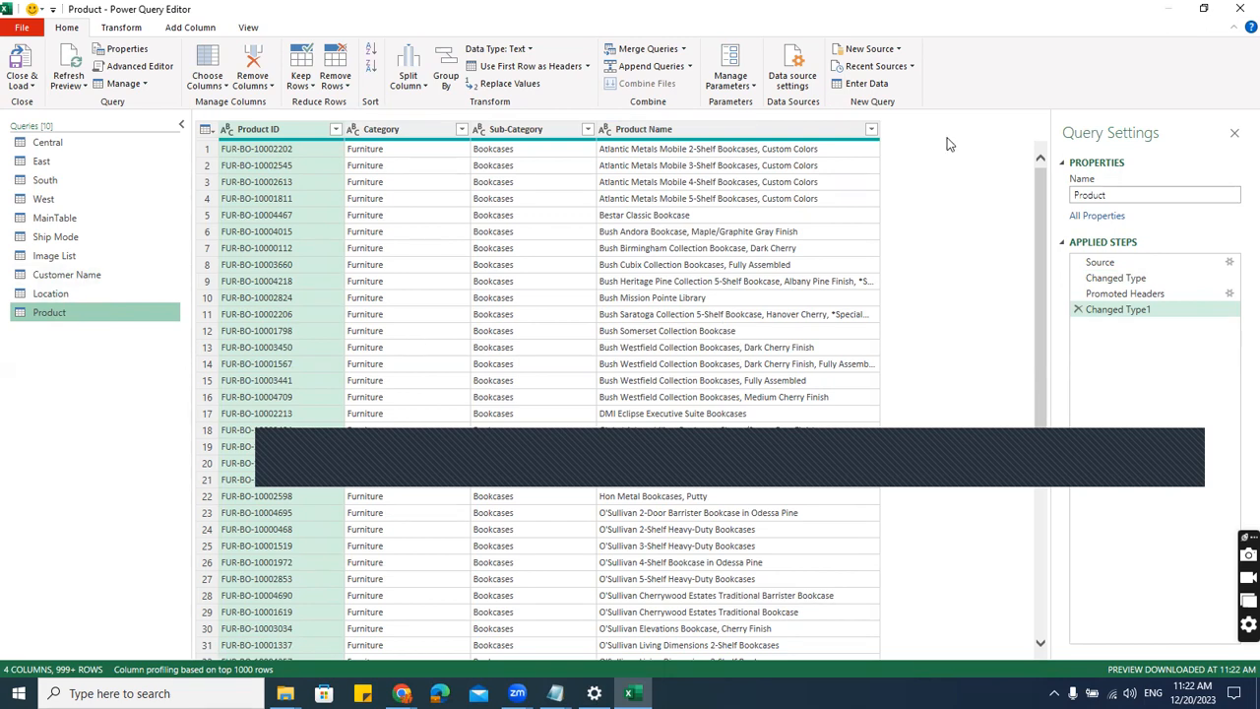
- Import Page001 from the PDF file Segments.pdf as a new query
click(897, 49)
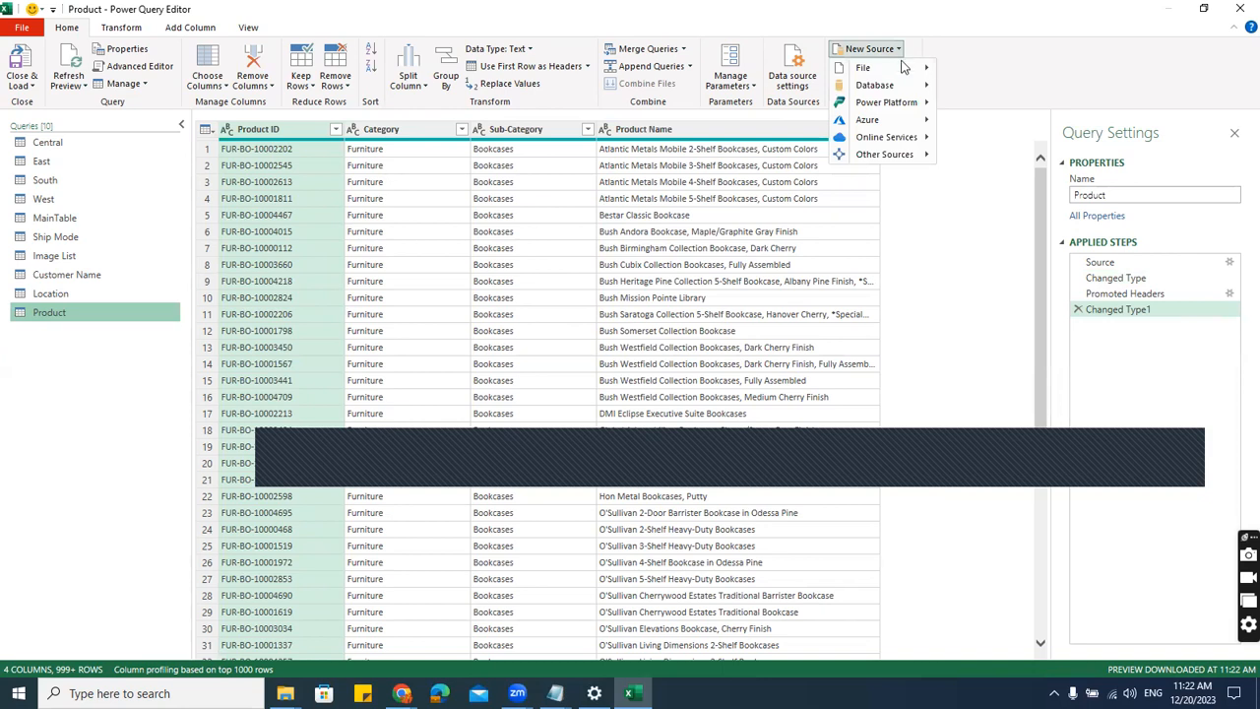
mouse_move(902, 74)
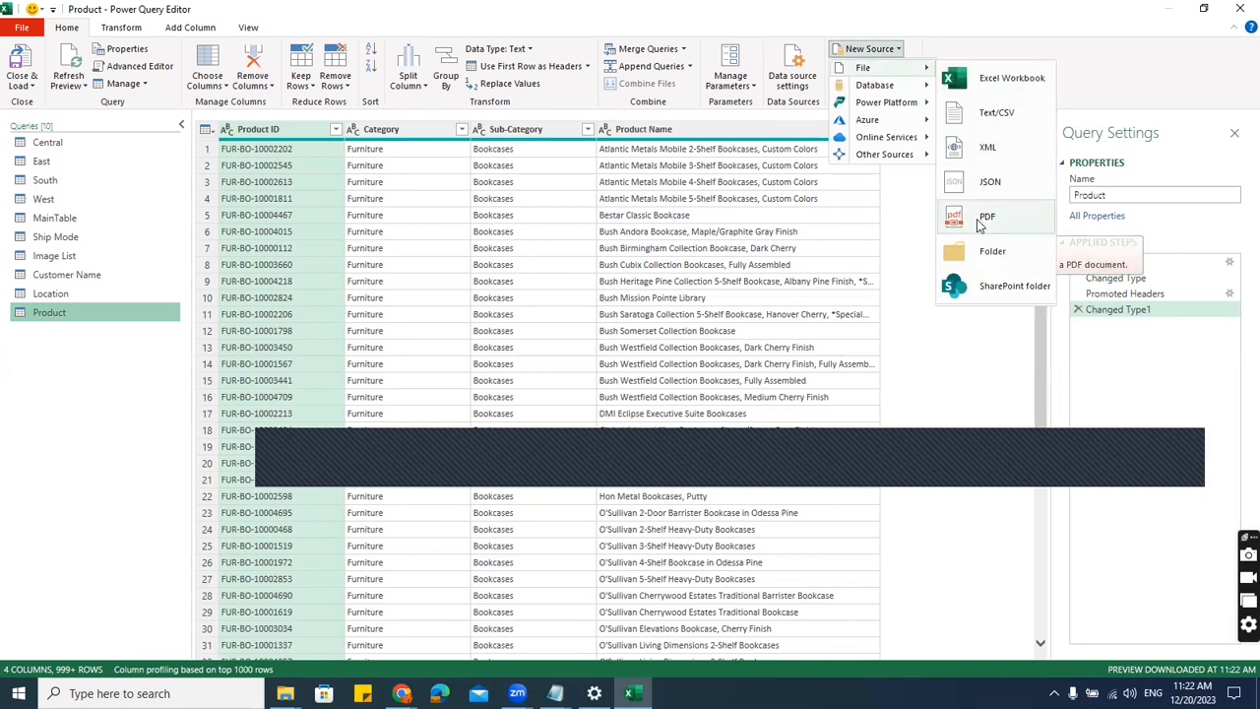
click(983, 219)
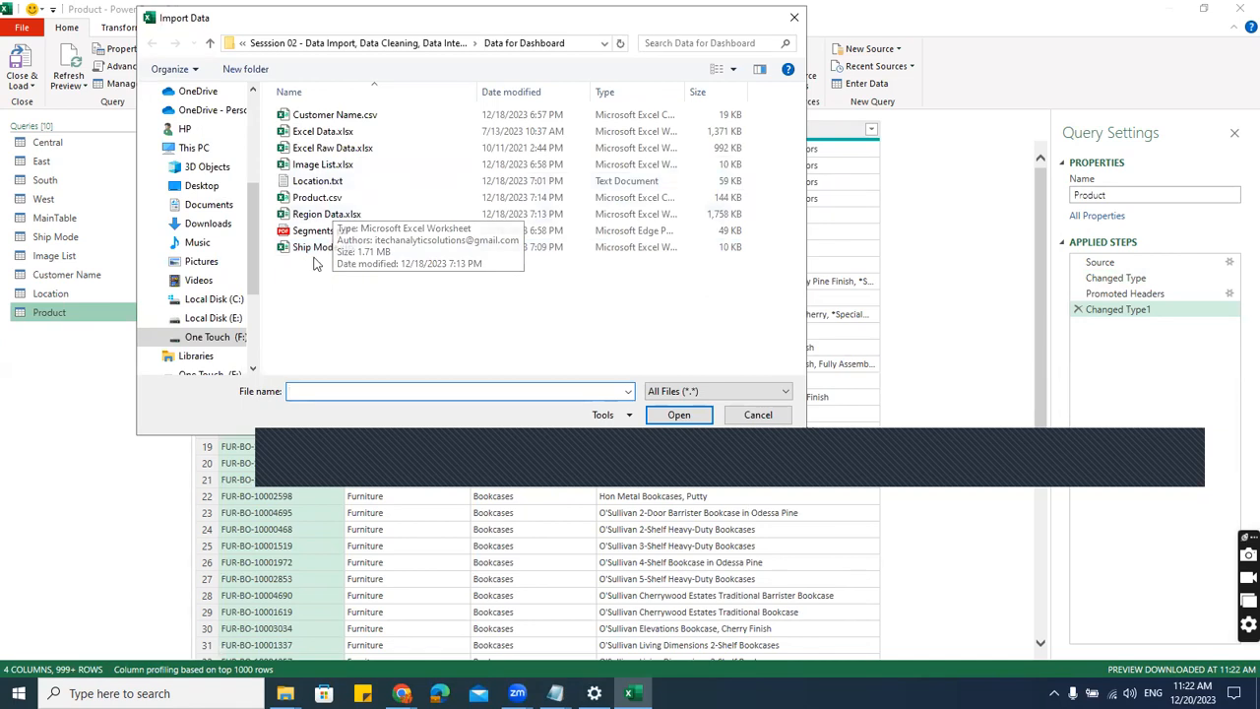
click(324, 231)
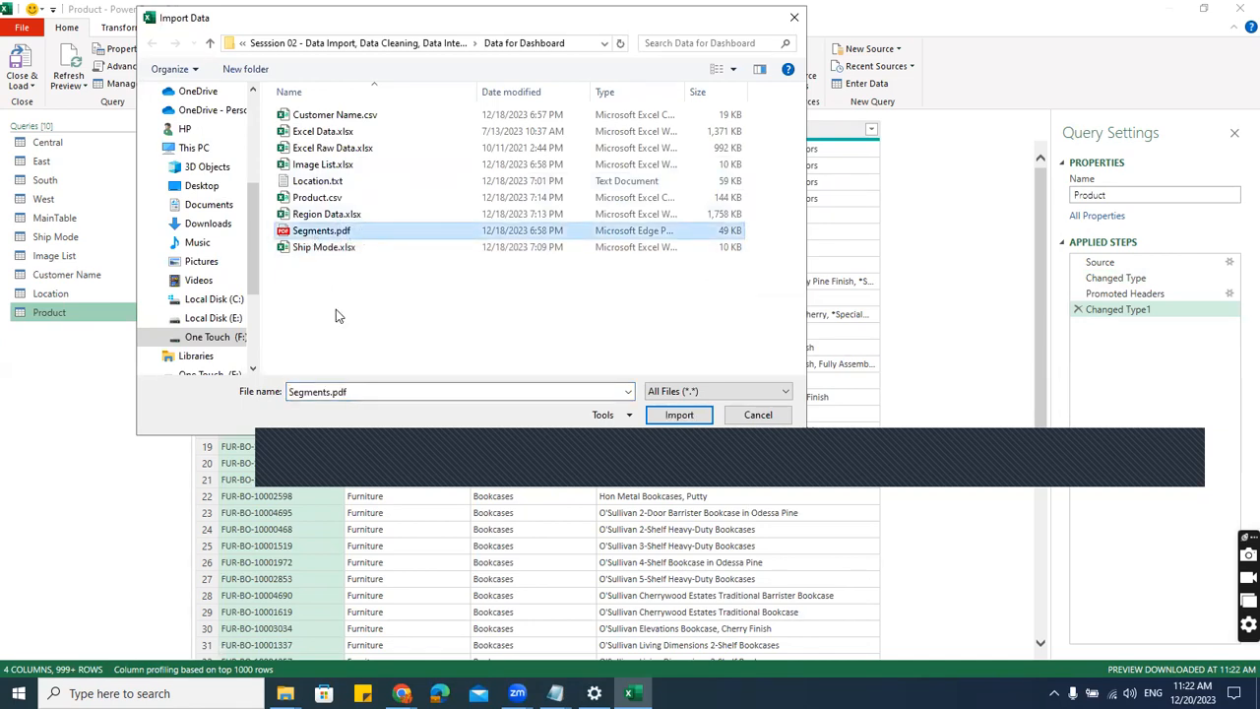
click(678, 415)
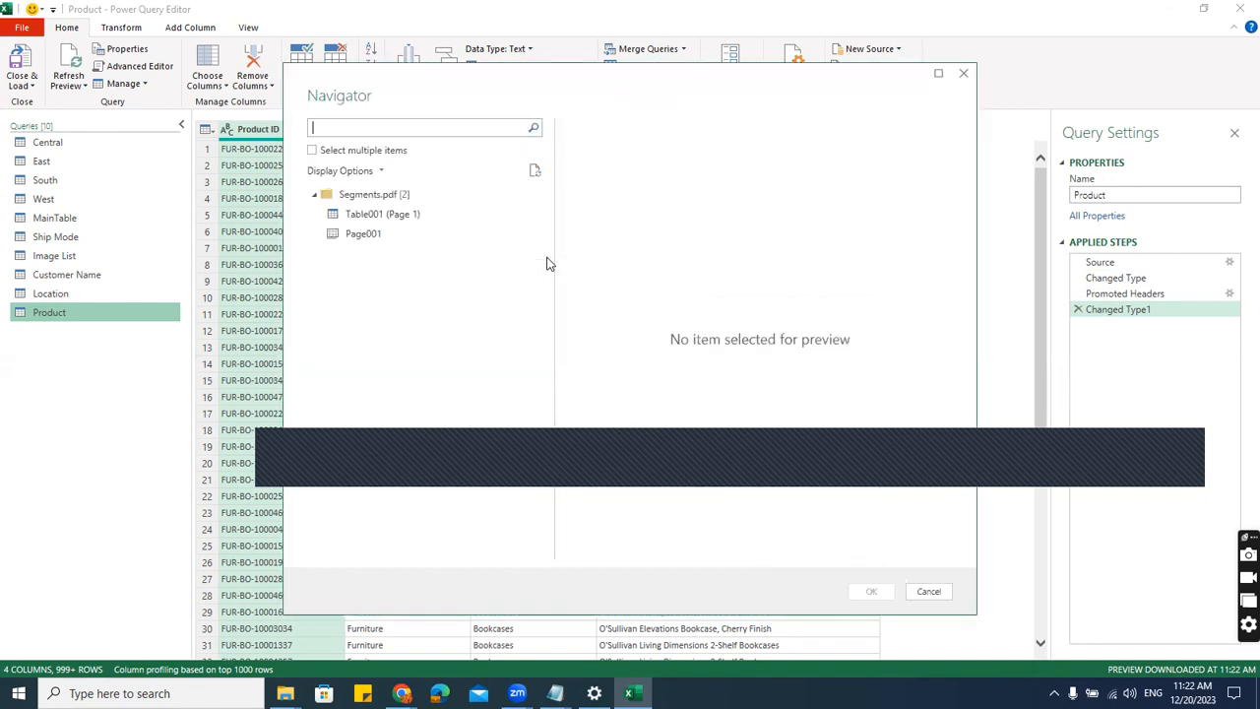
click(377, 238)
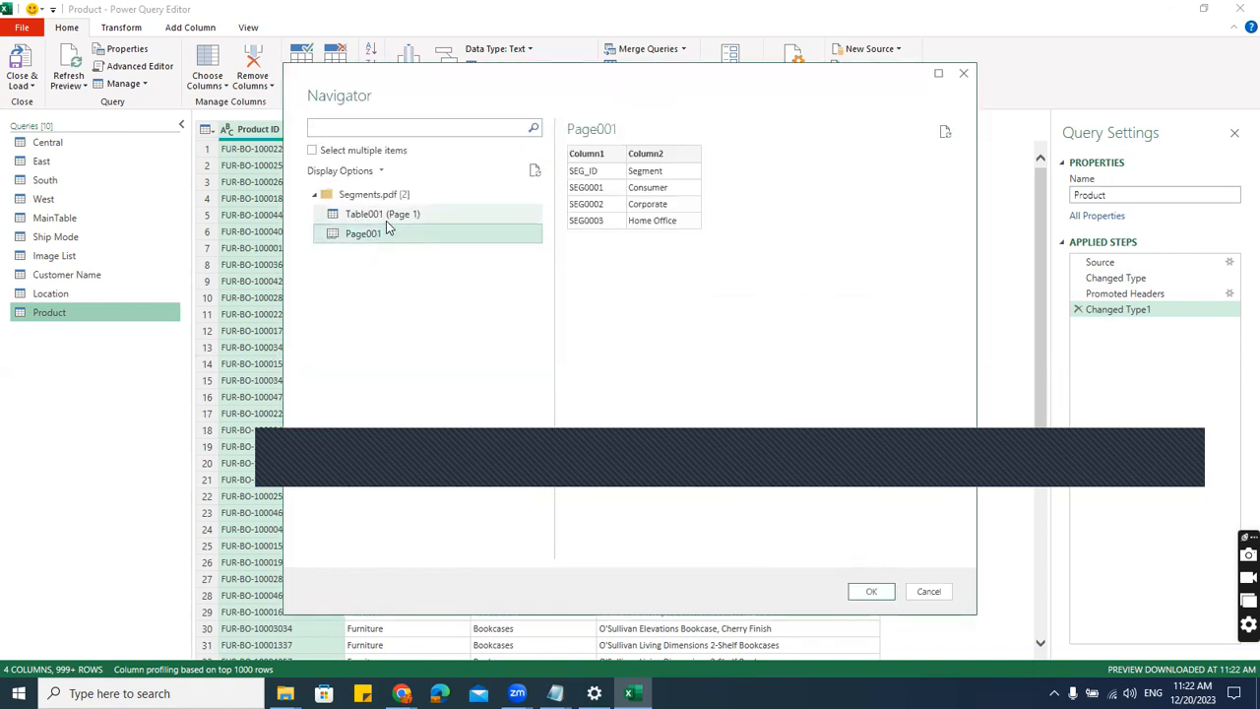
click(384, 216)
click(384, 237)
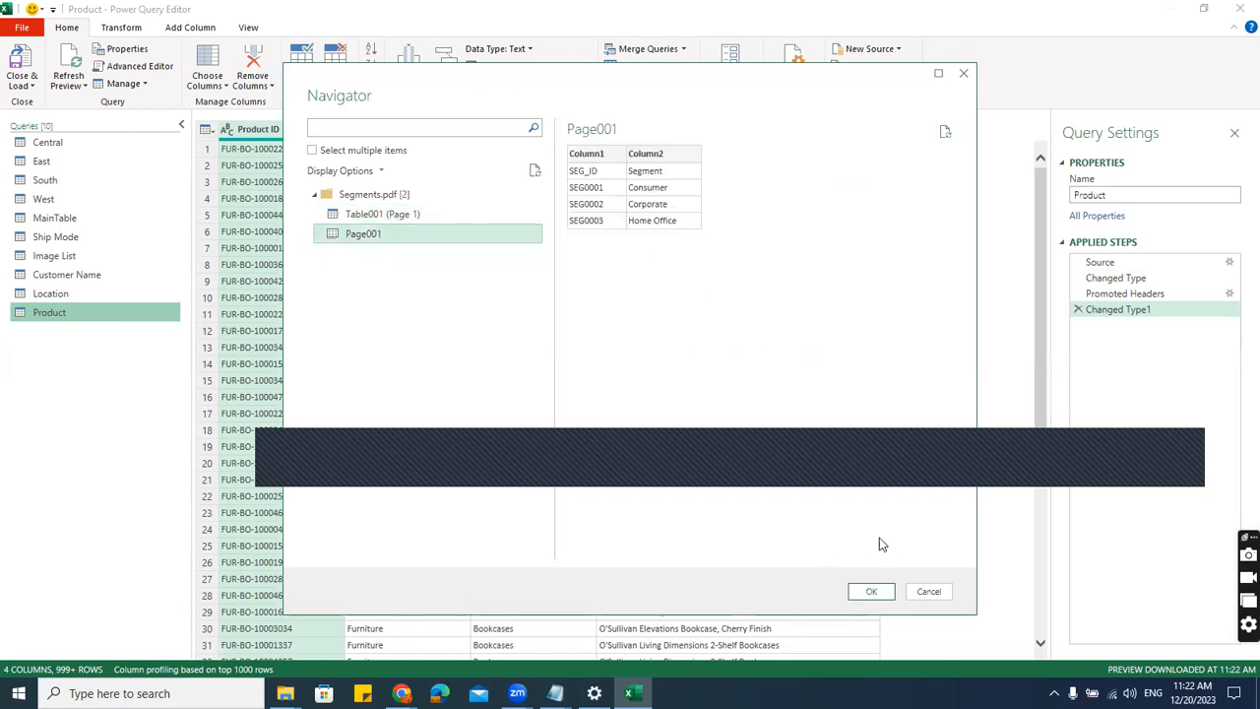
click(872, 593)
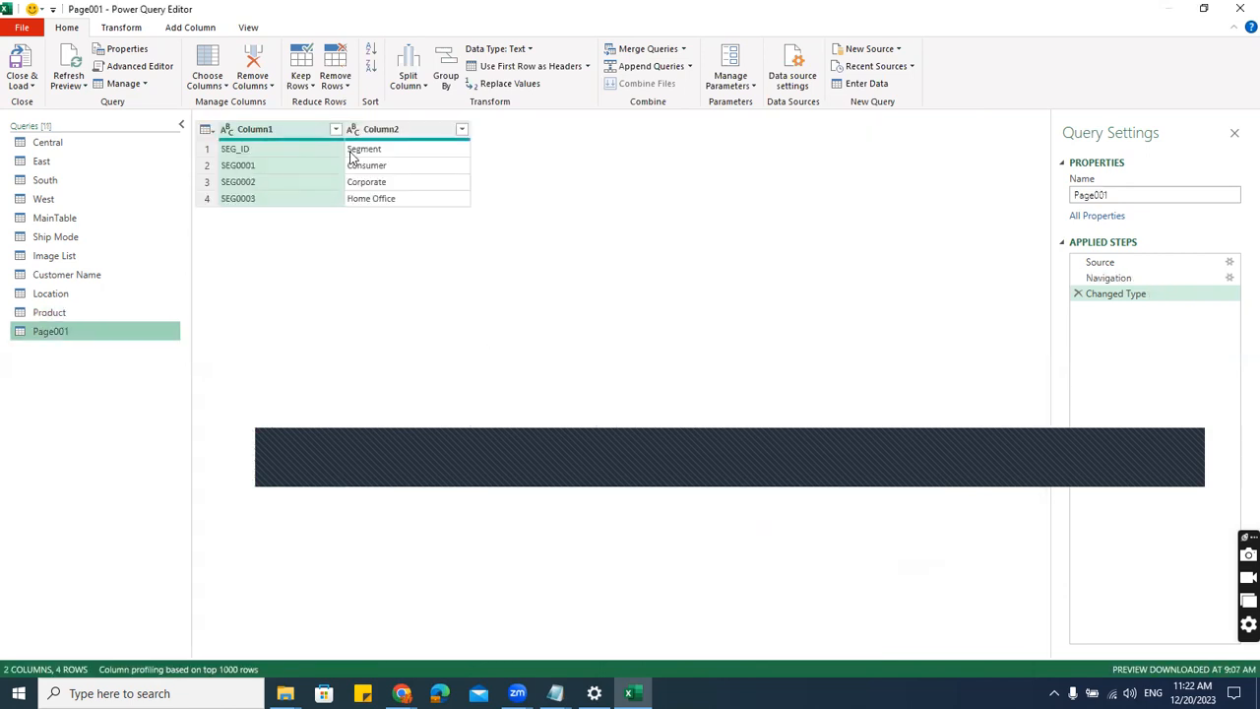
- Promote the first row of the Page001 query to column headers and rename the query Segment
click(519, 67)
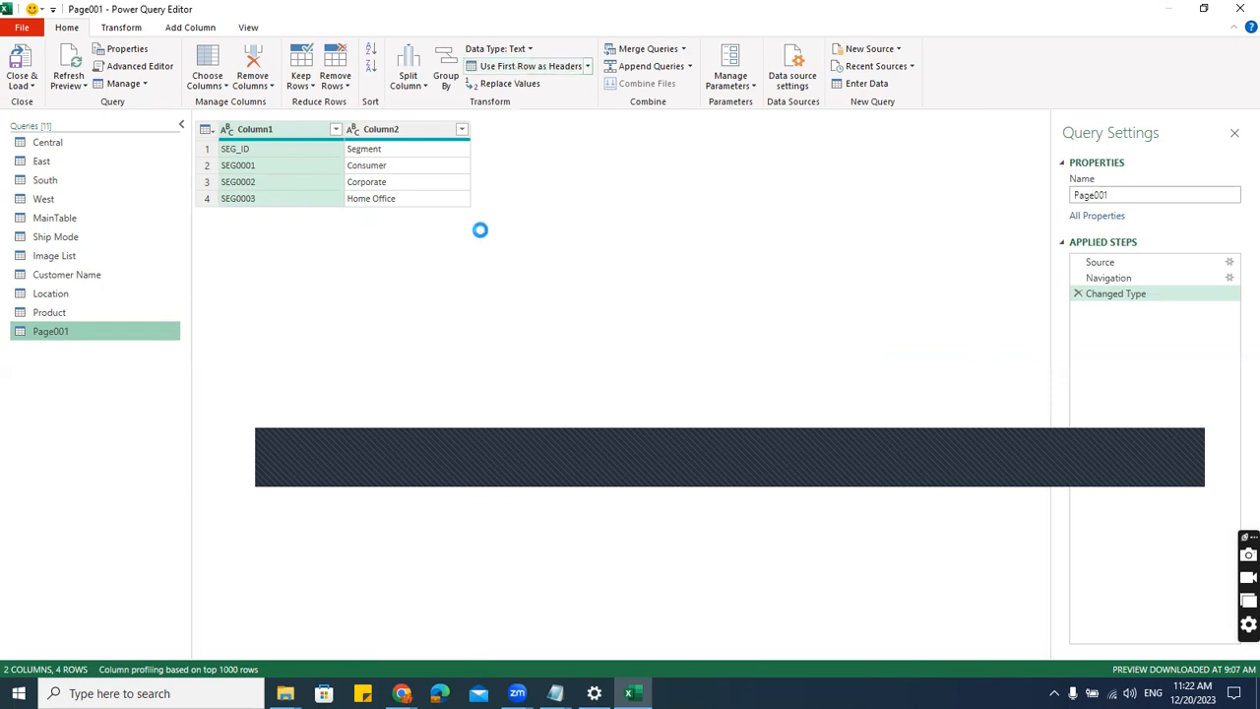
double_click(76, 328)
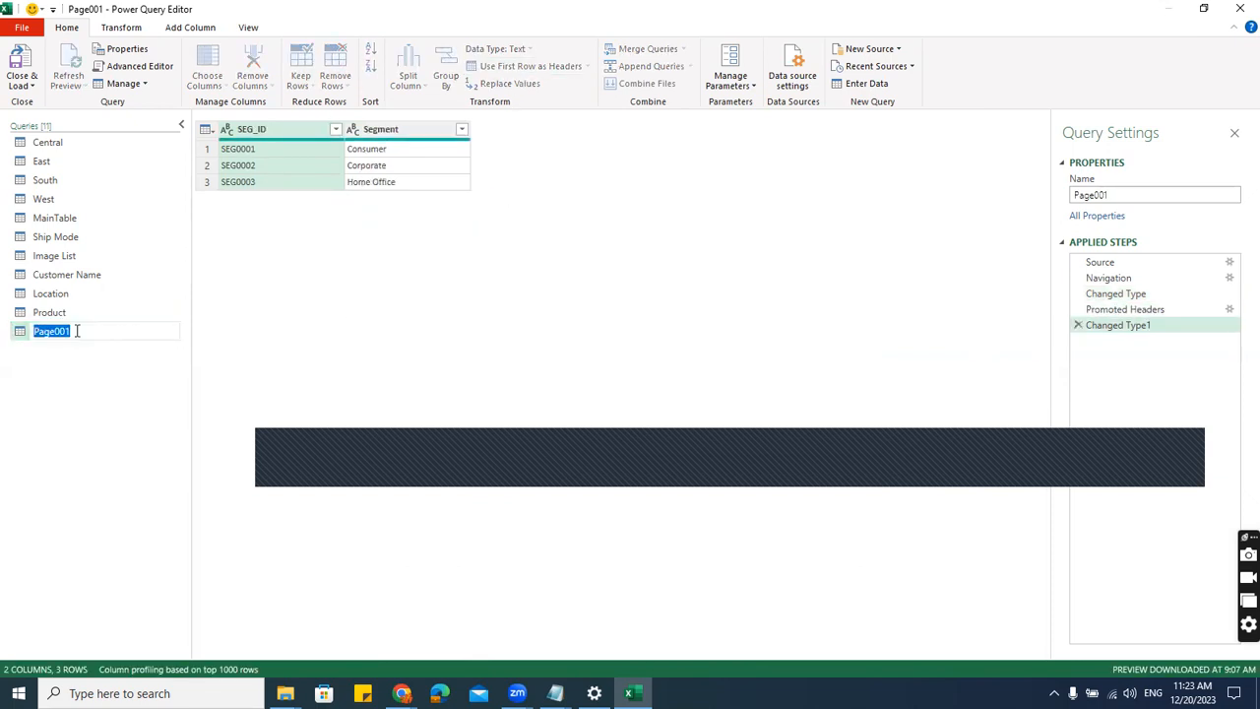
text(Segment)
key(Return)
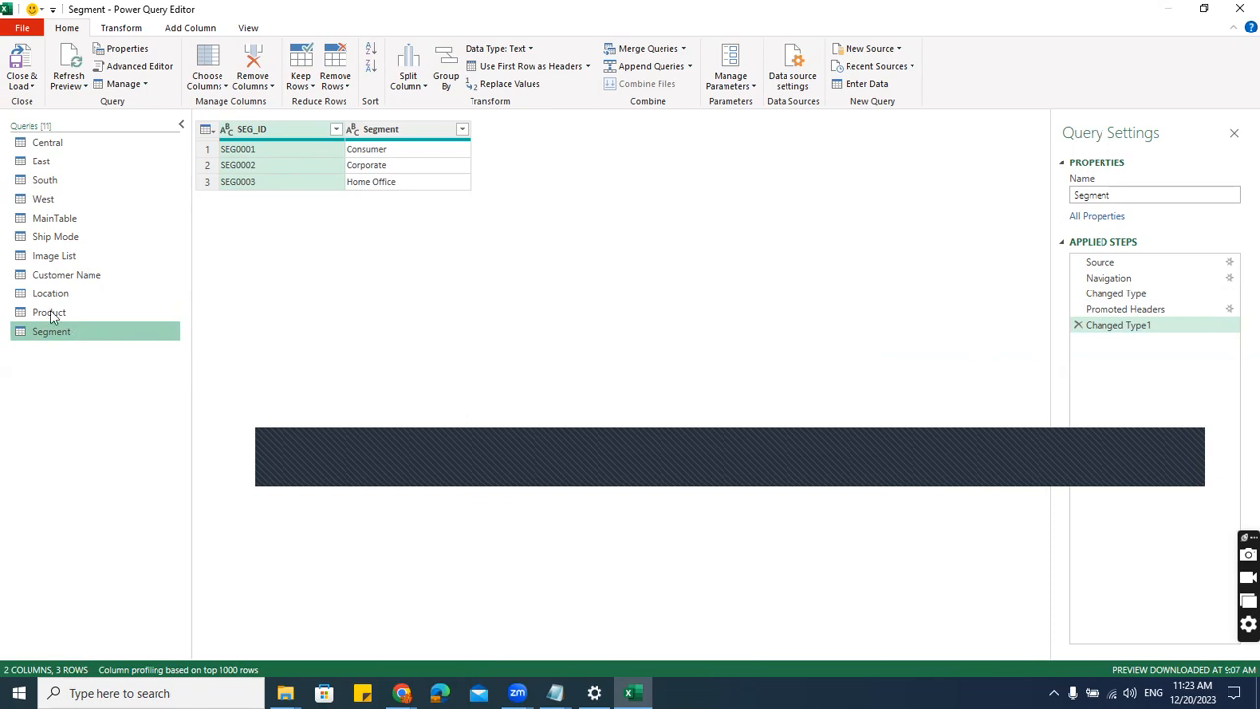
- Remove duplicate rows from the Product query based on the Product ID column
click(57, 313)
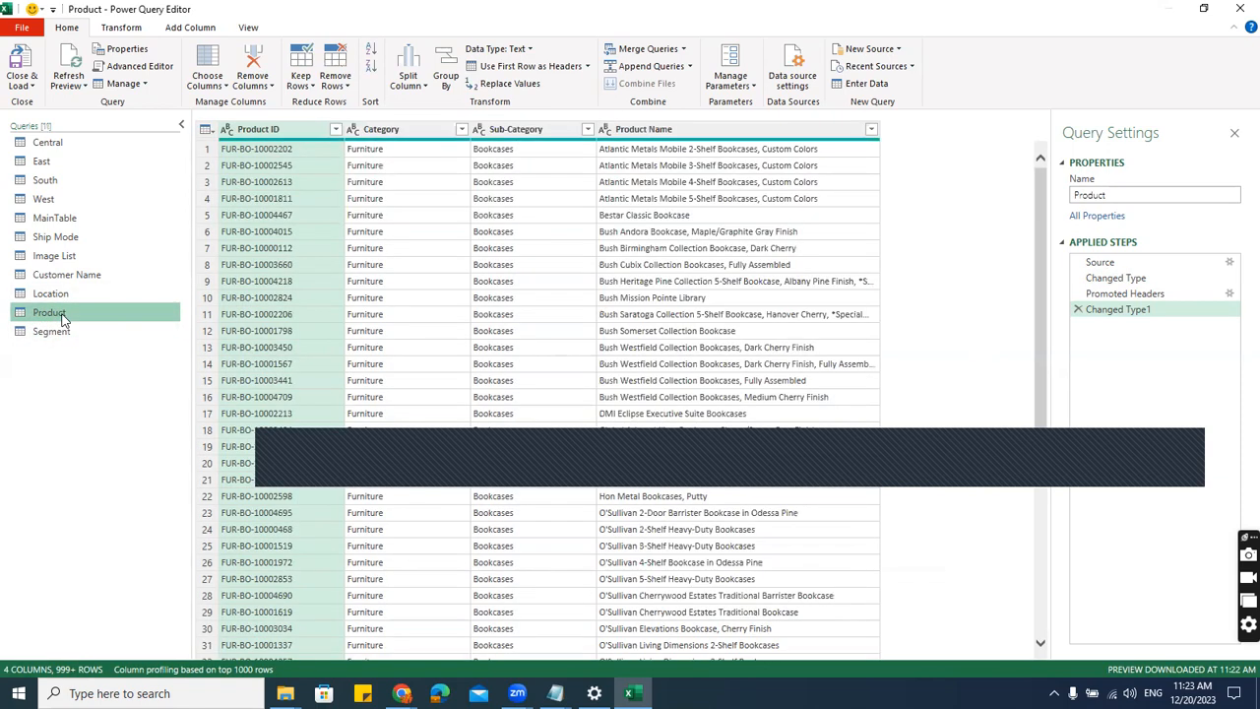
click(300, 135)
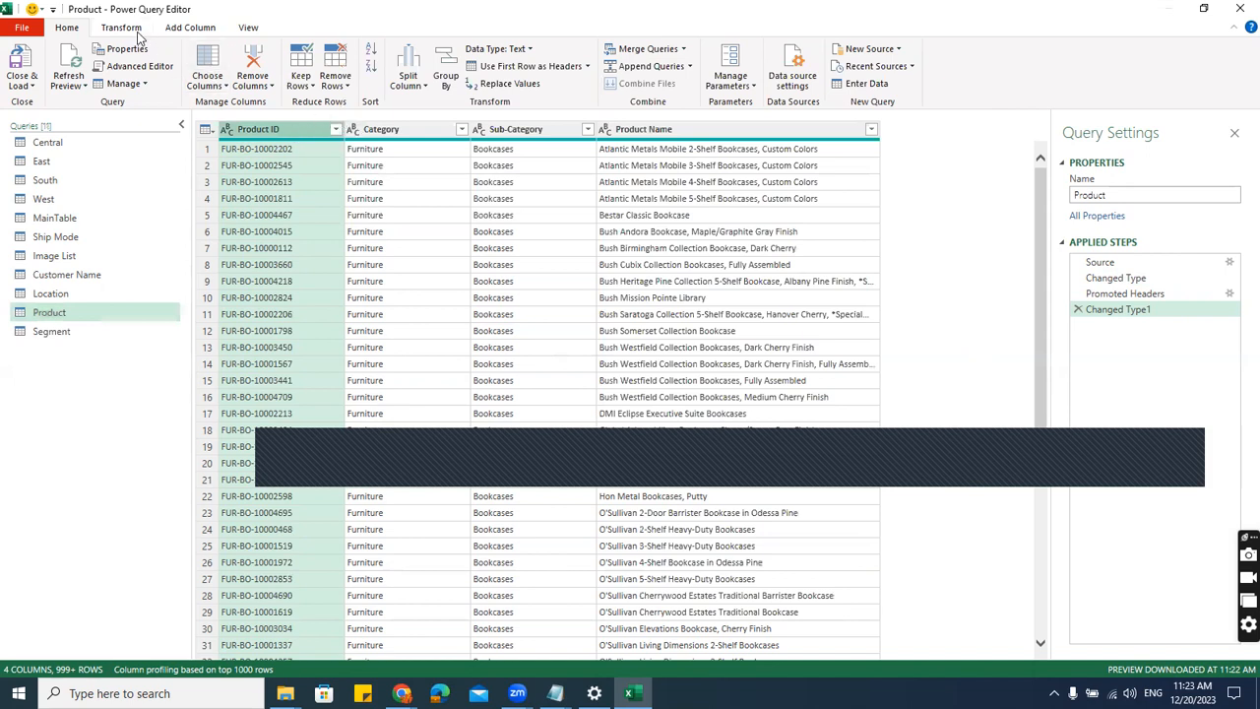
click(335, 89)
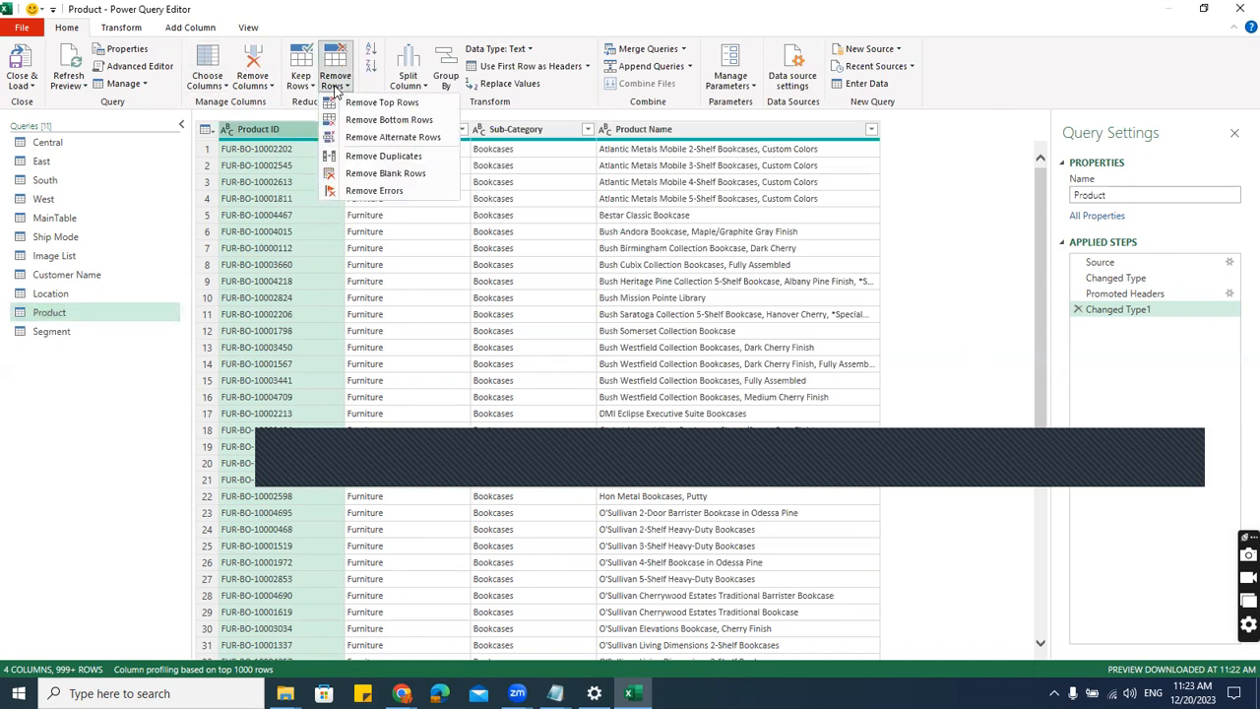
click(369, 158)
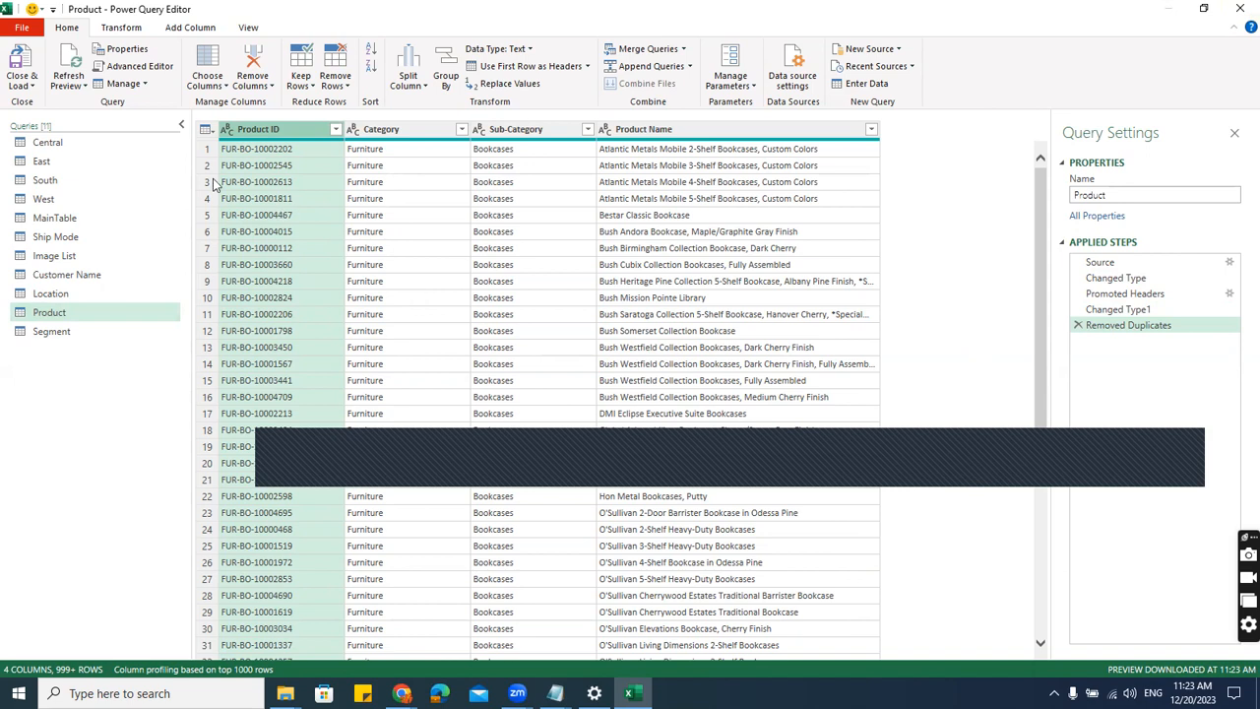
- Close the query editor and load the new queries as tables on new worksheets, adding them to the Data Model
click(19, 83)
click(44, 103)
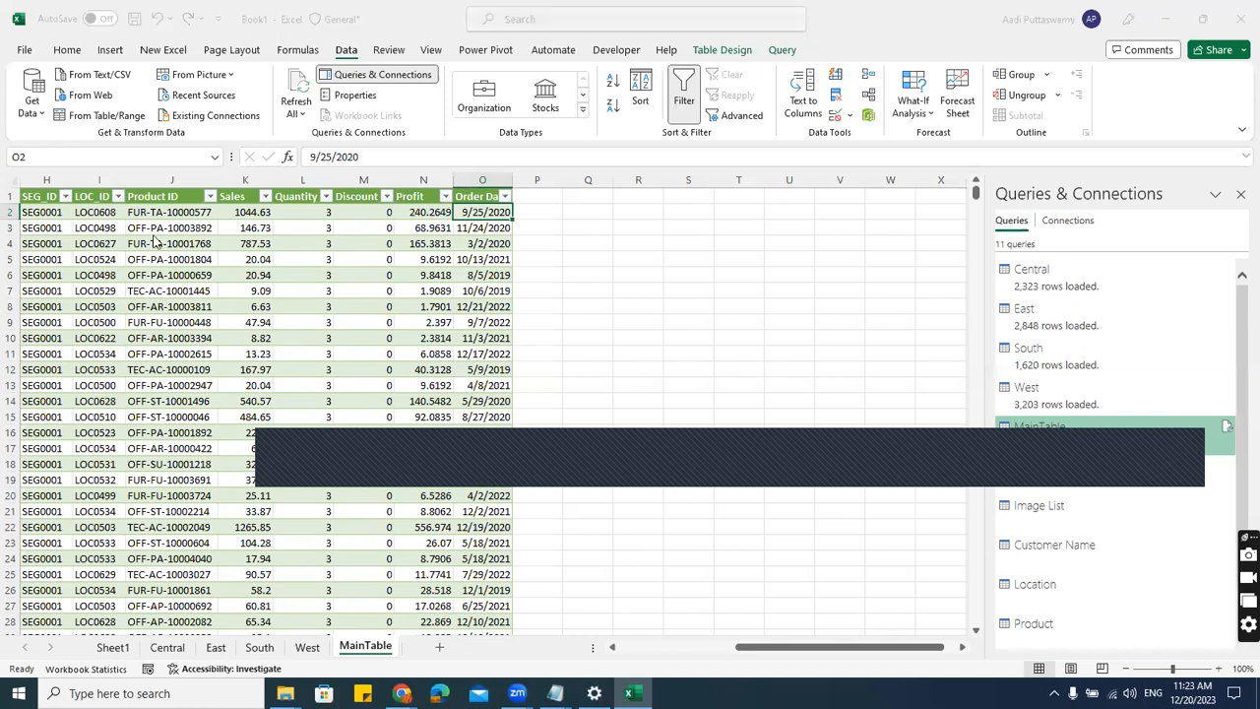
click(255, 358)
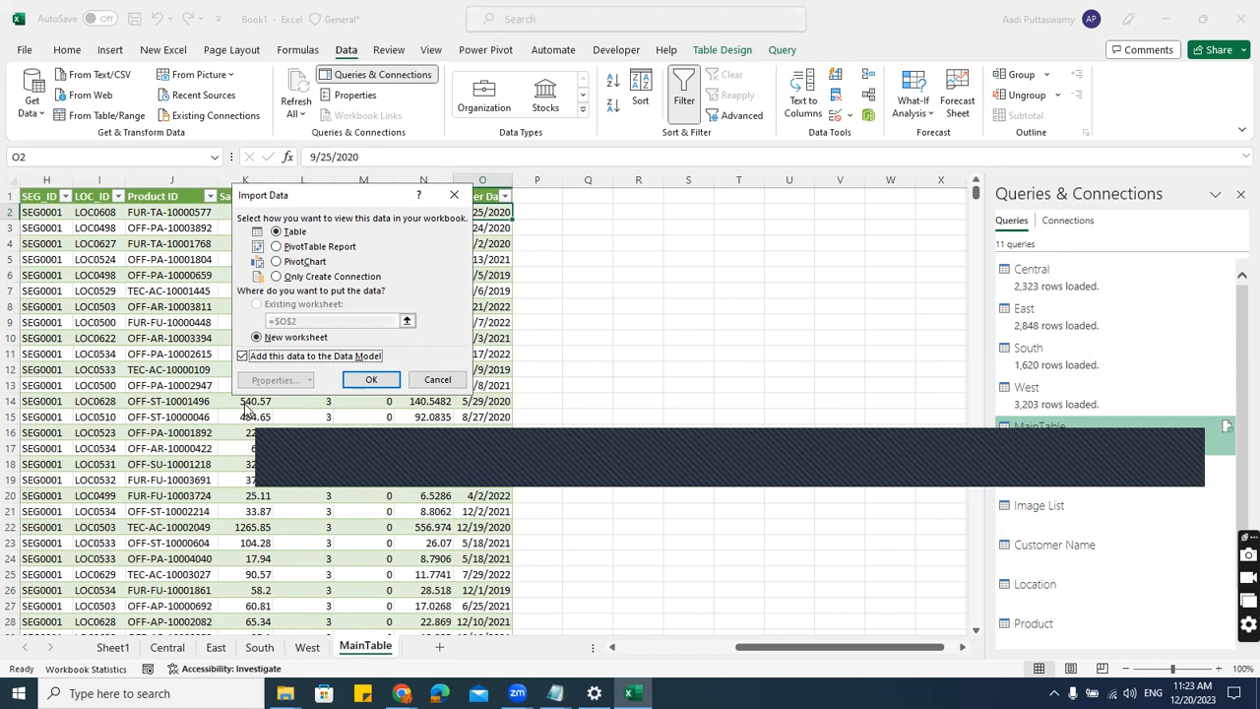
click(371, 378)
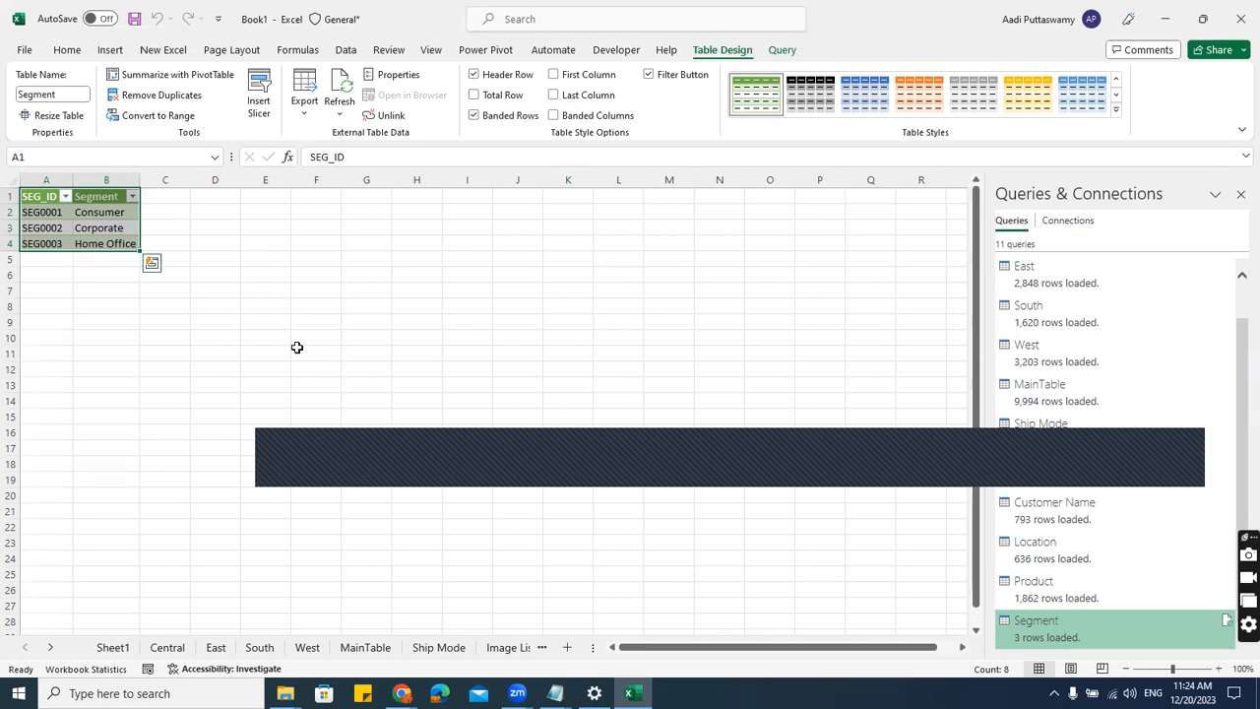
- Insert a PivotTable from MainTable on a new worksheet and add its data to the Data Model
click(359, 649)
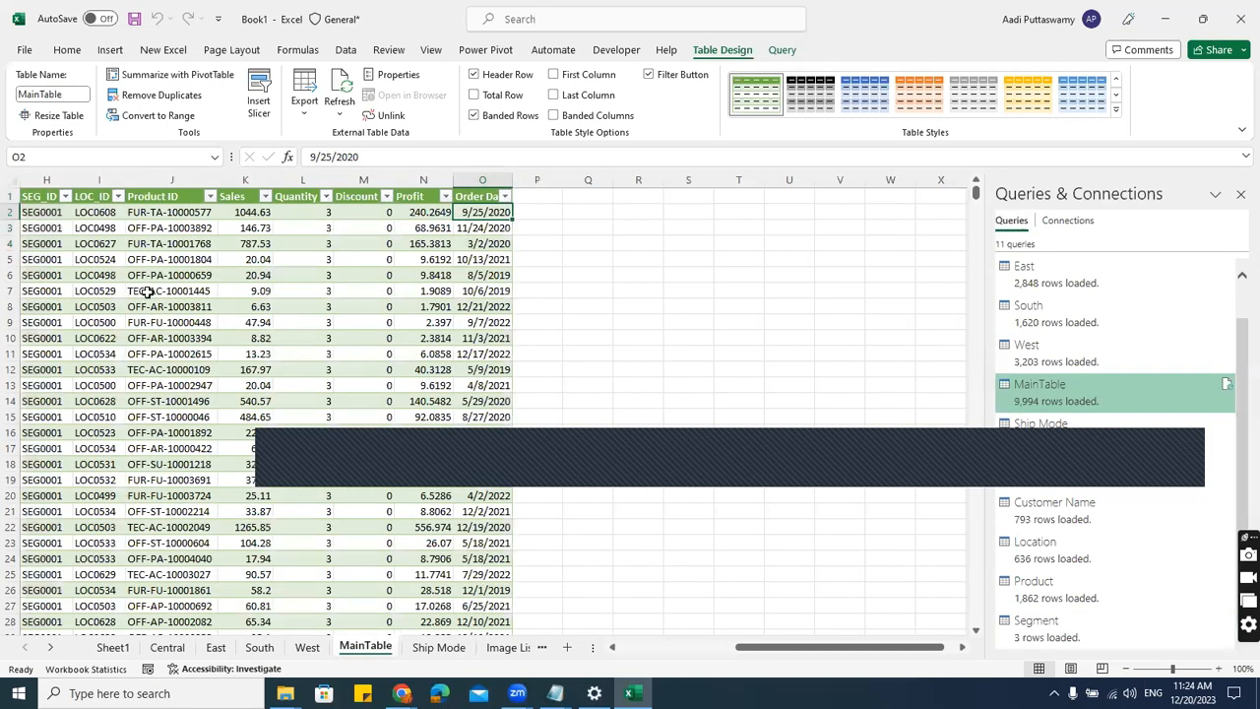
click(108, 51)
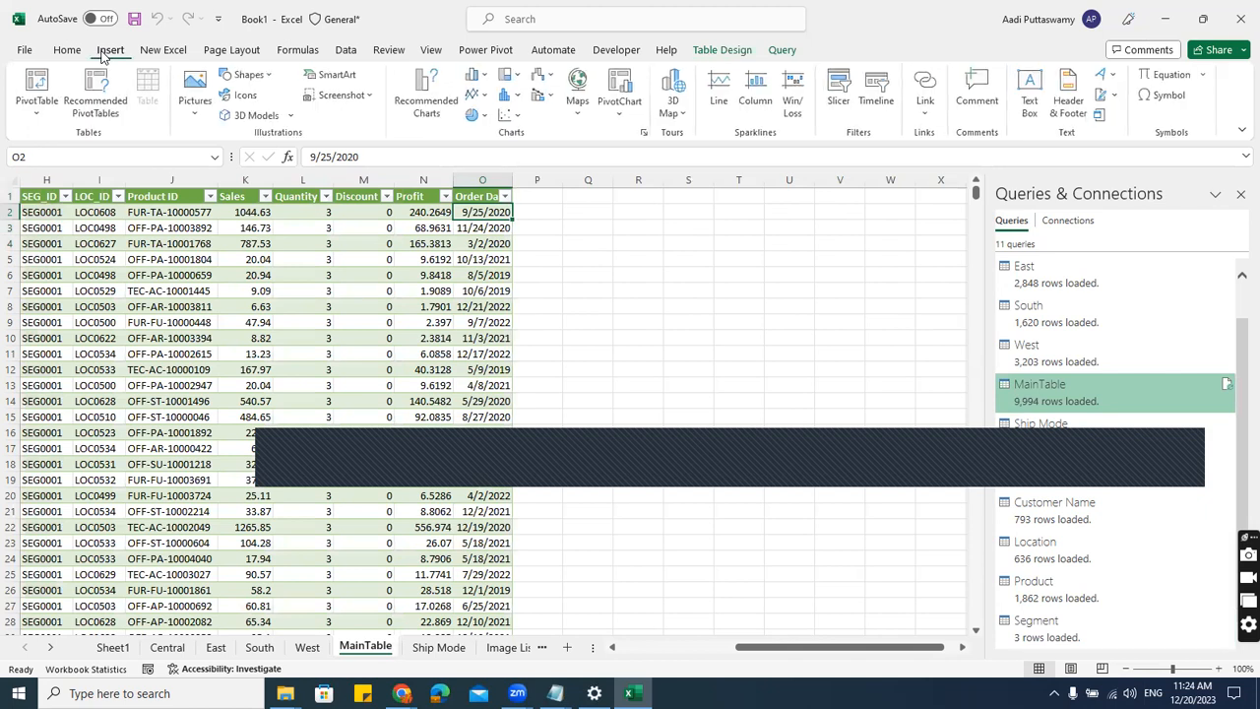
click(39, 116)
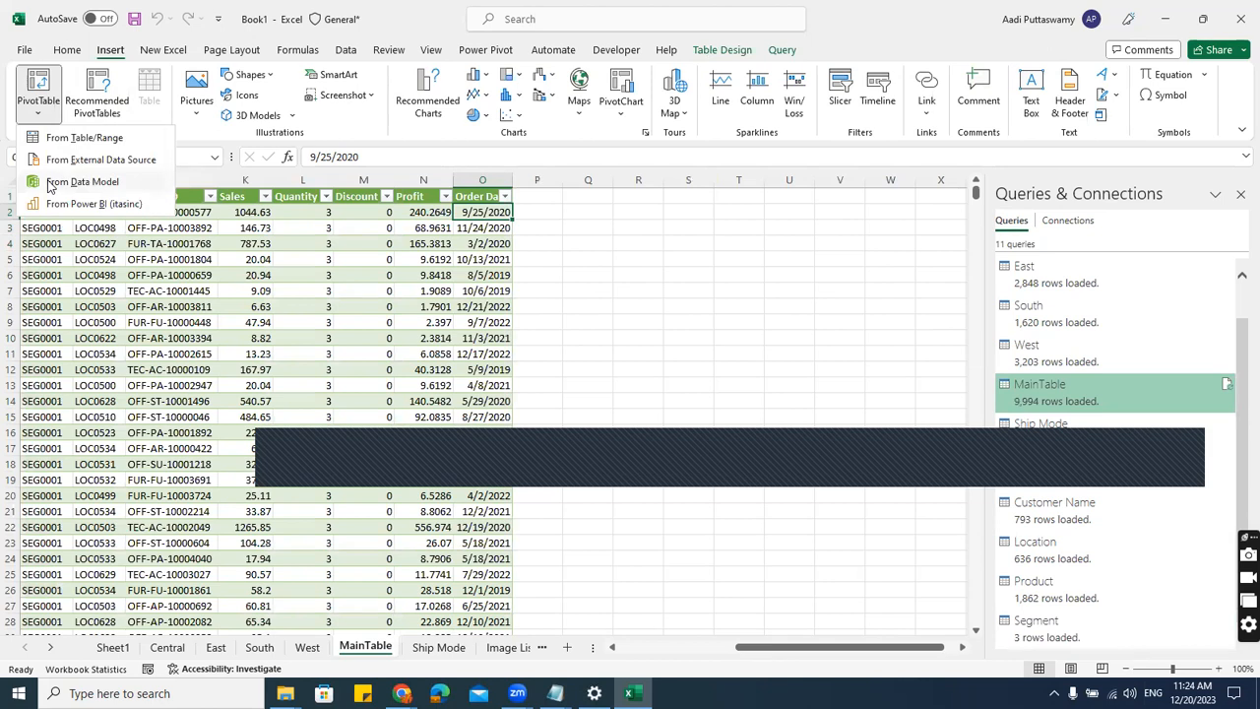
click(51, 139)
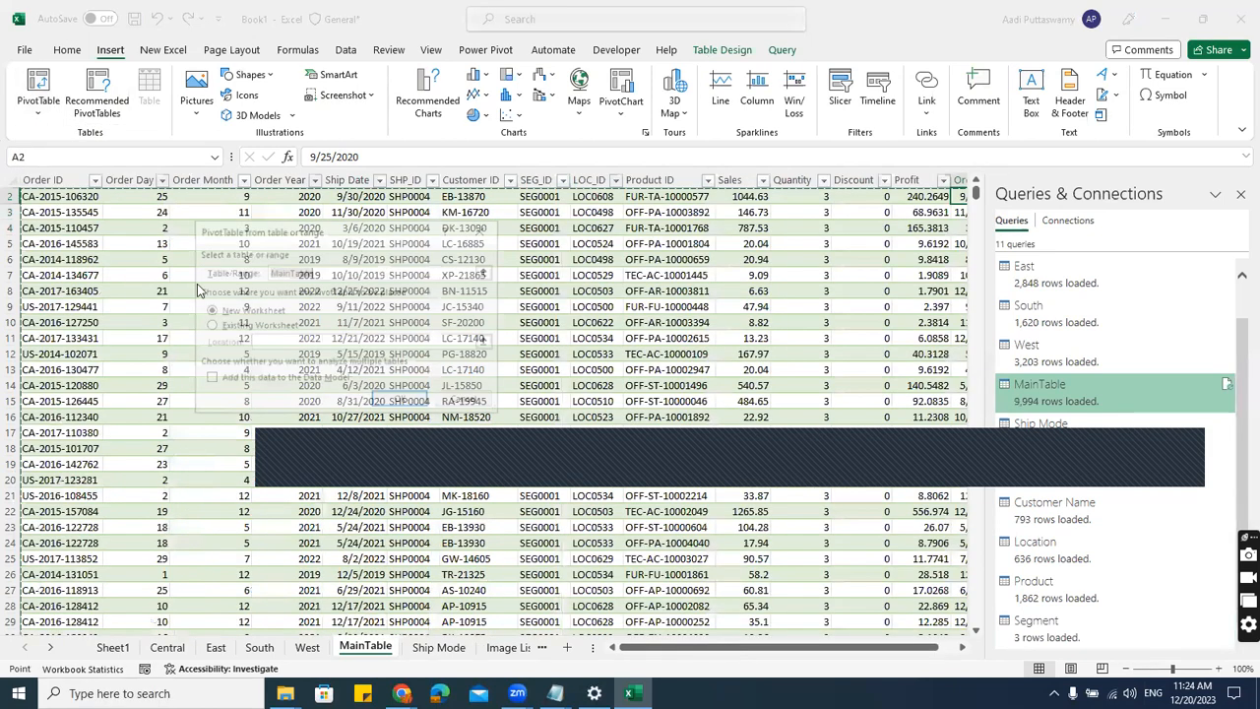
click(291, 382)
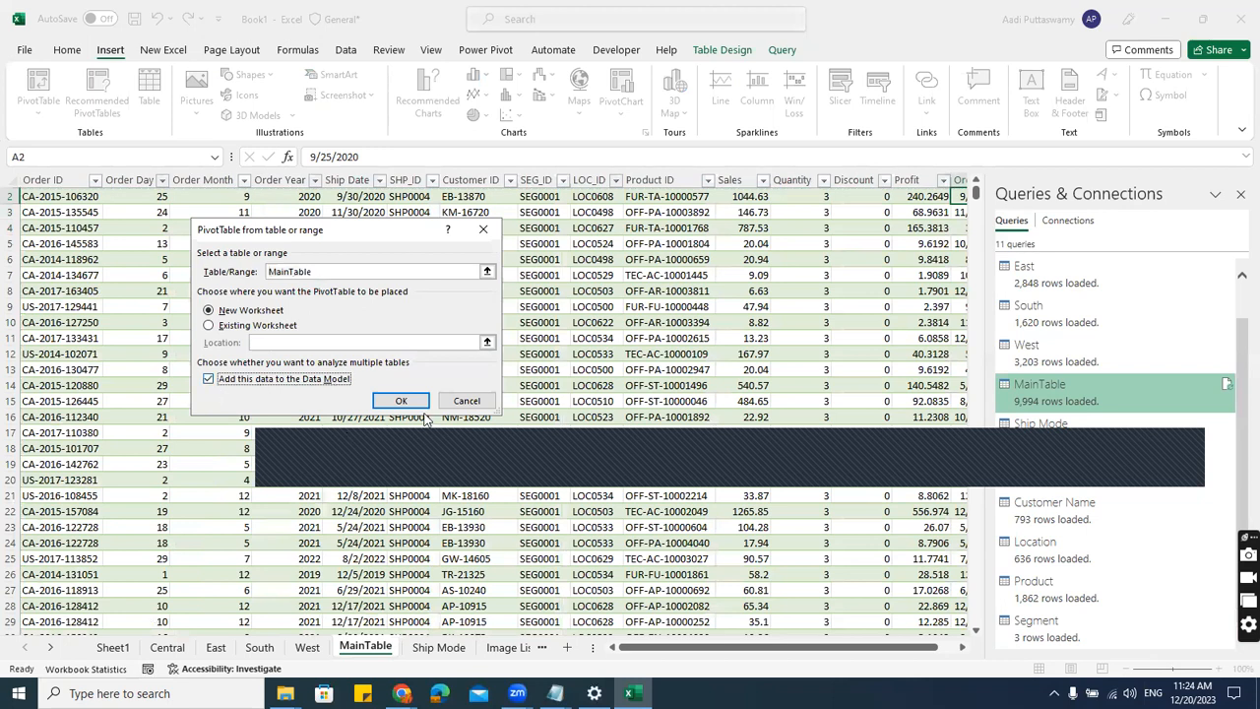
click(401, 404)
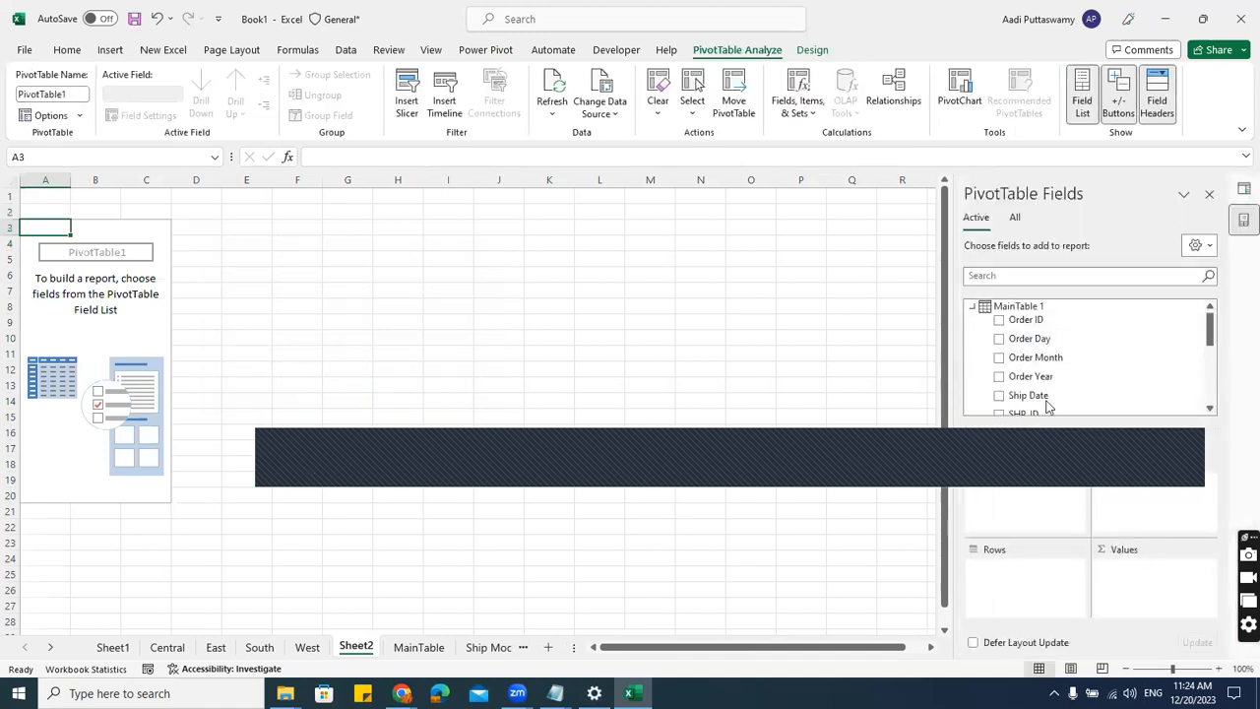
- Add the Sales field of MainTable 1 to the PivotTable values and collapse that table's field list
scroll(1073, 394, down, 3)
drag(1027, 364, 1165, 582)
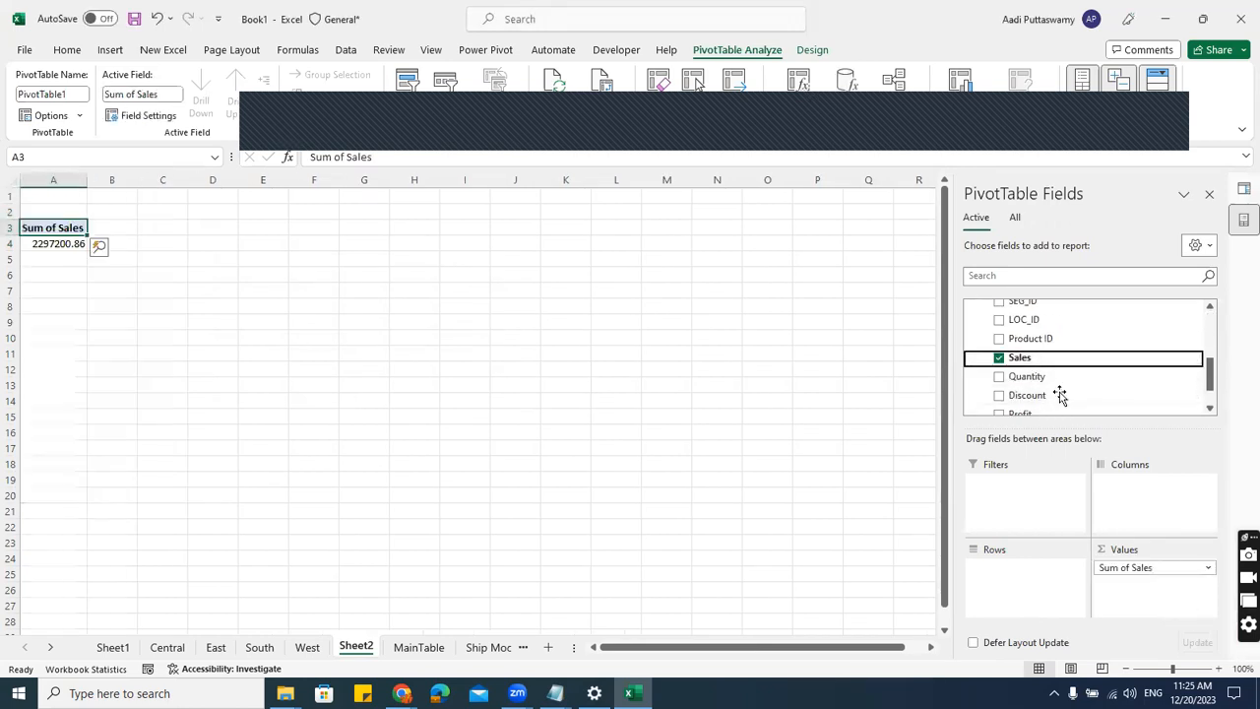
scroll(1048, 379, up, 5)
click(972, 307)
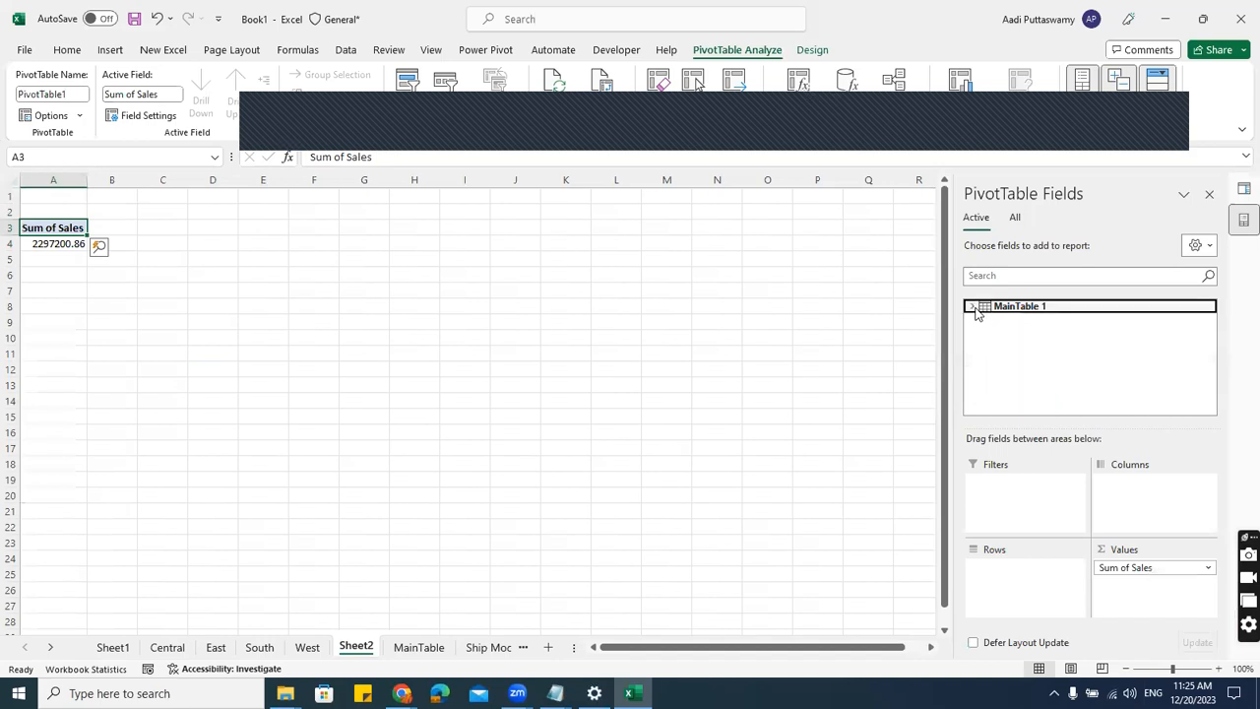
- Show all Data Model tables in the field list and add Region from the Location table to the PivotTable rows
click(1015, 217)
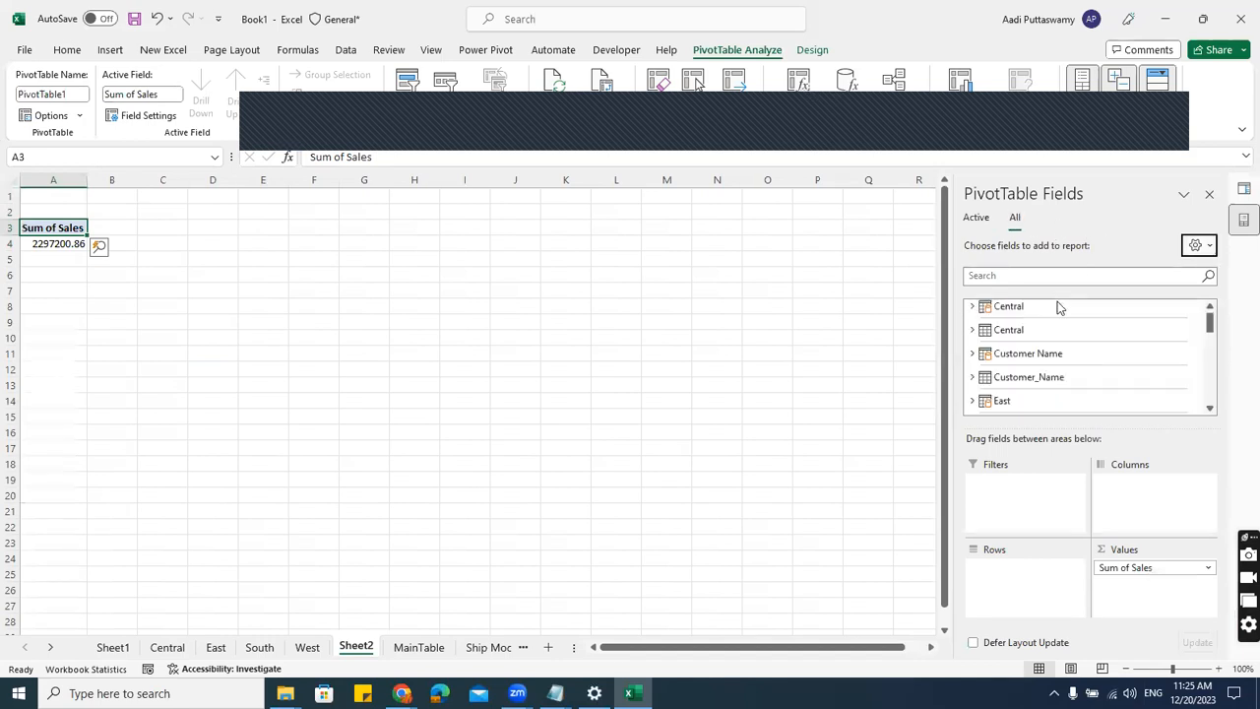
scroll(1035, 350, down, 5)
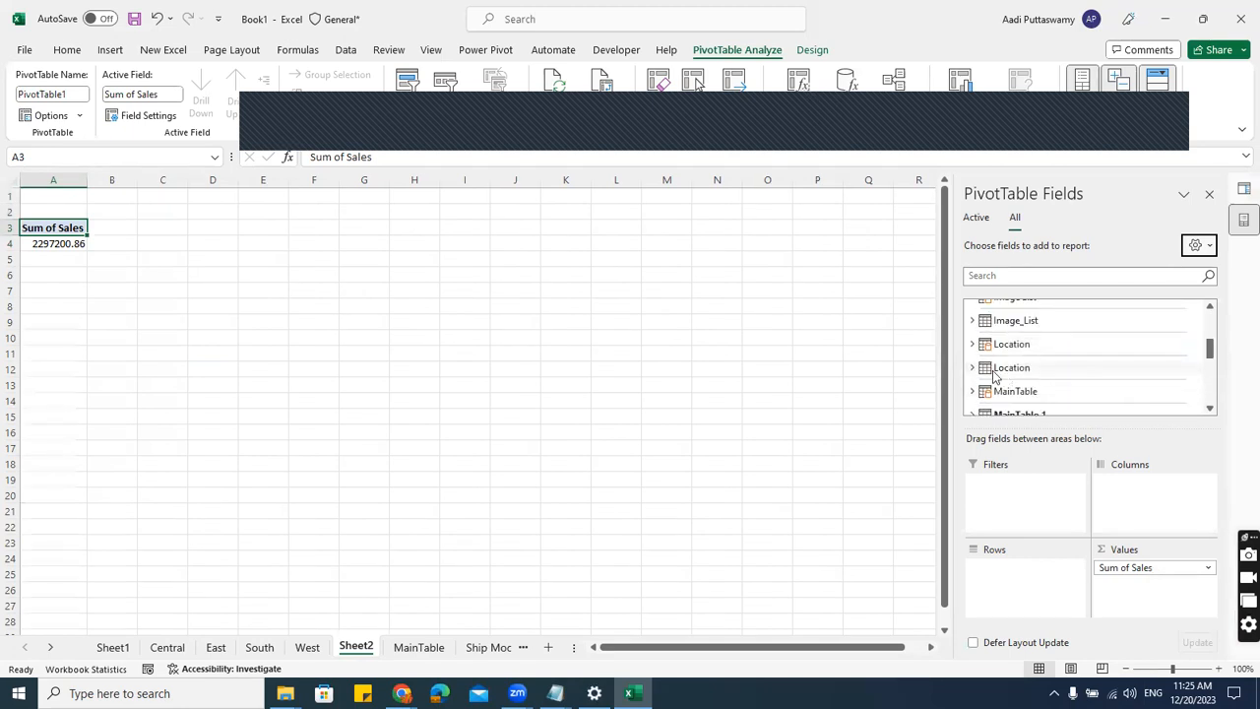
click(971, 343)
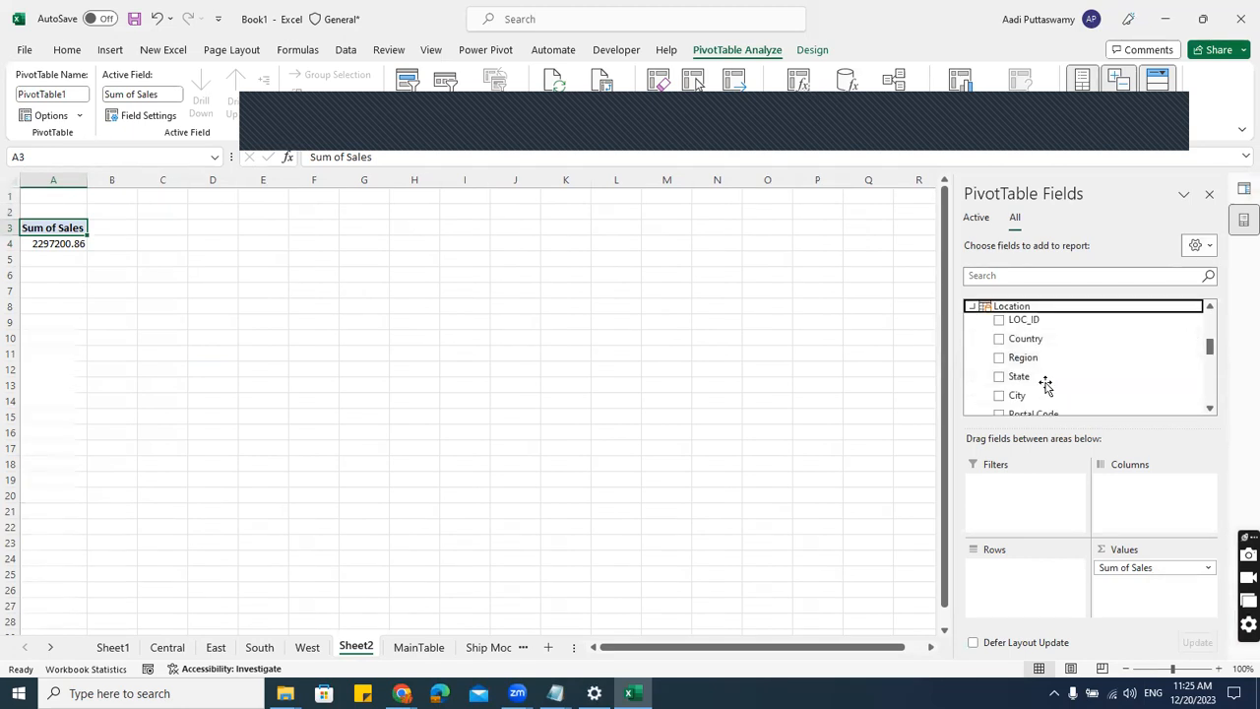
scroll(1045, 384, down, 1)
scroll(1077, 393, up, 1)
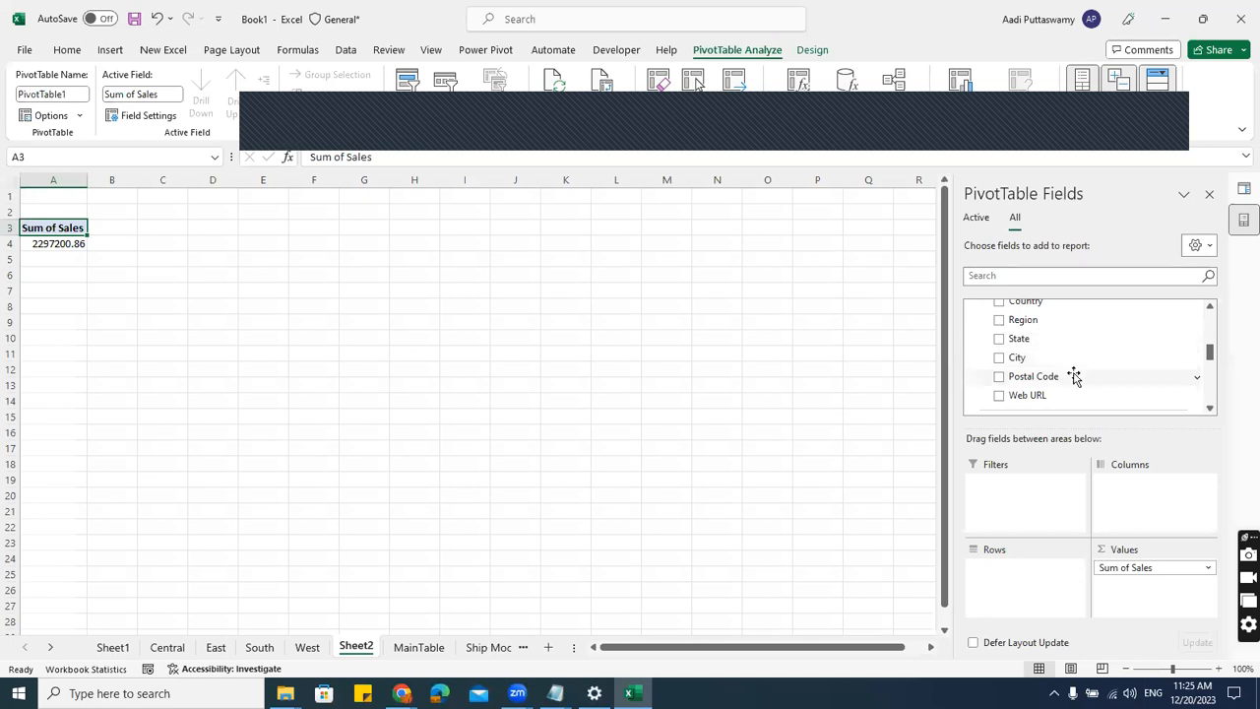
scroll(1074, 377, up, 1)
drag(1032, 357, 1051, 567)
- Auto-detect the missing relationship between the PivotTable's sales and location tables
click(118, 272)
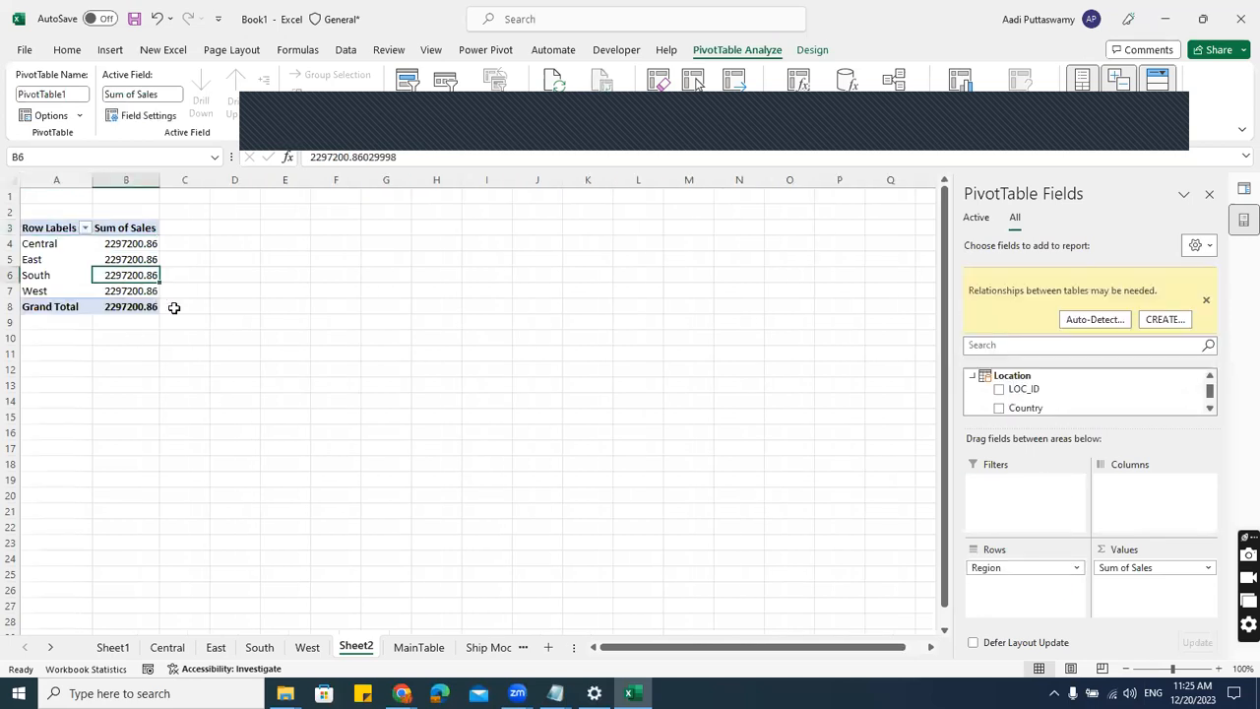
ctrl+scroll(171, 300, up, 3)
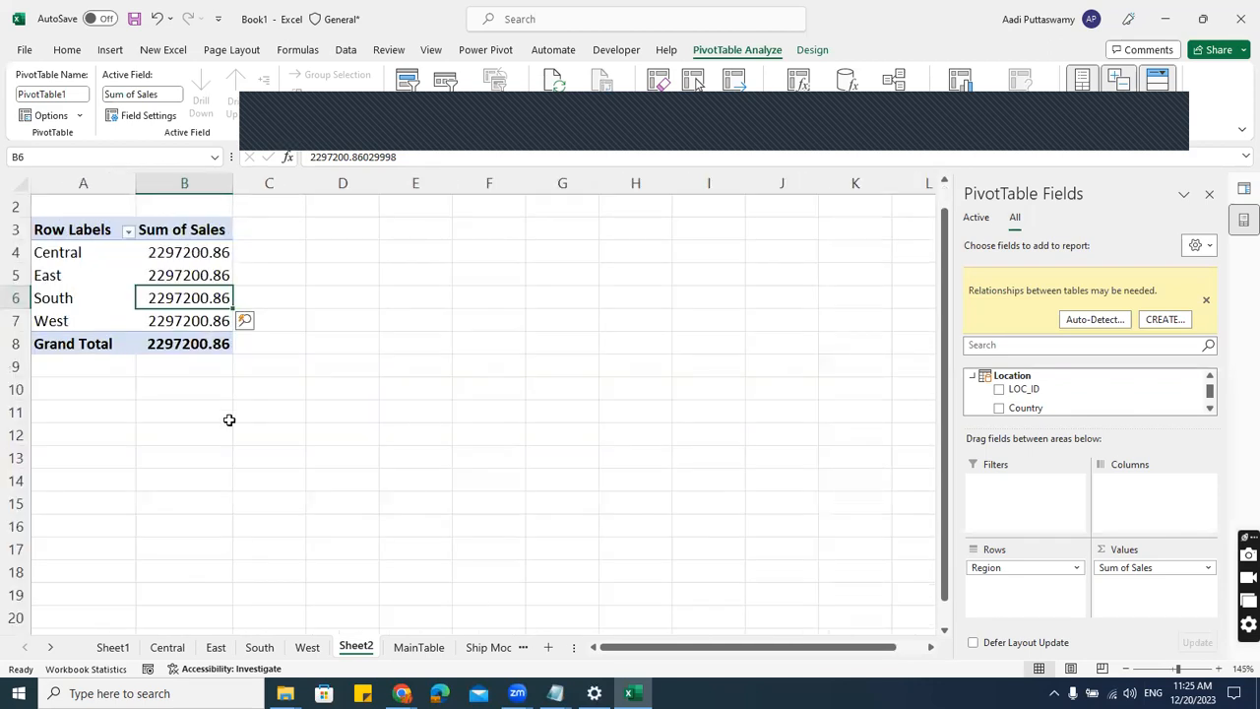
click(1093, 320)
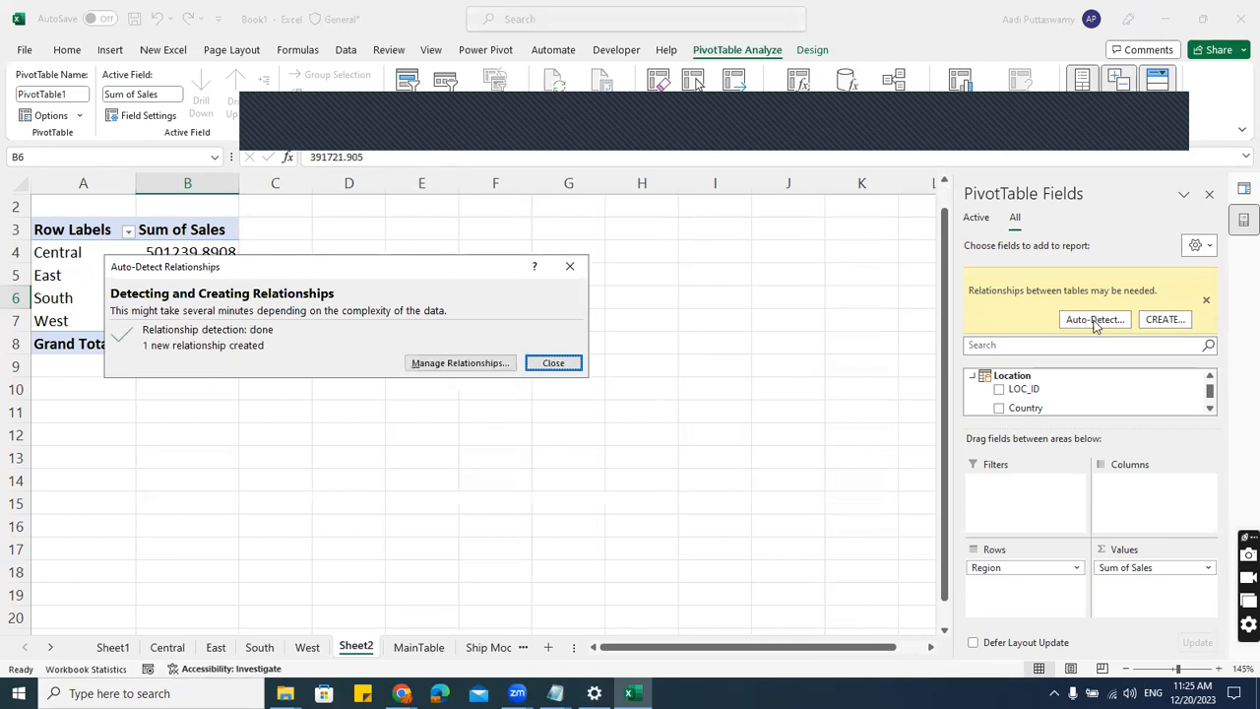
click(552, 362)
click(197, 276)
scroll(289, 371, up, 3)
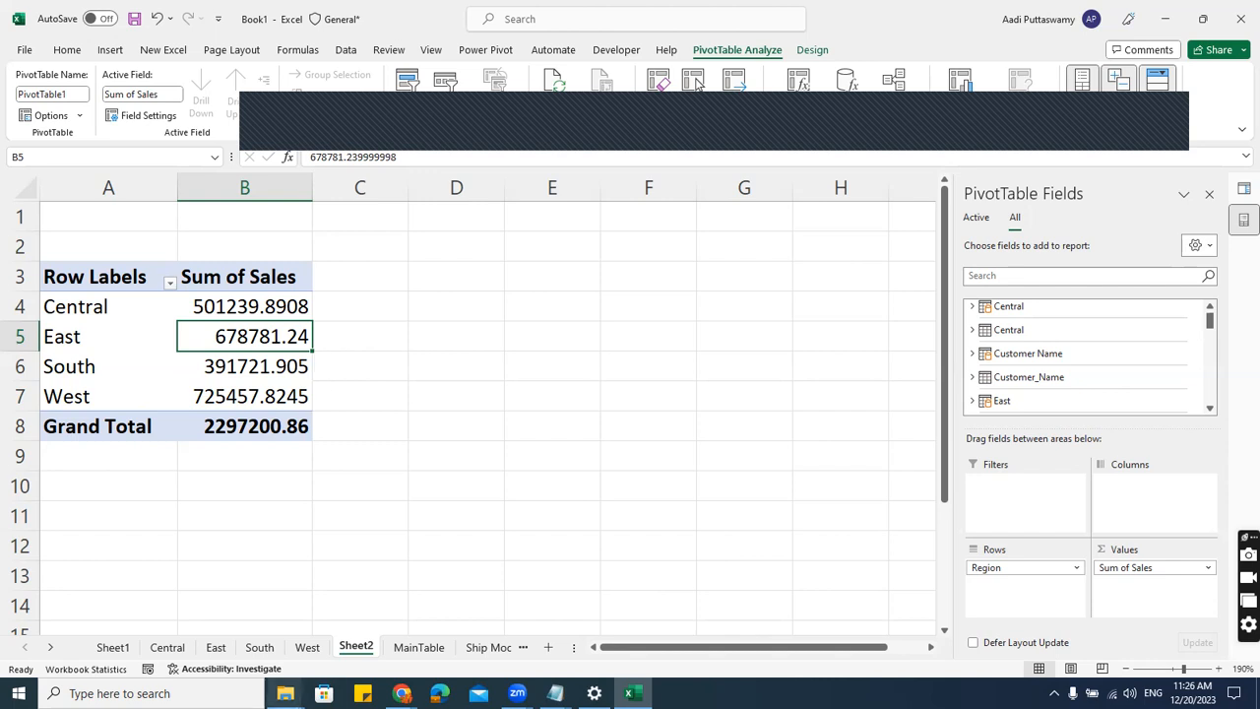
- Switch to File Explorer and show the Data for Dashboard folder
click(284, 693)
click(283, 635)
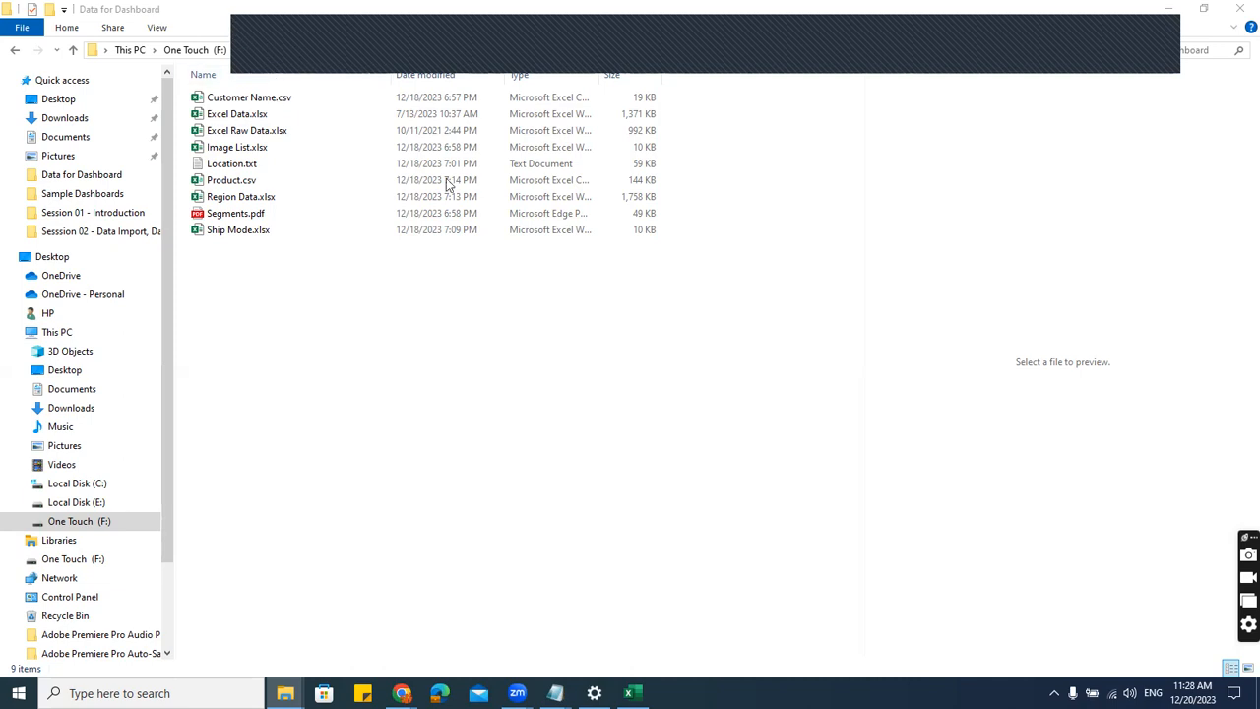
- Open the Sample Dashboards folder inside Materials 2021 > Dashboard Designing, Reporting, Automation
click(323, 53)
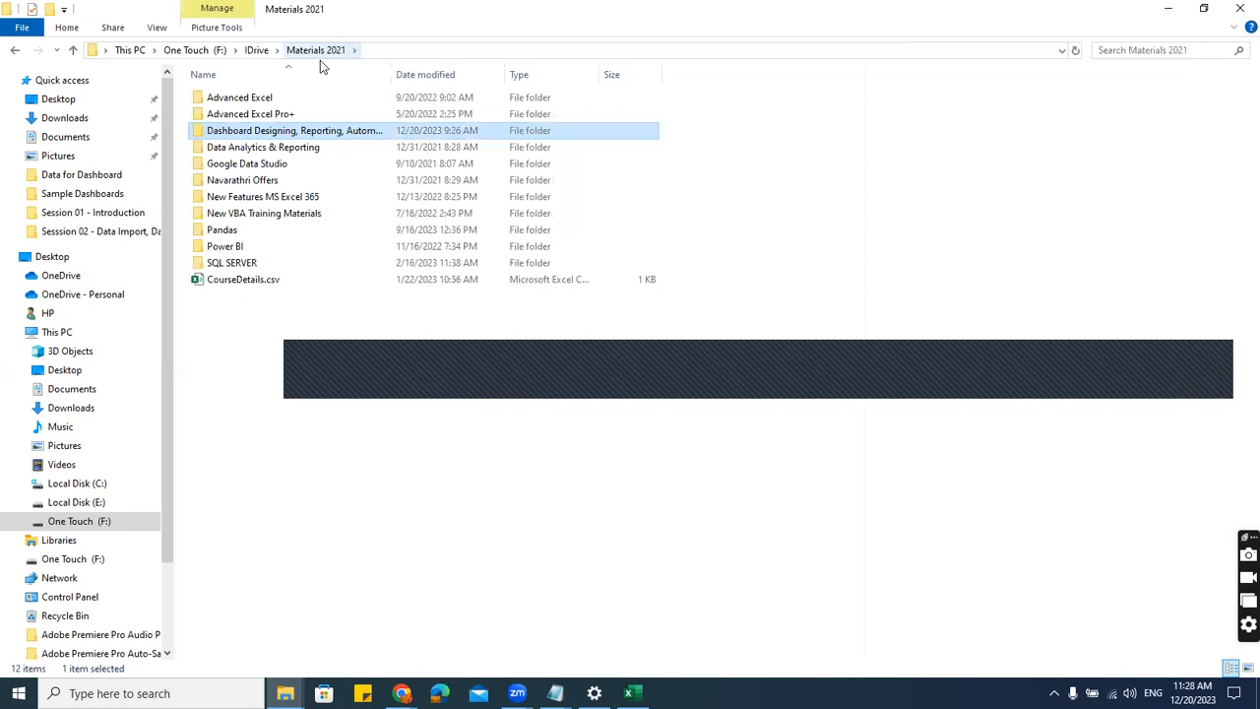
double_click(269, 133)
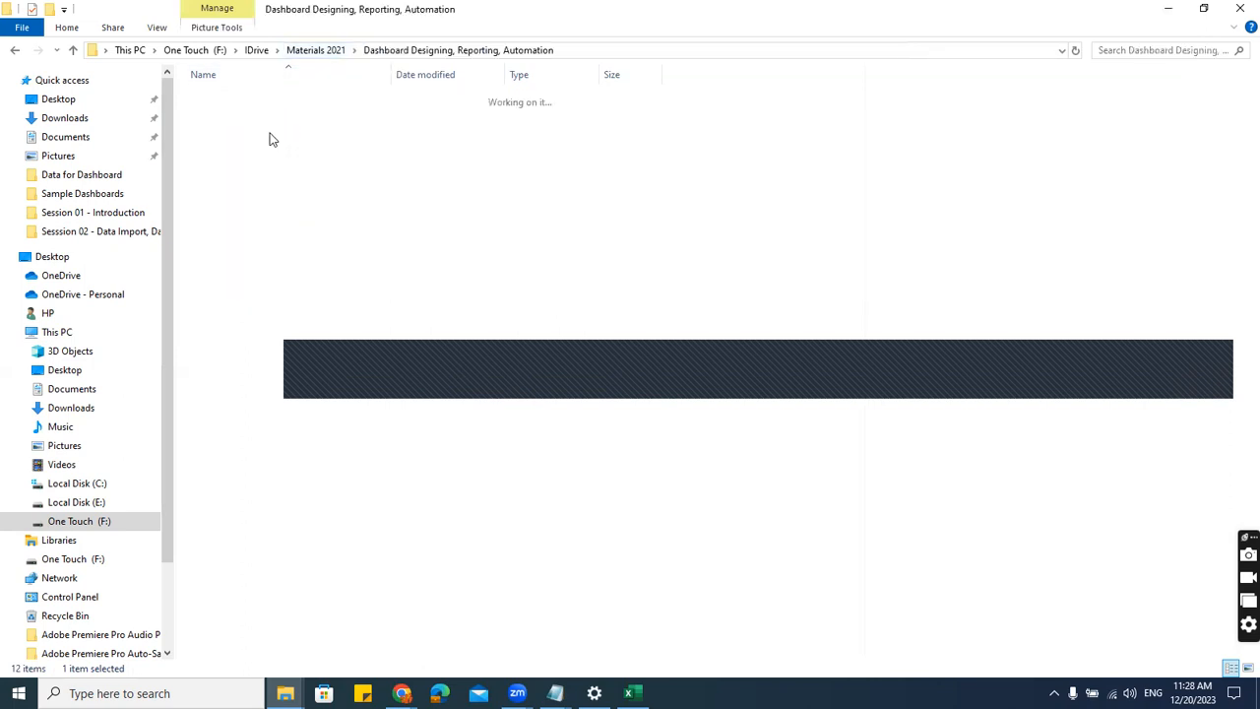
double_click(247, 114)
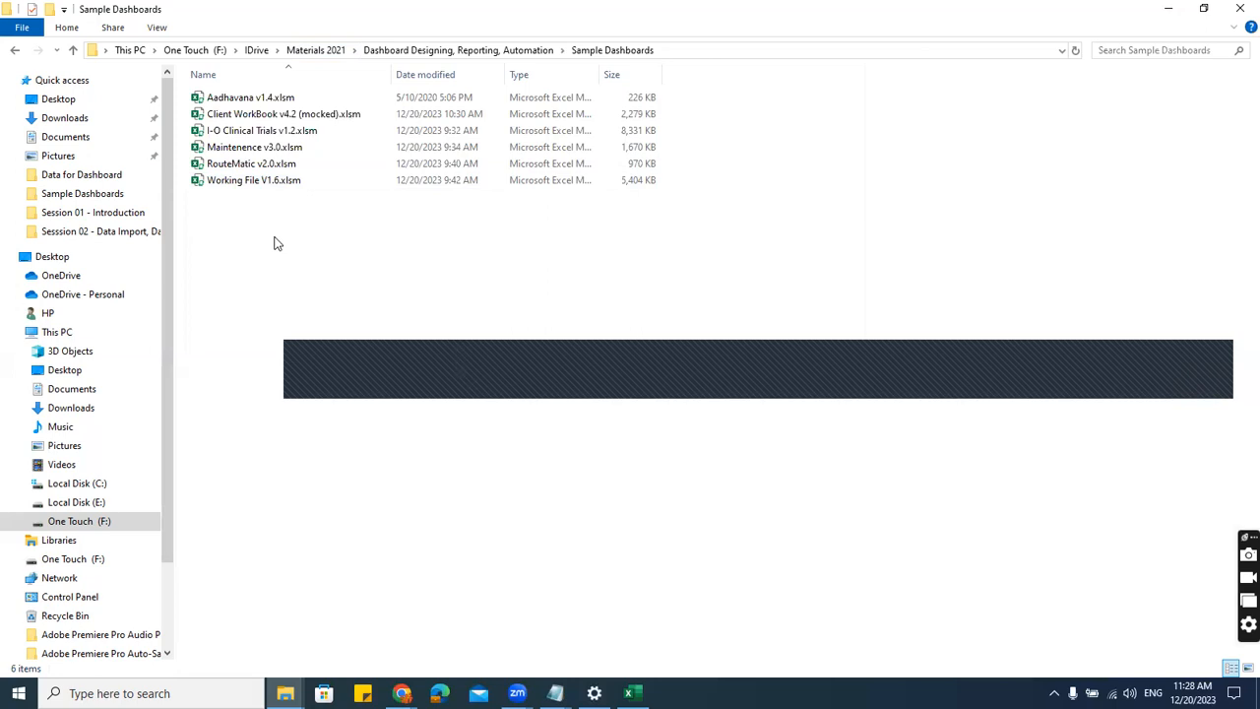
- Open Aadhavana v1.4.xlsm with editing enabled, look over its welcome page, and close the workbook
click(279, 98)
key(alt+Tab)
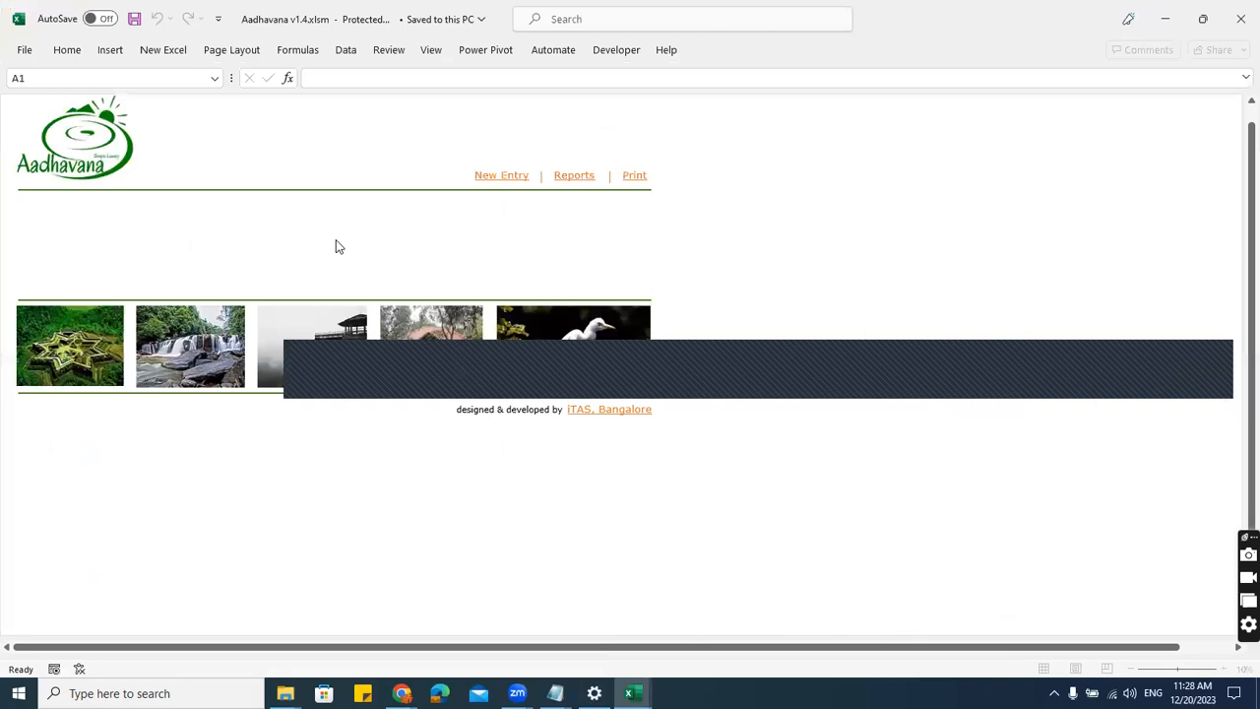
click(624, 75)
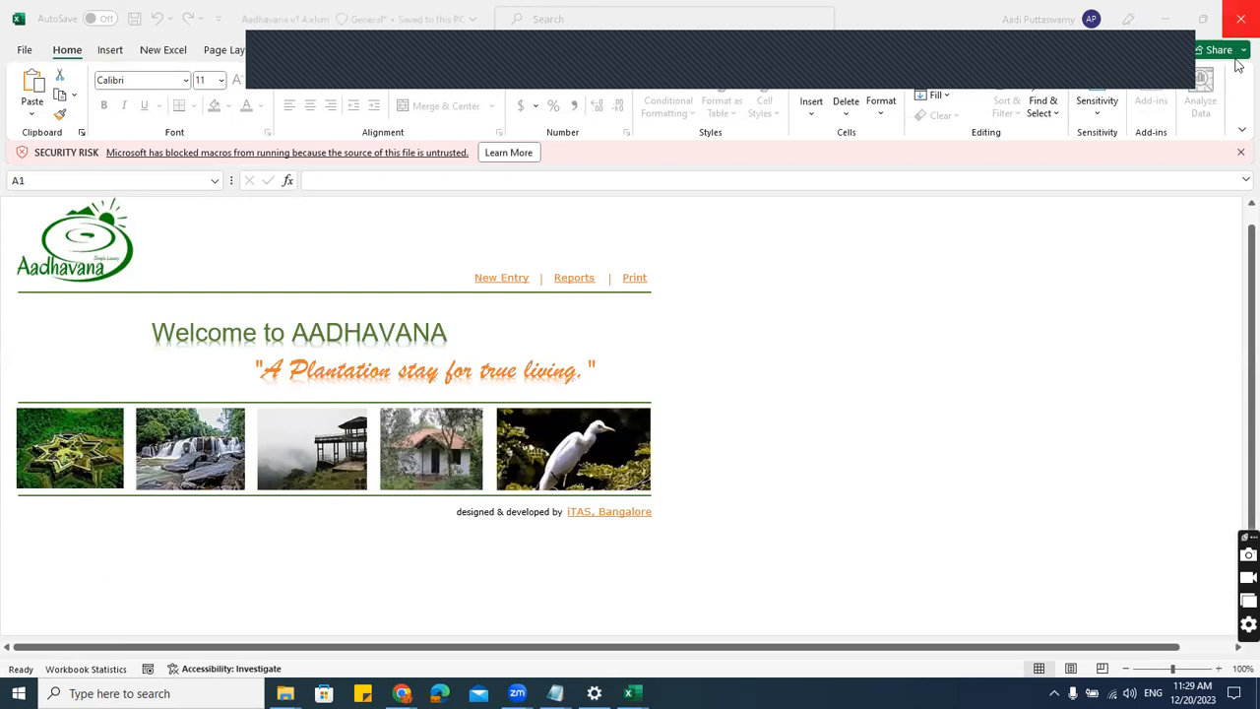
click(1240, 19)
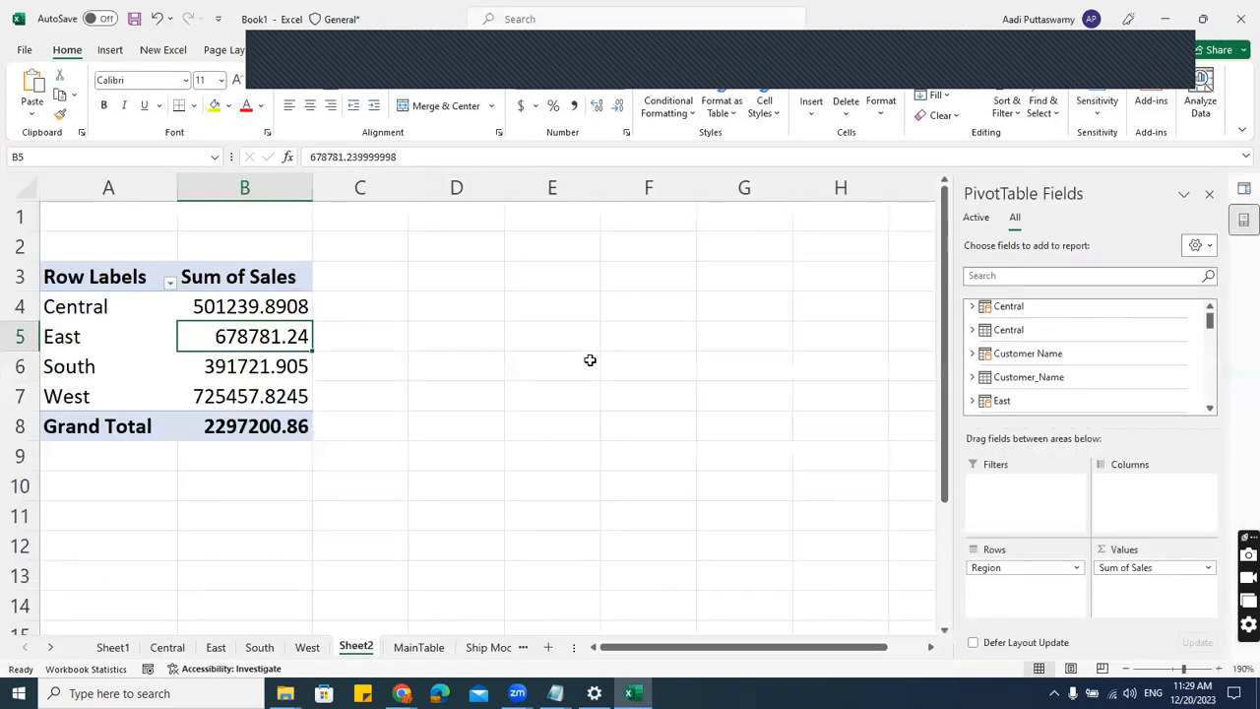
- Return to the Sample Dashboards folder and open Client WorkBook v4.2 (mocked).xlsm in Excel
key(super+d)
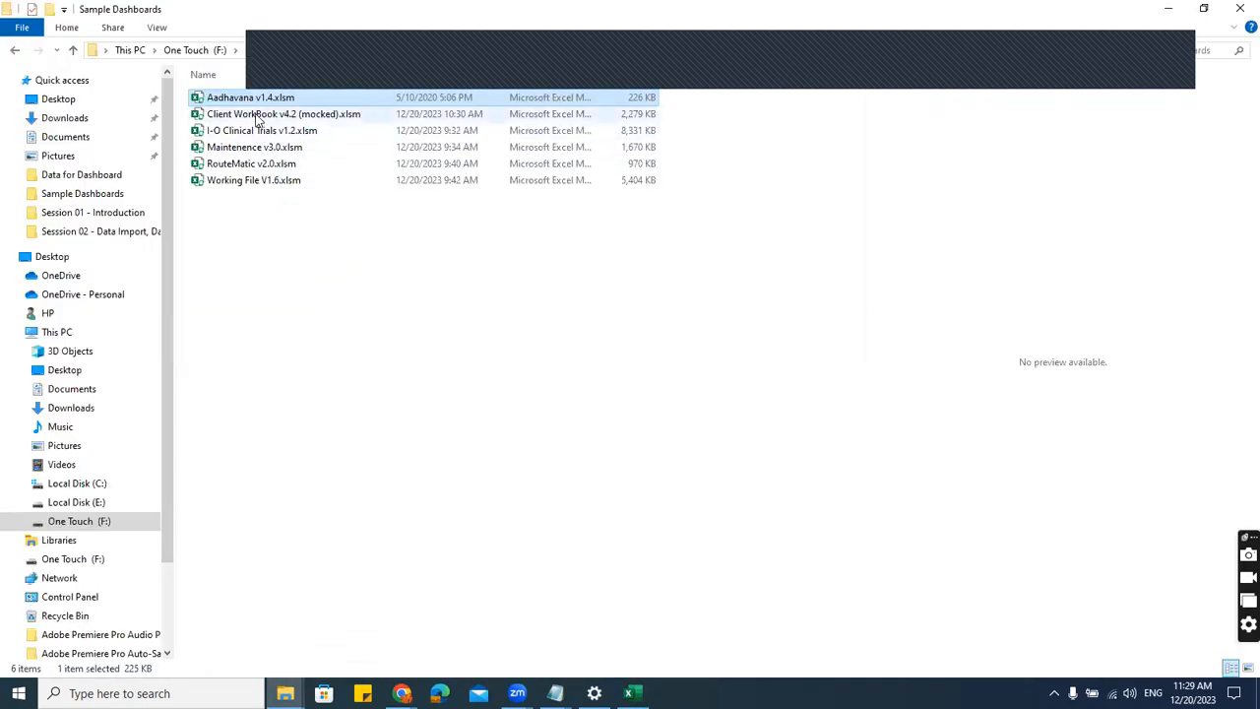
click(257, 115)
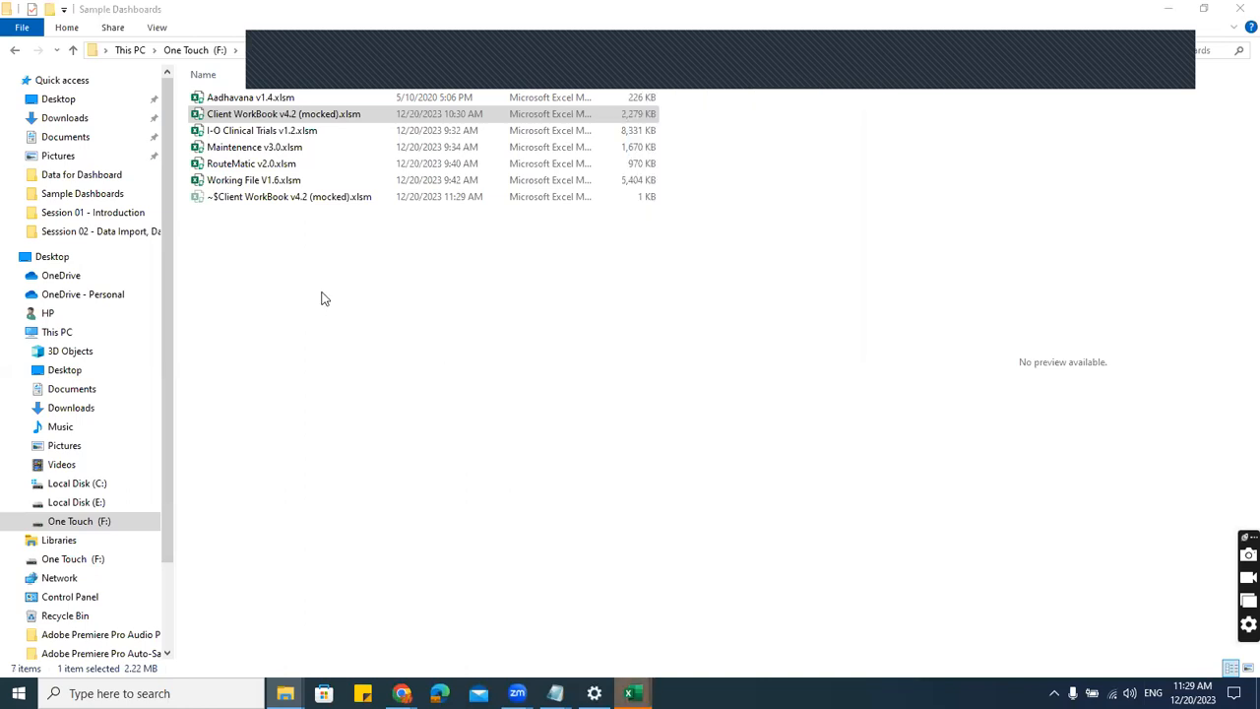
mouse_move(633, 693)
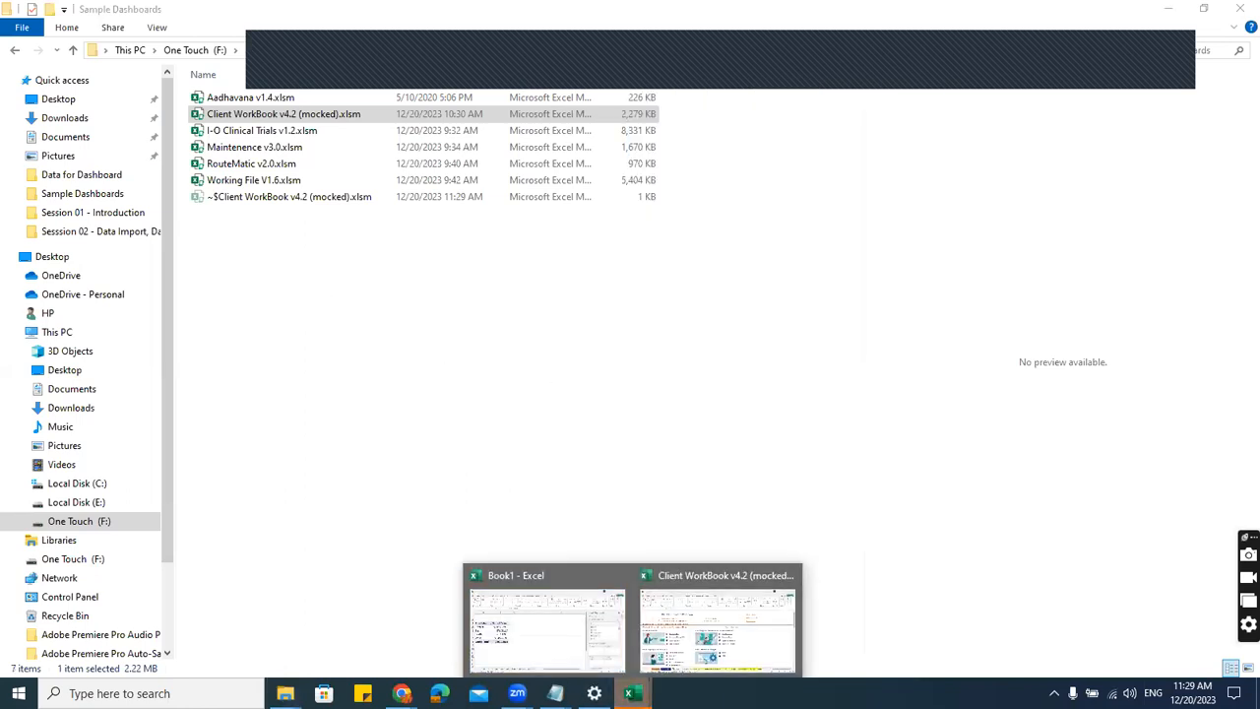
click(676, 645)
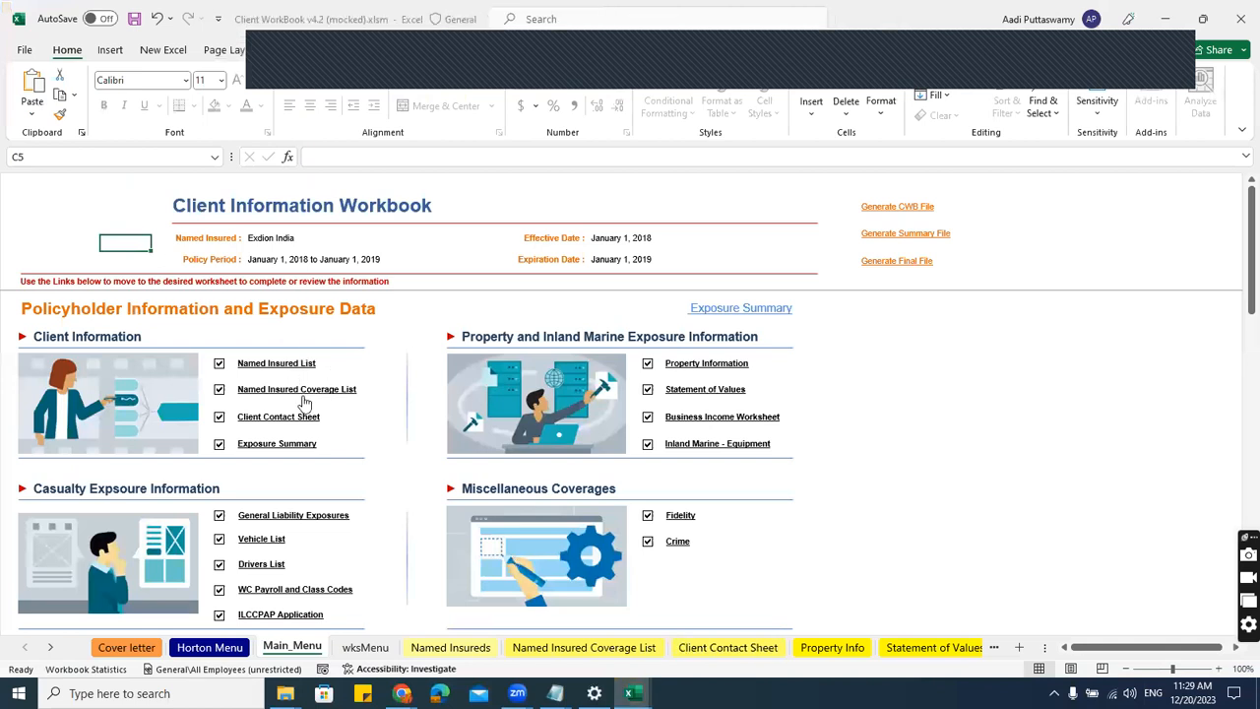
- Review the sections of the client workbook's Main_Menu sheet and close the file without saving
scroll(442, 341, down, 2)
scroll(938, 435, down, 13)
scroll(954, 434, down, 5)
scroll(954, 434, up, 6)
scroll(954, 434, up, 15)
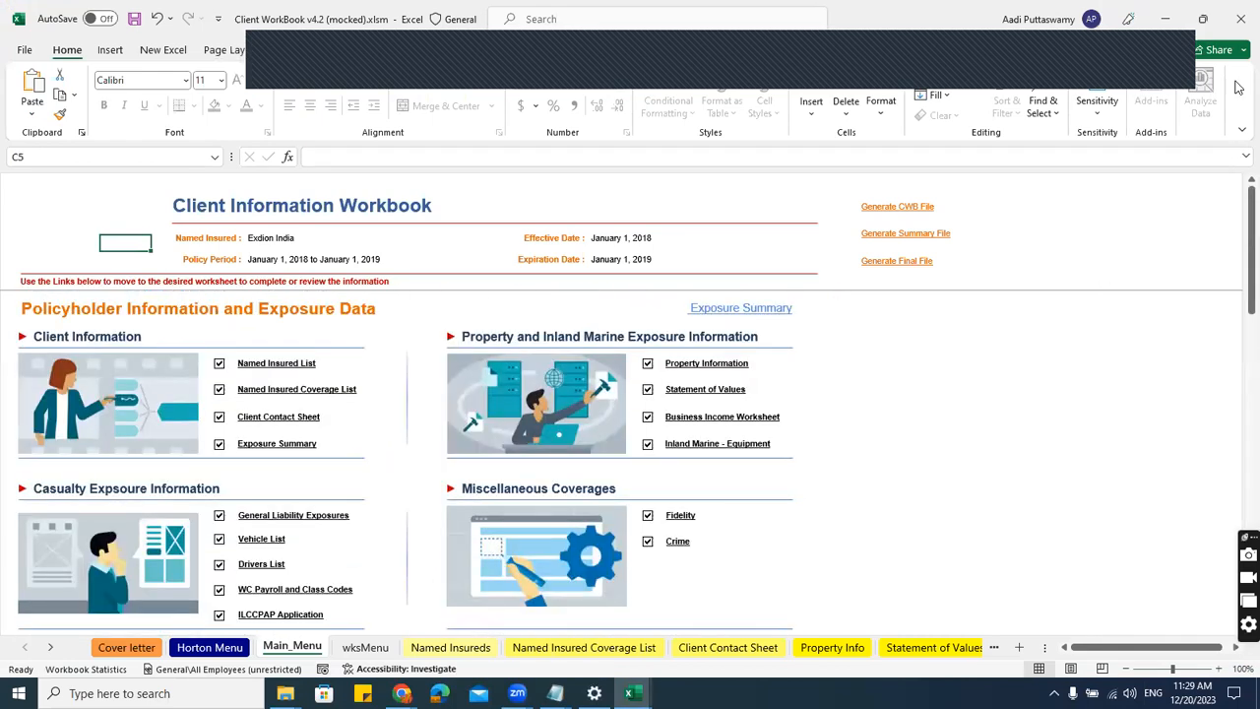
click(1236, 23)
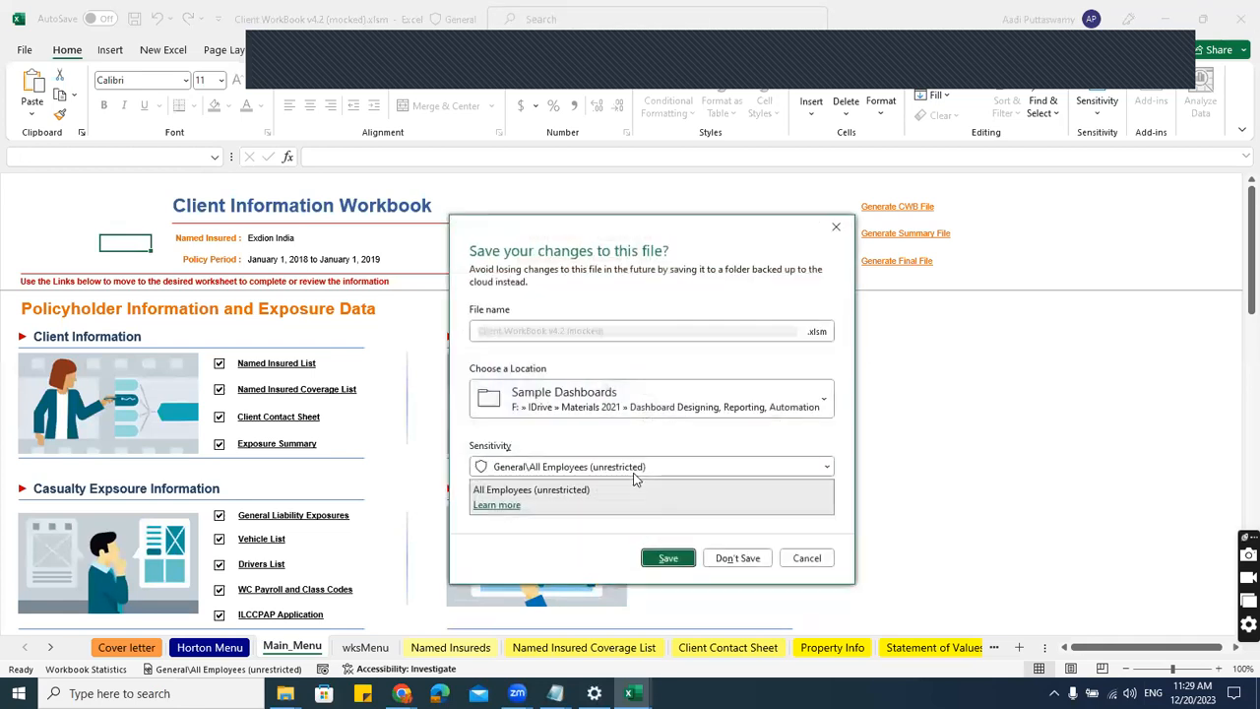
click(734, 555)
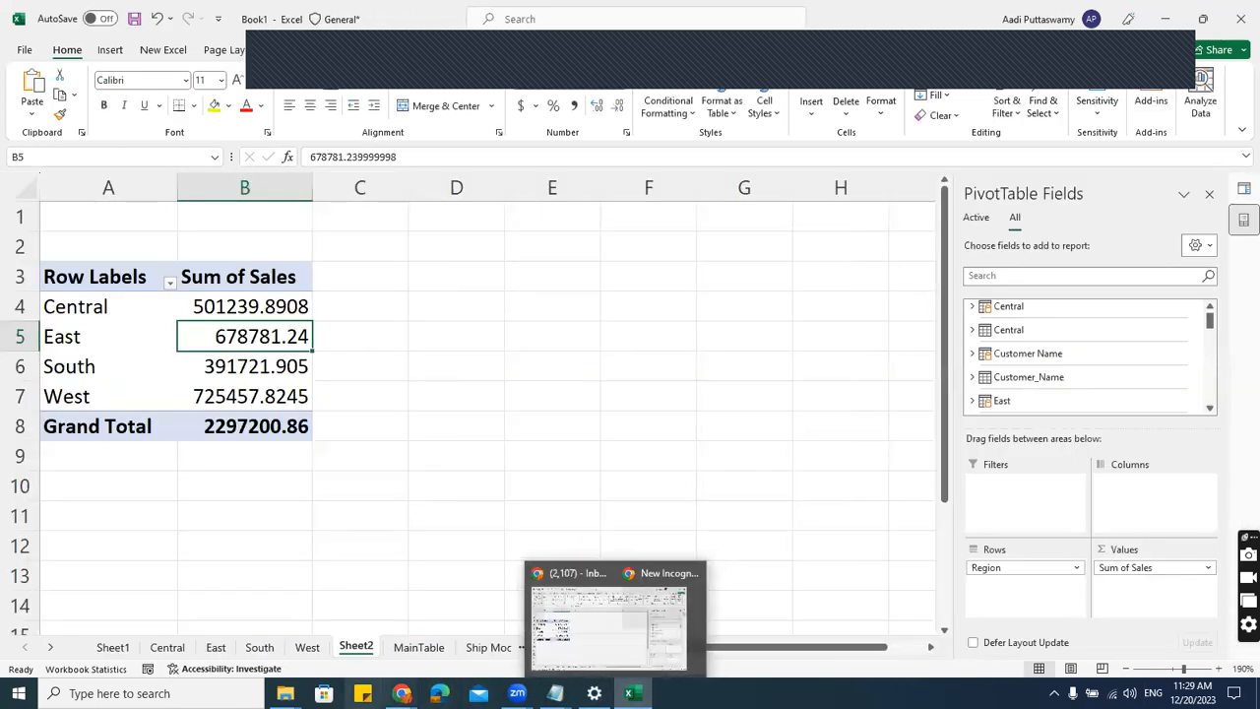
- Return to the Sample Dashboards folder and open I-O Clinical Trials v1.2.xlsm in Excel
mouse_move(284, 693)
click(289, 640)
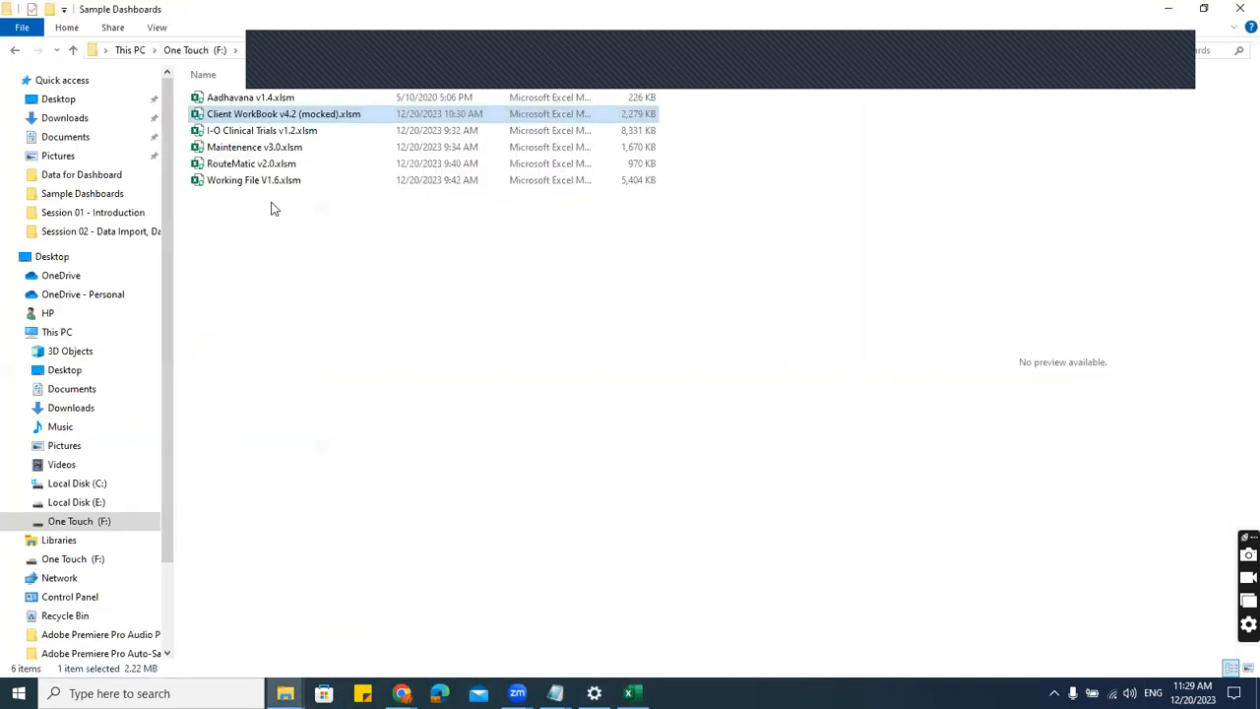
click(238, 131)
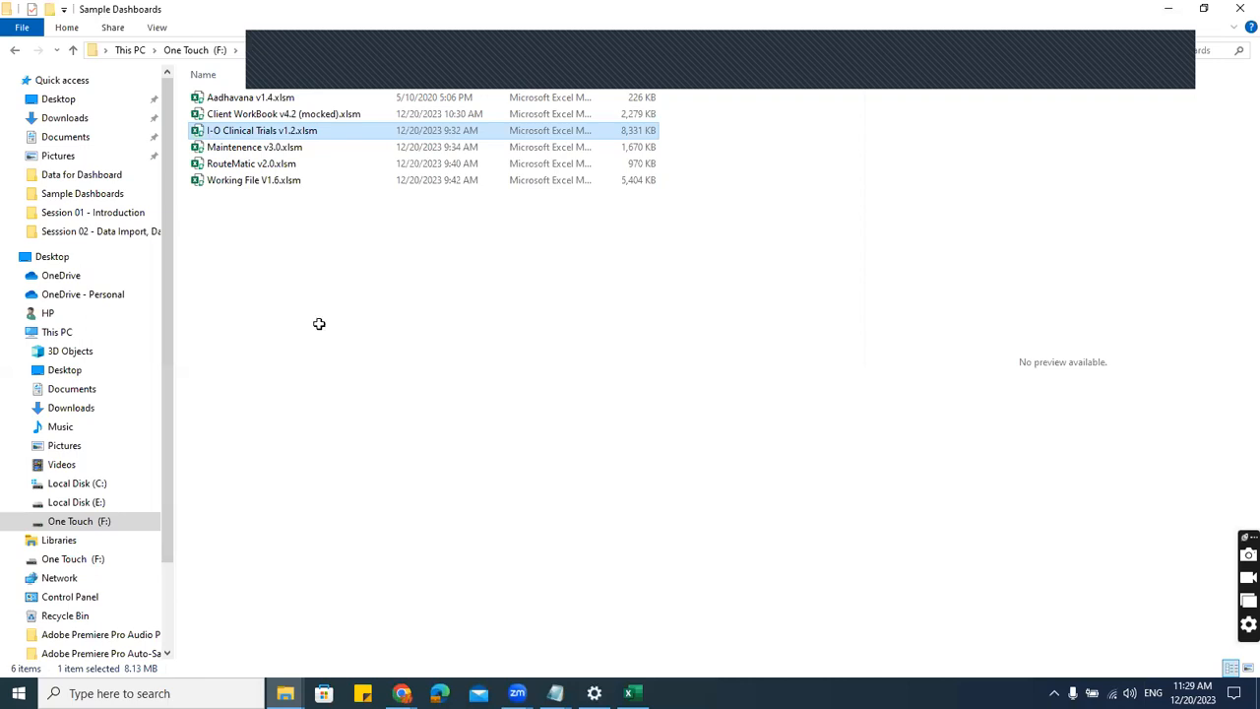
key(alt+Tab)
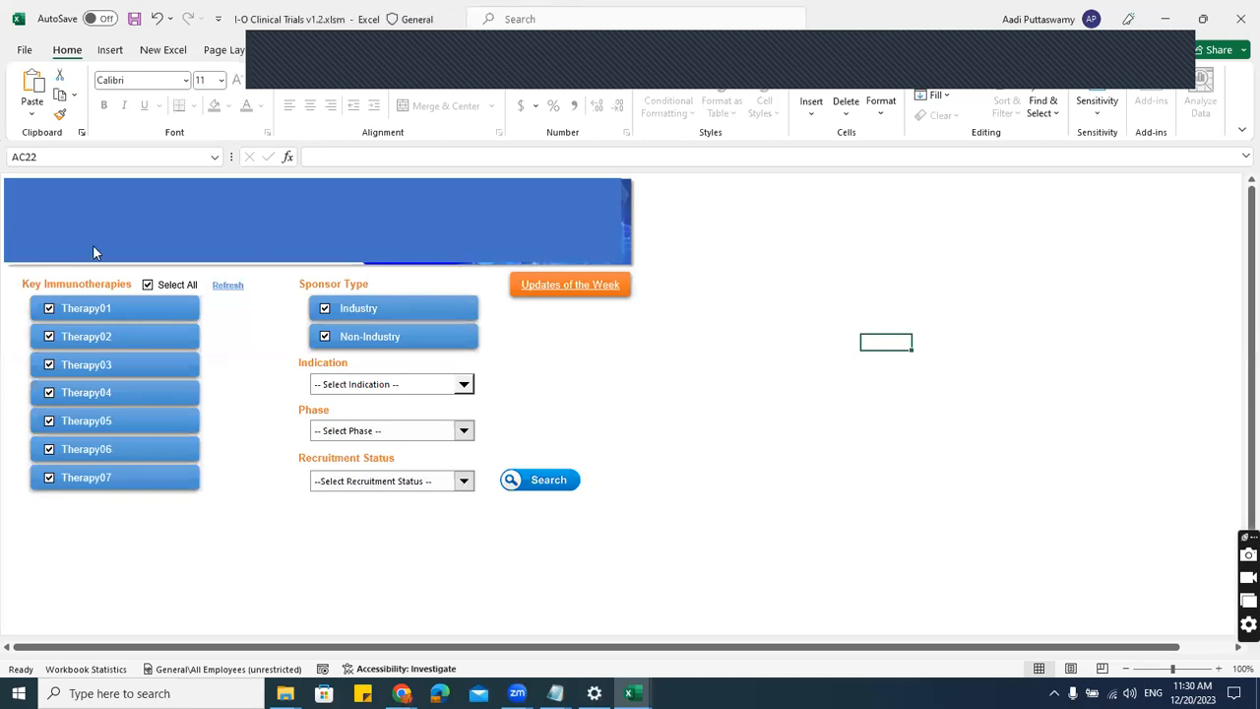
- Clear Select All, select only Therapy01, Therapy02, Therapy04 and Therapy05, and close the clinical trials workbook without saving
click(147, 286)
click(49, 308)
click(49, 336)
click(53, 421)
click(50, 393)
click(1241, 32)
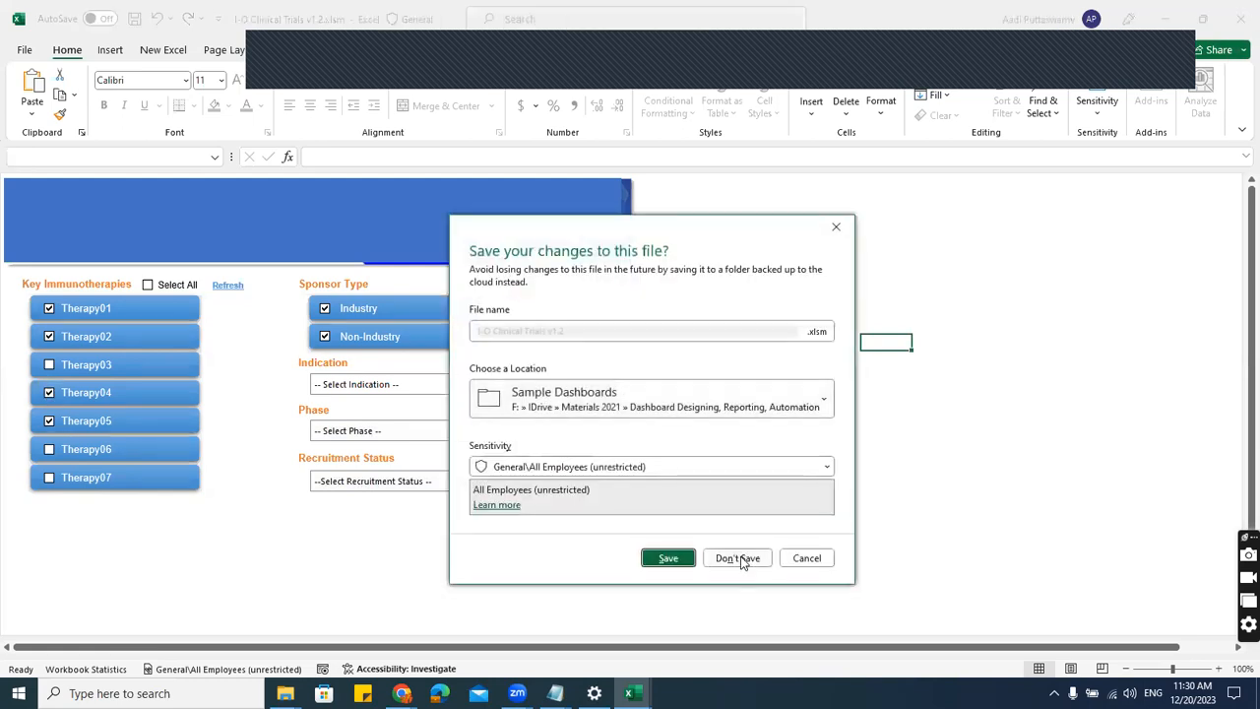
click(740, 559)
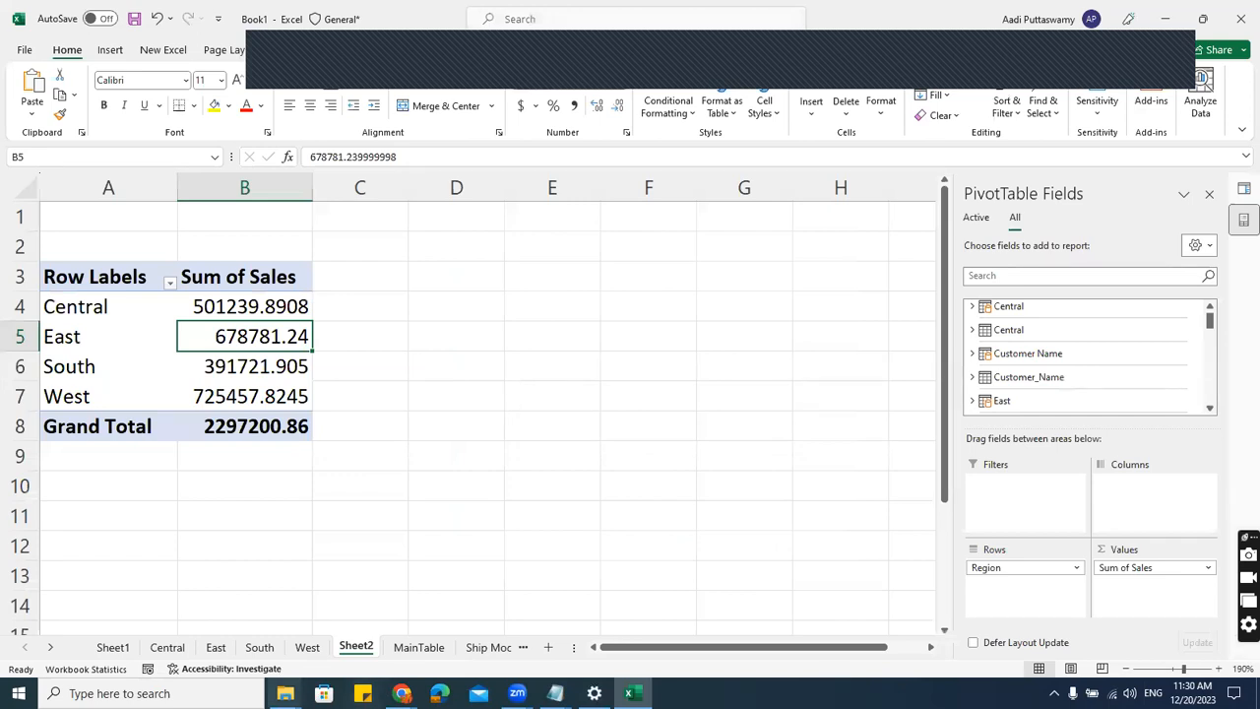
- Return to the Sample Dashboards folder and open Maintenence v3.0.xlsm in Excel
click(284, 693)
click(304, 664)
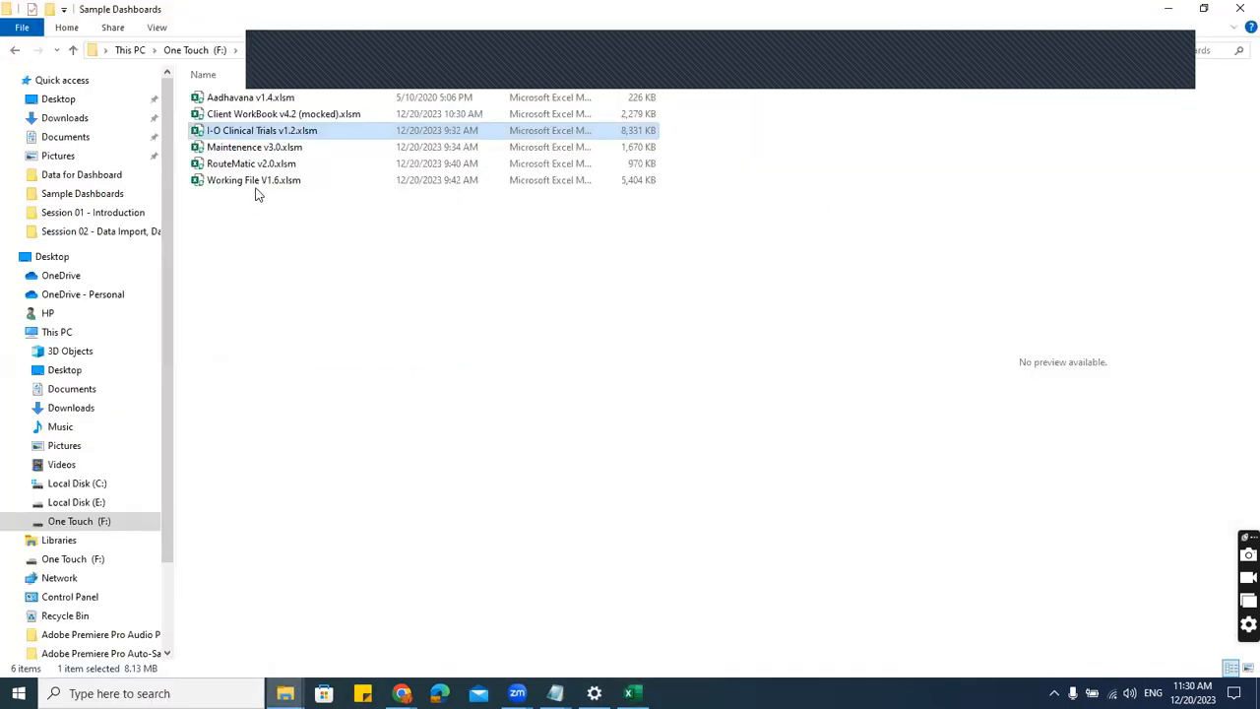
double_click(254, 148)
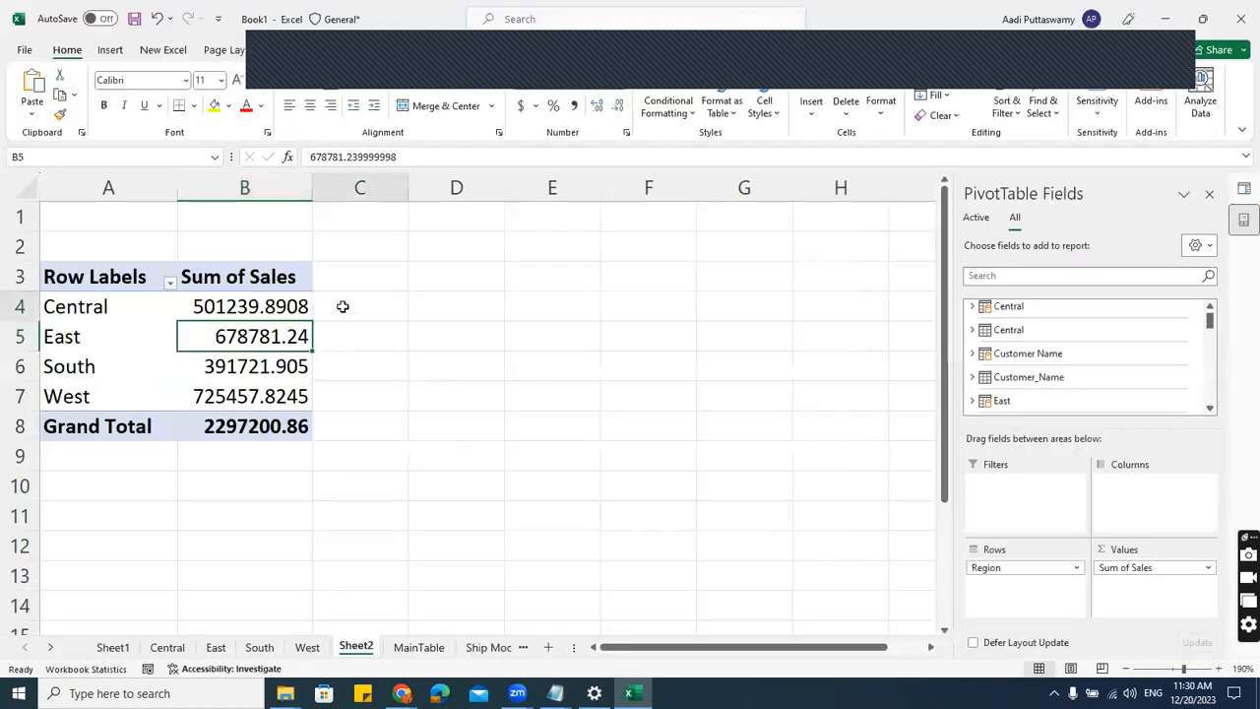
click(340, 306)
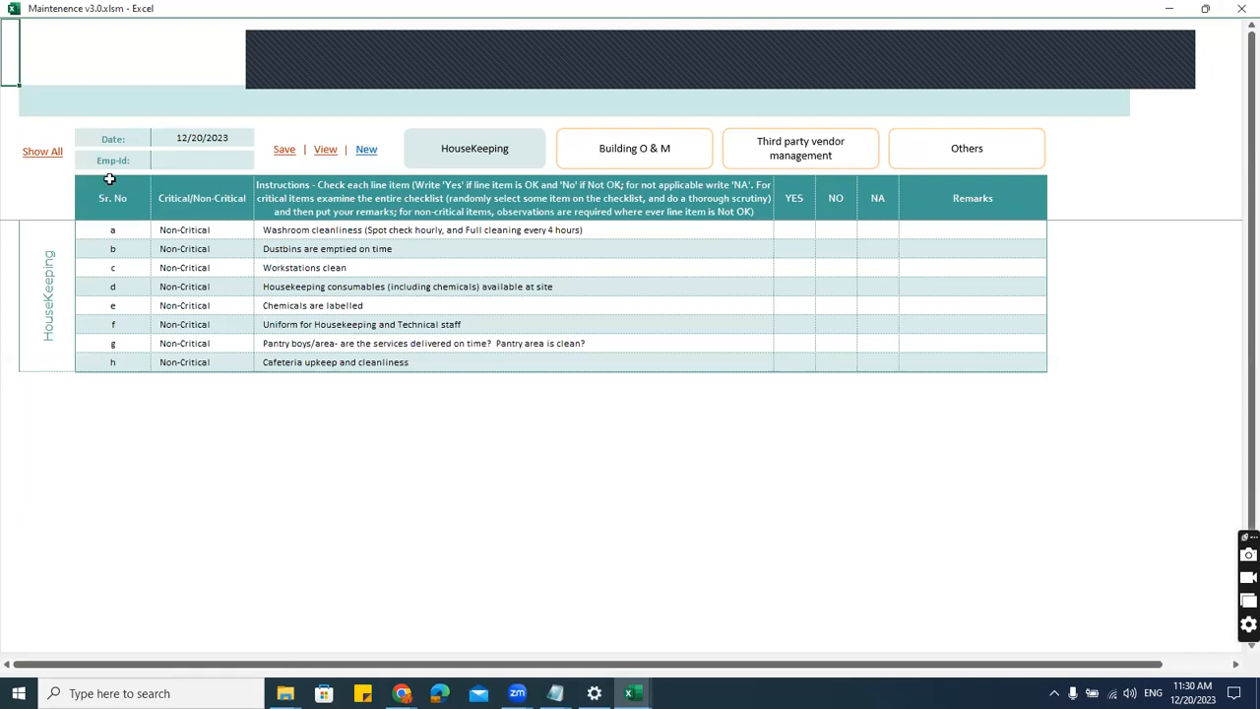
- Show all checklist sections in the maintenance workbook and review the full list
click(56, 150)
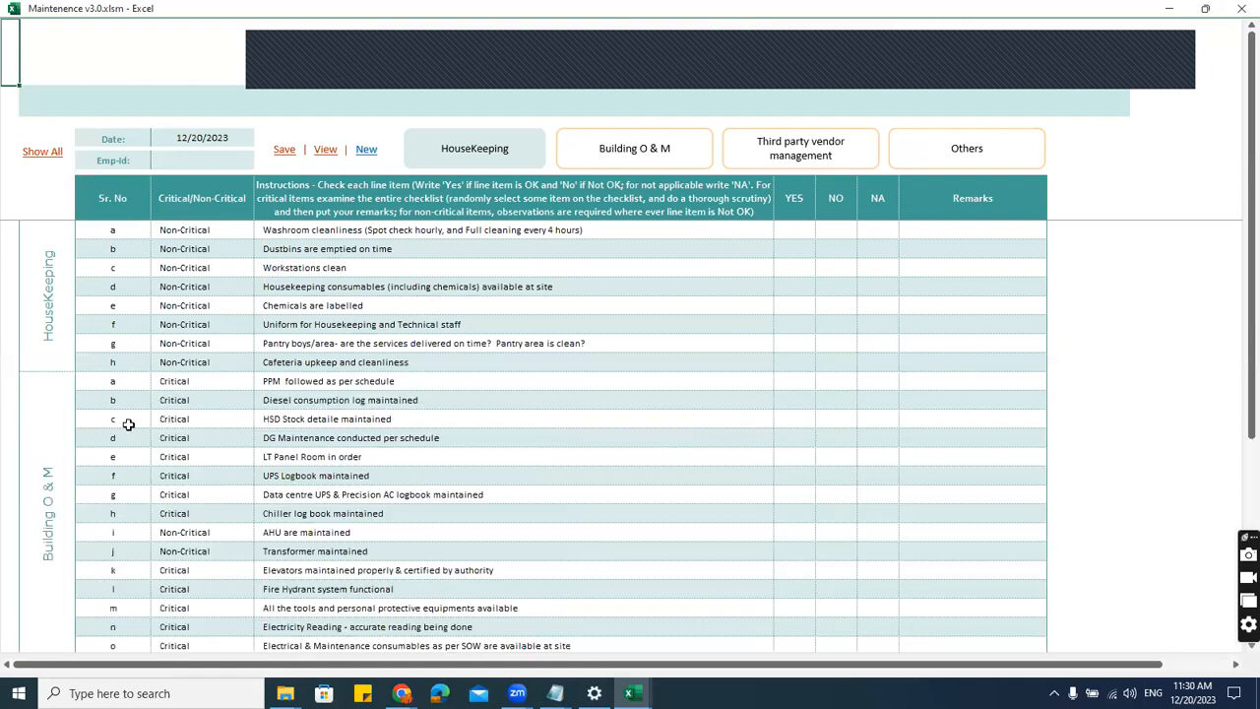
scroll(130, 428, down, 3)
scroll(130, 428, up, 3)
- View the Building O & M, Third party vendor management, Others and HouseKeeping checklists individually, and close the workbook without saving
click(684, 161)
click(759, 161)
click(923, 157)
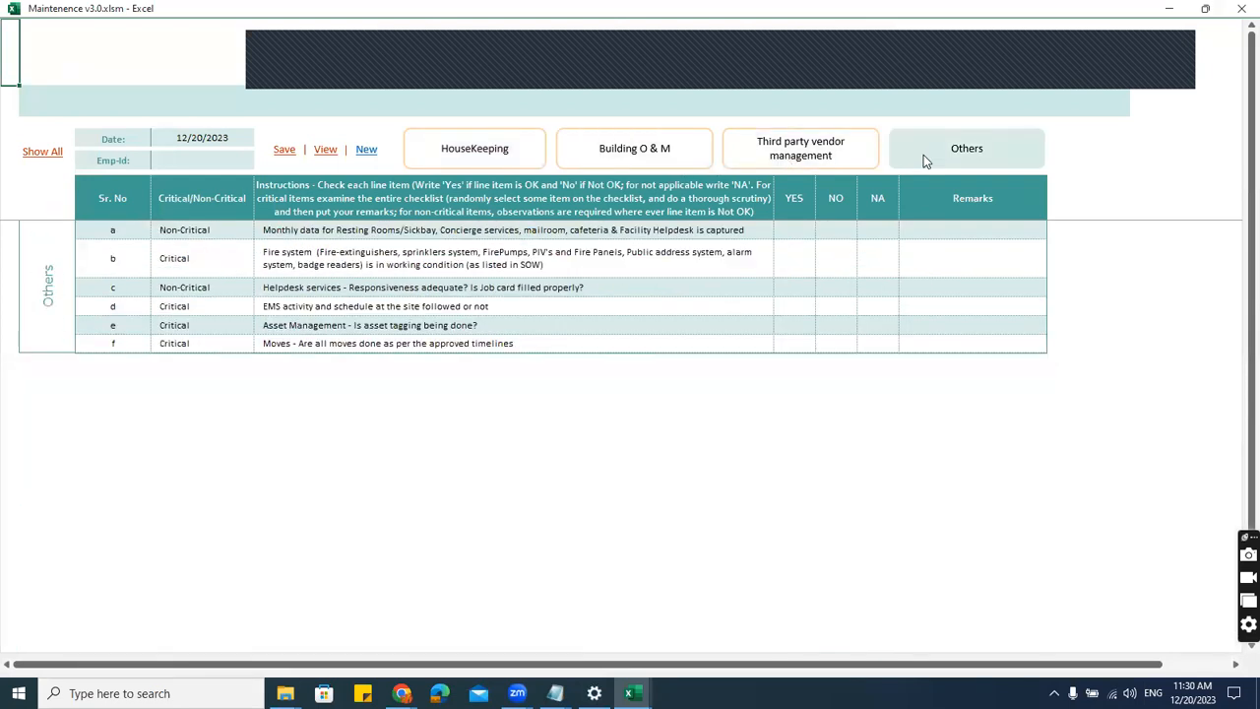
click(768, 161)
click(524, 163)
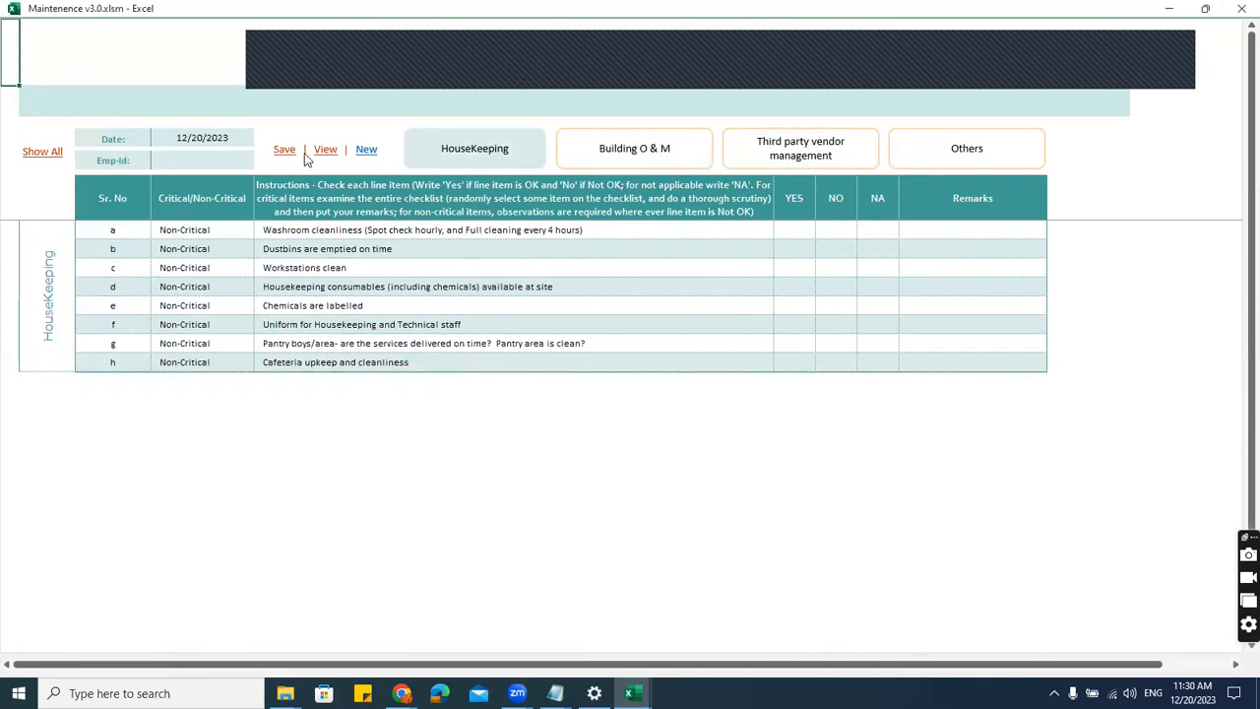
click(1241, 8)
click(740, 557)
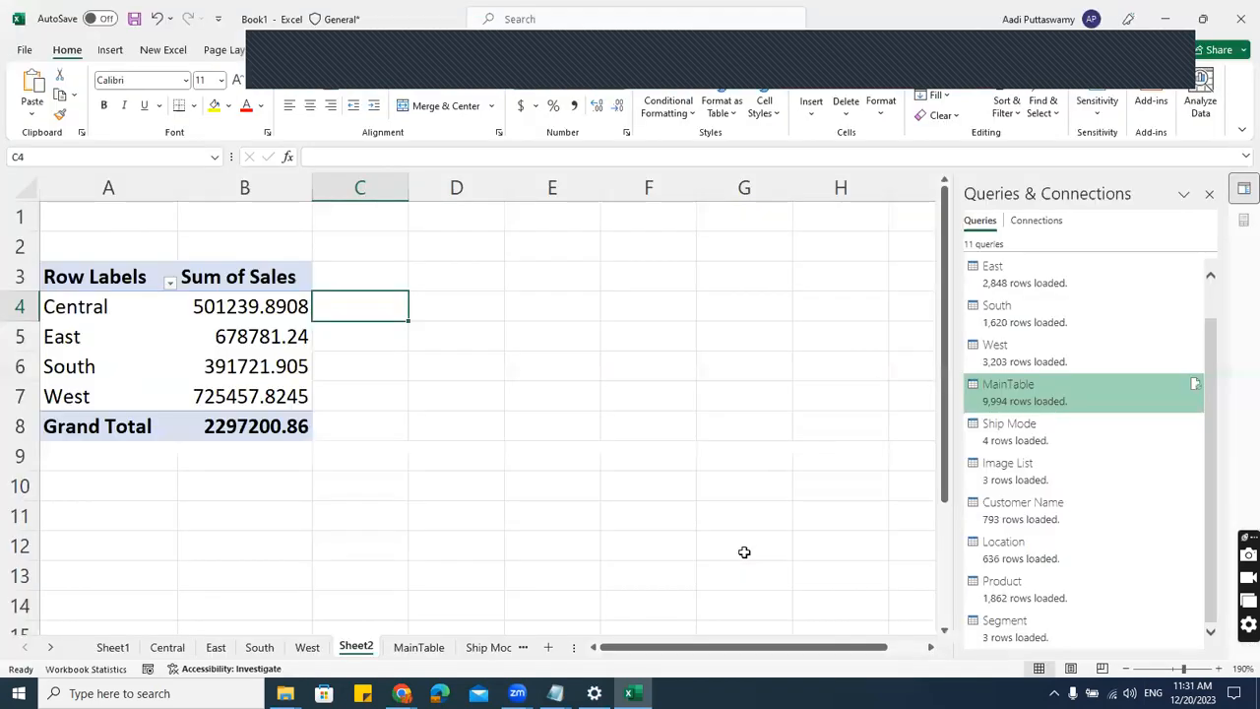
- Open RouteMatic v2.0.xlsm from the Sample Dashboards folder and enter the report for All State RMZ Ecoworld
mouse_move(285, 693)
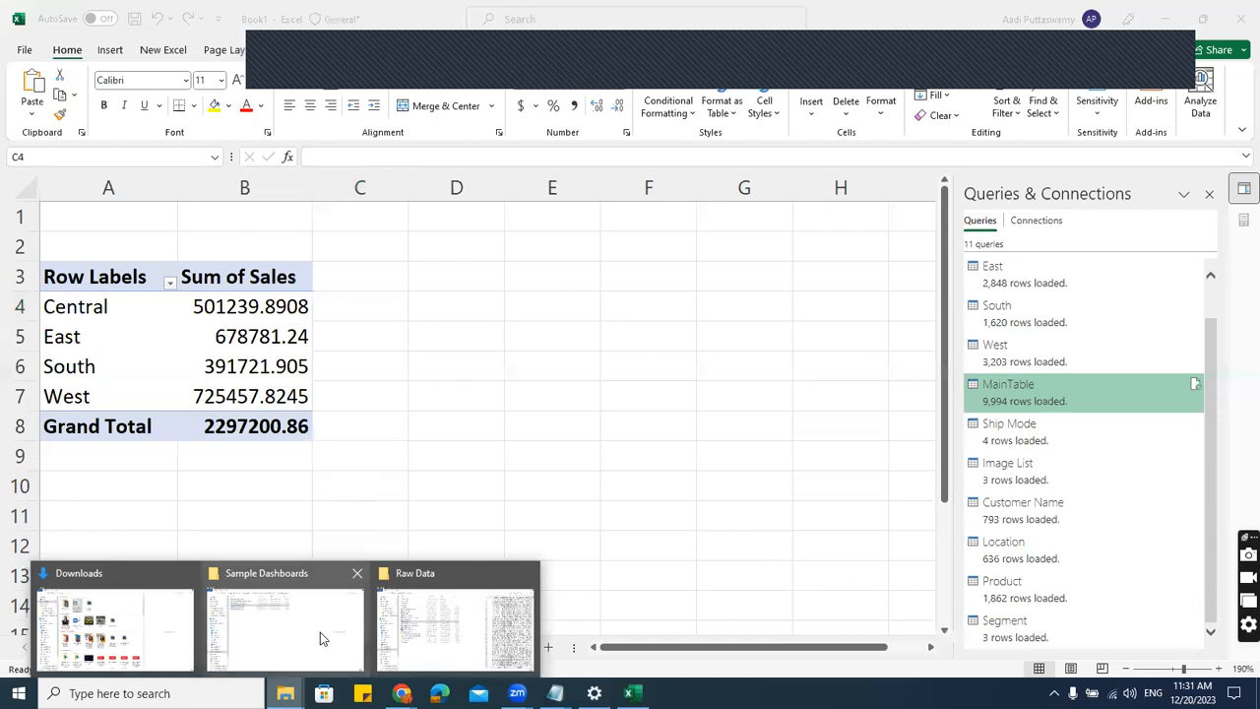
click(320, 632)
double_click(253, 163)
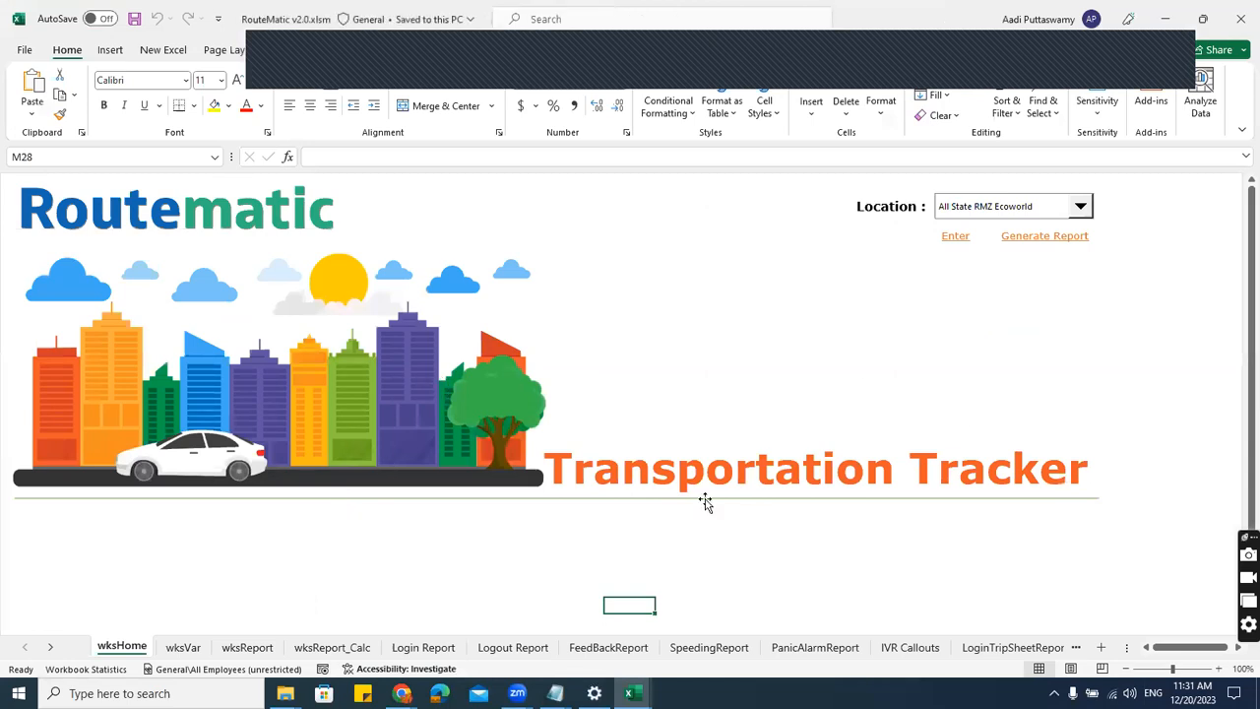
click(956, 243)
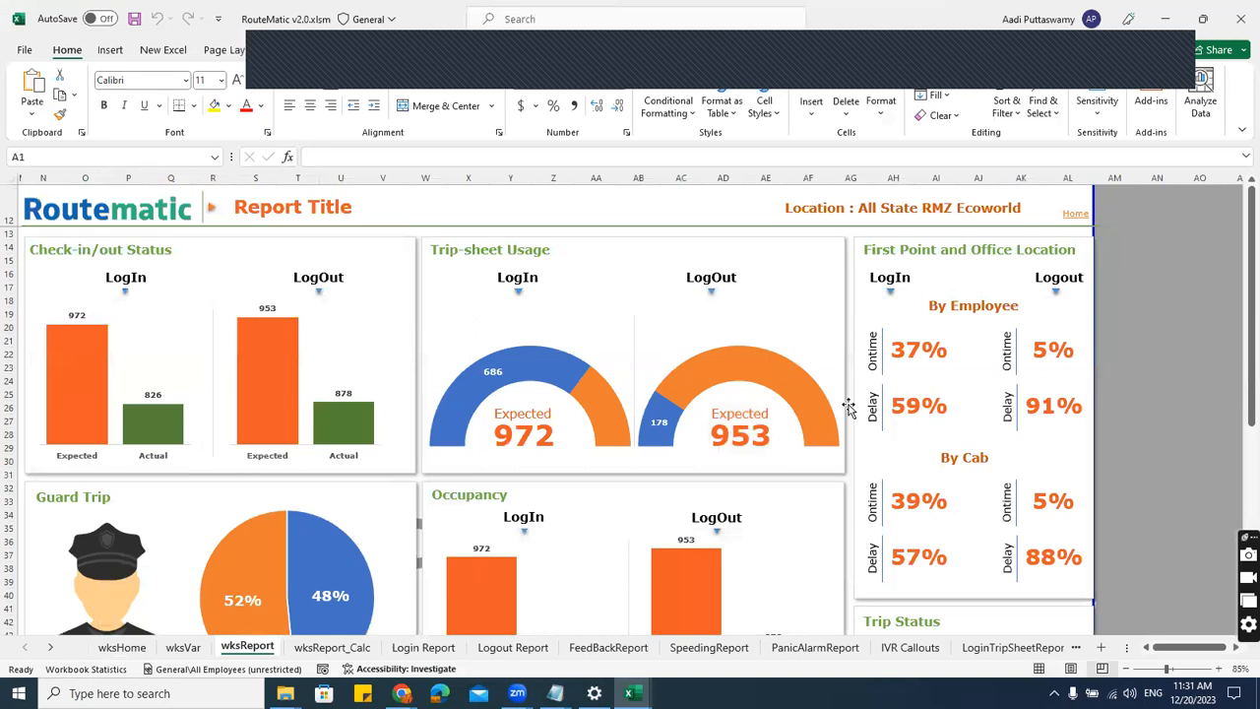
- Examine the Routematic report's charts and indicators, from check-in/out status and trip-sheet usage down to feedback rating, panic and trip status
mouse_move(746, 384)
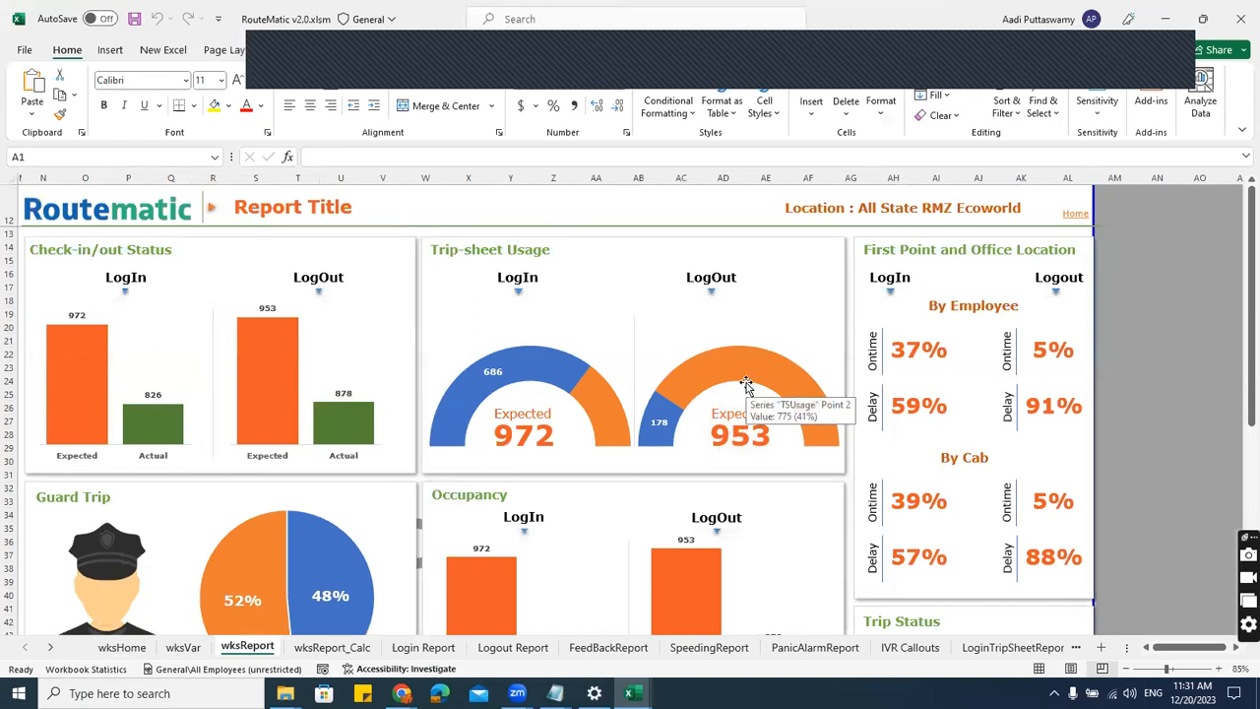
scroll(746, 384, down, 9)
scroll(746, 384, up, 9)
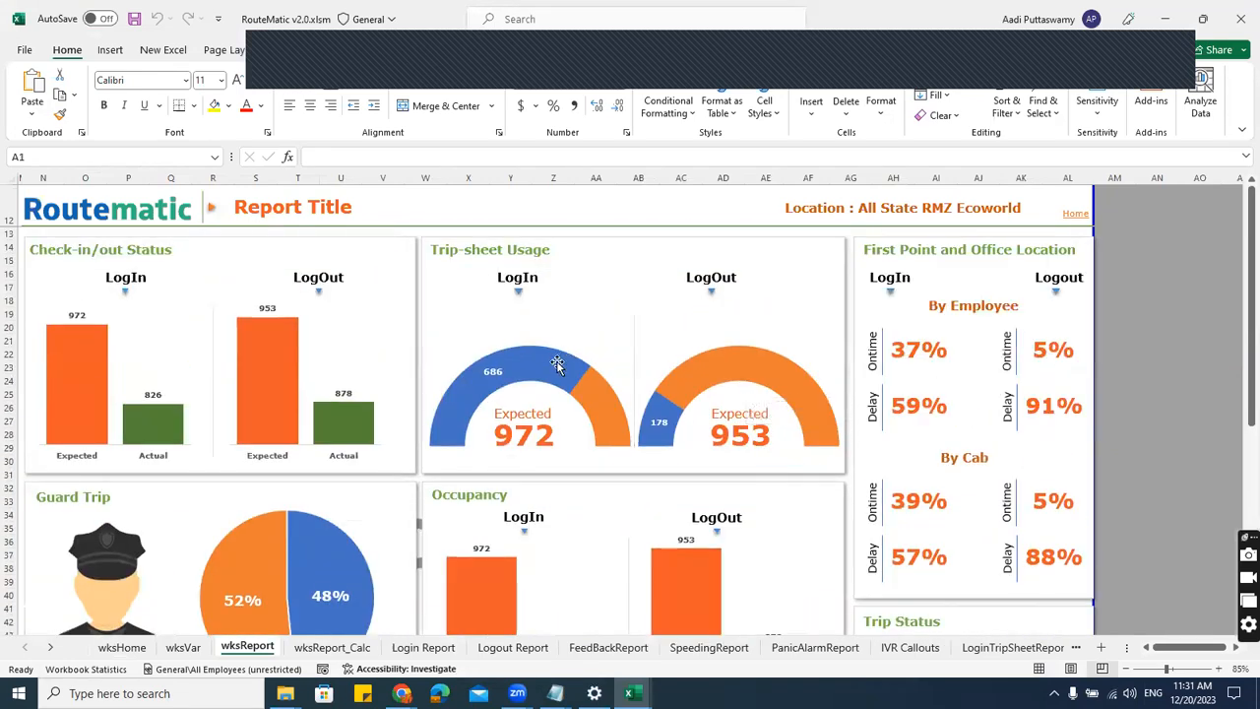
scroll(568, 420, down, 1)
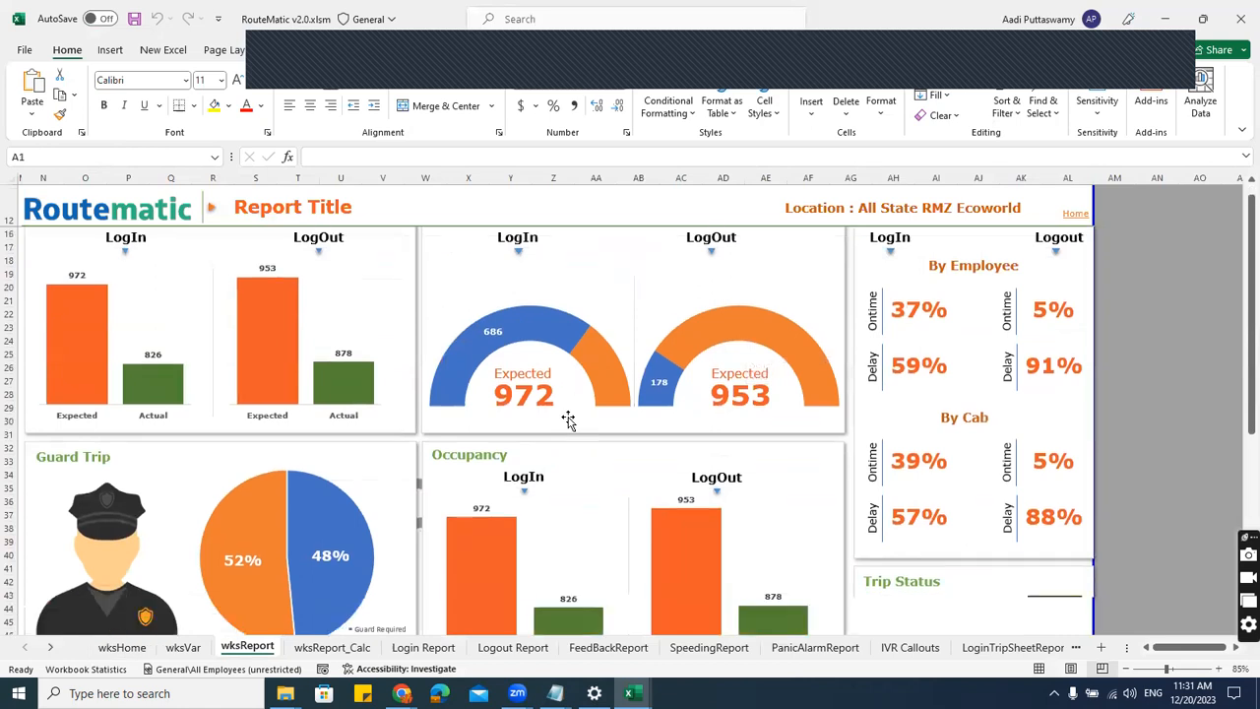
scroll(568, 420, down, 6)
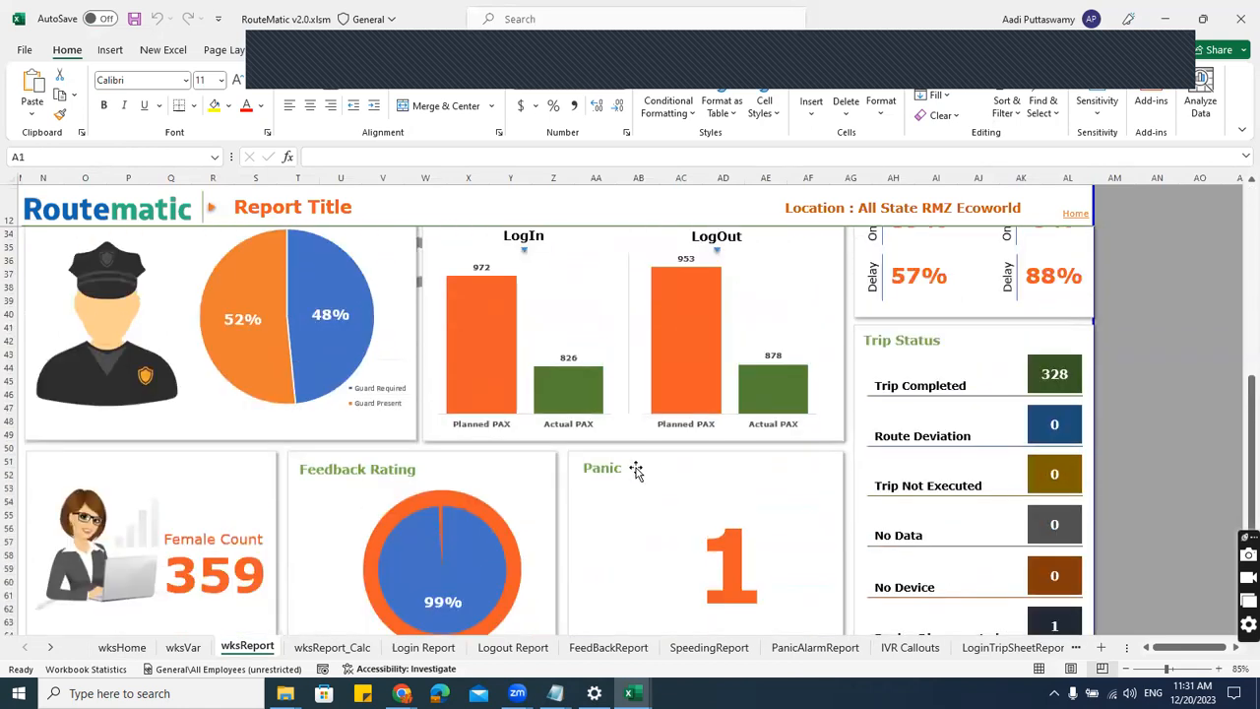
scroll(636, 472, up, 7)
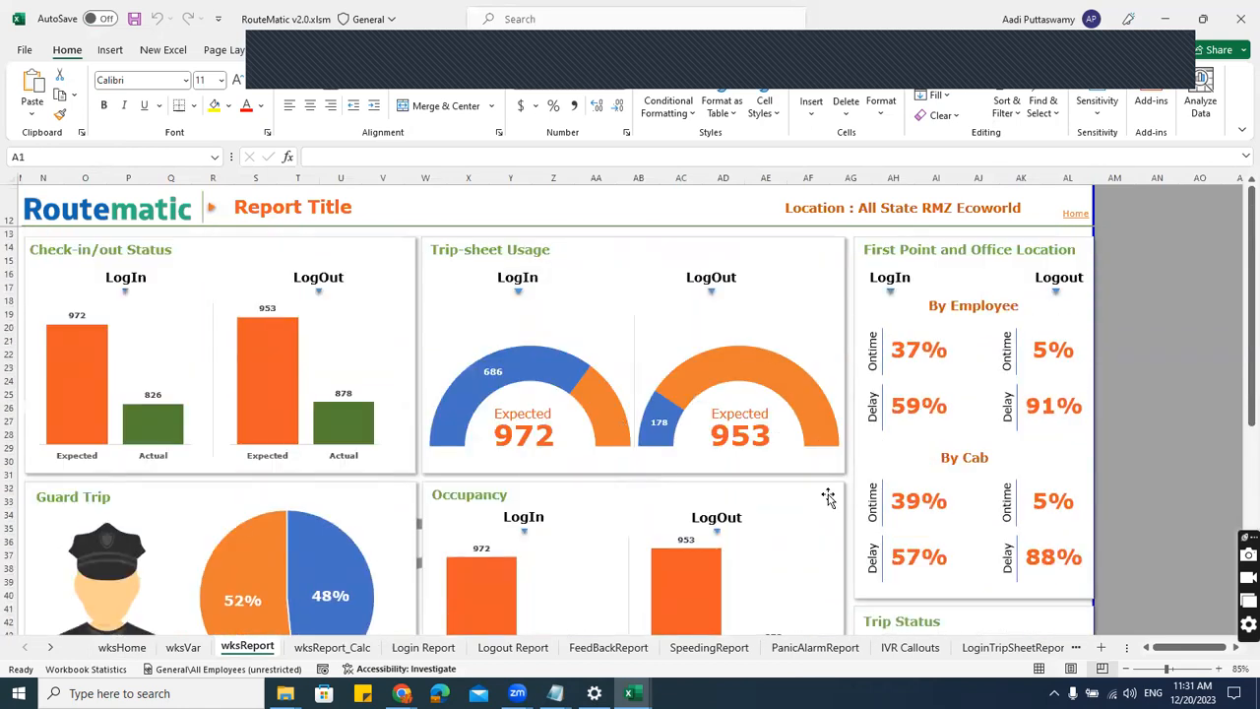
scroll(711, 443, down, 5)
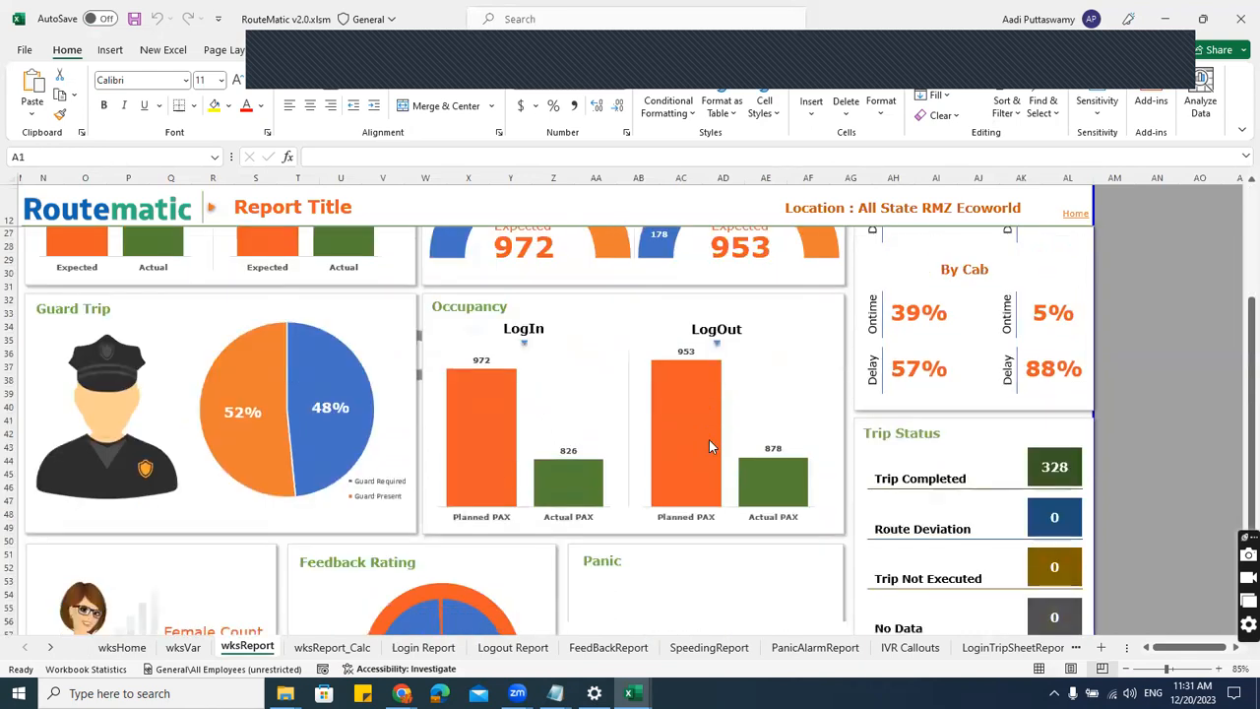
scroll(708, 439, up, 5)
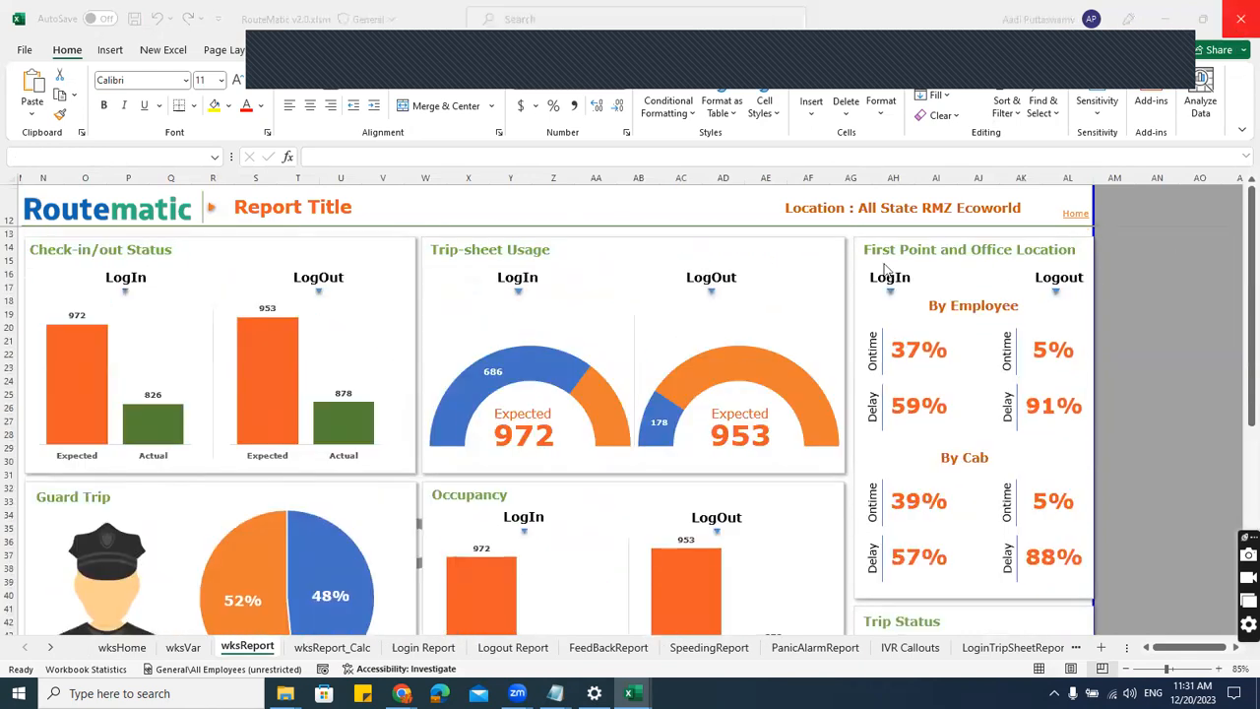
- Close the RouteMatic workbook and open the attendance report workbook Working File V1.6.xlsm from the Sample Dashboards folder
key(ctrl+w)
click(737, 557)
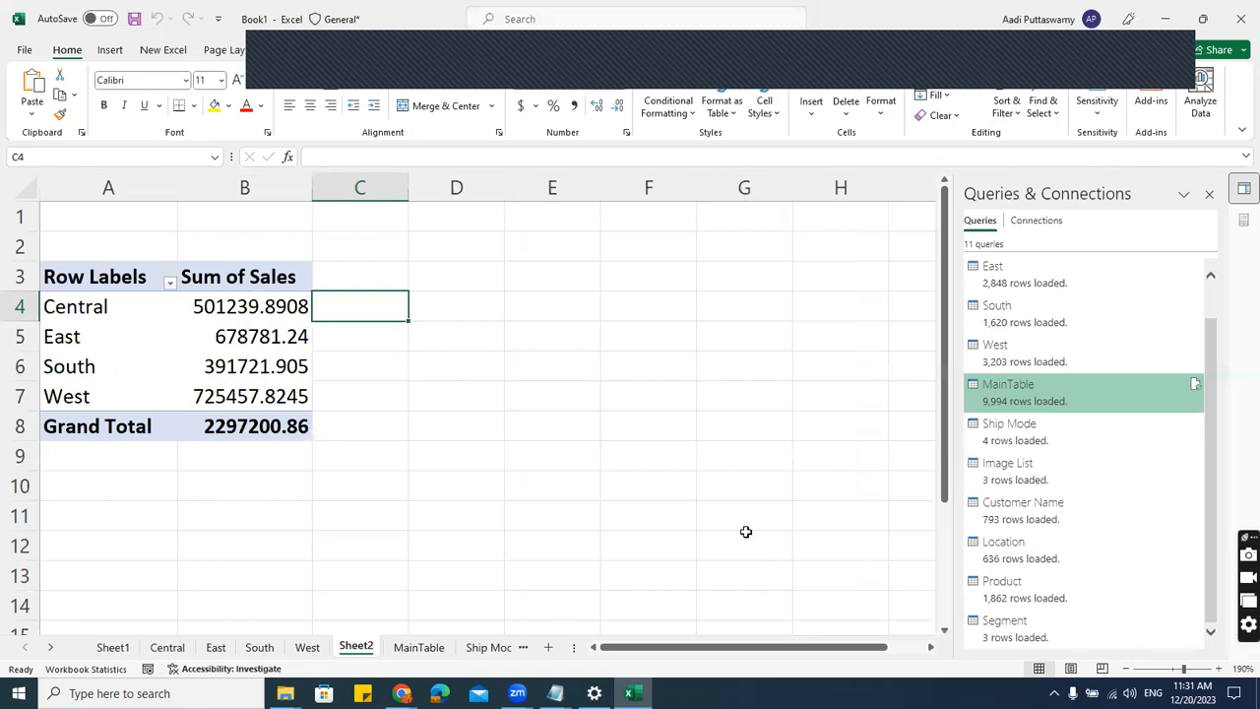
mouse_move(286, 693)
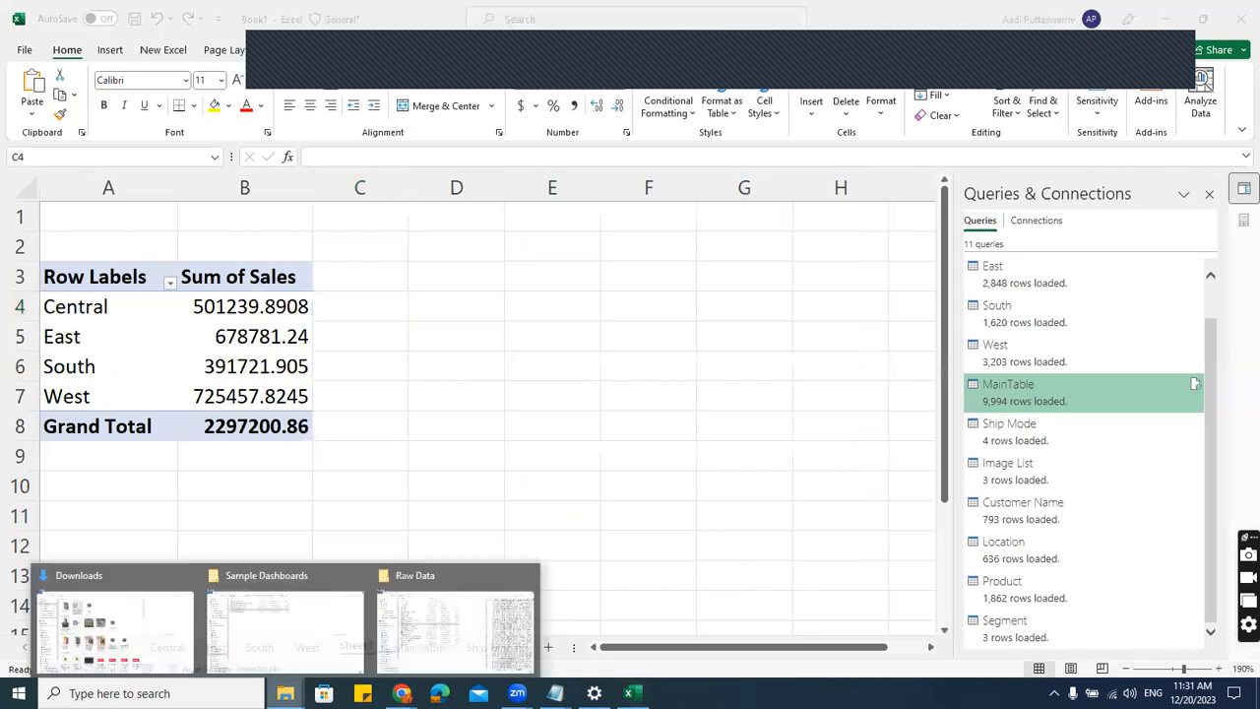
click(307, 622)
double_click(237, 182)
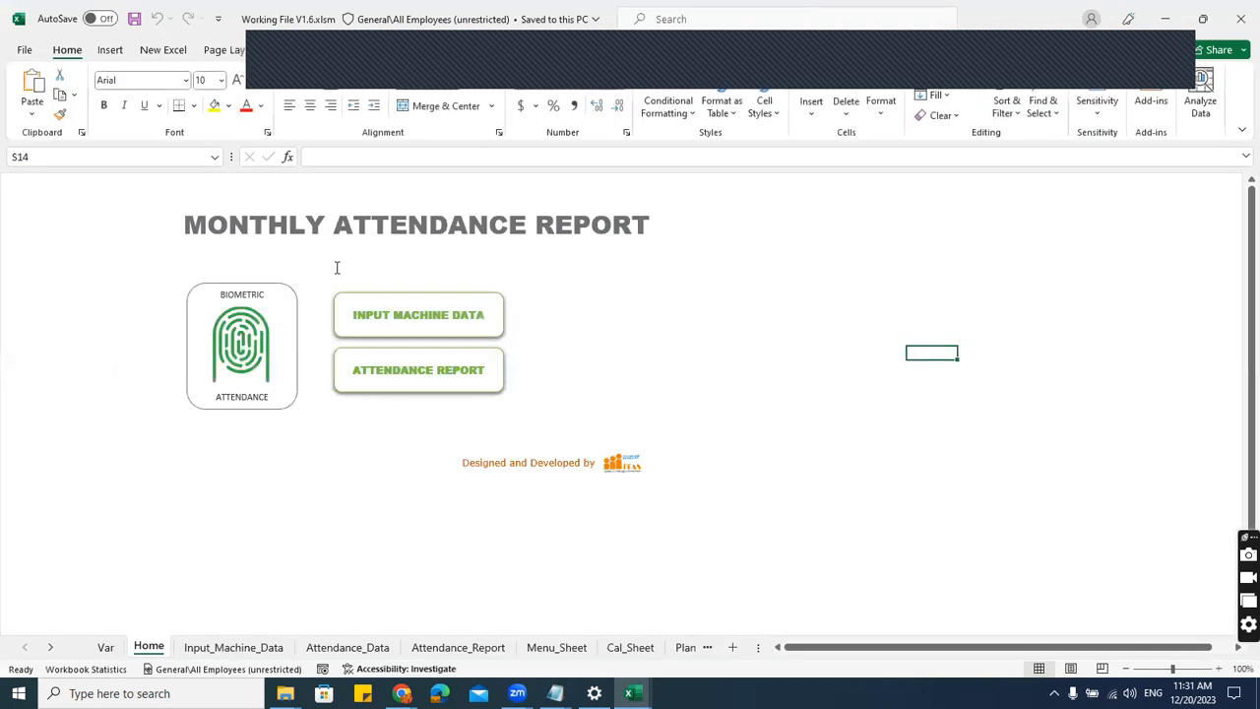
click(315, 161)
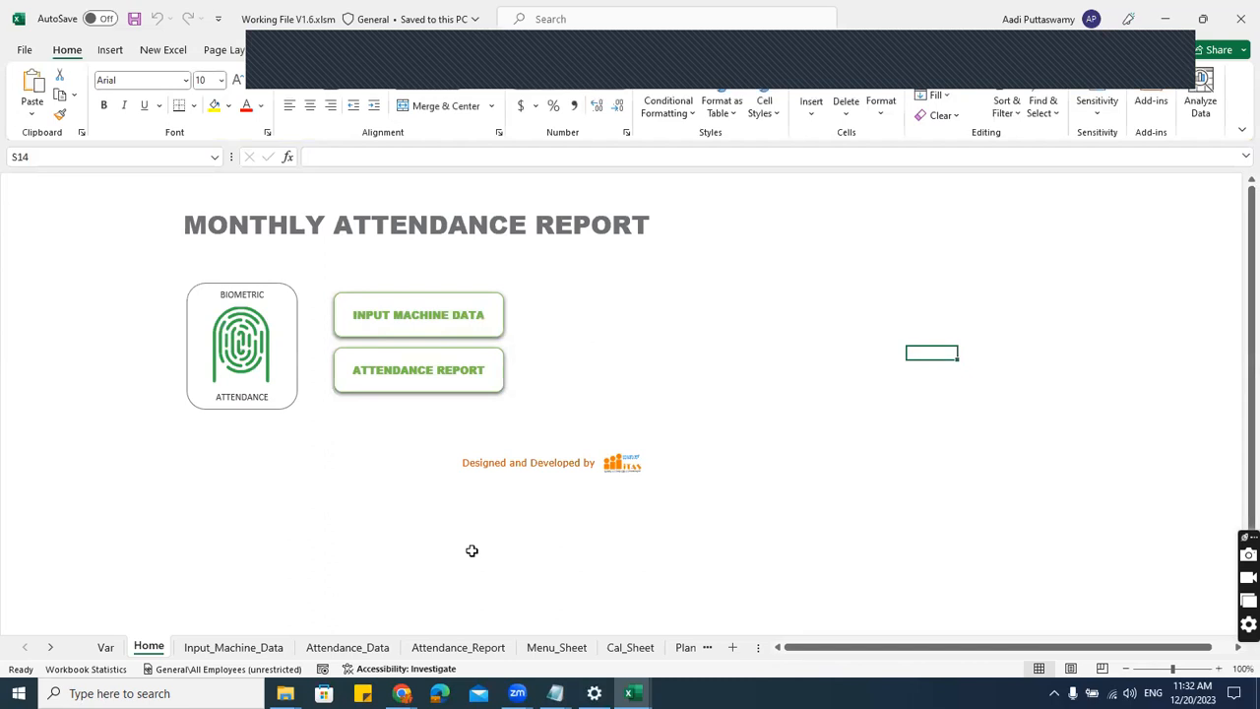
- Return to the Book1 workbook with the regional sales PivotTable and select cell E6 on Sheet2
key(alt+Tab)
click(585, 368)
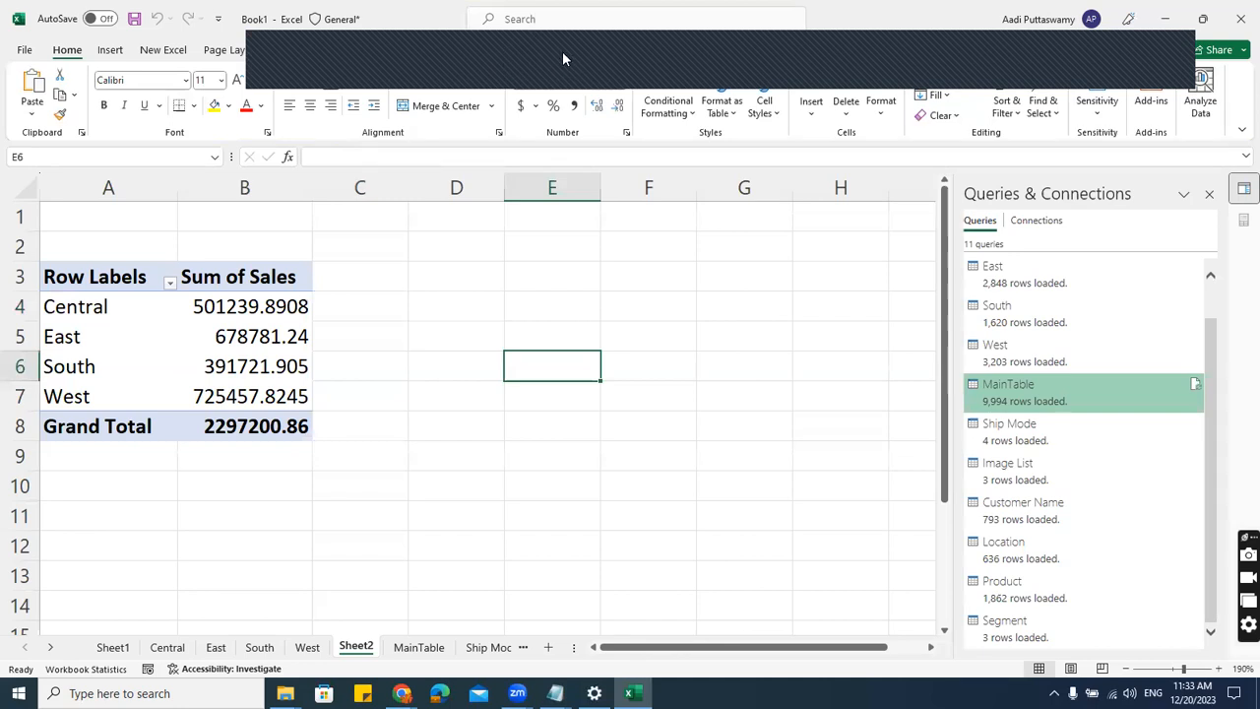
click(498, 51)
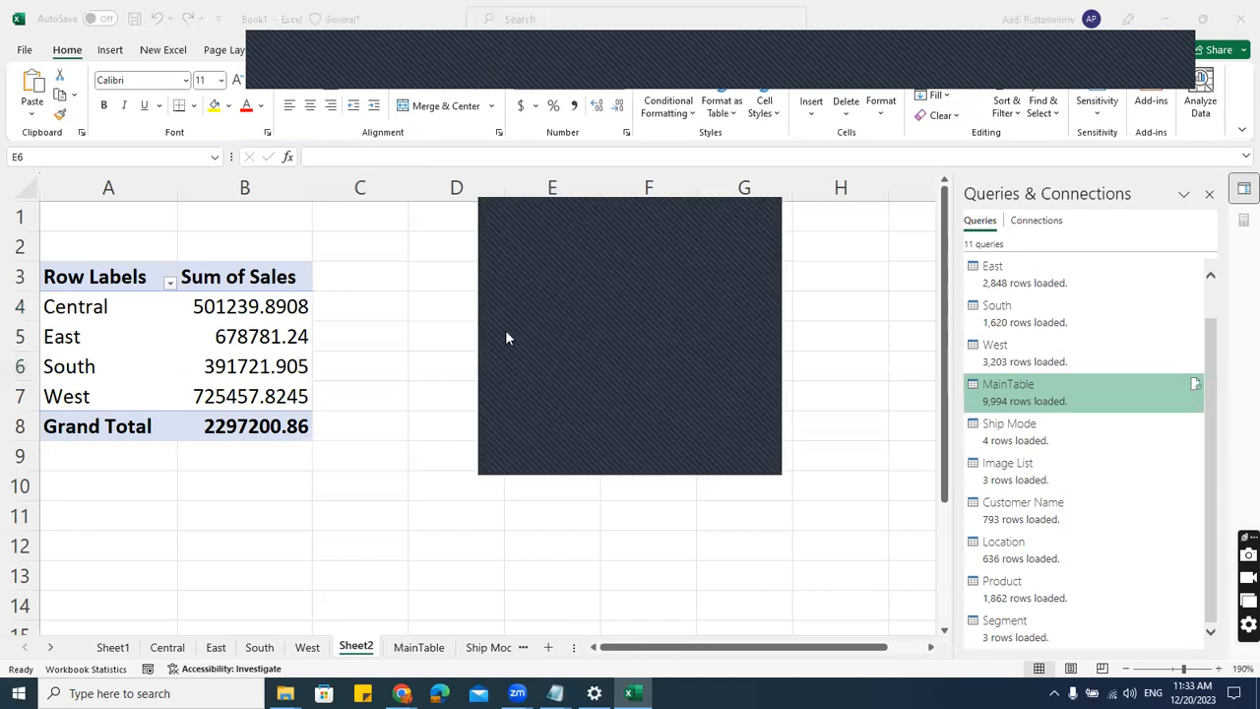
click(505, 330)
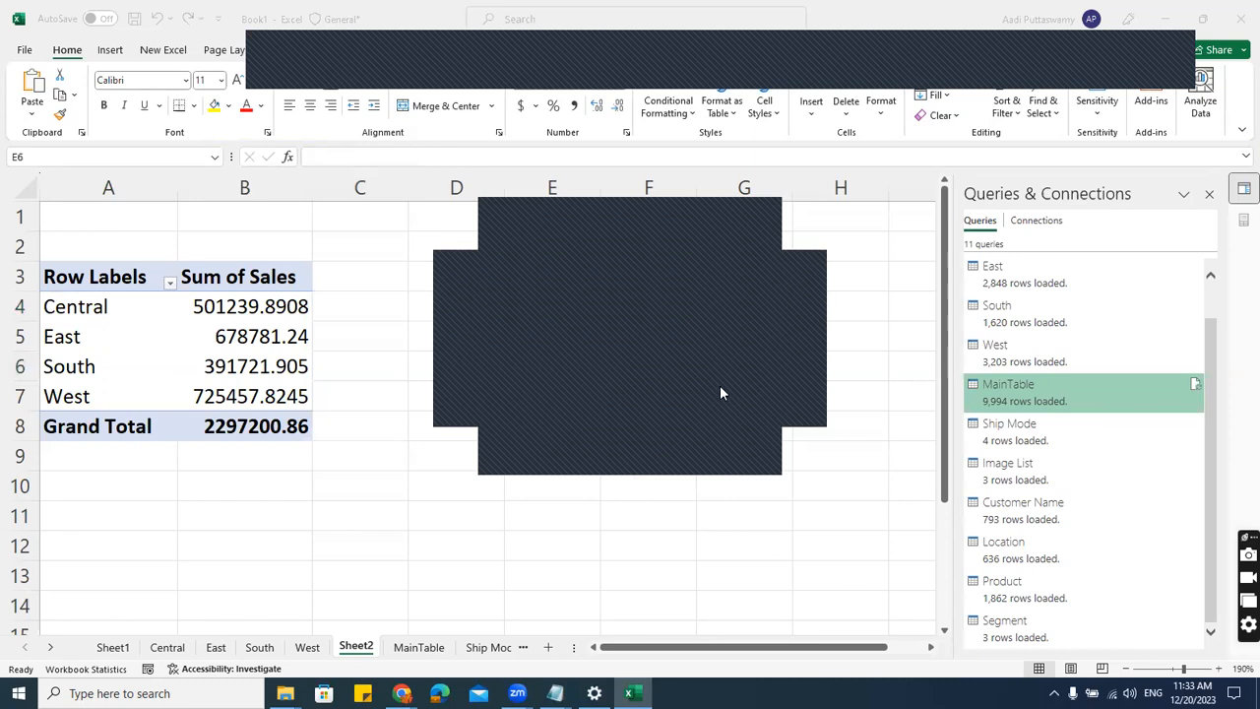
click(720, 393)
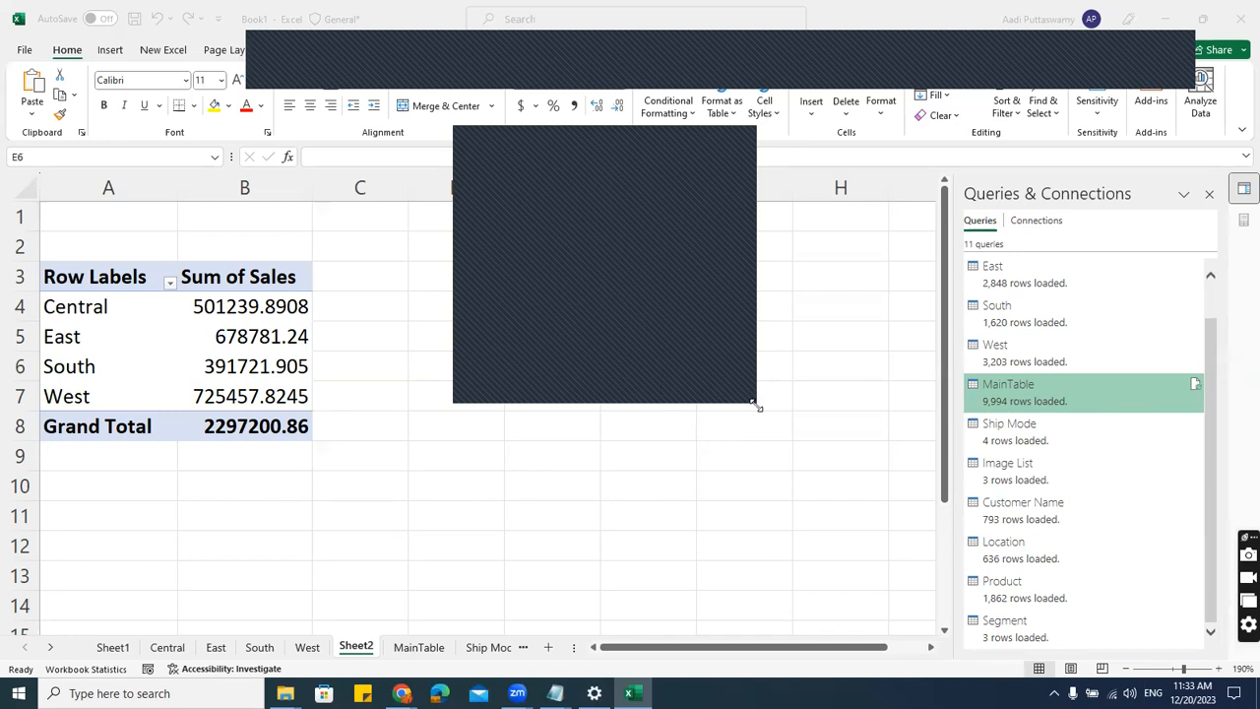
drag(755, 405, 749, 505)
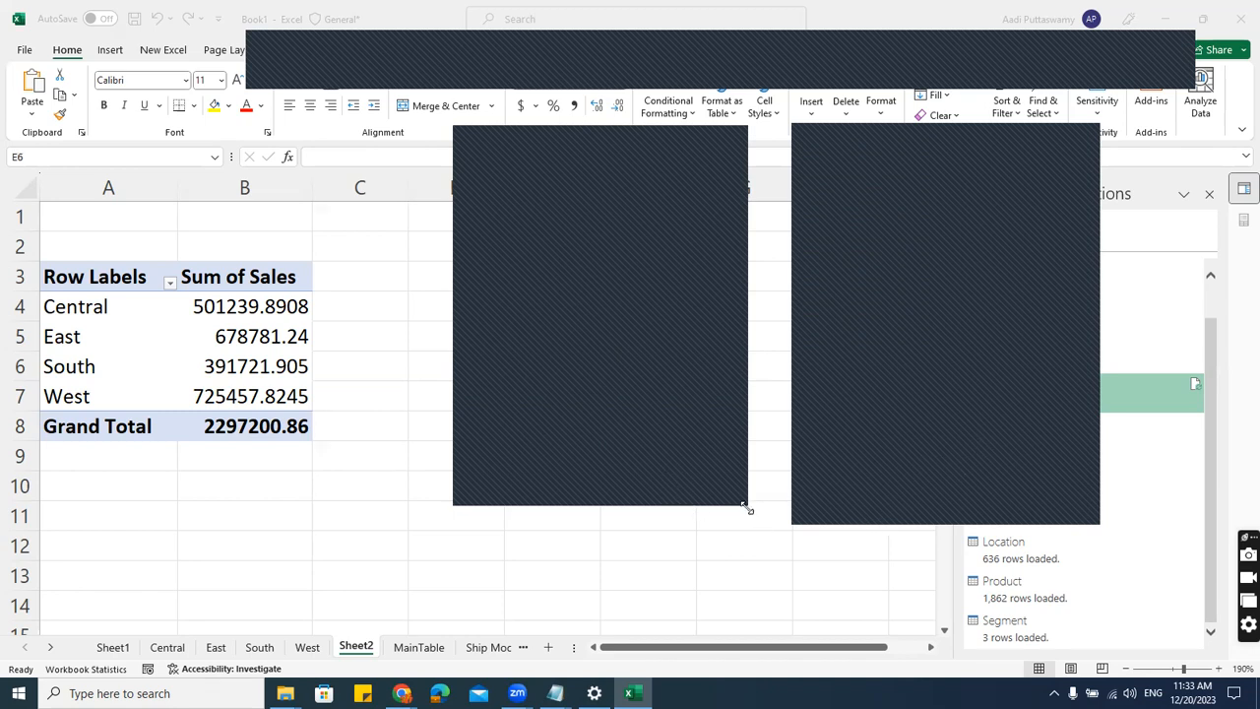
drag(747, 508, 754, 517)
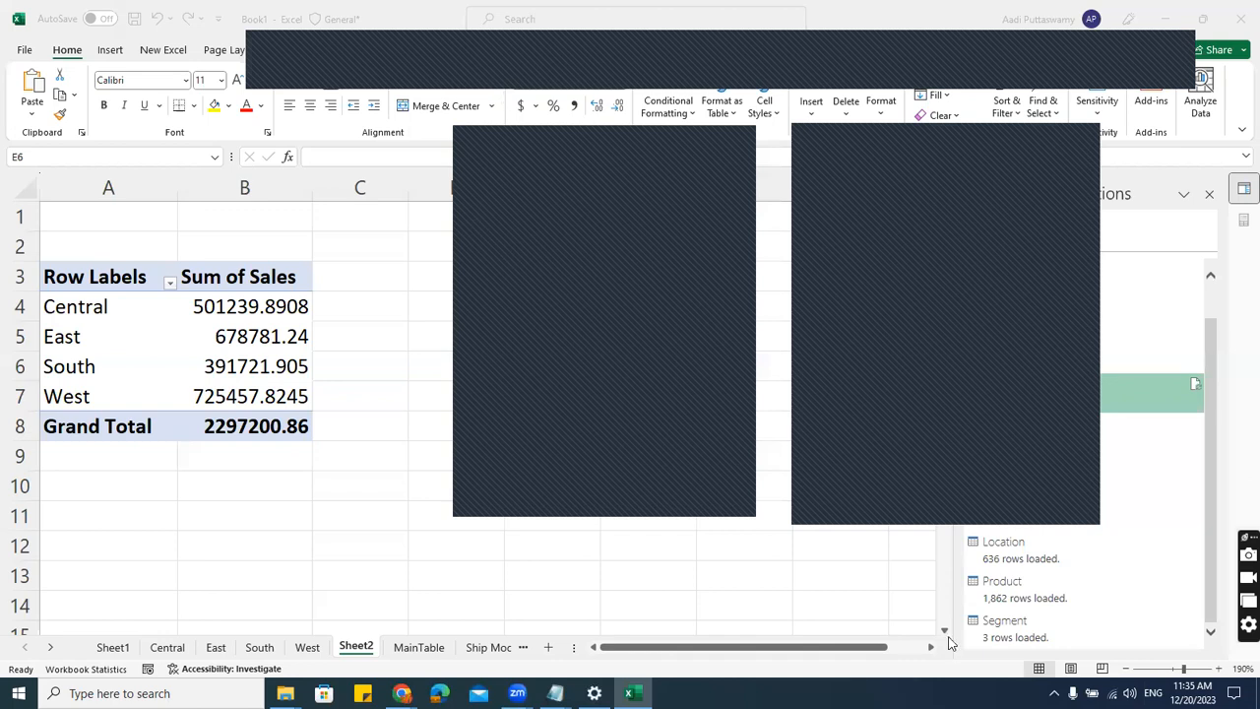
click(1129, 693)
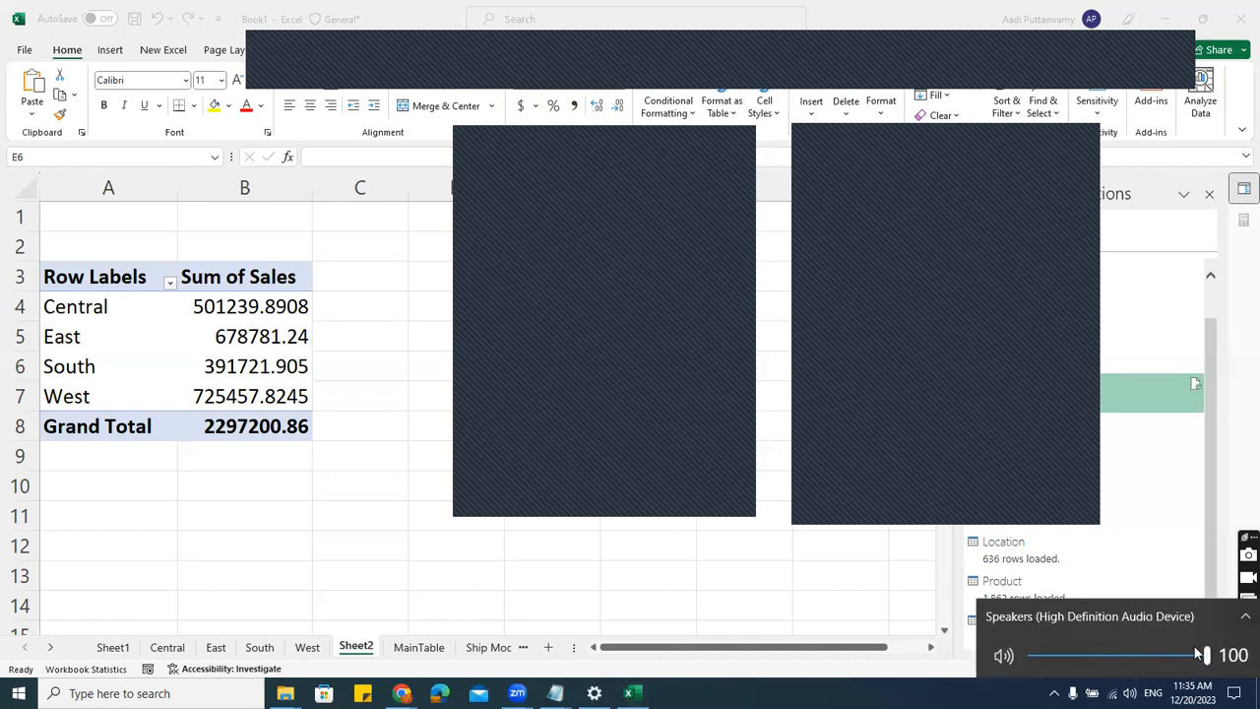